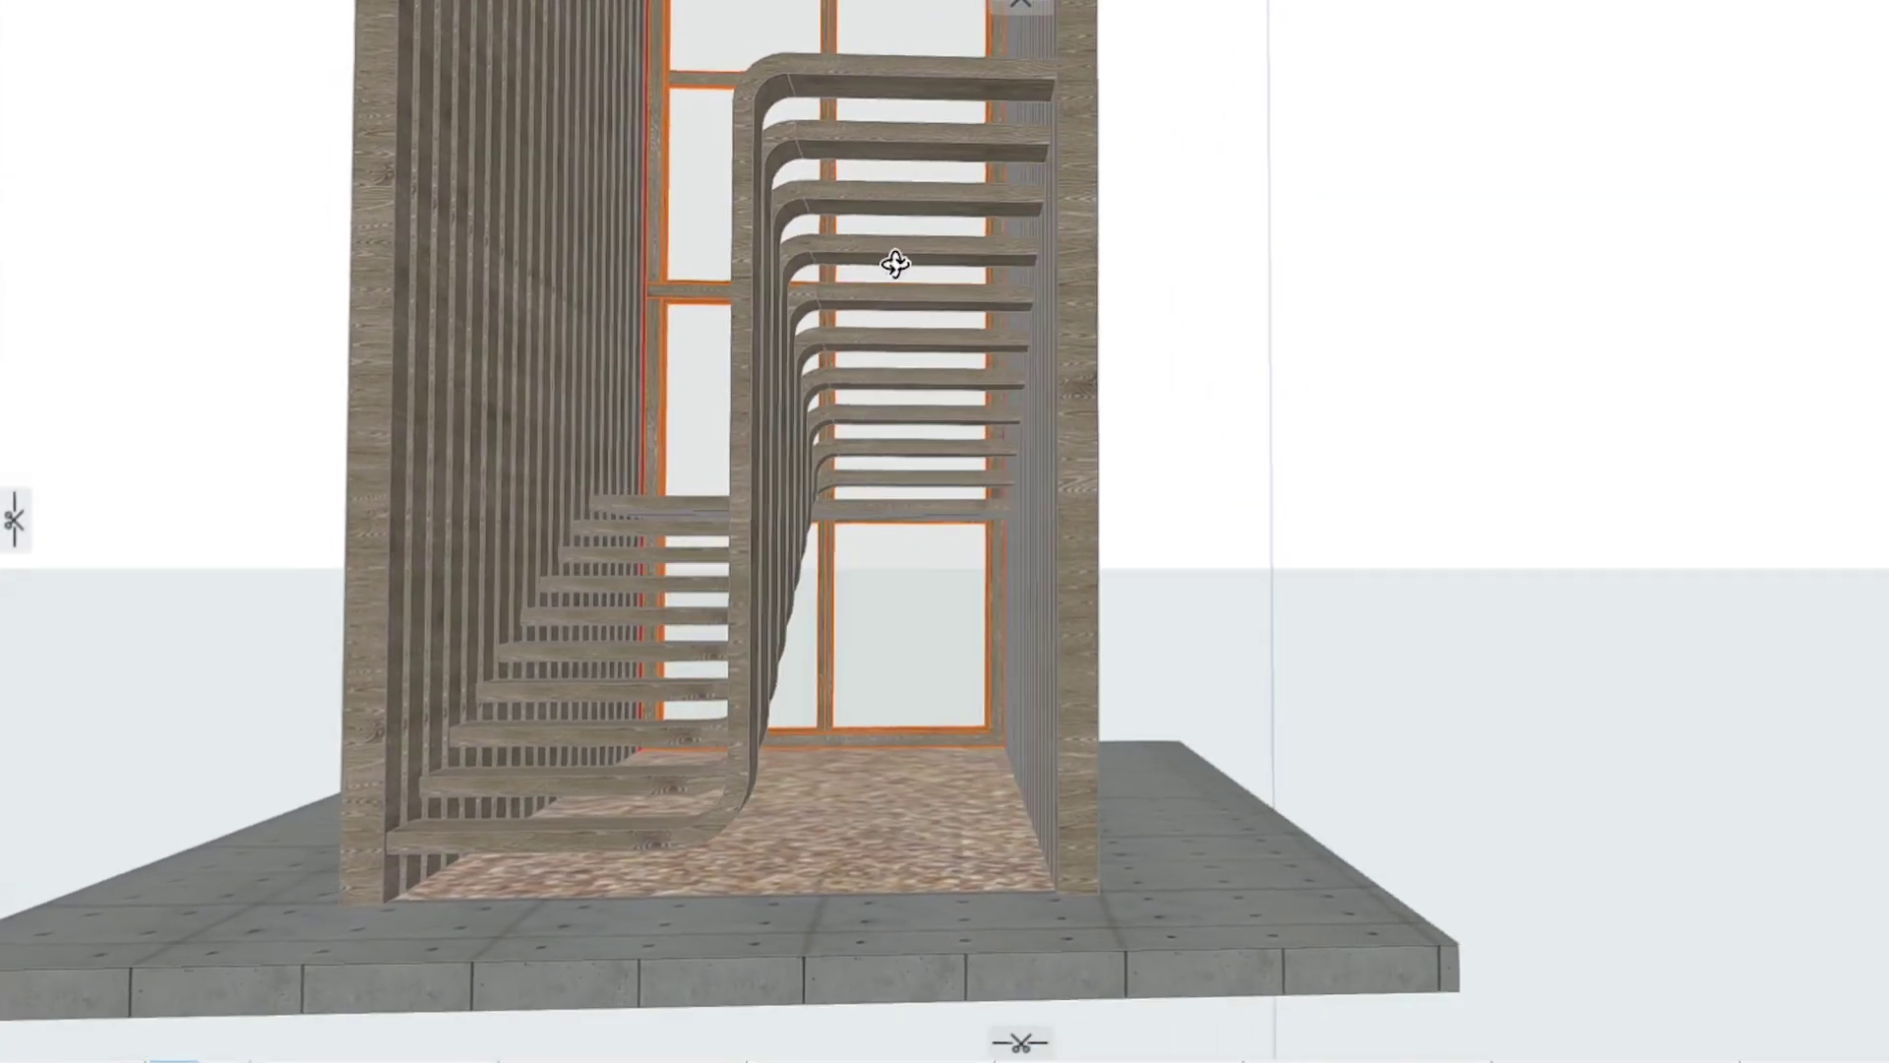
pyautogui.moveTo(894, 263); pyautogui.dragTo(923, 403, button='middle')
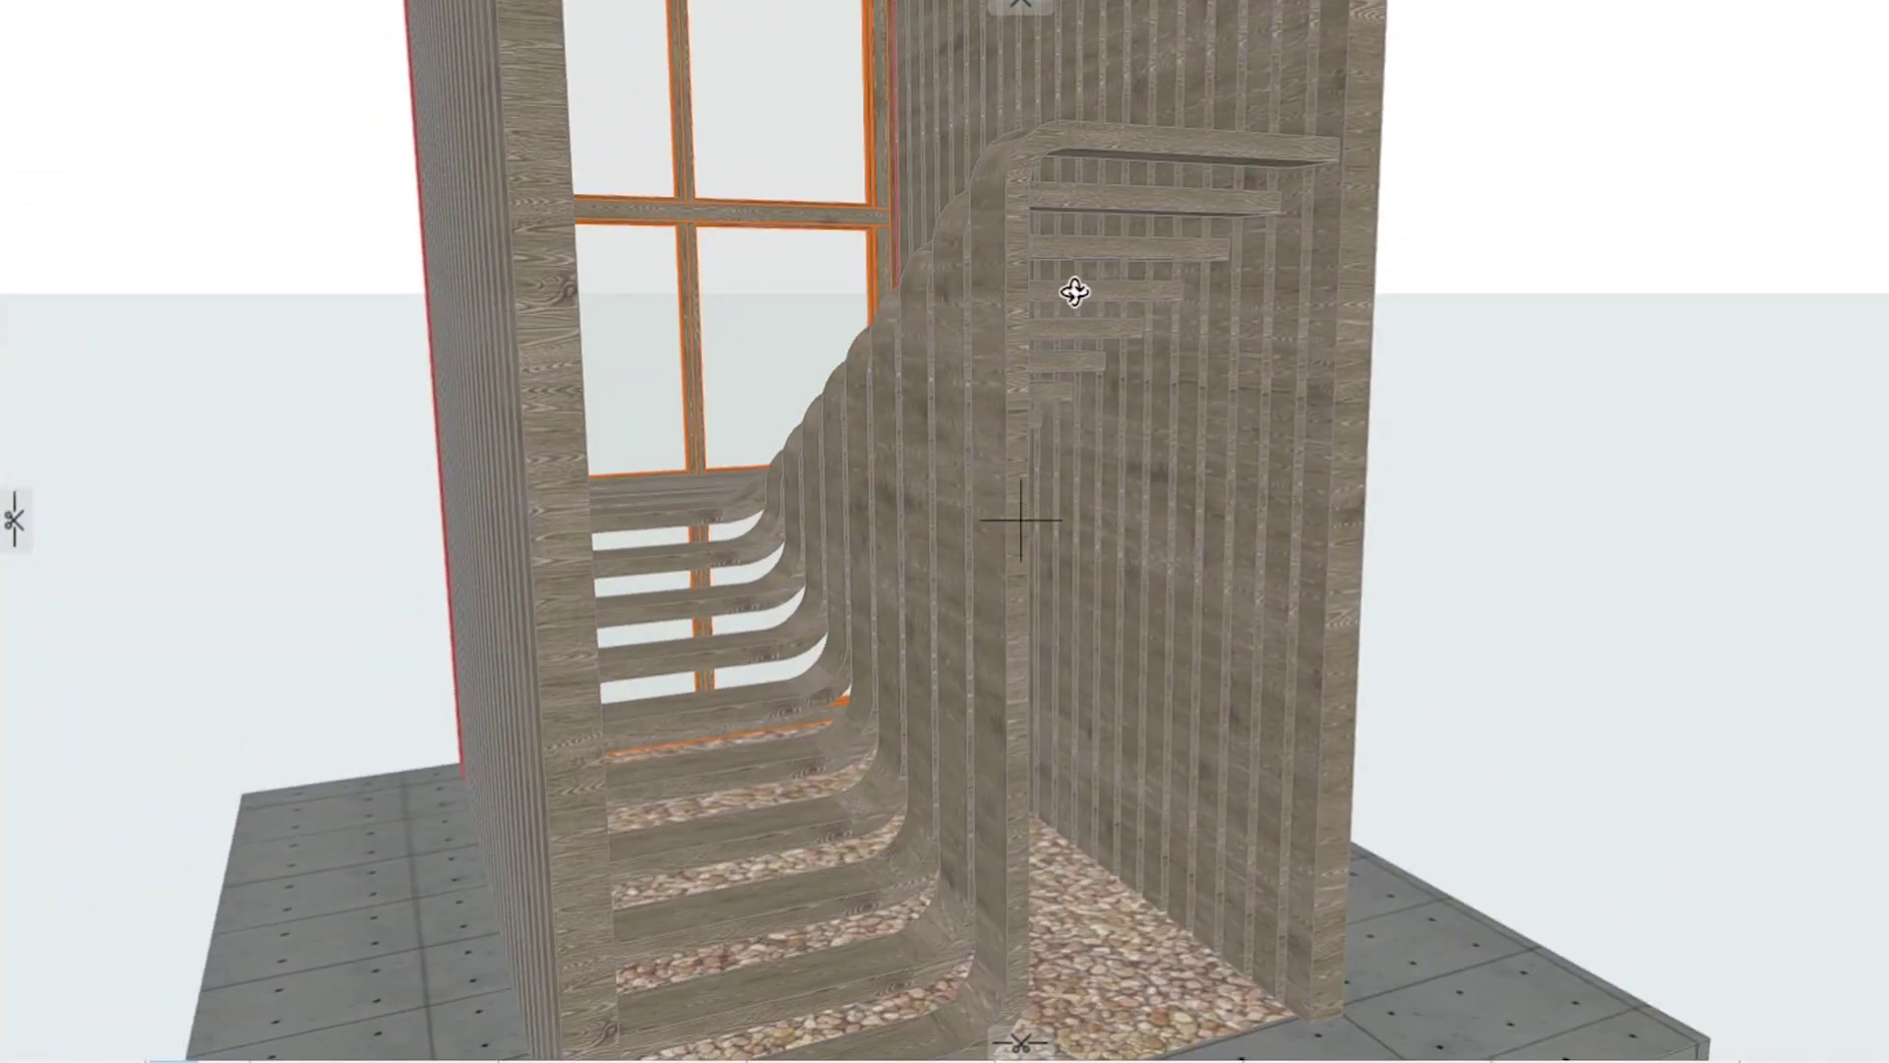
pyautogui.moveTo(1103, 291); pyautogui.dragTo(861, 183, button='middle')
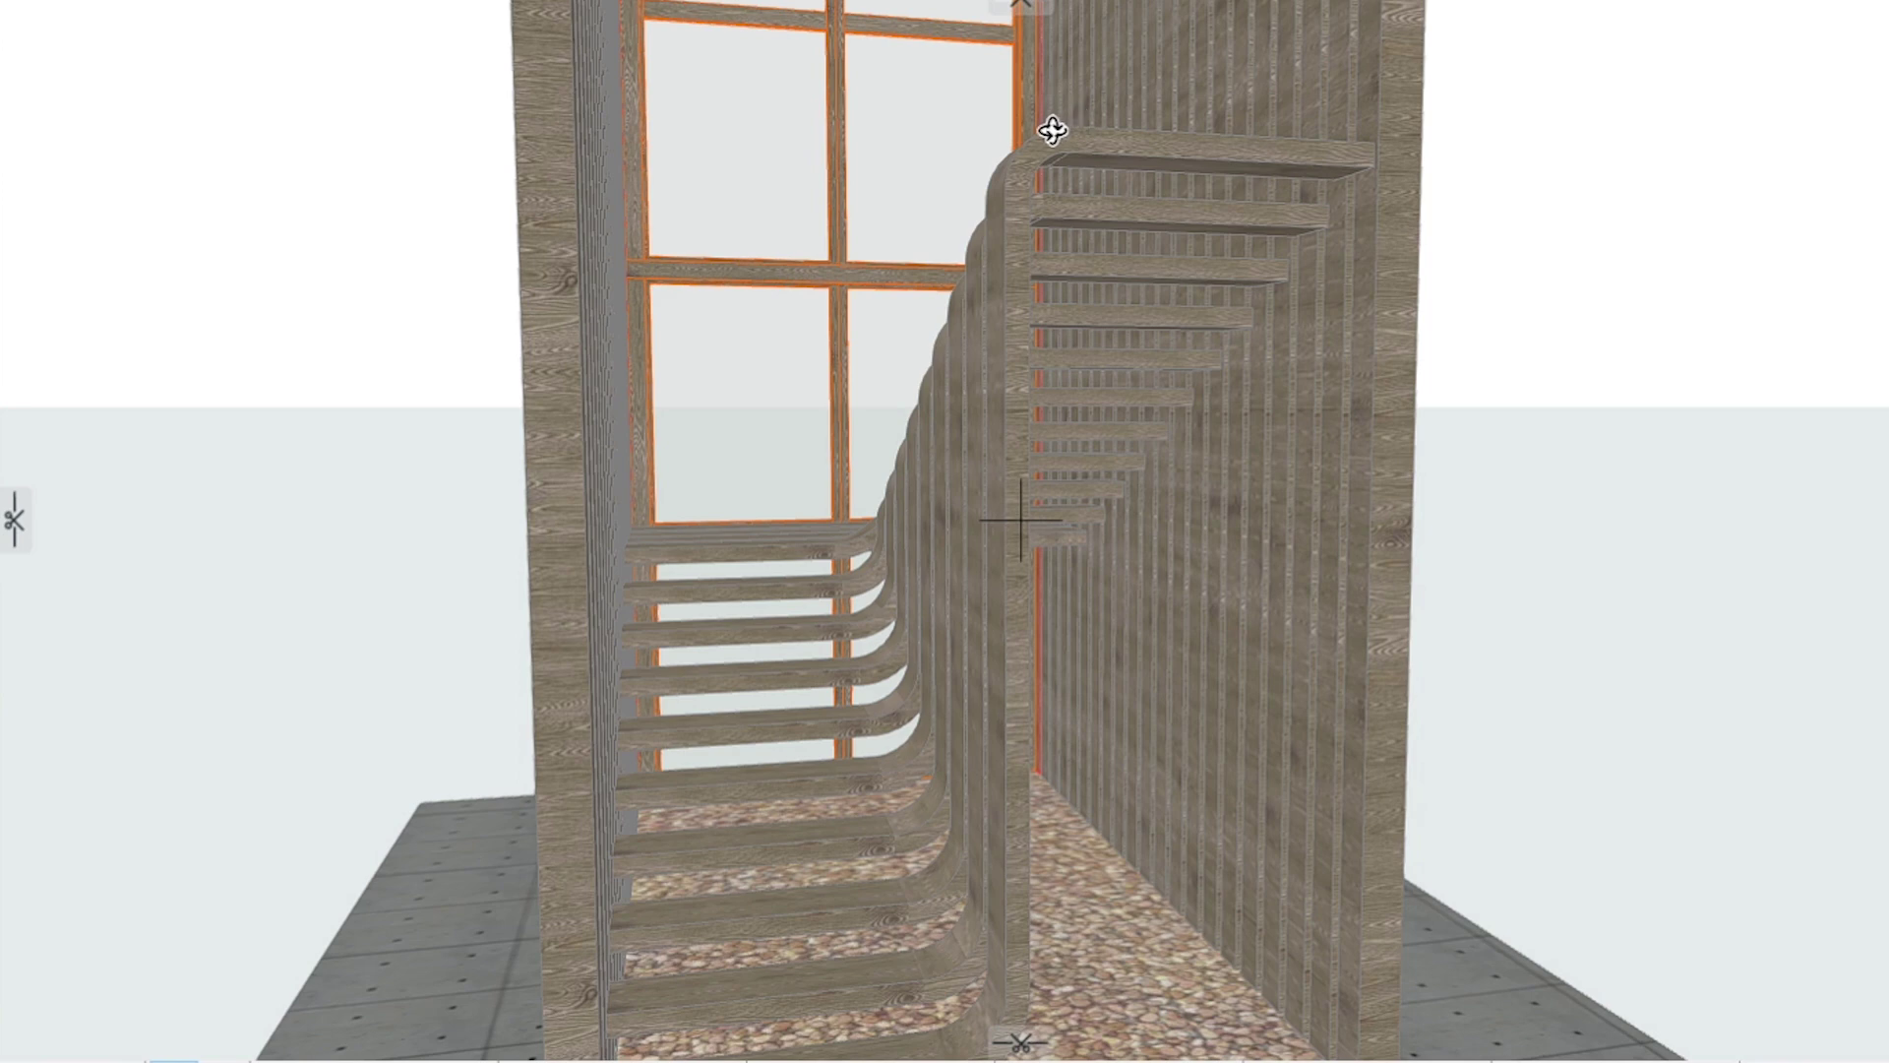
pyautogui.moveTo(989, 297); pyautogui.dragTo(1086, 627, button='middle')
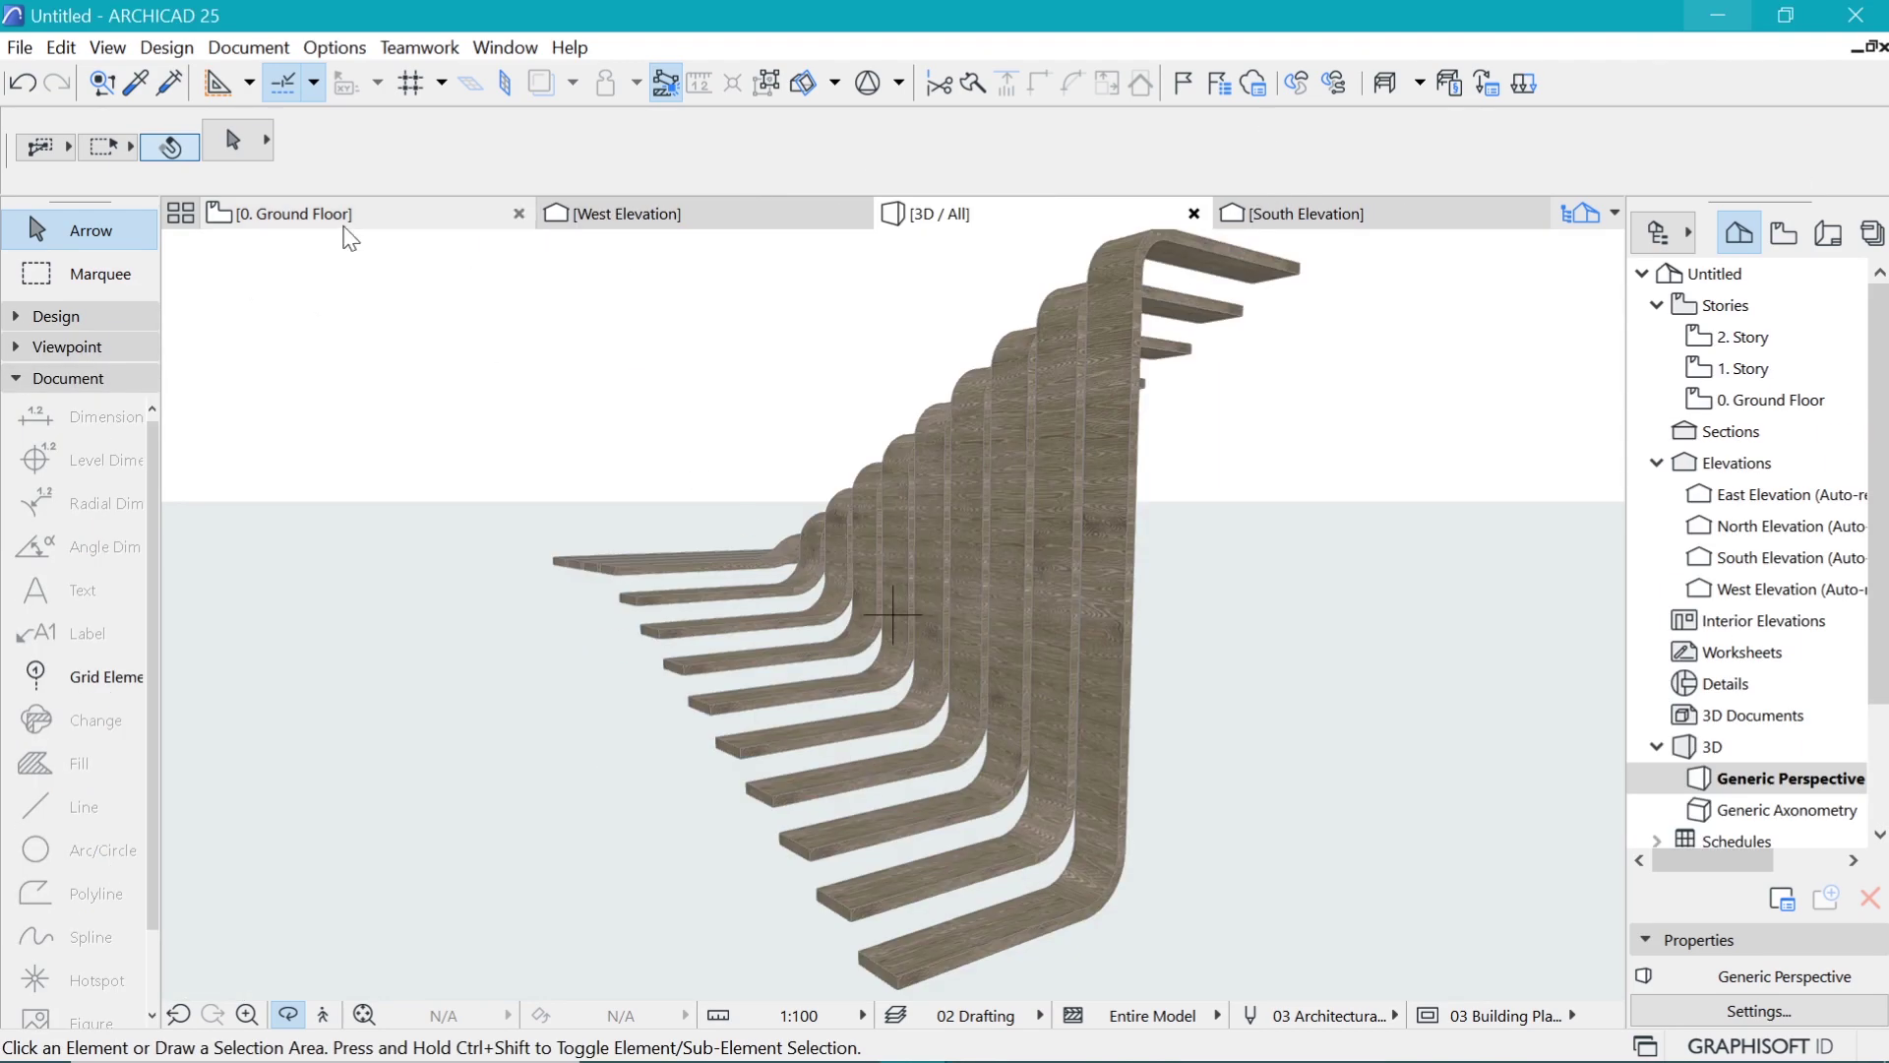
# Step: Place a copy of the U-shaped stair beside the original, shifted horizontally, in the ground floor plan
pyautogui.click(345, 232)
pyautogui.scroll(6, 493, 541)
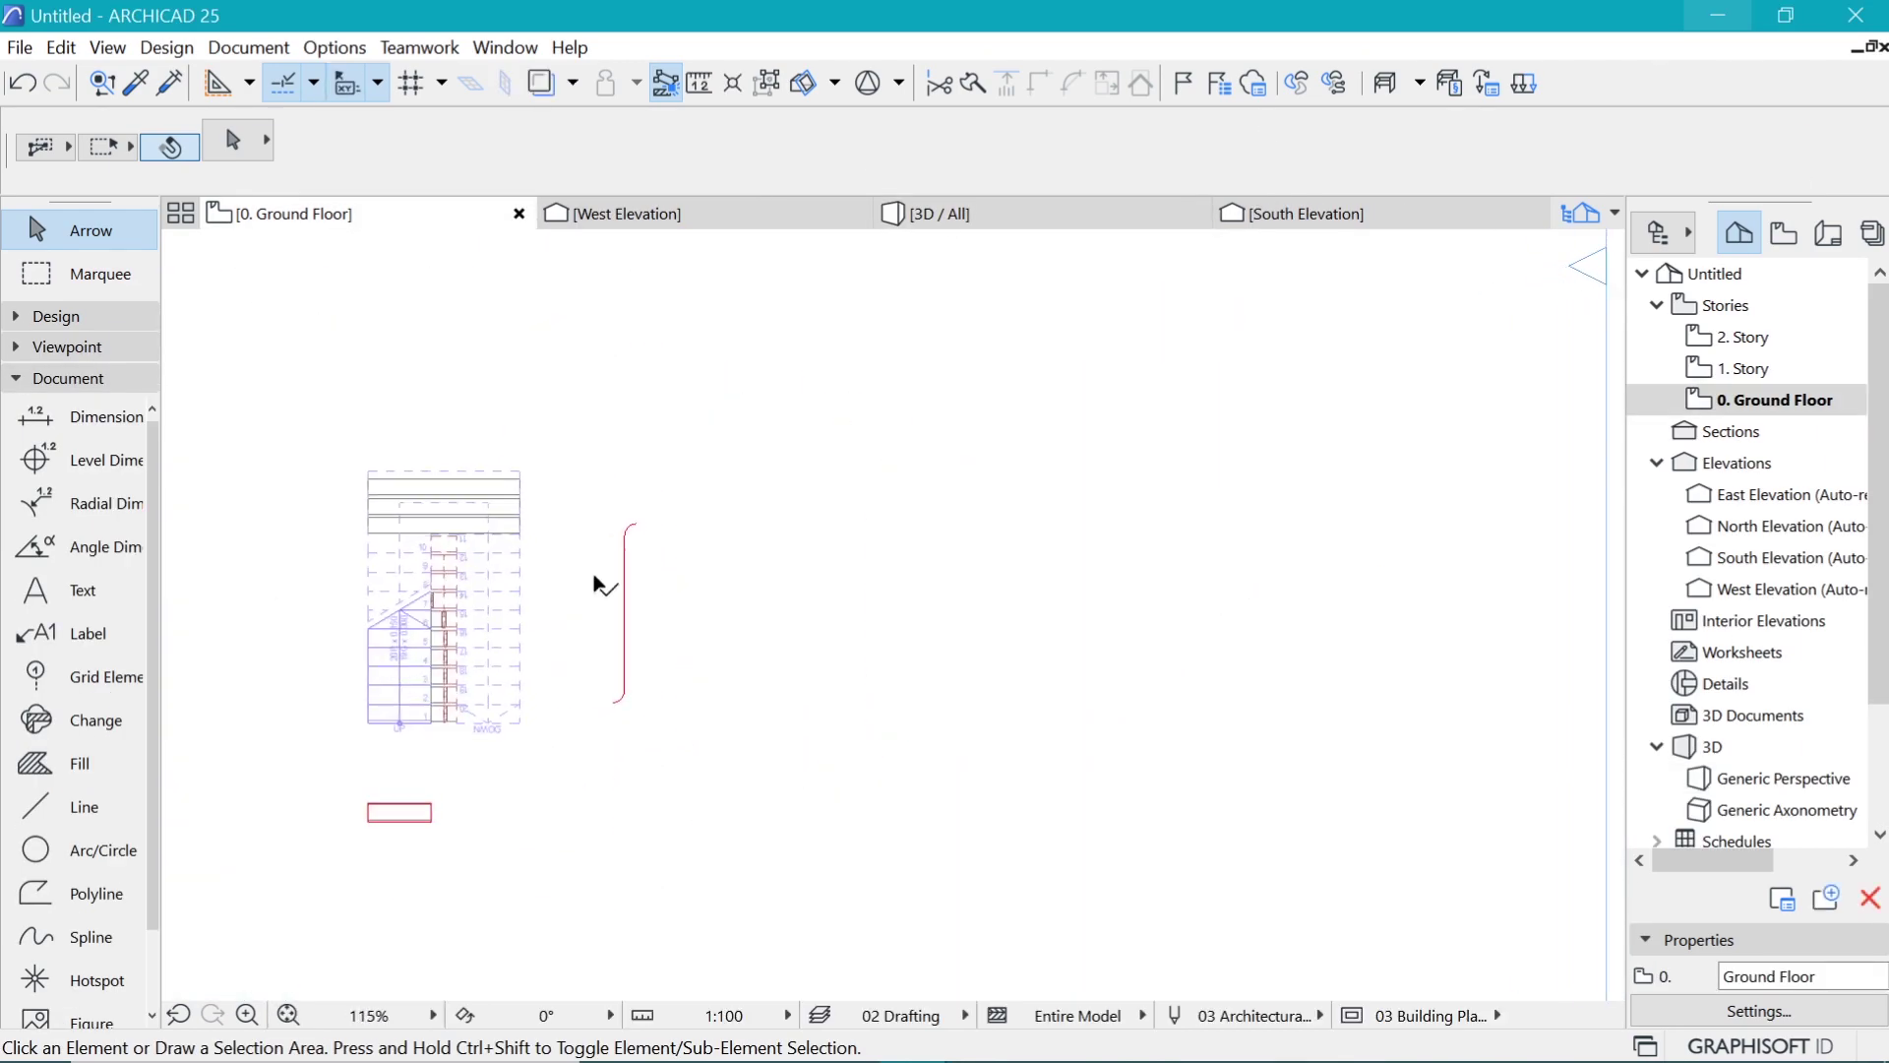
pyautogui.click(616, 548)
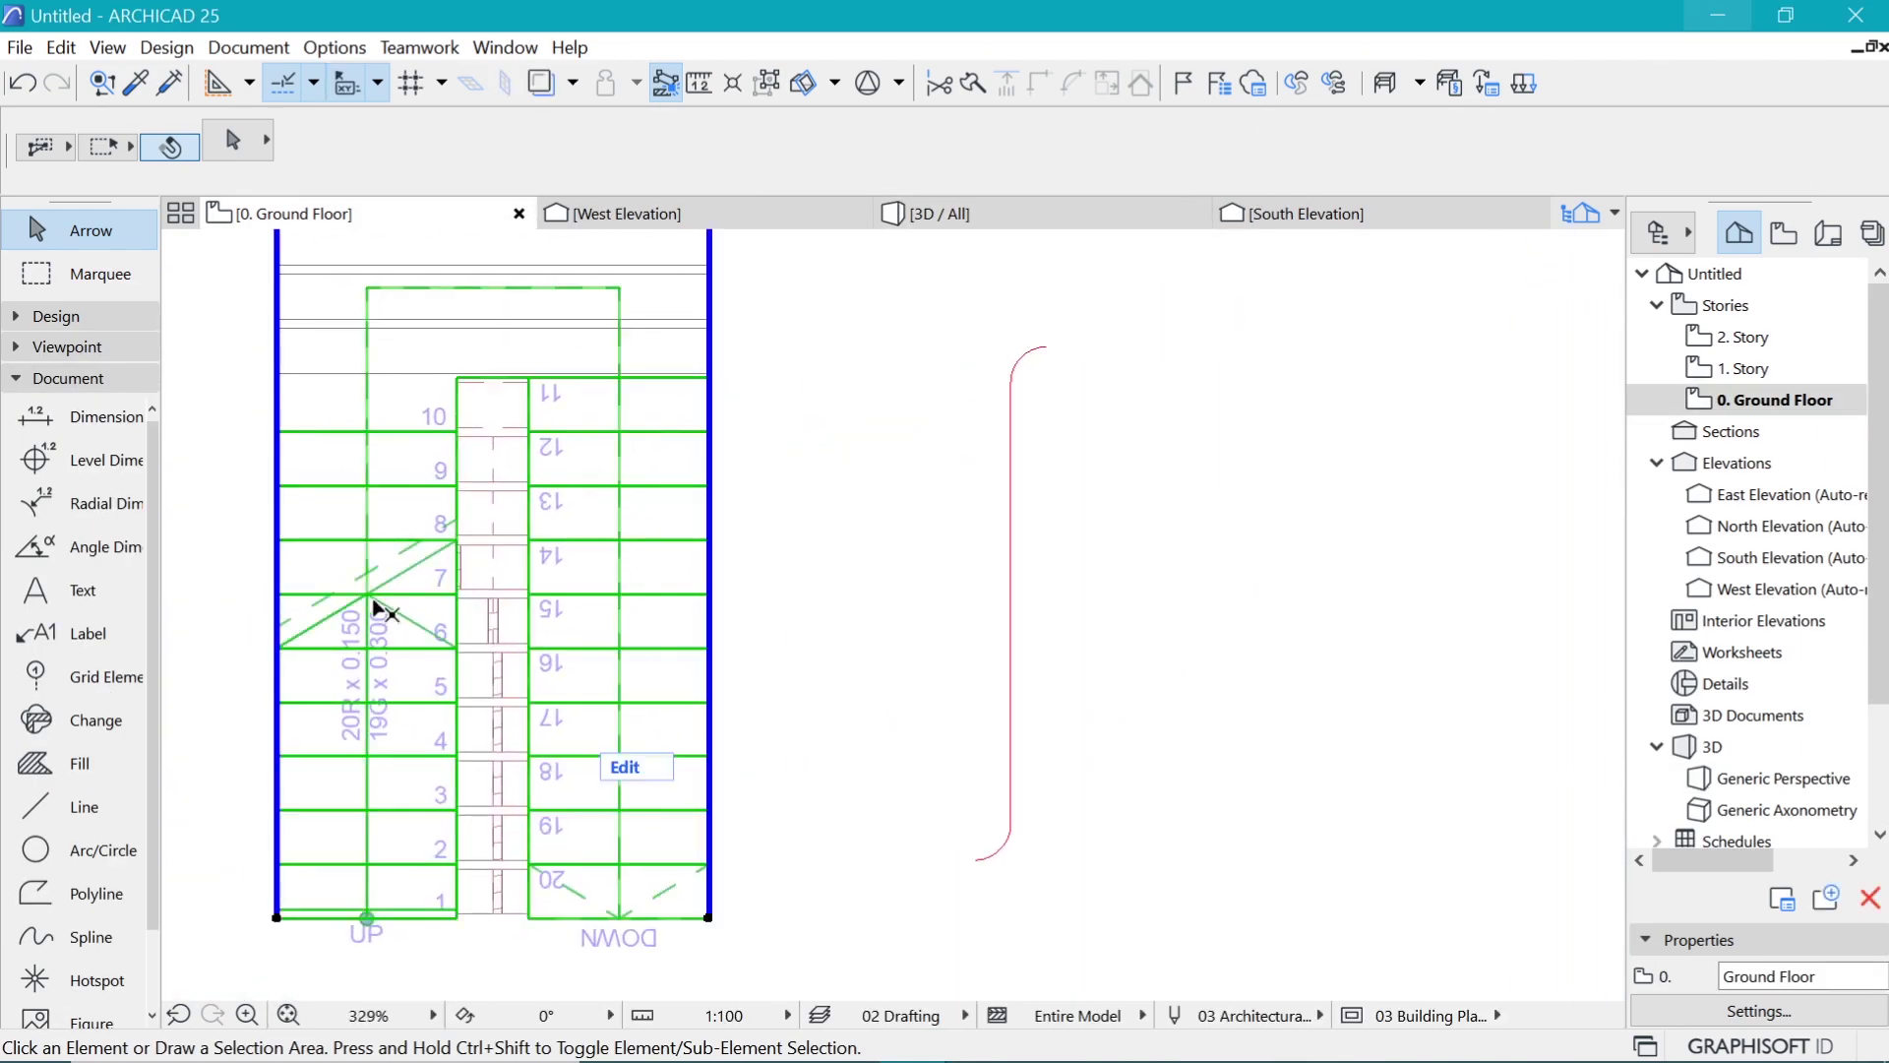
pyautogui.scroll(-3, 452, 627)
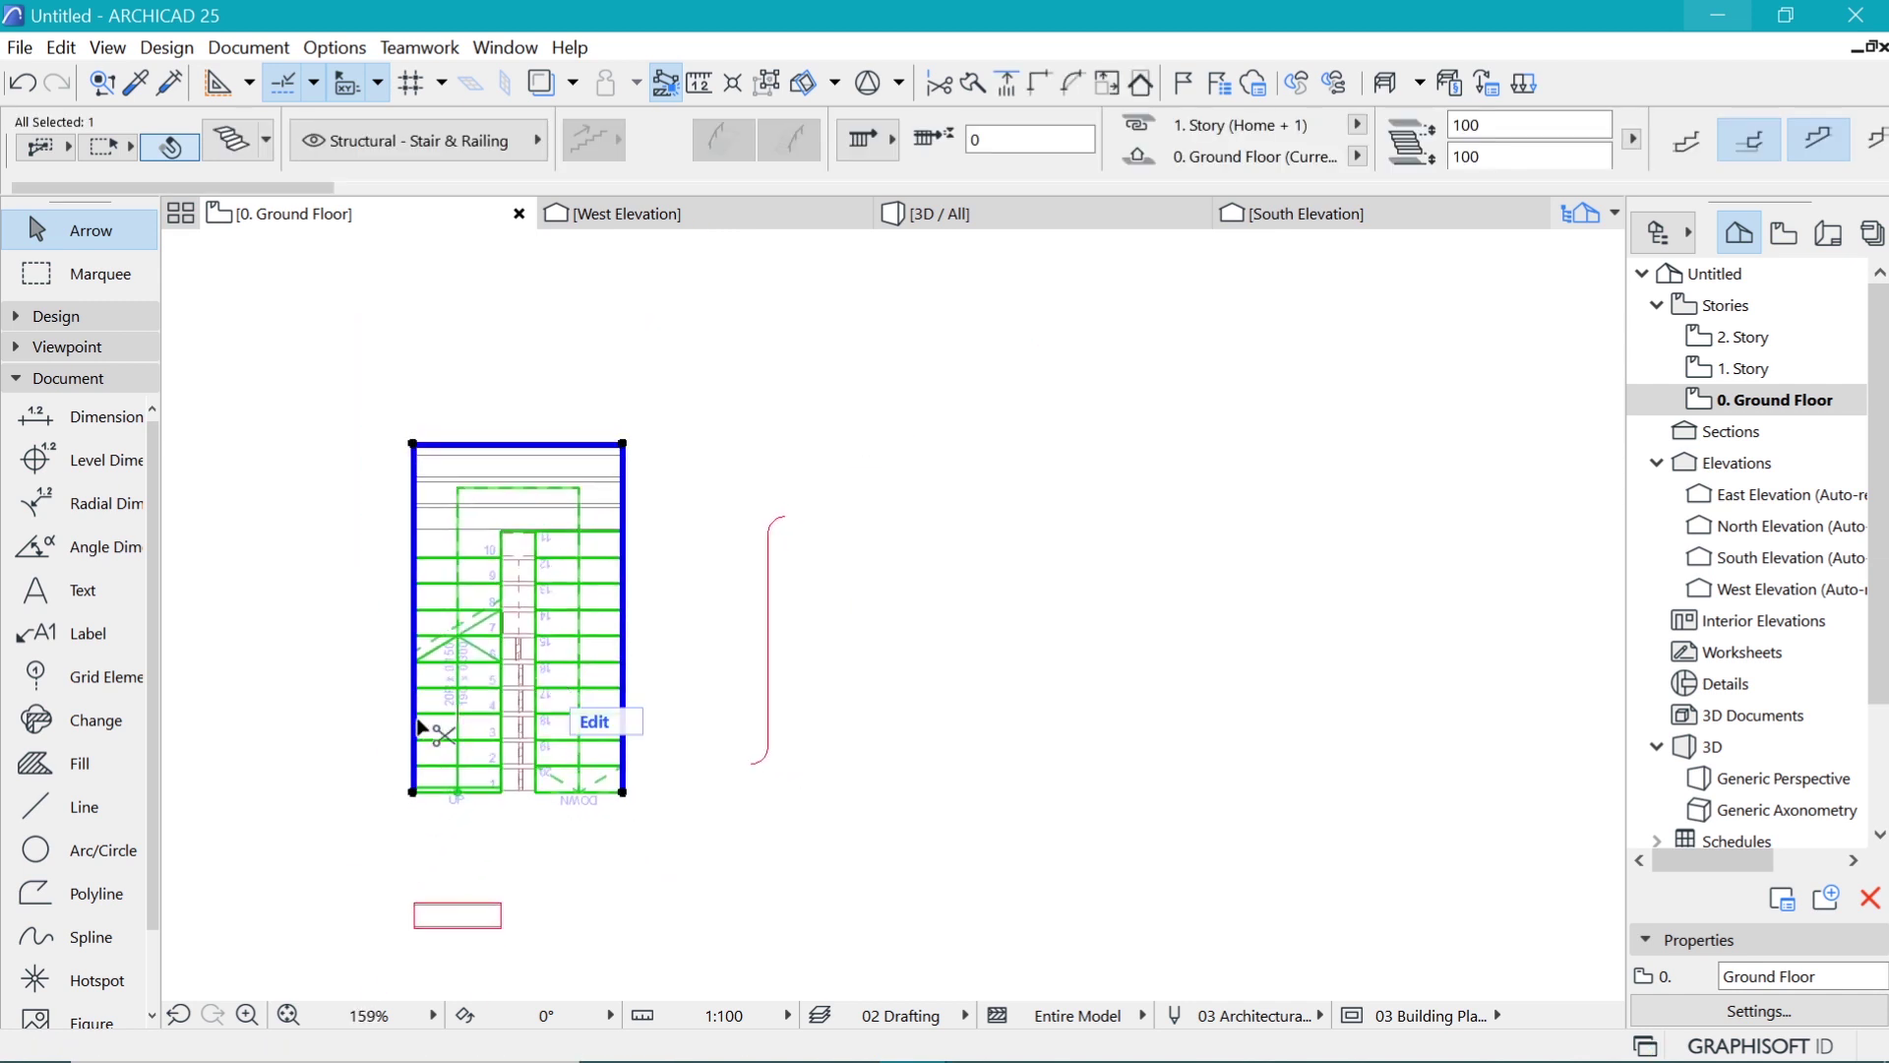
pyautogui.hotkey('ctrl', 'd')
pyautogui.press('ctrl')
pyautogui.click(412, 791)
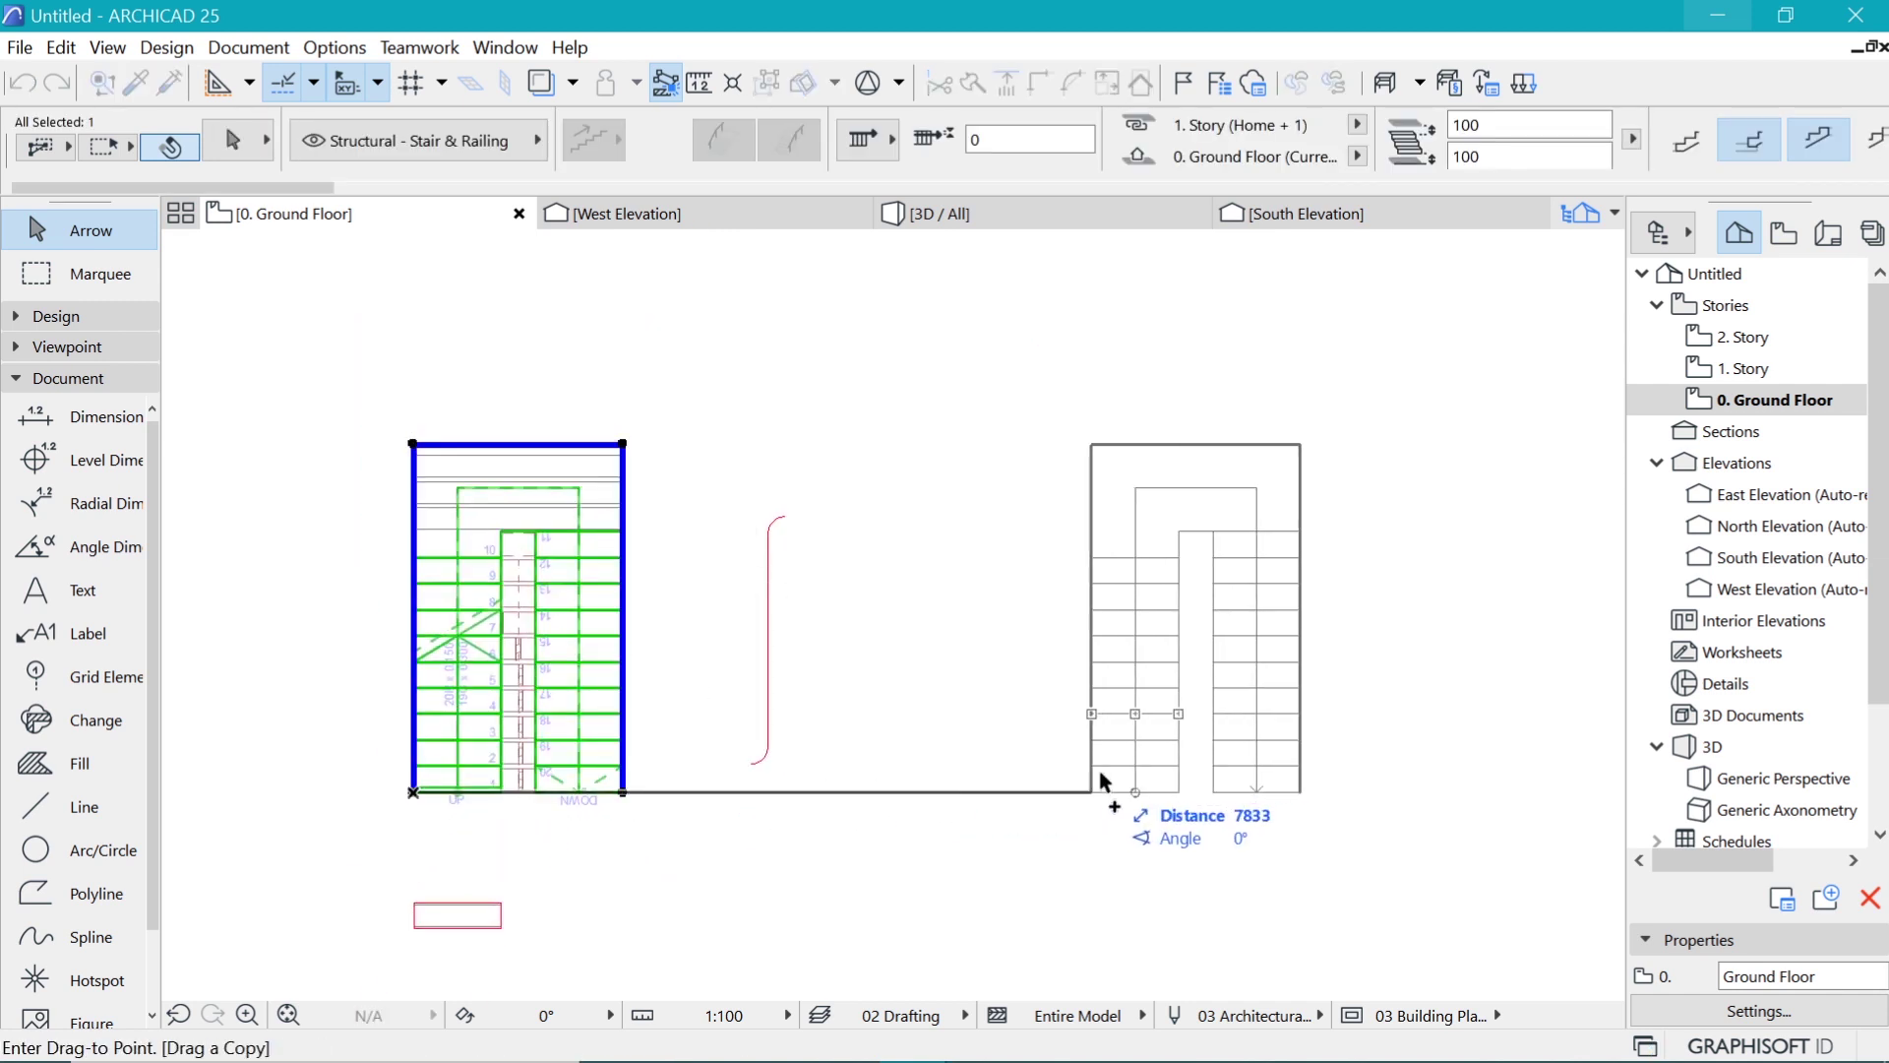
pyautogui.click(1270, 791)
pyautogui.click(919, 653)
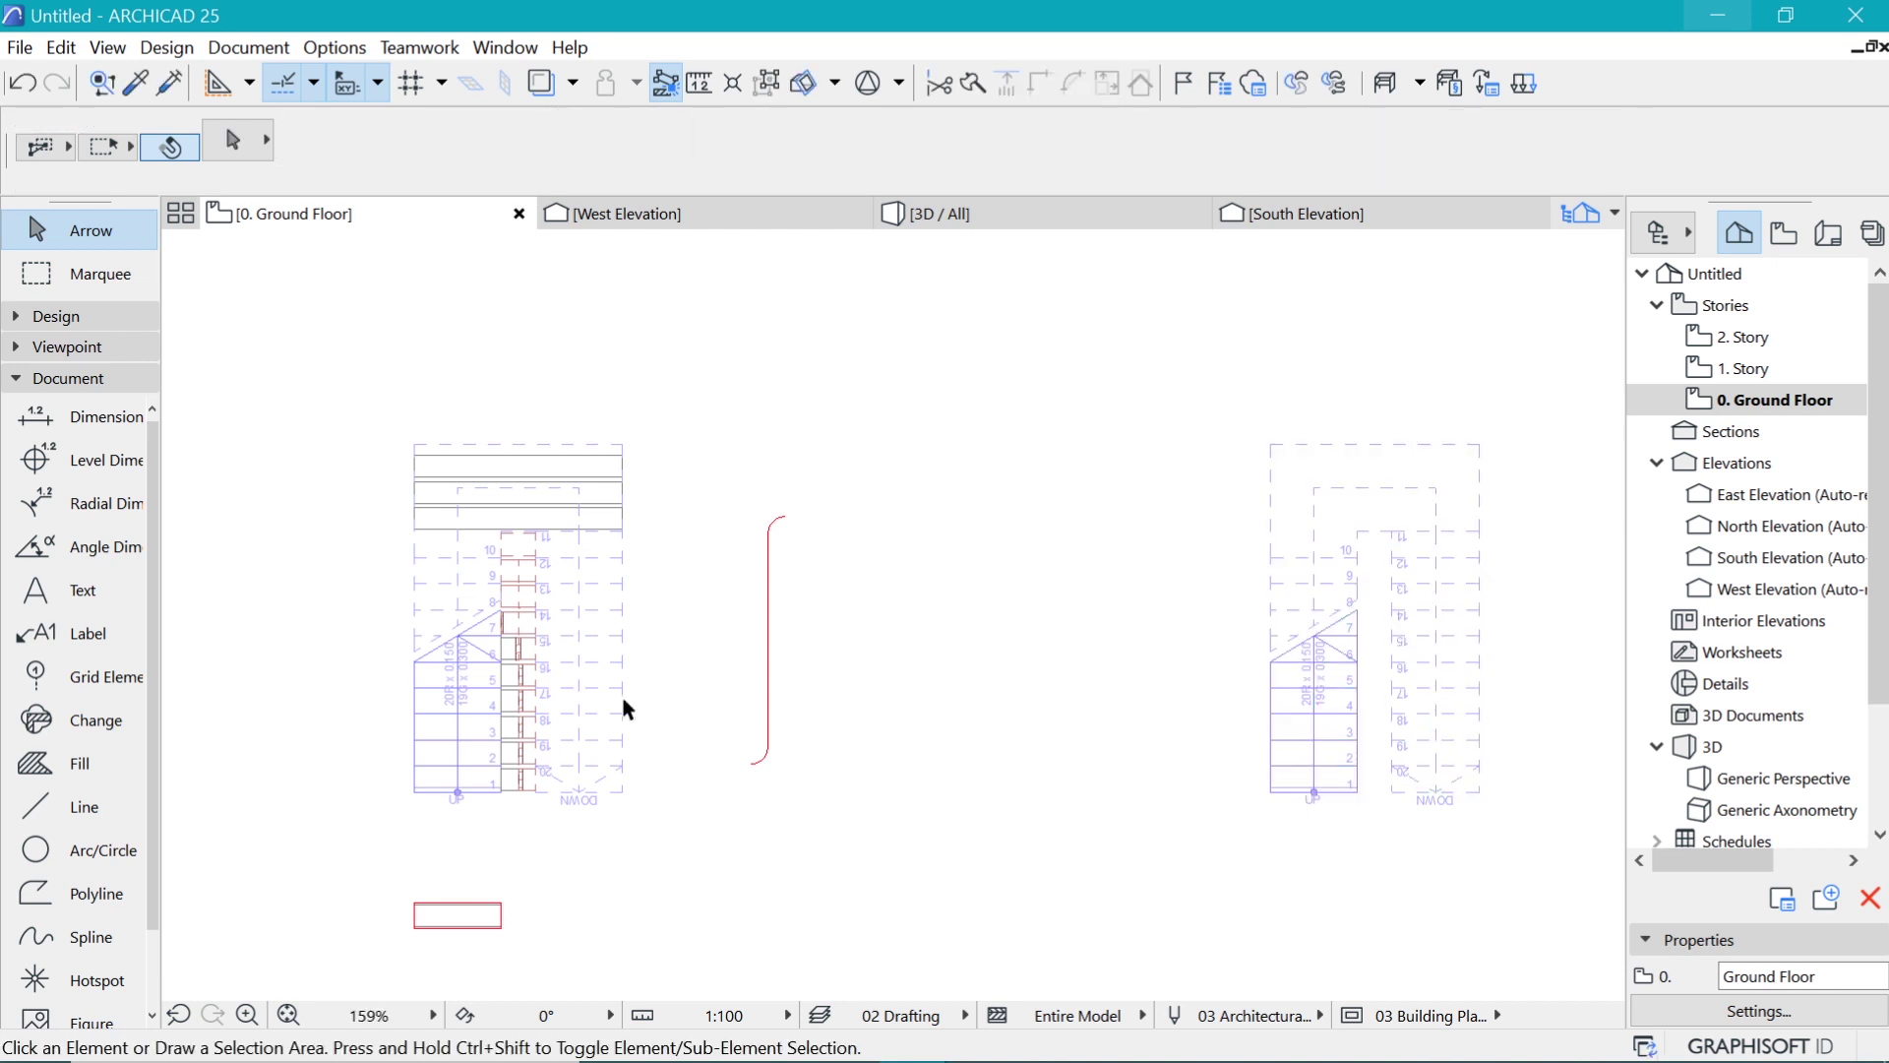
# Step: Copy every second connector shell, five in total, from the original stair to the matching position on the copied stair
pyautogui.scroll(4, 503, 777)
pyautogui.click(548, 728)
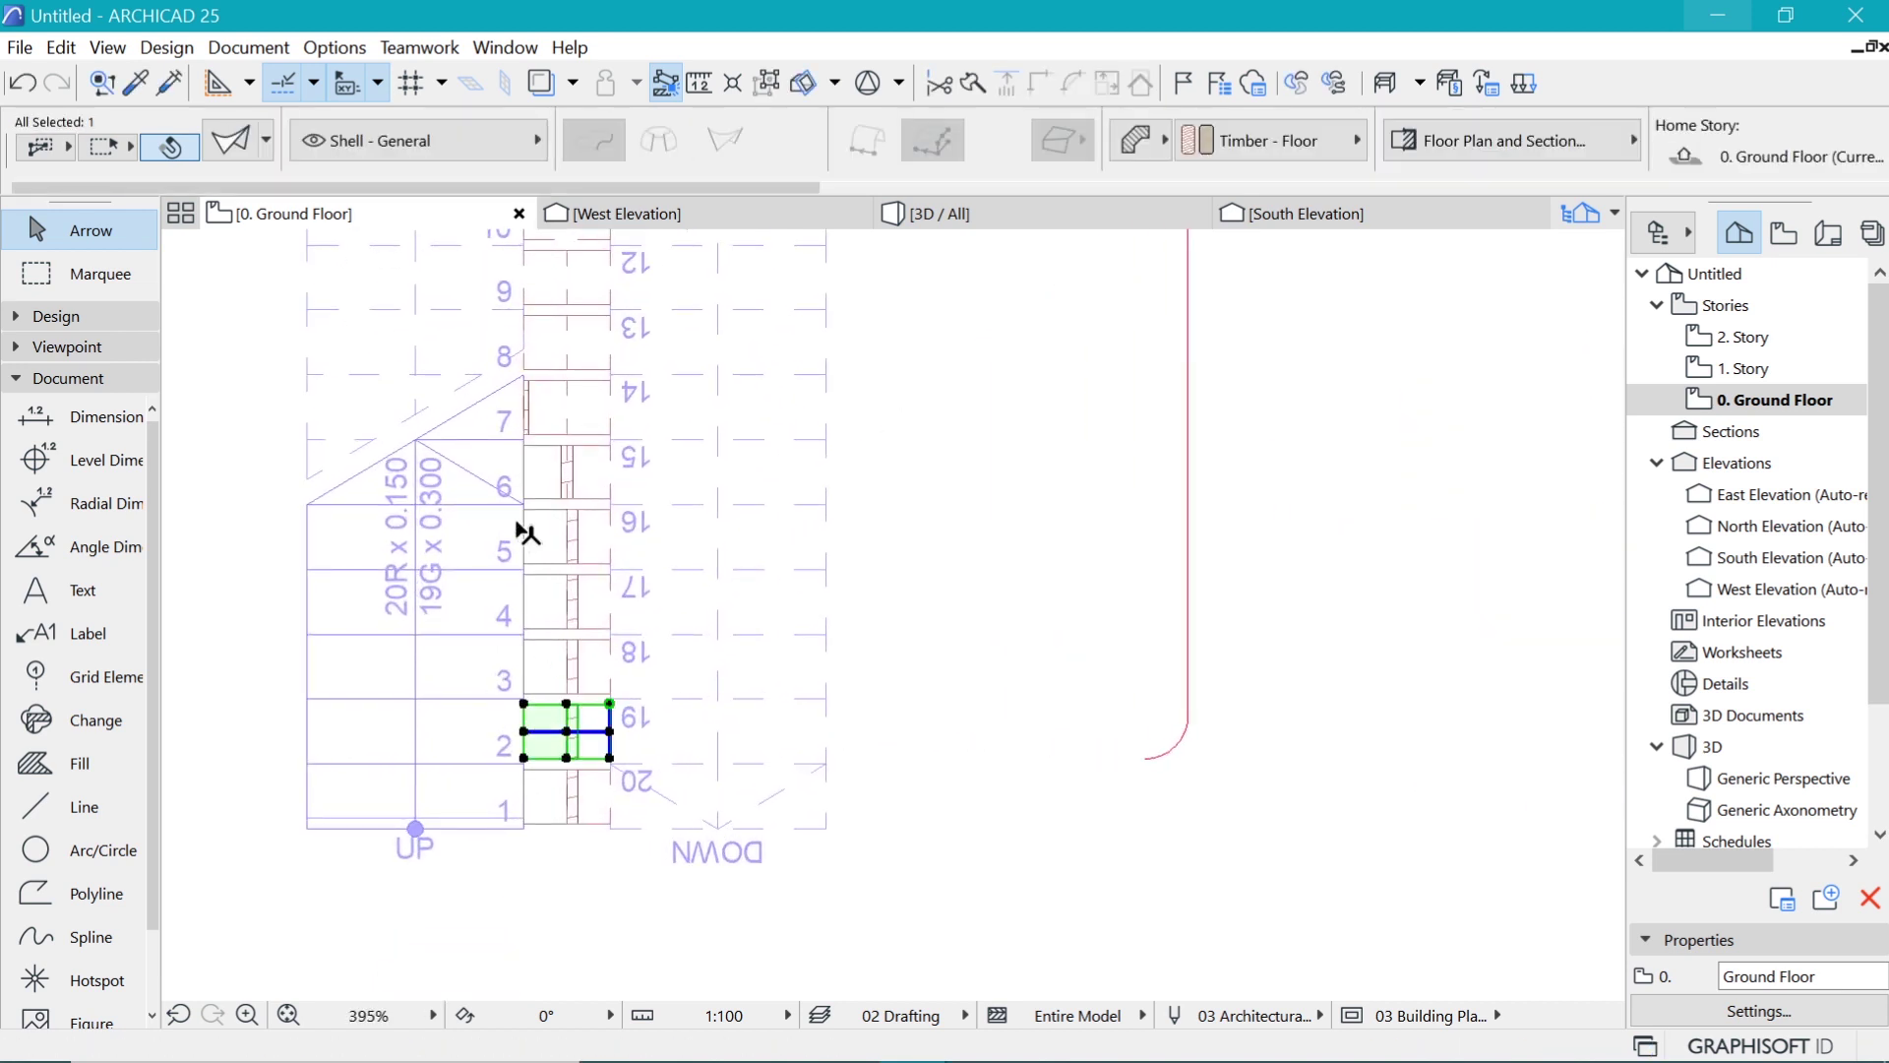
pyautogui.keyDown('shift'); pyautogui.click(587, 604); pyautogui.keyUp('shift')
pyautogui.keyDown('shift'); pyautogui.click(568, 339); pyautogui.keyUp('shift')
pyautogui.scroll(-2, 573, 374)
pyautogui.scroll(-2, 273, 615)
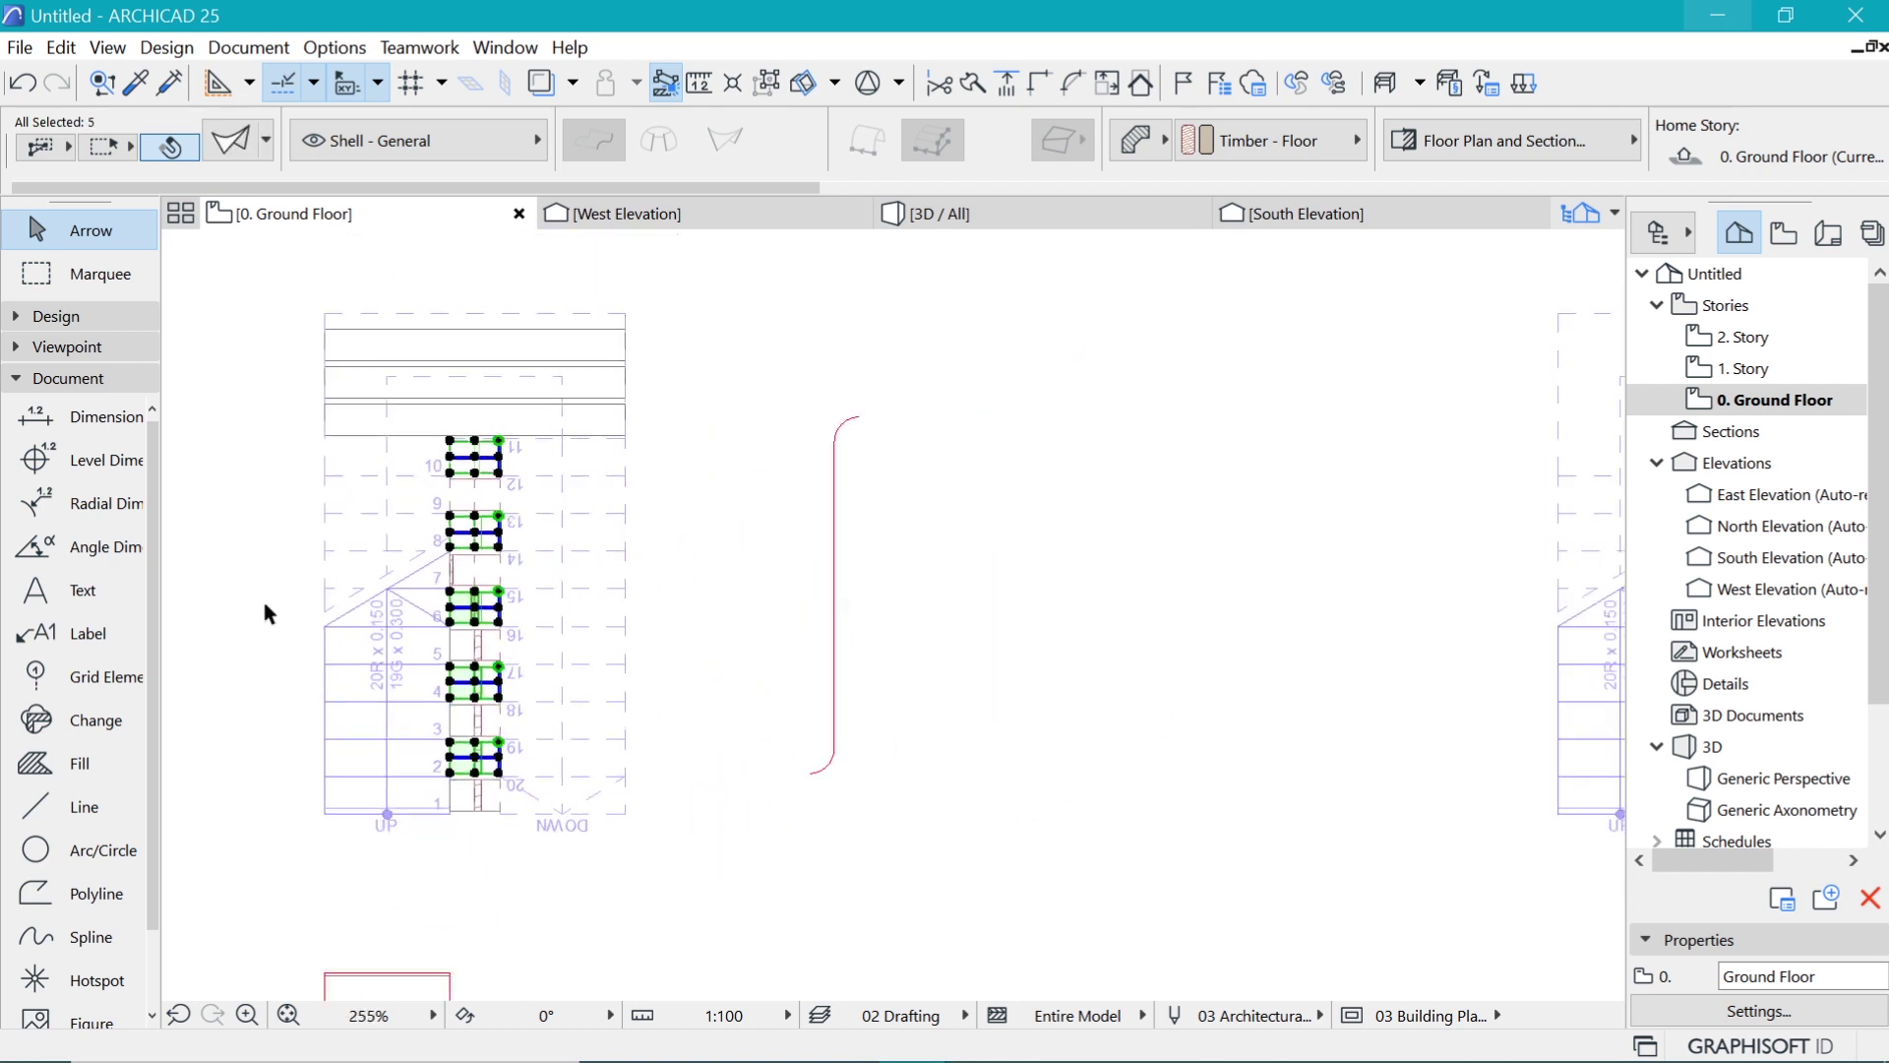
pyautogui.hotkey('ctrl', 'd')
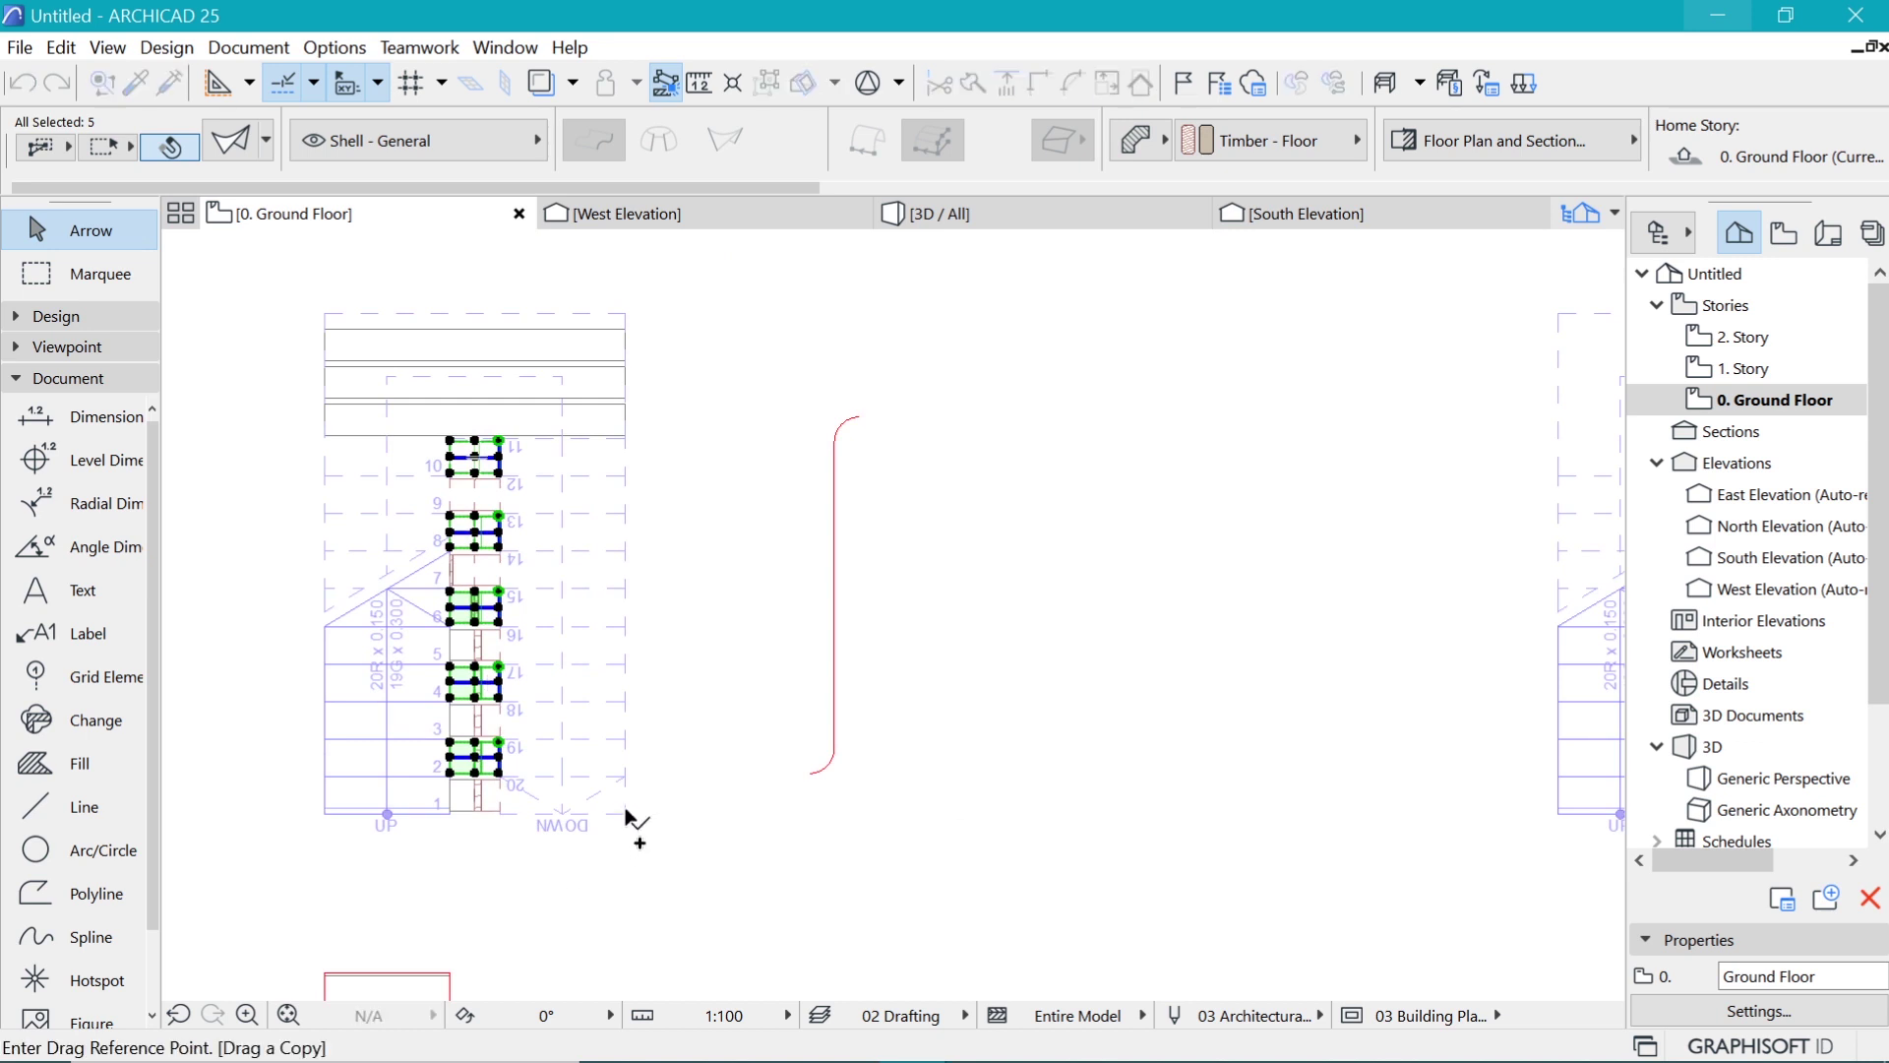
pyautogui.click(626, 811)
pyautogui.scroll(-3, 405, 864)
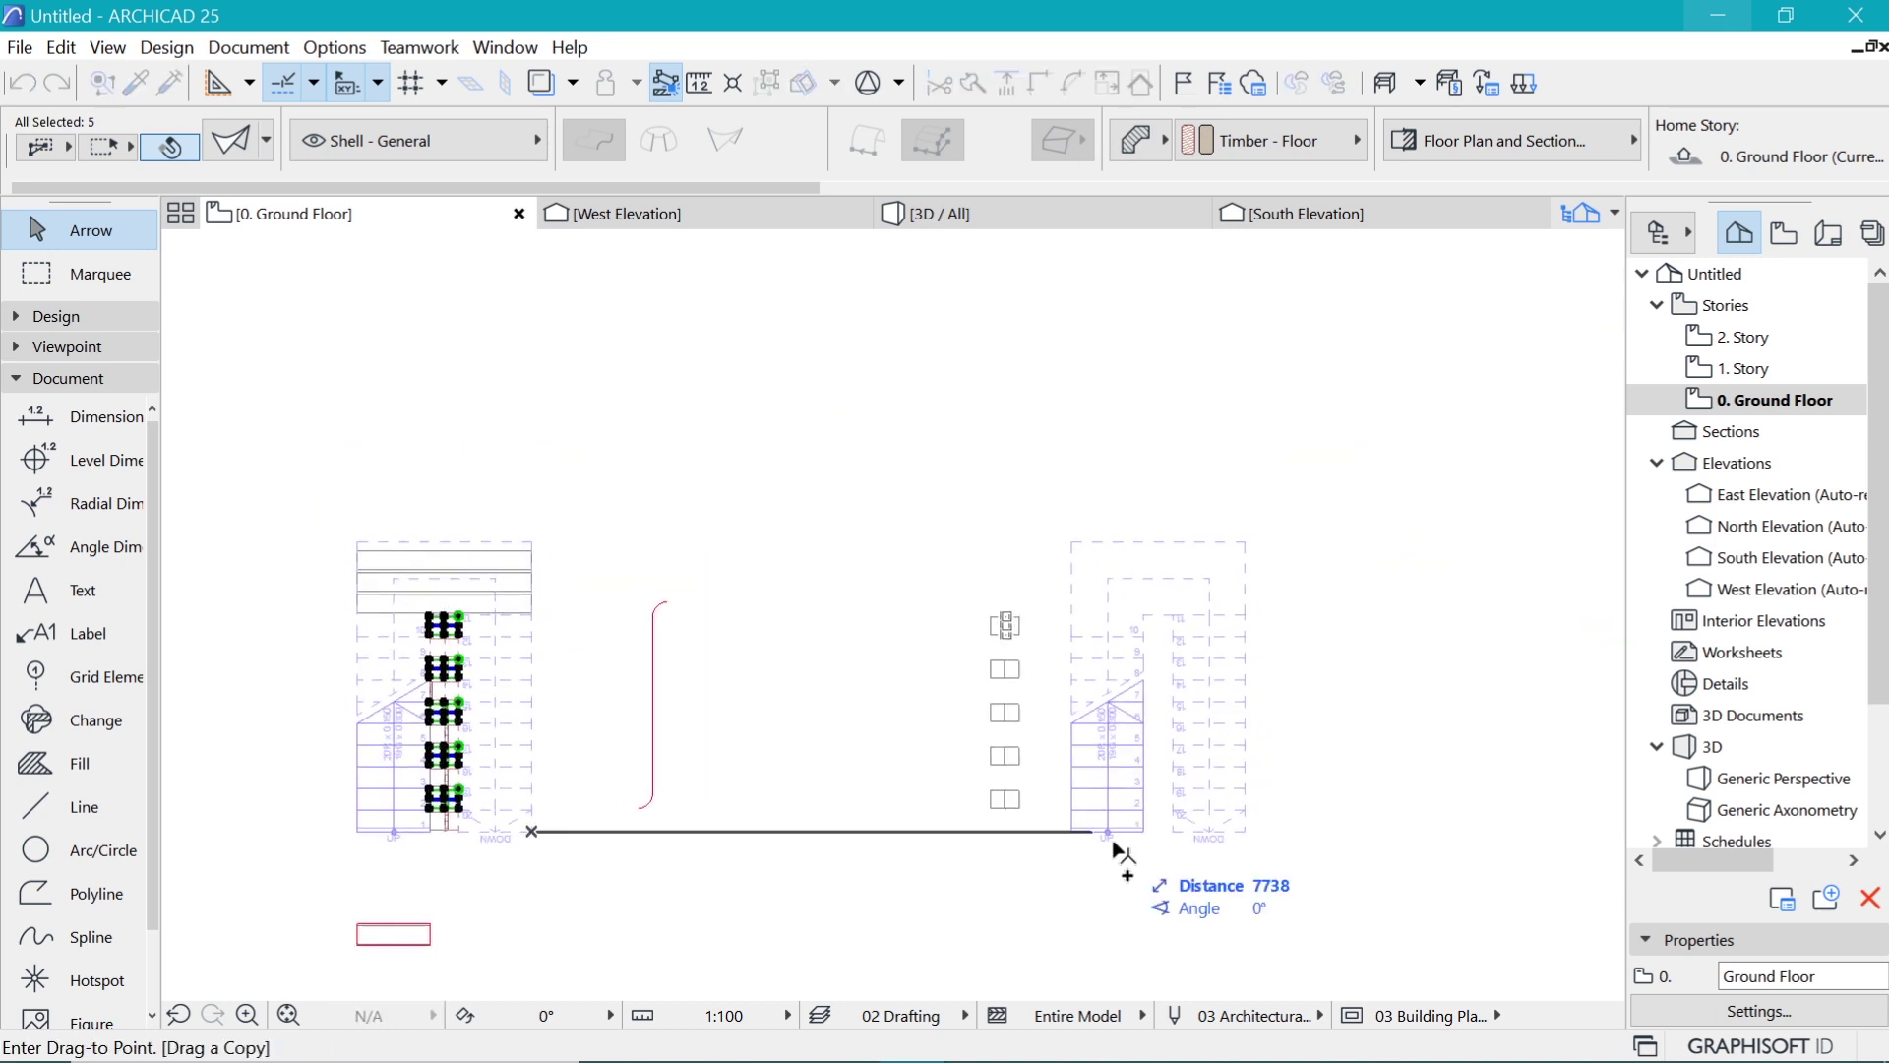
pyautogui.click(1249, 841)
pyautogui.scroll(-2, 759, 413)
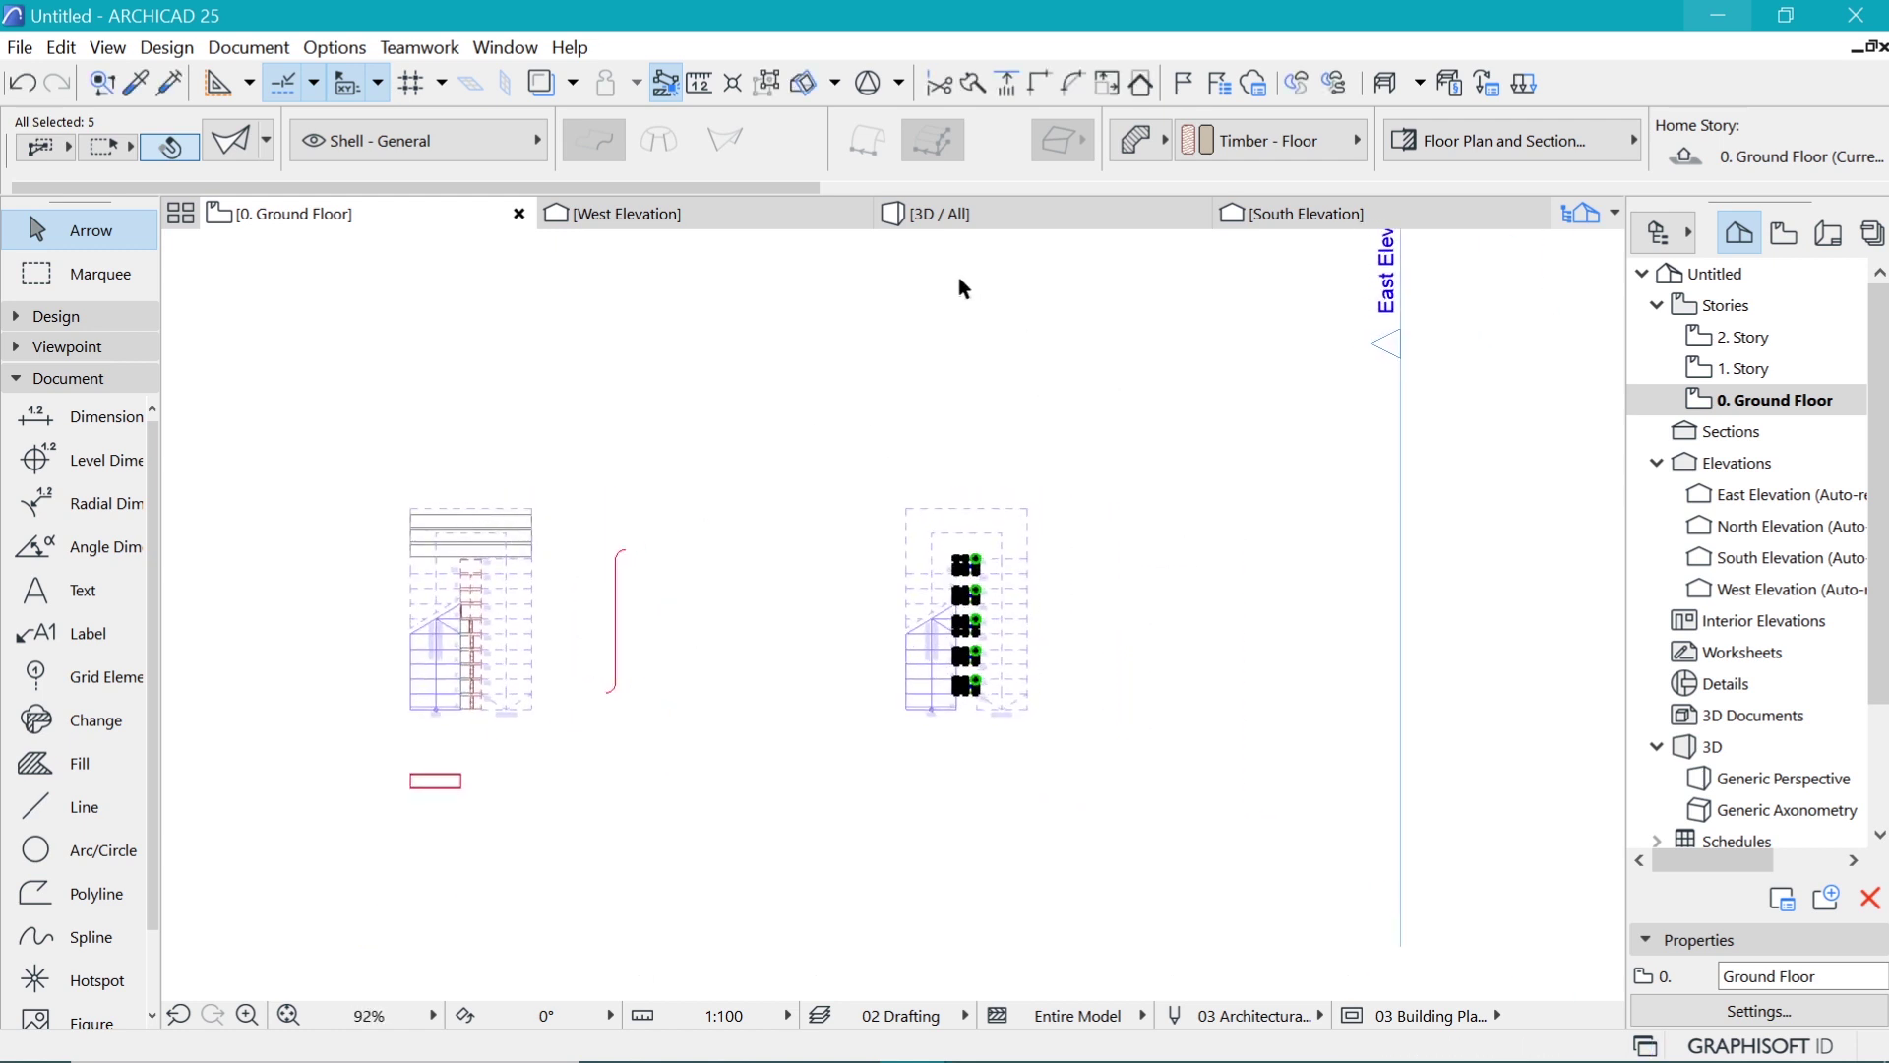
# Step: Open the 3D view and enter edit mode for the copied stair
pyautogui.click(1004, 211)
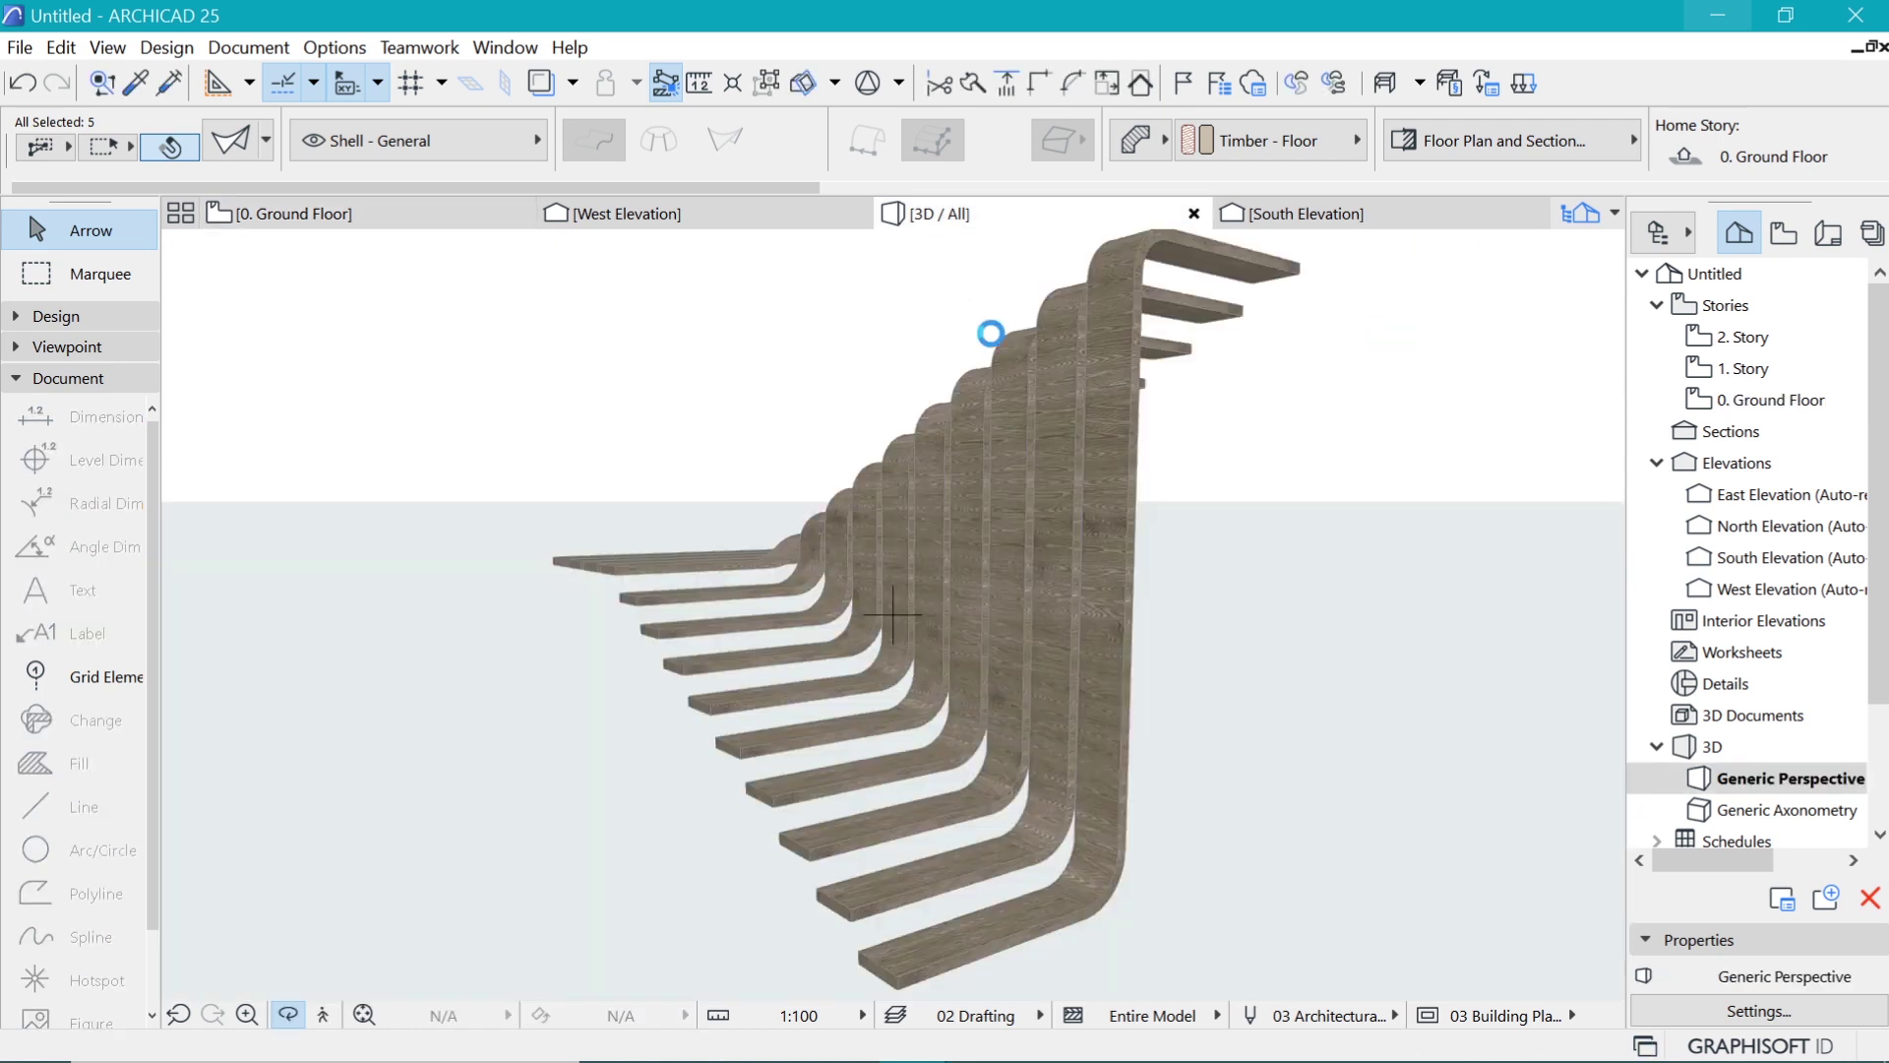
pyautogui.press('Escape')
pyautogui.scroll(-5, 637, 639)
pyautogui.keyDown('shift'); pyautogui.moveTo(640, 641); pyautogui.dragTo(1404, 479, button='middle'); pyautogui.keyUp('shift')
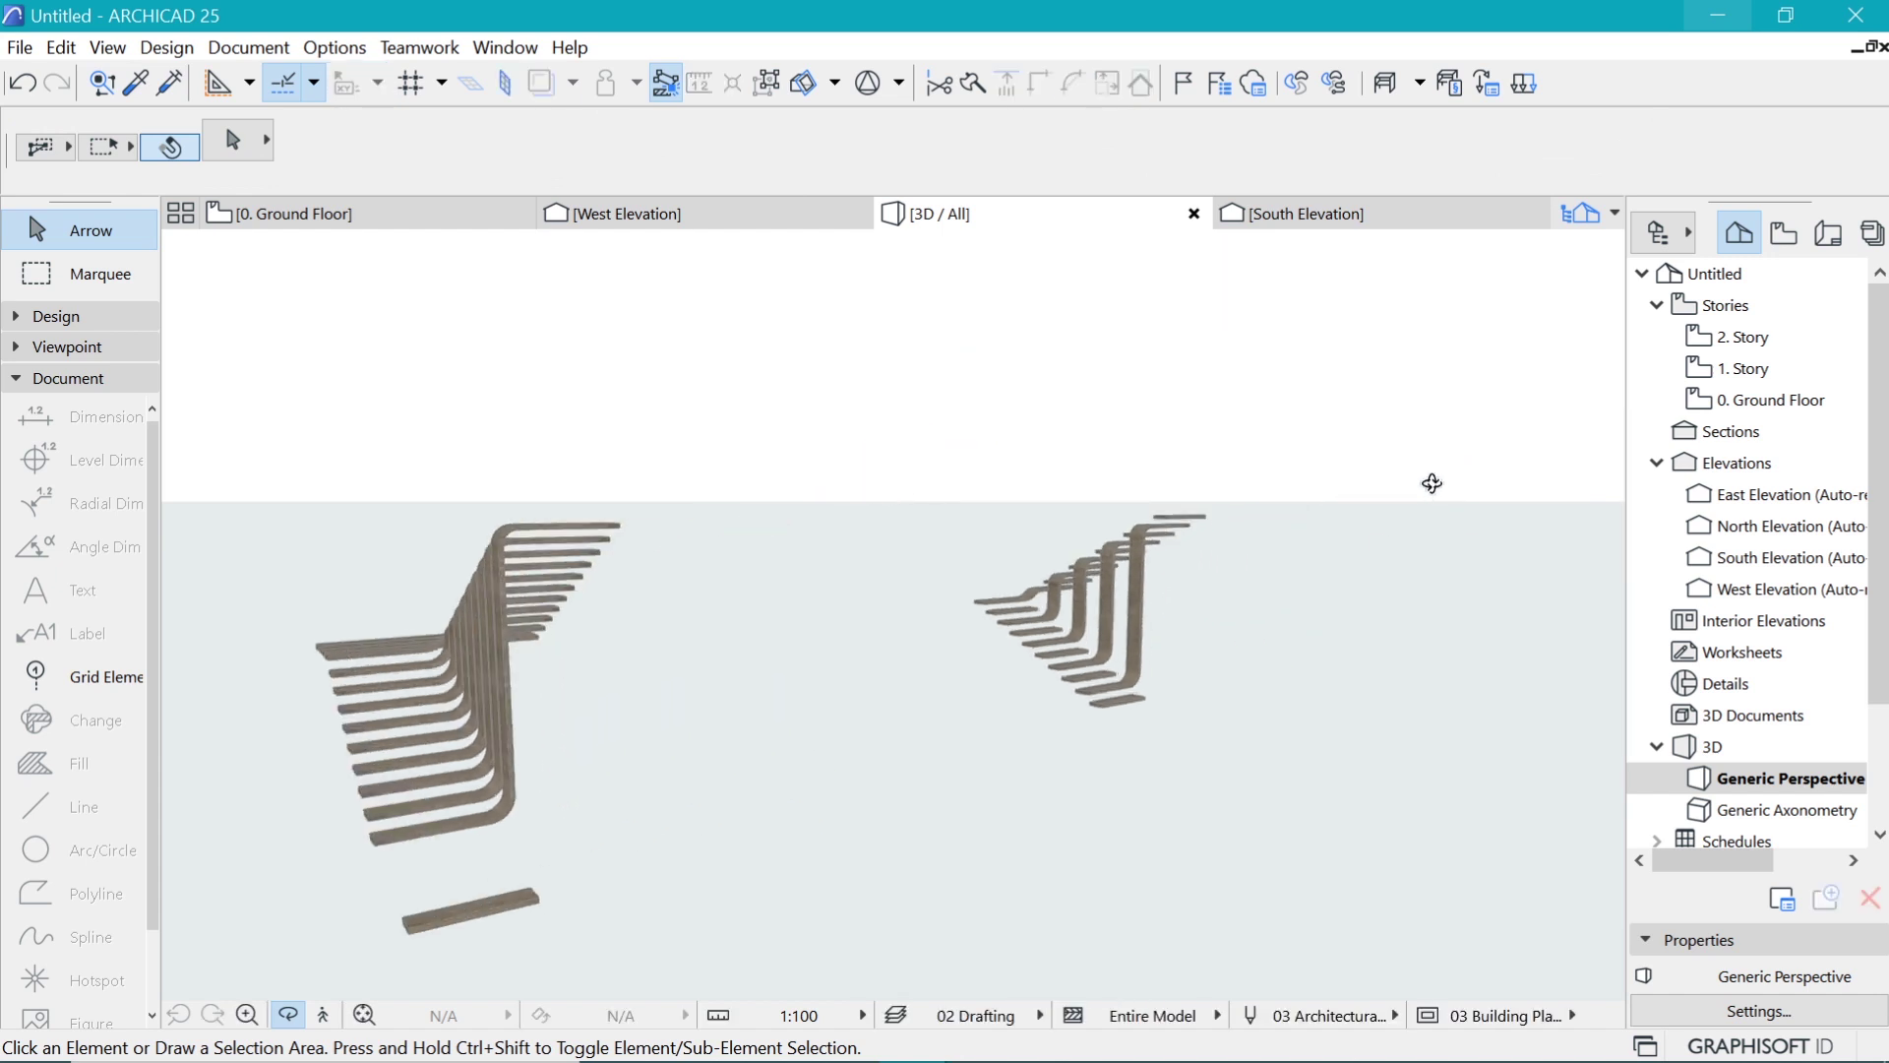
pyautogui.scroll(6, 1226, 552)
pyautogui.keyDown('shift'); pyautogui.moveTo(1037, 617); pyautogui.dragTo(1103, 643, button='middle'); pyautogui.keyUp('shift')
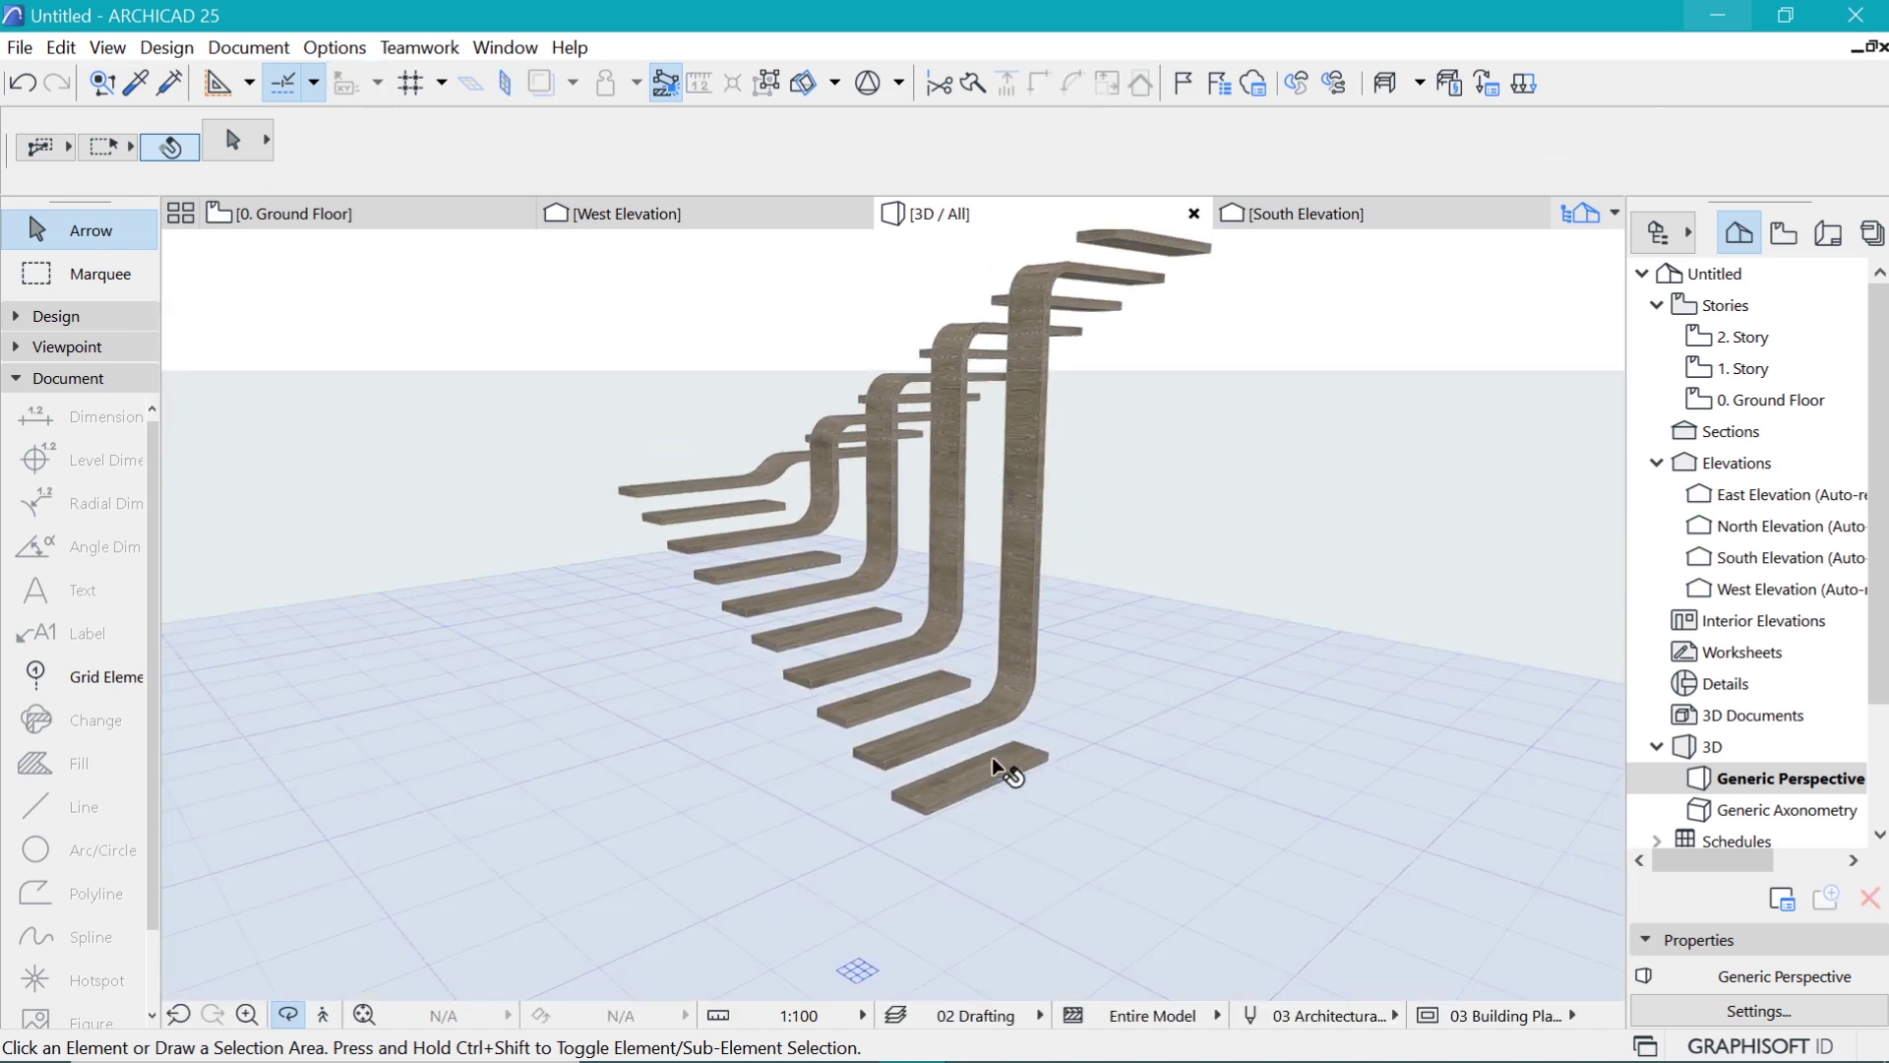
pyautogui.click(987, 763)
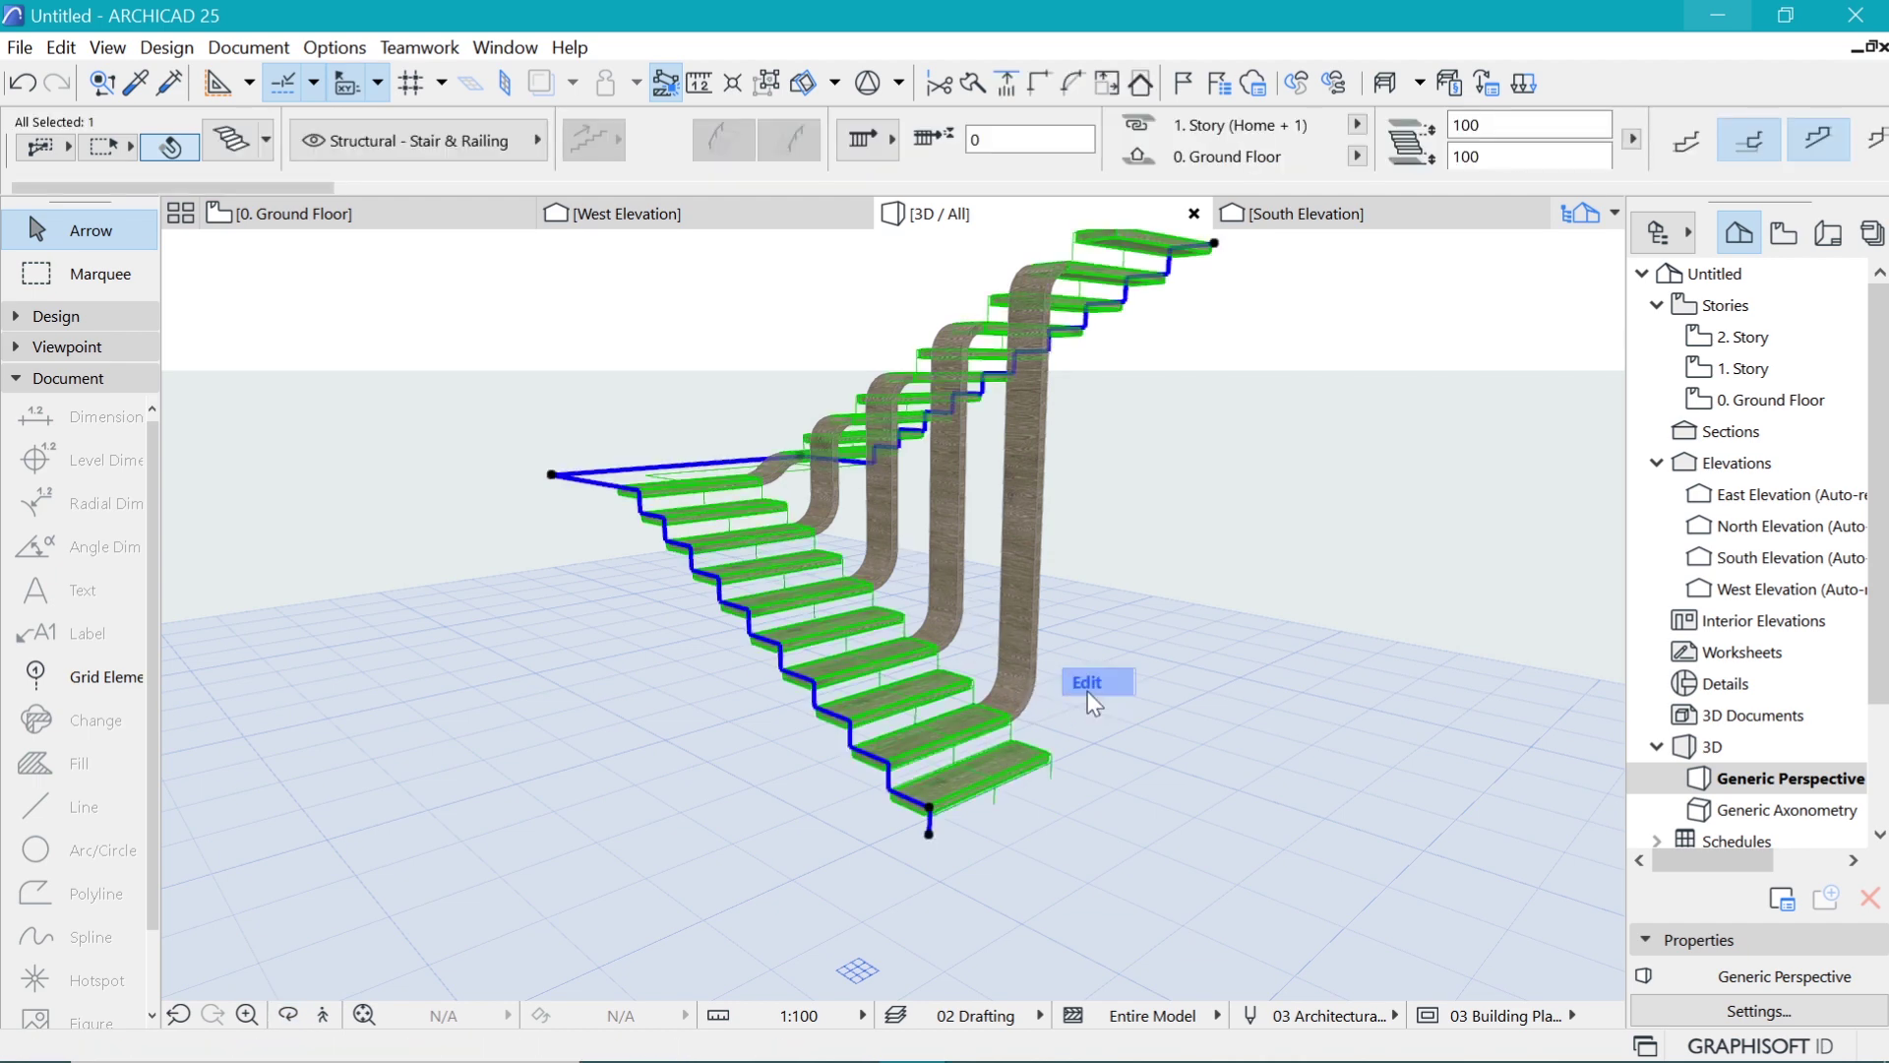
pyautogui.scroll(2, 1051, 693)
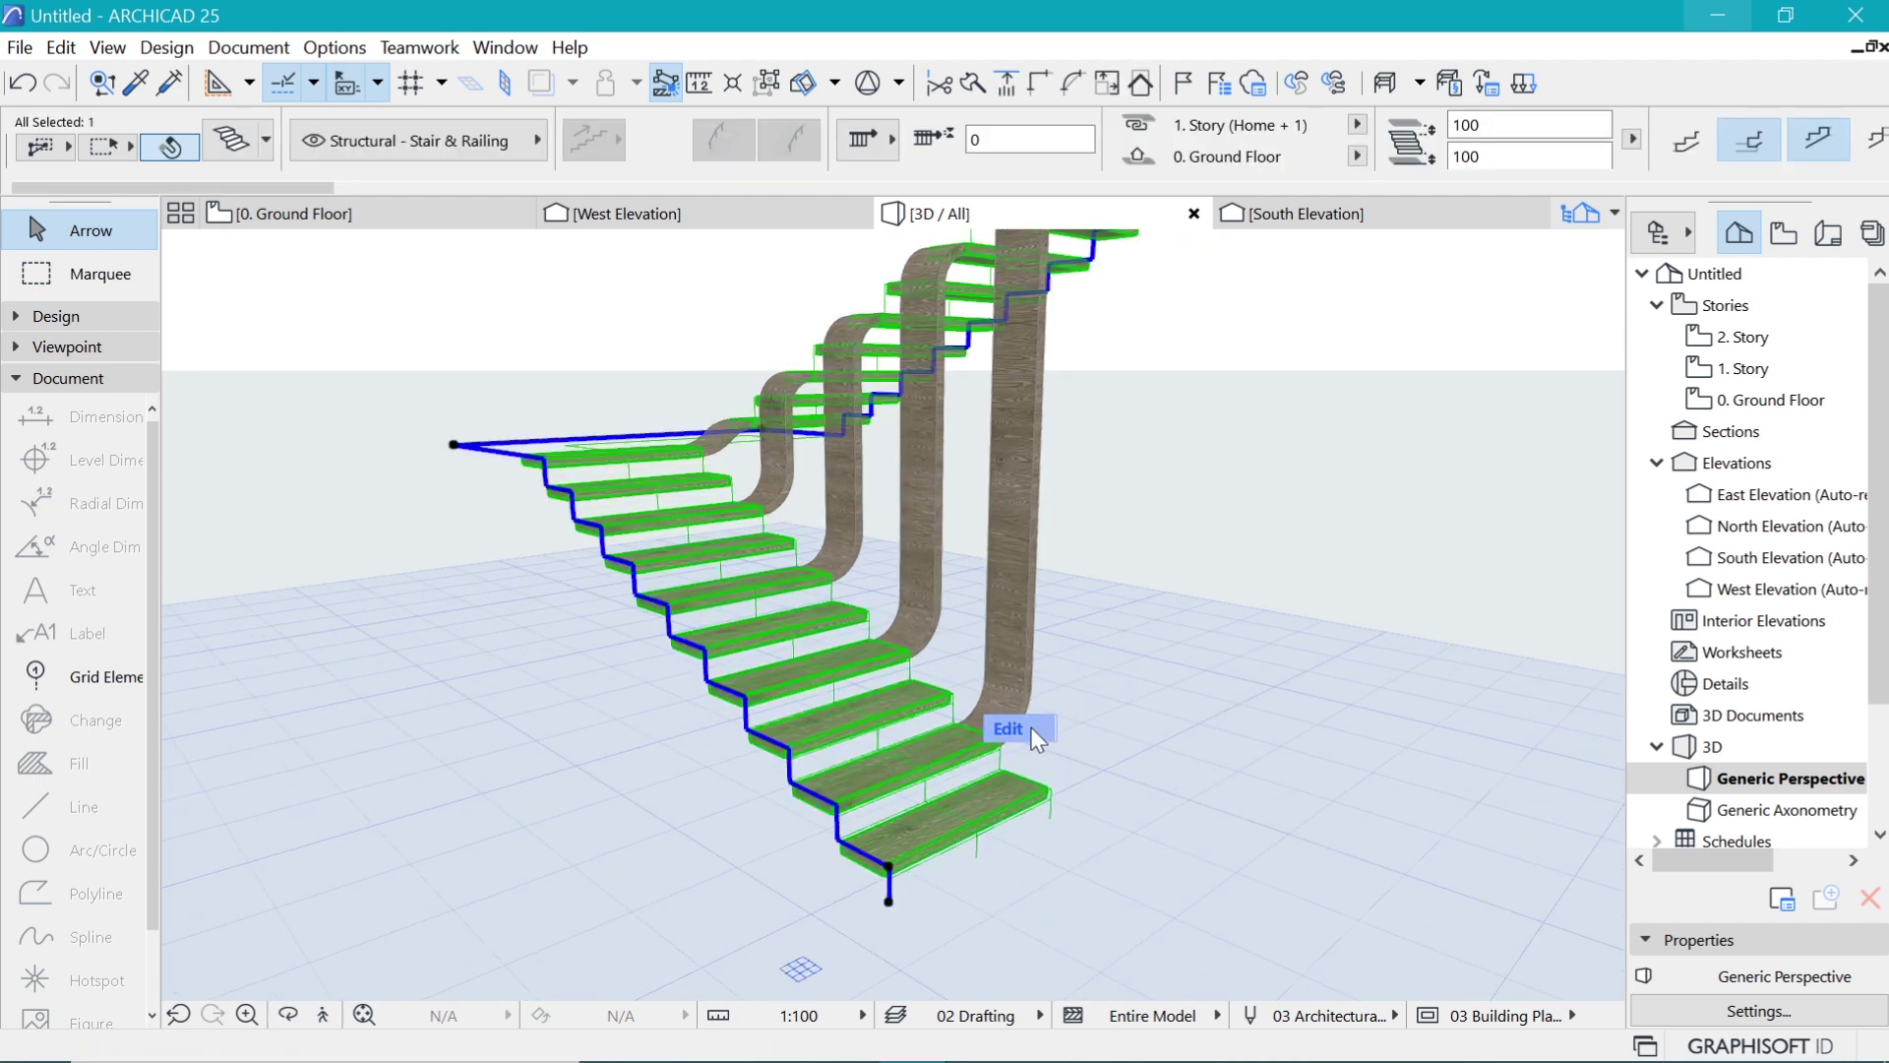
pyautogui.click(1013, 729)
# Step: Set the building material of the ten alternate treads without connectors, on both flights, to GENERIC - INTERNAL FILLER
pyautogui.click(968, 813)
pyautogui.keyDown('shift'); pyautogui.click(894, 701); pyautogui.keyUp('shift')
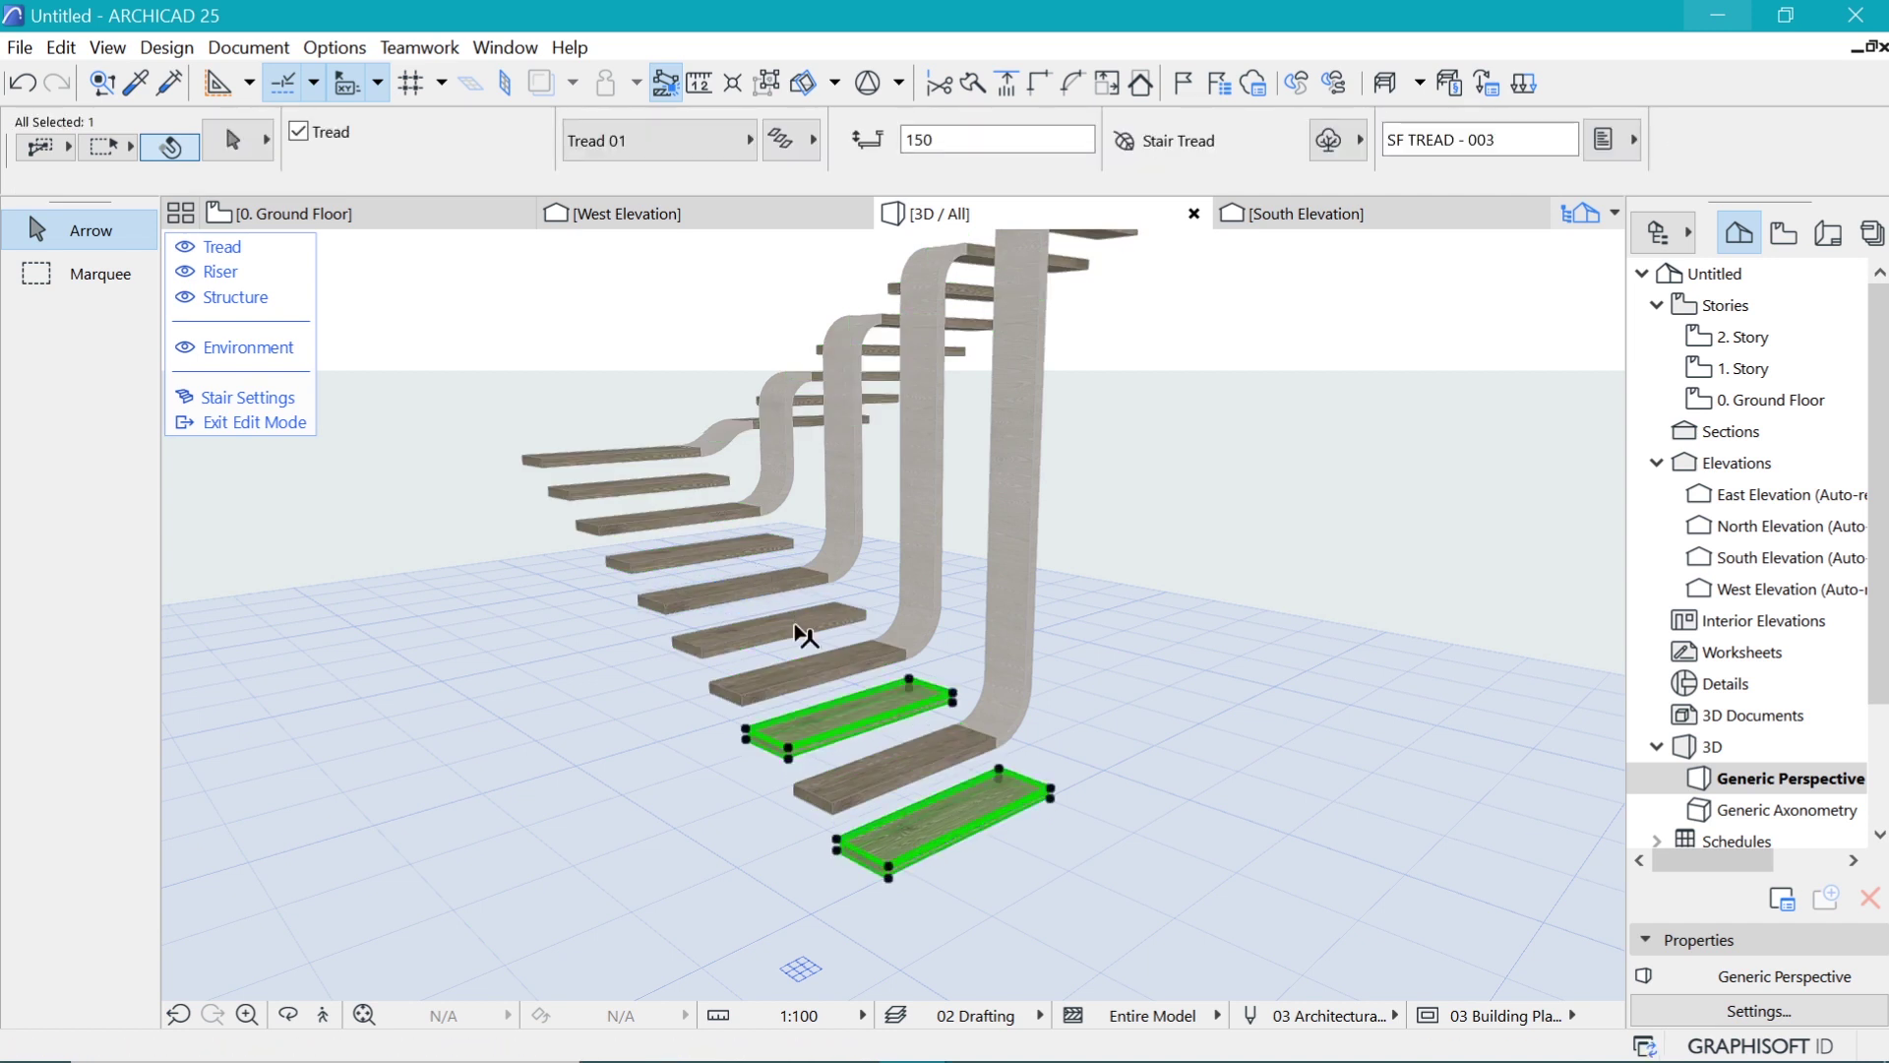
pyautogui.keyDown('shift'); pyautogui.click(793, 624); pyautogui.keyUp('shift')
pyautogui.keyDown('shift'); pyautogui.click(743, 557); pyautogui.keyUp('shift')
pyautogui.keyDown('shift'); pyautogui.click(709, 495); pyautogui.keyUp('shift')
pyautogui.keyDown('shift'); pyautogui.moveTo(728, 495); pyautogui.dragTo(976, 532, button='middle'); pyautogui.keyUp('shift')
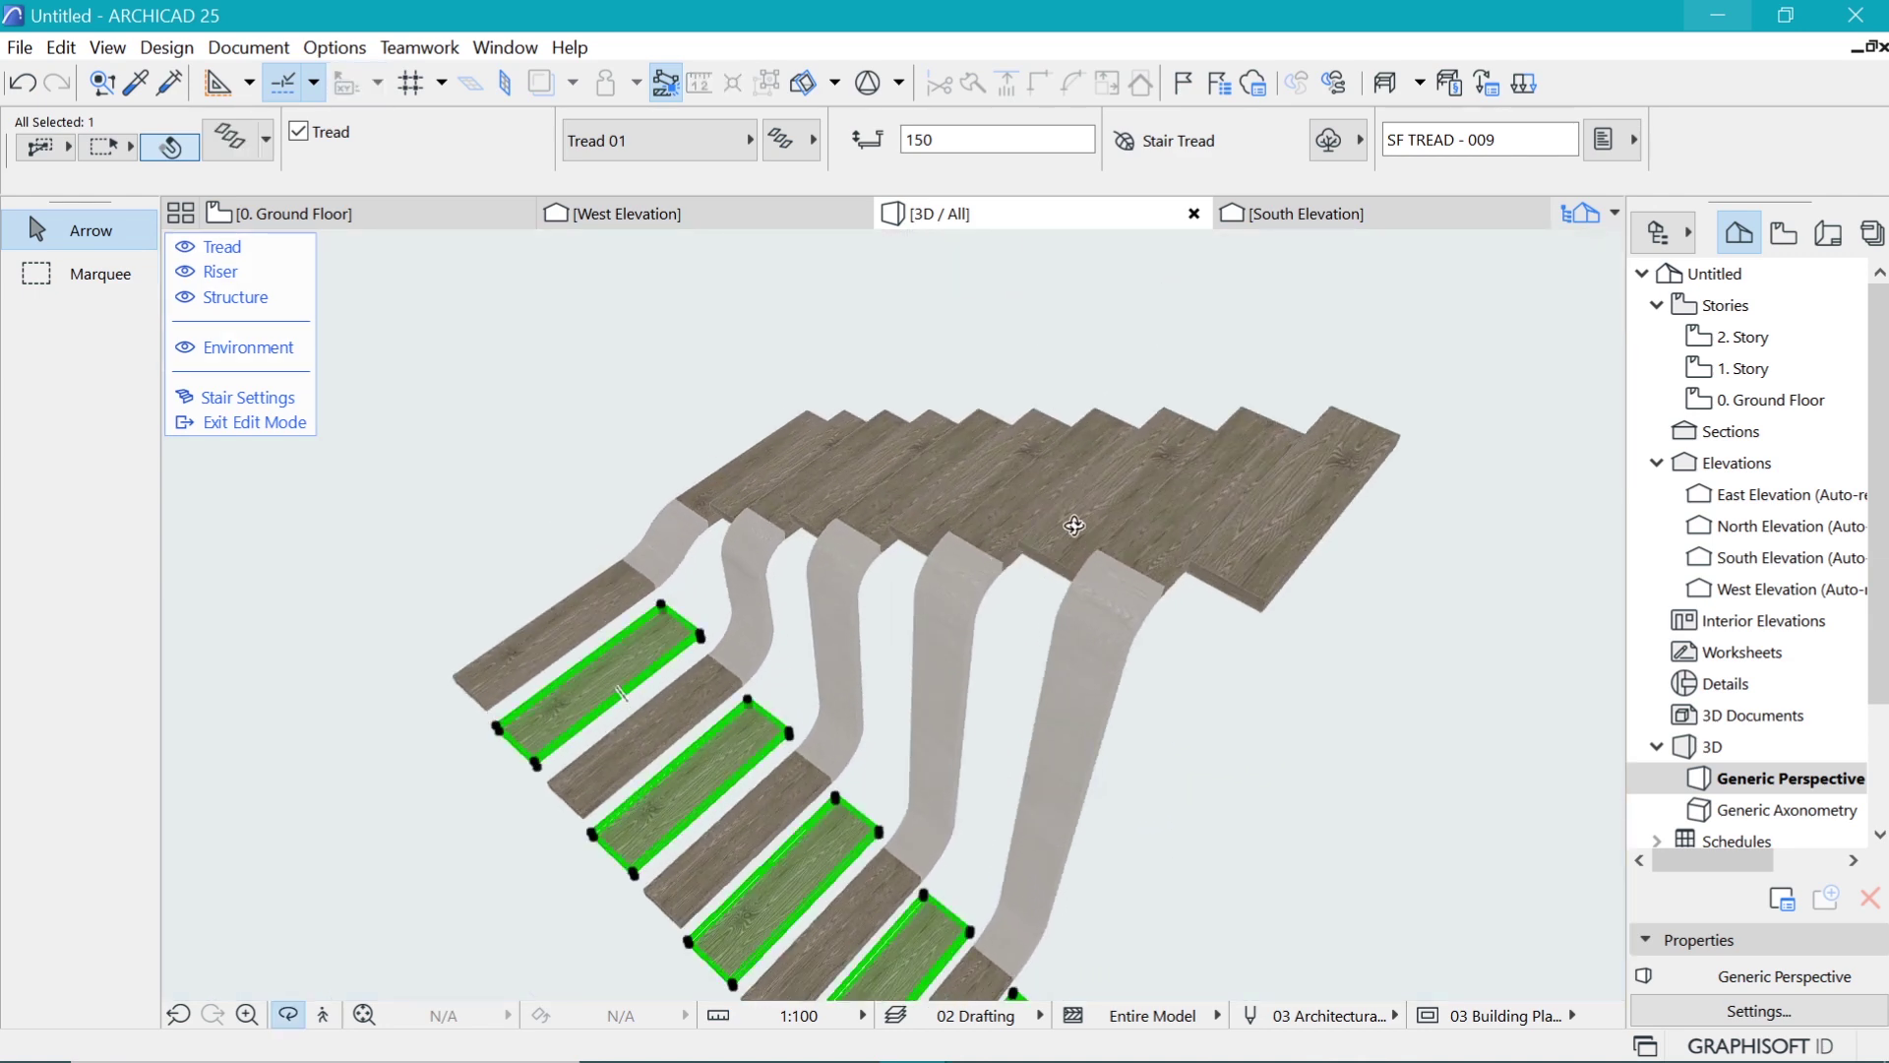
pyautogui.keyDown('shift'); pyautogui.click(1079, 533); pyautogui.keyUp('shift')
pyautogui.keyDown('shift'); pyautogui.click(834, 523); pyautogui.keyUp('shift')
pyautogui.scroll(4, 790, 508)
pyautogui.keyDown('shift'); pyautogui.click(1025, 540); pyautogui.keyUp('shift')
pyautogui.scroll(-4, 1025, 540)
pyautogui.moveTo(1025, 540); pyautogui.dragTo(711, 675, button='middle')
pyautogui.scroll(3, 772, 638)
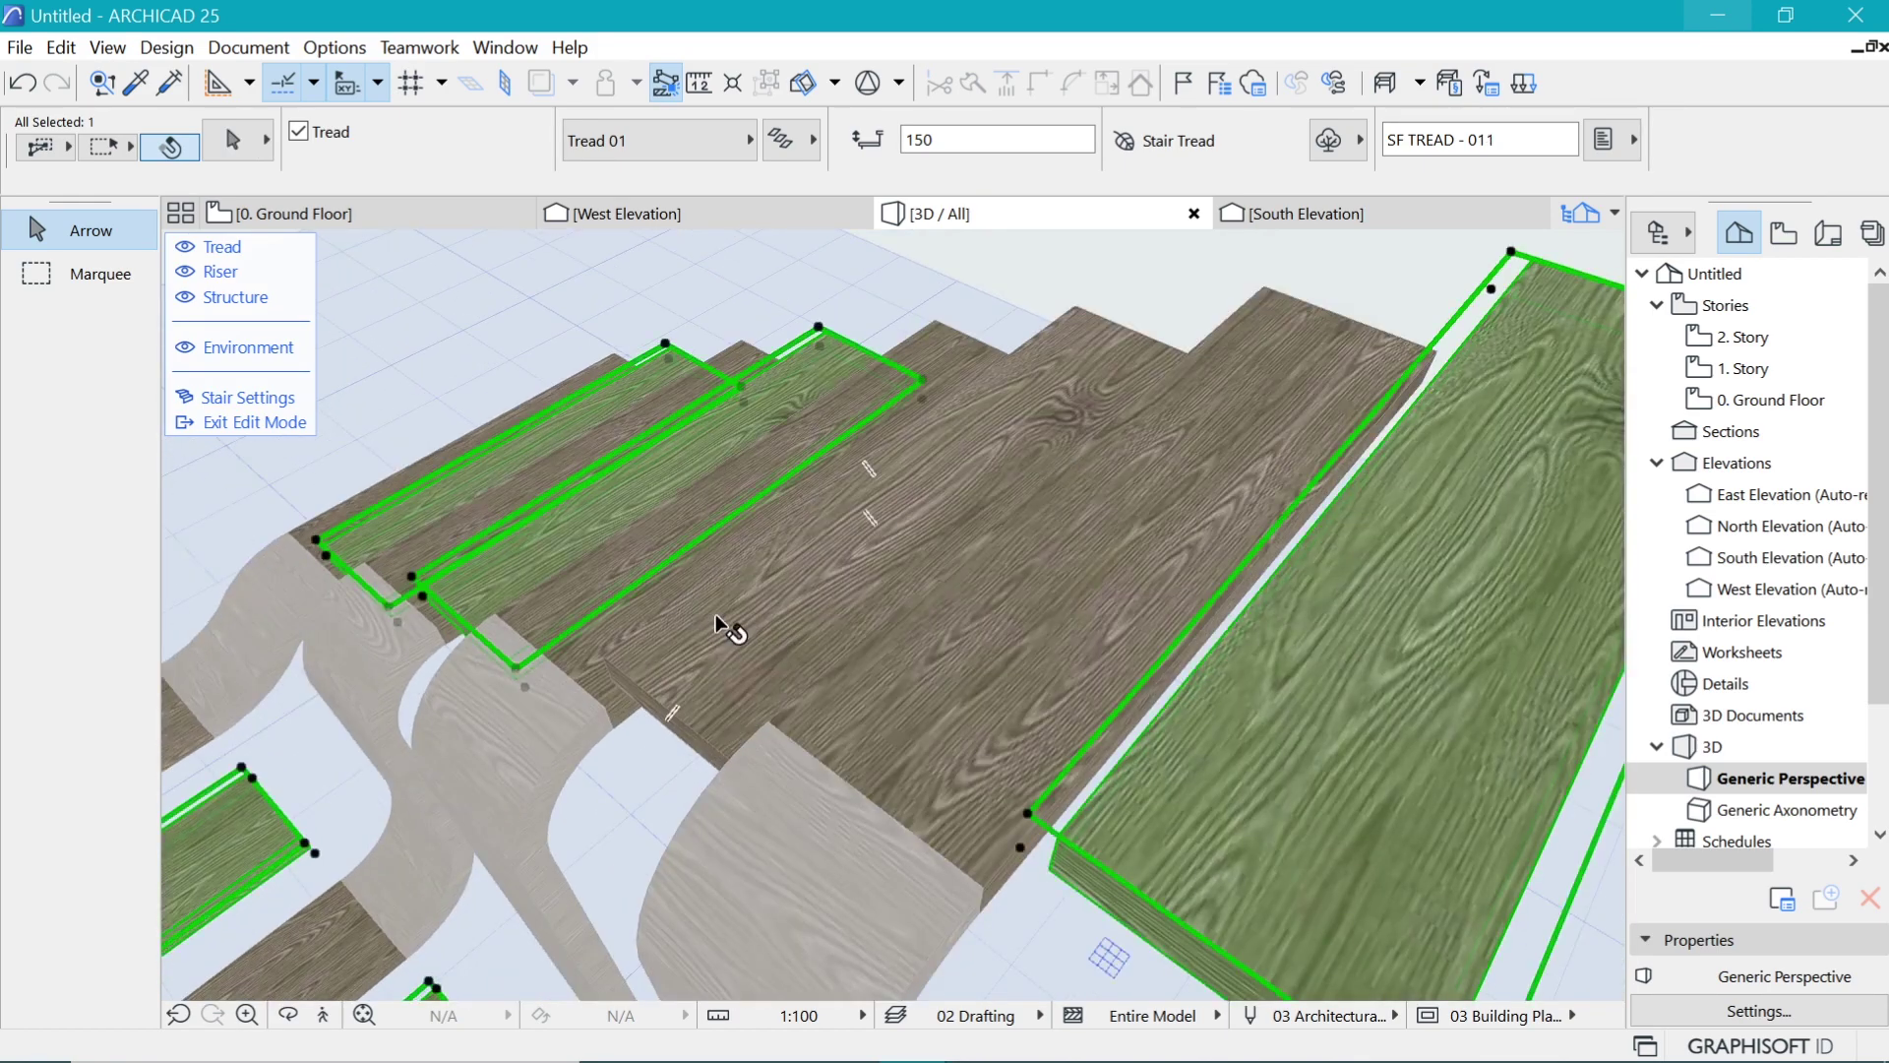
pyautogui.keyDown('shift'); pyautogui.click(734, 639); pyautogui.keyUp('shift')
pyautogui.scroll(-3, 637, 571)
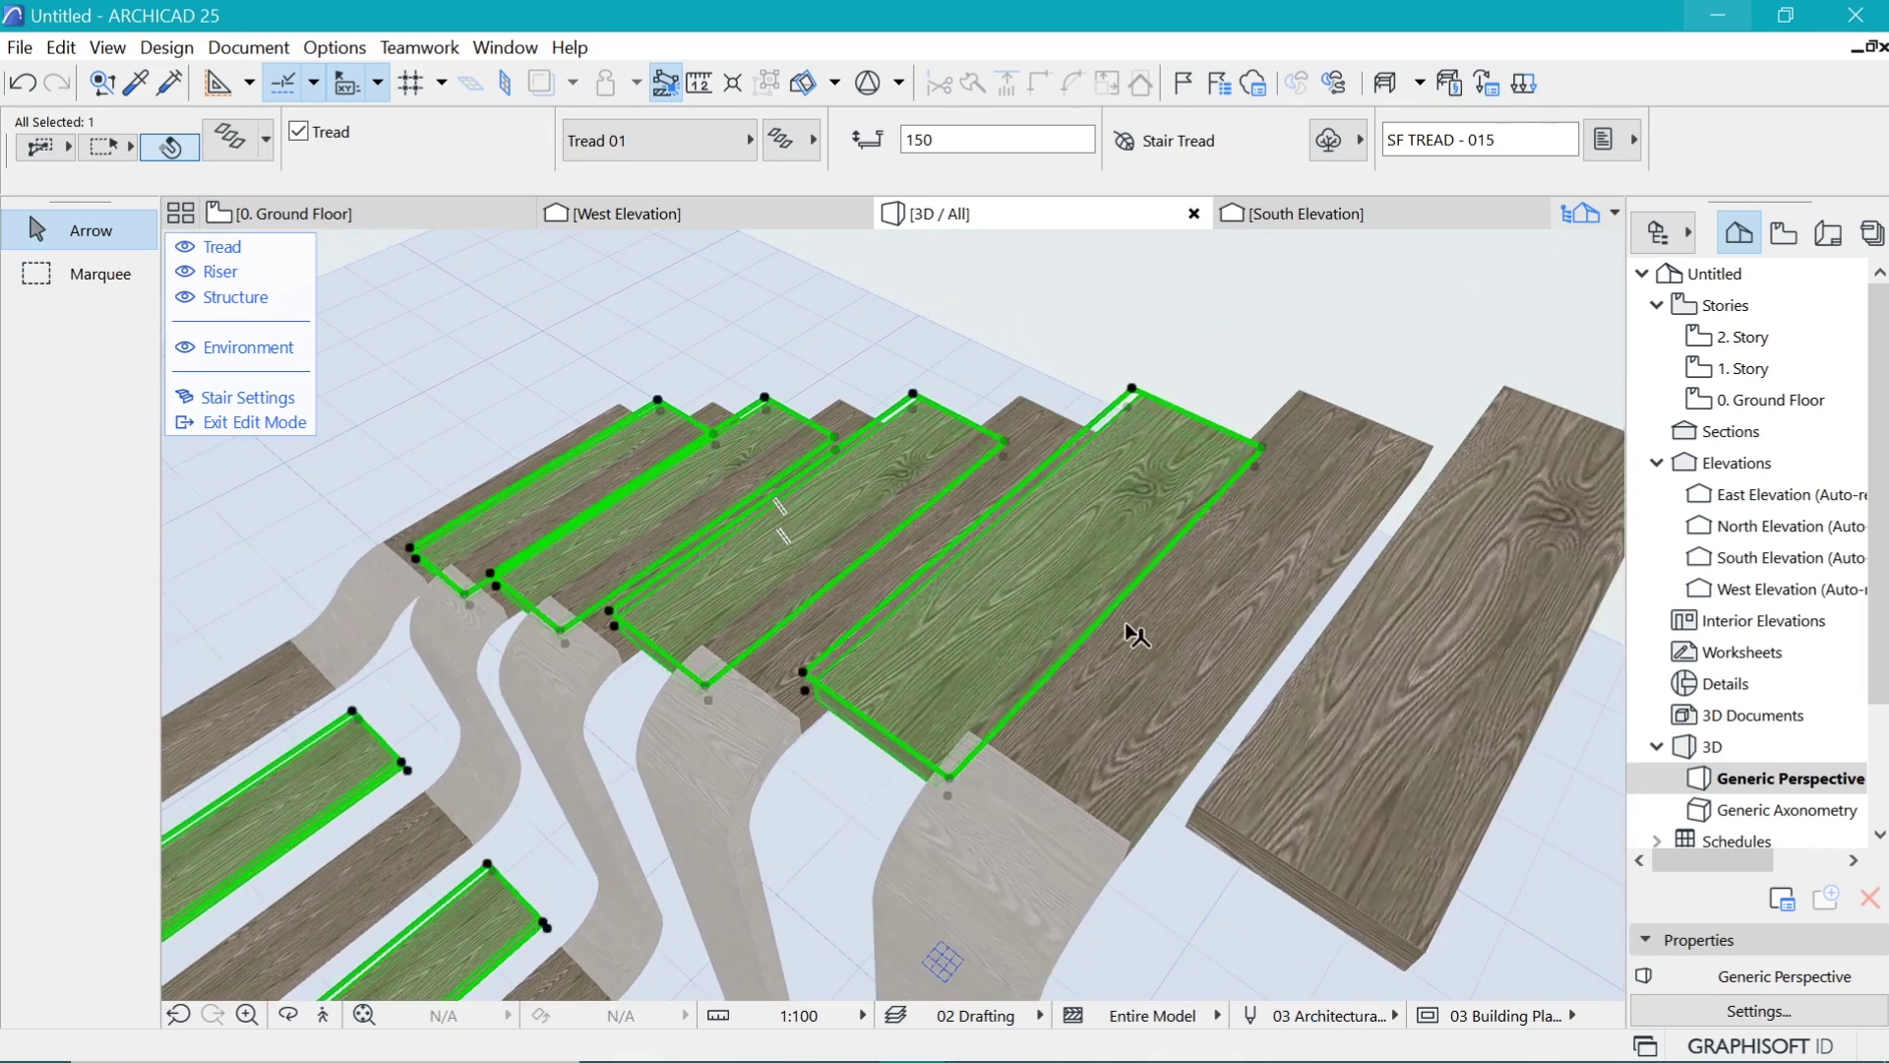
pyautogui.scroll(-1, 1164, 512)
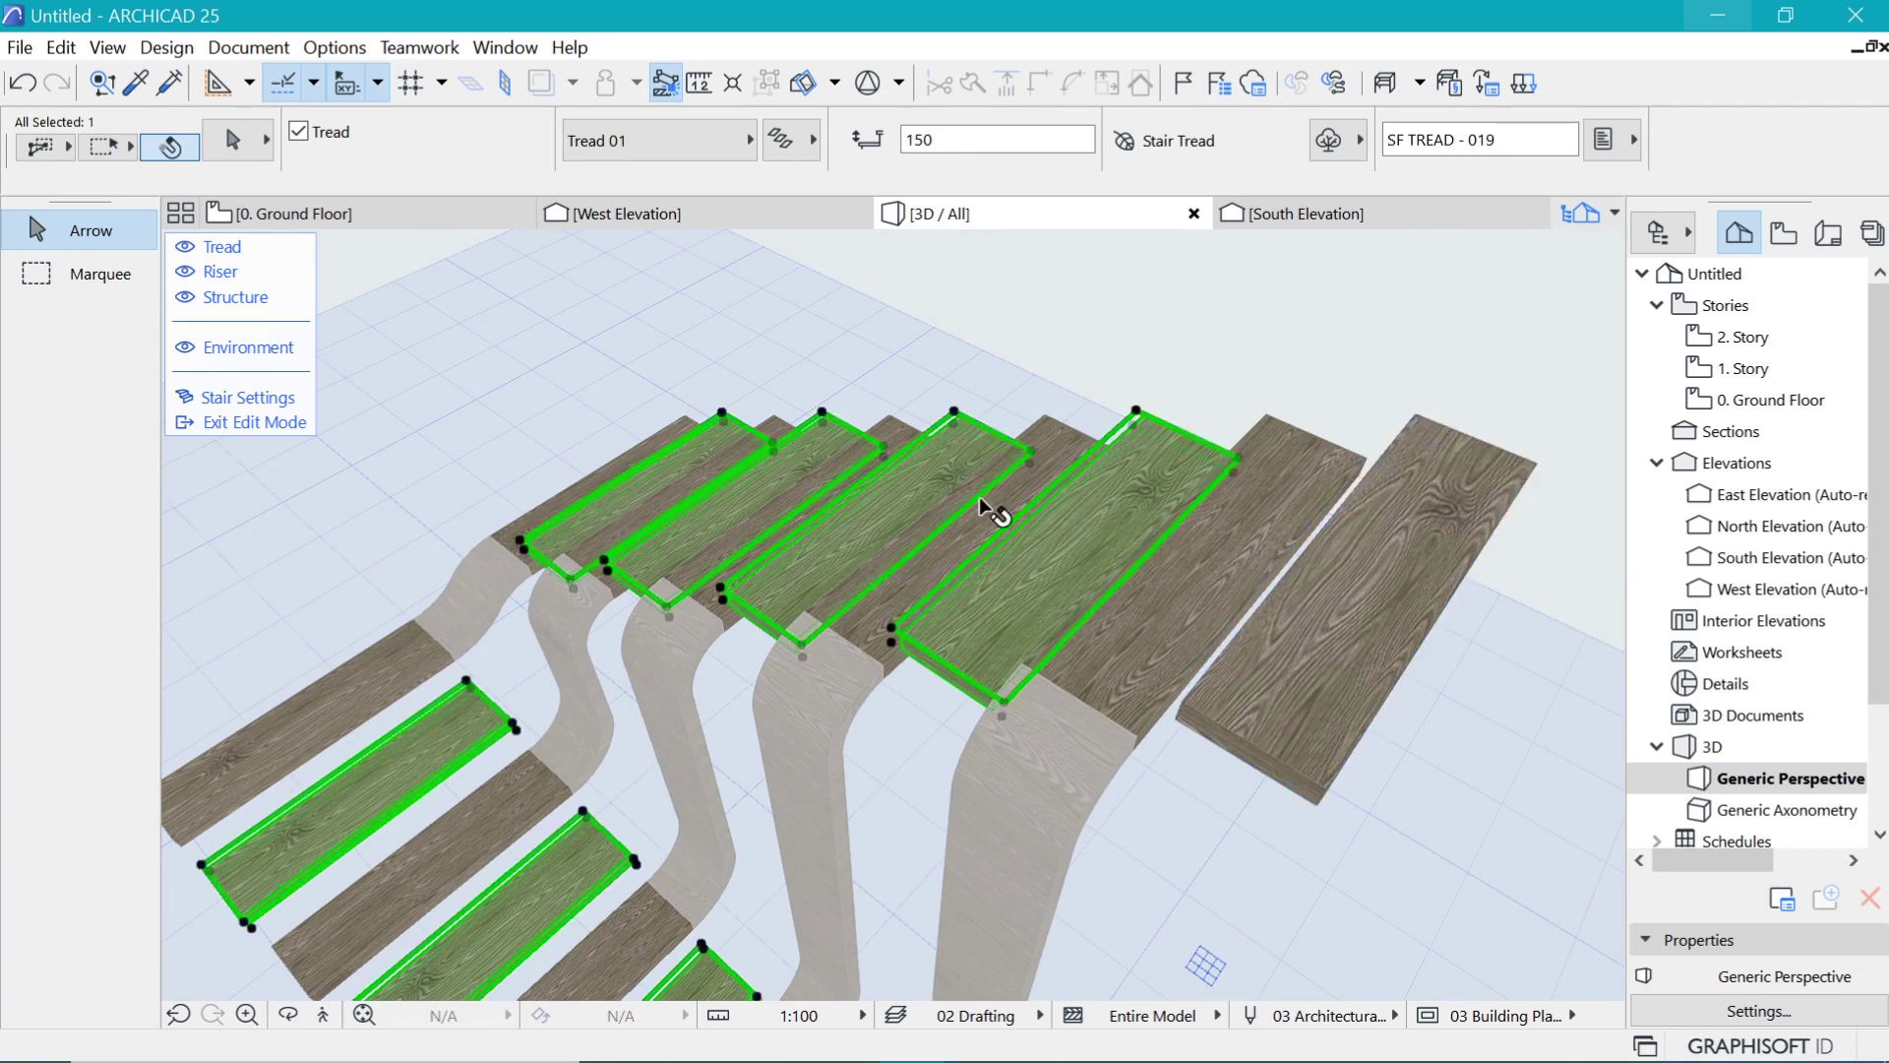
pyautogui.keyDown('shift'); pyautogui.moveTo(919, 476); pyautogui.dragTo(701, 372, button='middle'); pyautogui.keyUp('shift')
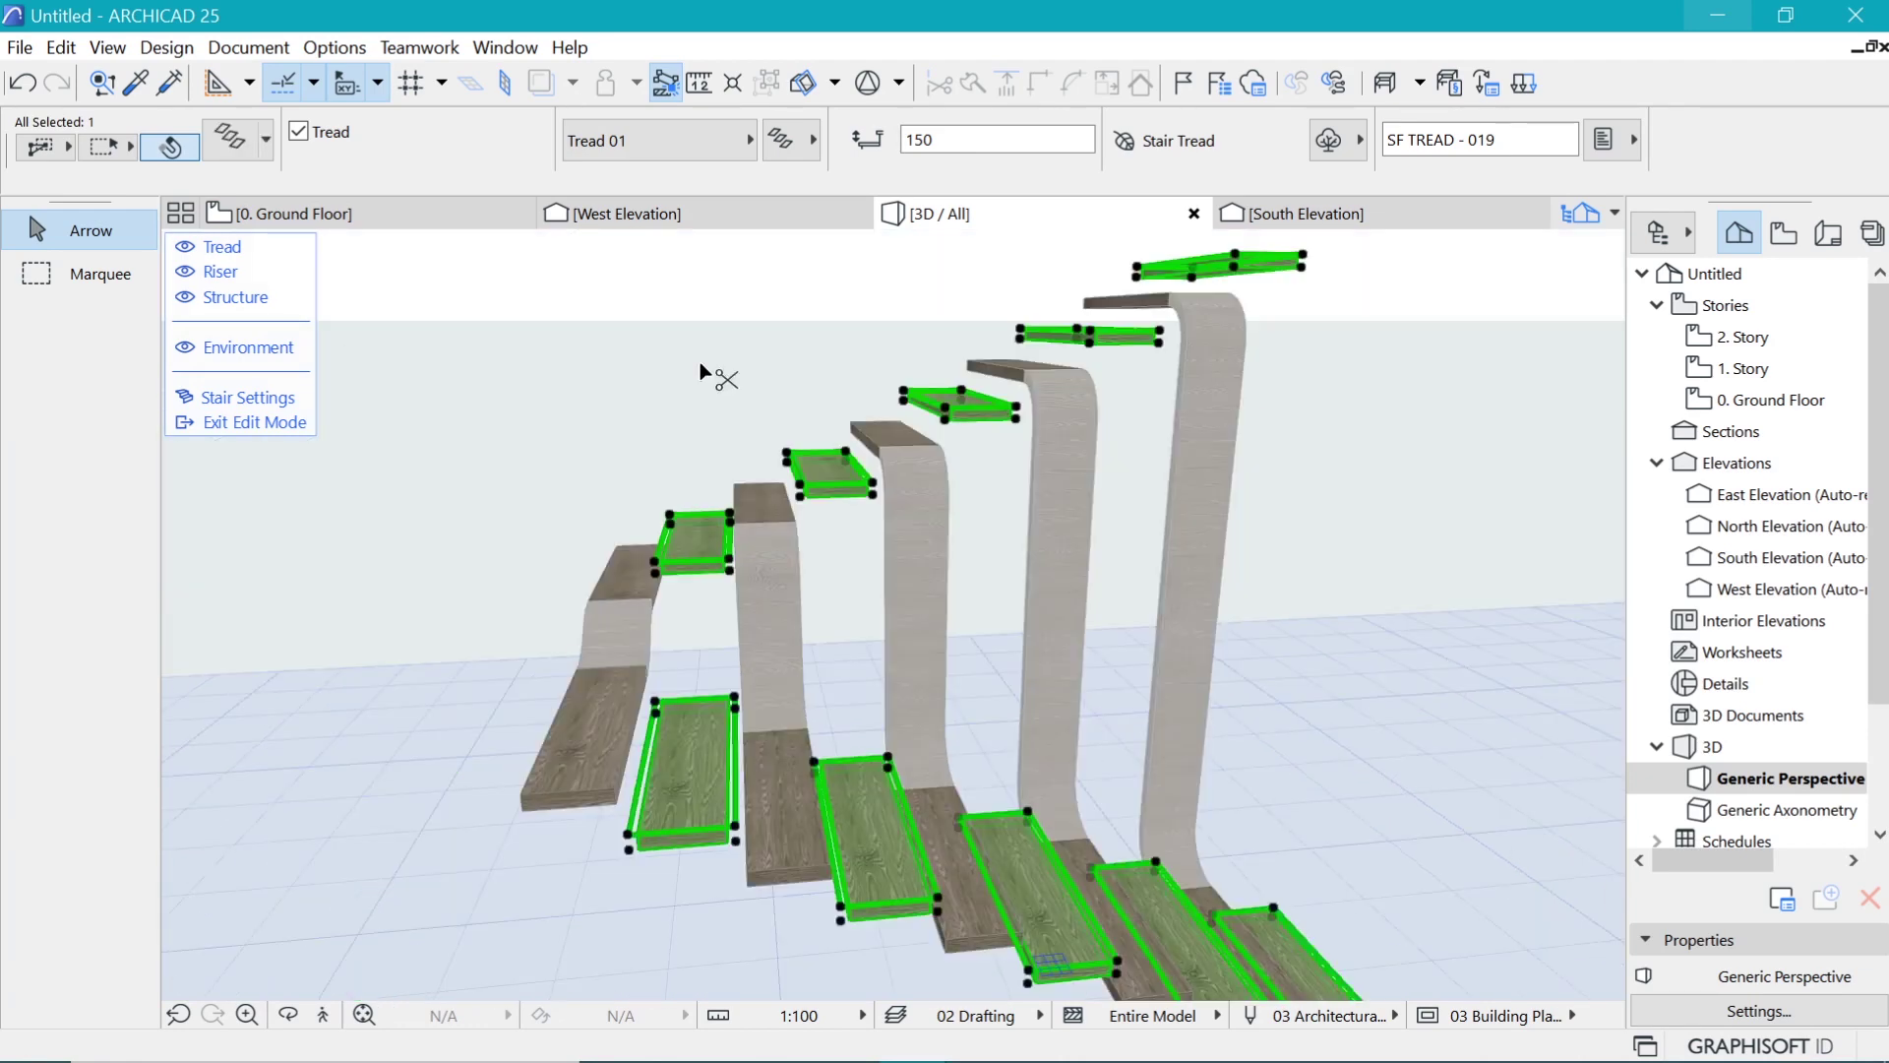
pyautogui.hotkey('ctrl', 't')
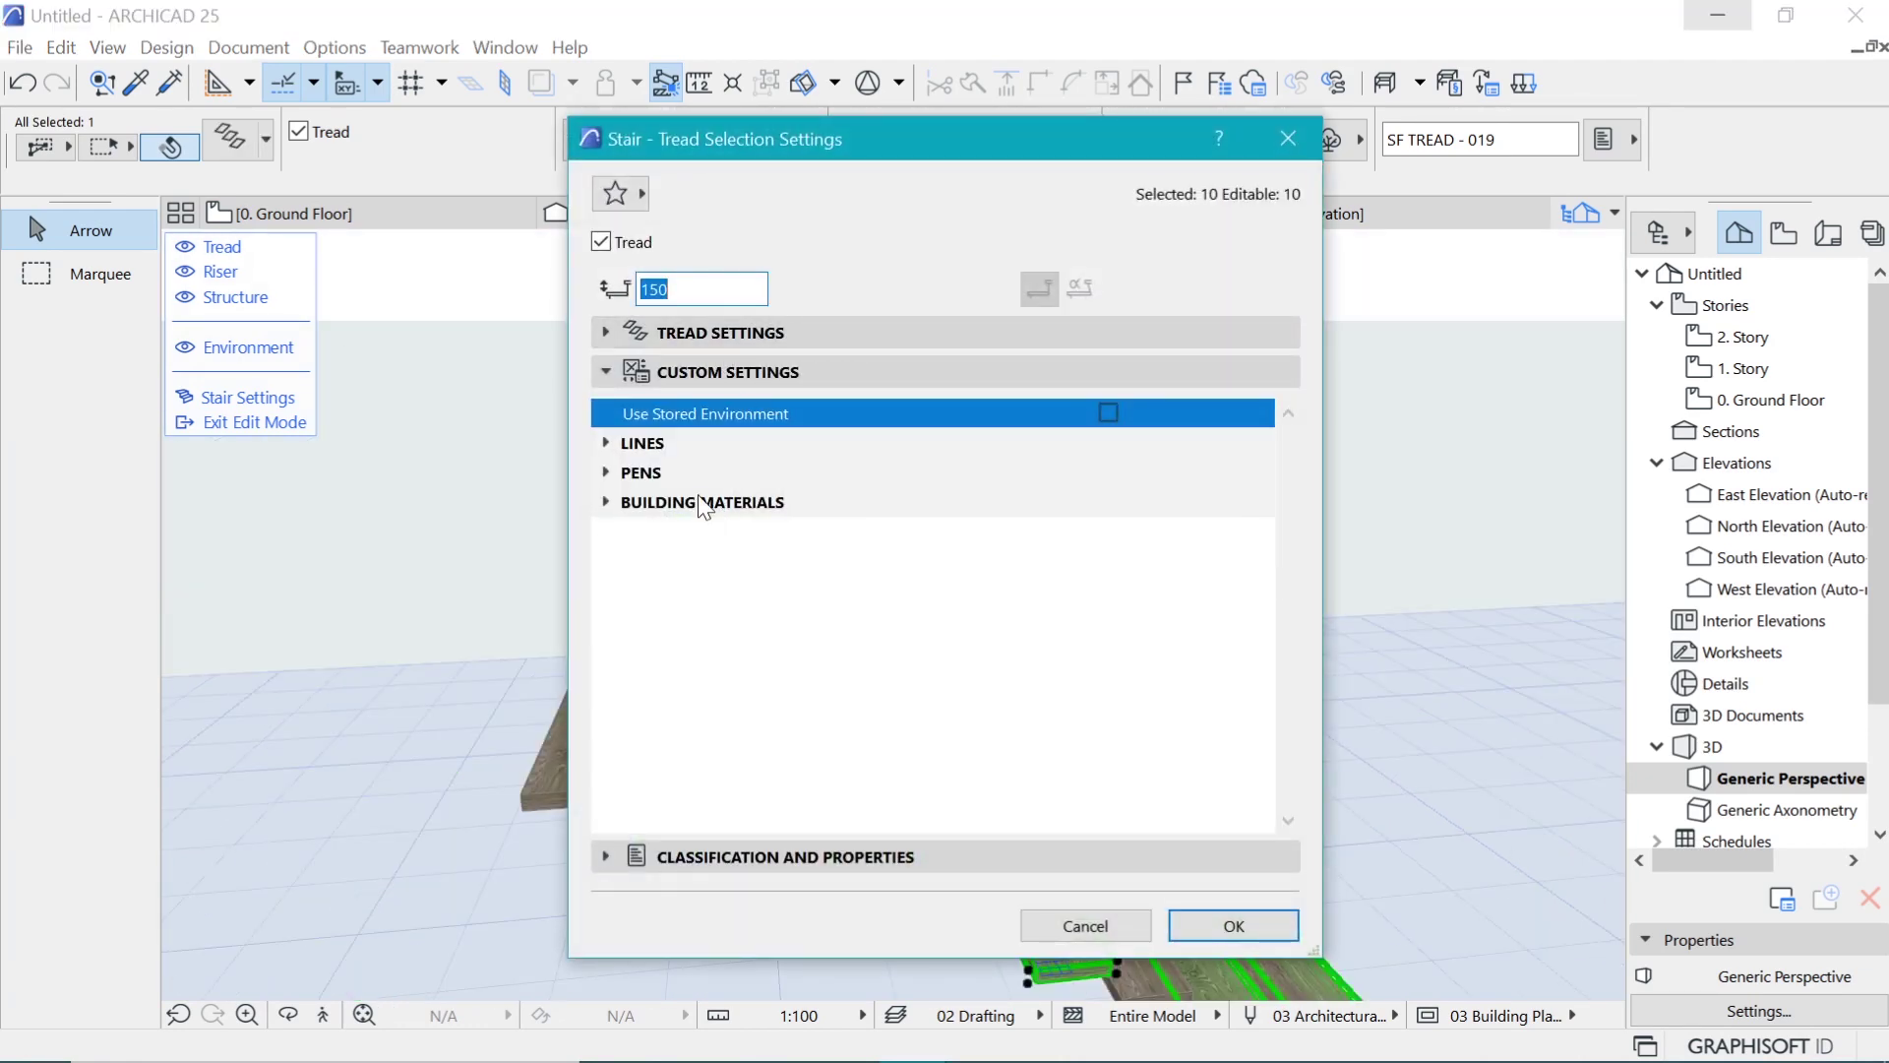
pyautogui.click(607, 502)
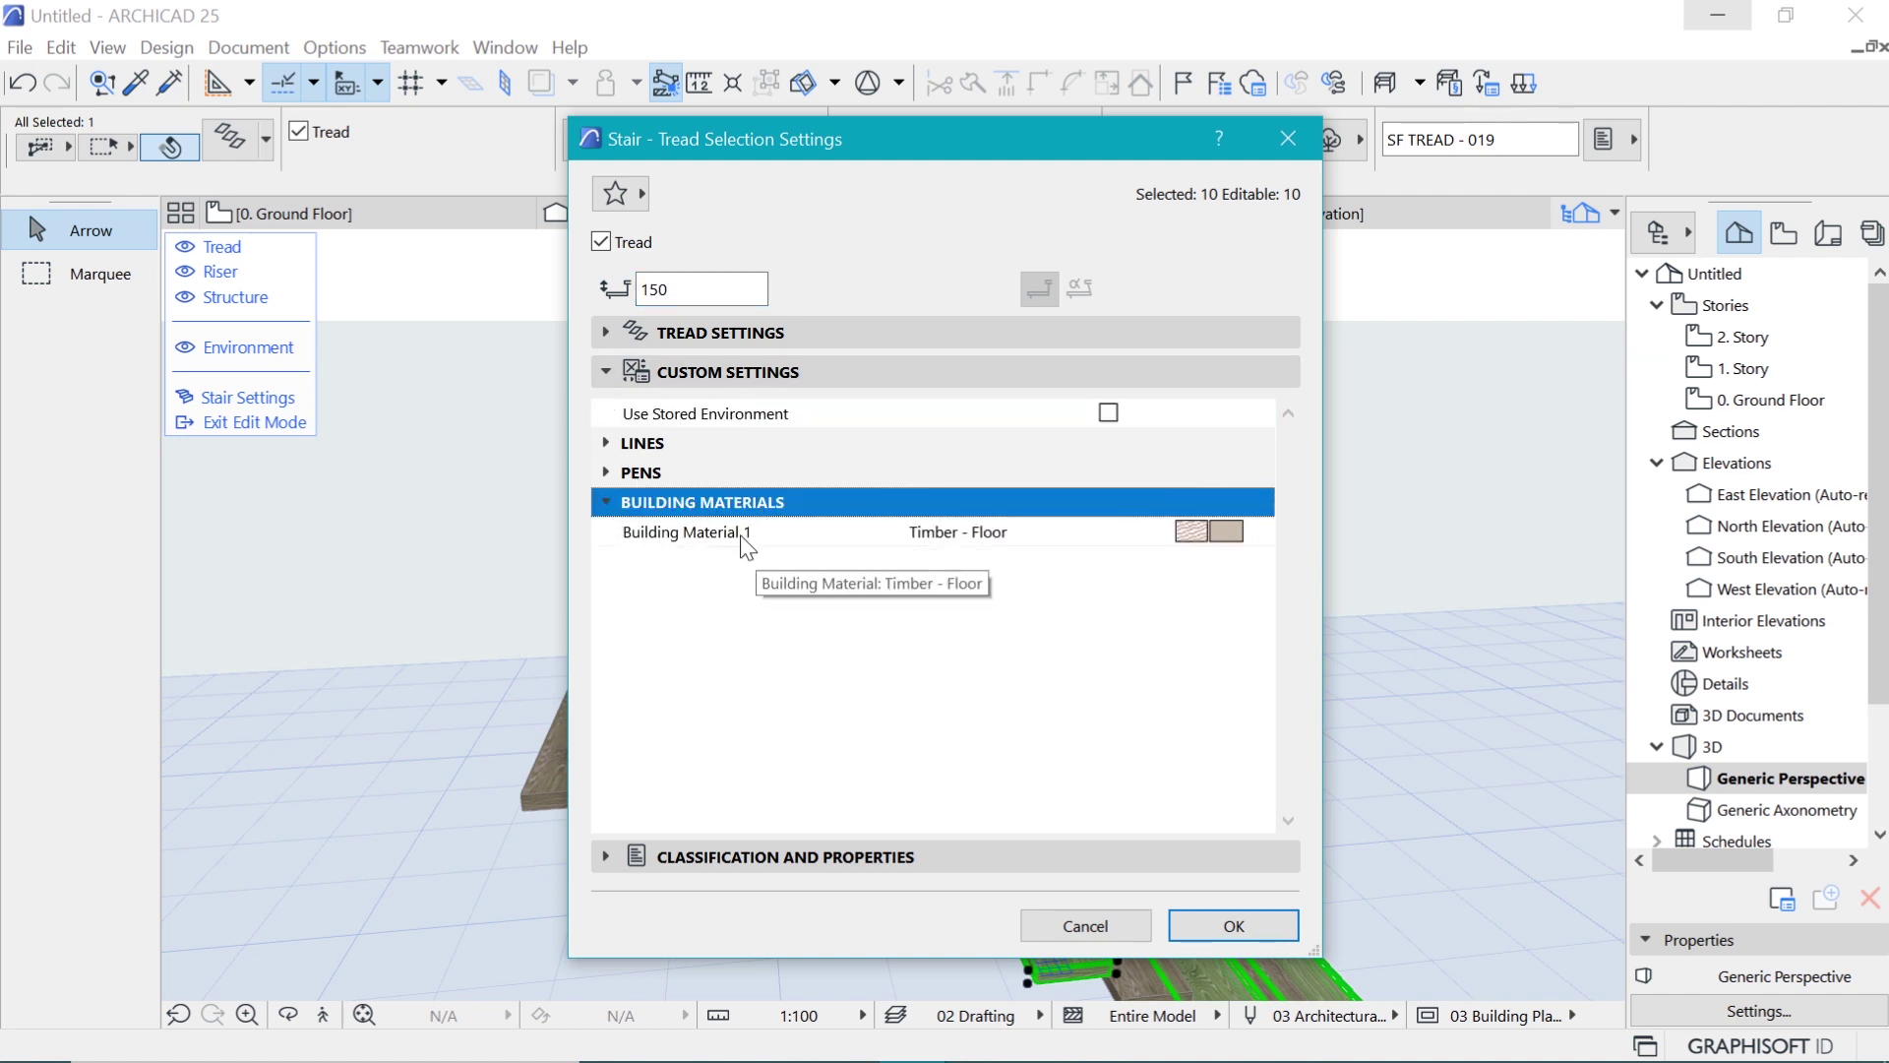
pyautogui.click(1230, 532)
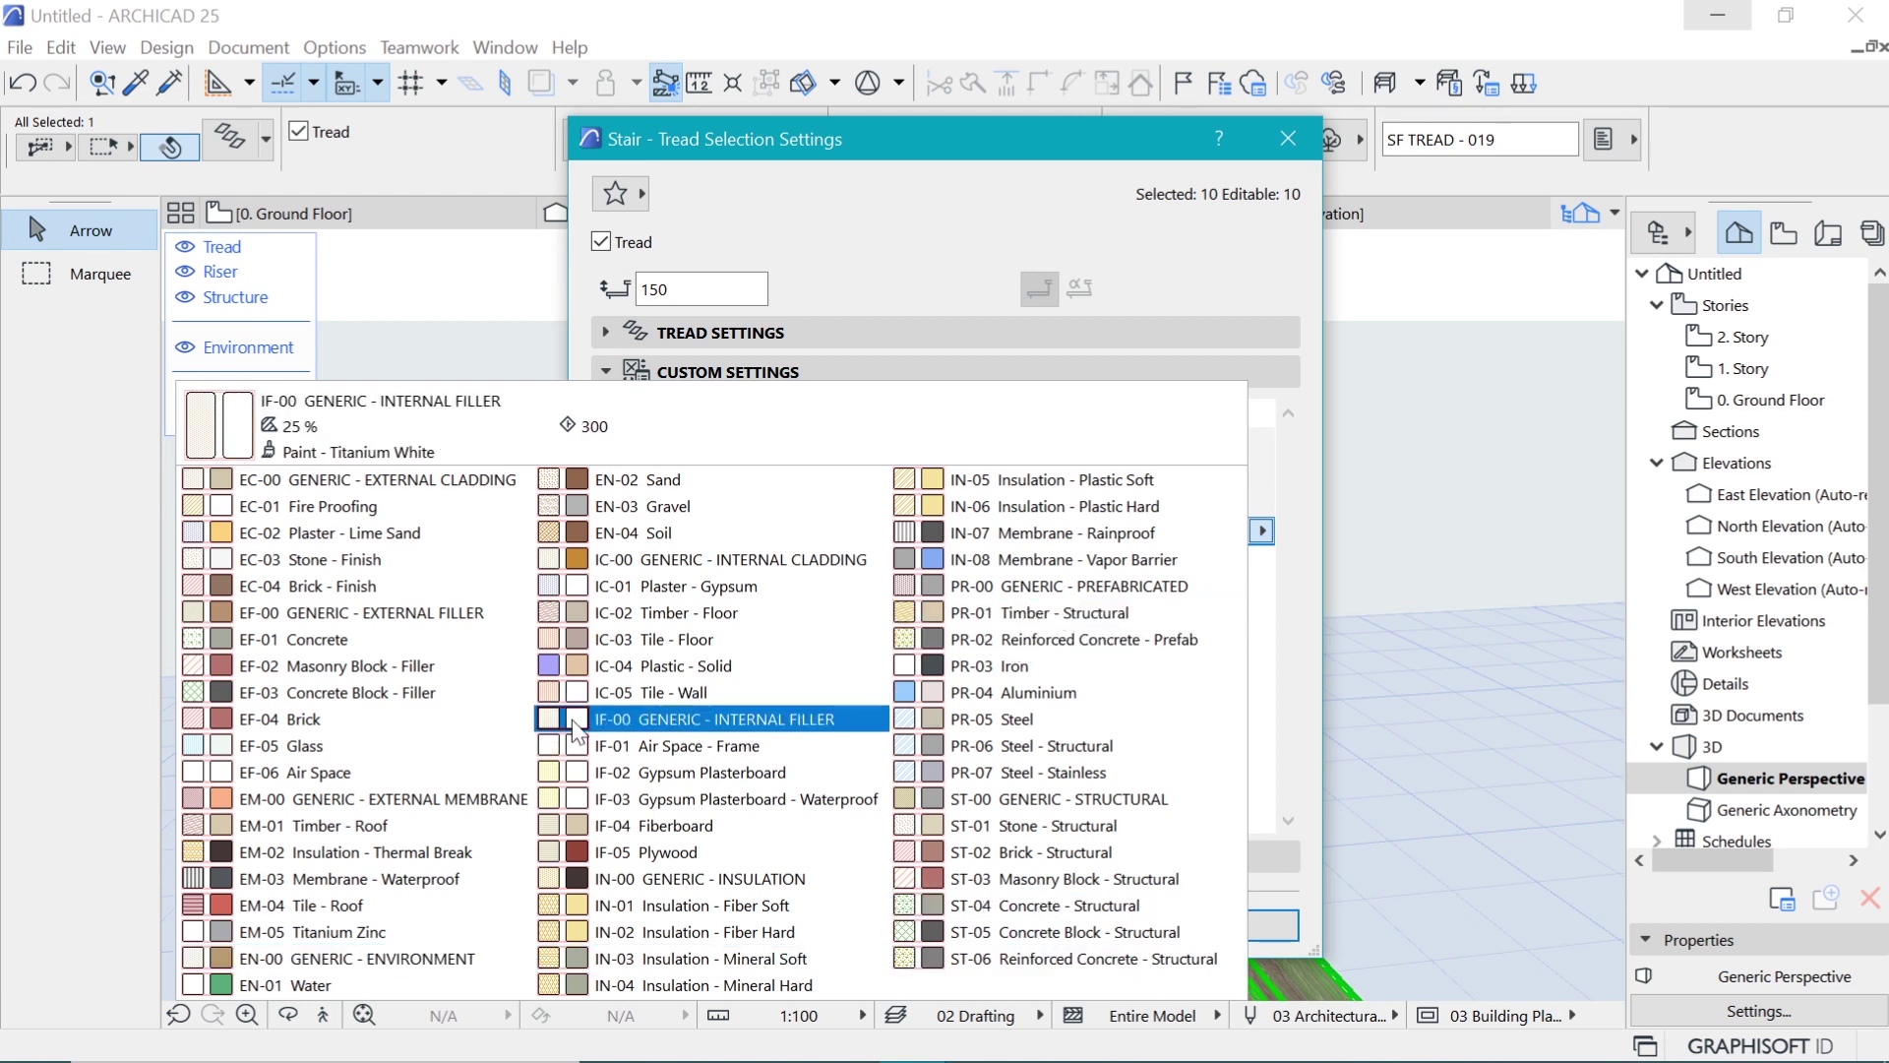
pyautogui.click(717, 728)
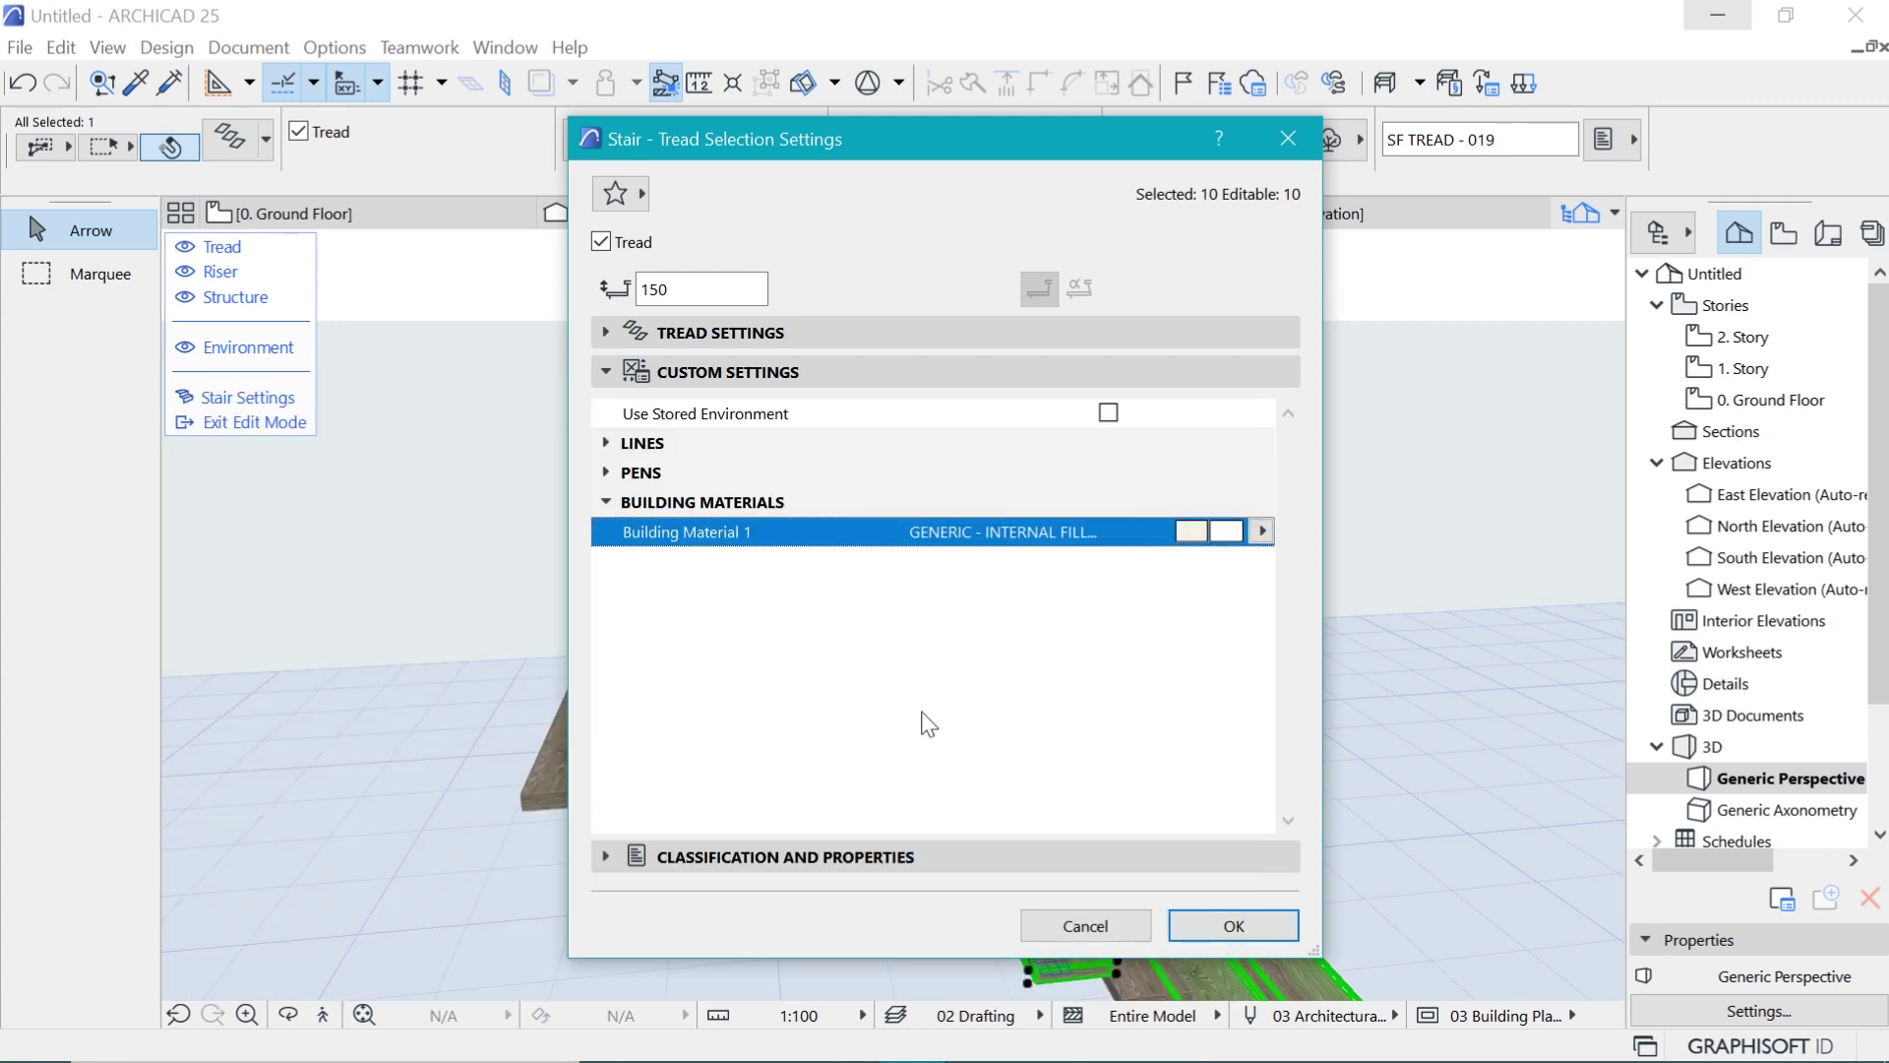
pyautogui.click(1234, 925)
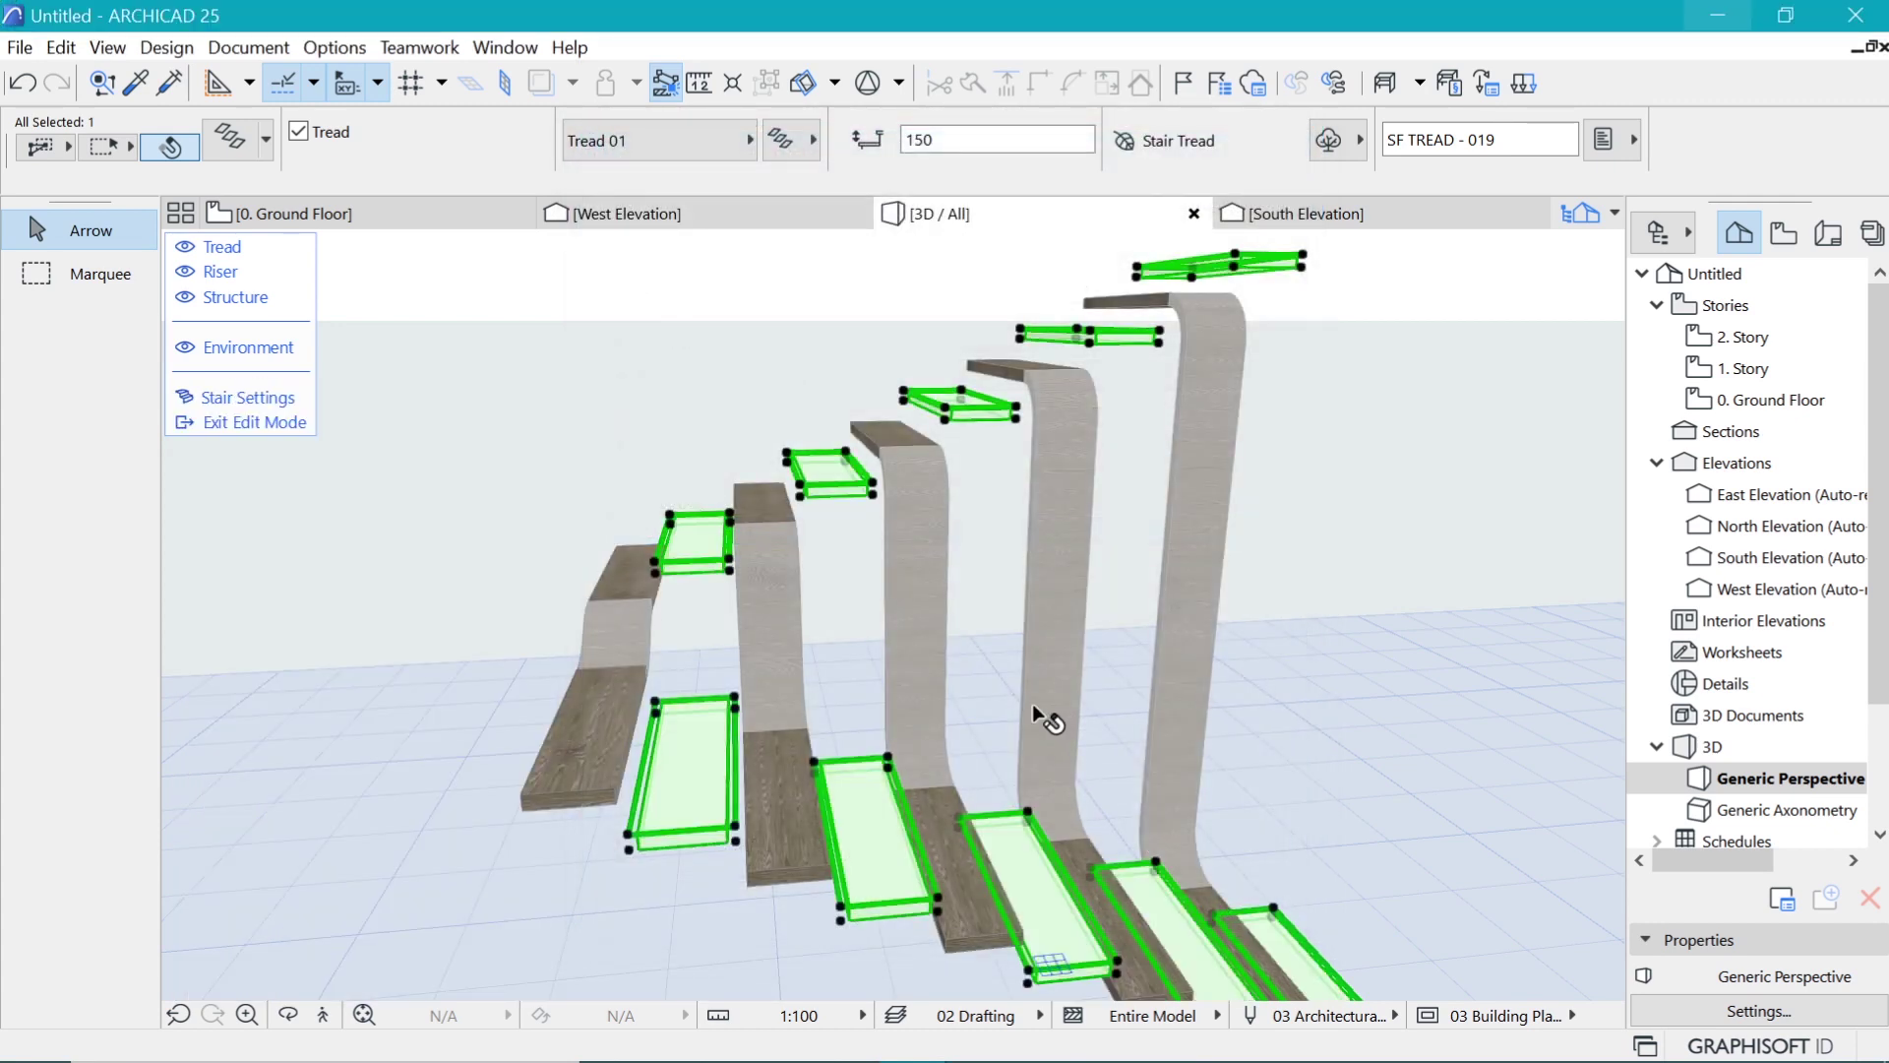
pyautogui.click(1451, 579)
# Step: Exit the stair's edit mode and deselect the stair
pyautogui.press('o')
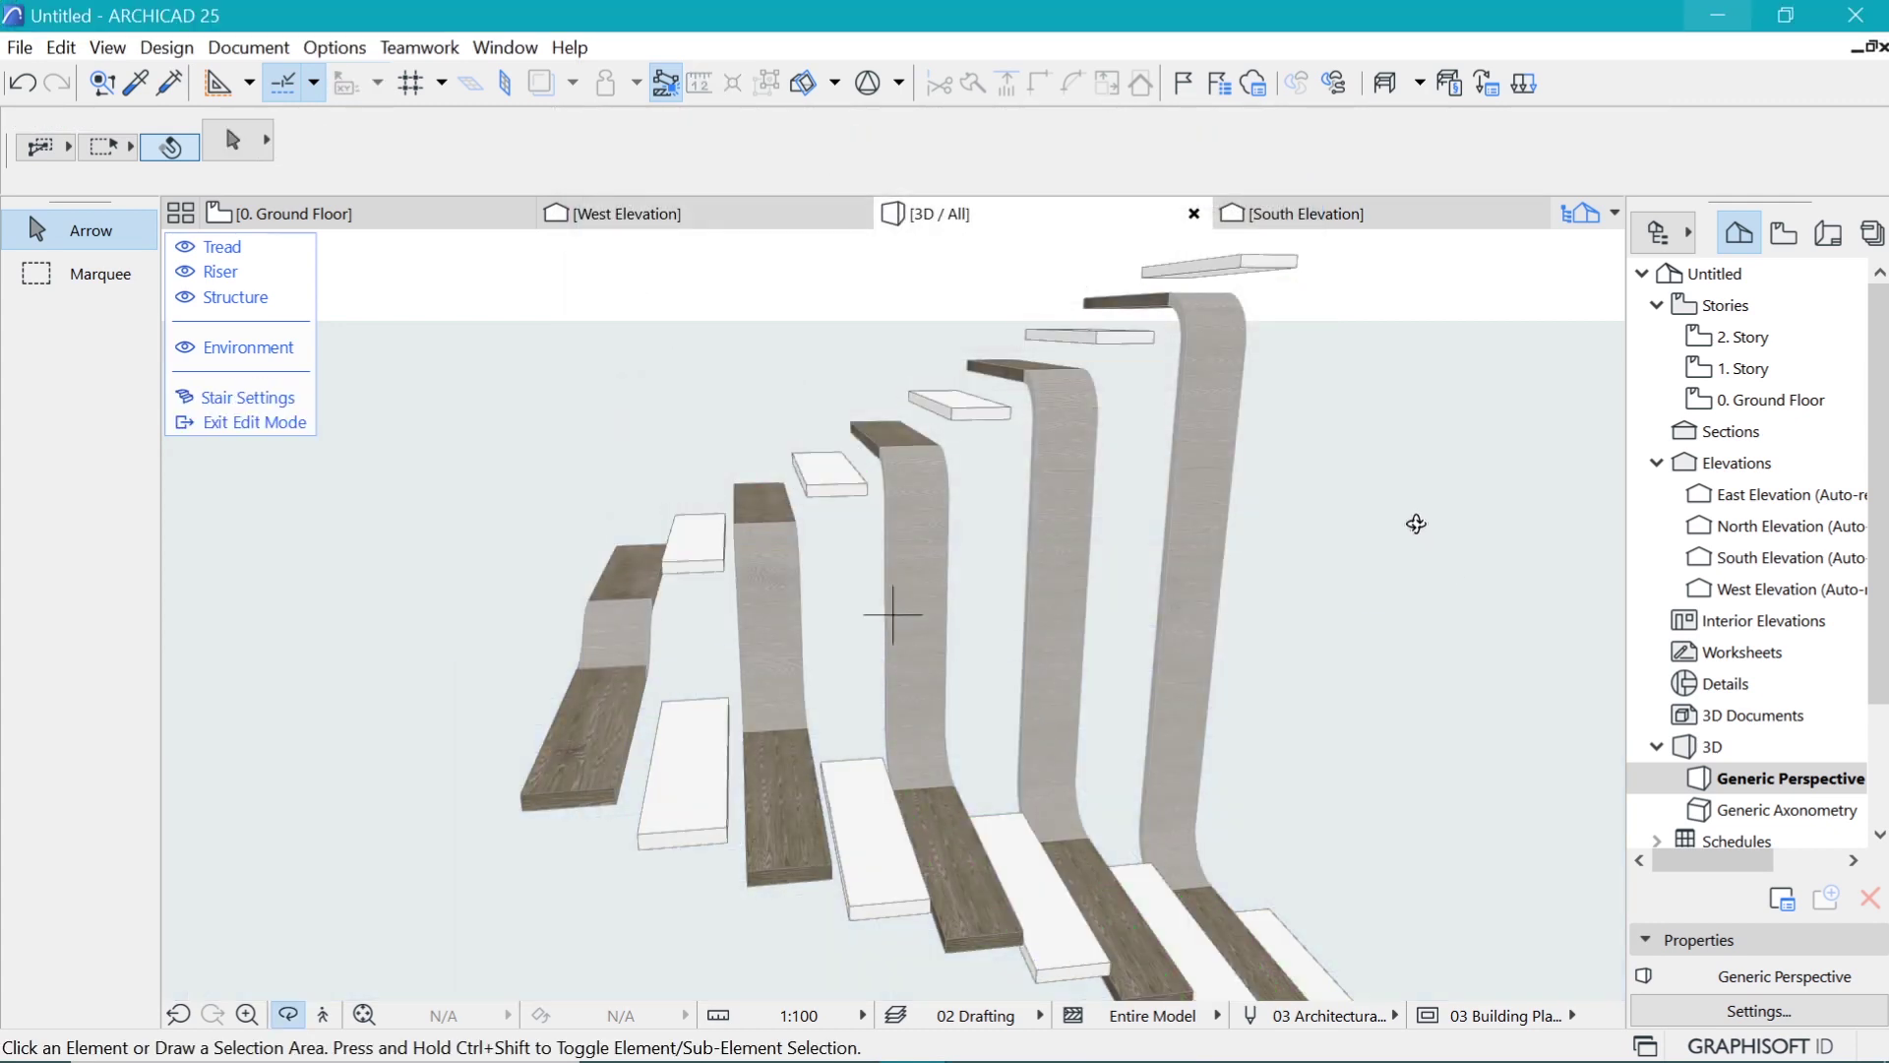
pyautogui.moveTo(1405, 515); pyautogui.dragTo(918, 518)
pyautogui.click(262, 433)
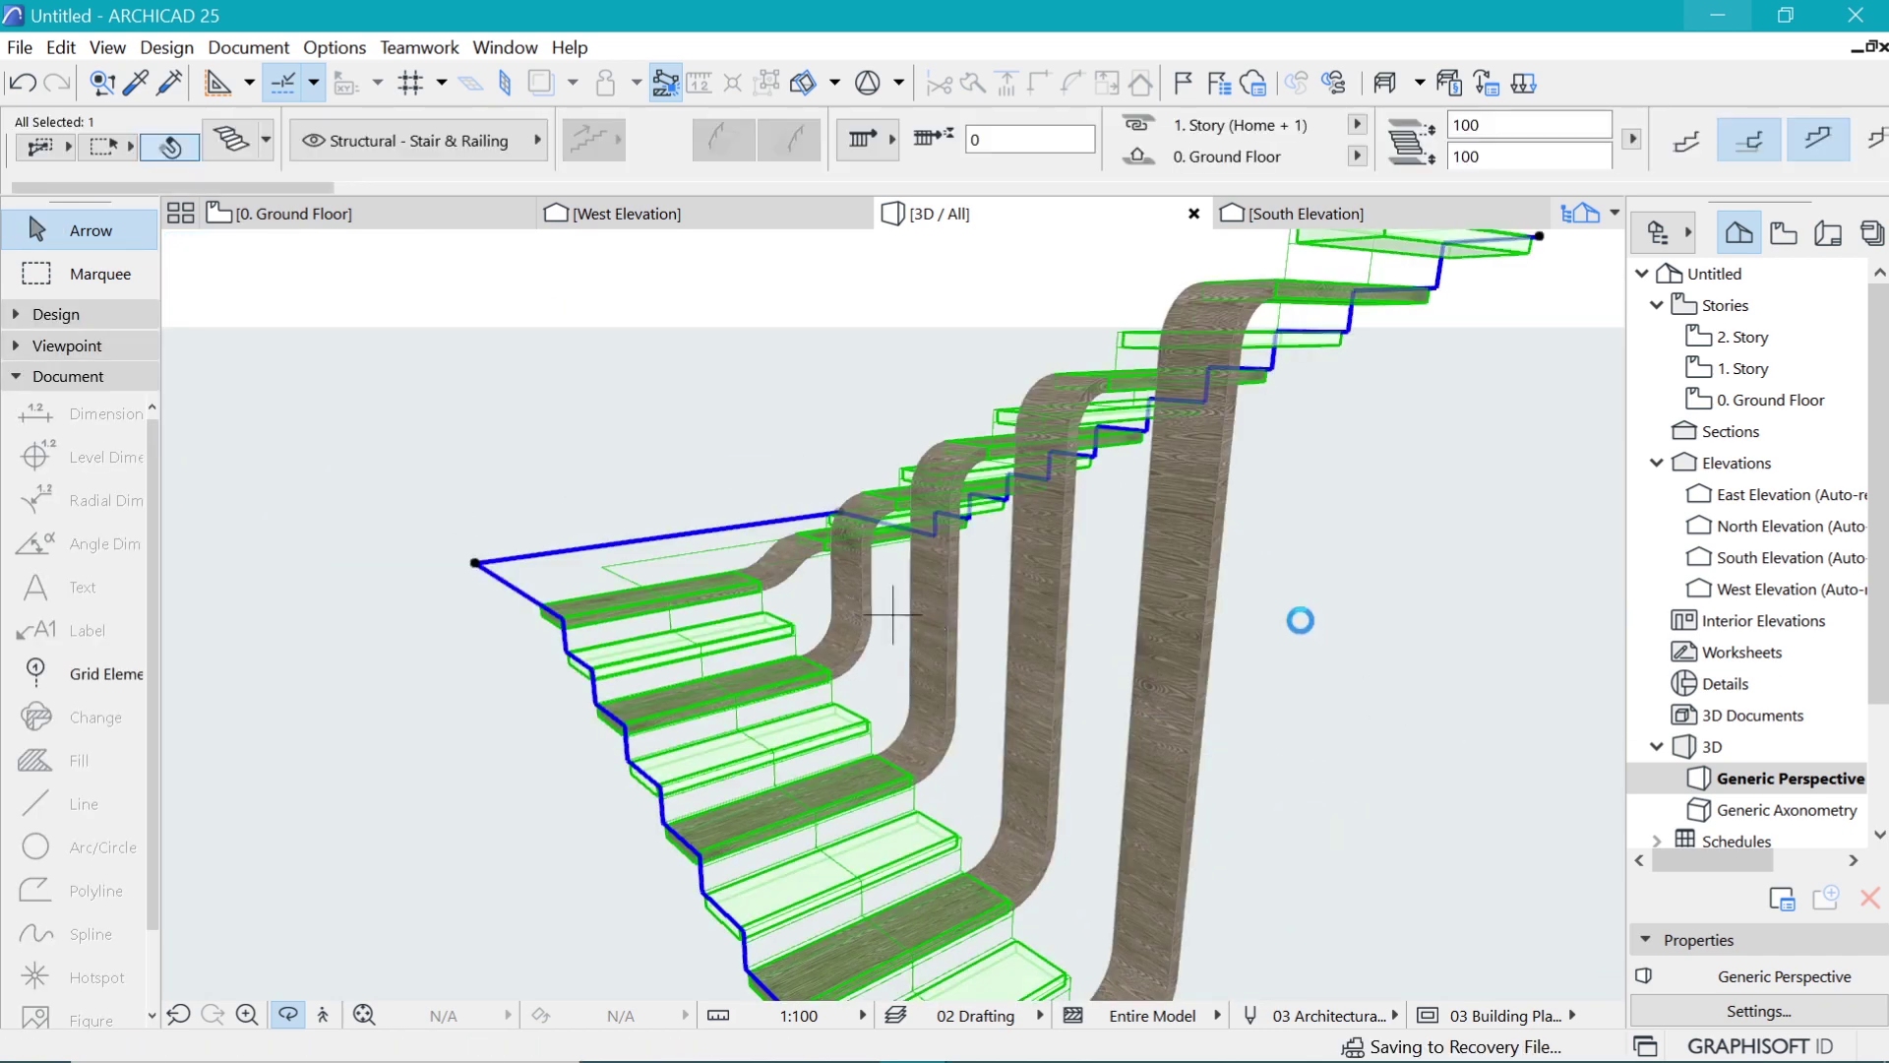
pyautogui.moveTo(527, 551); pyautogui.dragTo(735, 614)
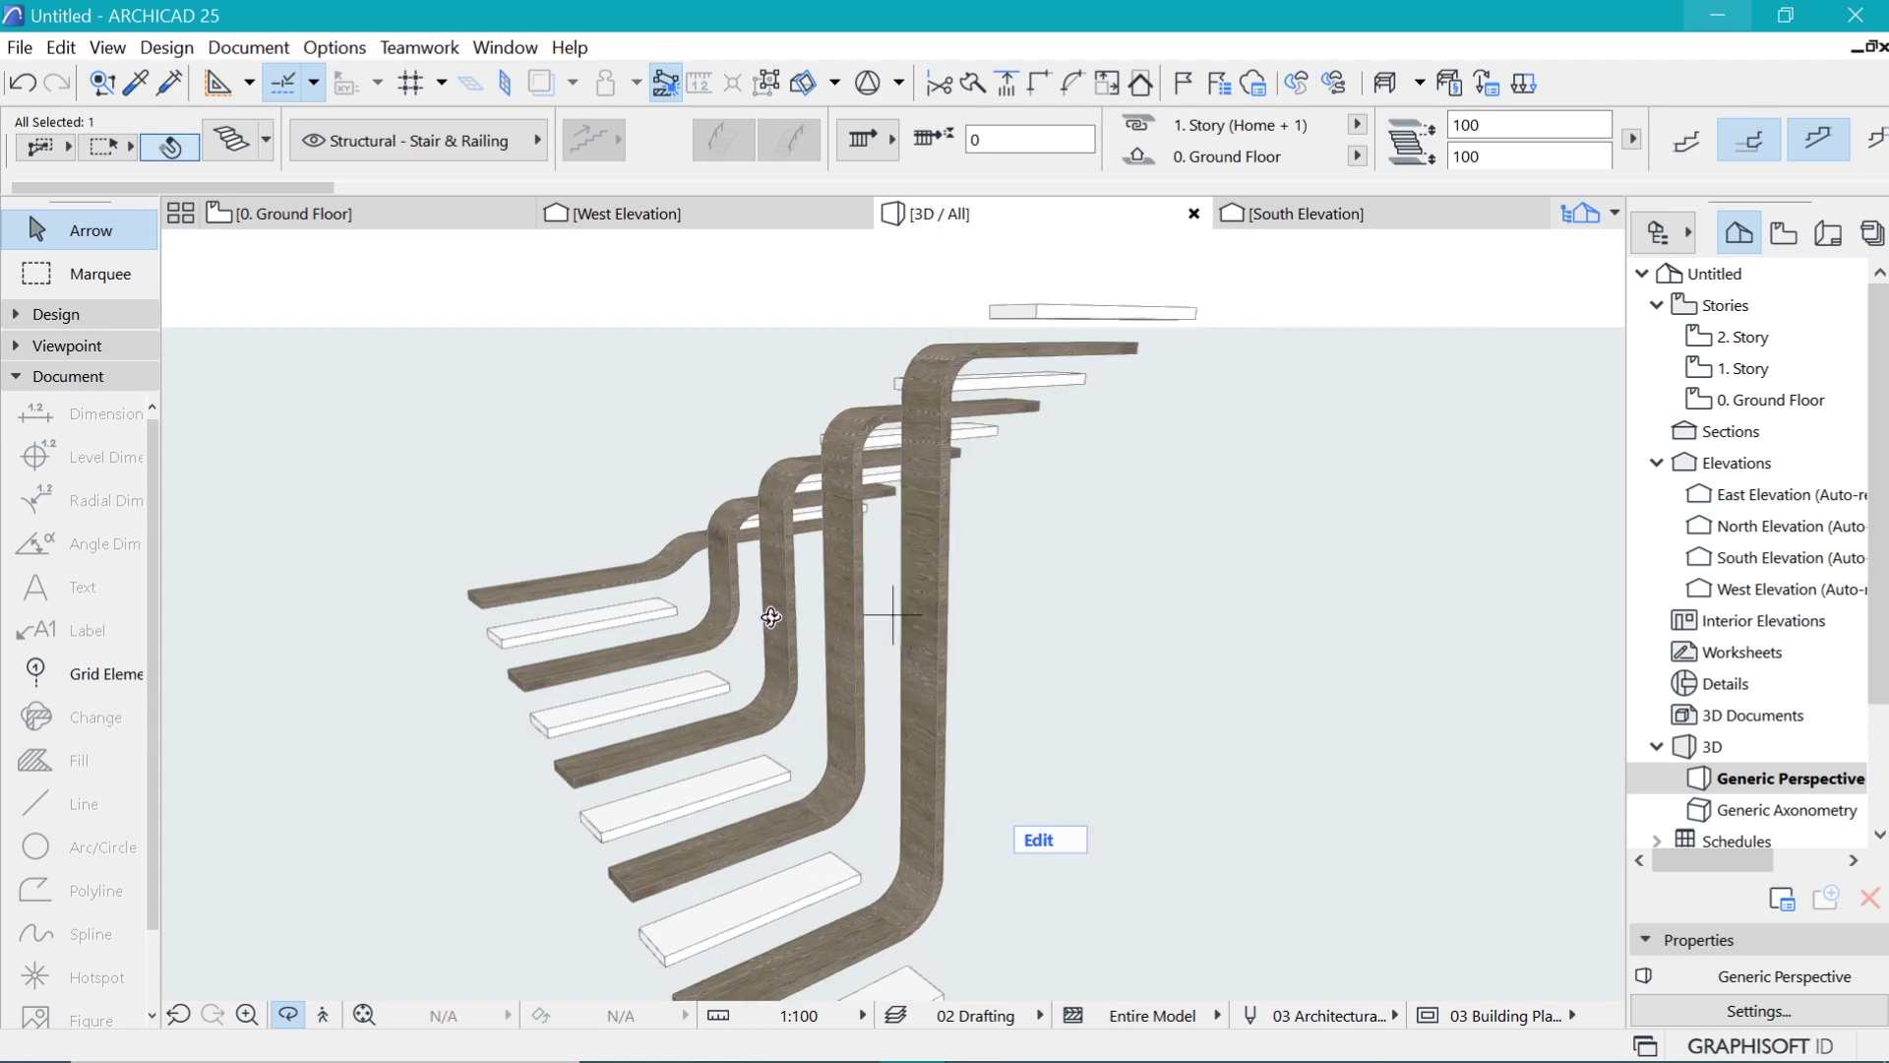
pyautogui.press('Escape')
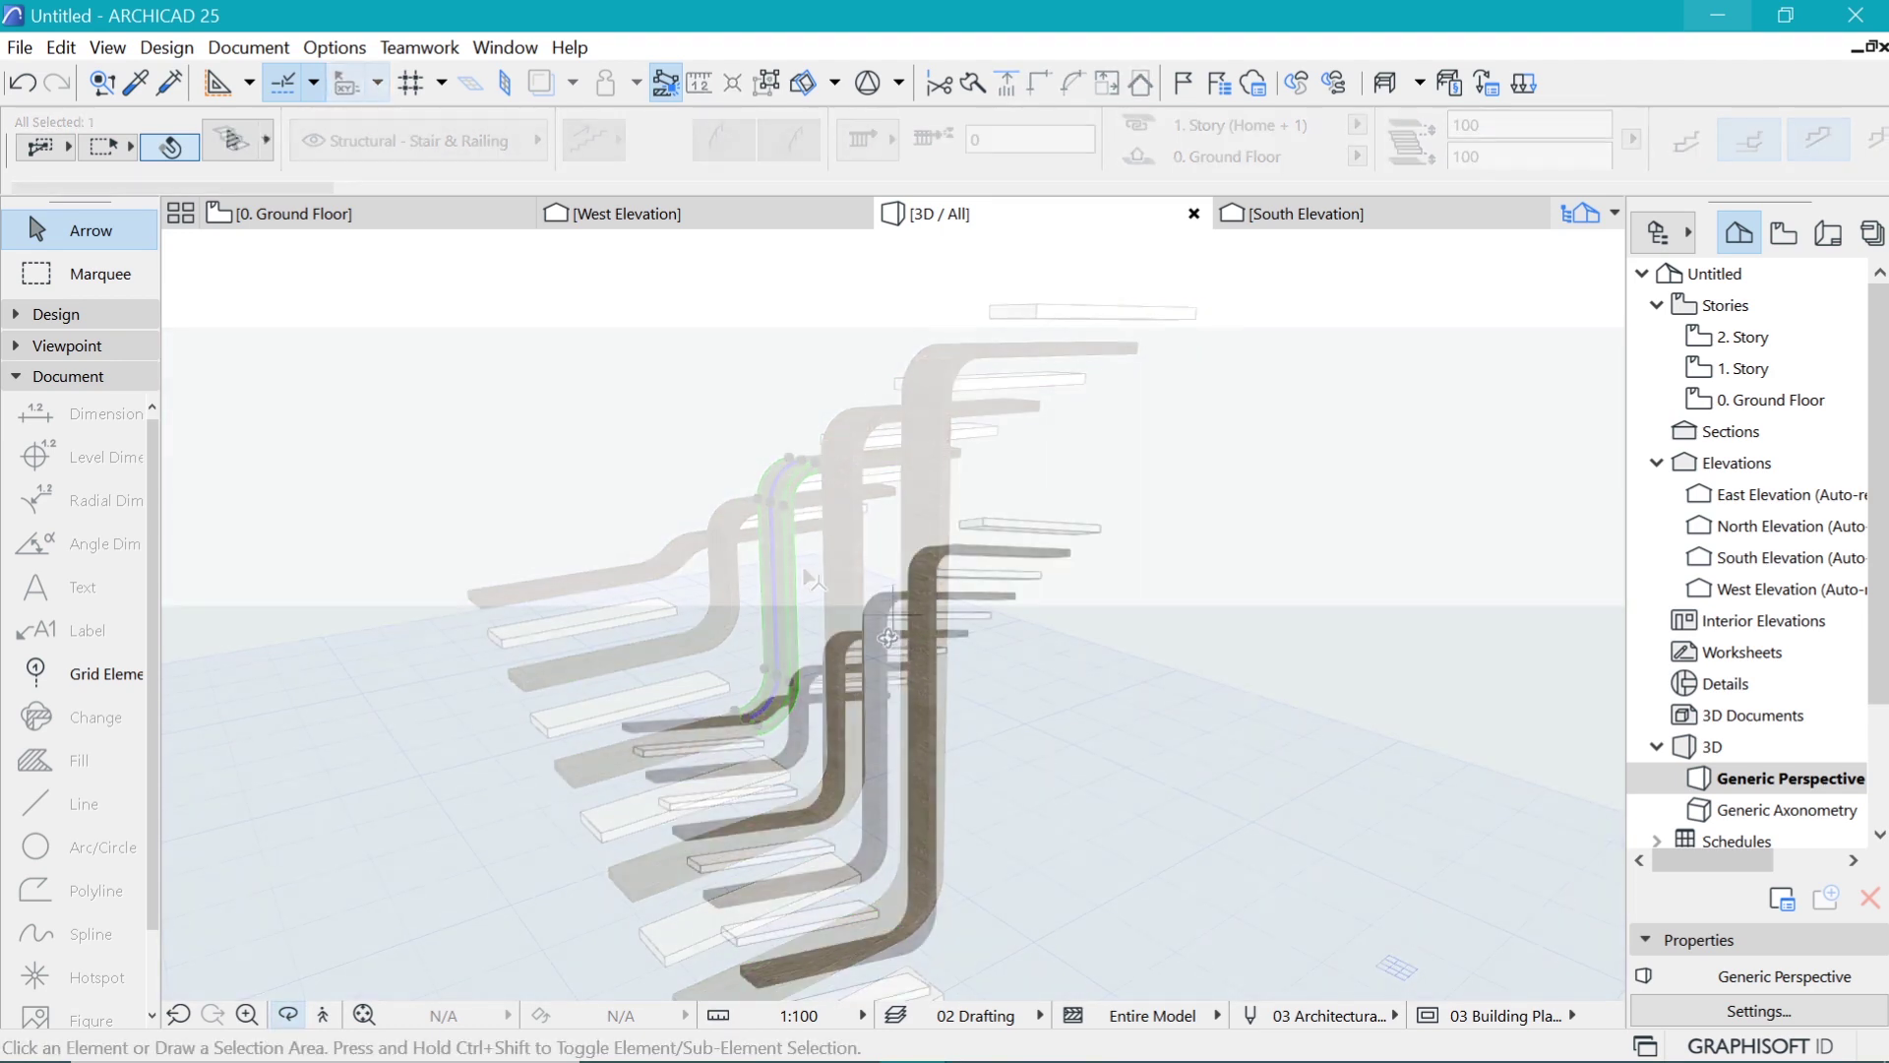
pyautogui.moveTo(826, 802); pyautogui.dragTo(879, 812)
pyautogui.scroll(2, 863, 782)
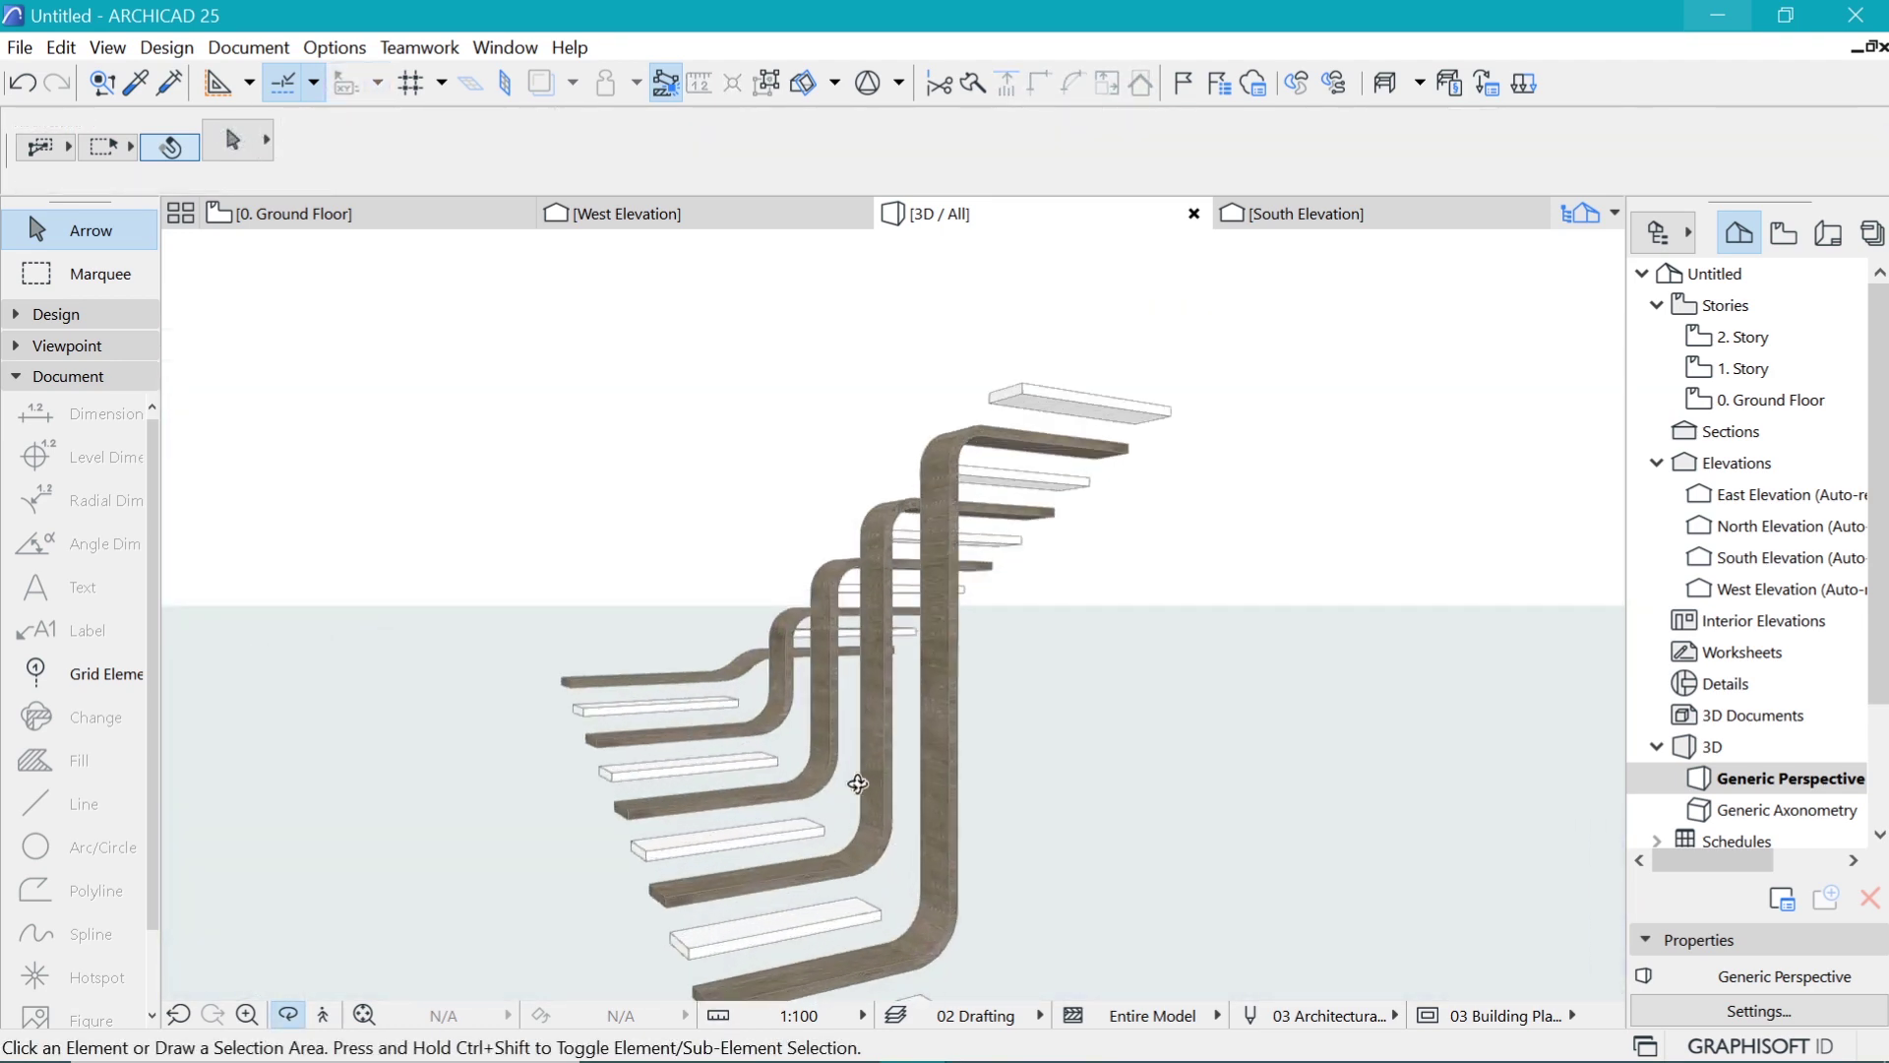
pyautogui.keyDown('shift'); pyautogui.moveTo(710, 768); pyautogui.dragTo(752, 898, button='middle'); pyautogui.keyUp('shift')
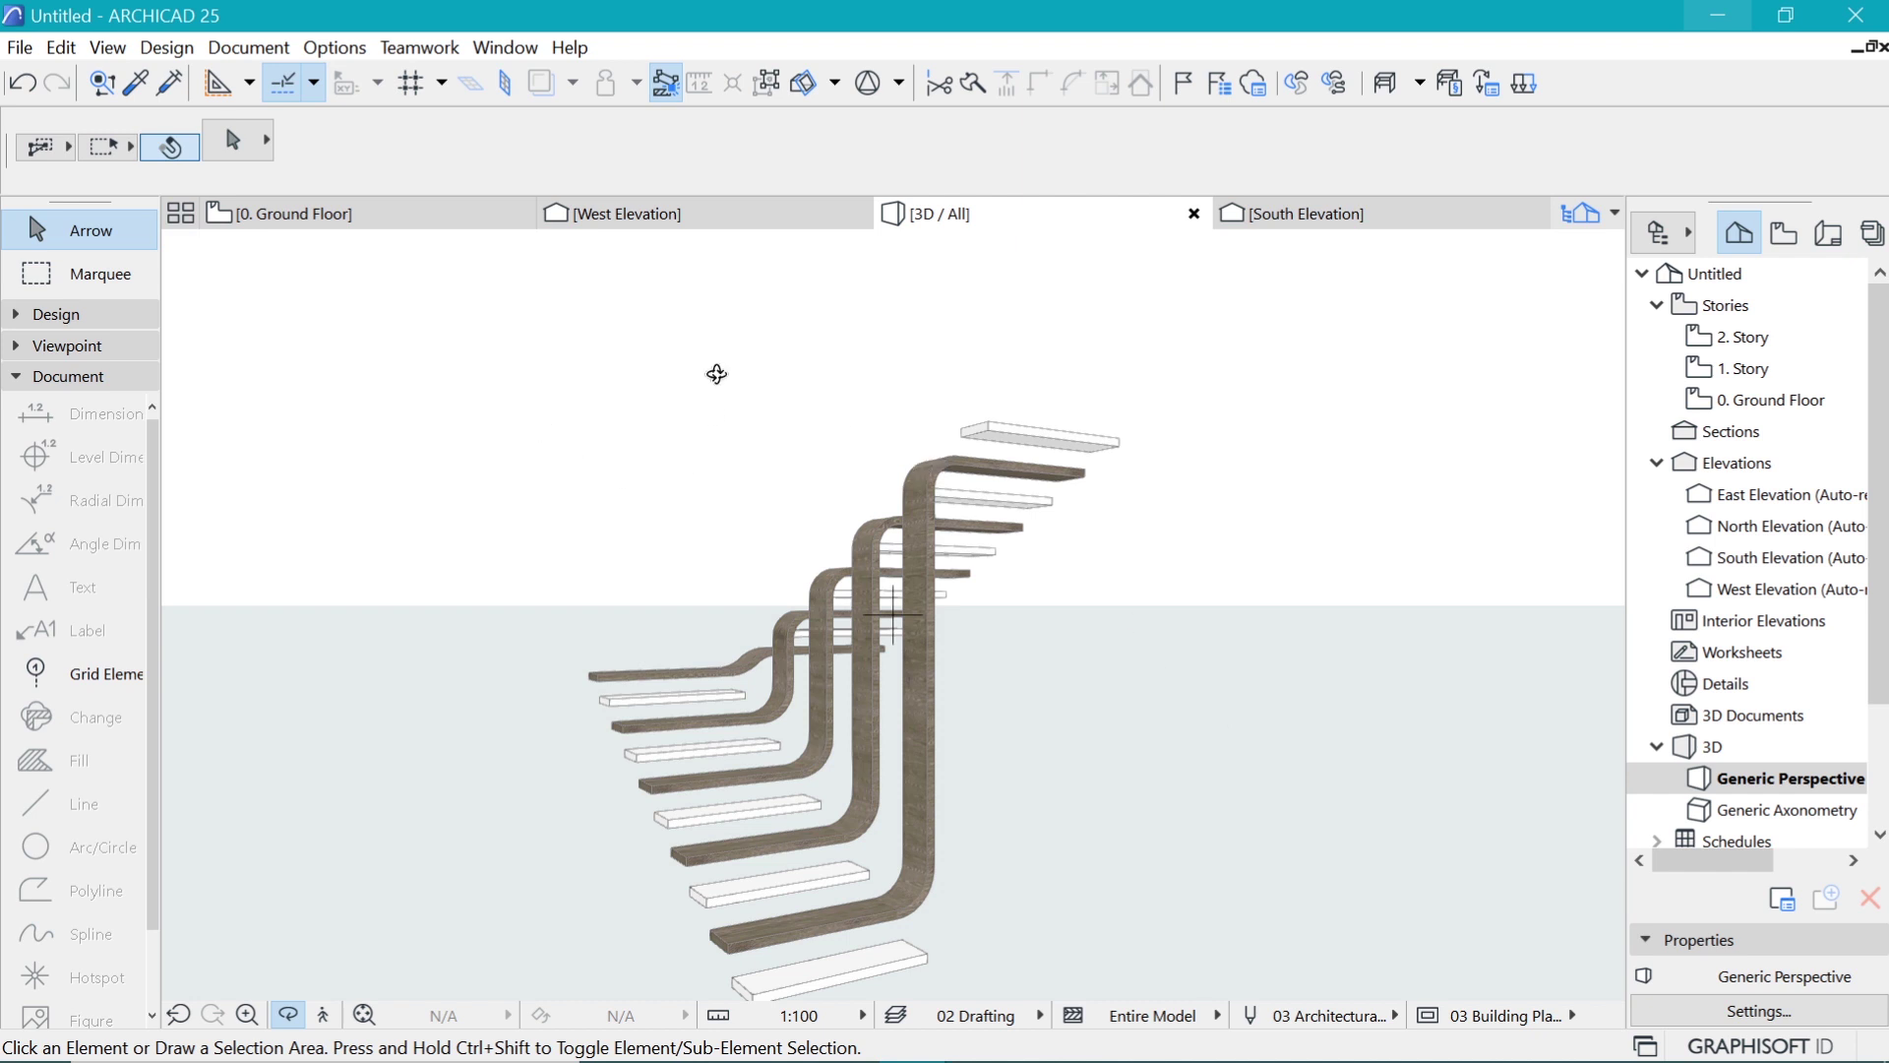
# Step: In the South Elevation, mirror a copy of the lower flight's front connector shell about the midpoint of its timber tread
pyautogui.click(1308, 215)
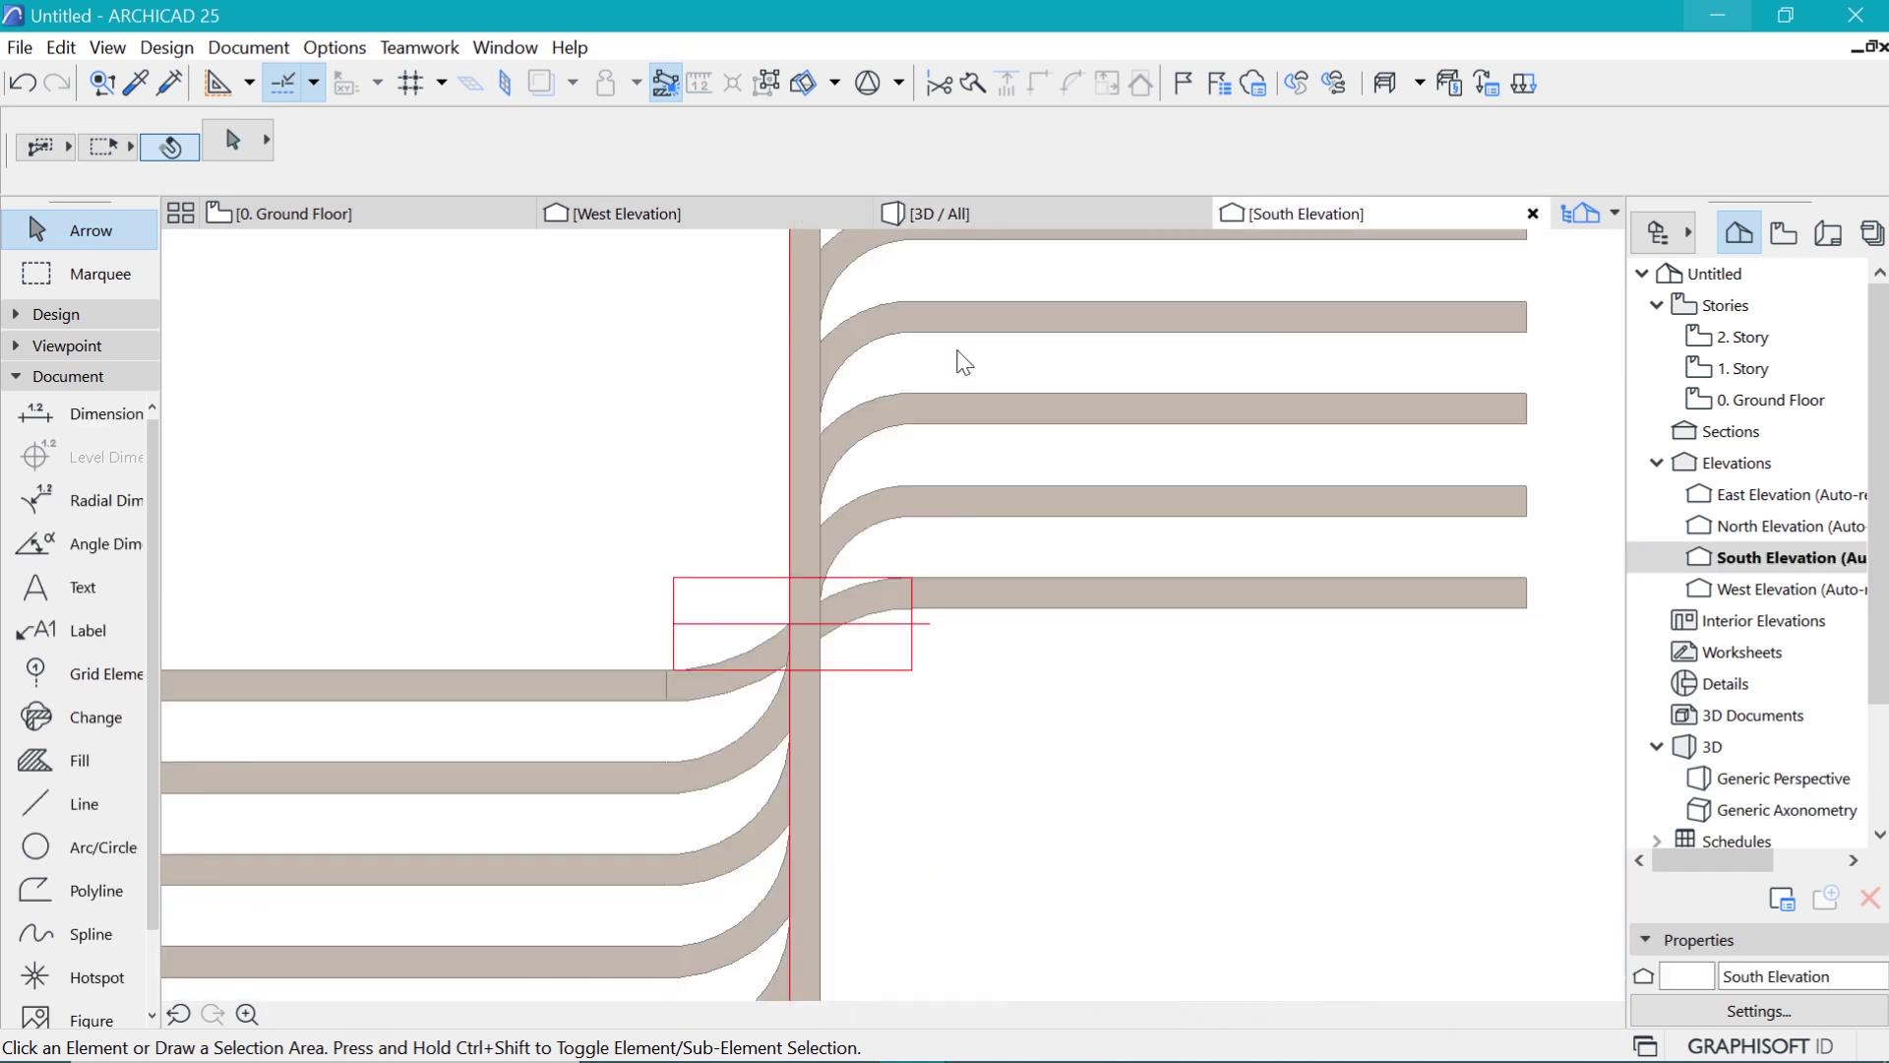
pyautogui.scroll(-9, 519, 682)
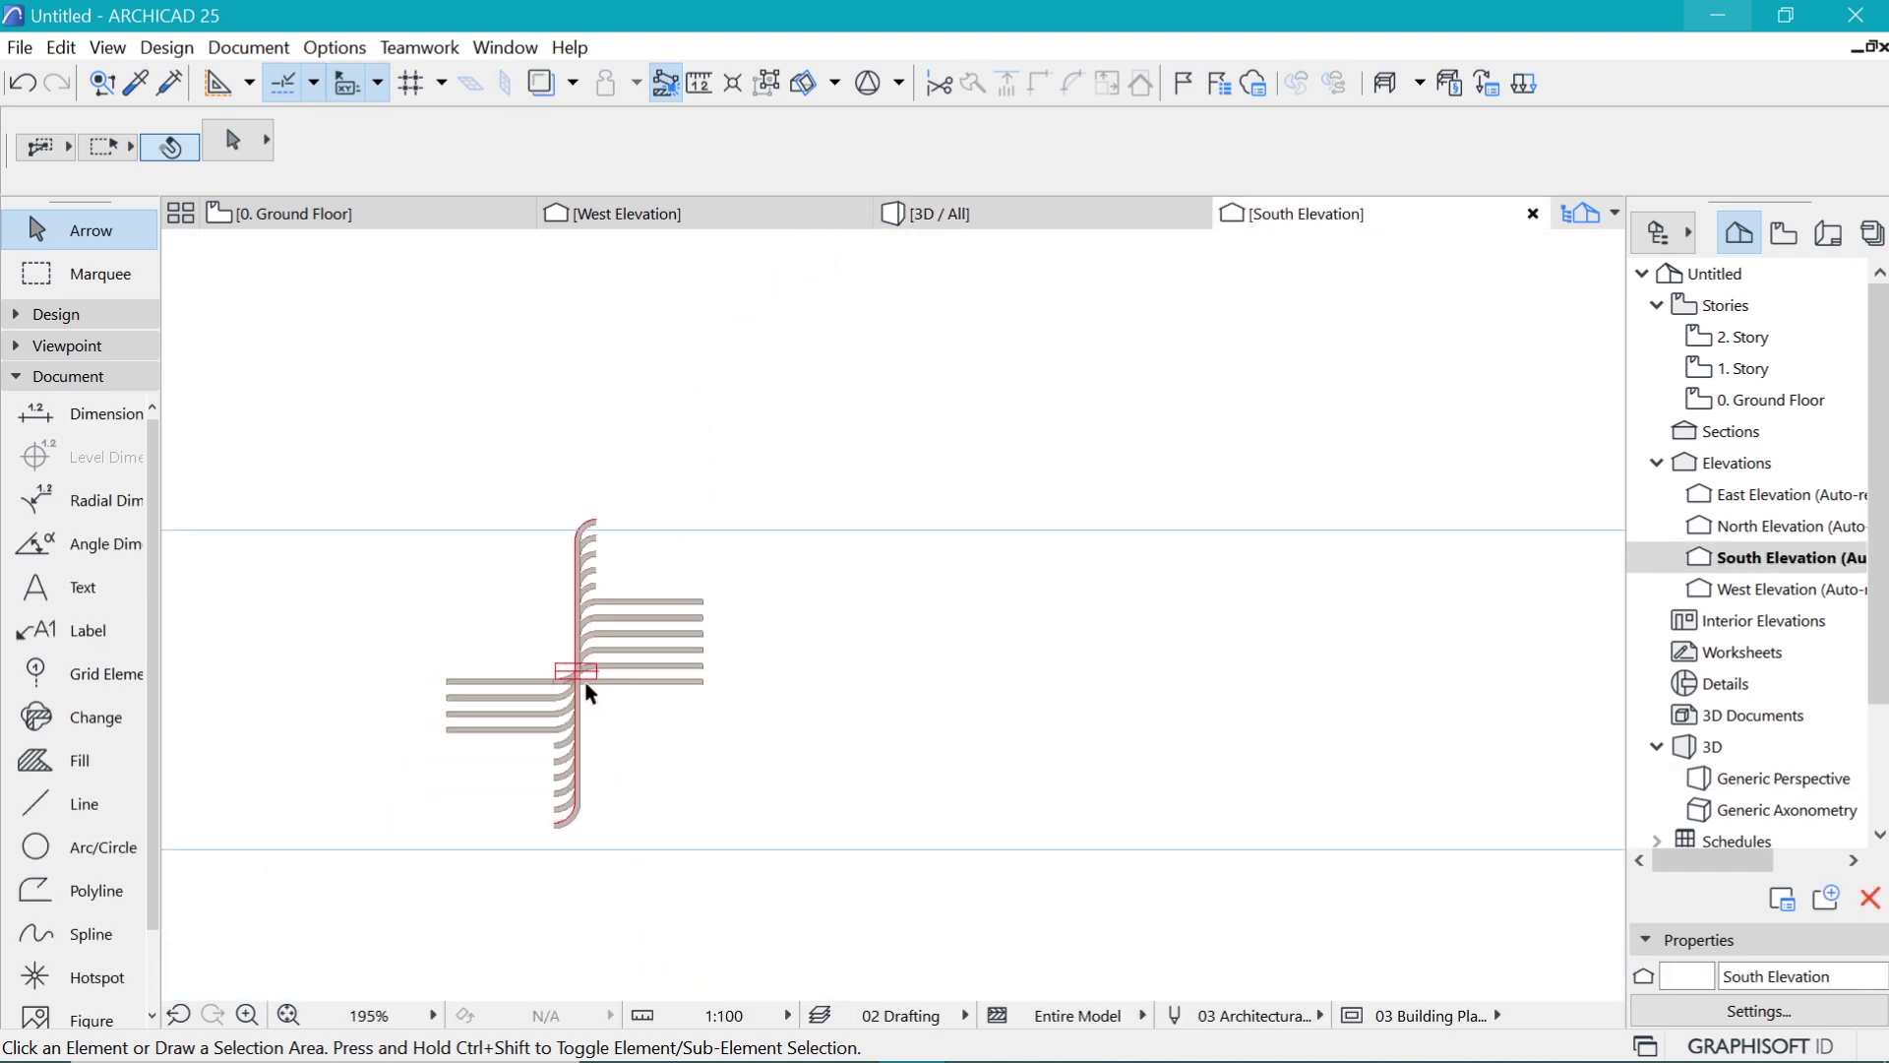
pyautogui.scroll(5, 1395, 762)
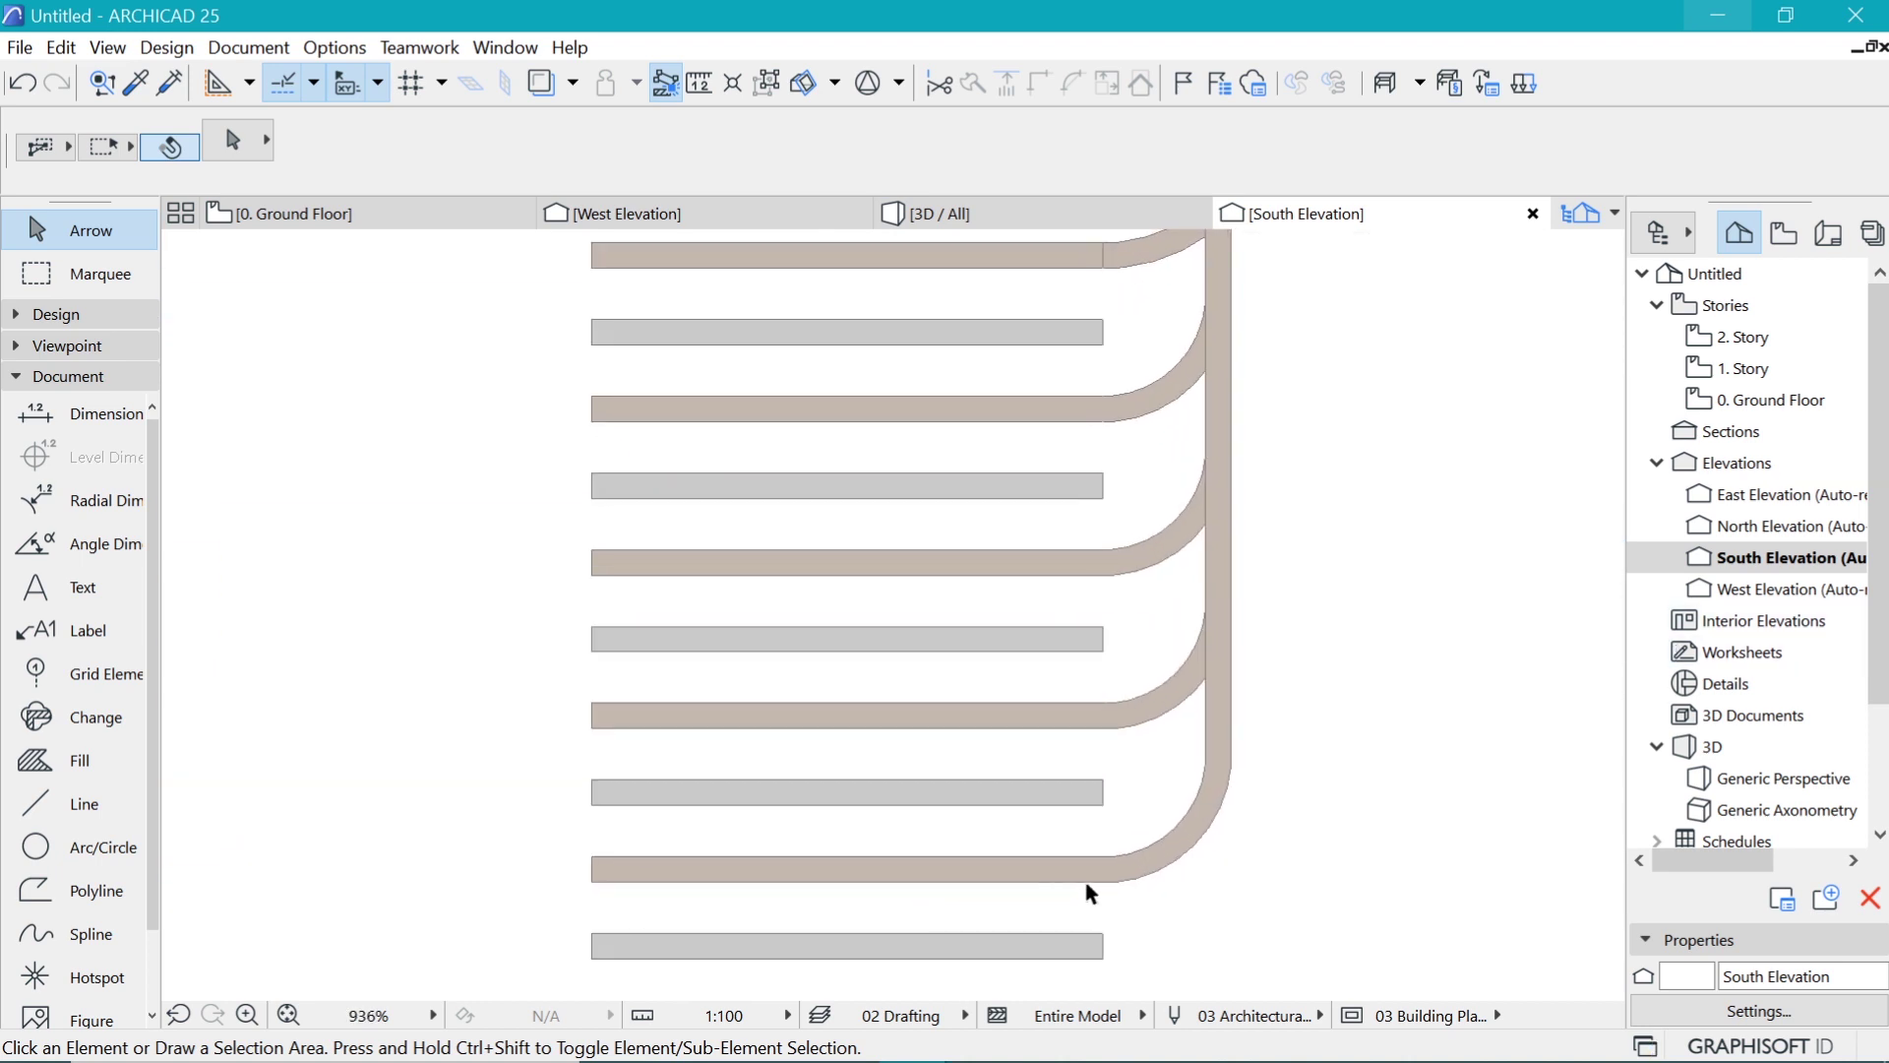
pyautogui.click(1136, 879)
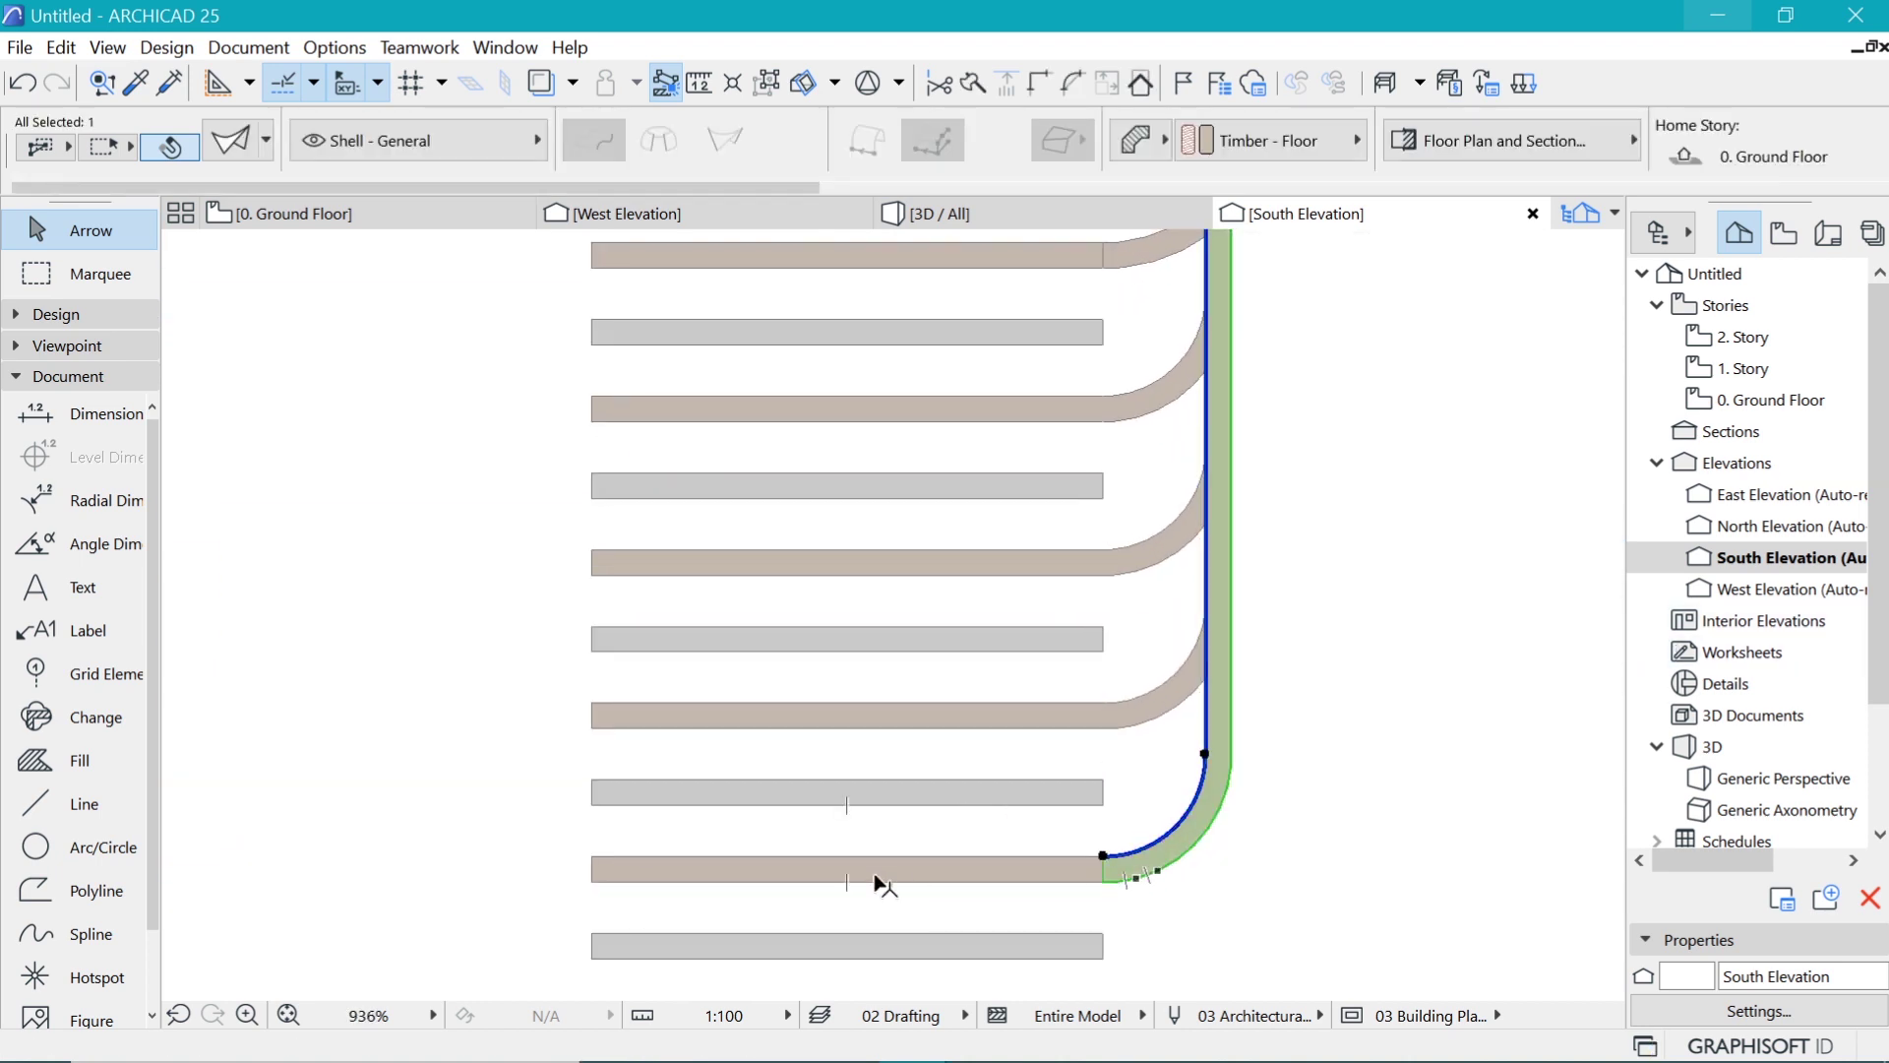
pyautogui.hotkey('ctrl', 'shift', 'm')
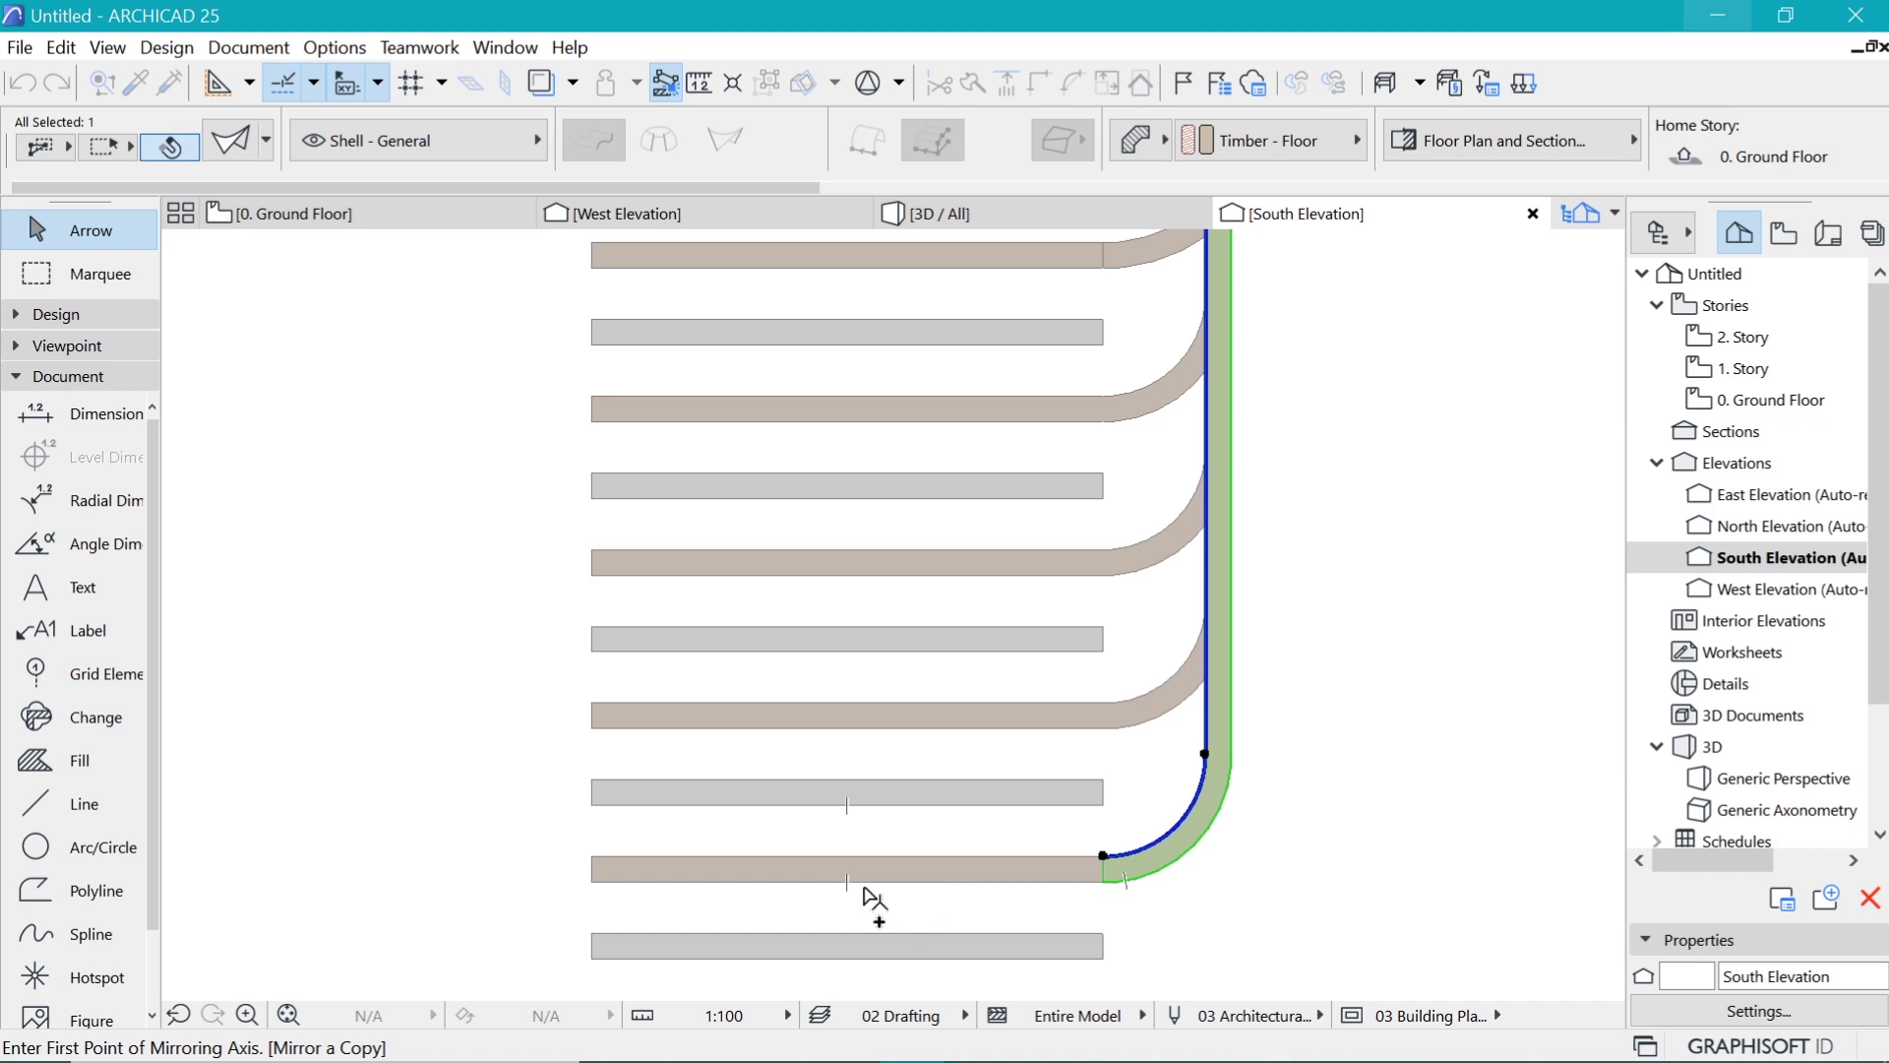
pyautogui.click(846, 880)
pyautogui.click(844, 888)
pyautogui.scroll(-3, 650, 923)
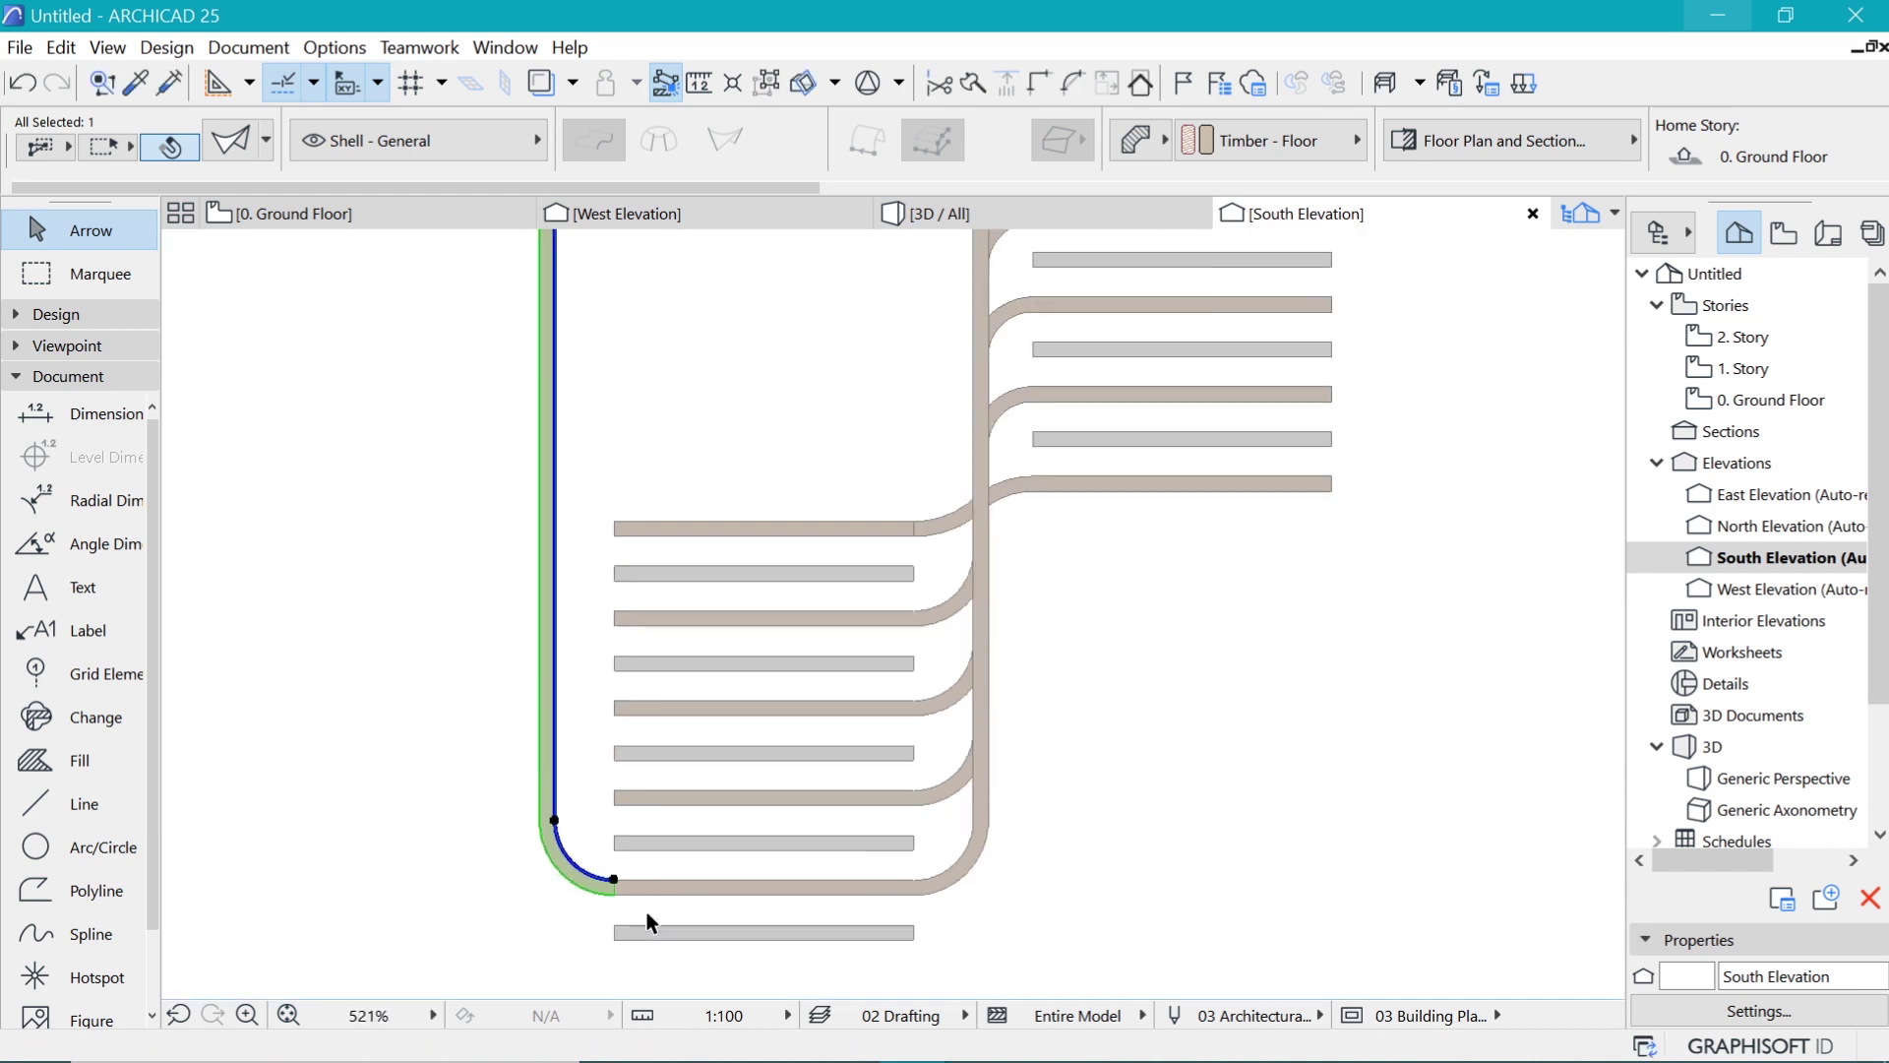
pyautogui.scroll(-3, 649, 922)
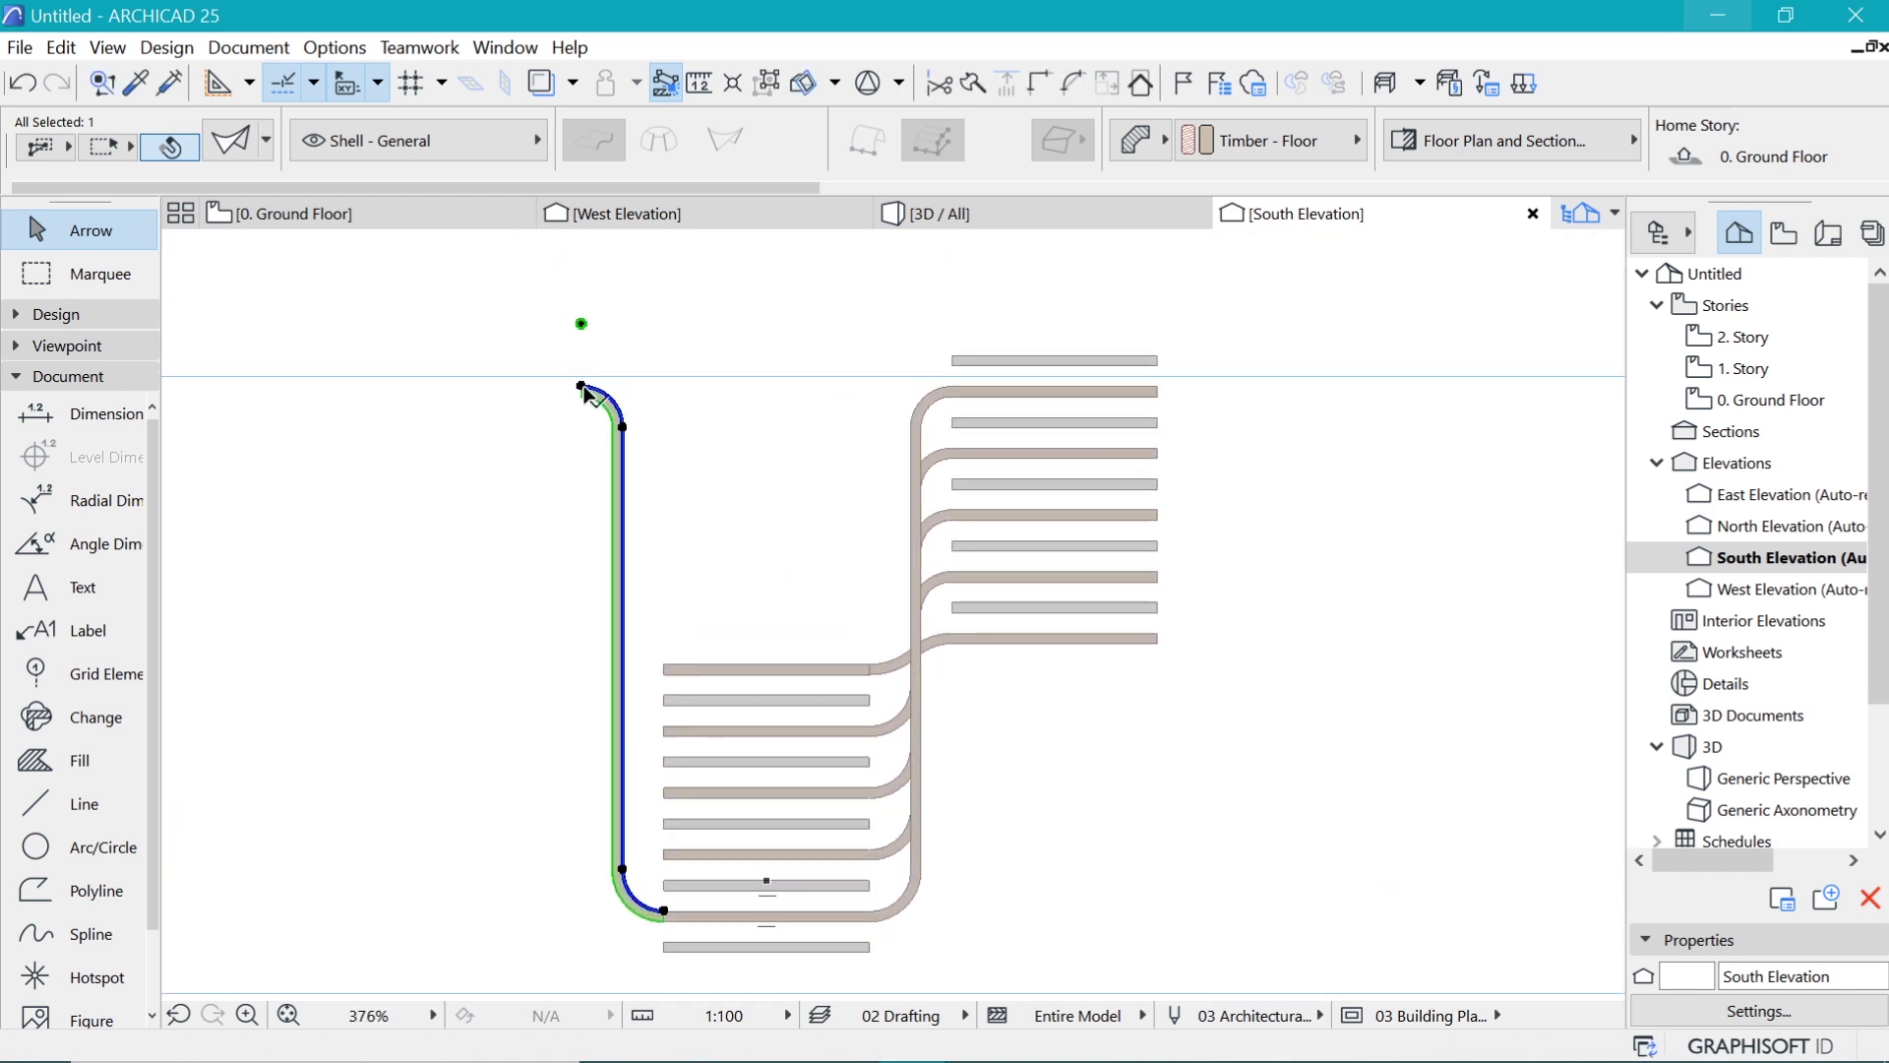
# Step: In the 3D view, move the mirrored connector shell from the first timber tread to the end of the lowest white tread
pyautogui.click(976, 223)
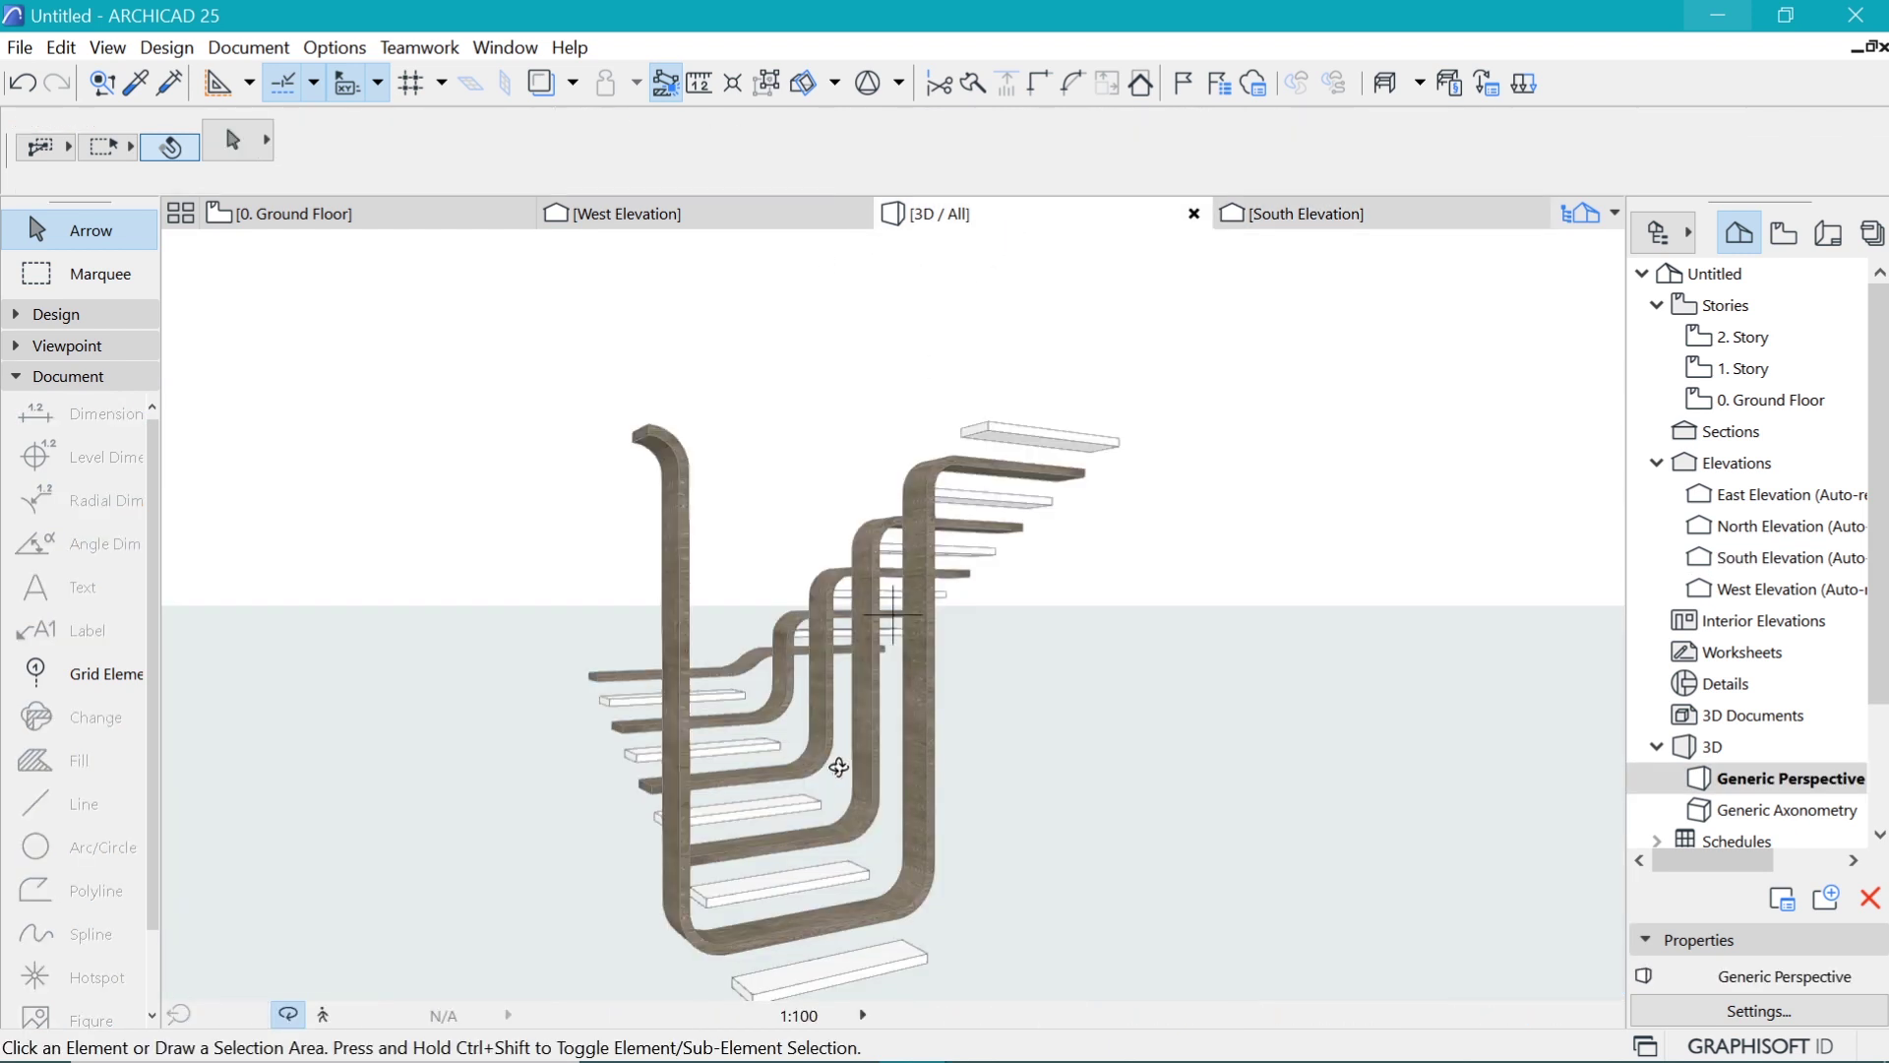
pyautogui.keyDown('shift'); pyautogui.moveTo(870, 767); pyautogui.dragTo(532, 943, button='middle'); pyautogui.keyUp('shift')
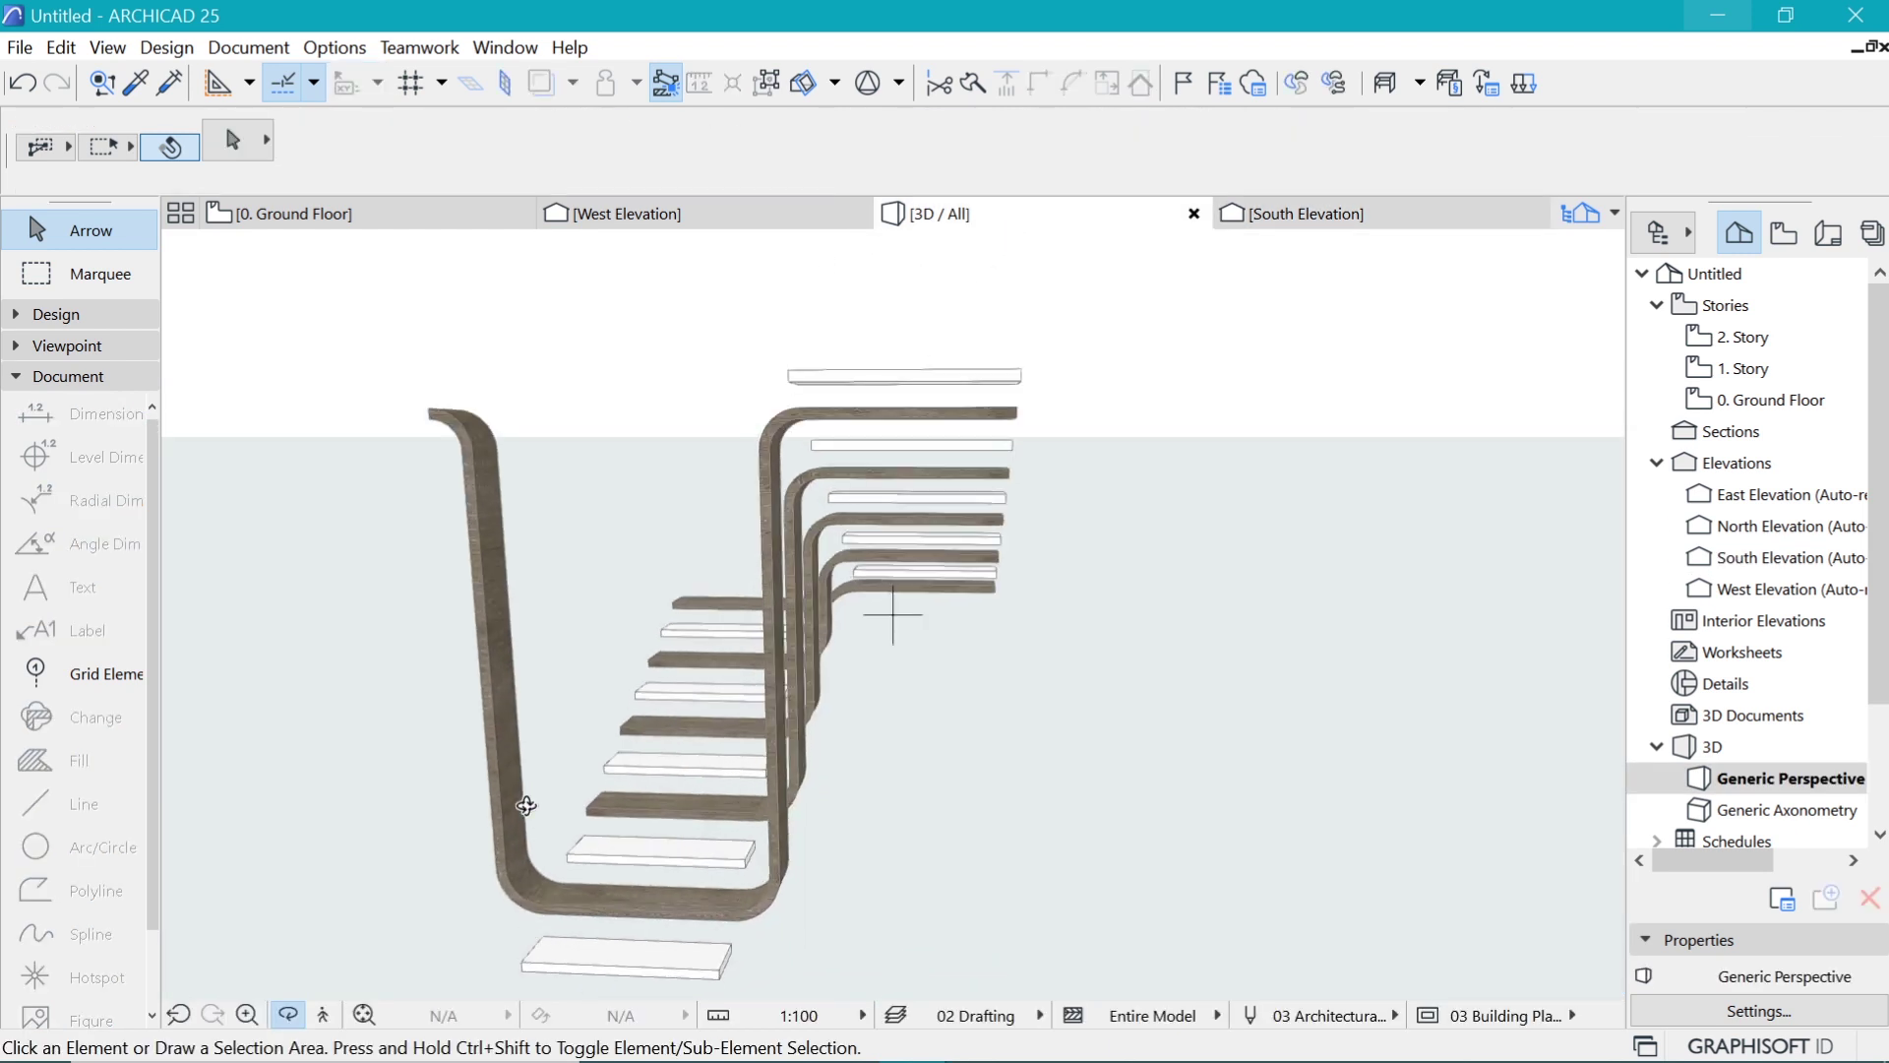
pyautogui.click(580, 915)
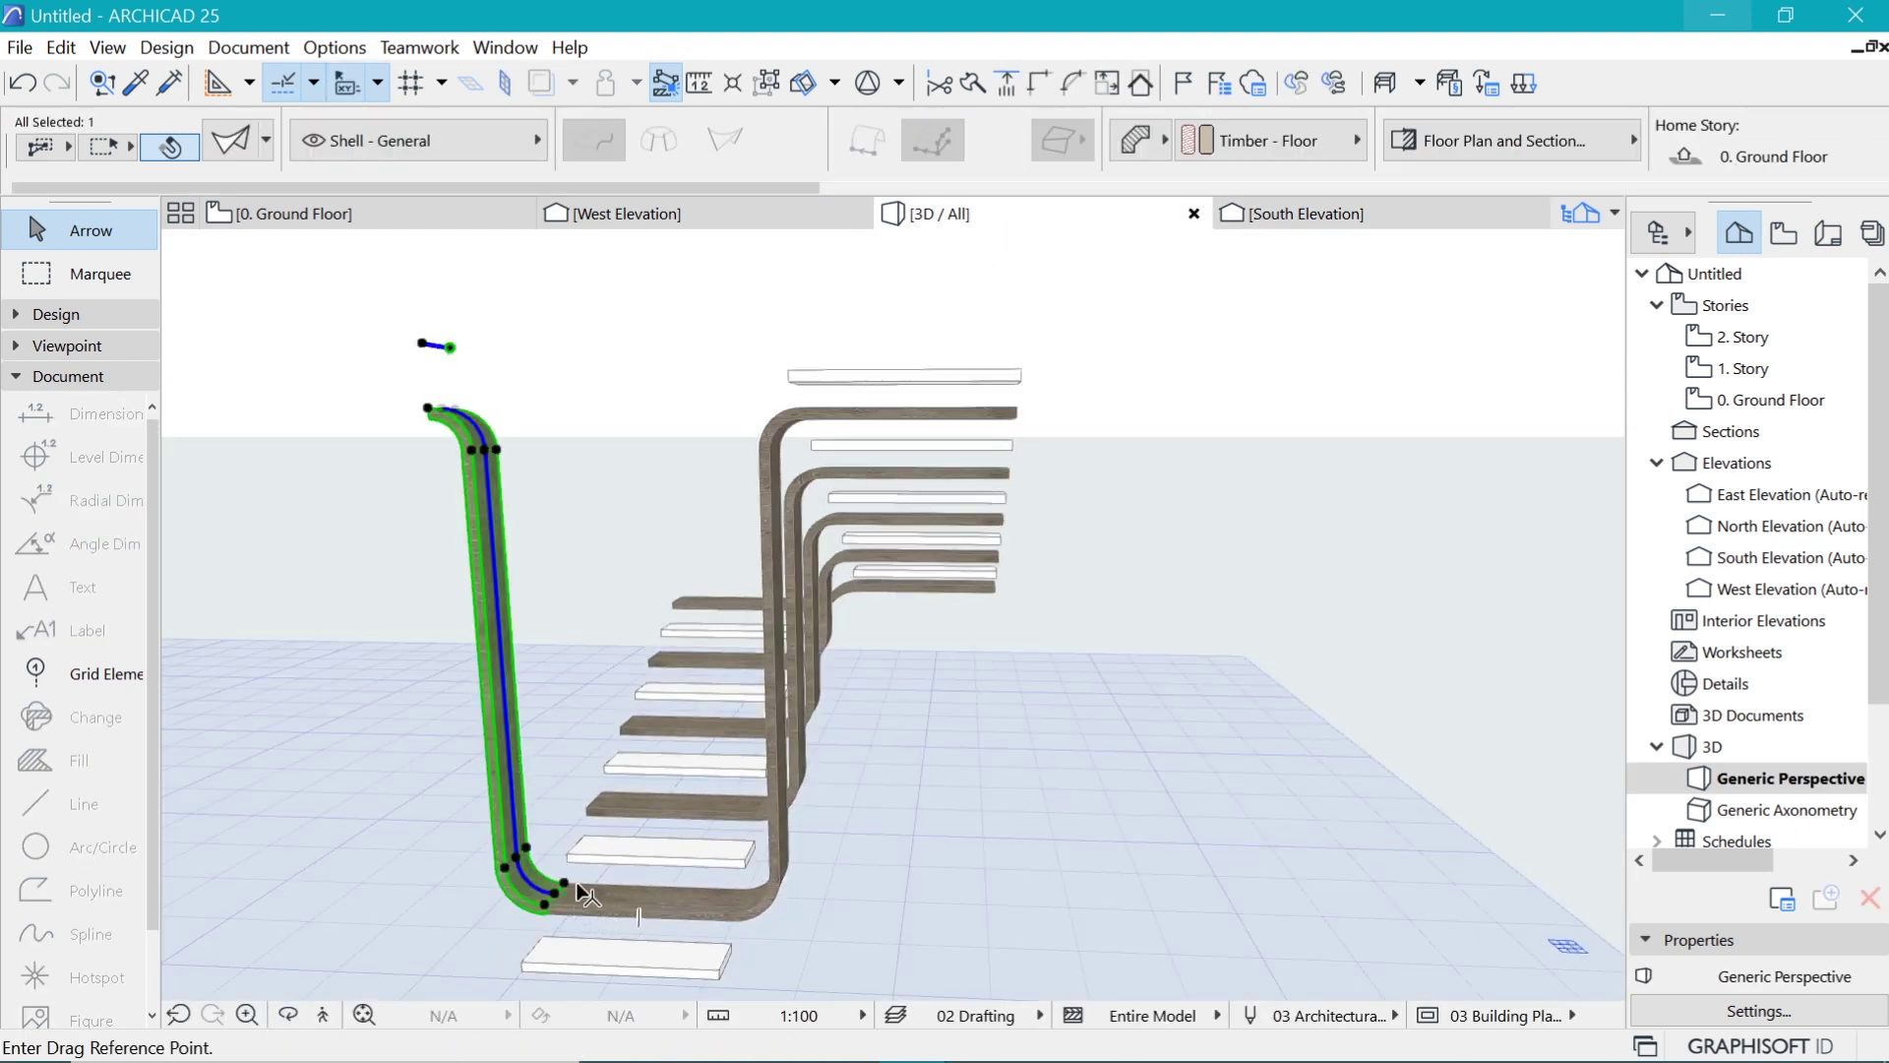
pyautogui.click(563, 883)
pyautogui.click(542, 937)
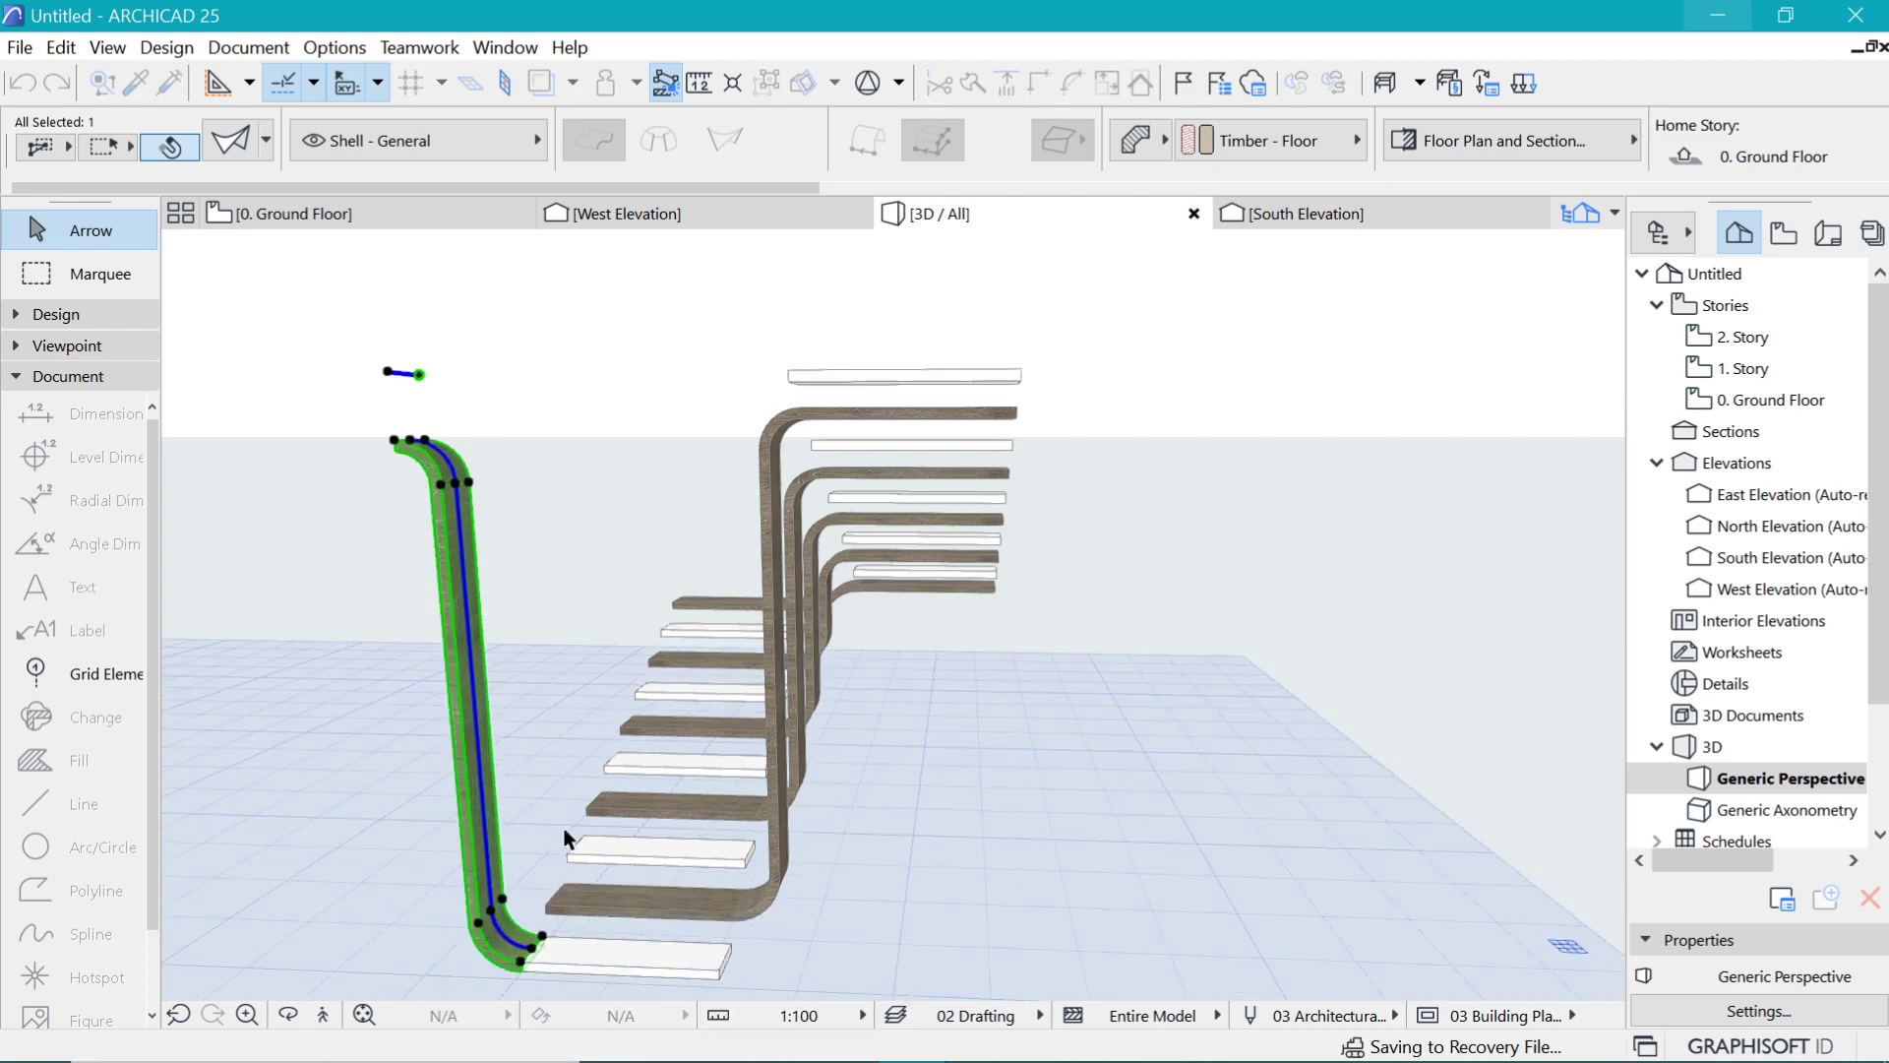
# Step: Set the moved shell's building material to GENERIC - INTERNAL FILLER
pyautogui.hotkey('ctrl', 't')
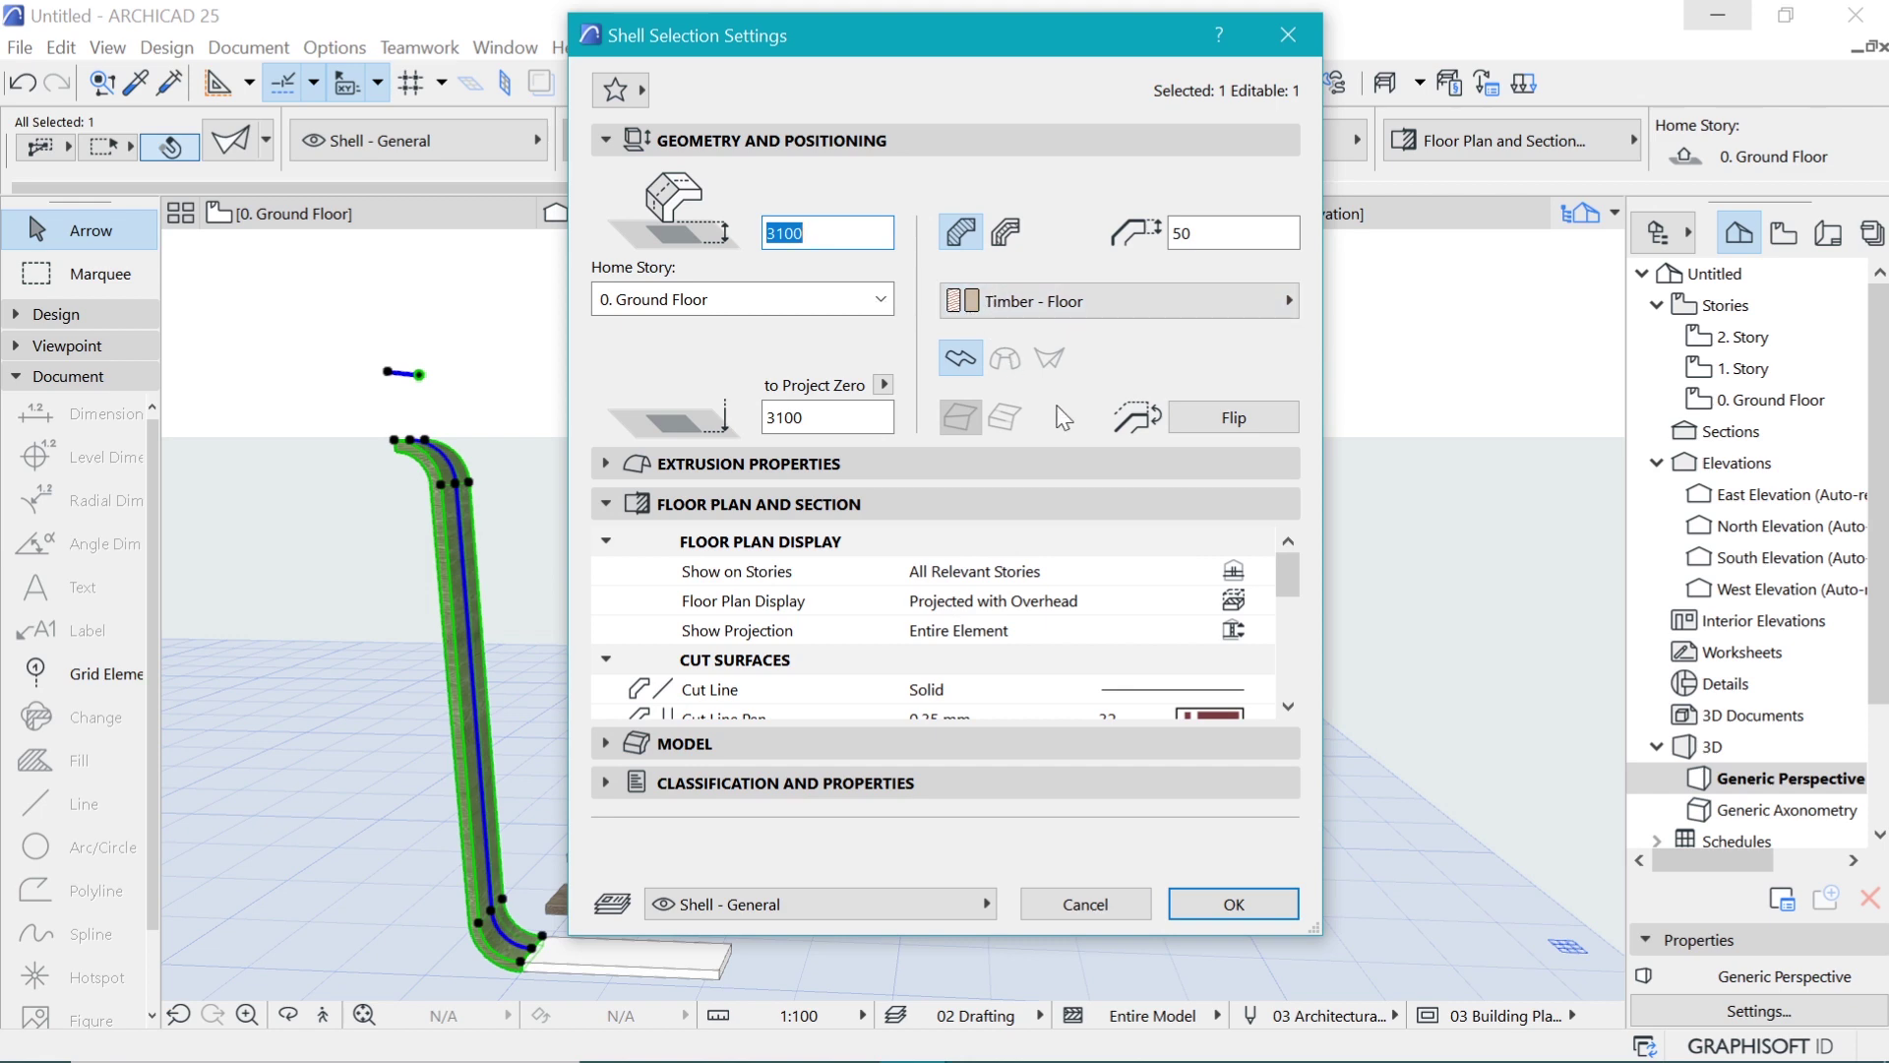
pyautogui.click(1067, 301)
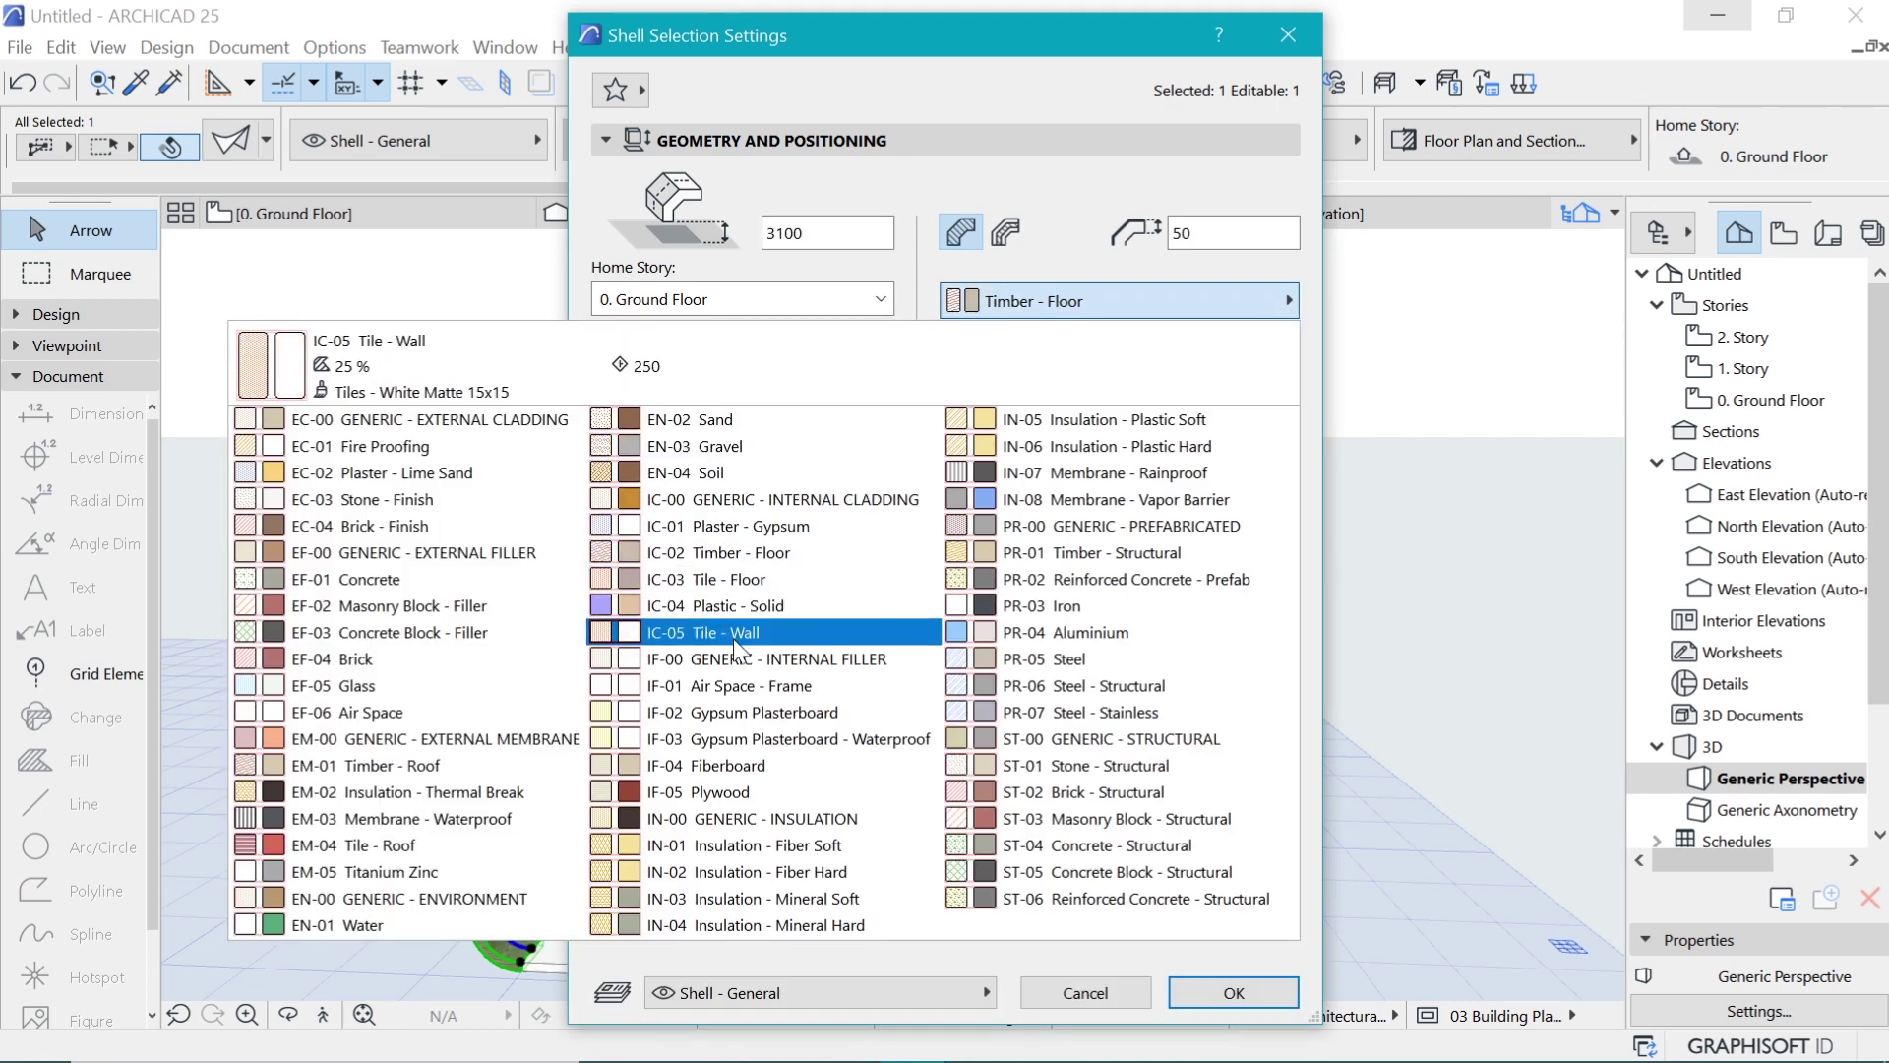
pyautogui.click(792, 658)
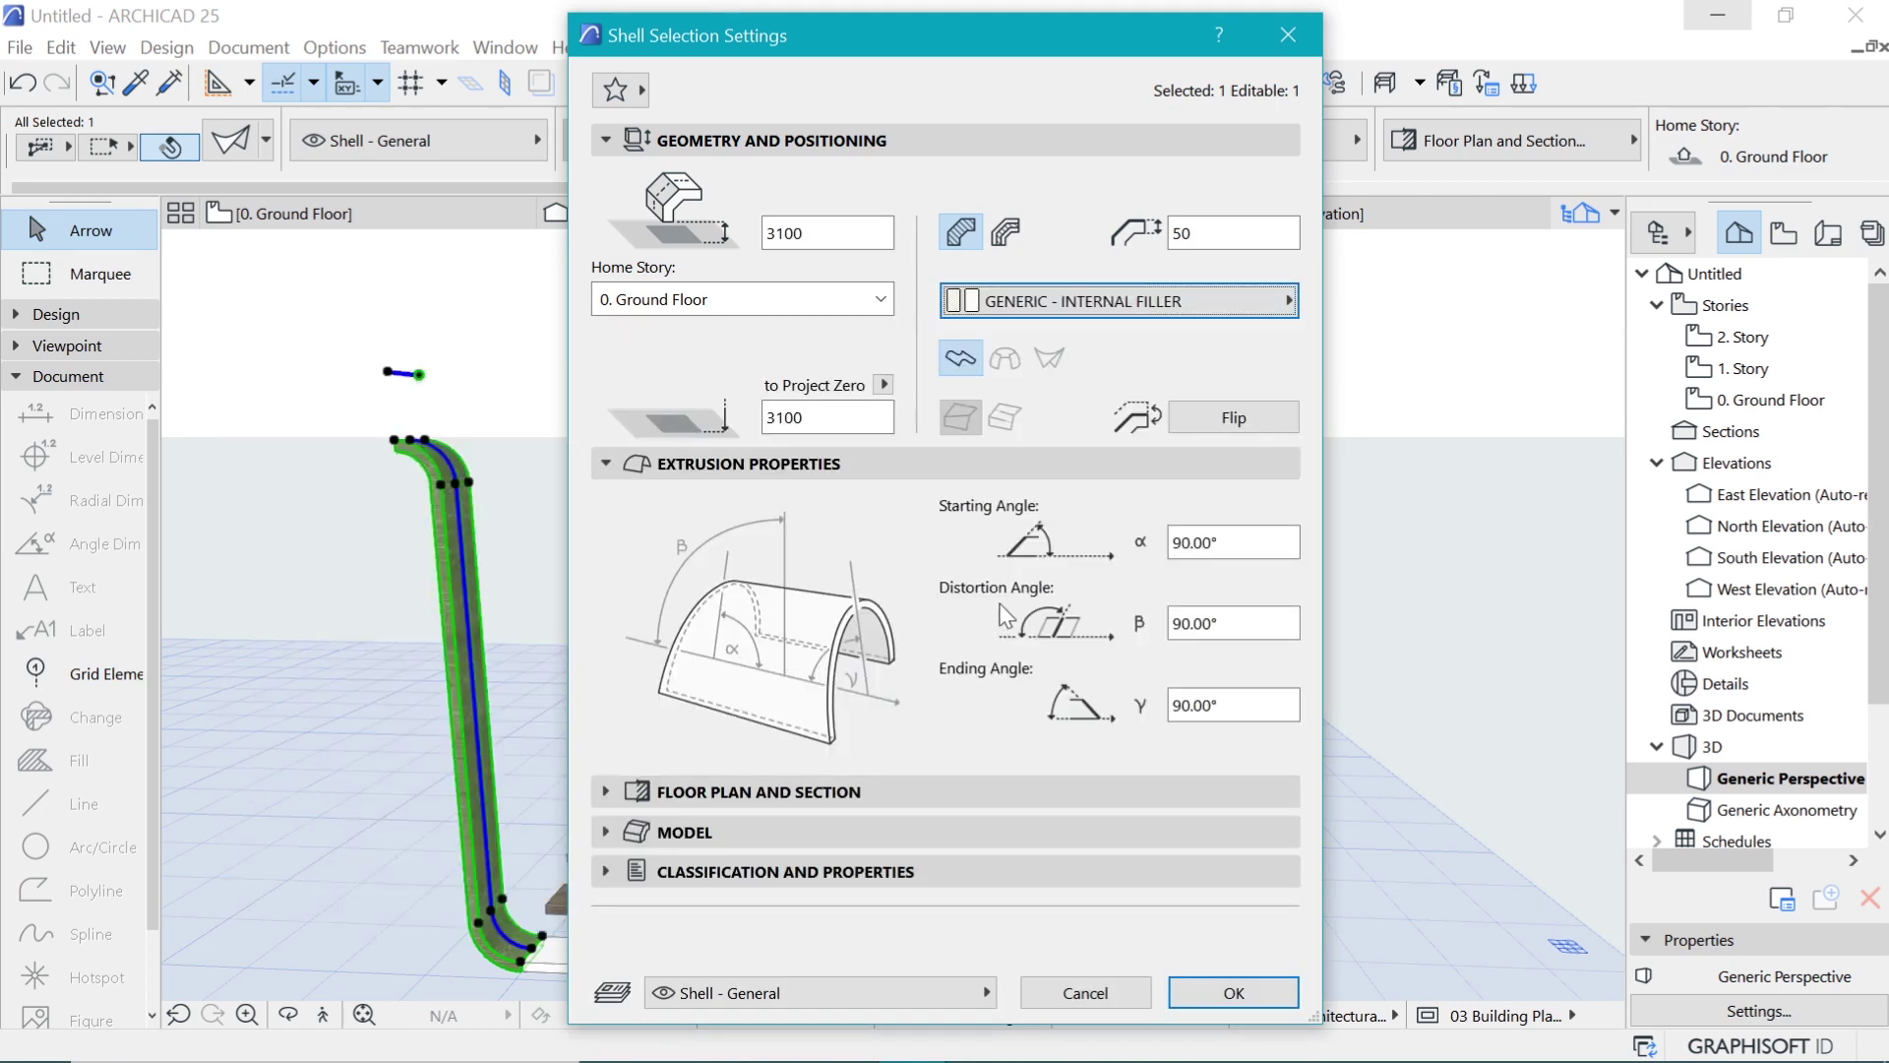
pyautogui.click(1234, 991)
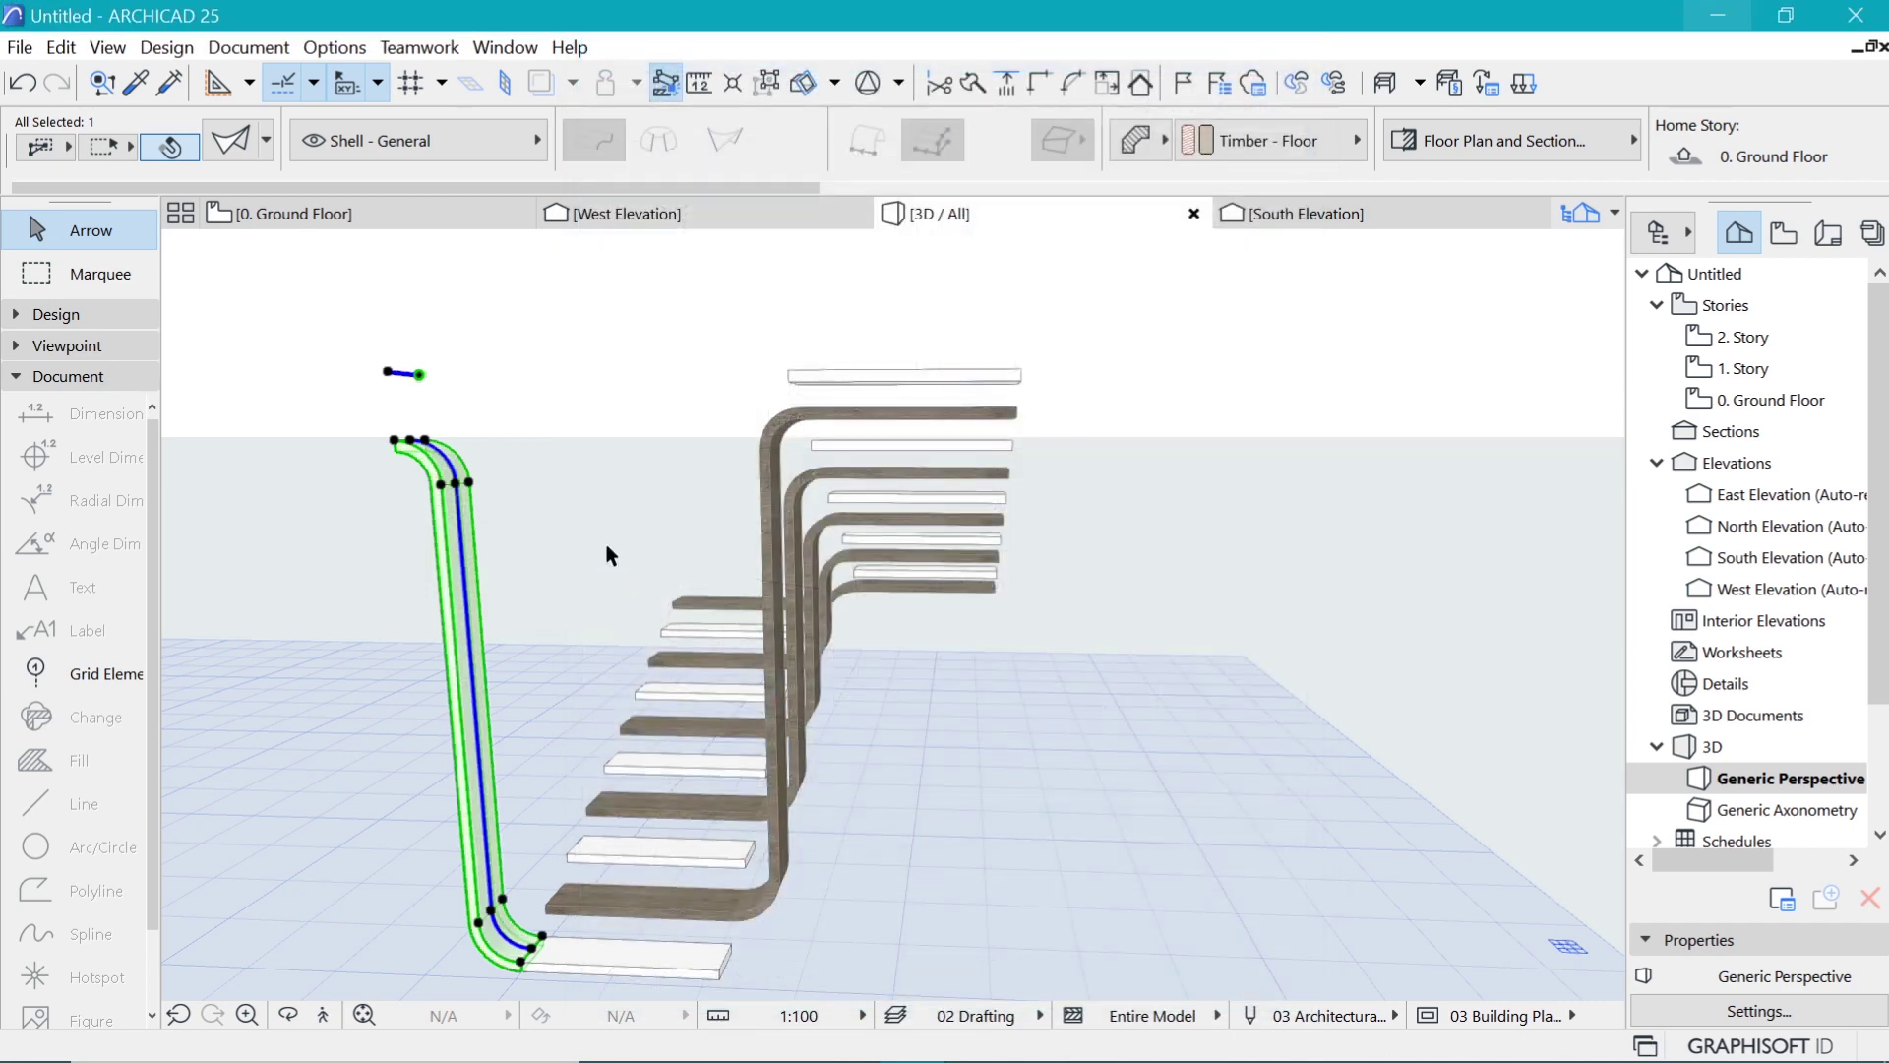
# Step: Remove the white shell's upper curve and shorten its upright to about 690 mm by repositioning its profile nodes
pyautogui.scroll(3, 312, 472)
pyautogui.scroll(1, 457, 416)
pyautogui.click(464, 425)
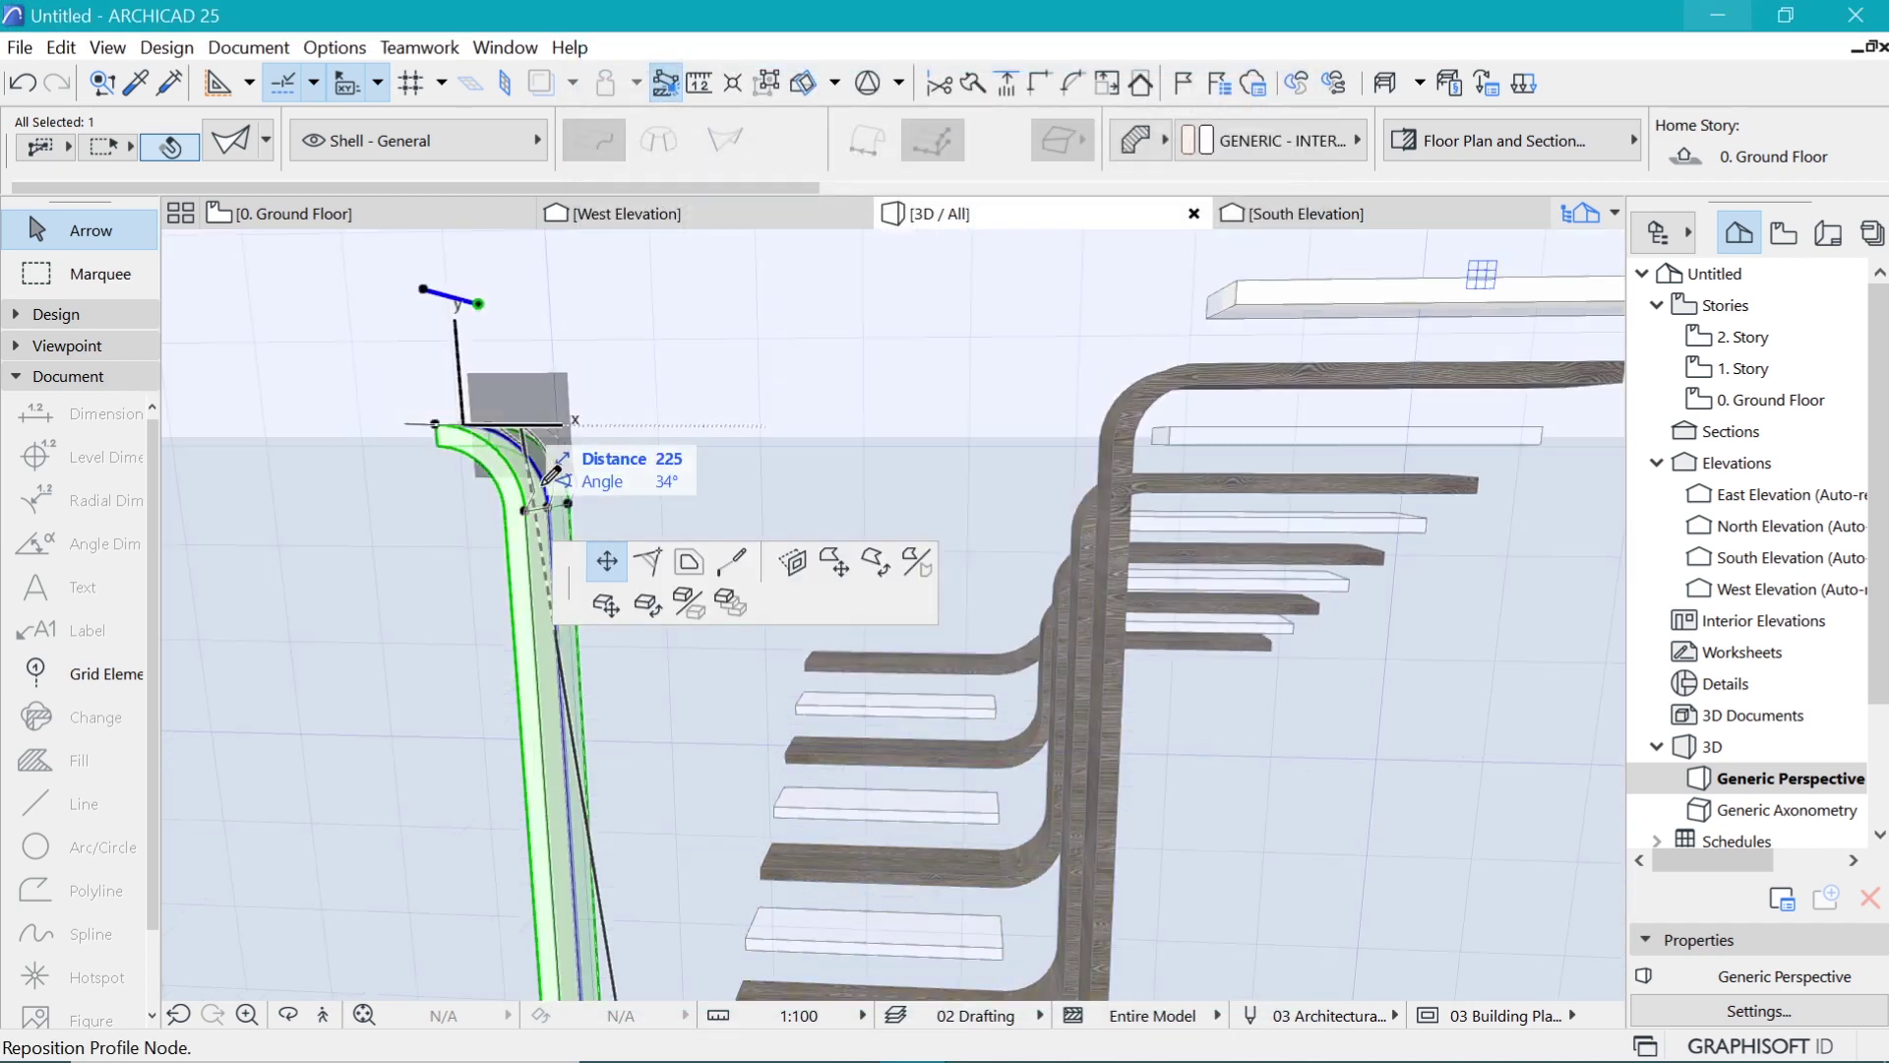
pyautogui.click(548, 507)
pyautogui.scroll(-3, 767, 350)
pyautogui.scroll(2, 675, 425)
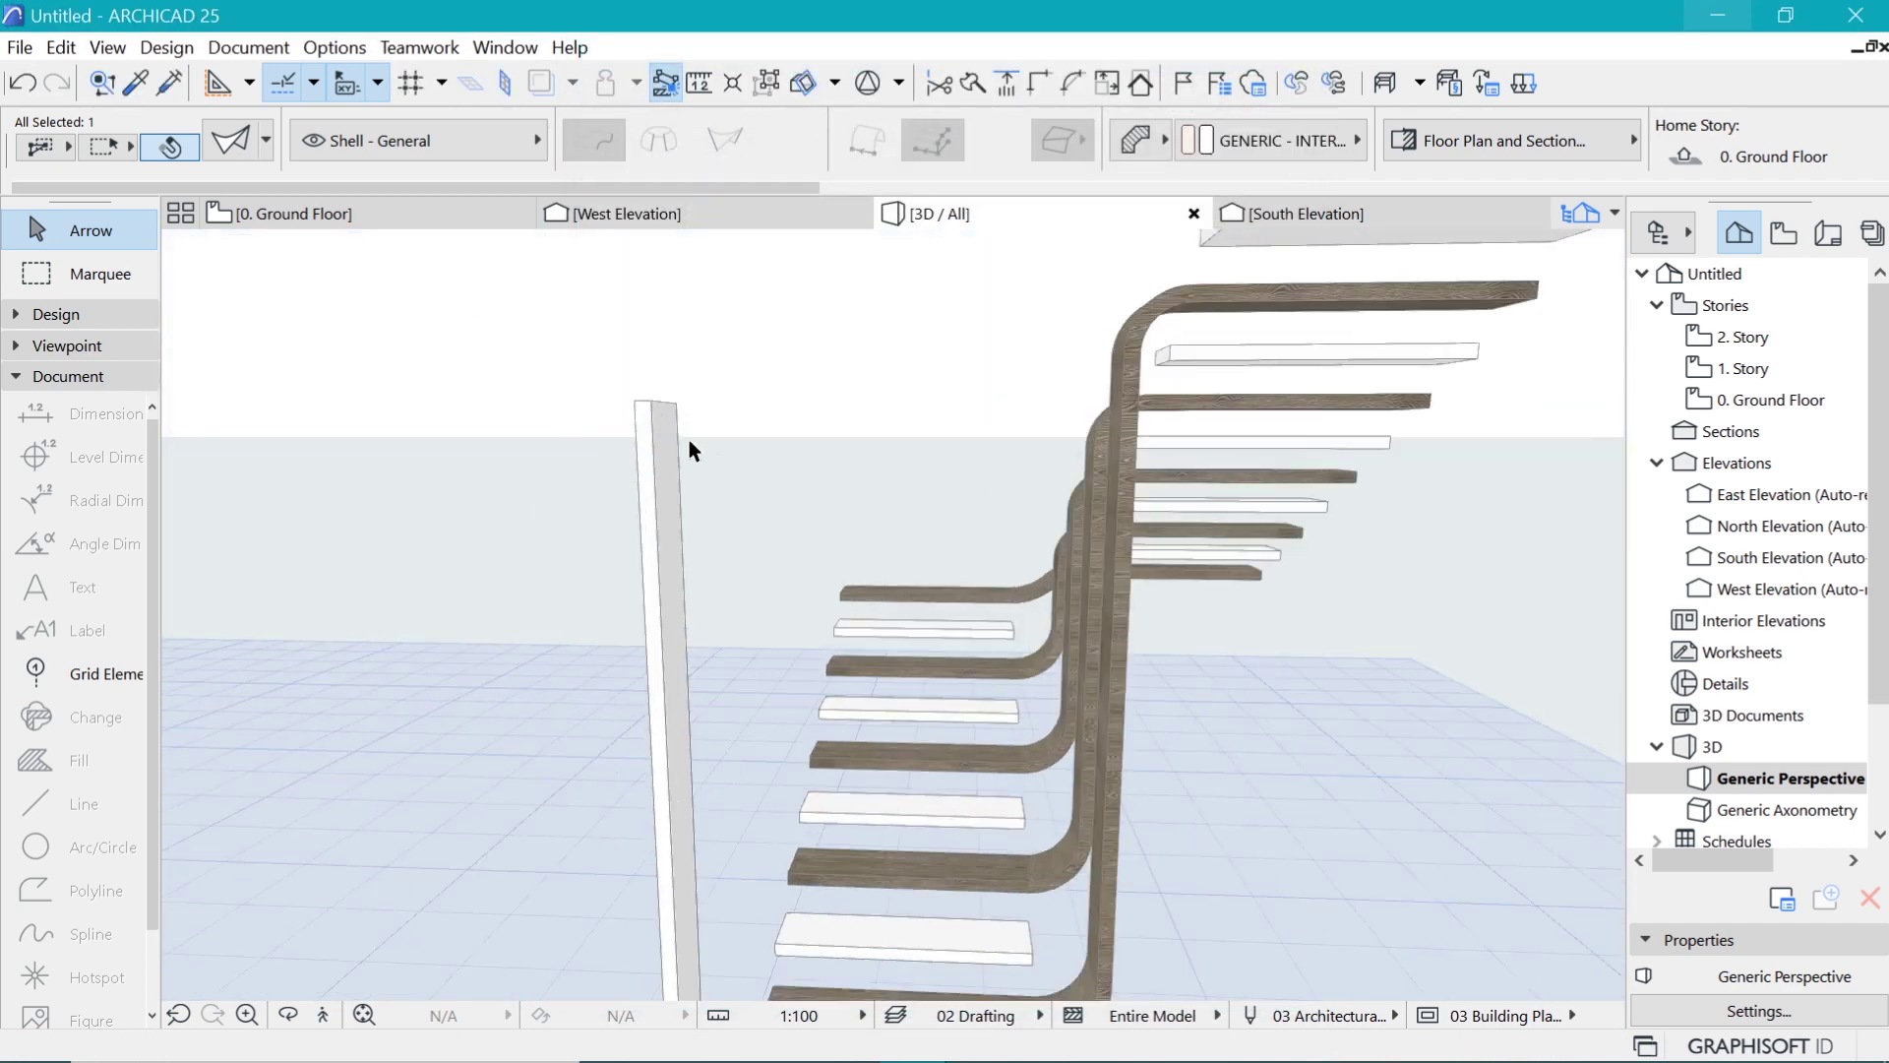
pyautogui.click(674, 425)
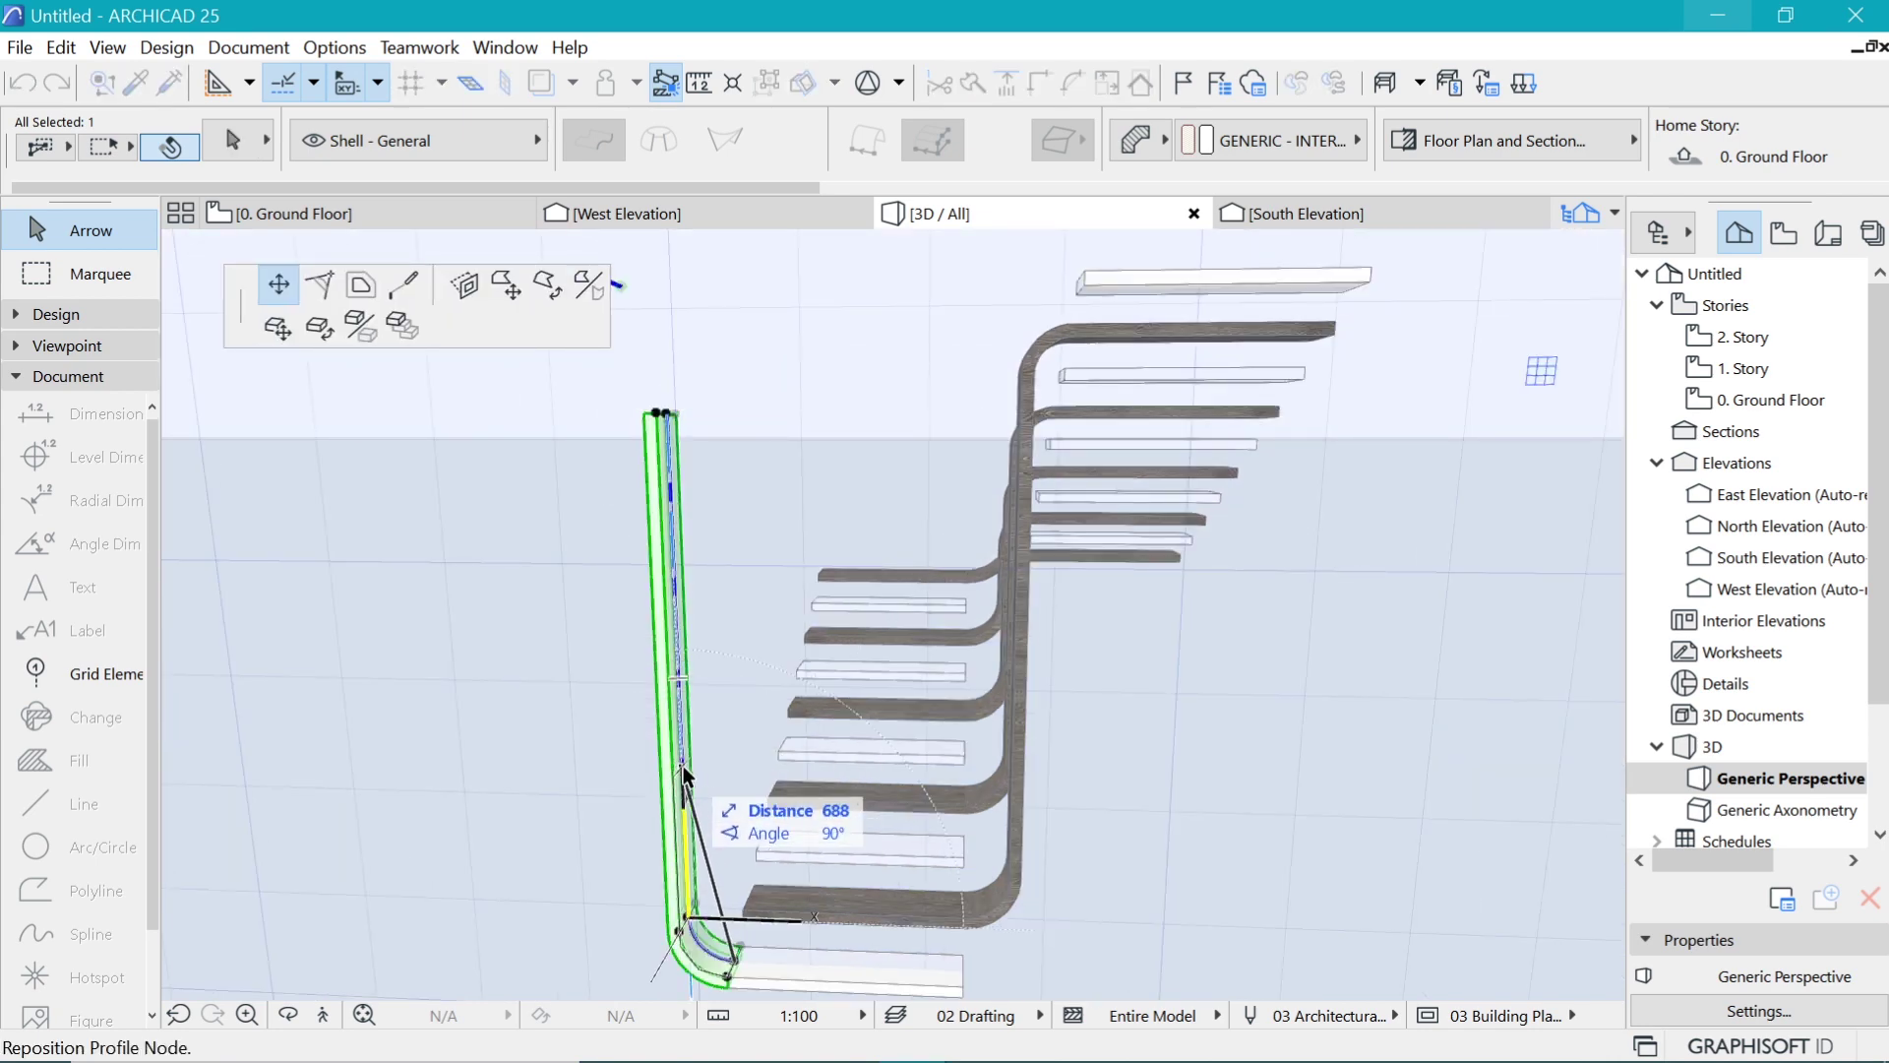
pyautogui.click(686, 765)
pyautogui.click(869, 482)
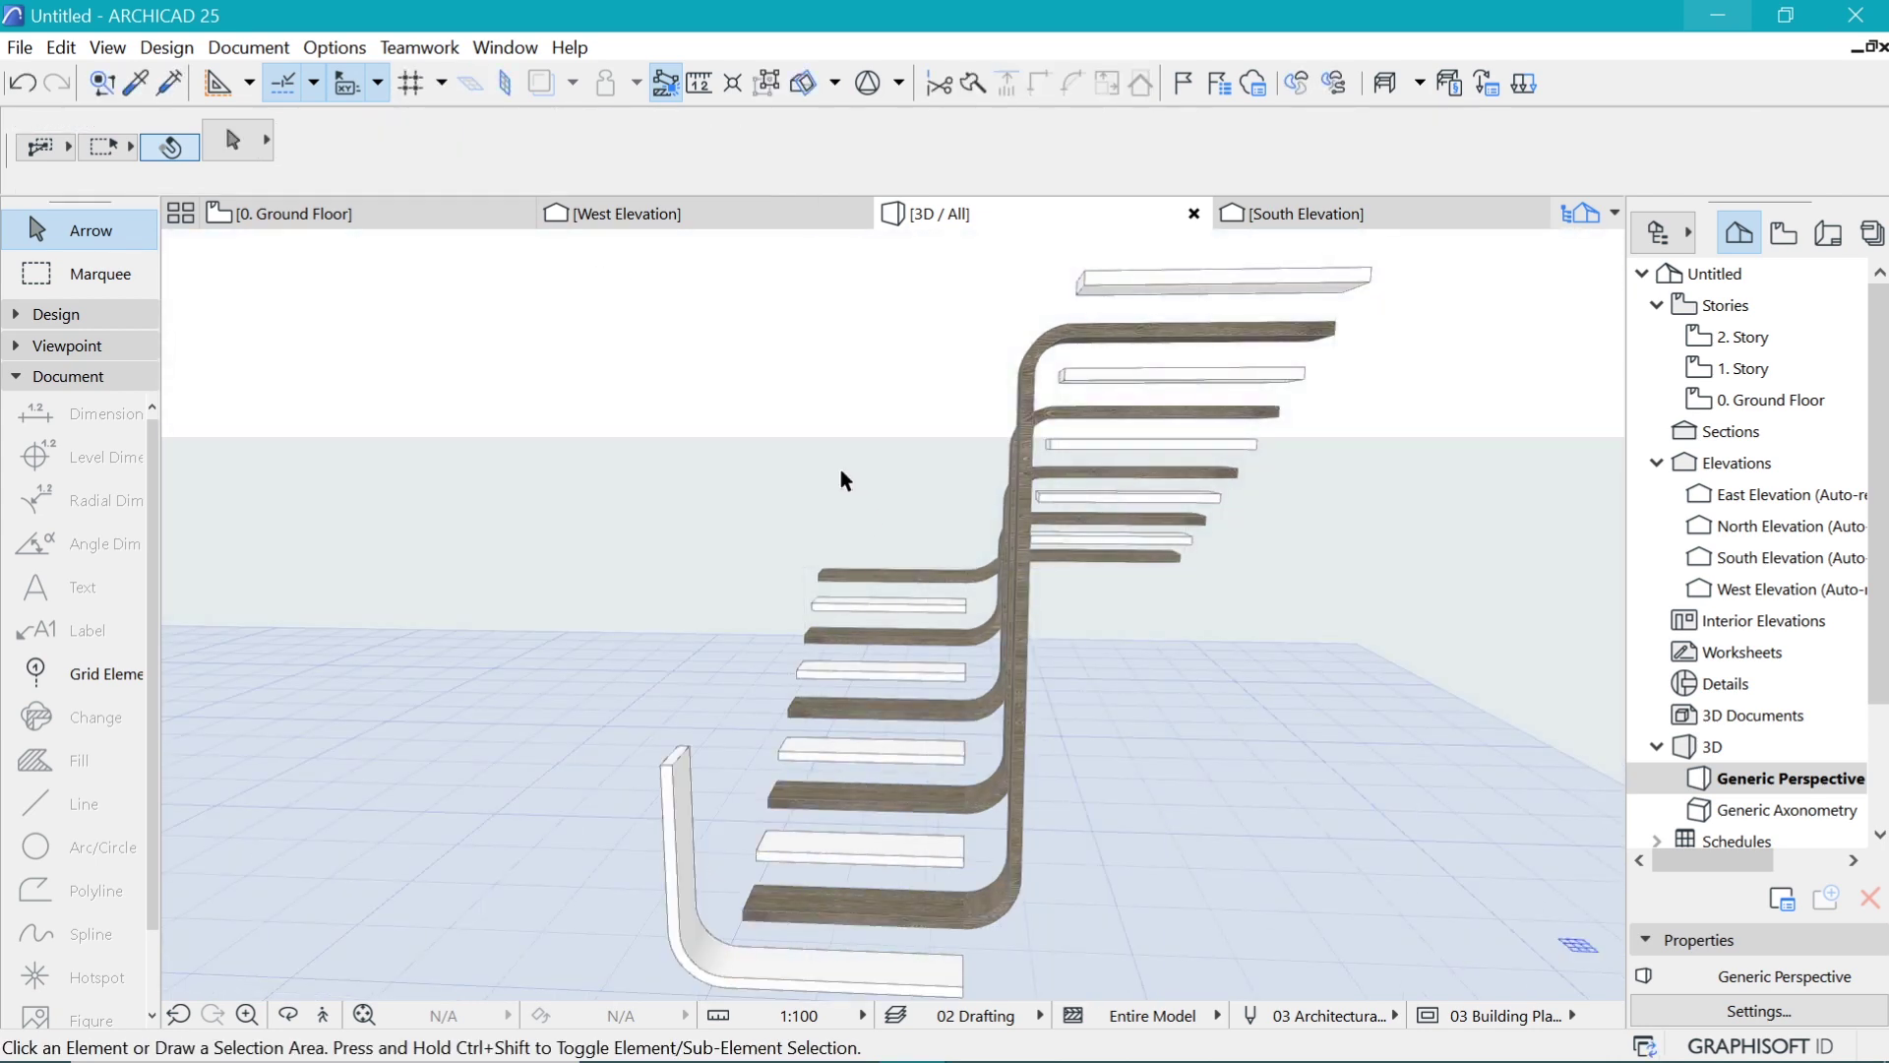
# Step: In the South Elevation, draw a 1000 mm vertical guide line upward from the point where the white shell's curve meets the tread's top
pyautogui.click(1299, 214)
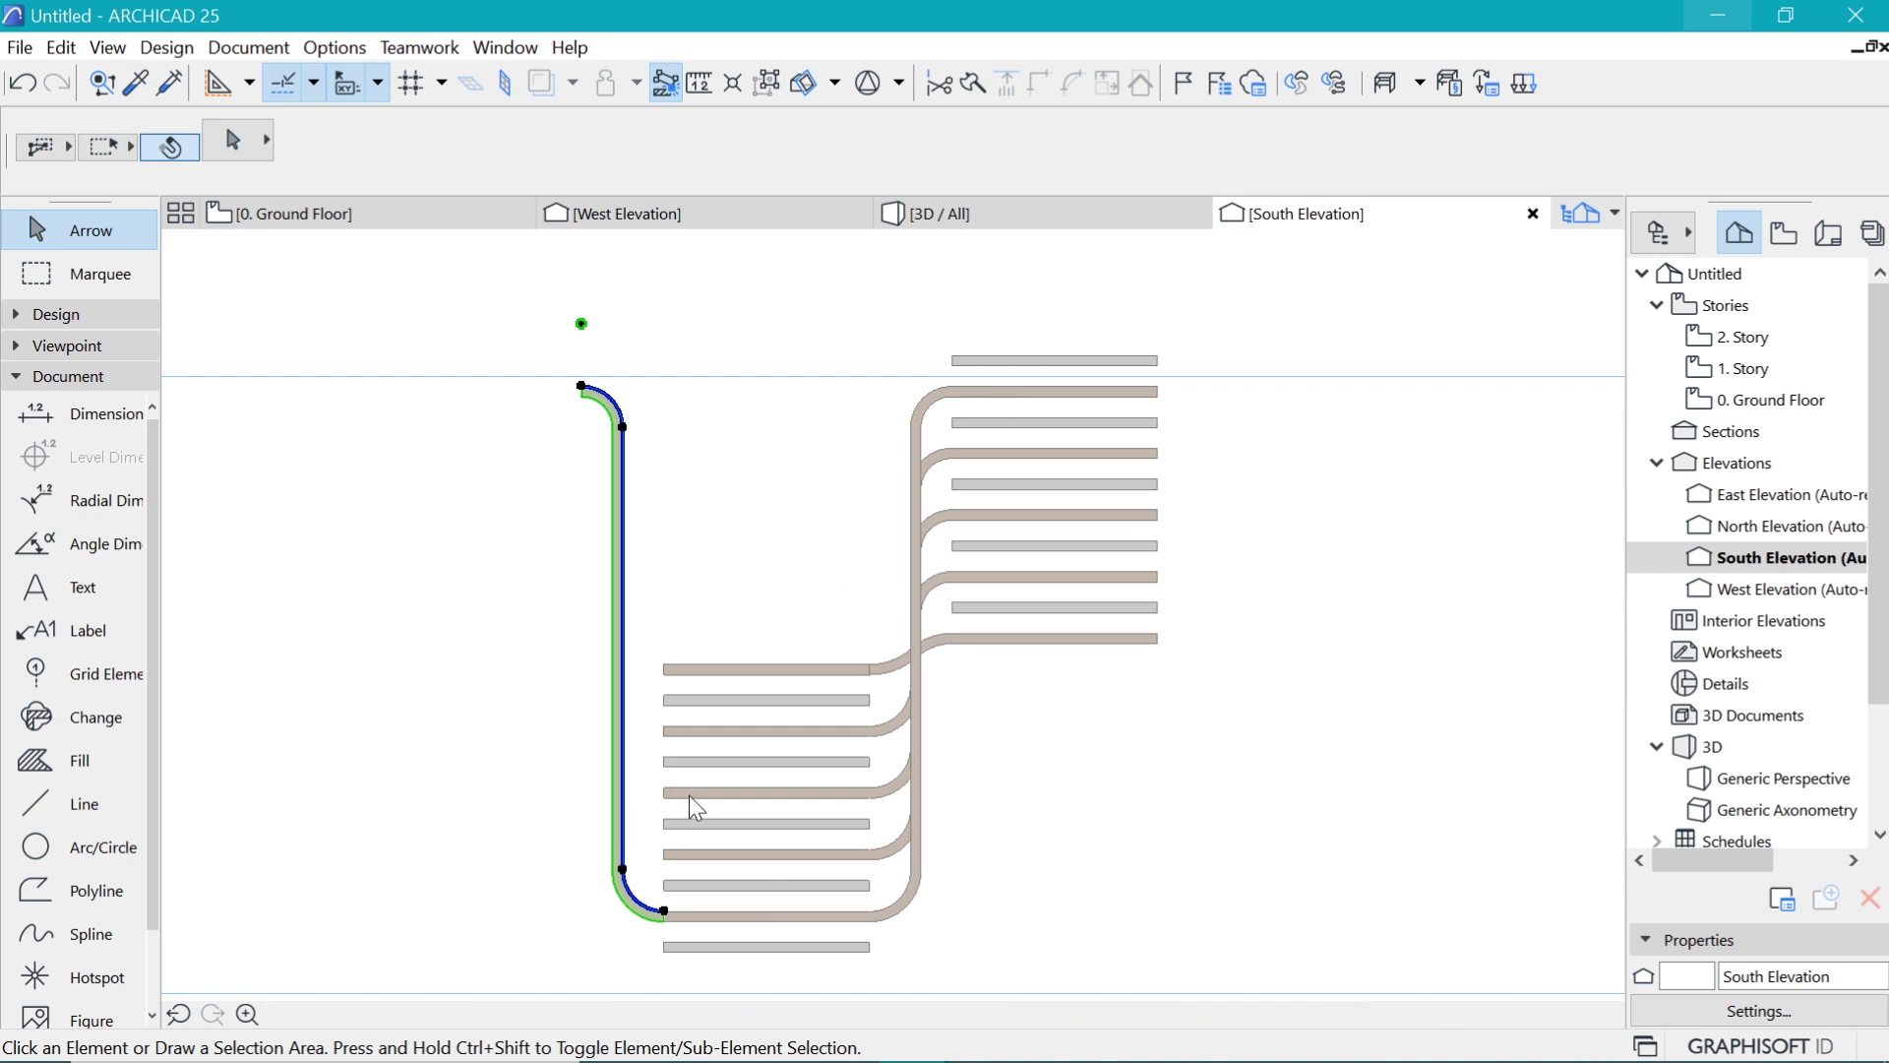
pyautogui.scroll(8, 590, 836)
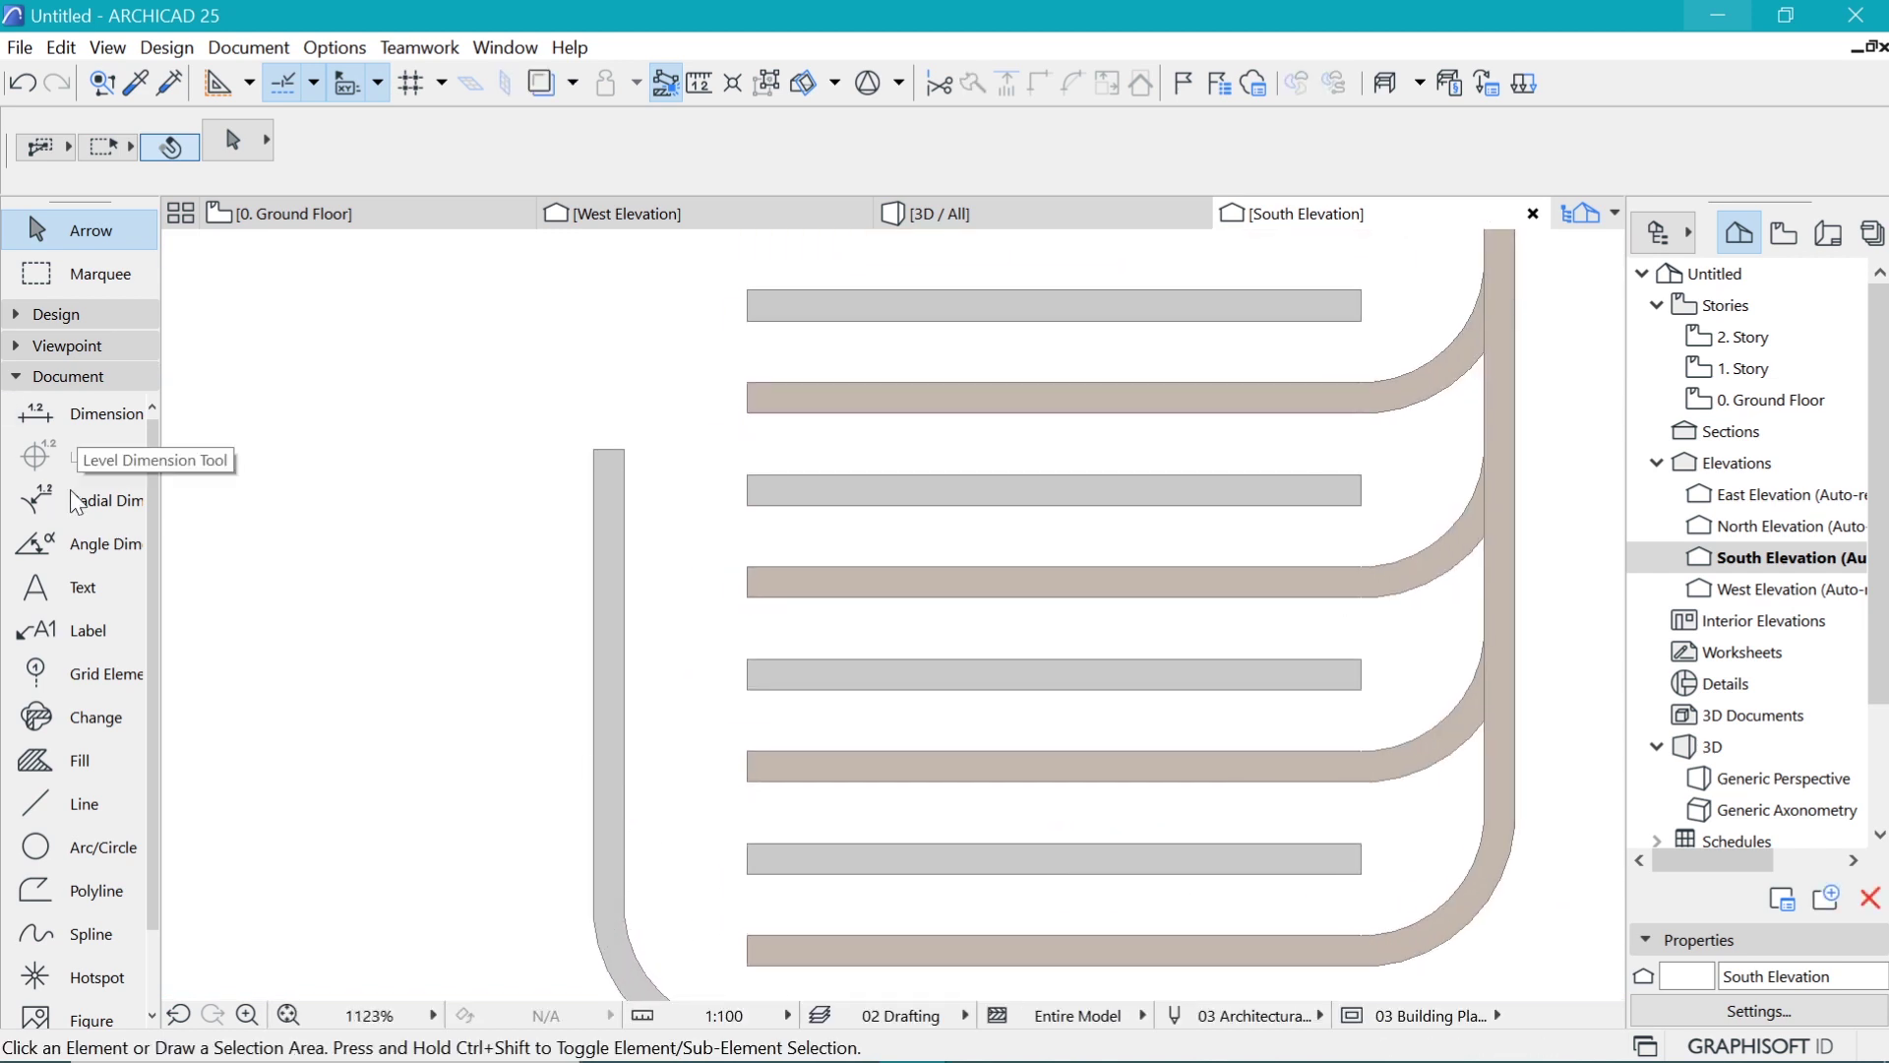
pyautogui.scroll(-1, 612, 571)
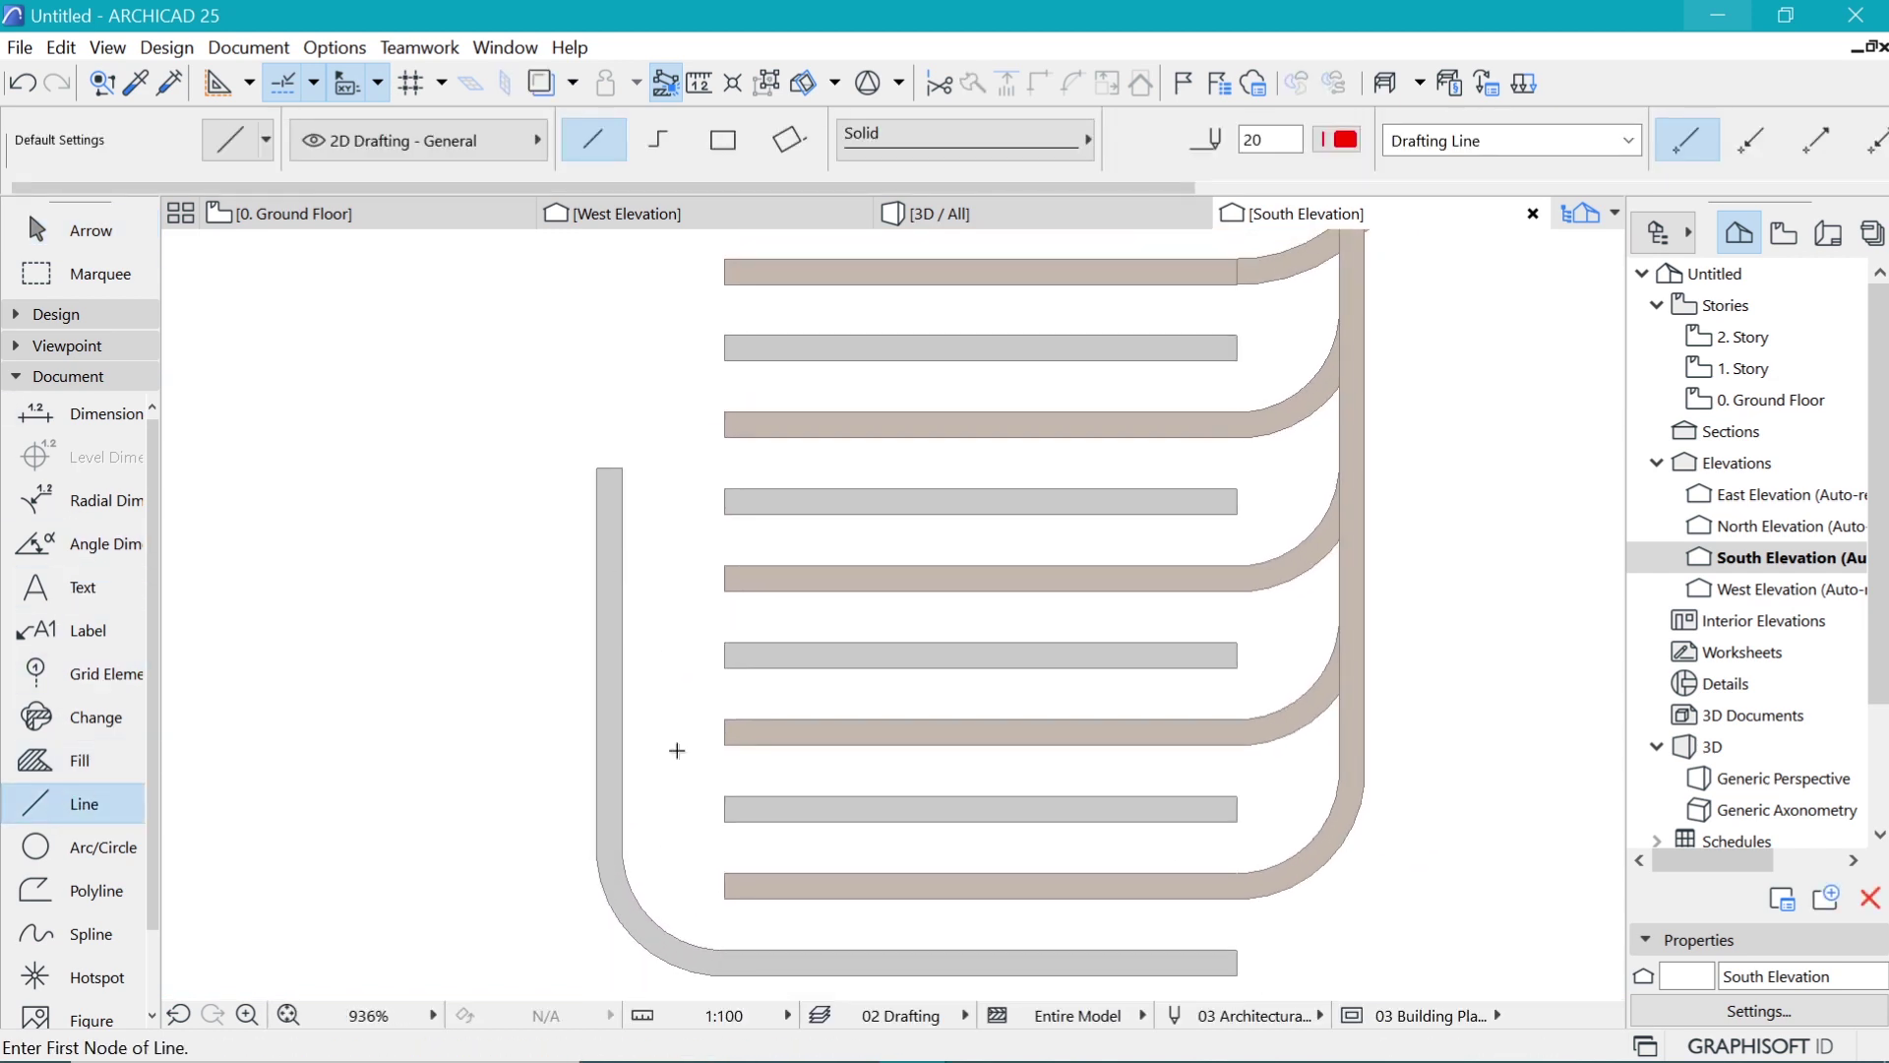
pyautogui.click(716, 949)
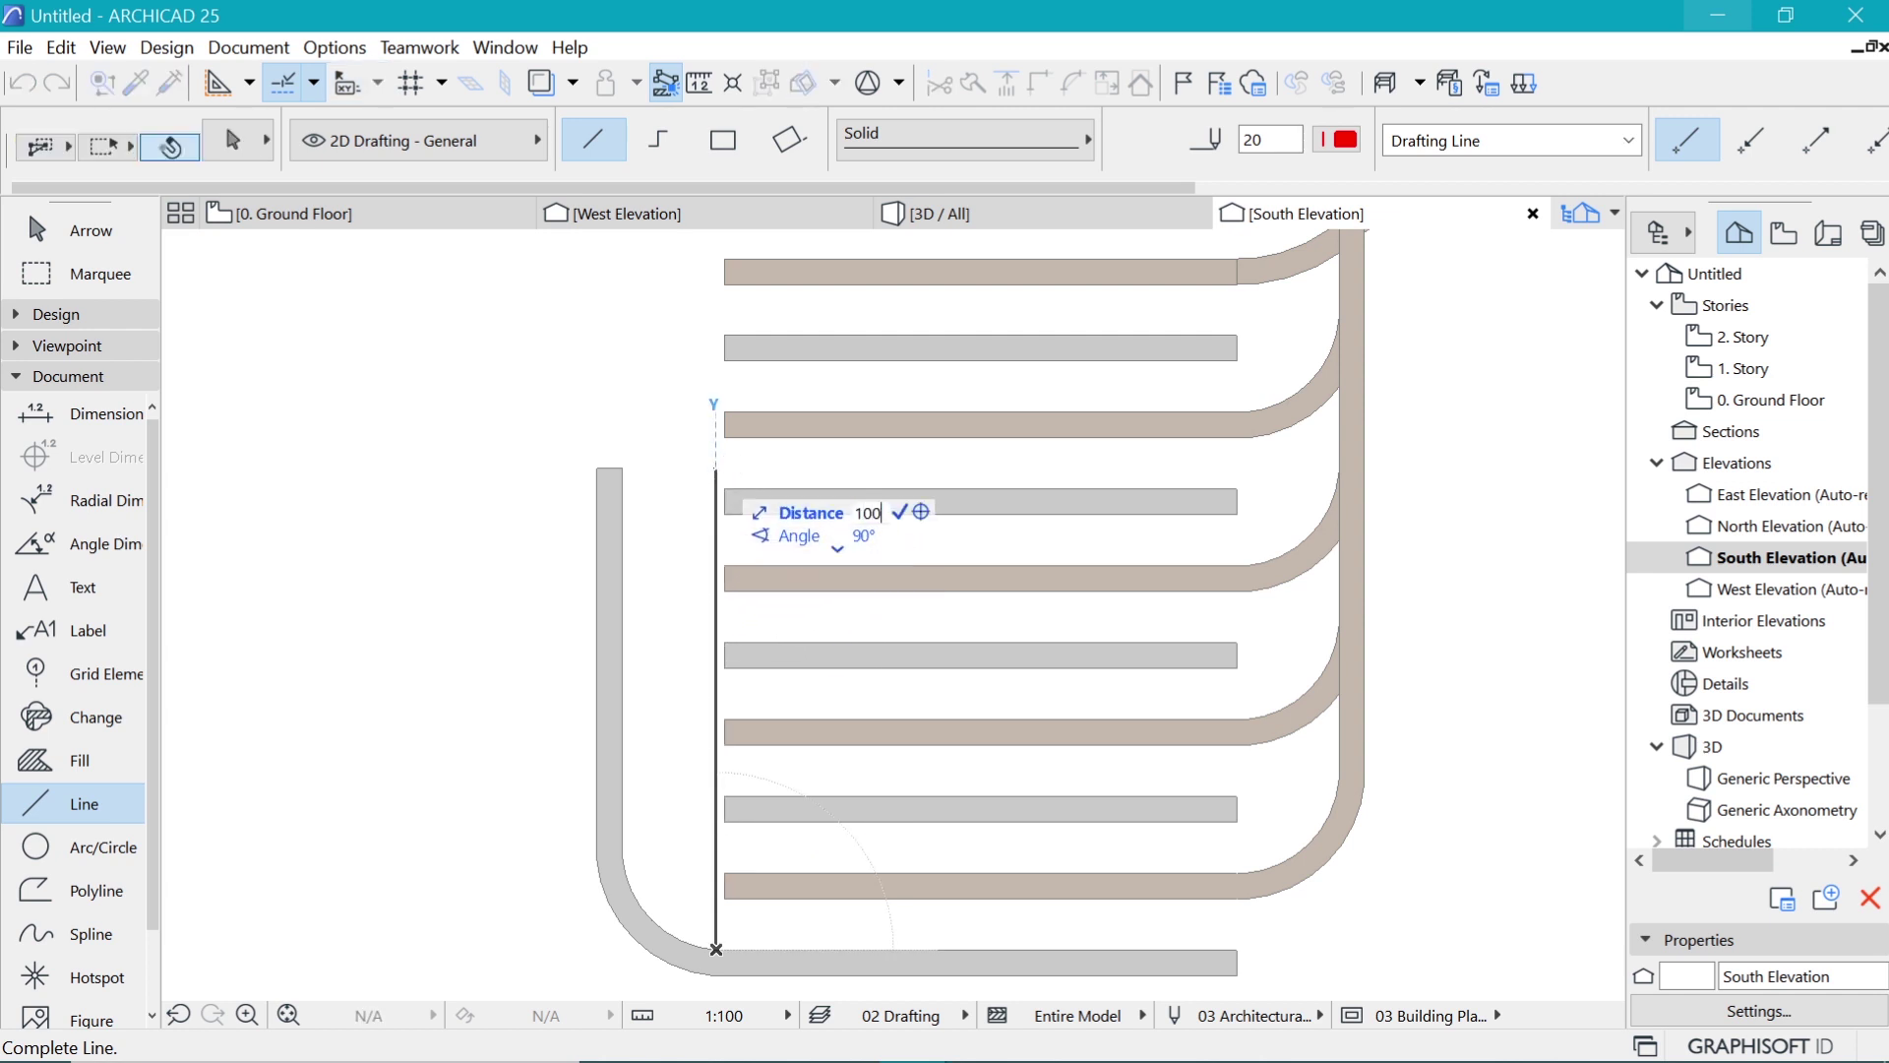
pyautogui.press('Return')
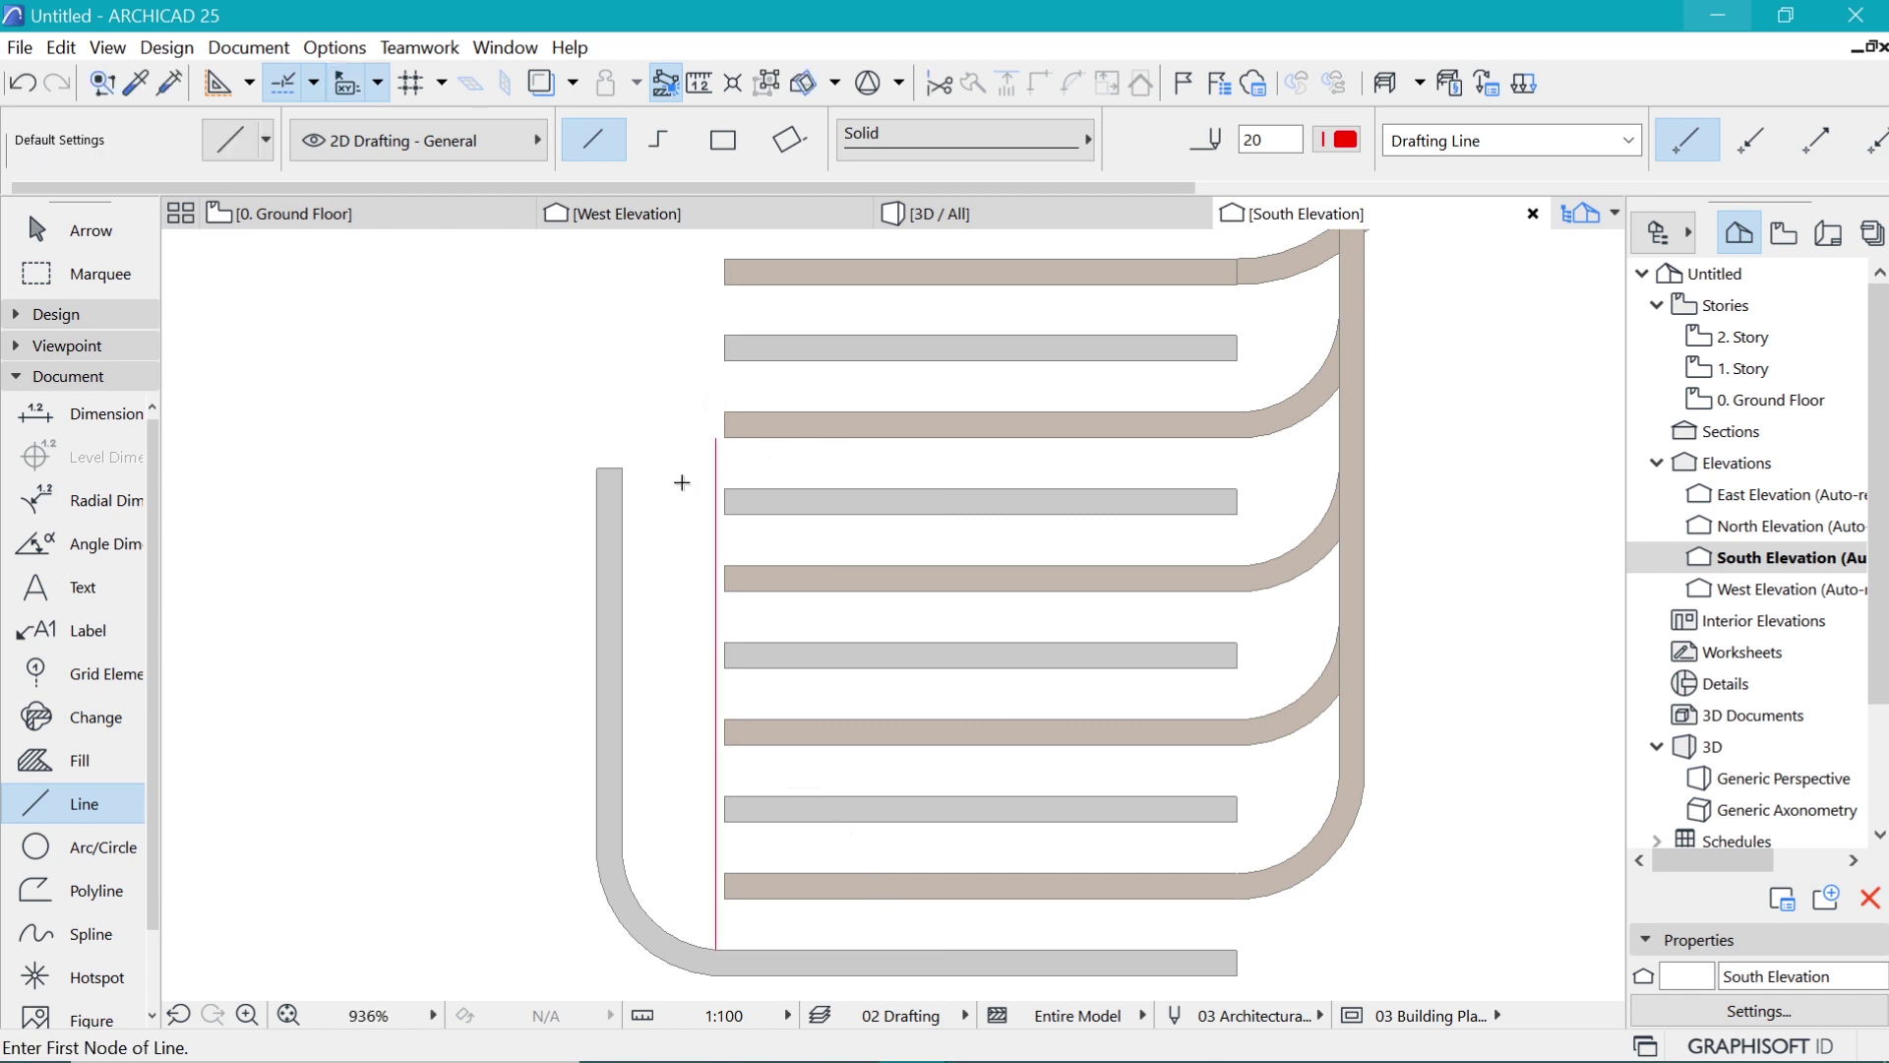
# Step: Move the vertical guide line horizontally onto the inner face of the white shell's upright
pyautogui.click(621, 468)
pyautogui.press('Escape')
pyautogui.press('Escape')
pyautogui.keyDown('shift'); pyautogui.click(716, 438); pyautogui.keyUp('shift')
pyautogui.click(715, 438)
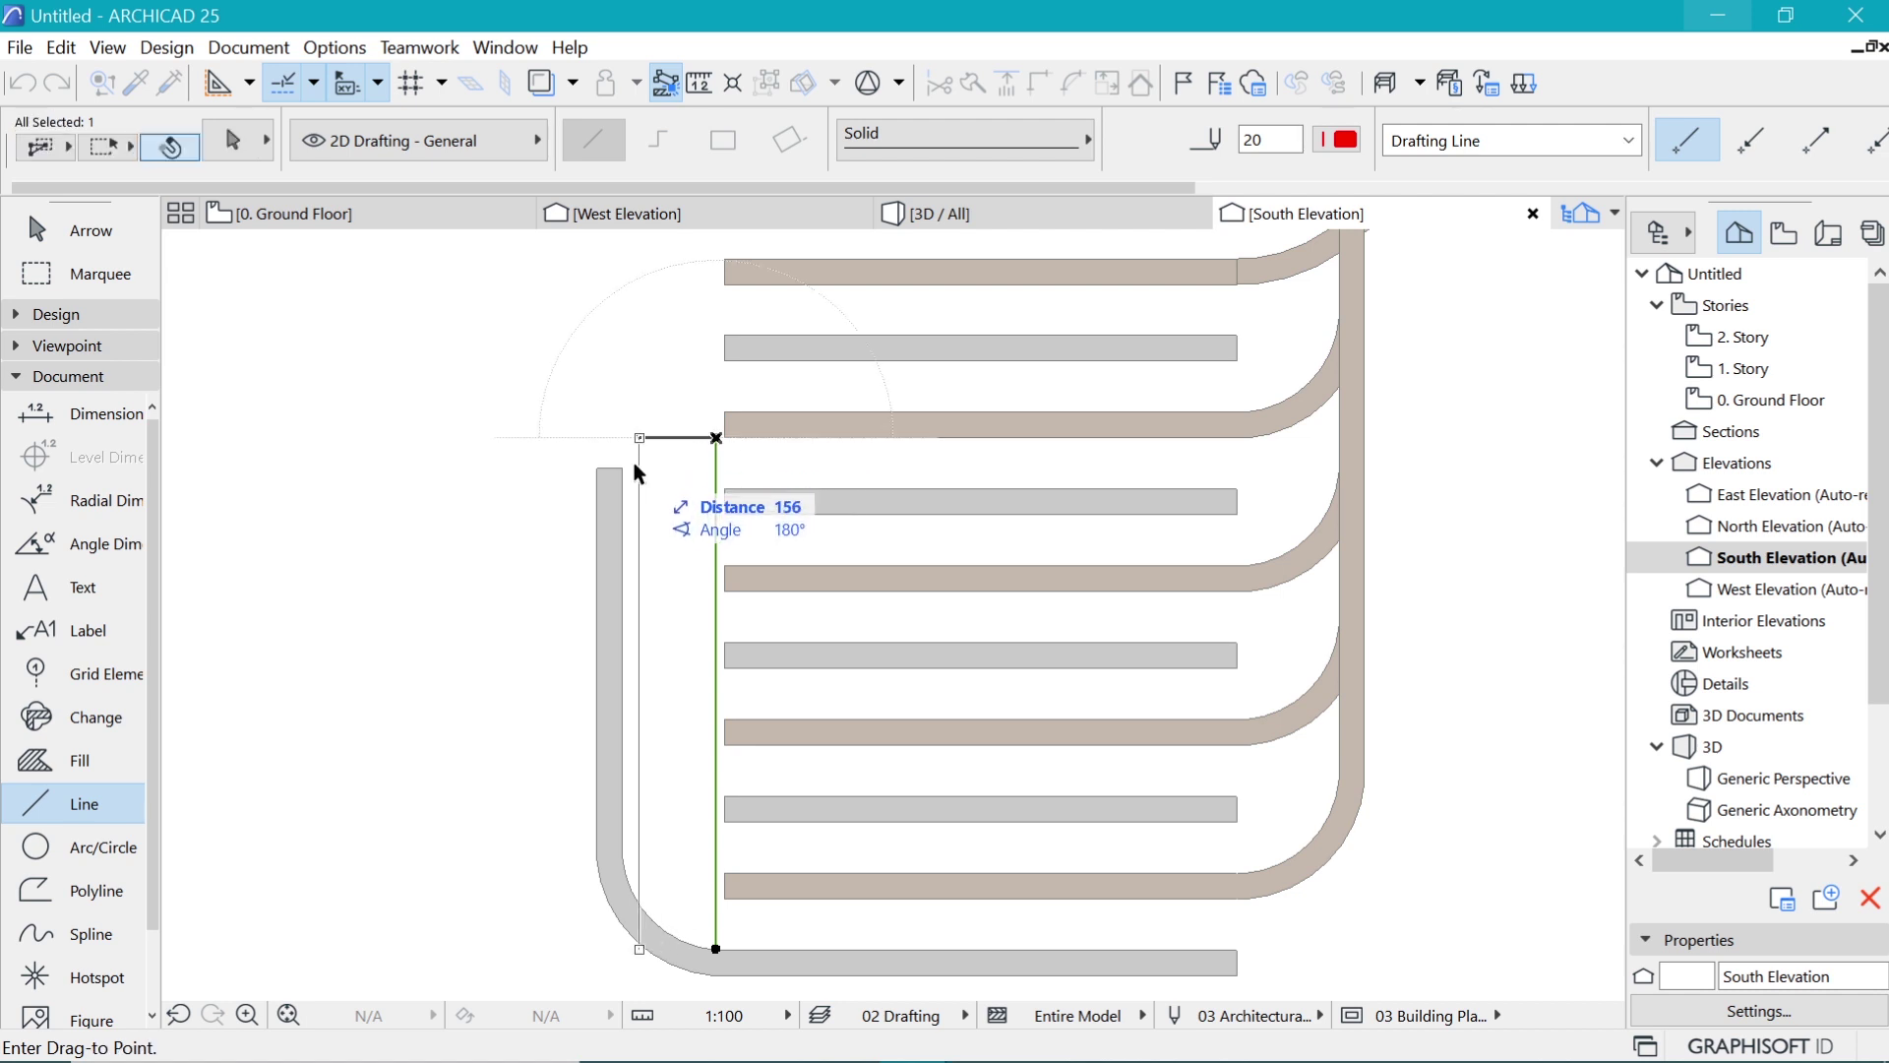
pyautogui.click(624, 472)
# Step: Extend the top node of the white shell's upright to the upper end of the guide line
pyautogui.scroll(3, 607, 471)
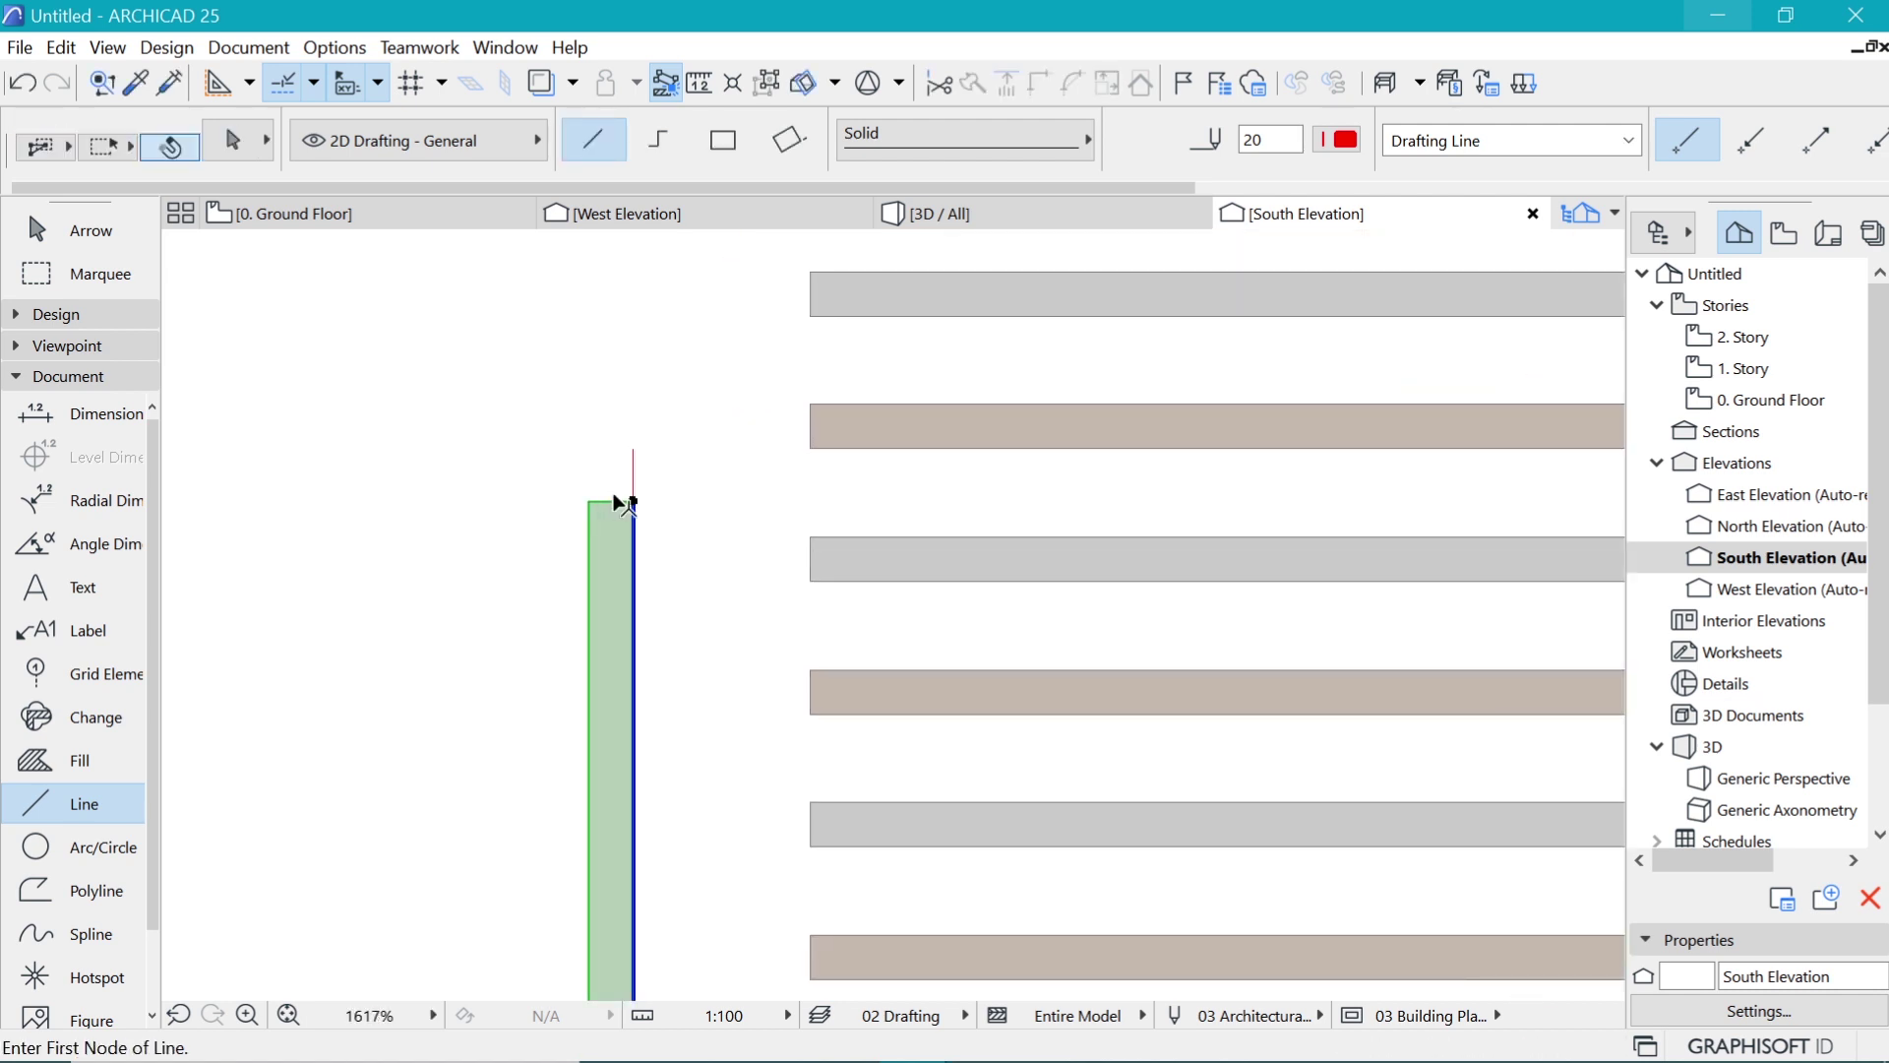
pyautogui.keyDown('shift'); pyautogui.click(632, 501); pyautogui.keyUp('shift')
pyautogui.click(632, 501)
pyautogui.click(633, 447)
# Step: In the 3D view, set up a drag multiplication of the white shell using the Distribute method with 4 copies
pyautogui.press('F3')
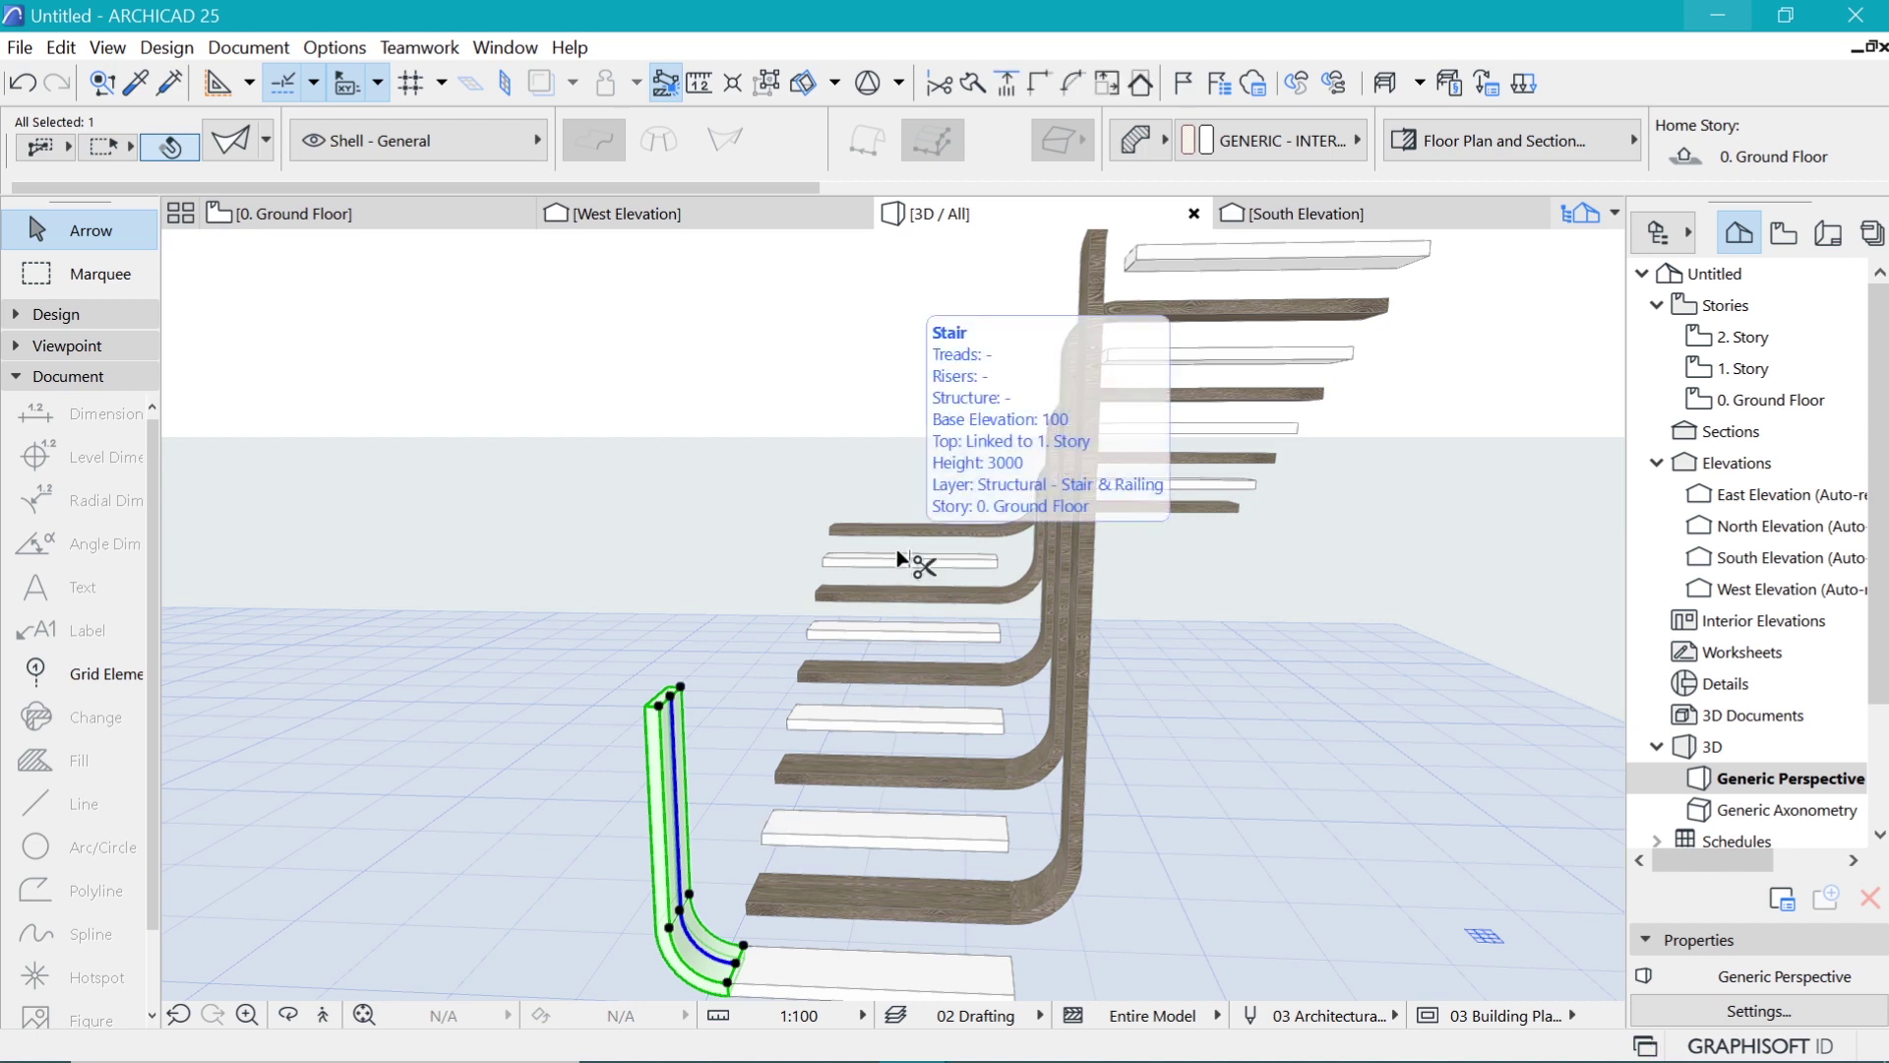
pyautogui.hotkey('ctrl', 'u')
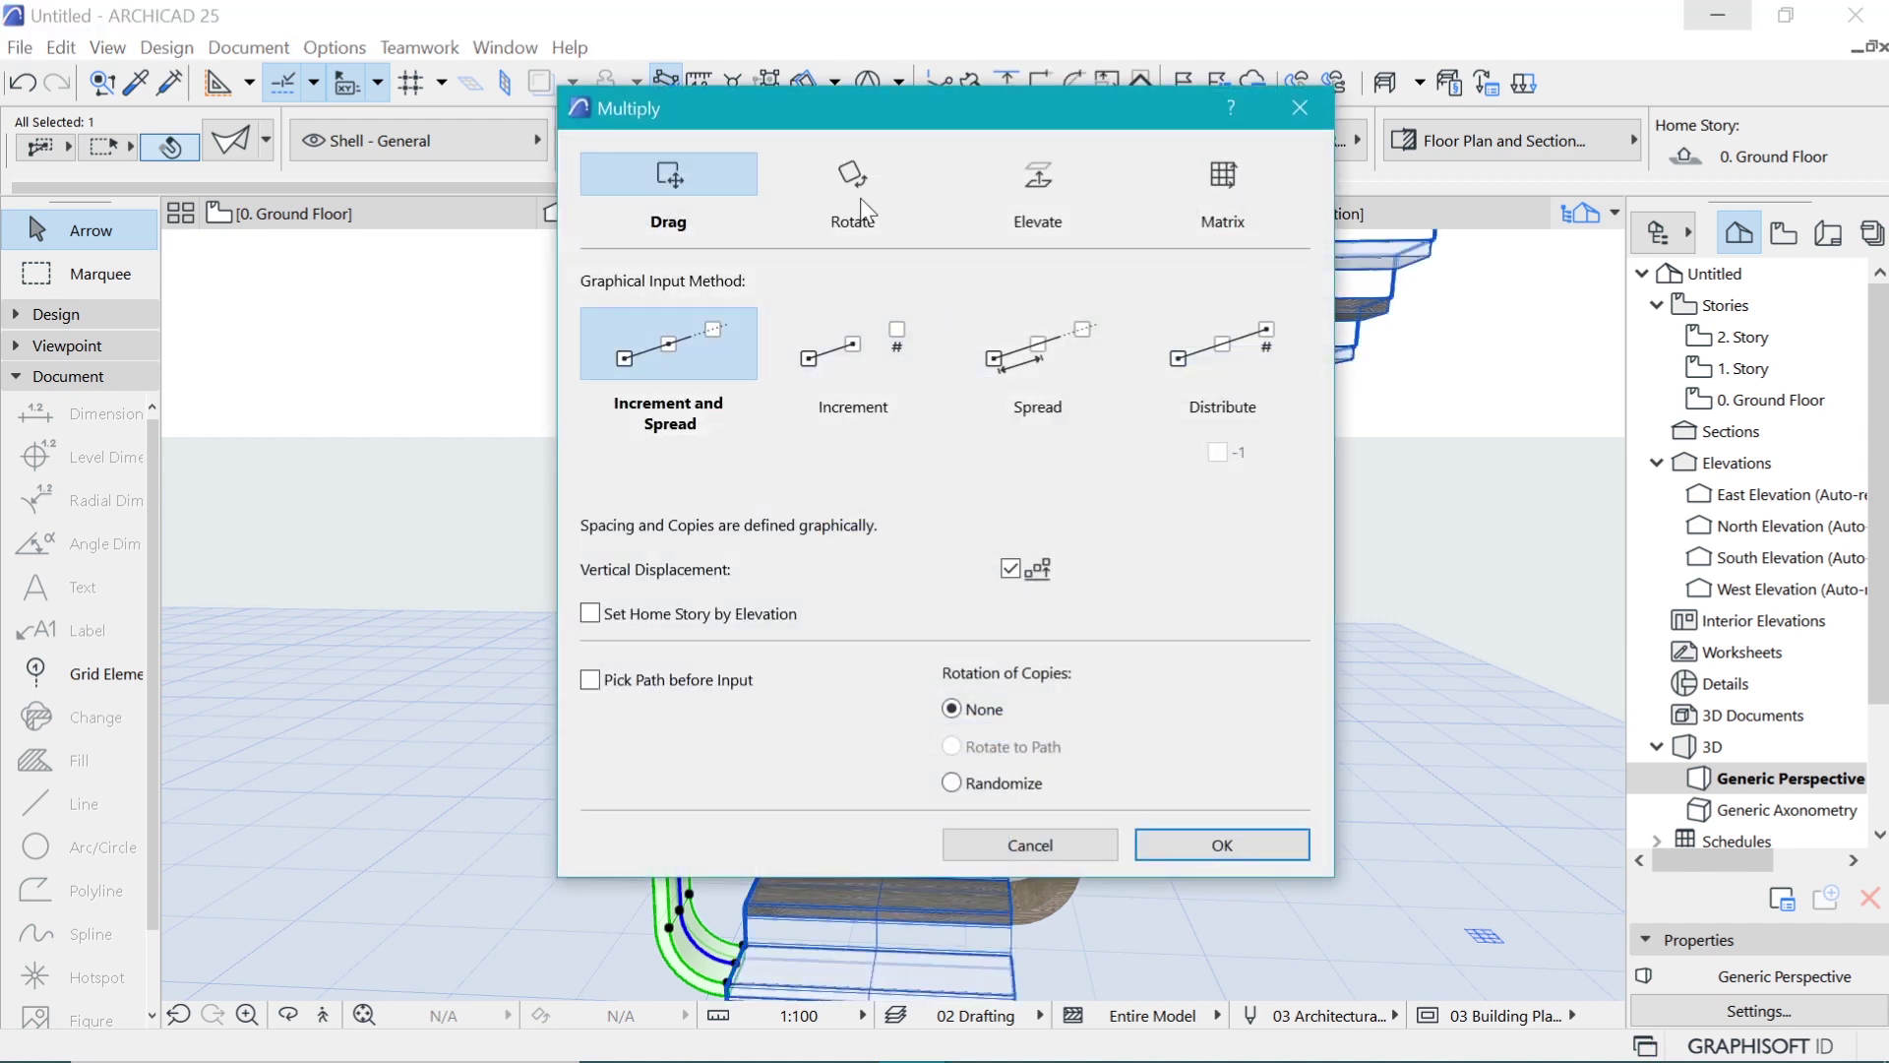
pyautogui.click(1186, 364)
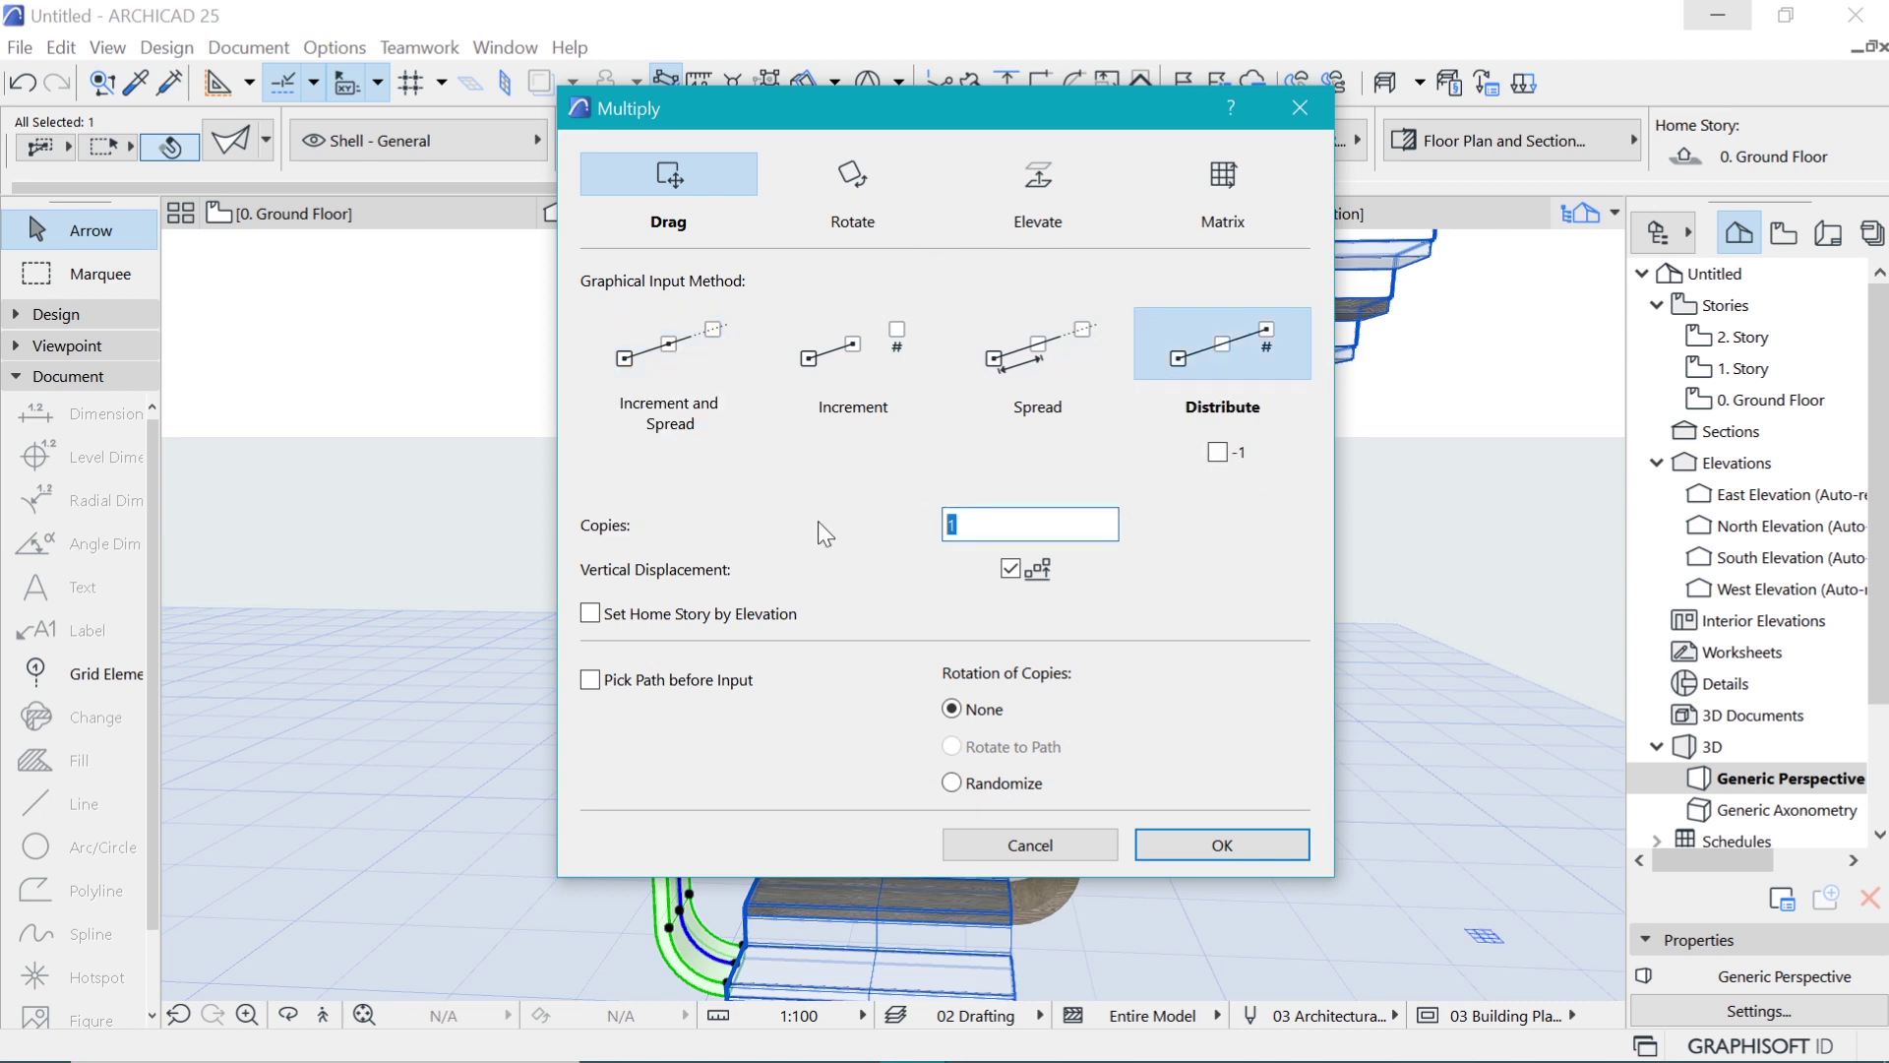
pyautogui.write('4')
pyautogui.click(1263, 843)
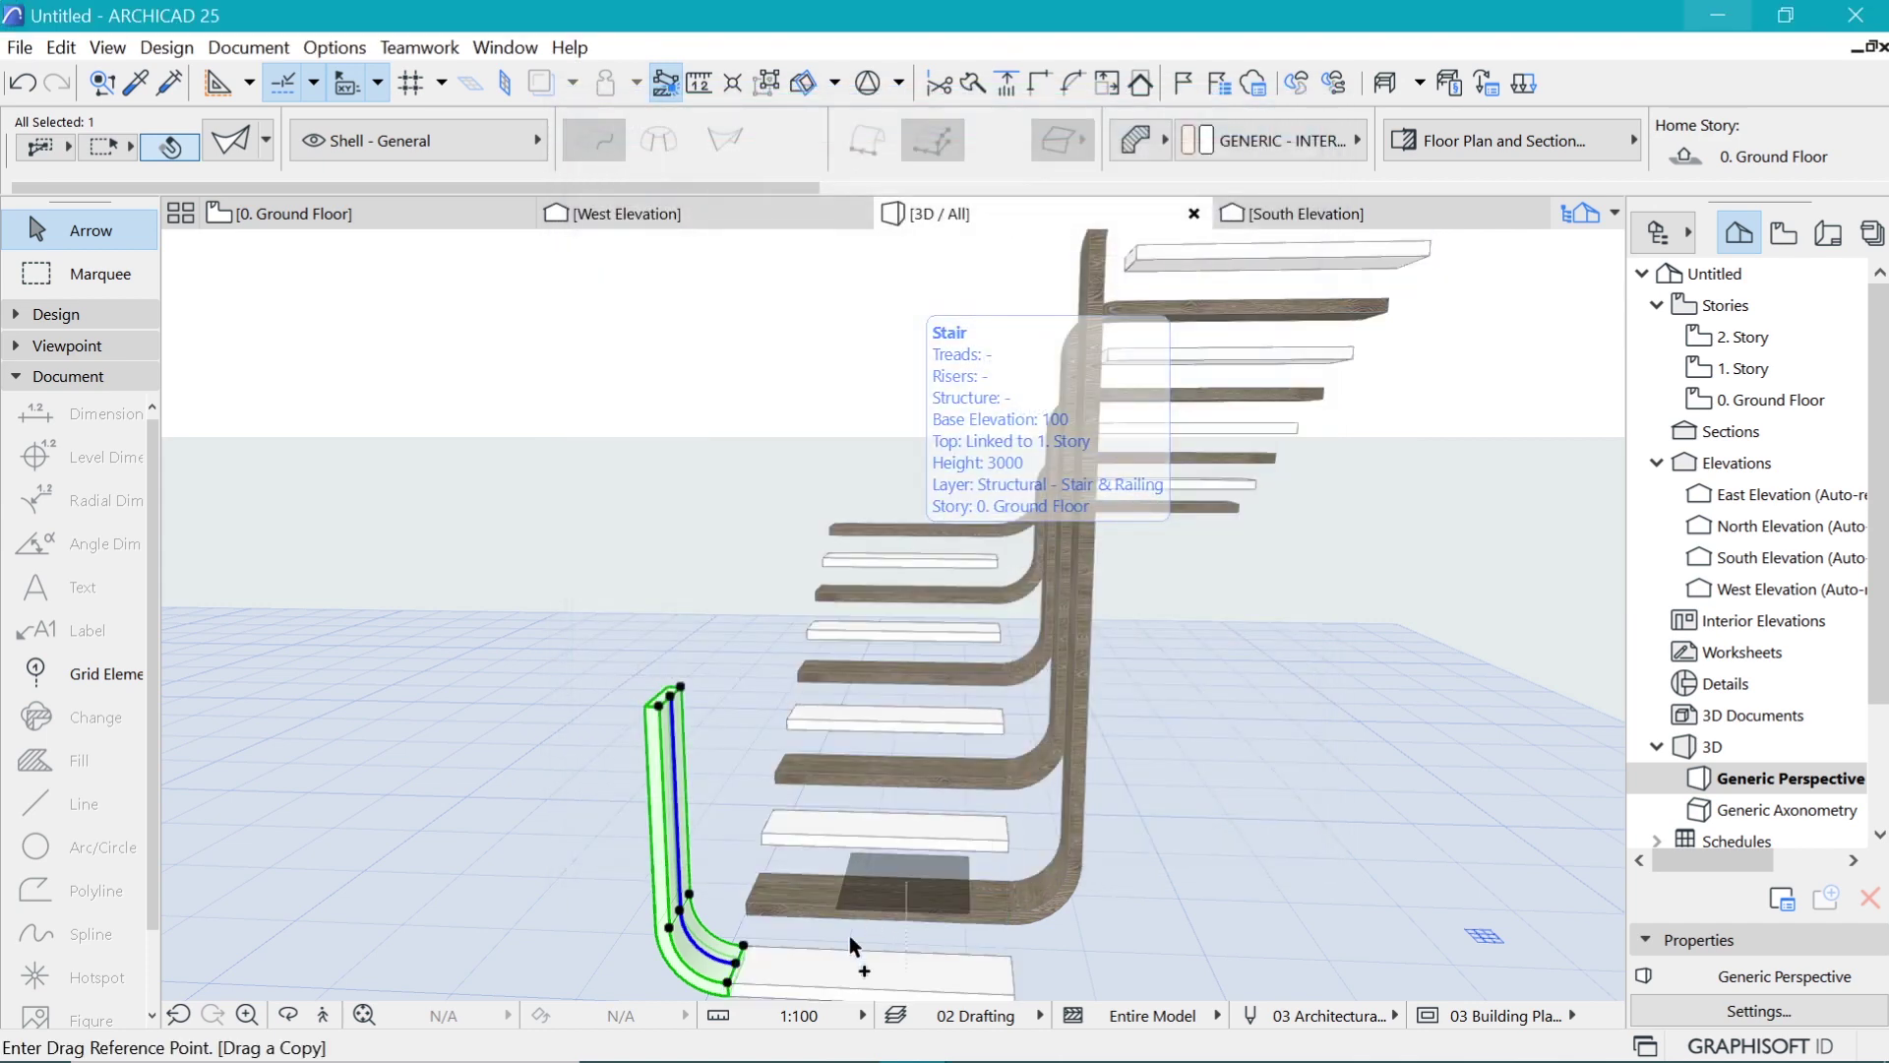
# Step: Distribute the shell copies along the lower flight, from the lowest white tread's corner to the matching corner of the highest white tread
pyautogui.click(745, 907)
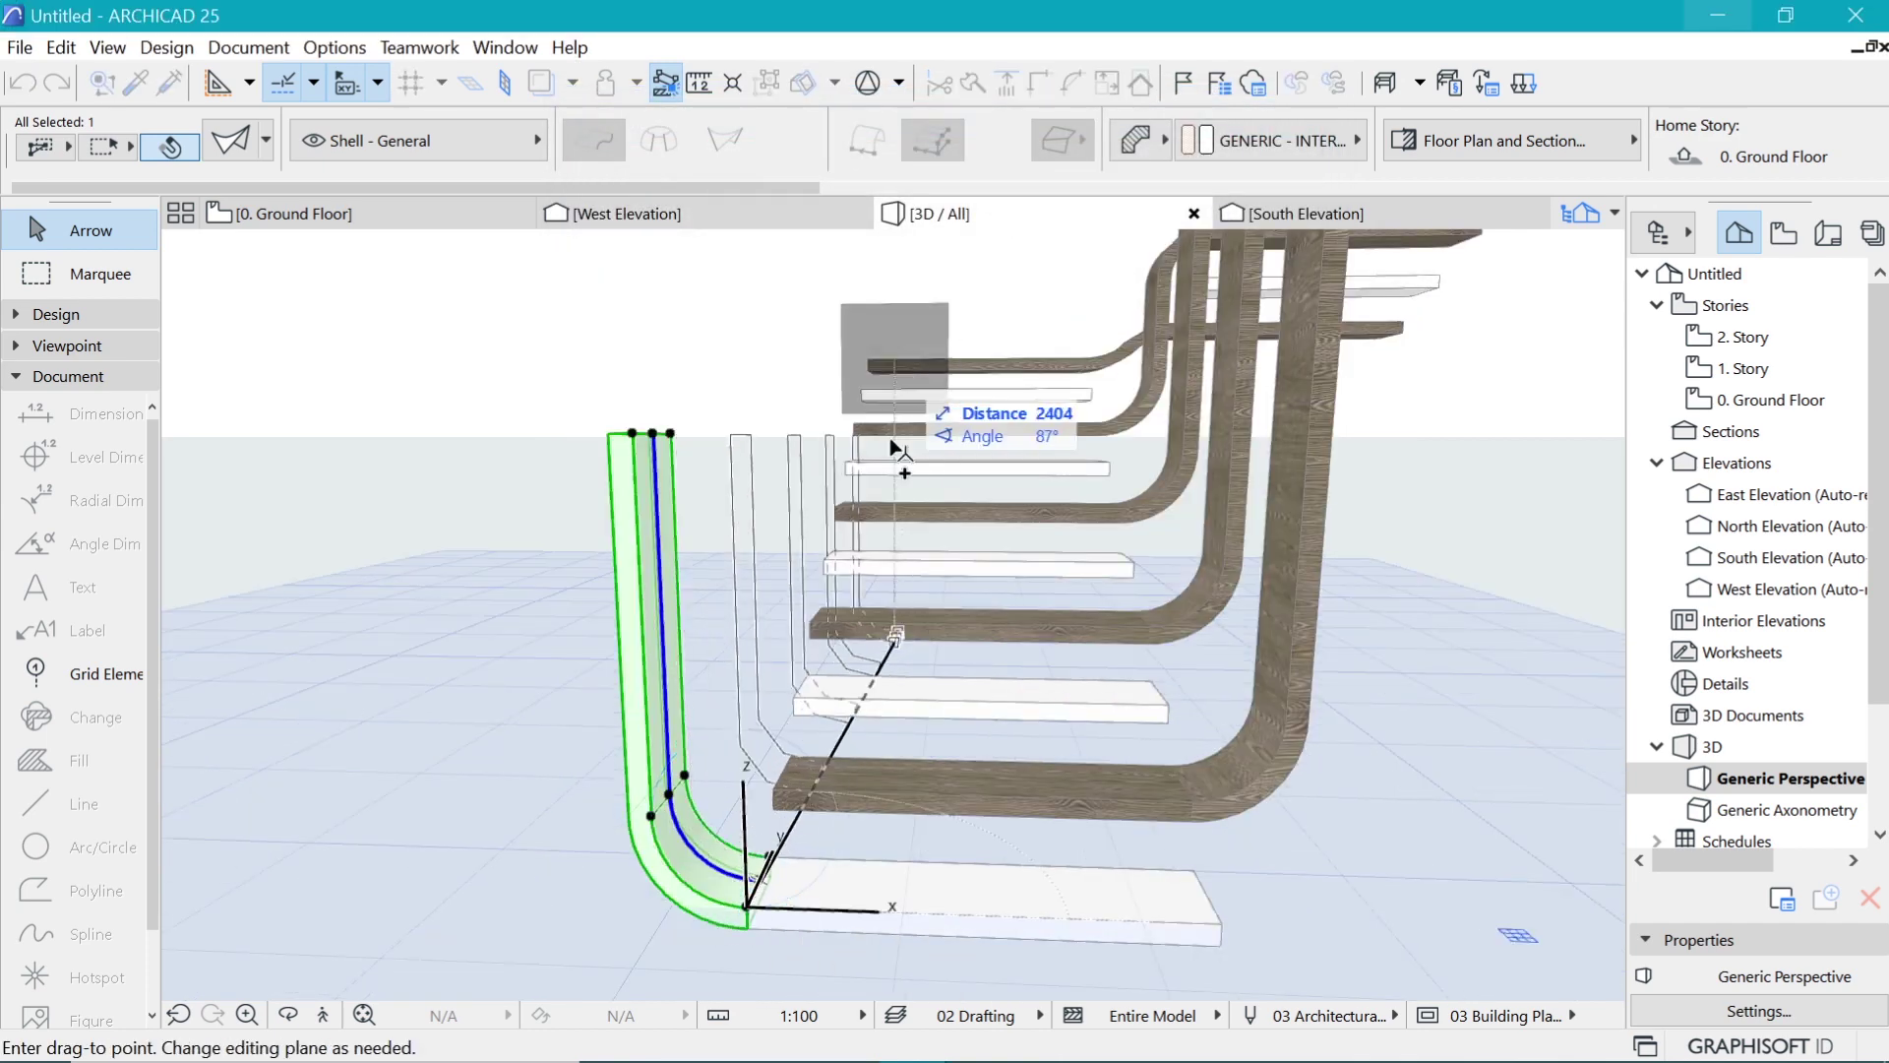
pyautogui.click(865, 595)
pyautogui.scroll(3, 866, 472)
pyautogui.scroll(1, 865, 473)
pyautogui.moveTo(866, 472); pyautogui.dragTo(1256, 822, button='middle')
pyautogui.scroll(-5, 1269, 787)
pyautogui.keyDown('shift'); pyautogui.moveTo(1282, 755); pyautogui.dragTo(1343, 929, button='middle'); pyautogui.keyUp('shift')
pyautogui.scroll(2, 1092, 752)
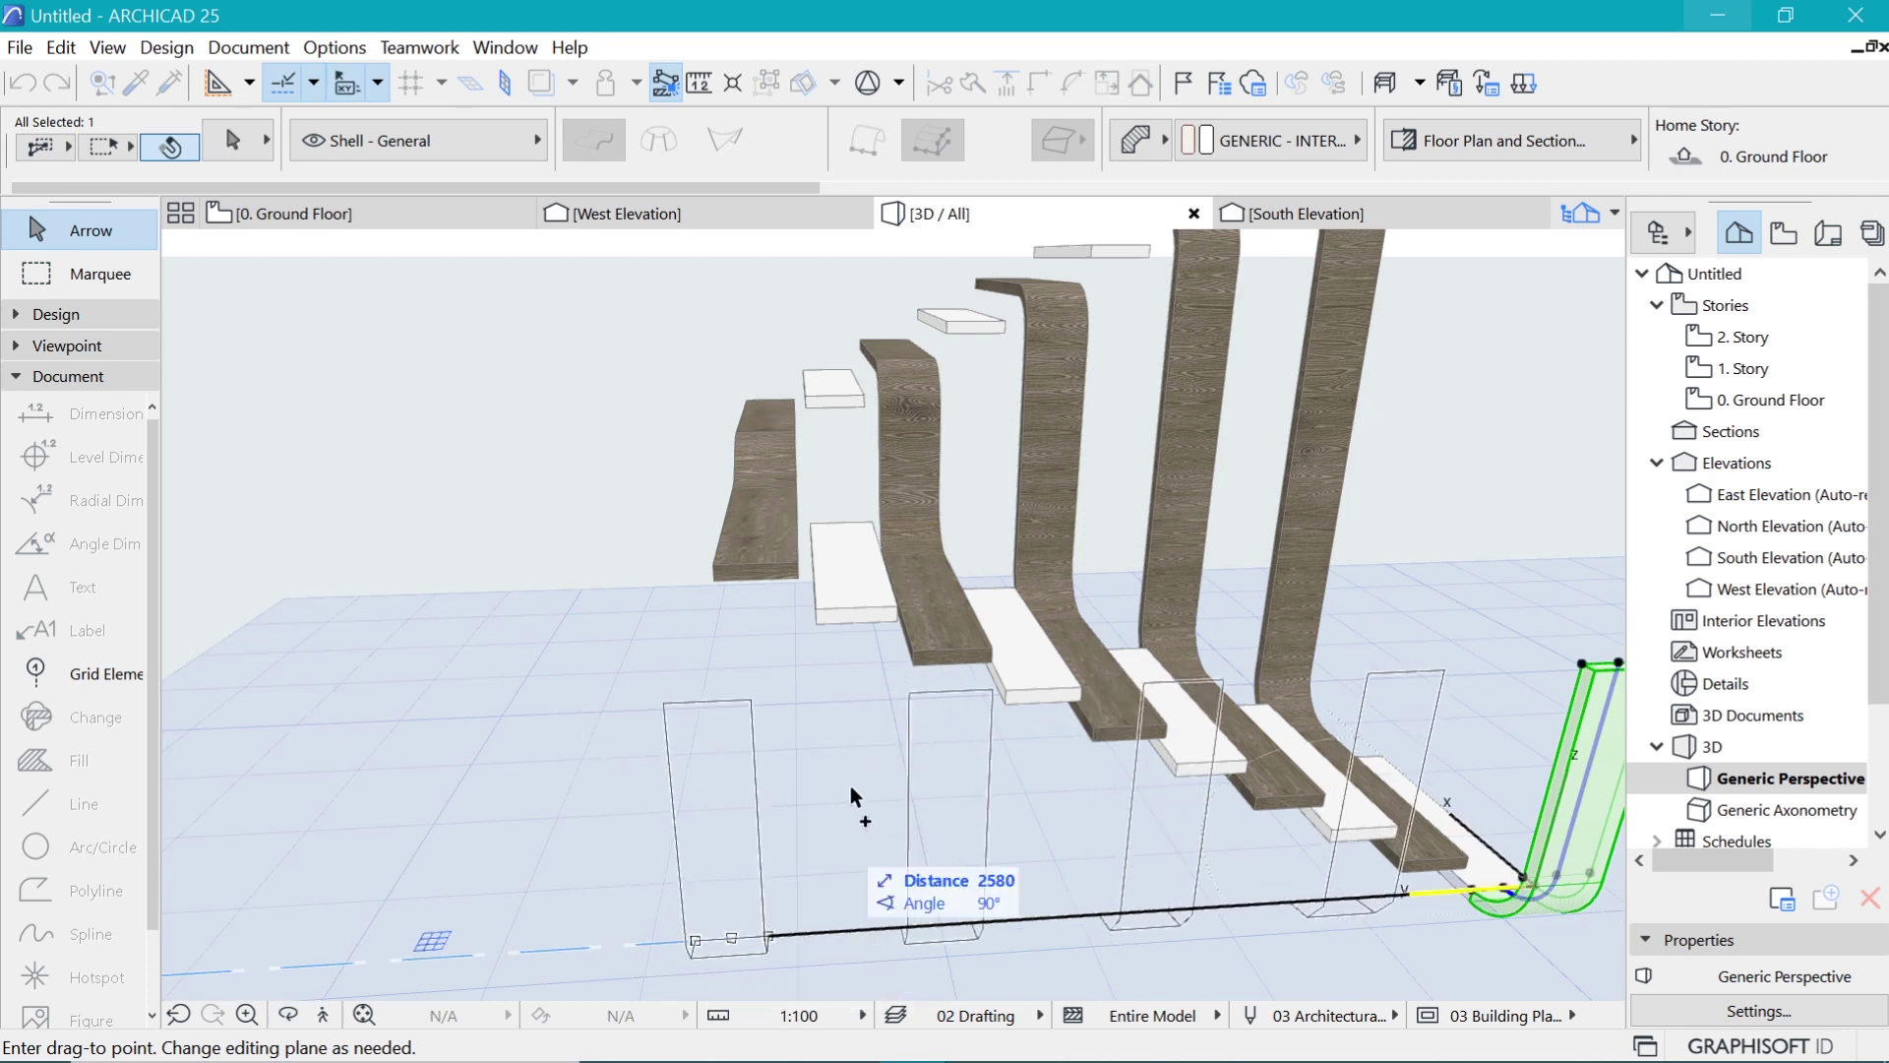
pyautogui.click(897, 607)
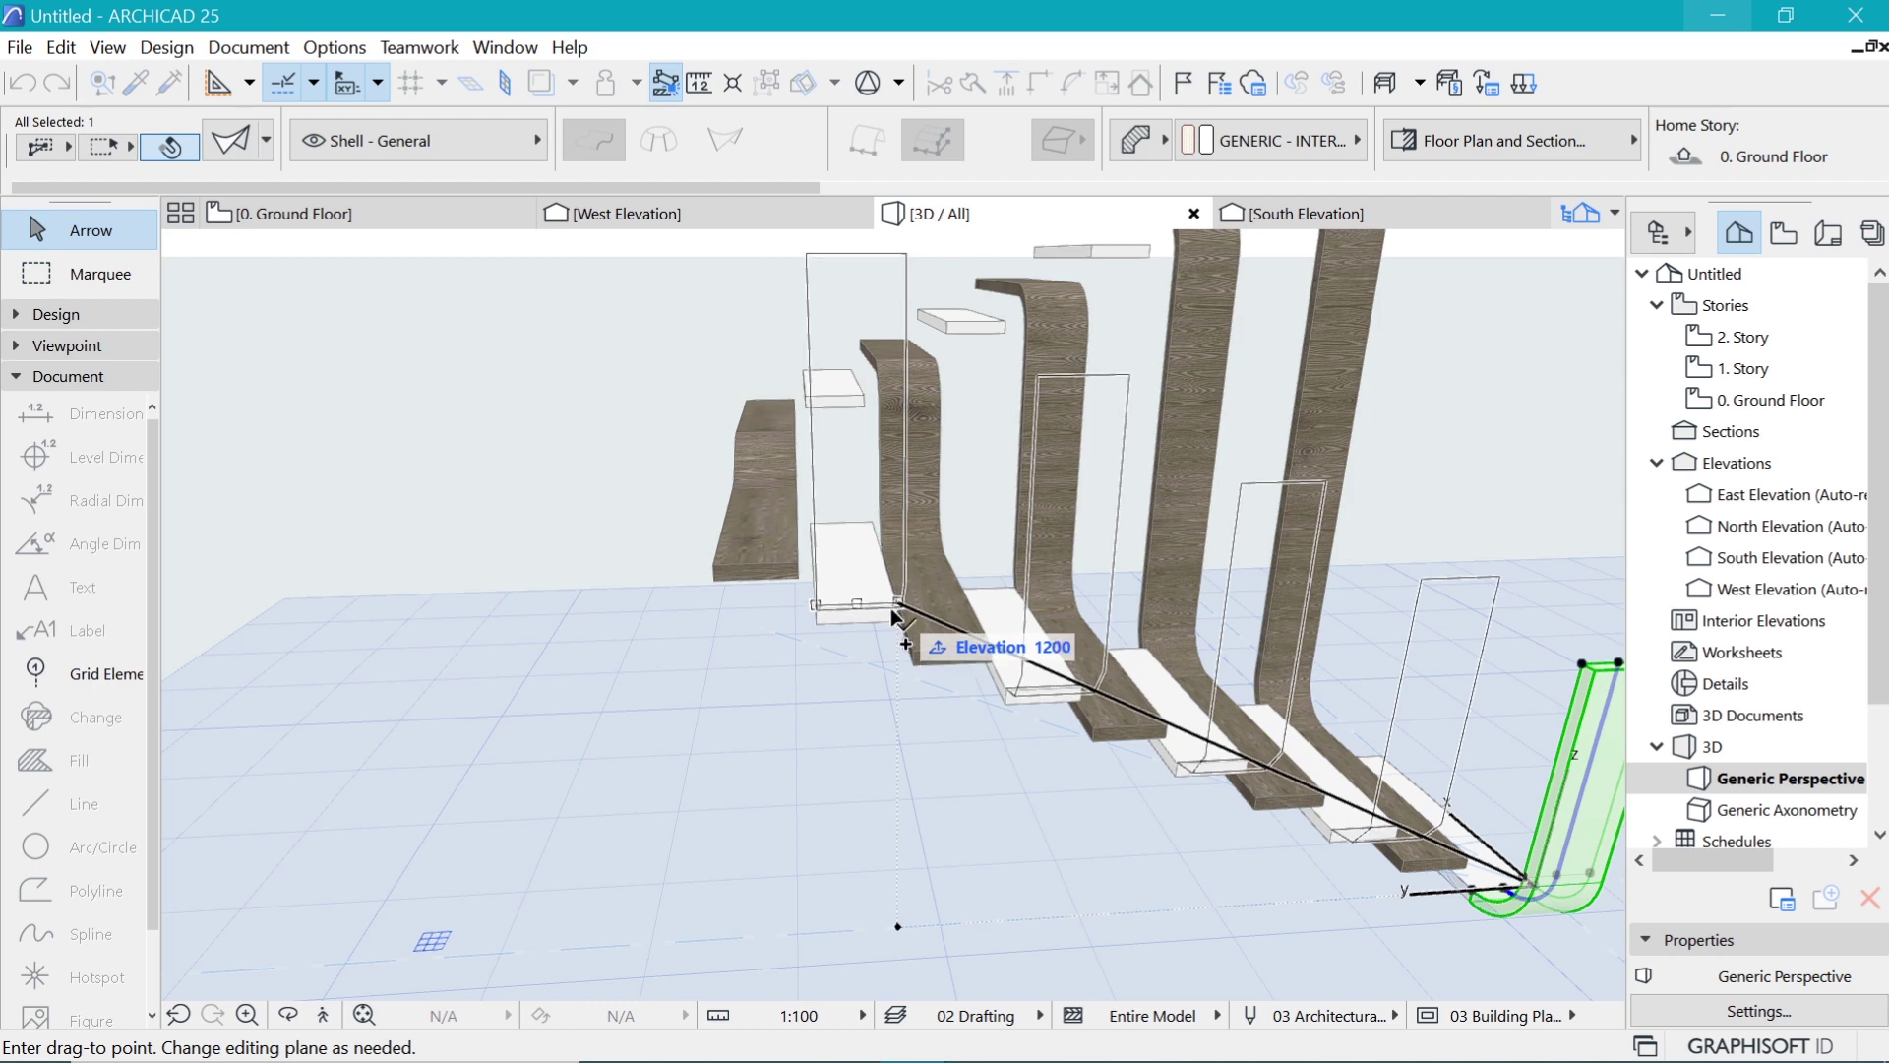
pyautogui.click(898, 610)
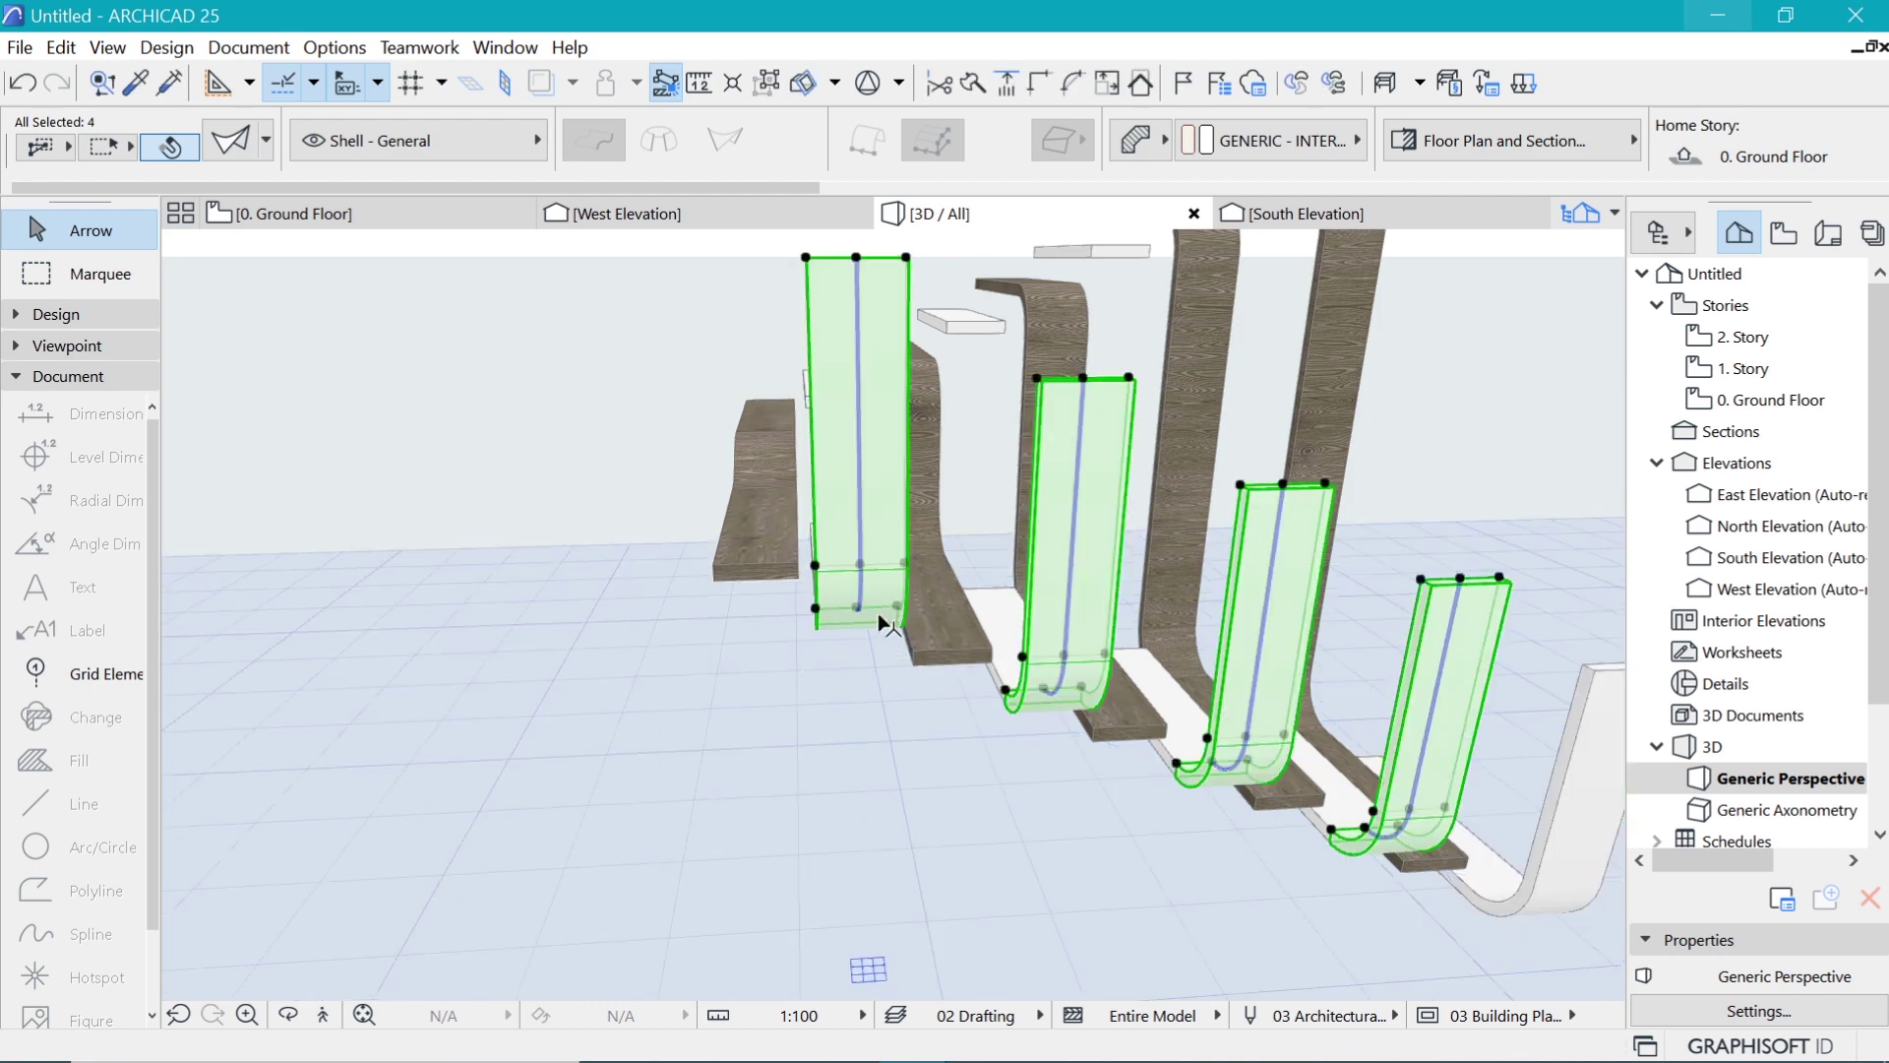
# Step: Drag a copy of the lowest white shell from its tread-end corner to the matching corner of the upper flight's lowest white tread
pyautogui.keyDown('shift'); pyautogui.moveTo(1226, 632); pyautogui.dragTo(1184, 806, button='middle'); pyautogui.keyUp('shift')
pyautogui.click(1166, 802)
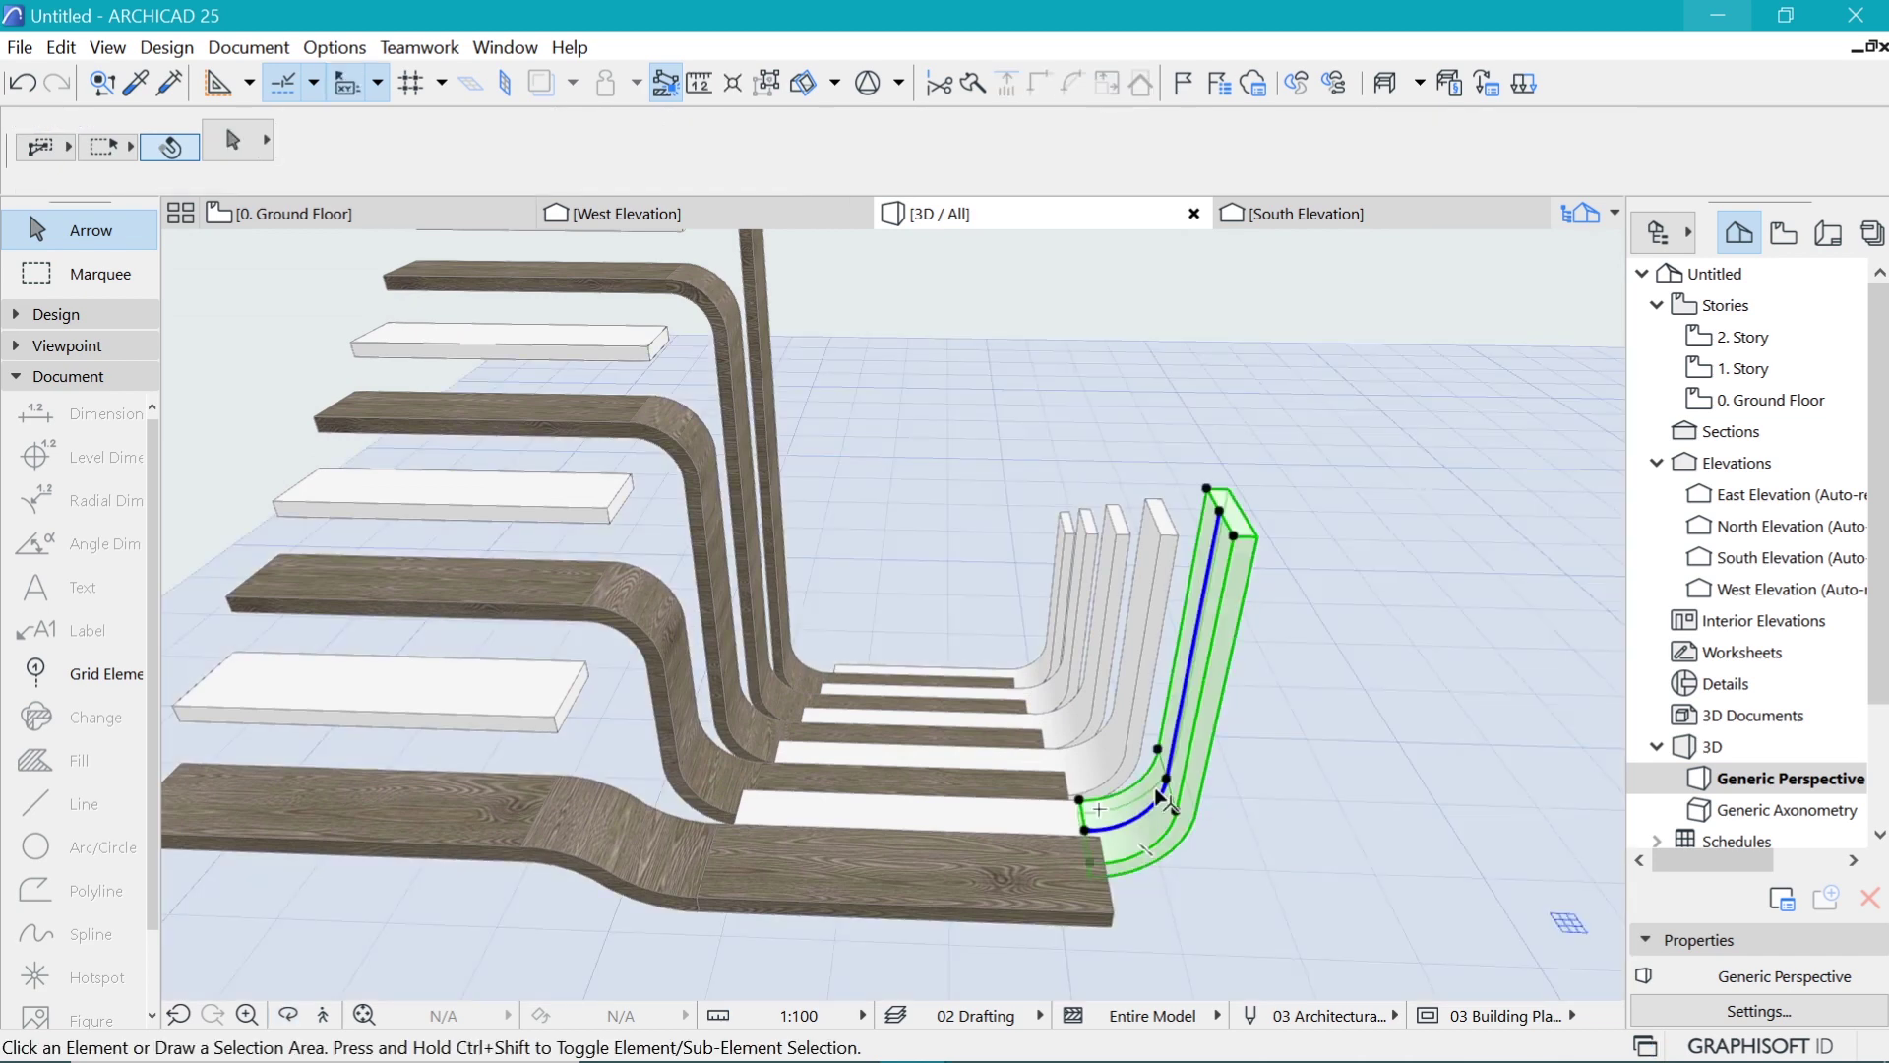
pyautogui.click(1099, 865)
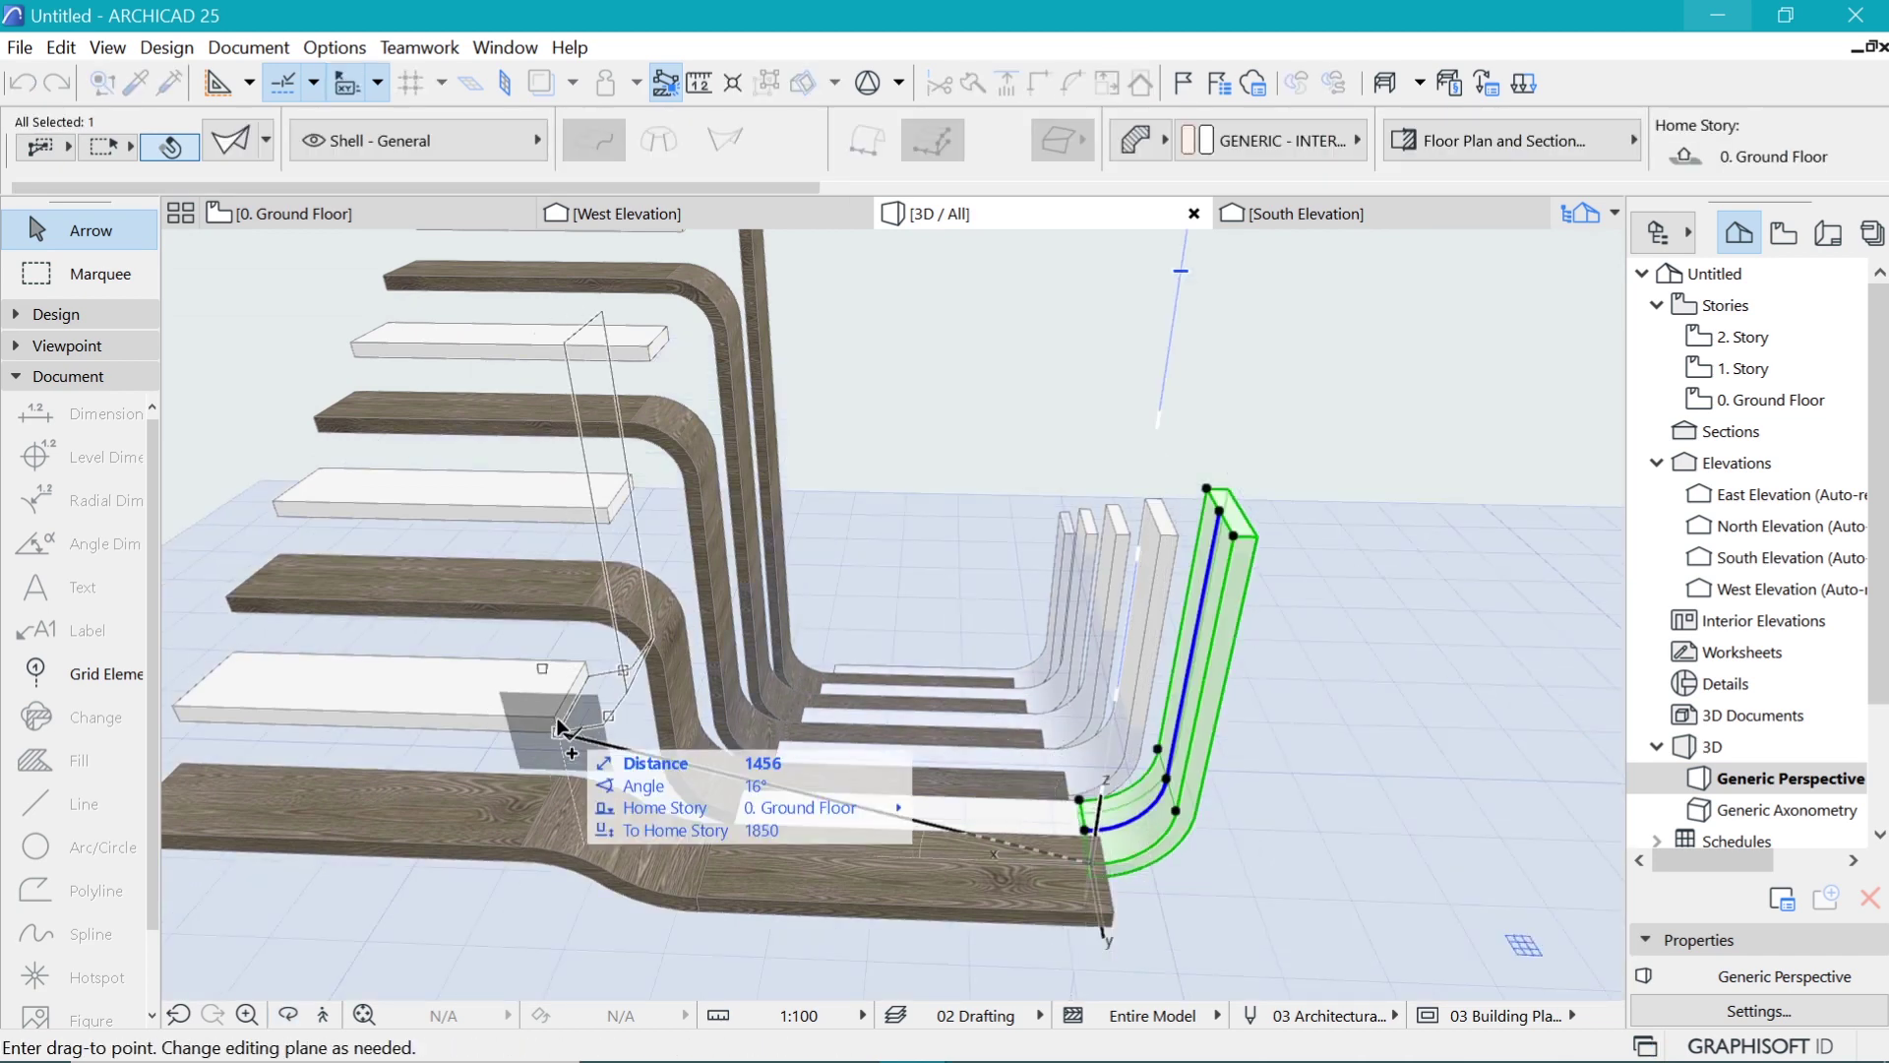
pyautogui.click(551, 738)
pyautogui.scroll(4, 599, 630)
pyautogui.scroll(-6, 695, 699)
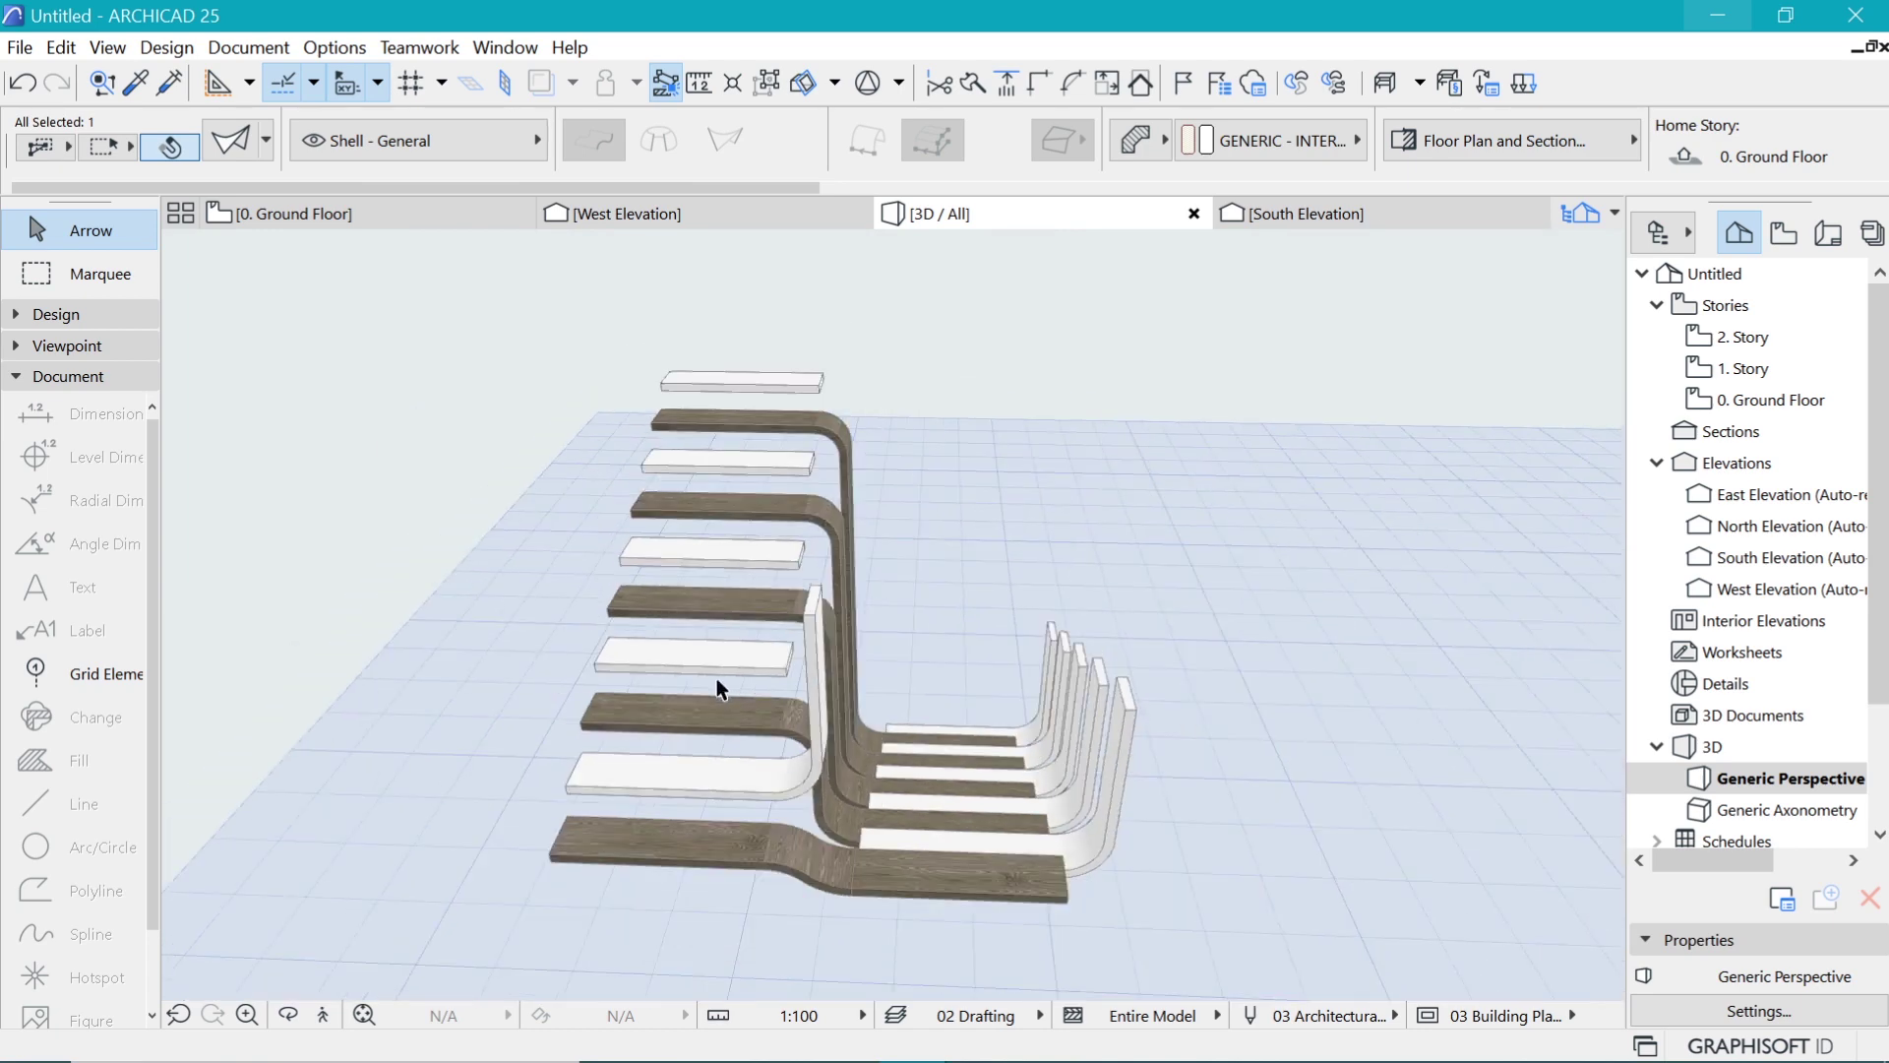
# Step: Drag a copy of that shell up to the matching corner of the second white tread in the upper flight
pyautogui.scroll(3, 726, 680)
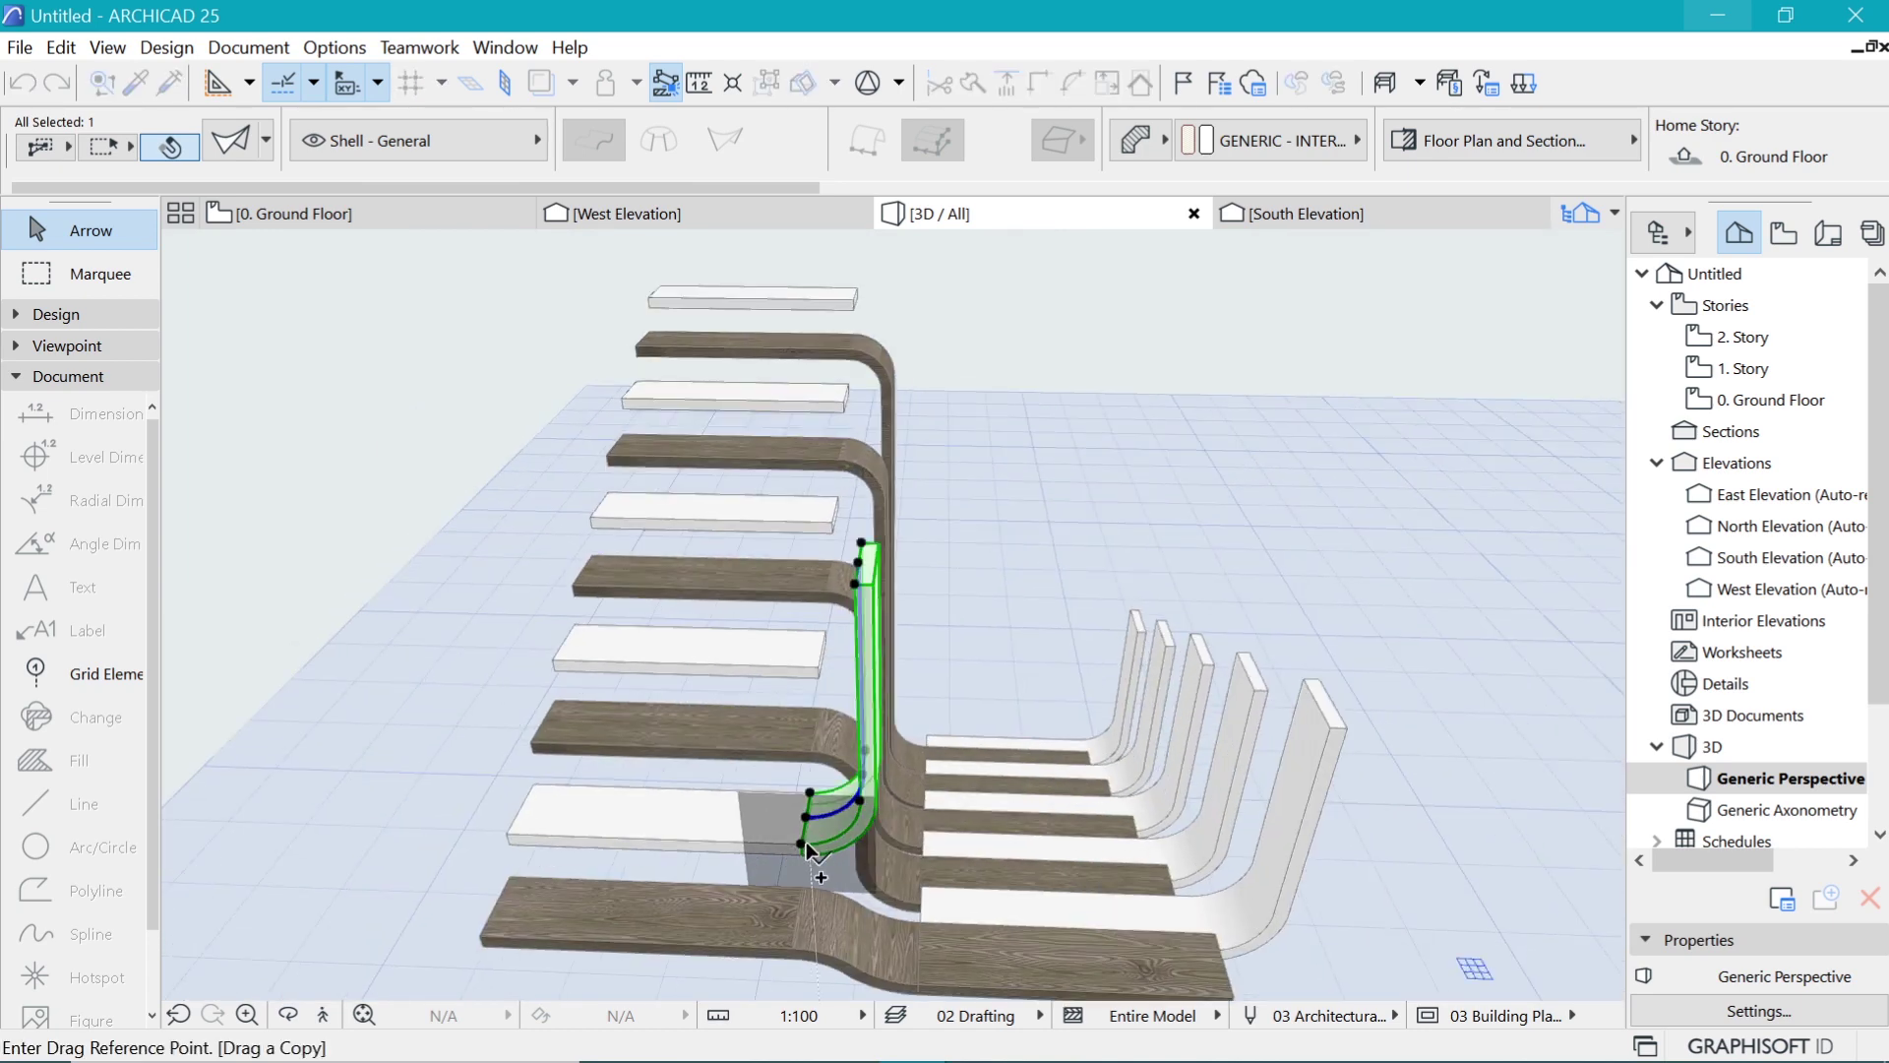
pyautogui.click(805, 840)
pyautogui.click(817, 666)
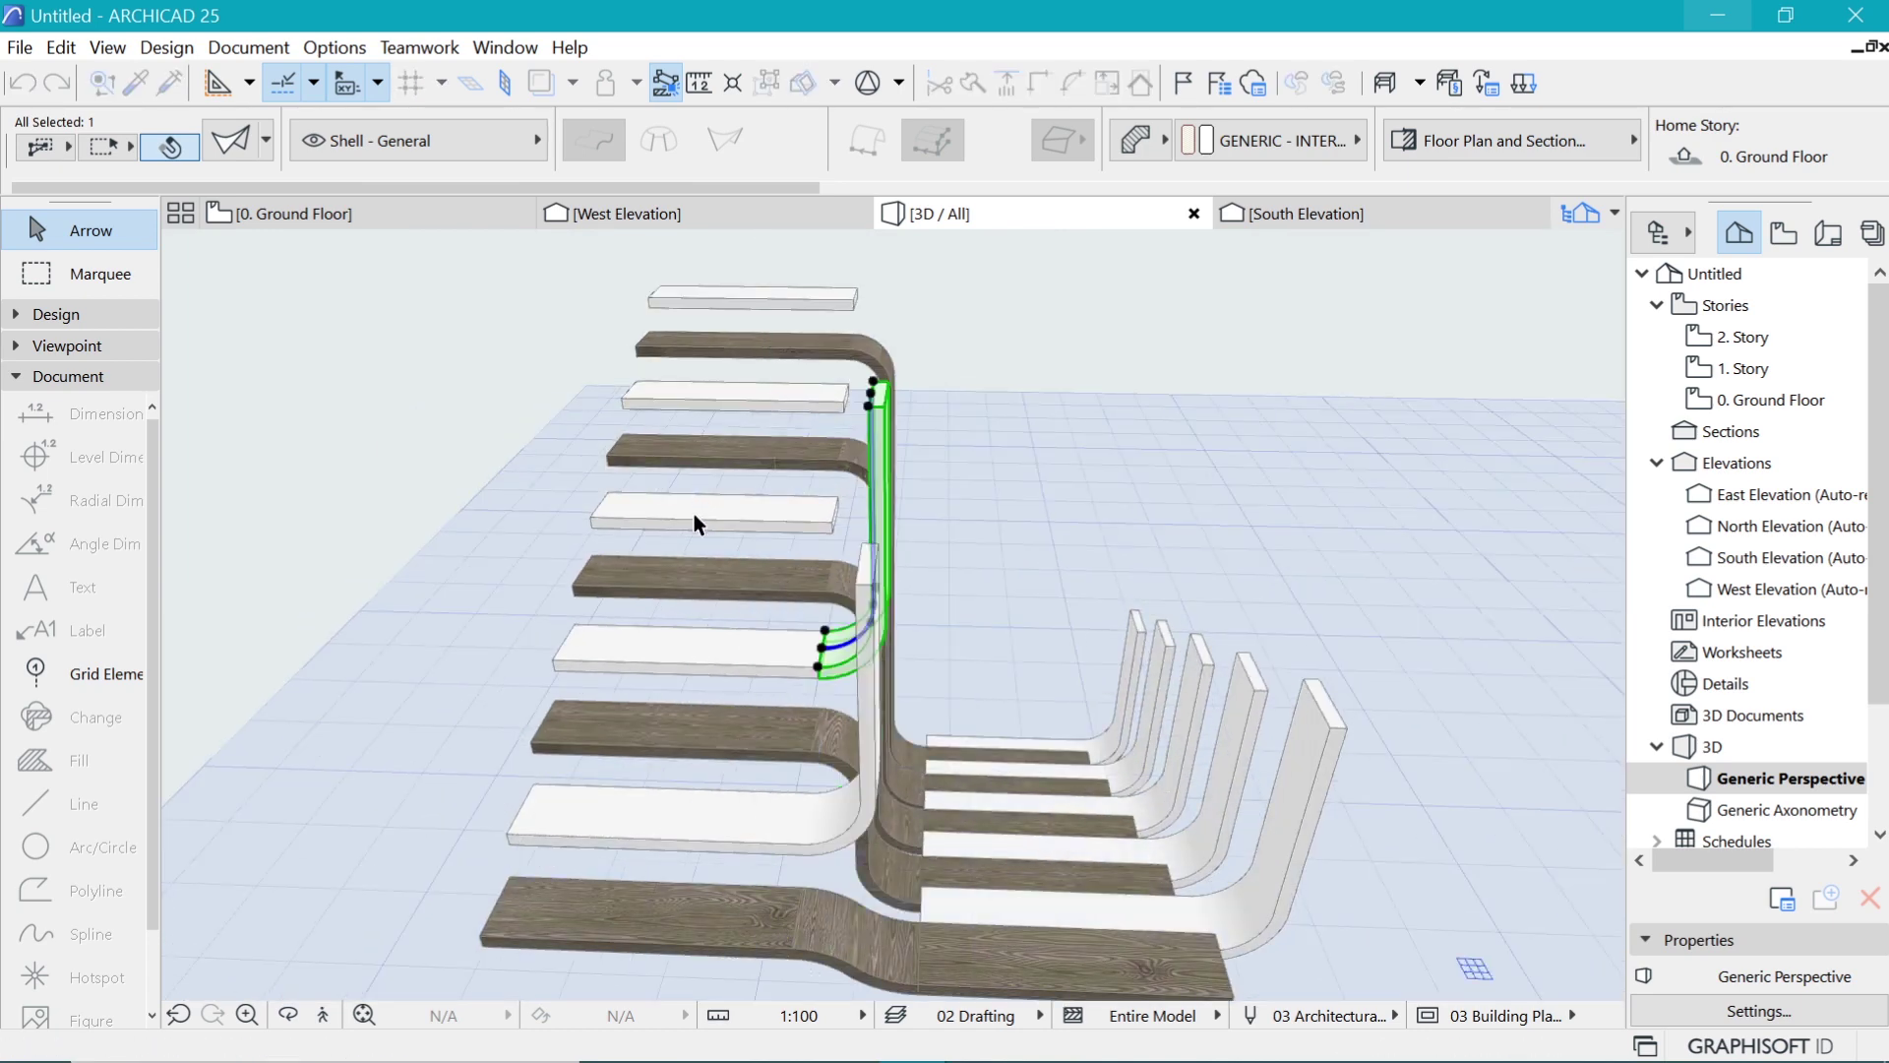
# Step: Set up a drag multiplication of the second upper-flight shell using the Distribute method with 3 copies
pyautogui.scroll(2, 895, 404)
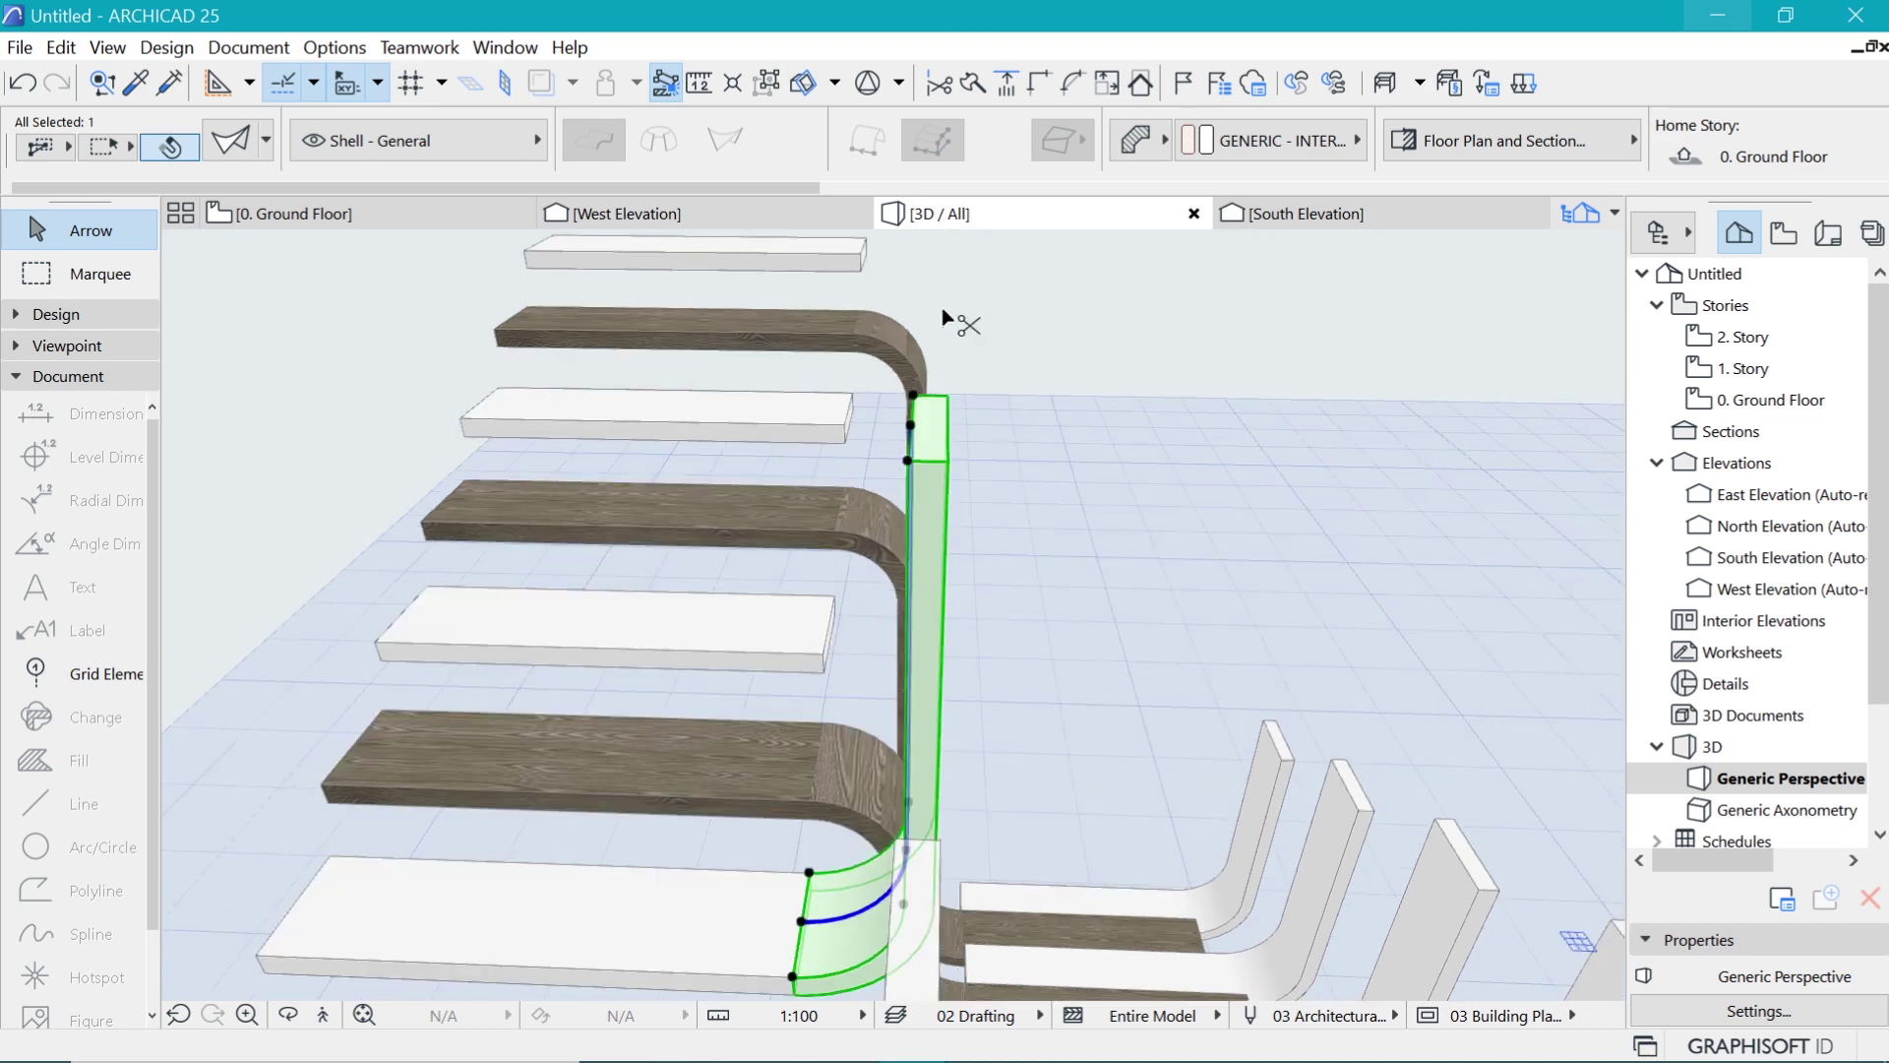
pyautogui.hotkey('ctrl', 'u')
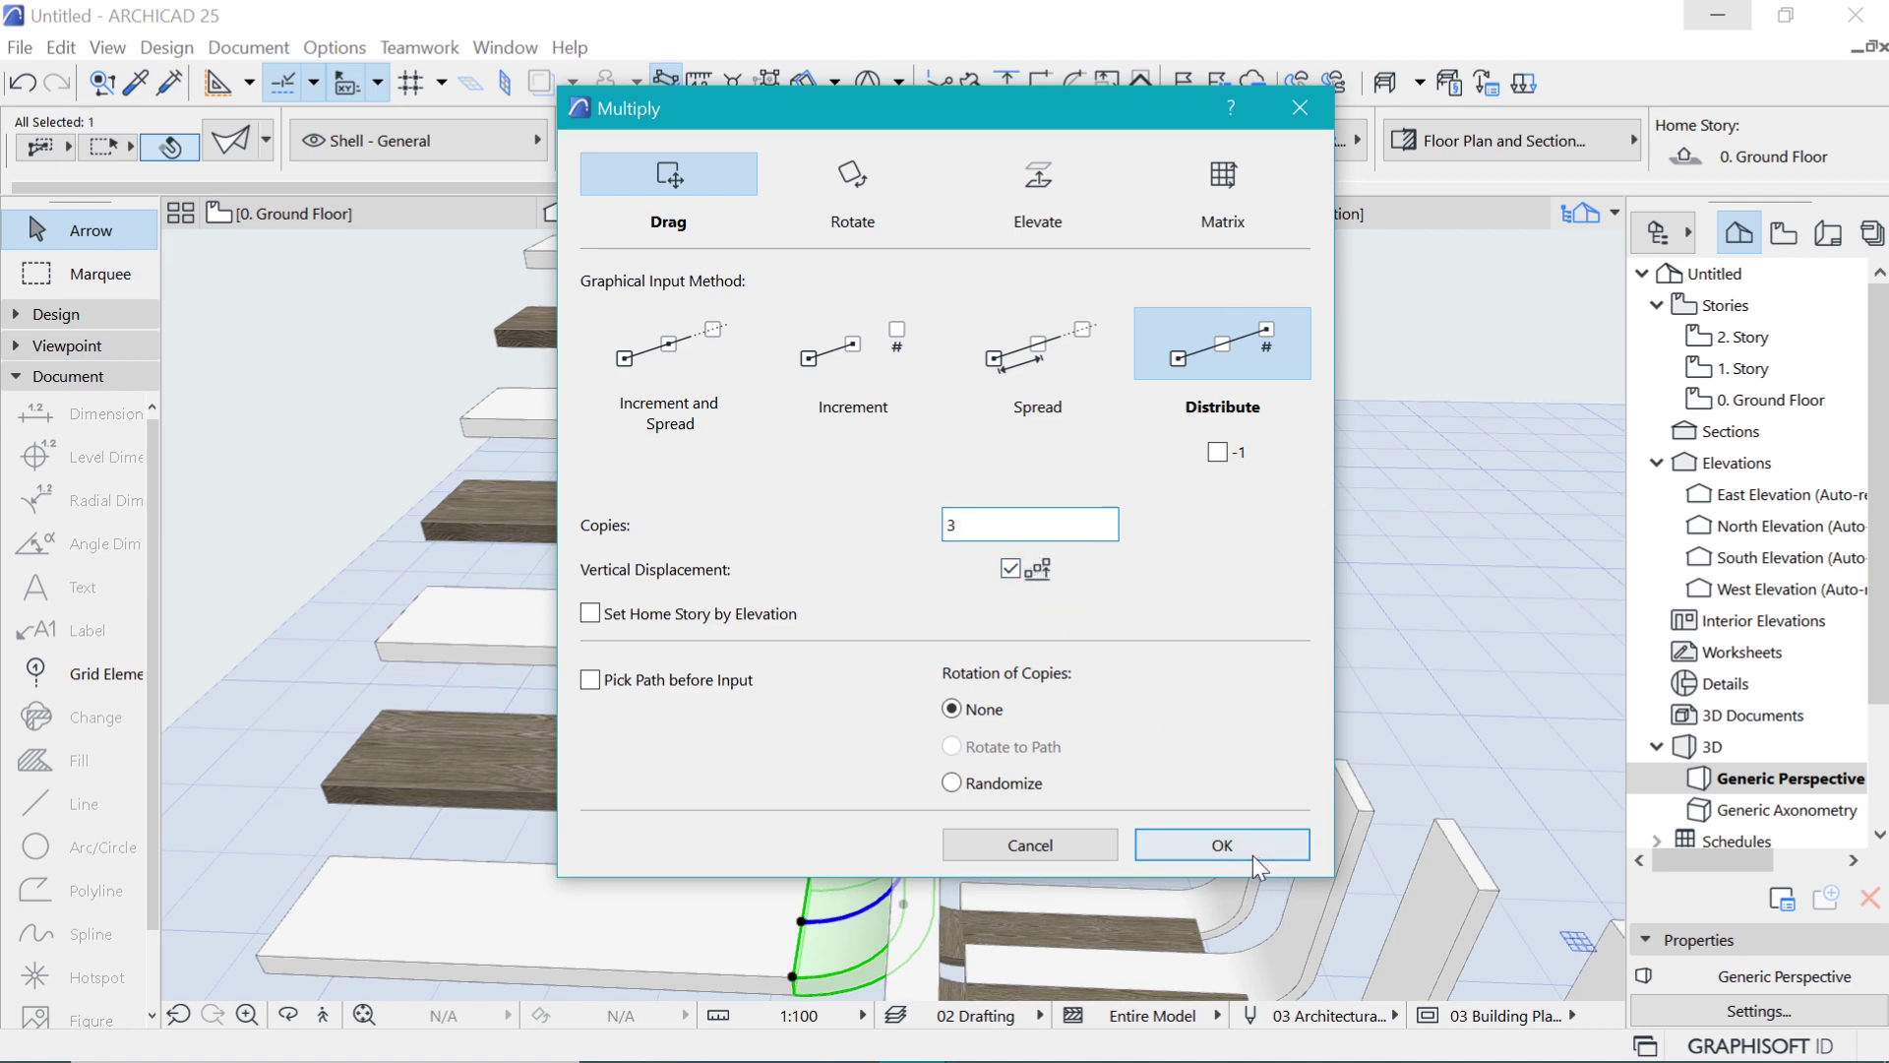
pyautogui.write('3')
pyautogui.click(1222, 846)
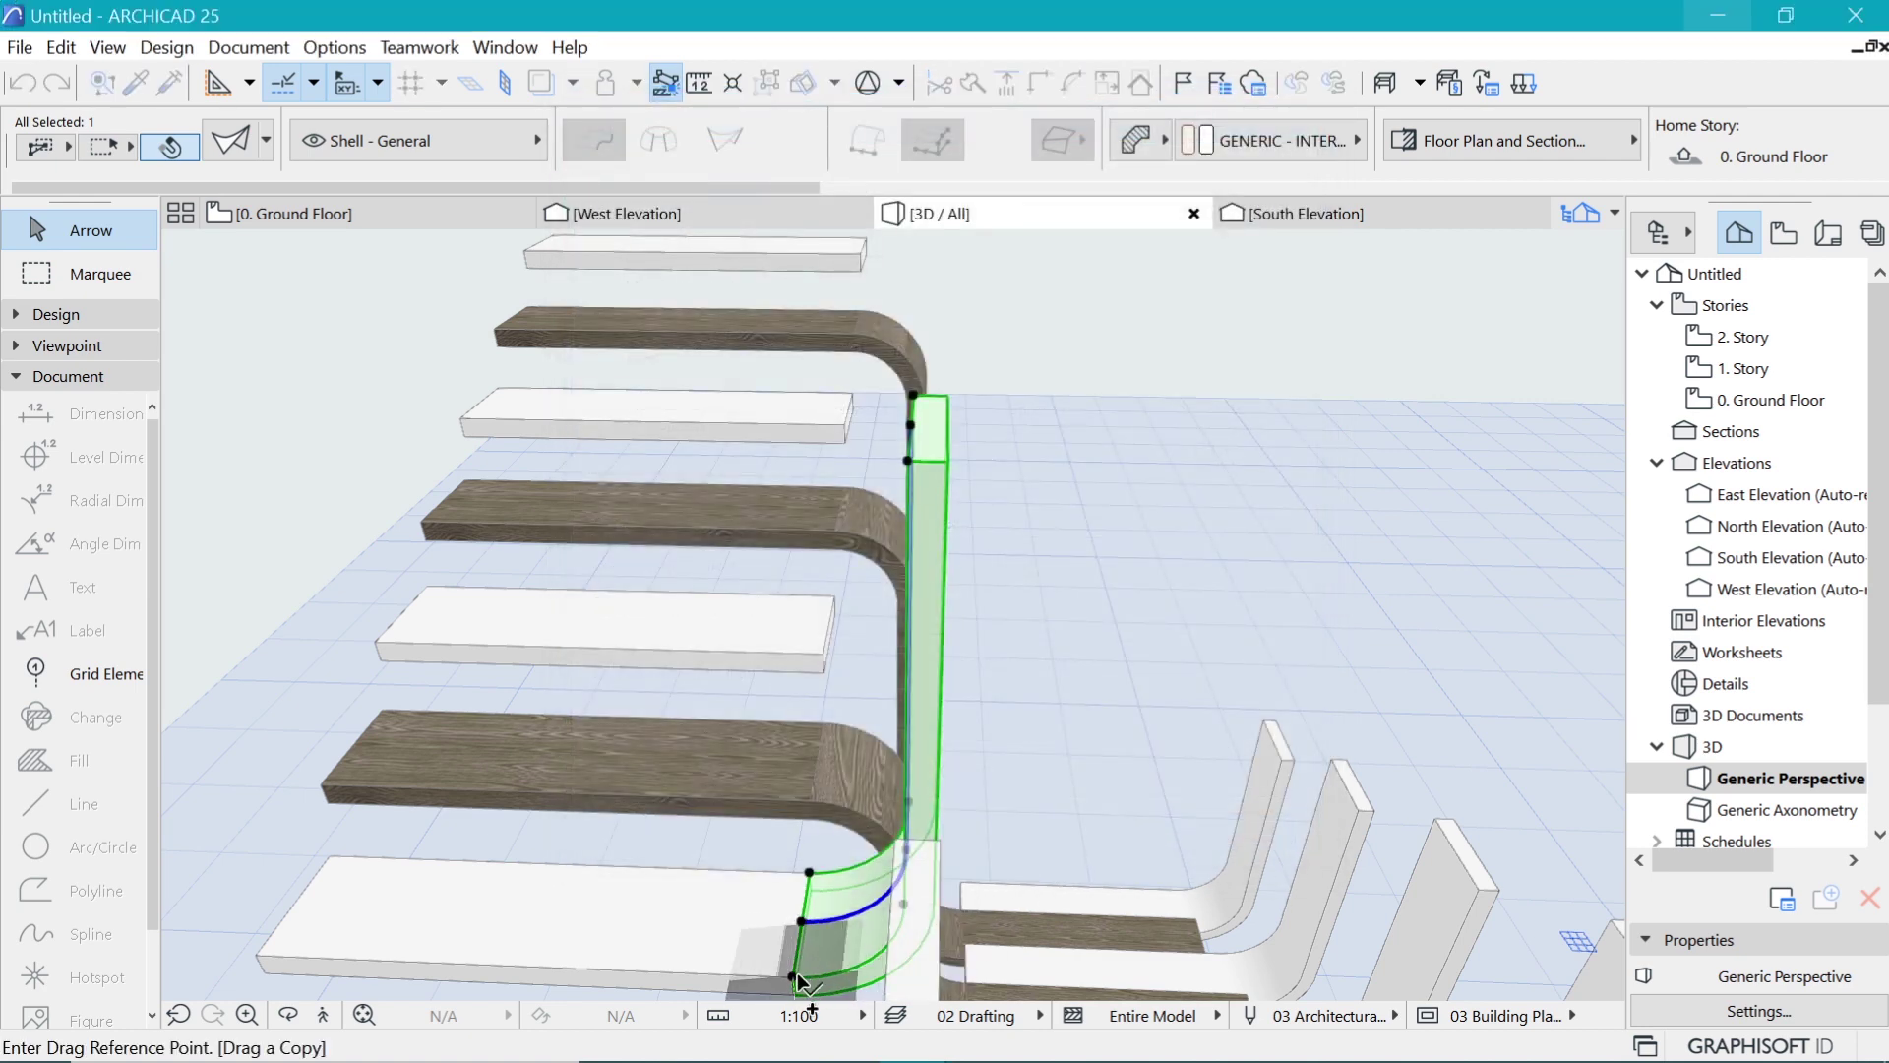
# Step: Distribute the shell copies from the second white tread's corner to the upper flight's highest white tread, 1800 along and 900 in elevation
pyautogui.click(793, 973)
pyautogui.scroll(-2, 883, 831)
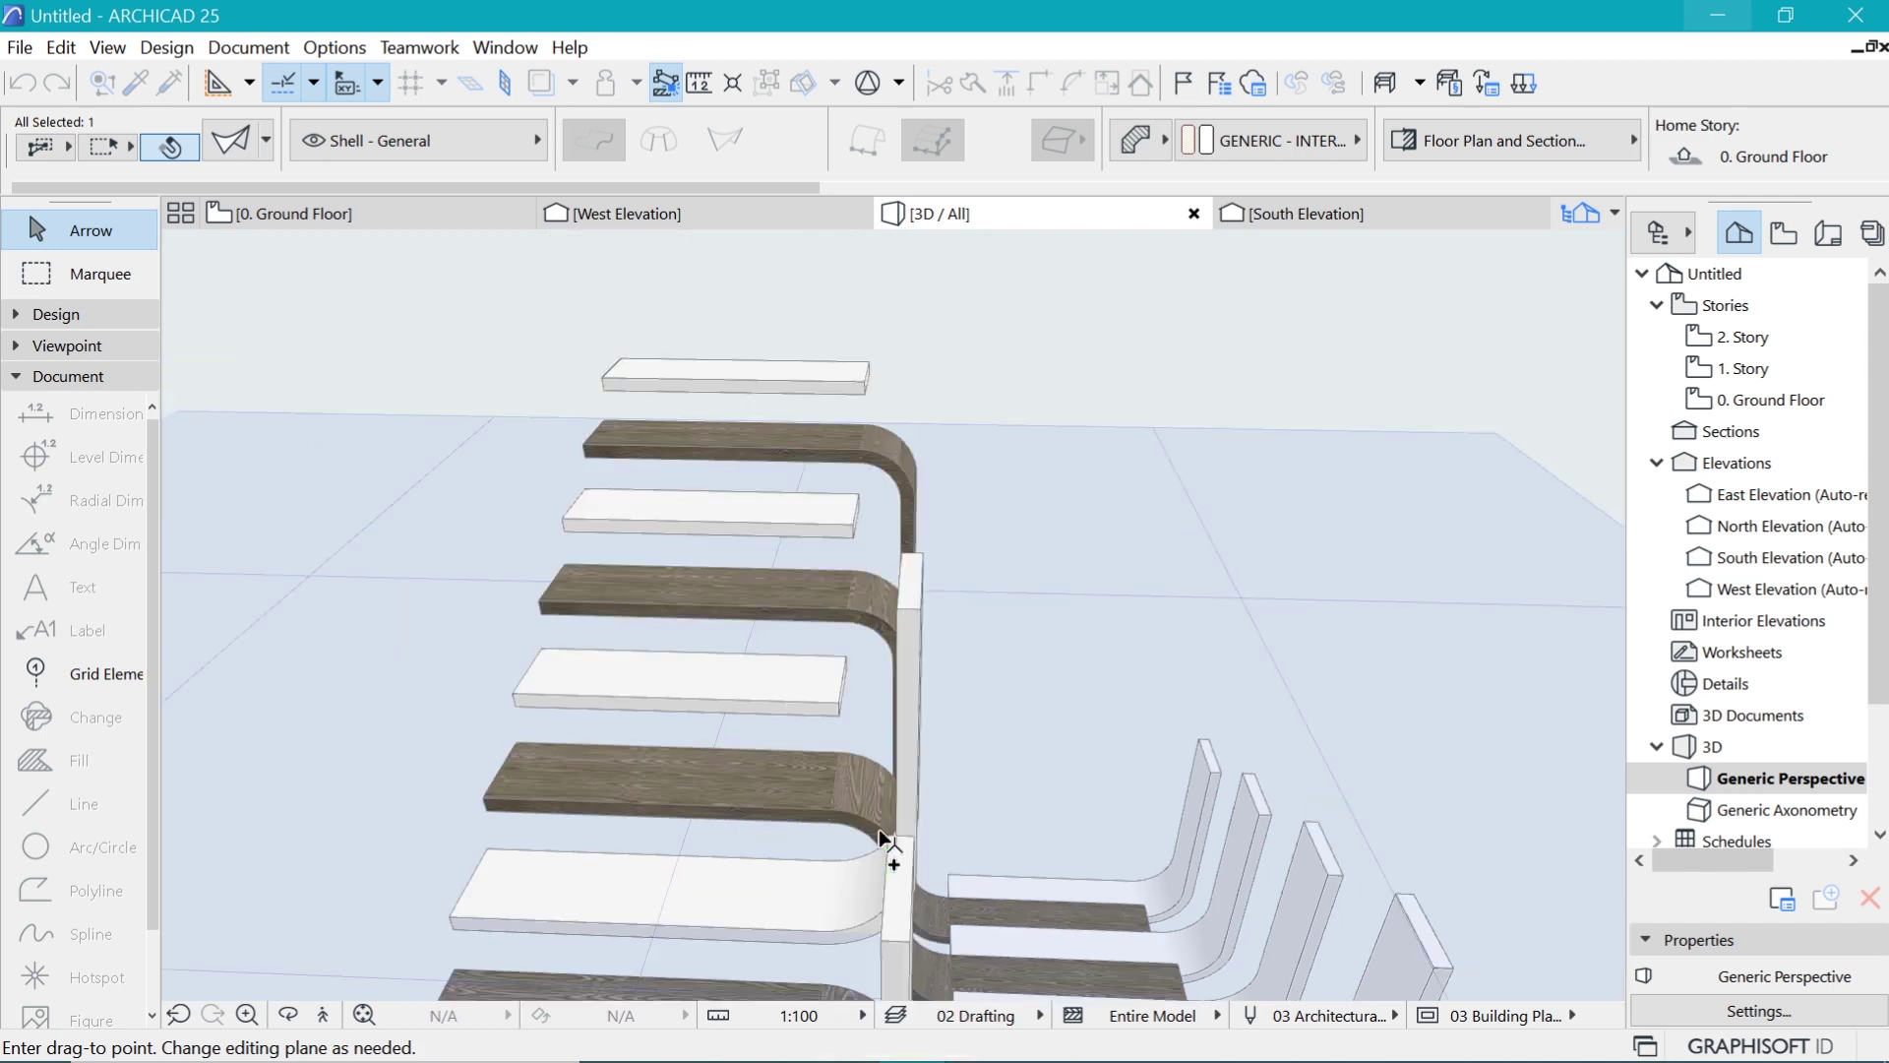
pyautogui.moveTo(807, 462); pyautogui.dragTo(827, 541, button='middle')
pyautogui.scroll(3, 827, 541)
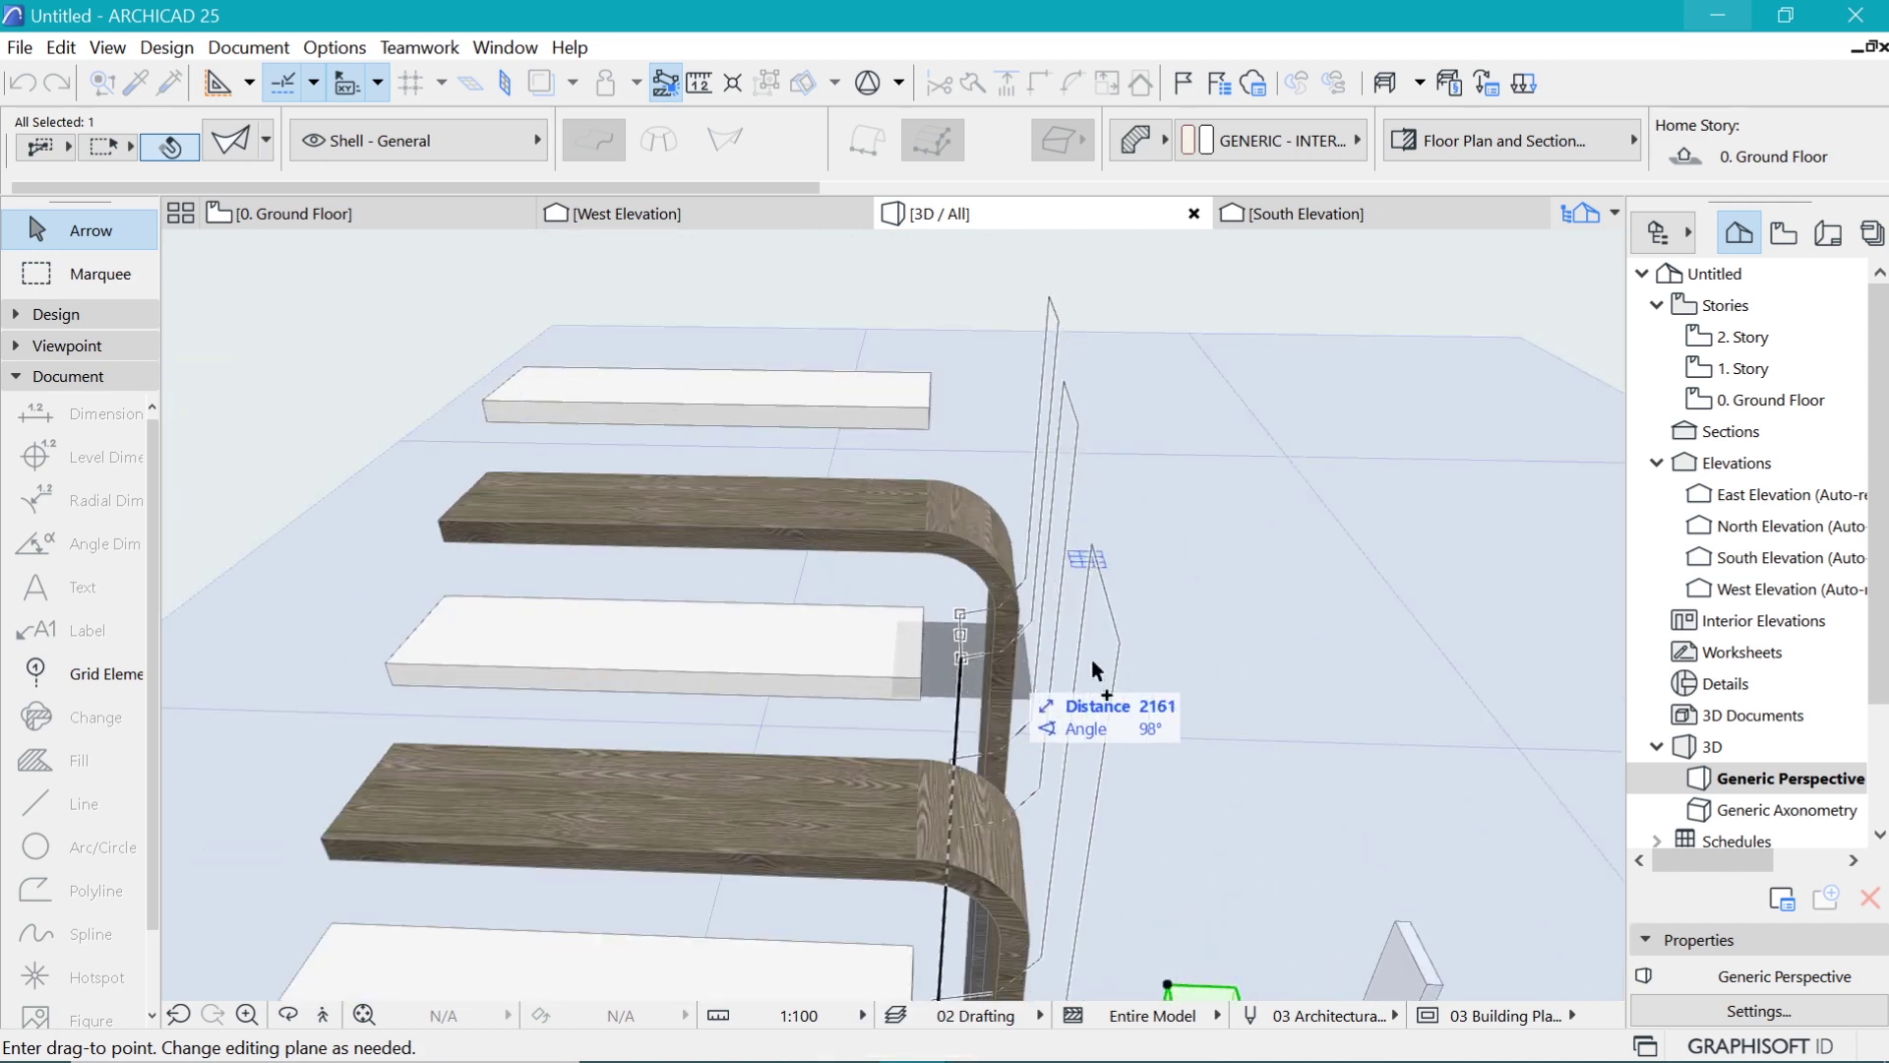
pyautogui.hotkey('shift', 'o')
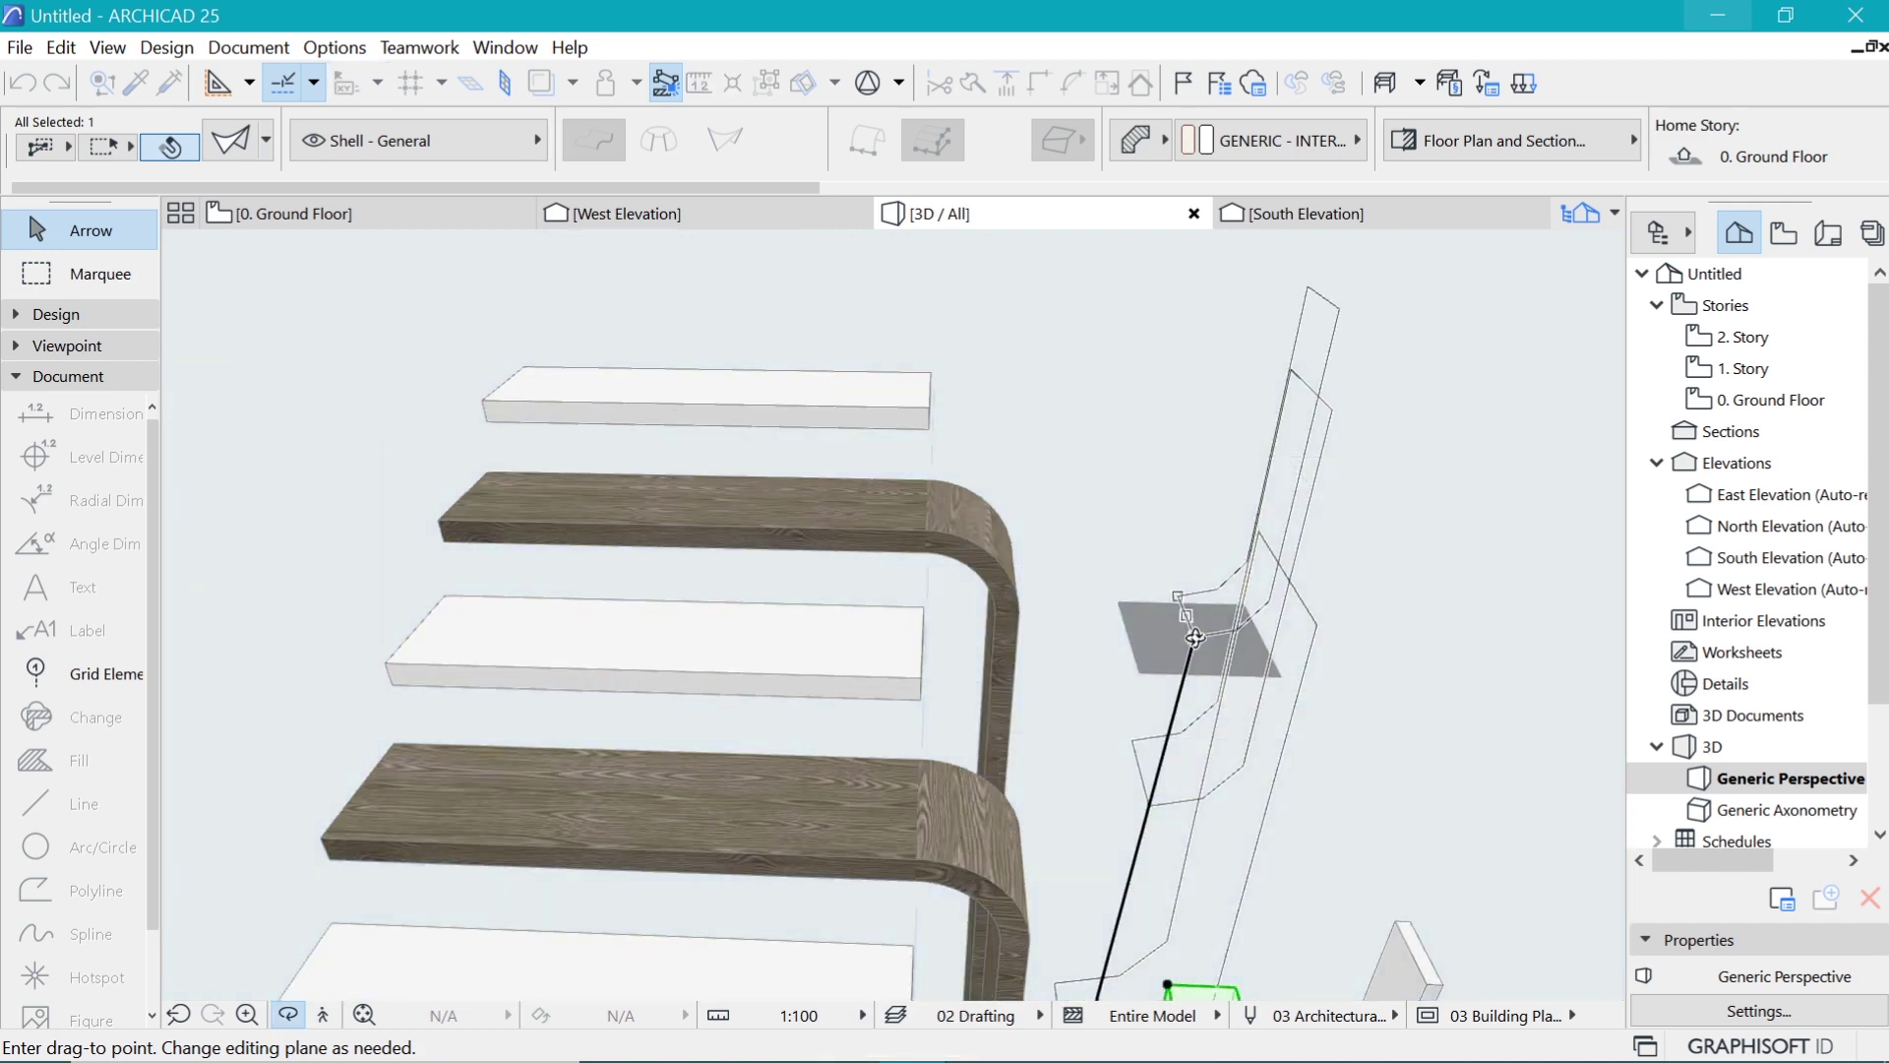
pyautogui.moveTo(1194, 637); pyautogui.dragTo(769, 710)
pyautogui.keyDown('shift'); pyautogui.moveTo(1220, 733); pyautogui.dragTo(1105, 735, button='middle'); pyautogui.keyUp('shift')
pyautogui.scroll(2, 1105, 735)
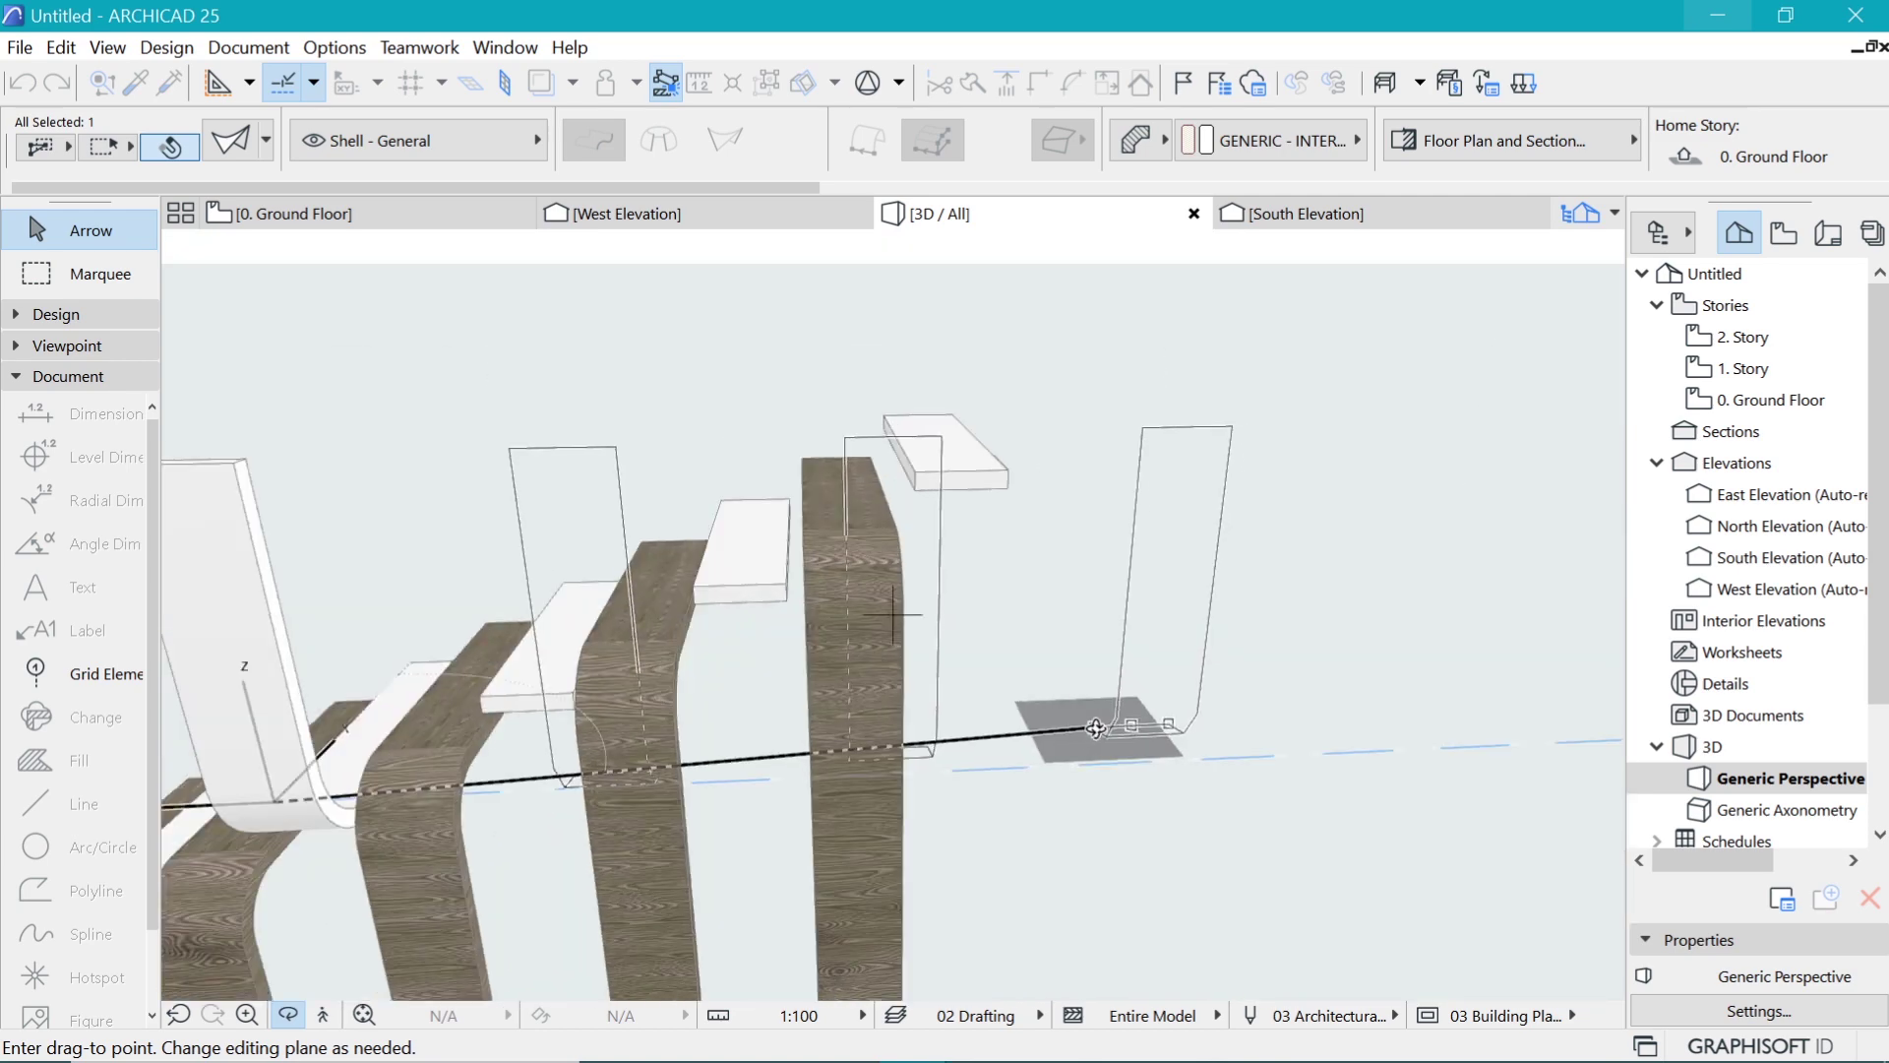
pyautogui.moveTo(1096, 728); pyautogui.dragTo(915, 484)
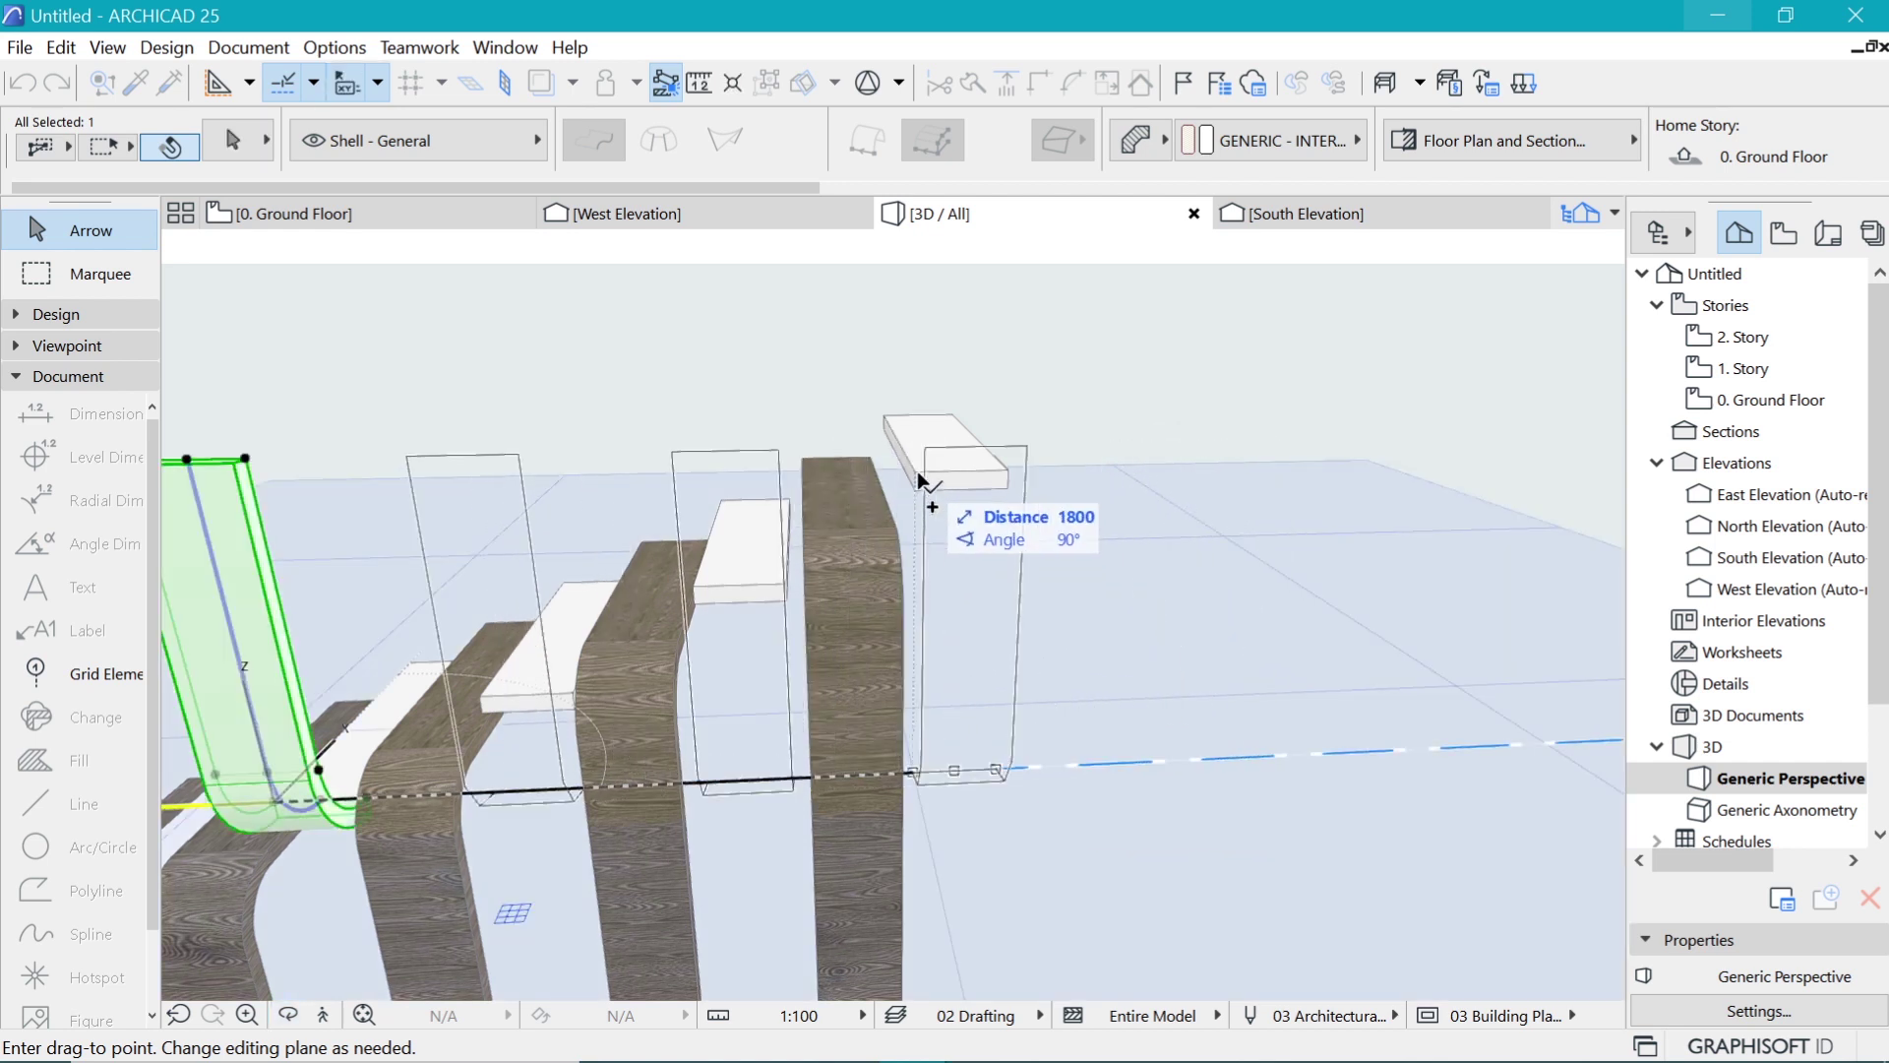
pyautogui.click(918, 479)
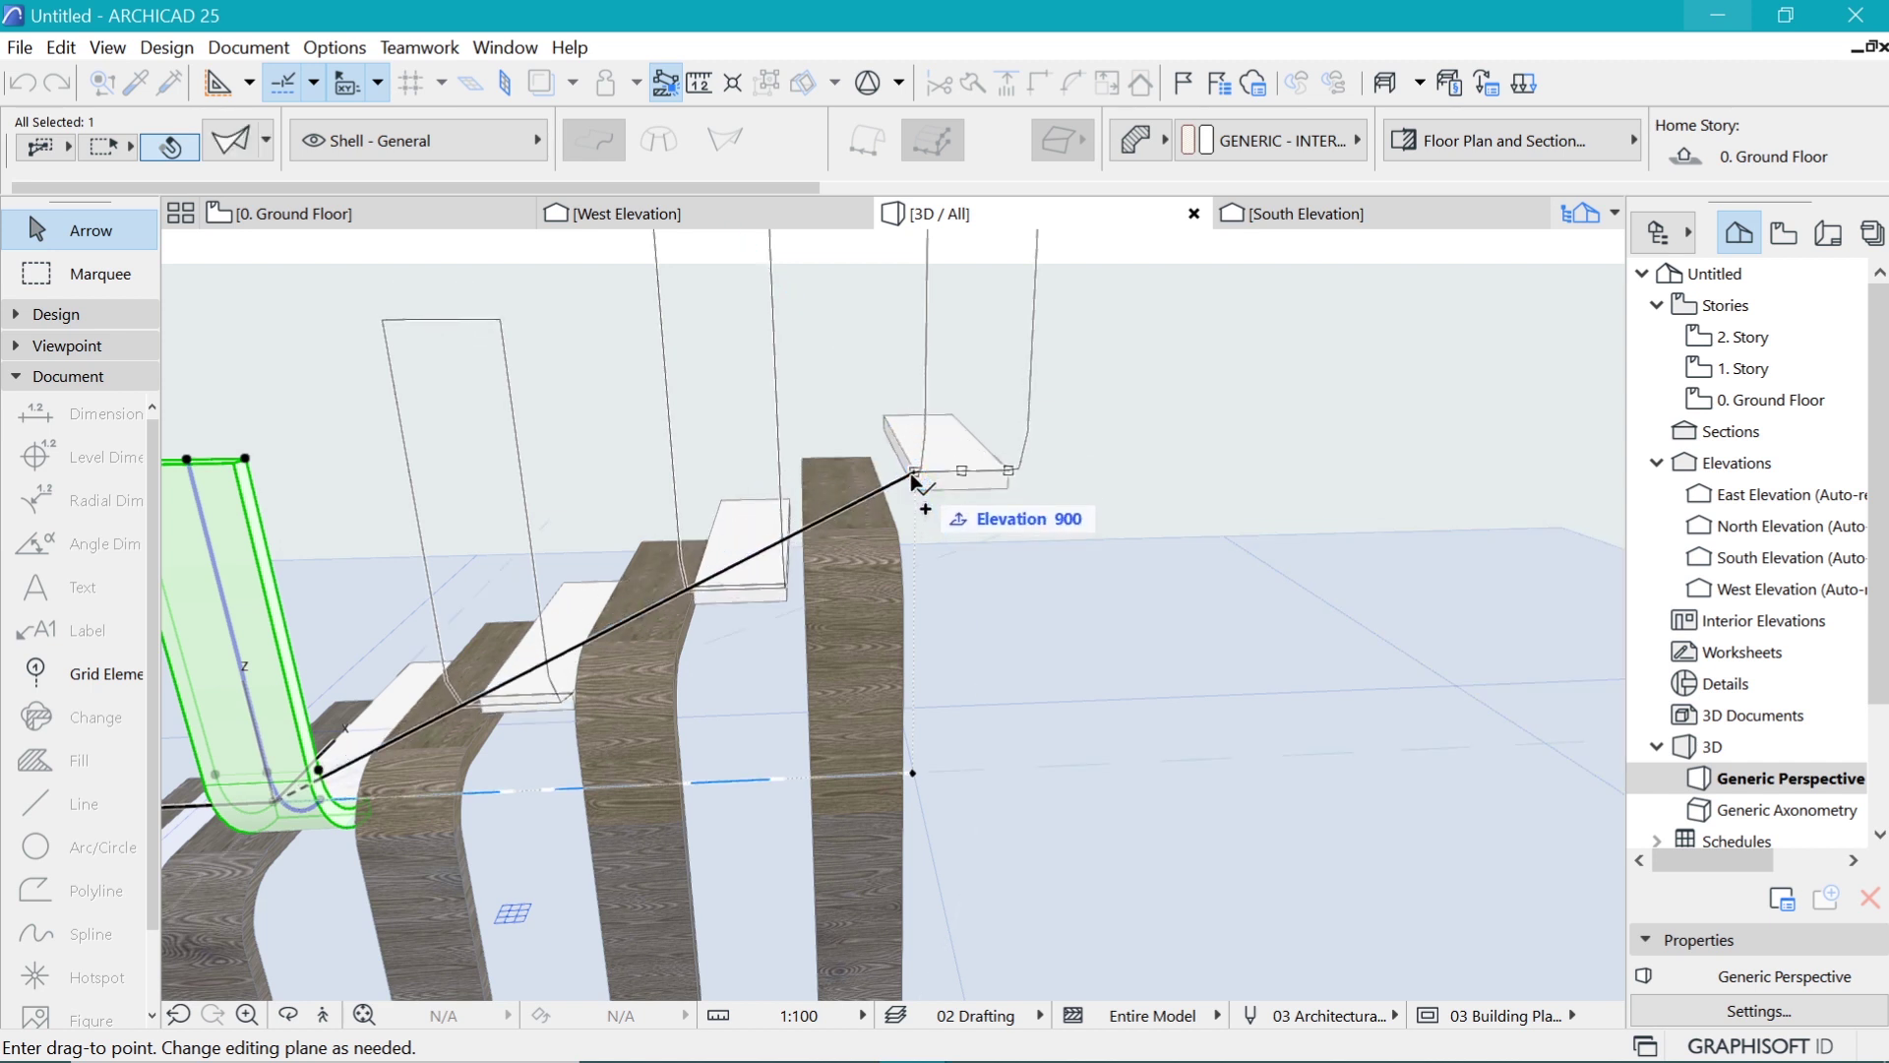
pyautogui.moveTo(913, 476); pyautogui.dragTo(913, 477)
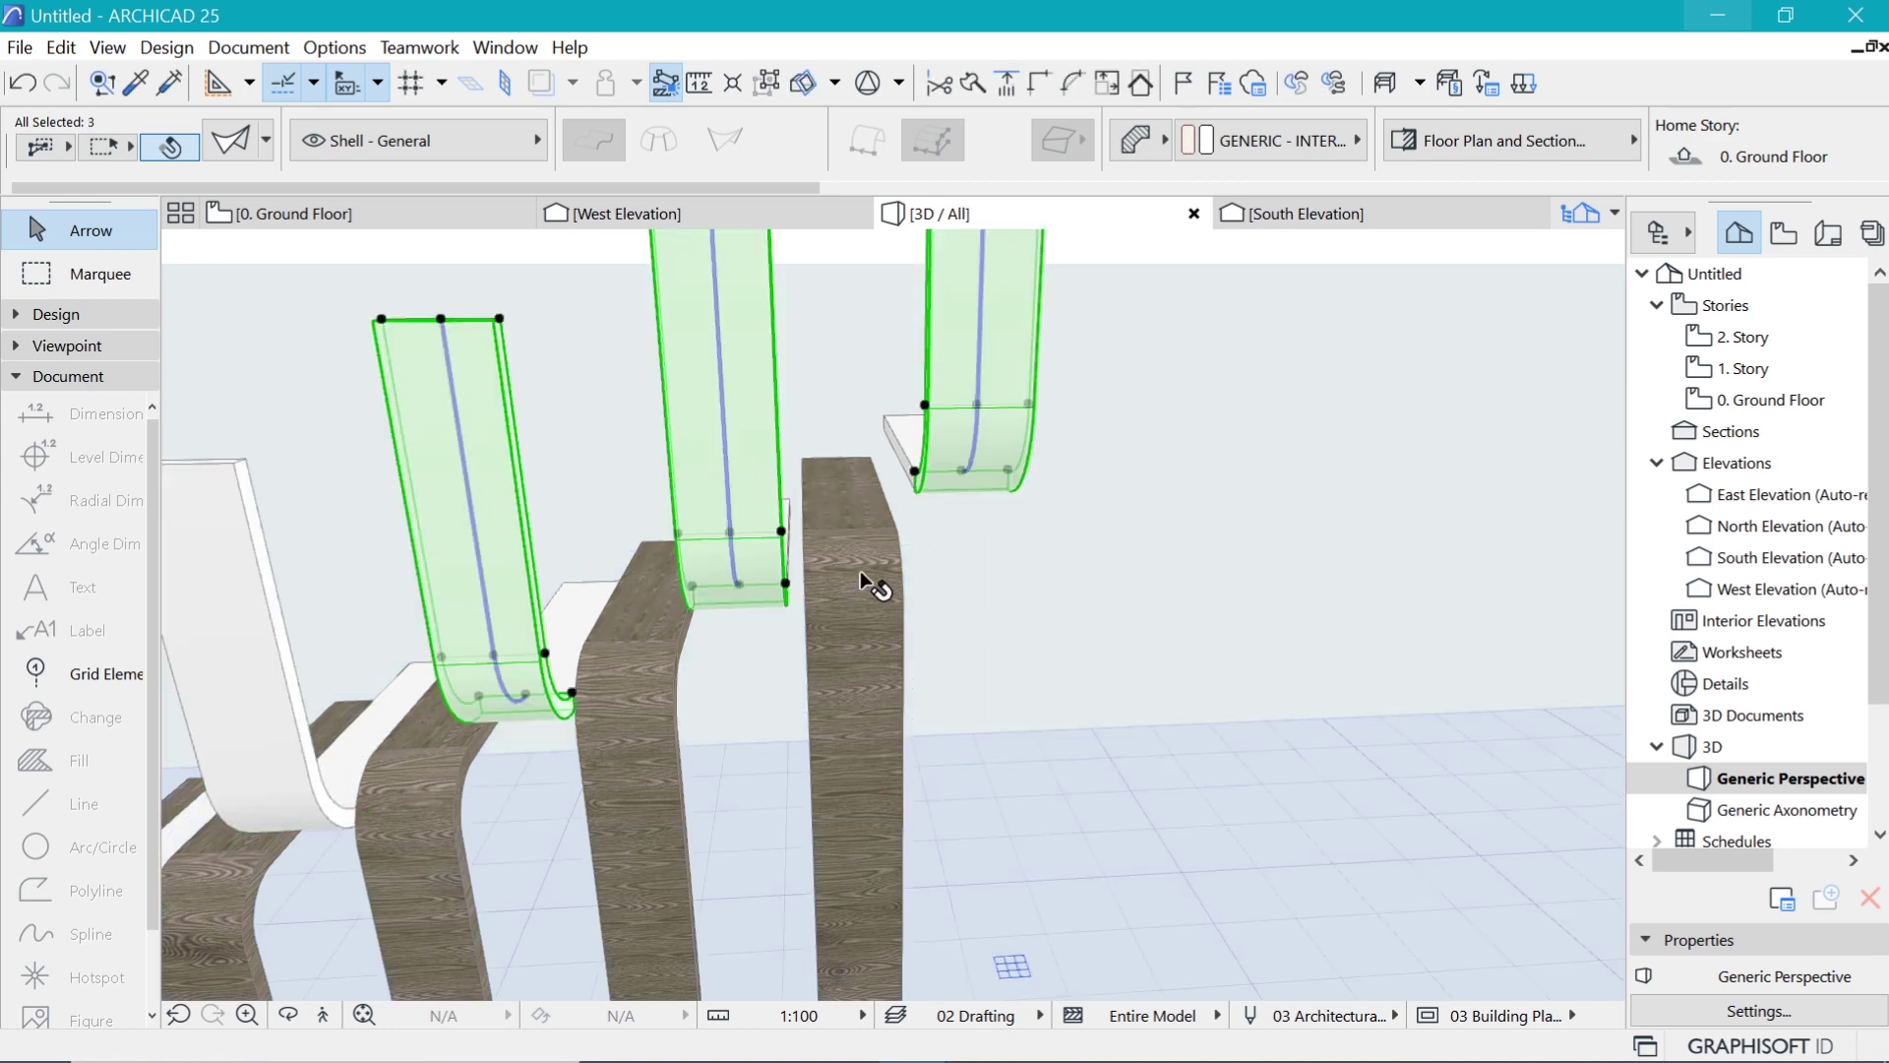
# Step: In the South Elevation, mirror a copy of the lowest white shell about the middle of the lowest white tread
pyautogui.press('o')
pyautogui.moveTo(1223, 518); pyautogui.dragTo(848, 577)
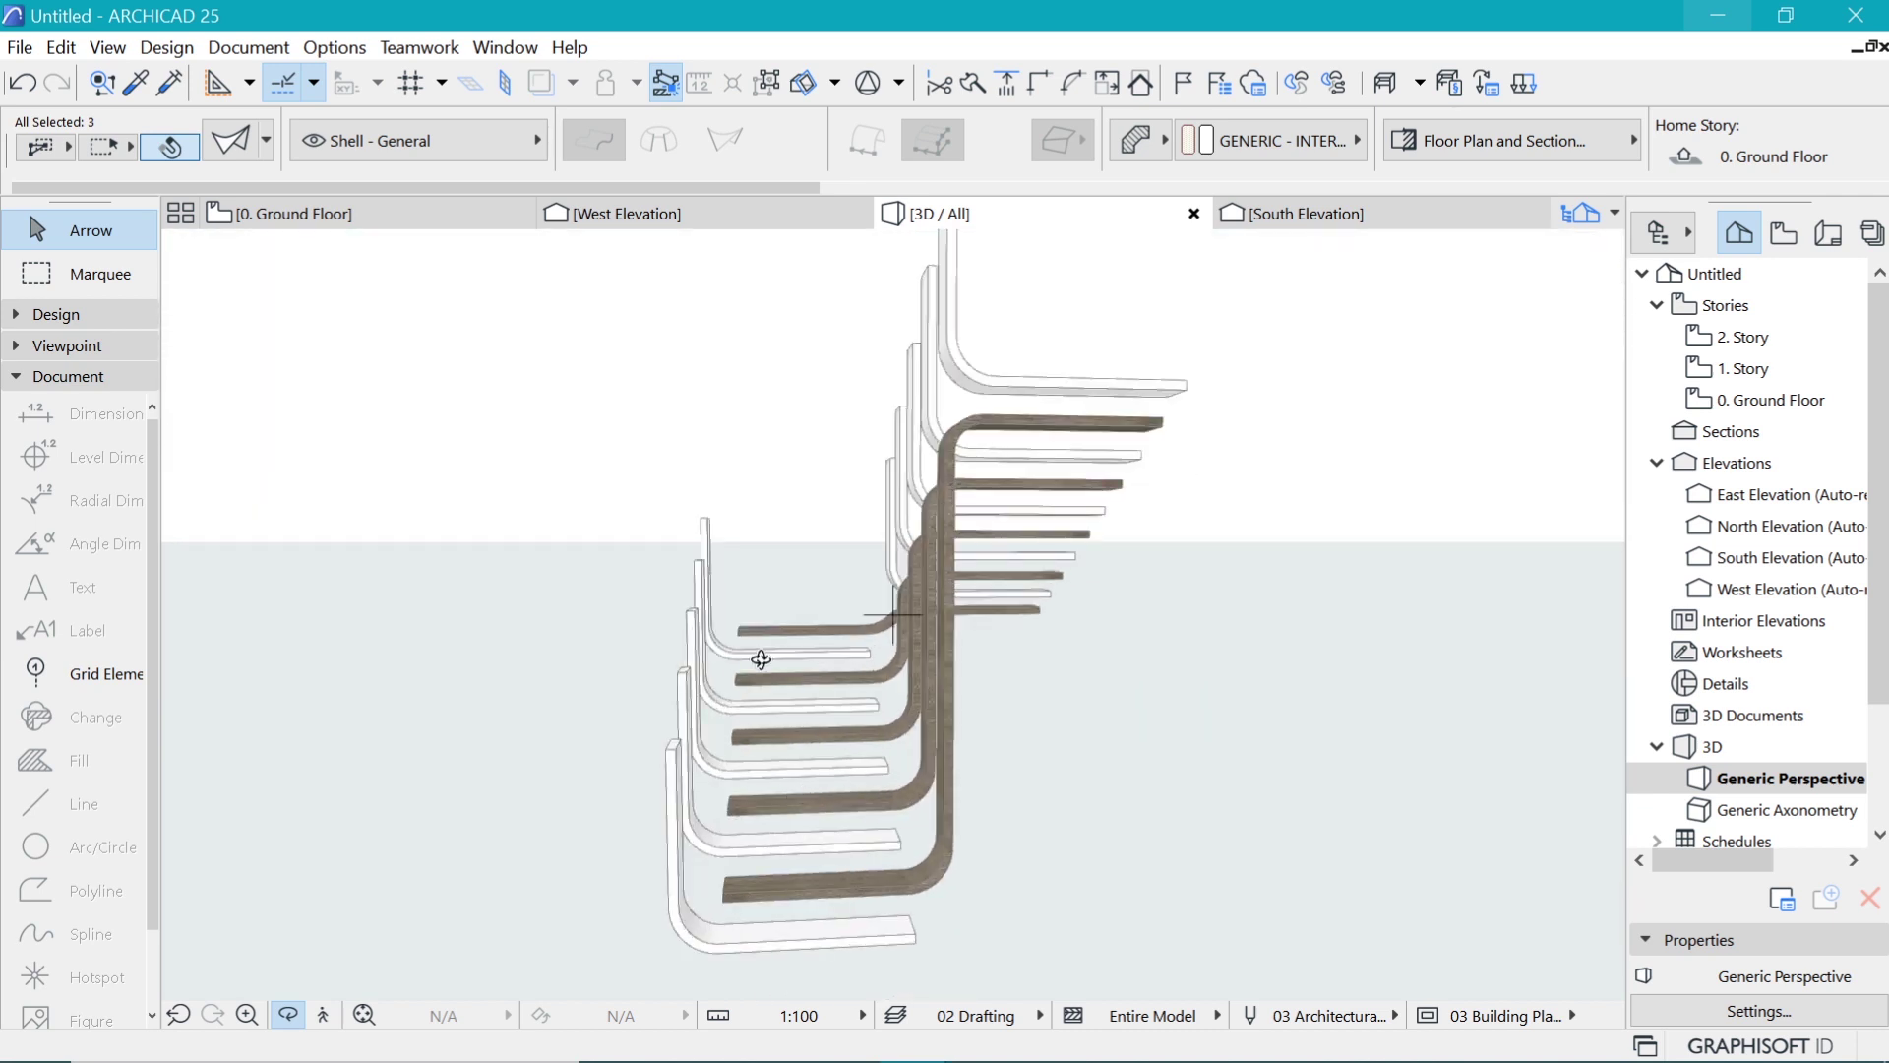
pyautogui.moveTo(761, 726); pyautogui.dragTo(848, 857)
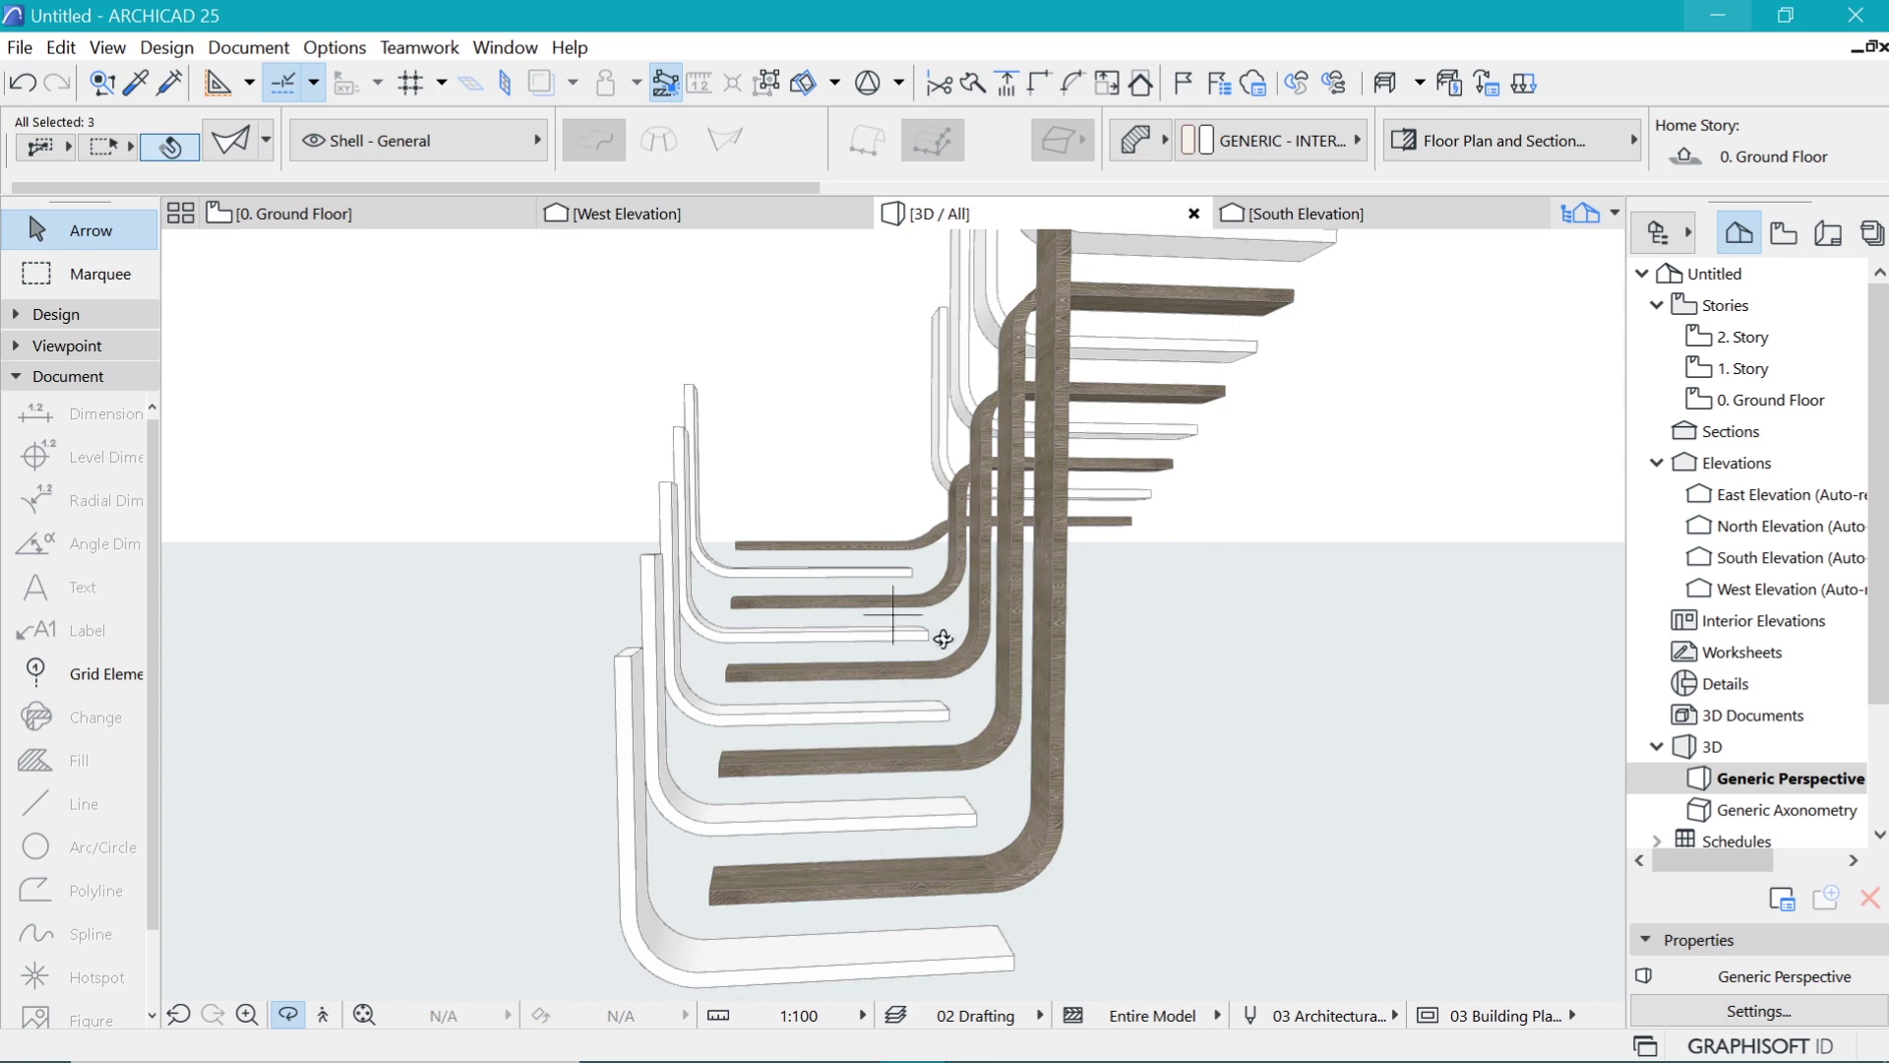
pyautogui.moveTo(955, 607); pyautogui.dragTo(832, 815)
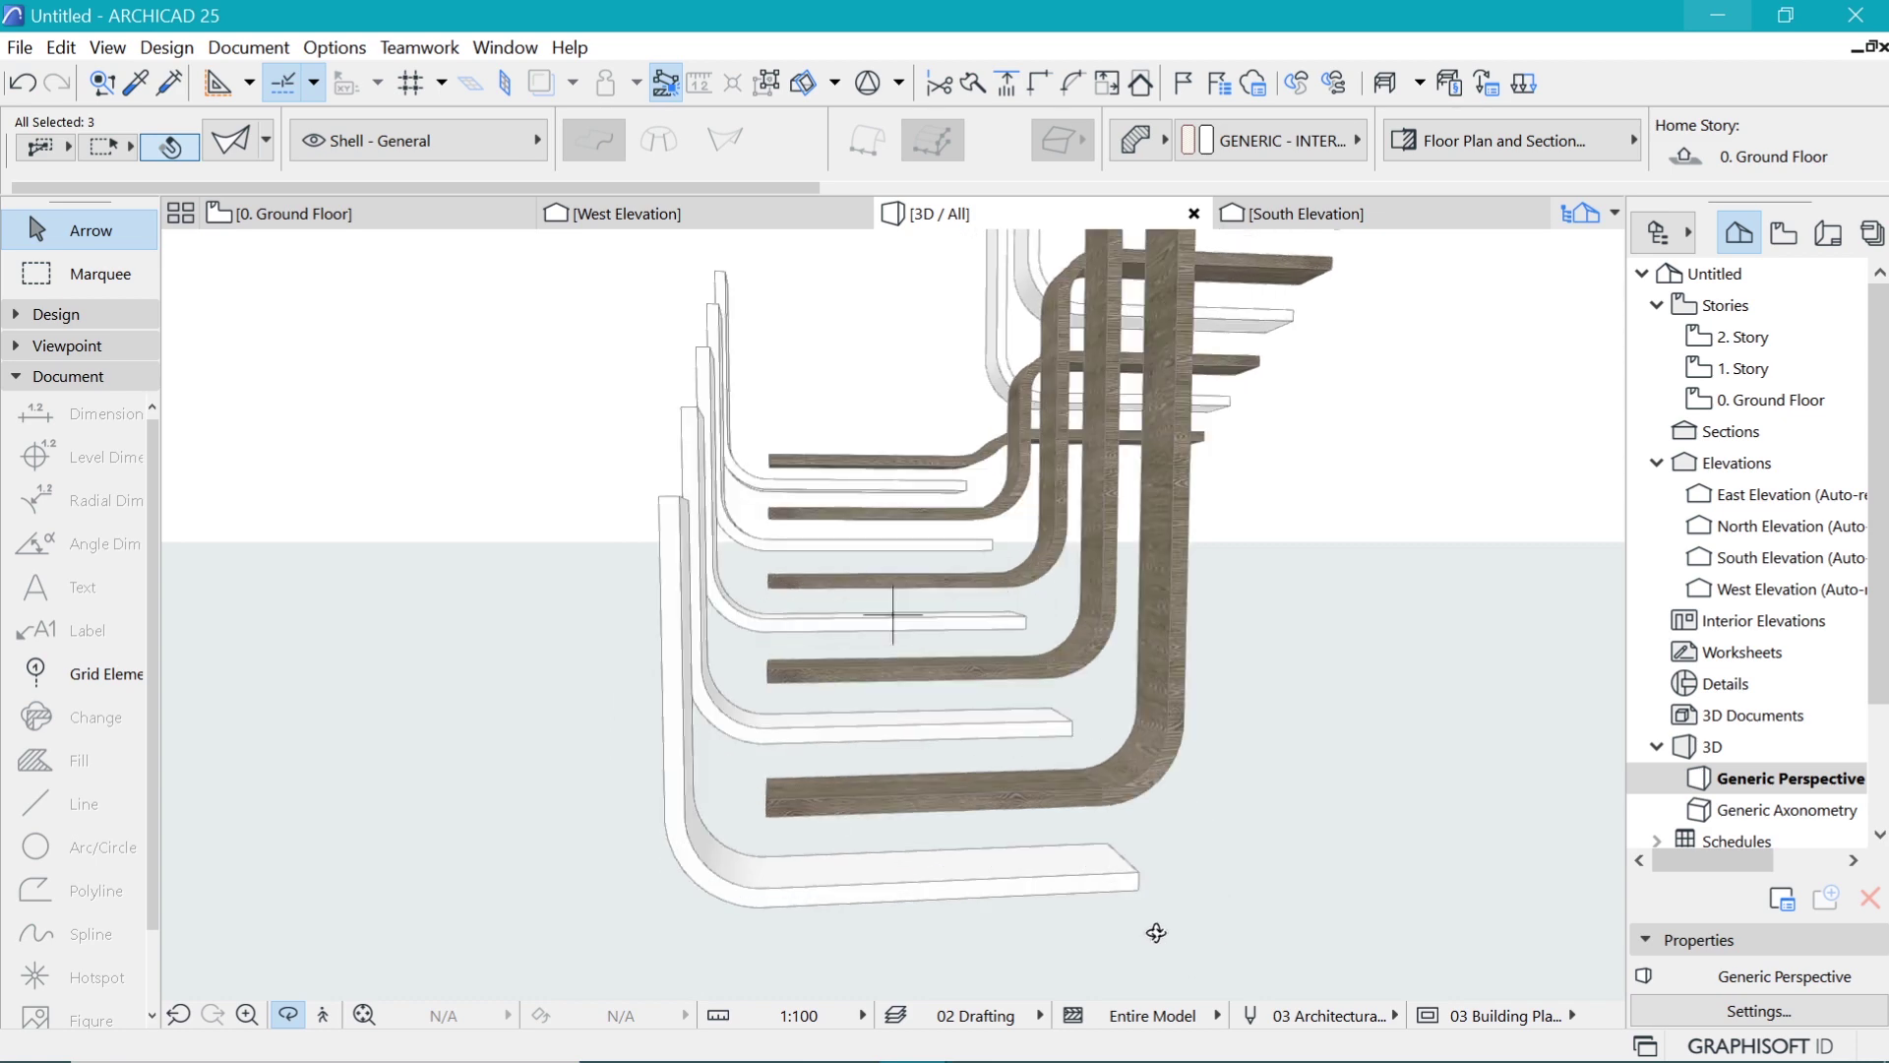
pyautogui.moveTo(707, 712); pyautogui.dragTo(865, 840)
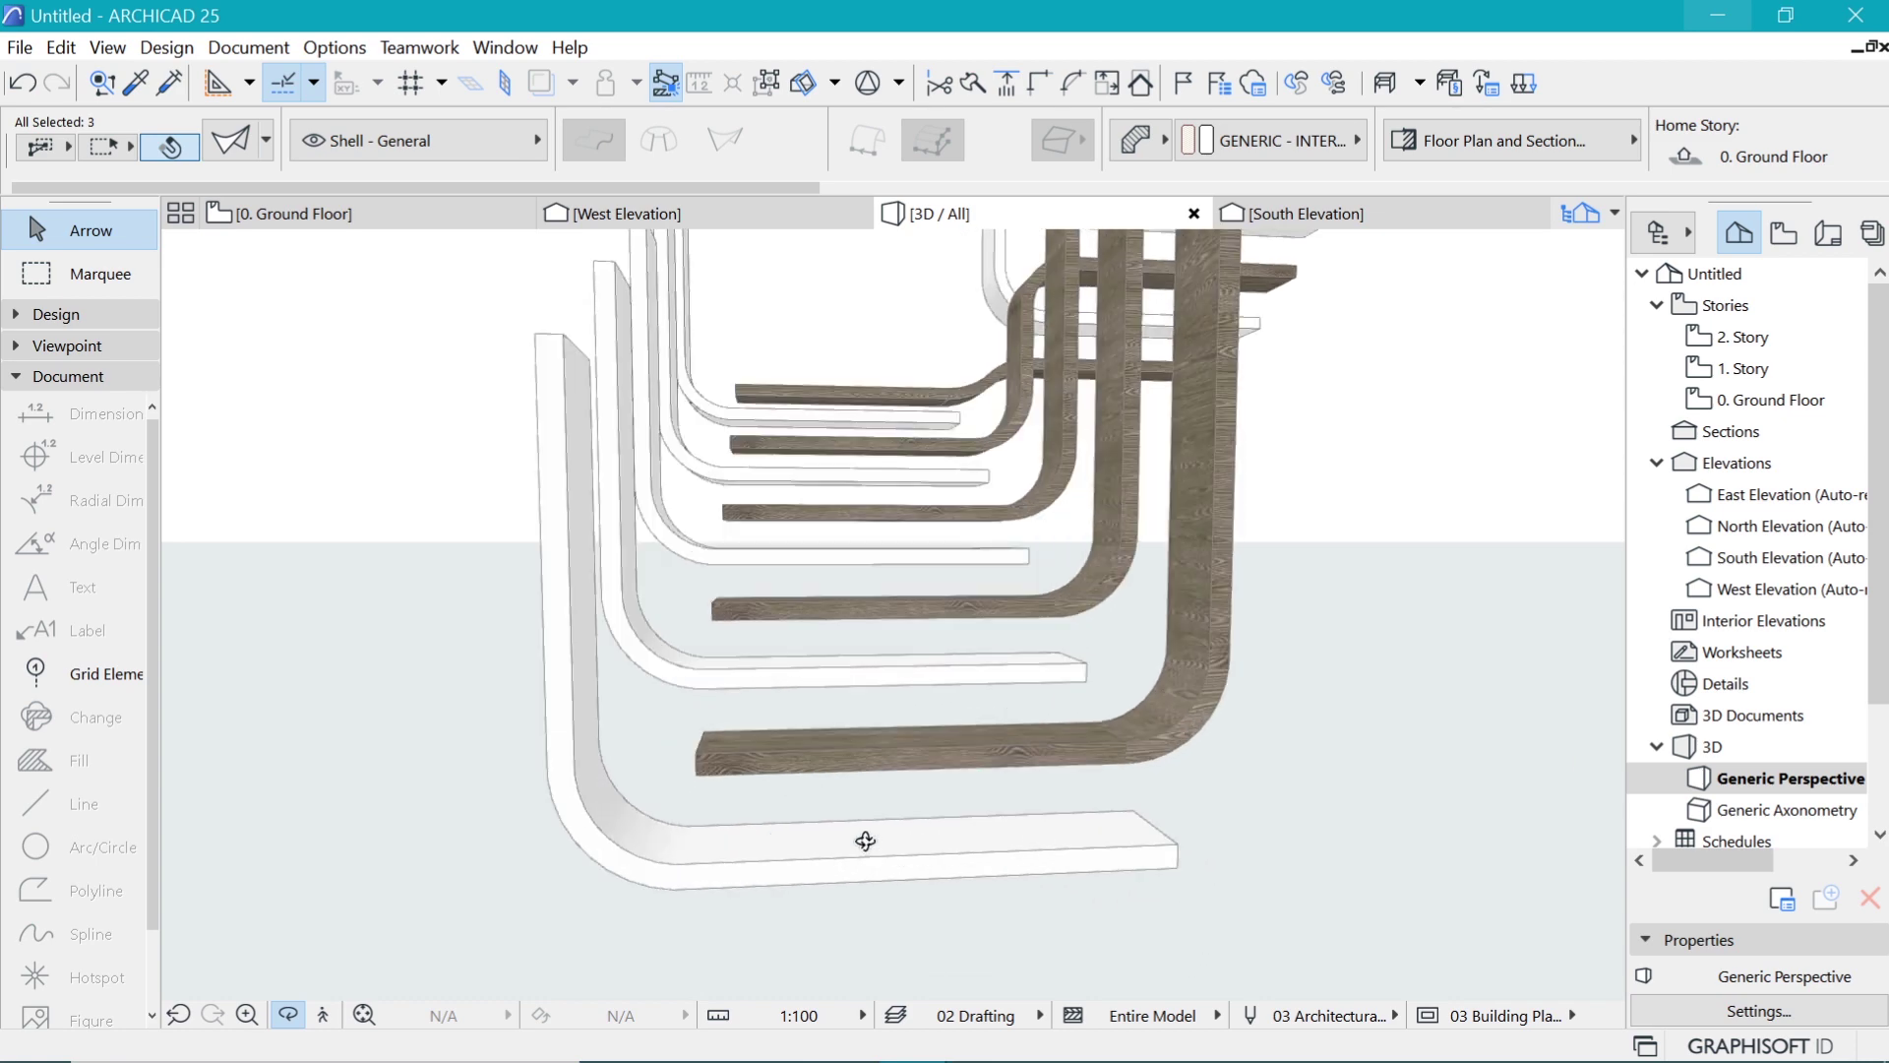
pyautogui.click(1265, 216)
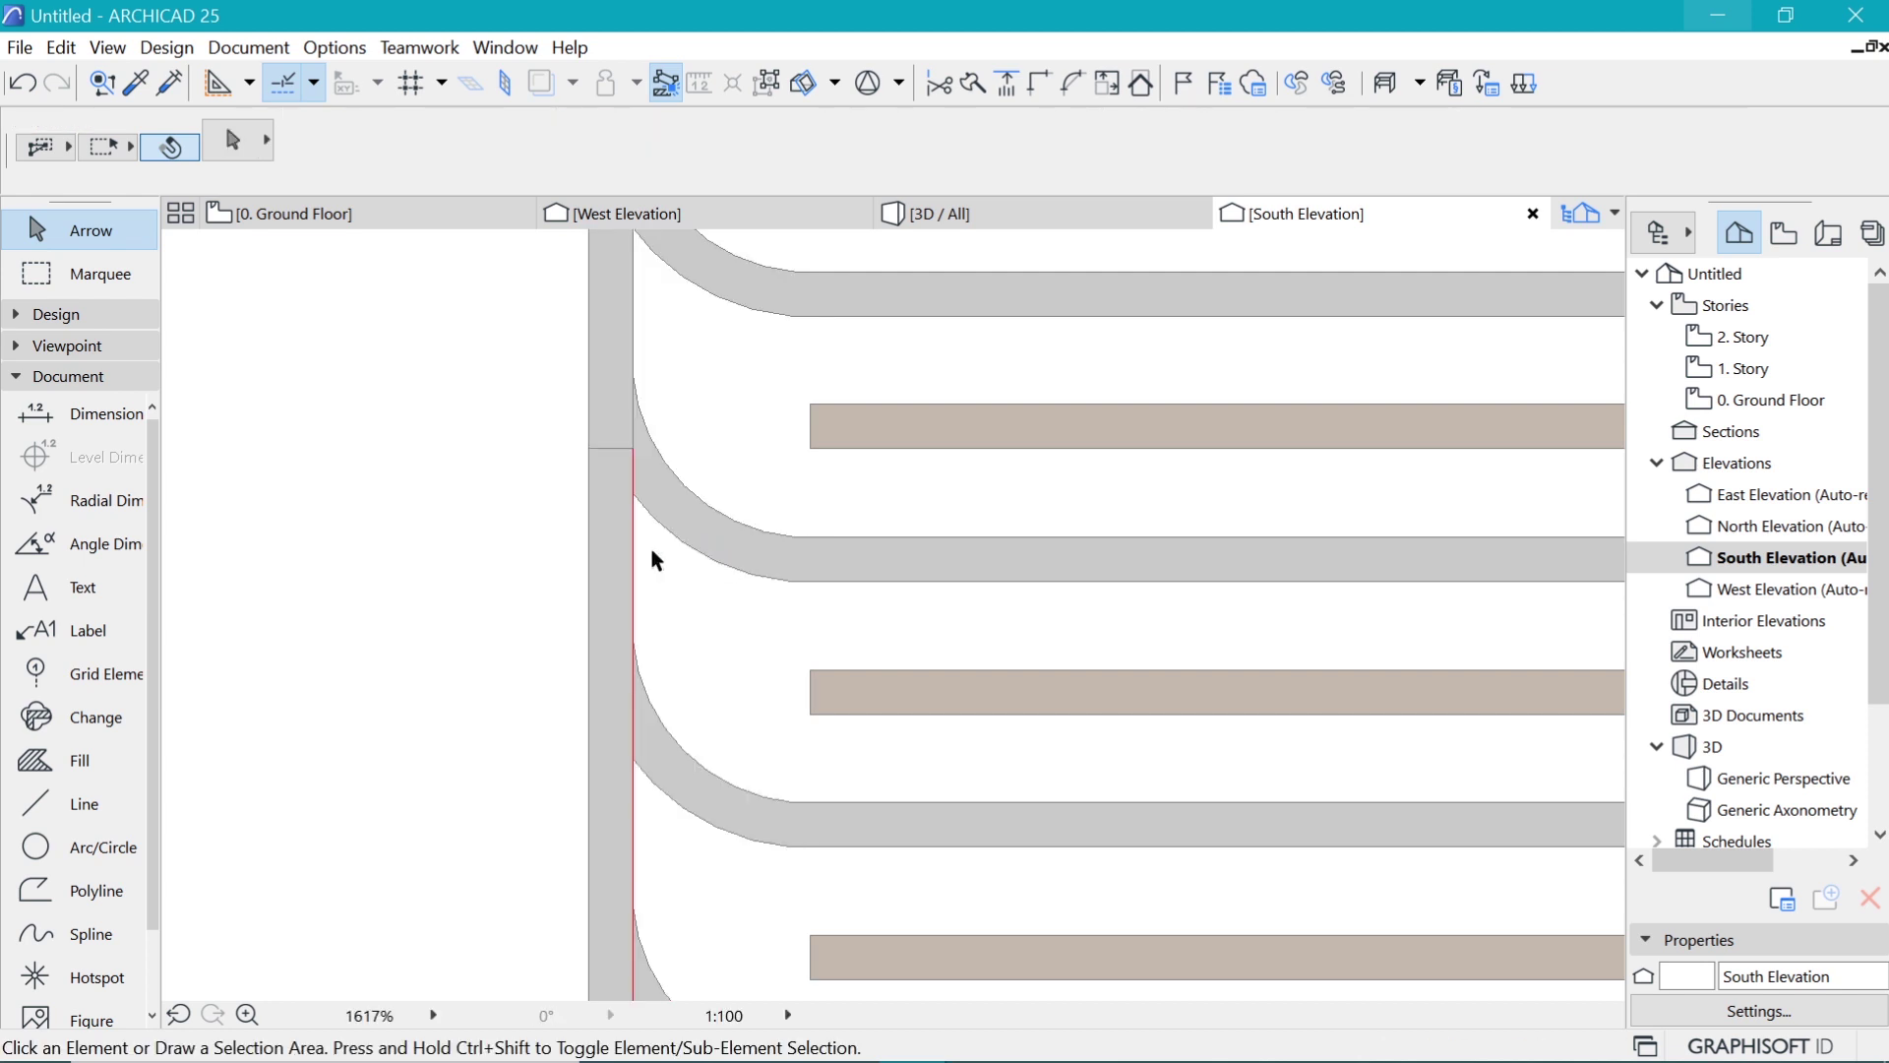
pyautogui.scroll(-3, 649, 545)
pyautogui.click(481, 803)
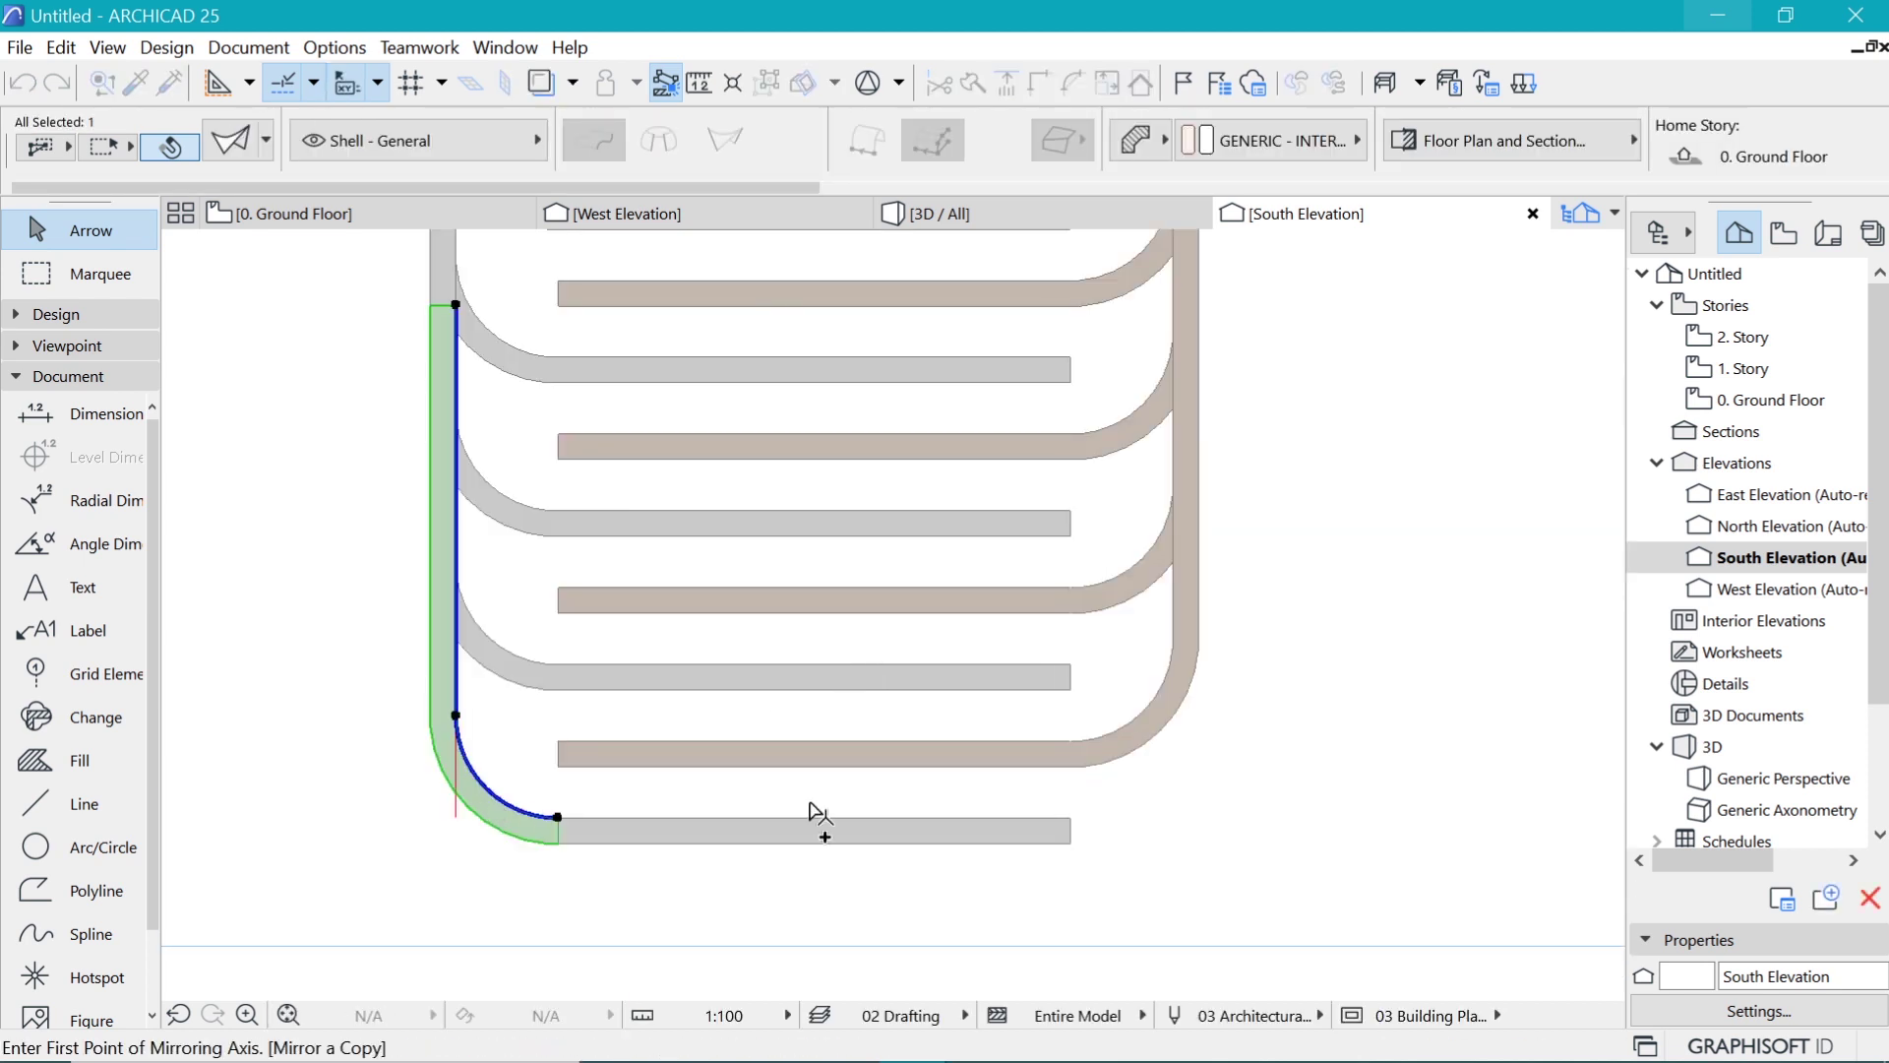
pyautogui.click(820, 852)
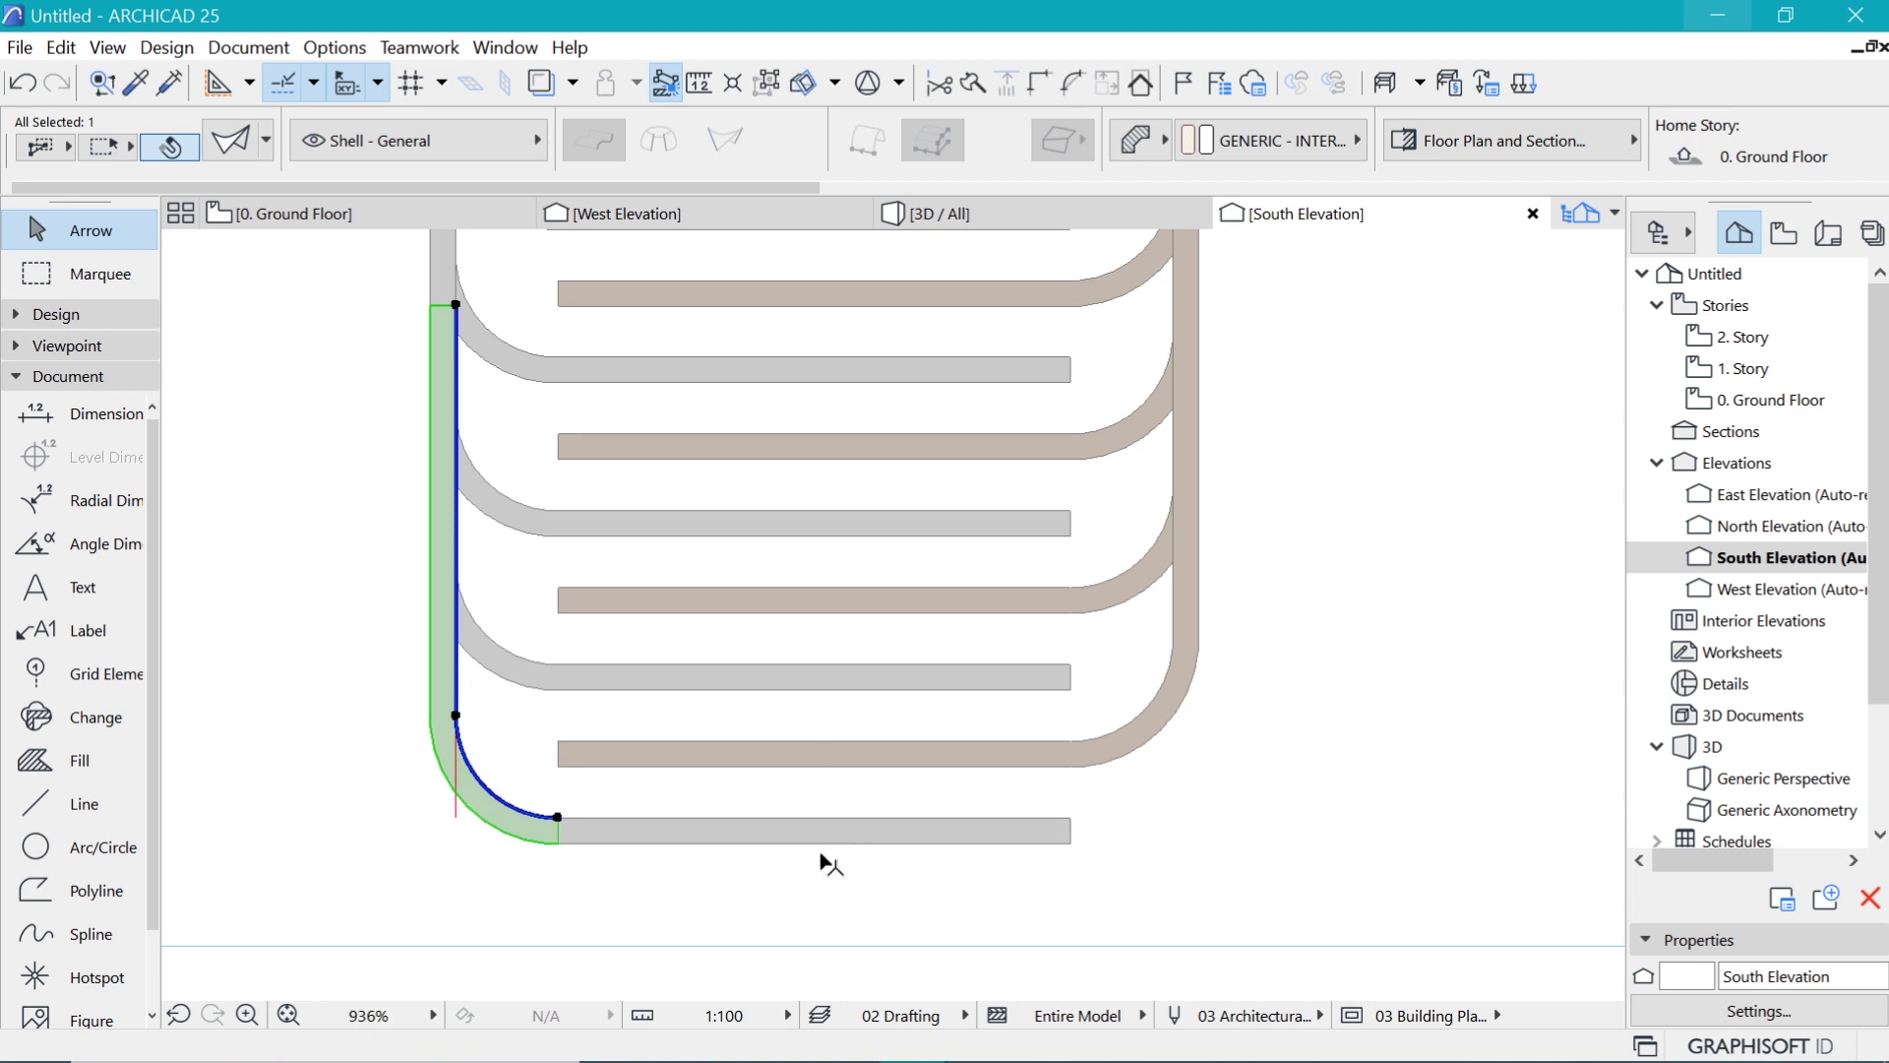
pyautogui.scroll(-1, 1100, 796)
pyautogui.moveTo(1101, 796); pyautogui.dragTo(809, 814, button='middle')
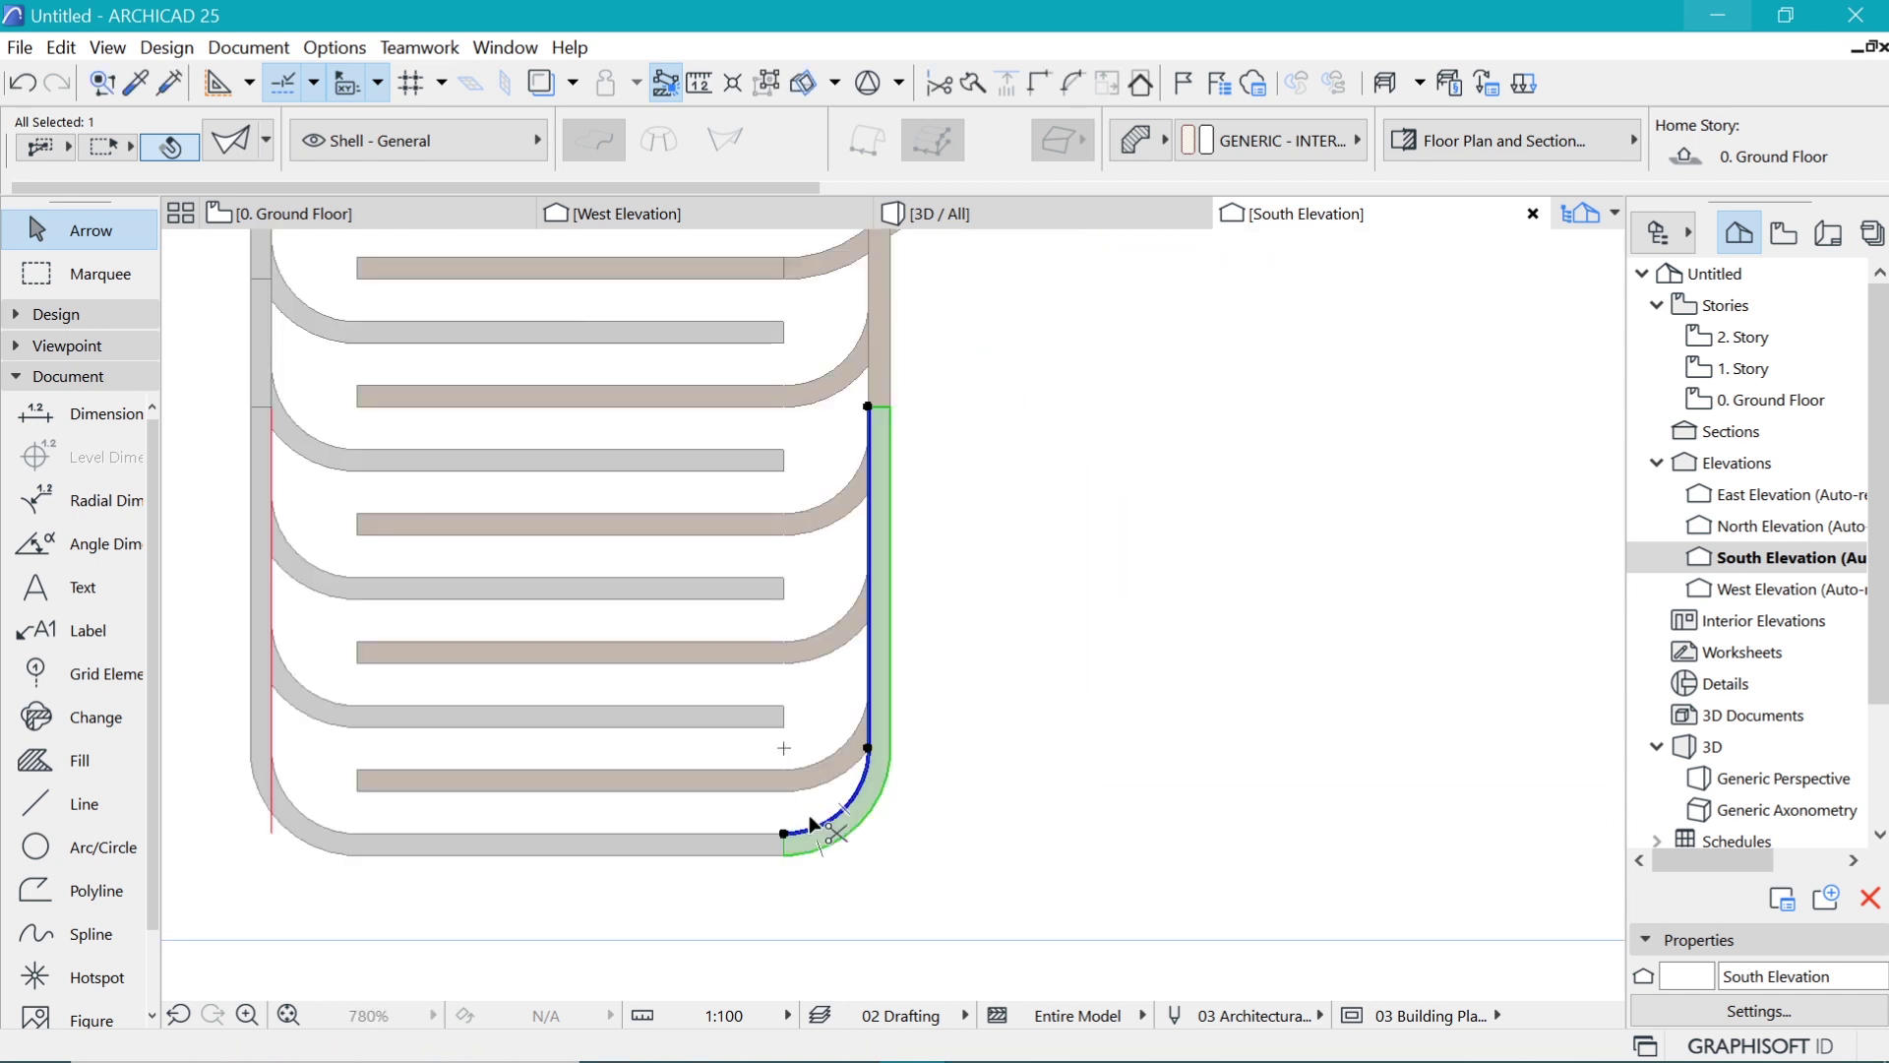
# Step: Rotate the copied shell 180° about the tread's end point, then mirror it there so it curves downward away from the tread
pyautogui.hotkey('ctrl', 'e')
pyautogui.click(786, 834)
pyautogui.click(1018, 833)
pyautogui.click(562, 831)
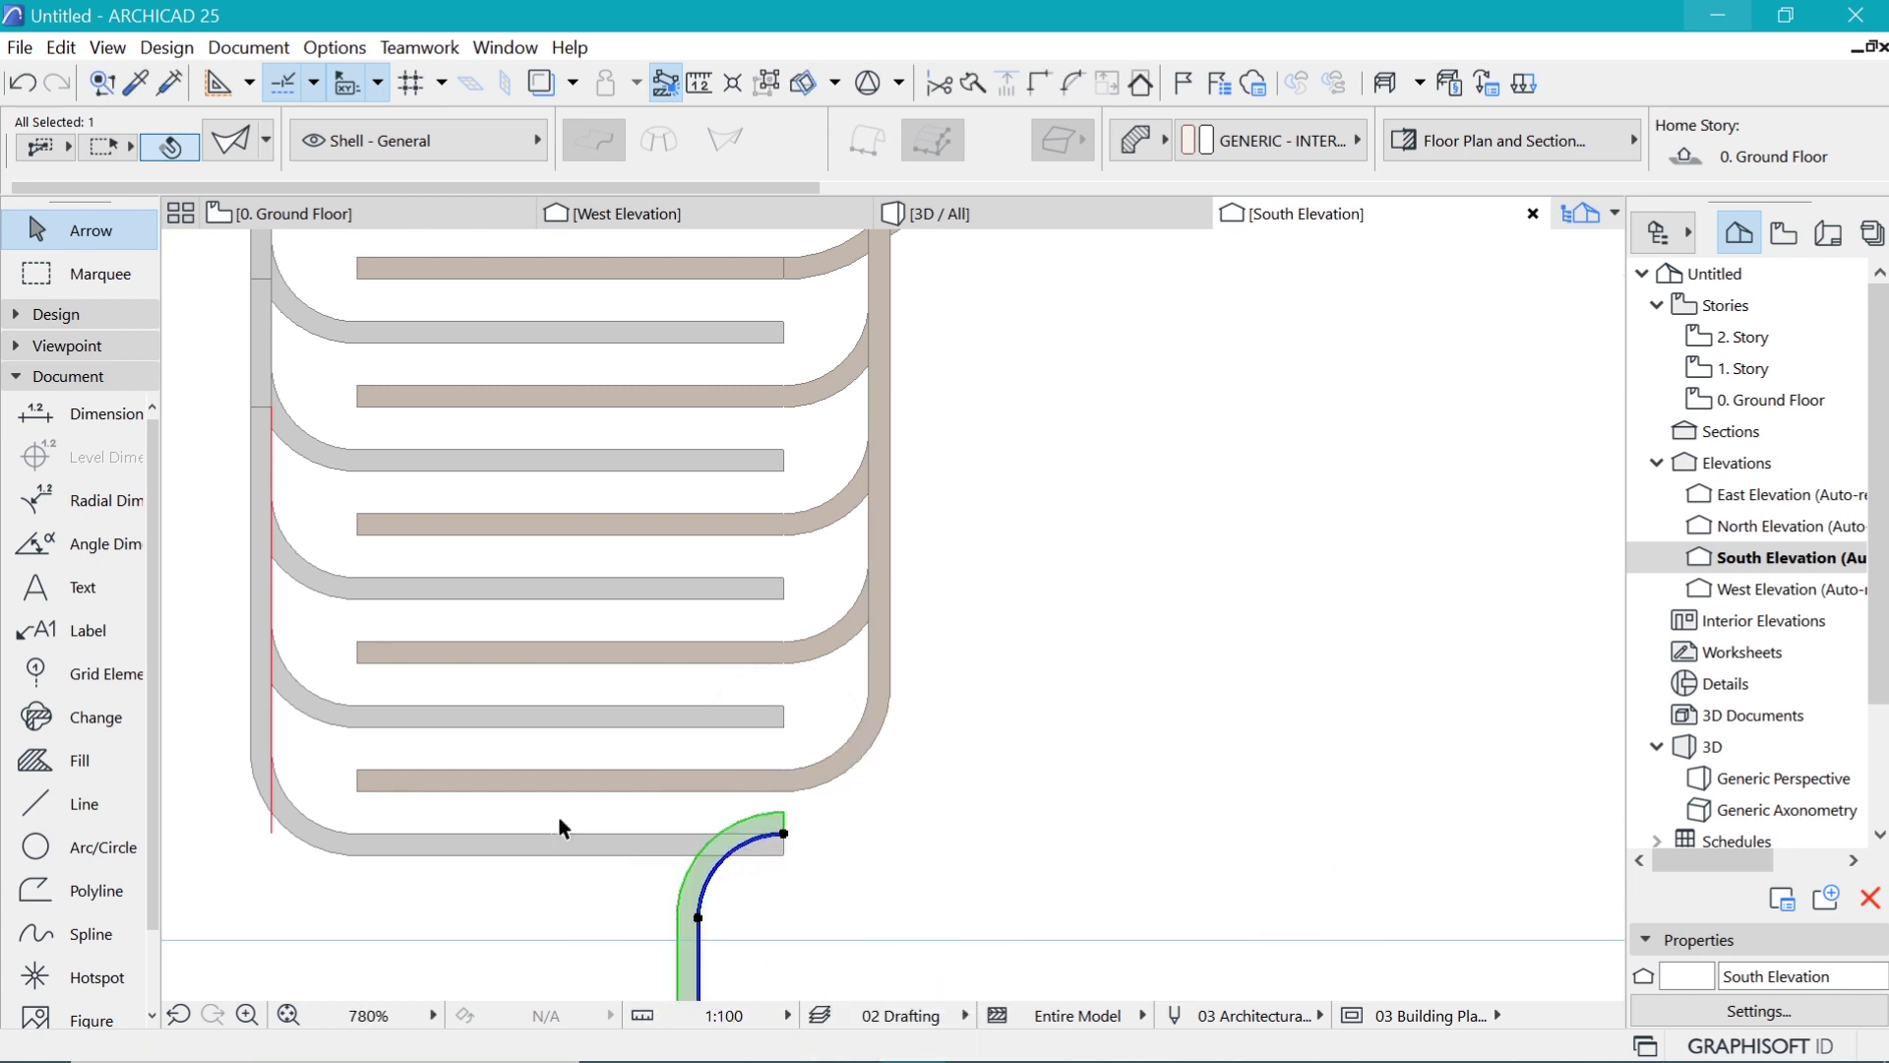
pyautogui.click(784, 834)
pyautogui.scroll(3, 757, 876)
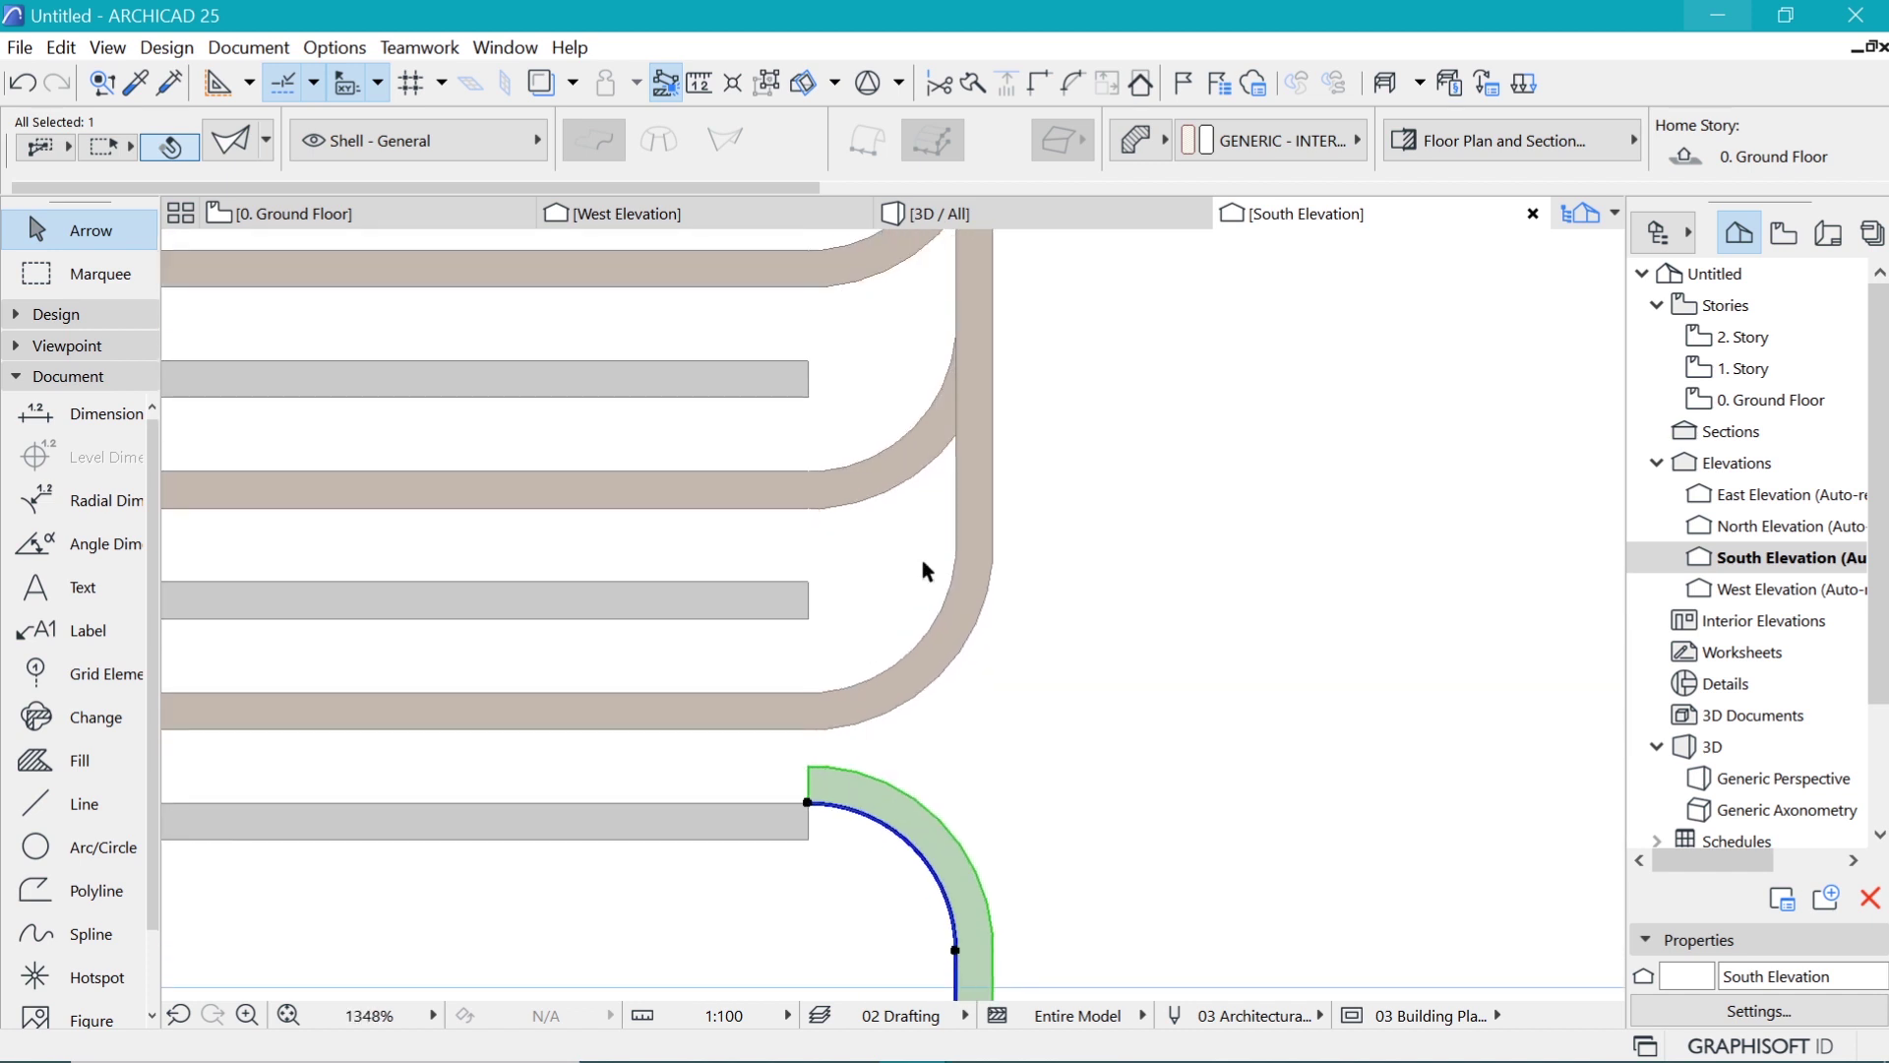
# Step: Flip the downward shell's thickness to the other side of its reference line so it aligns with the tread
pyautogui.scroll(-3, 831, 698)
pyautogui.scroll(2, 852, 758)
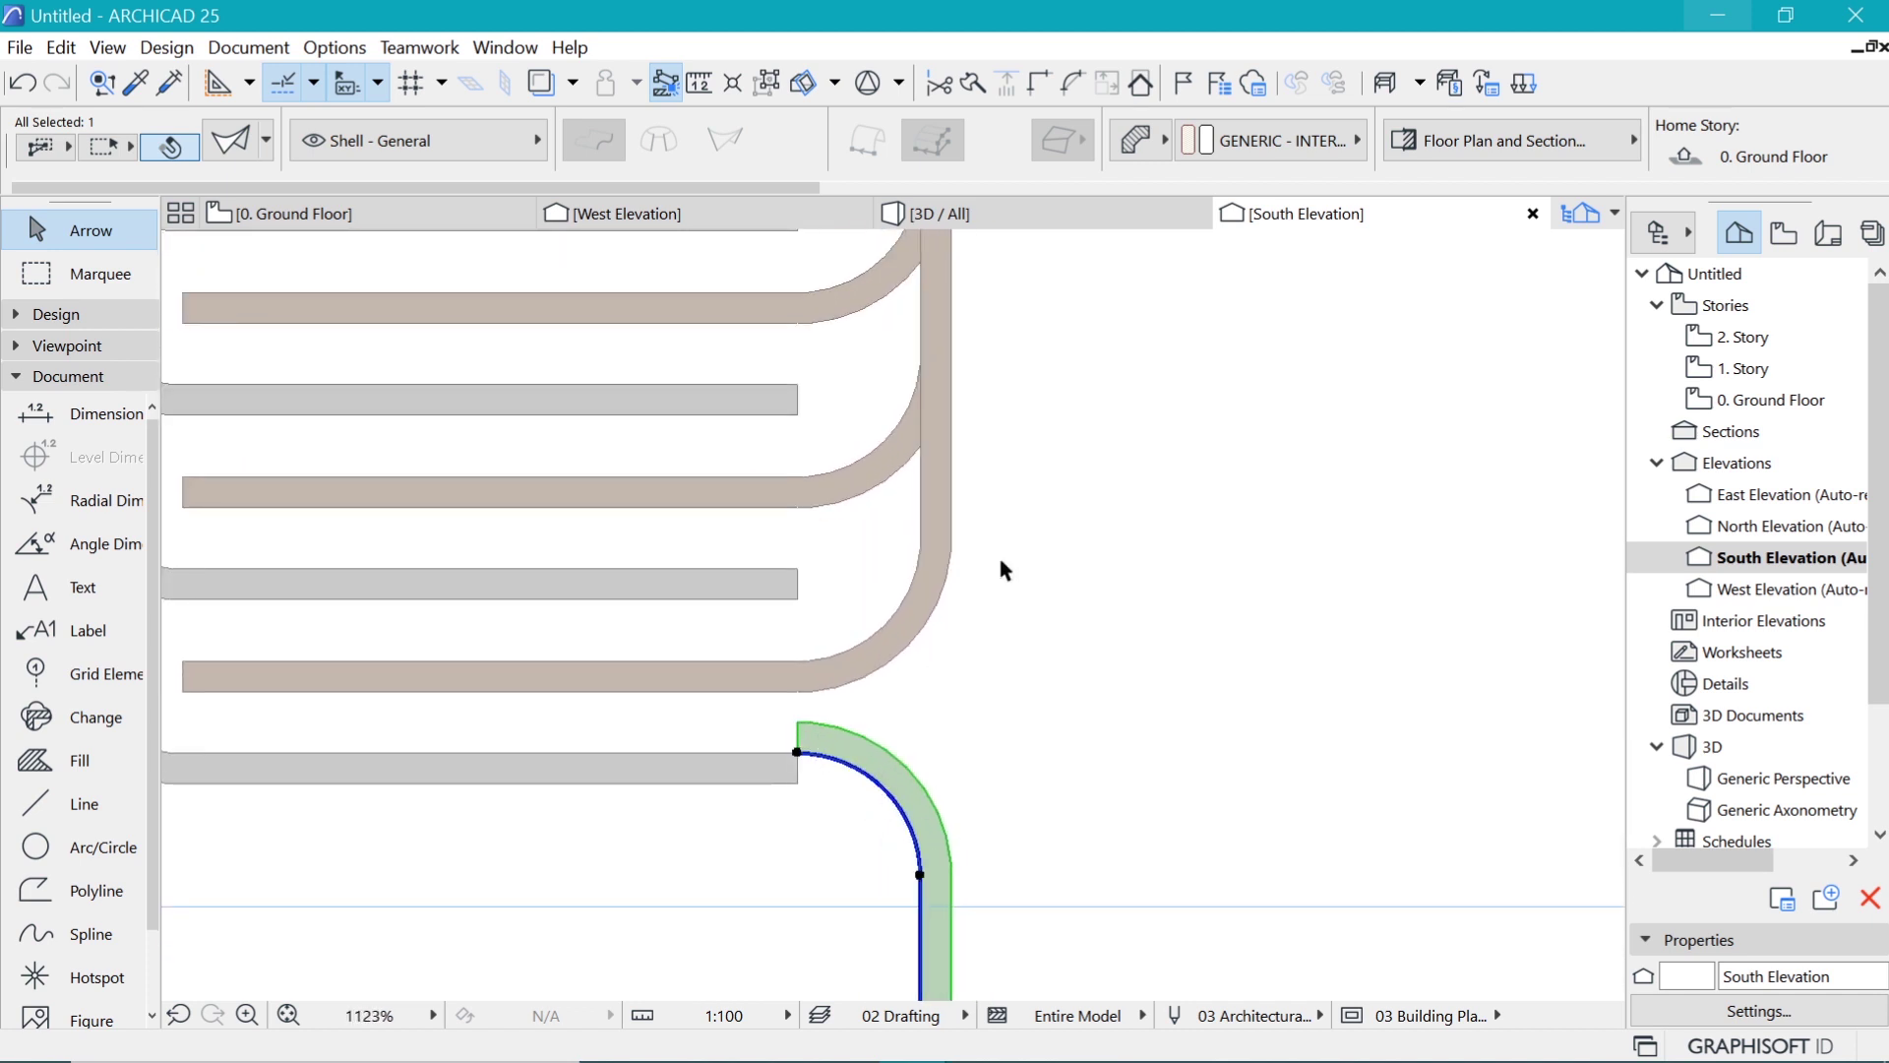
pyautogui.hscroll(5, 1079, 169)
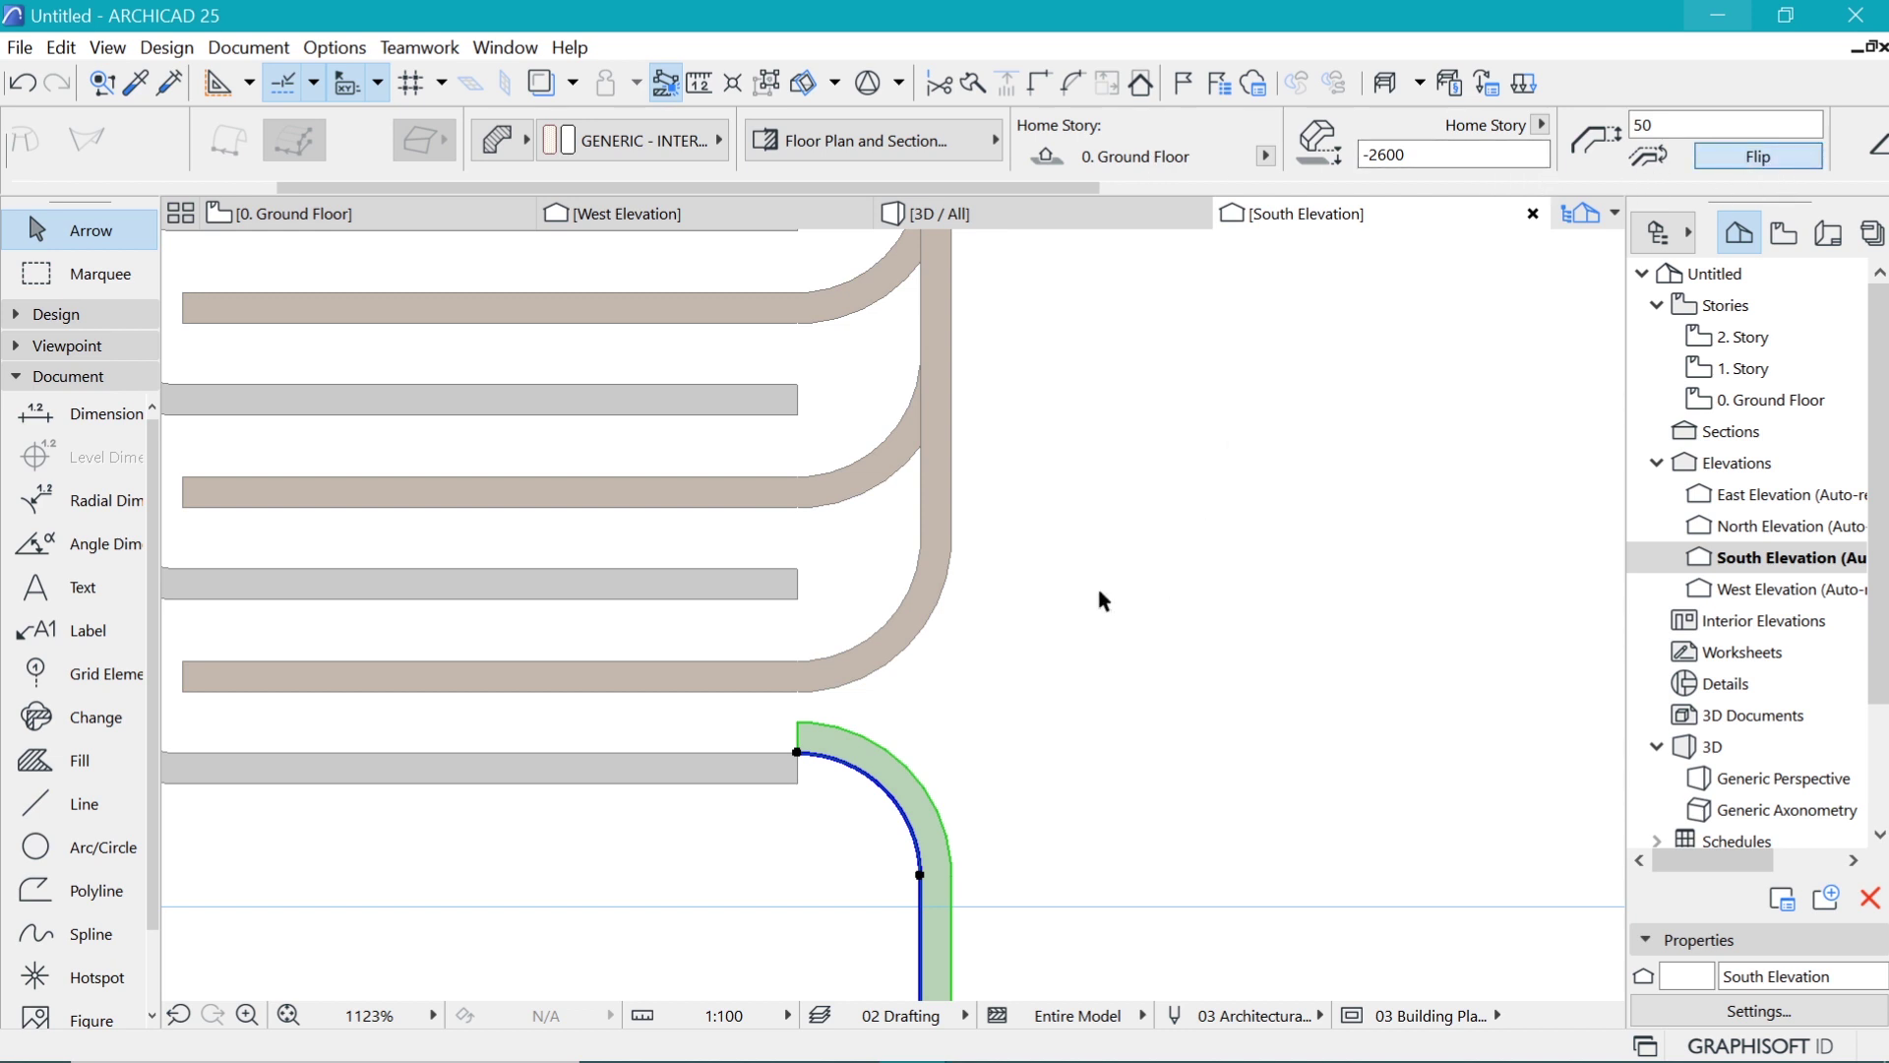
pyautogui.scroll(-8, 903, 777)
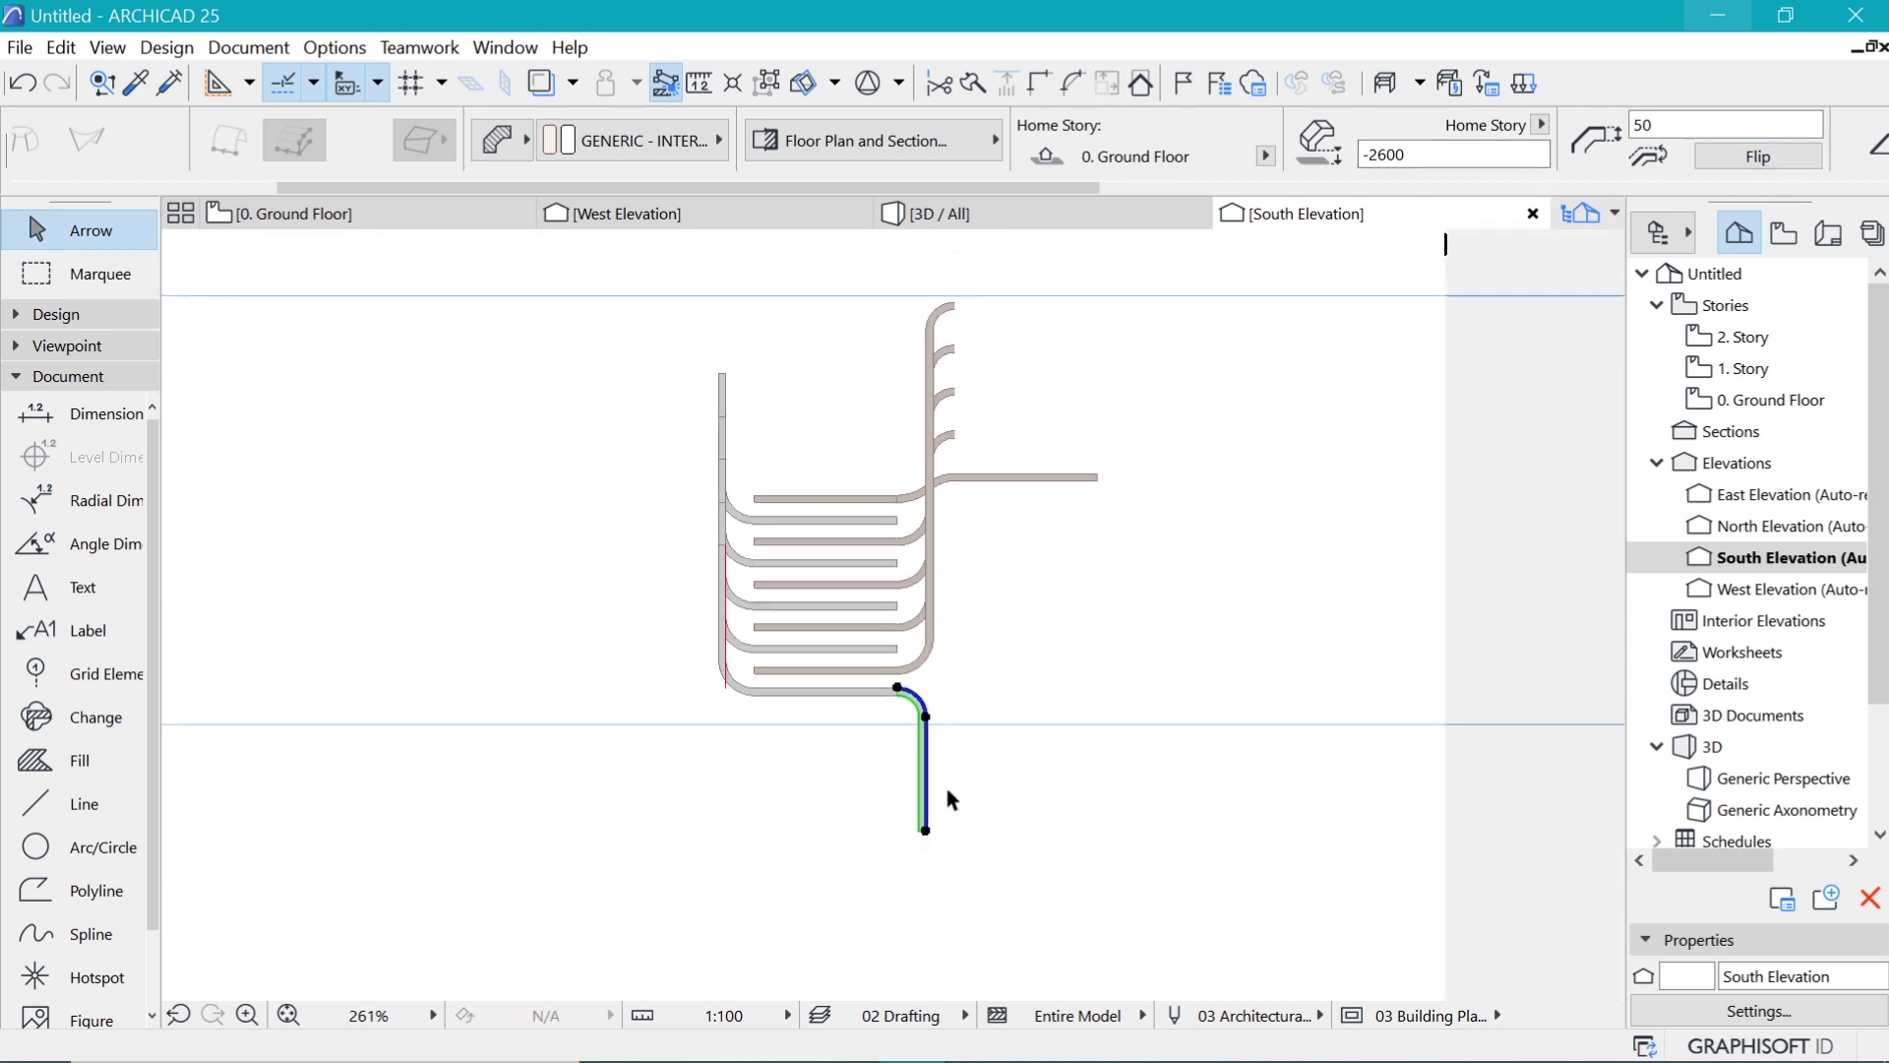
# Step: Shorten the downward shell by moving its bottom profile node up to the ground floor level line
pyautogui.click(925, 829)
pyautogui.scroll(8, 959, 710)
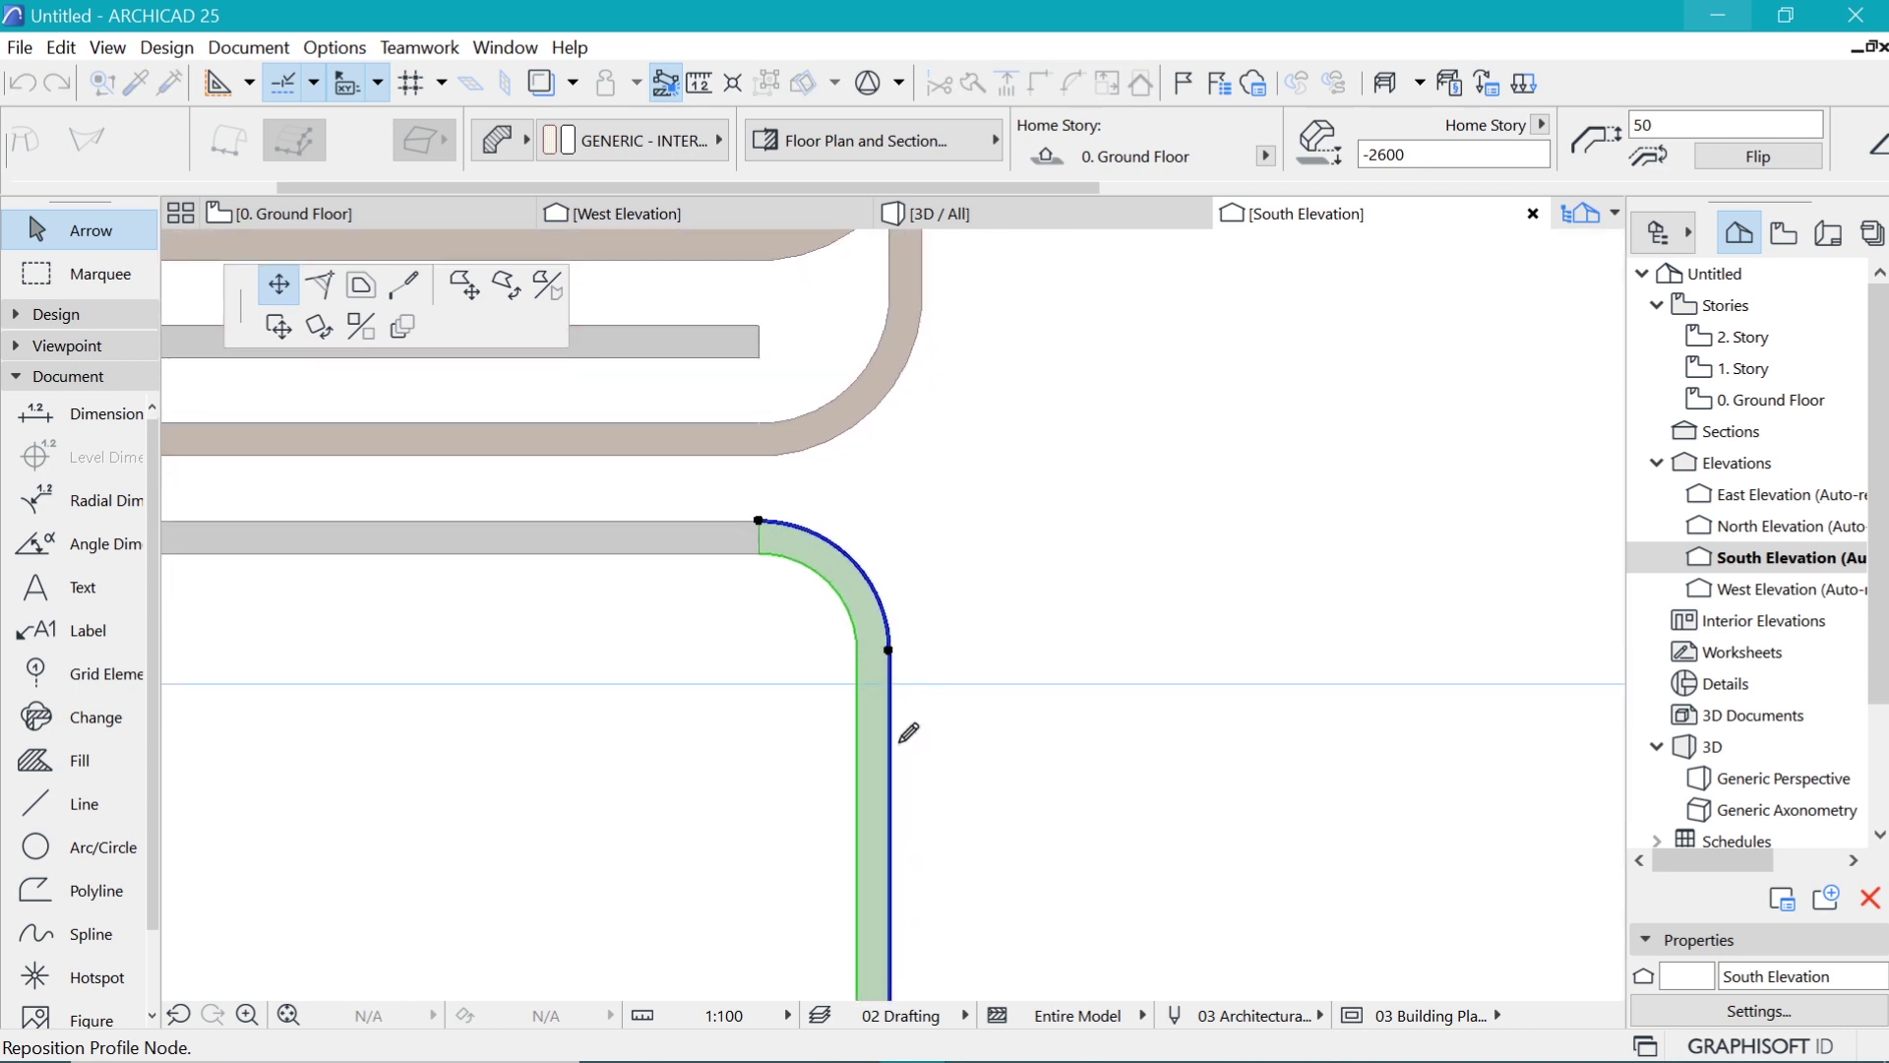
pyautogui.scroll(1, 906, 728)
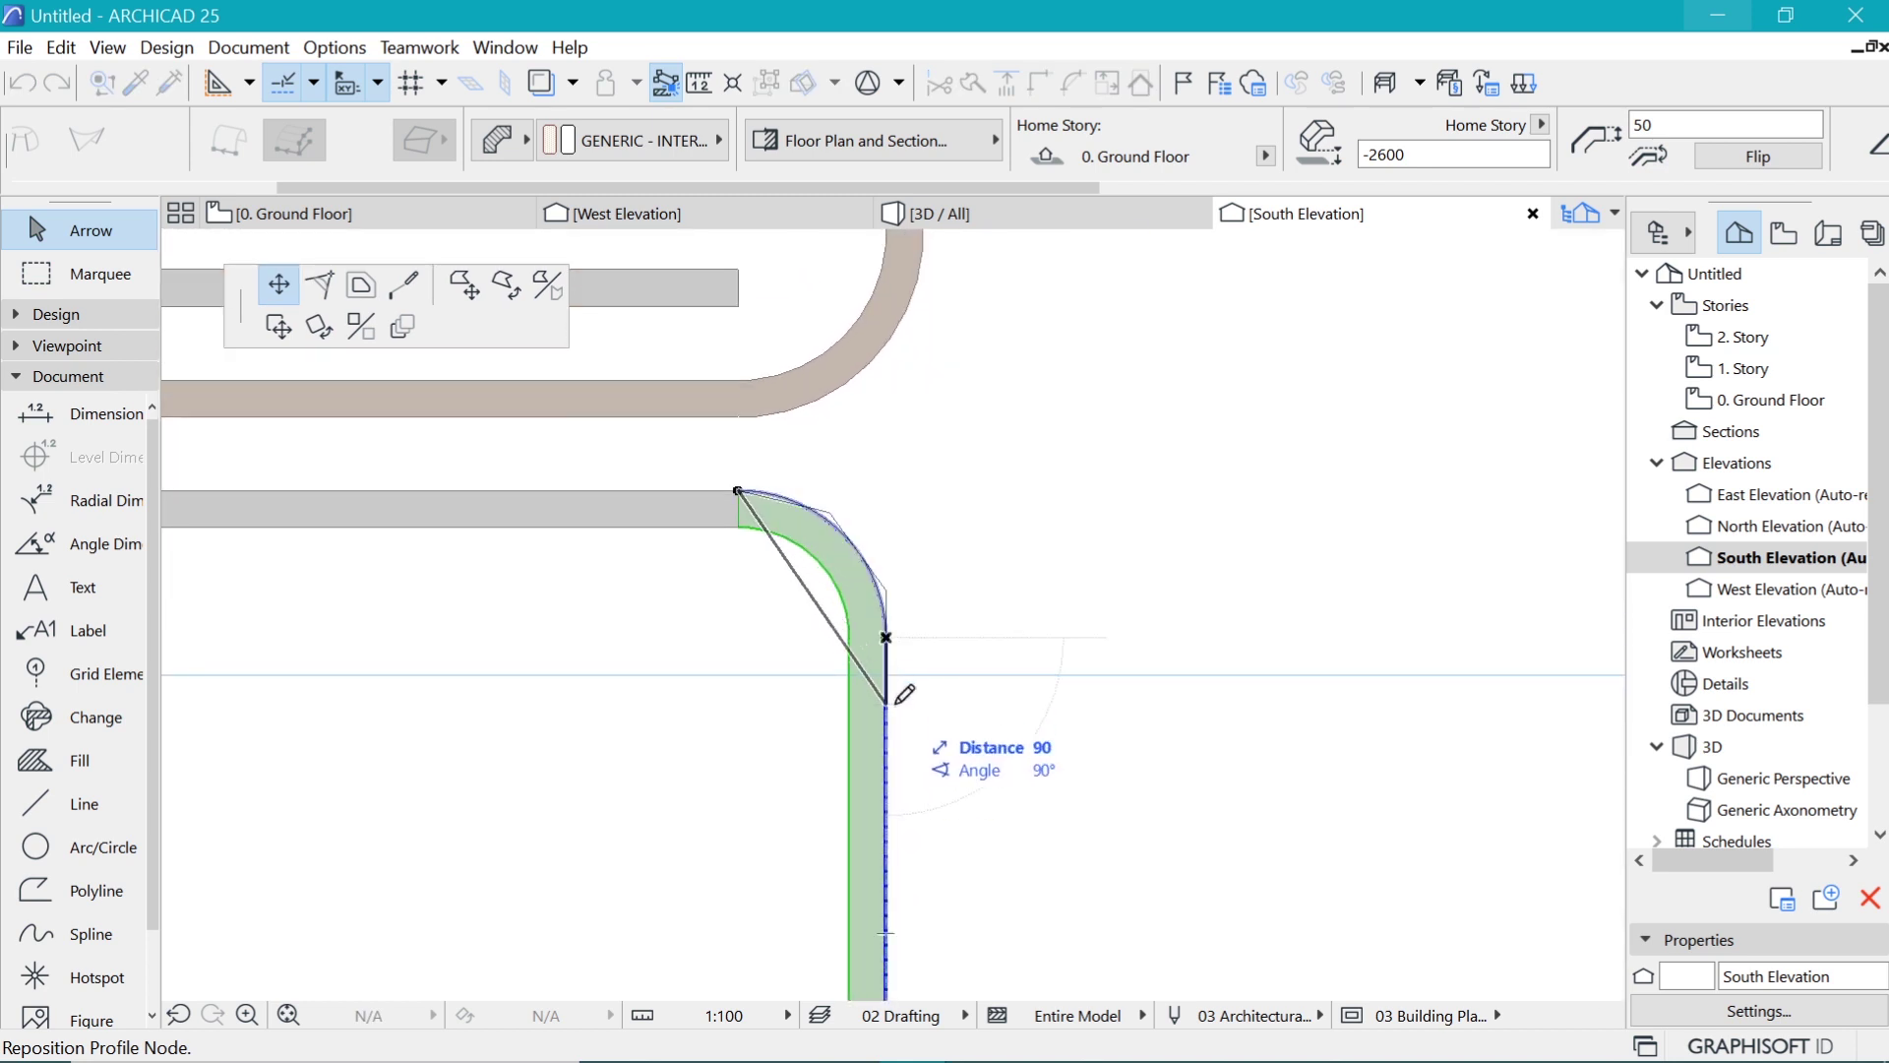
pyautogui.click(908, 661)
pyautogui.scroll(-8, 882, 787)
pyautogui.scroll(3, 856, 738)
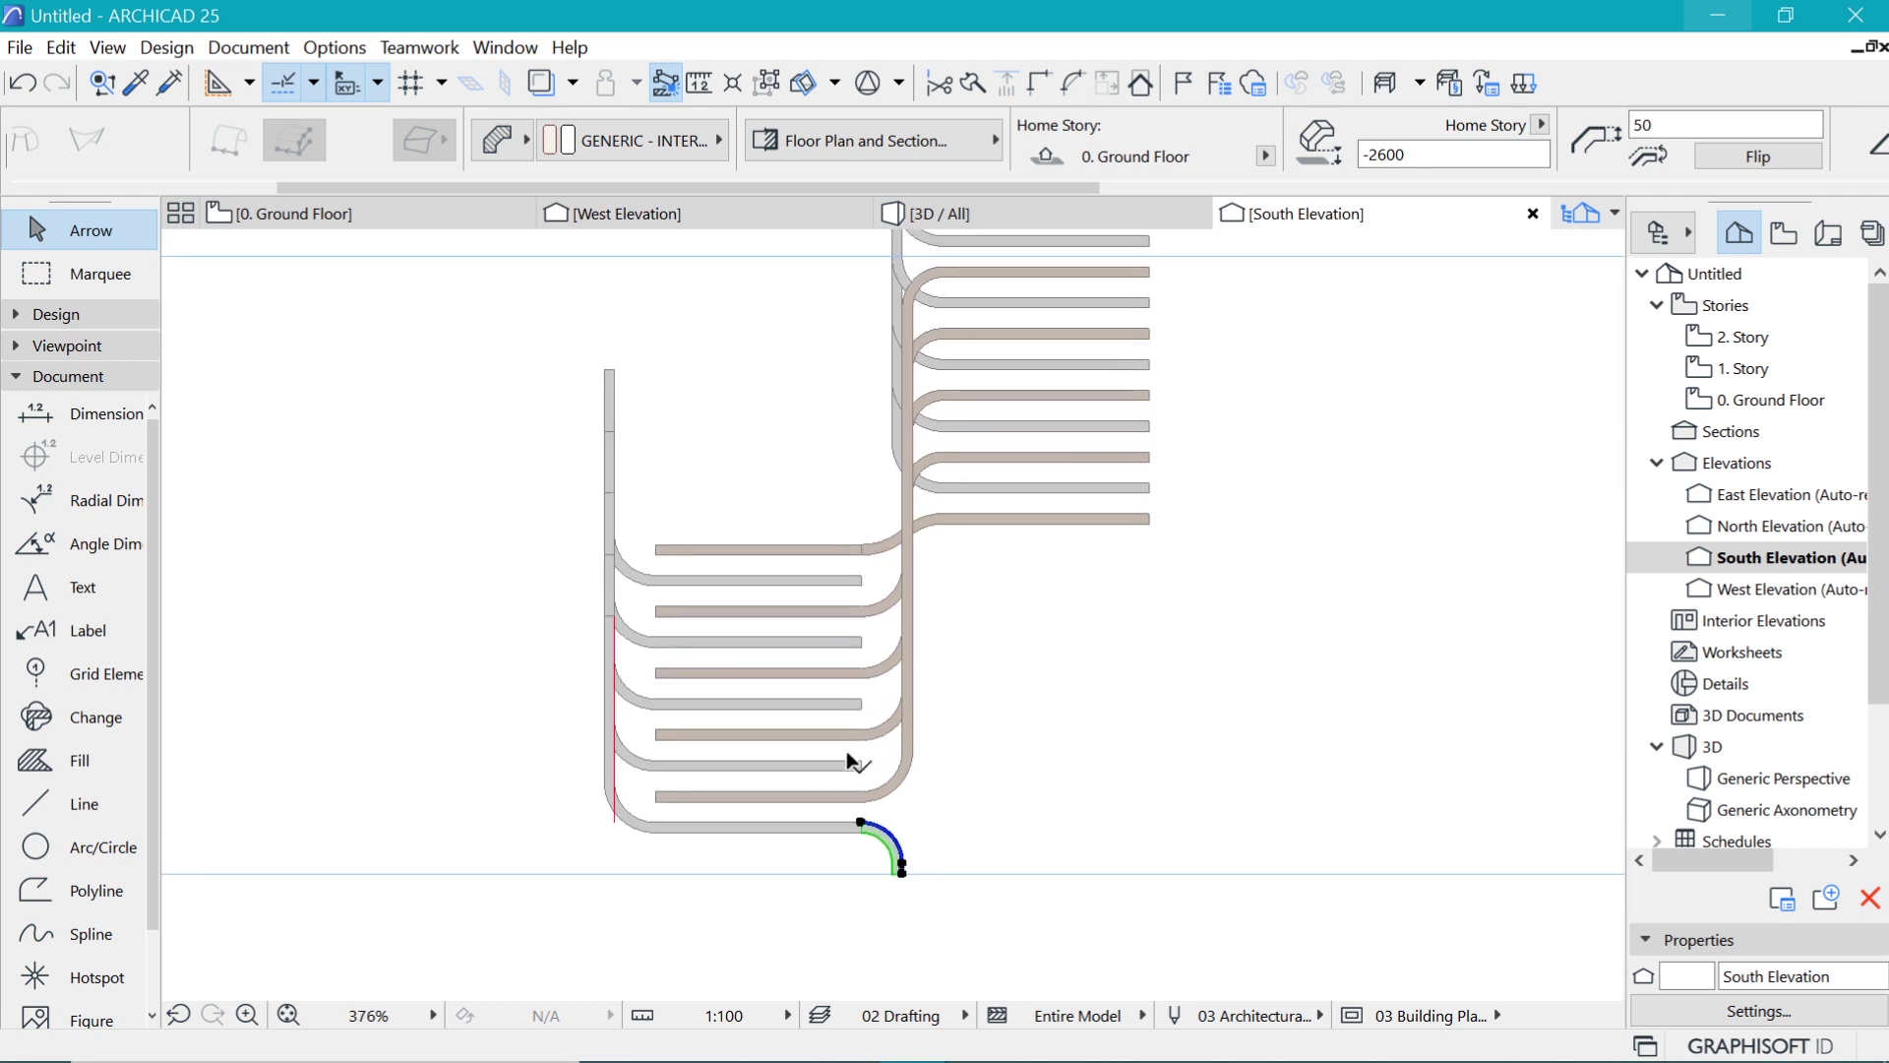
# Step: In the 3D view, drag a copy of the curved foot shell to the matching end corner of the next white tread up
pyautogui.click(1064, 218)
pyautogui.scroll(-3, 753, 653)
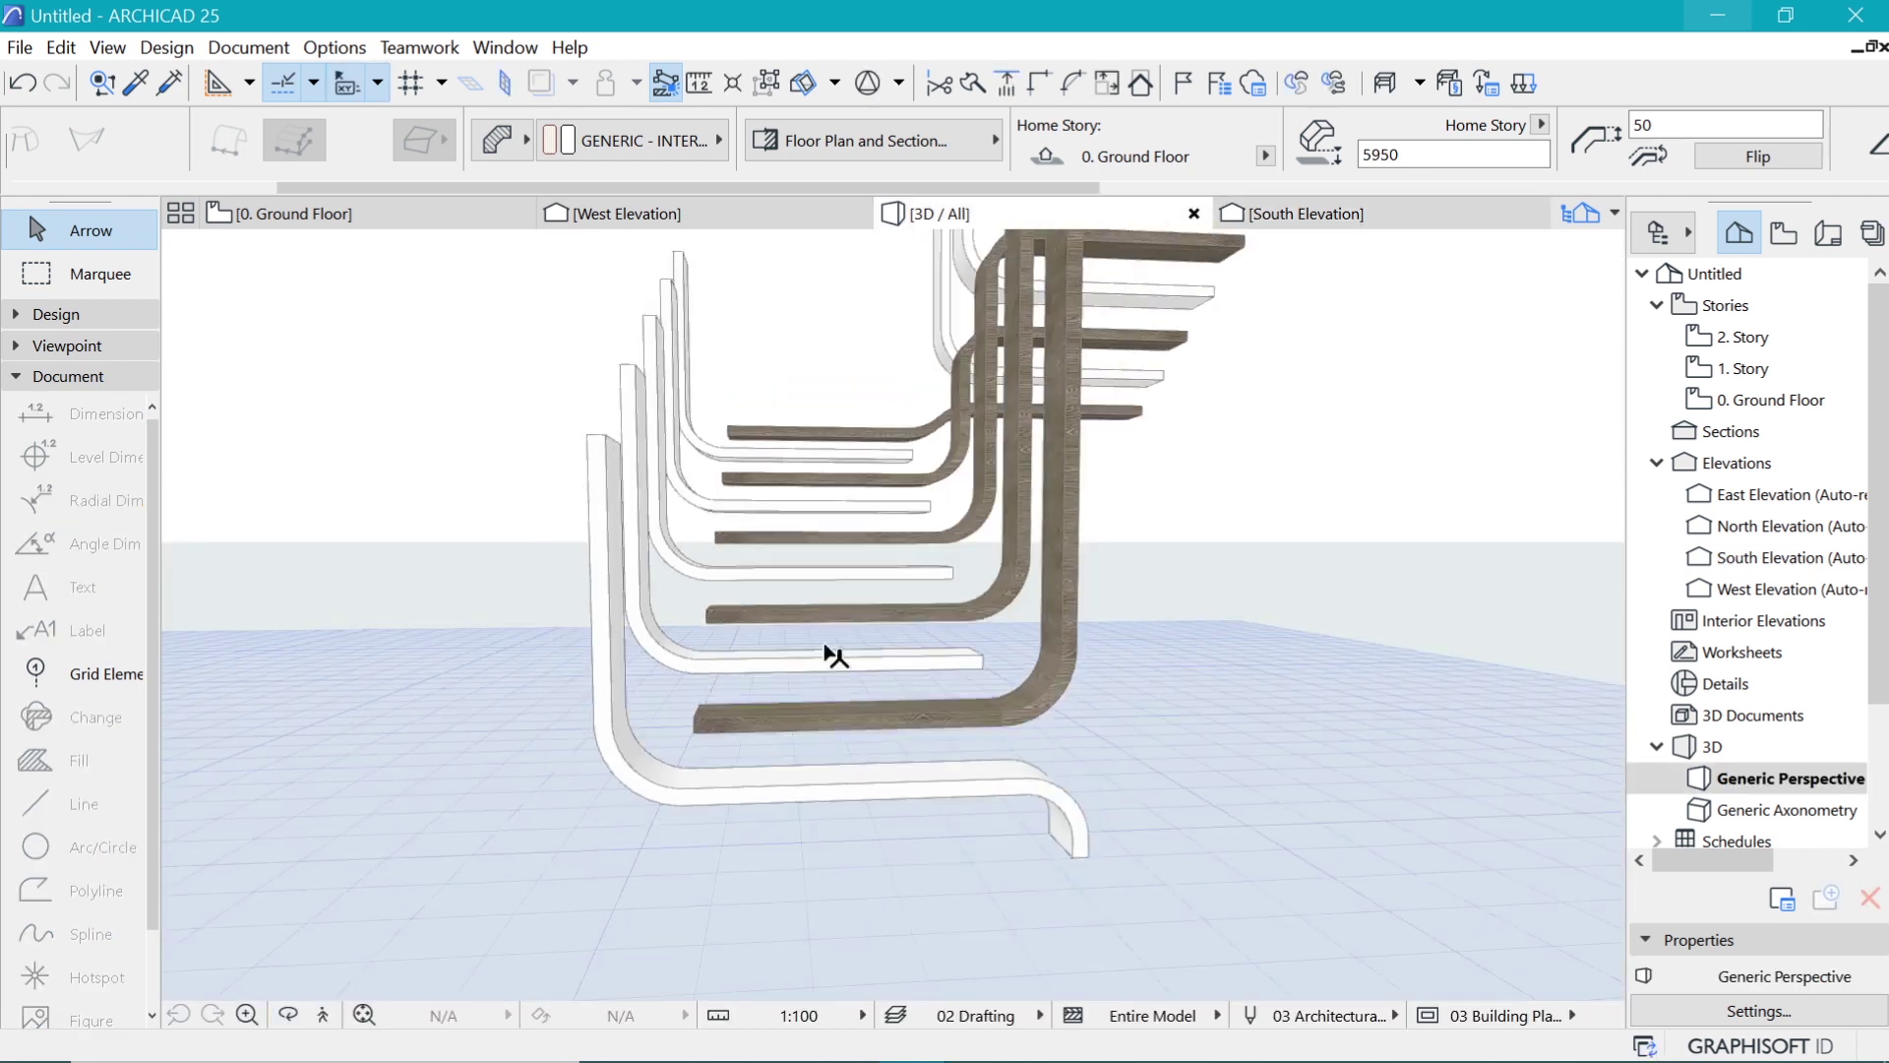
pyautogui.scroll(4, 910, 706)
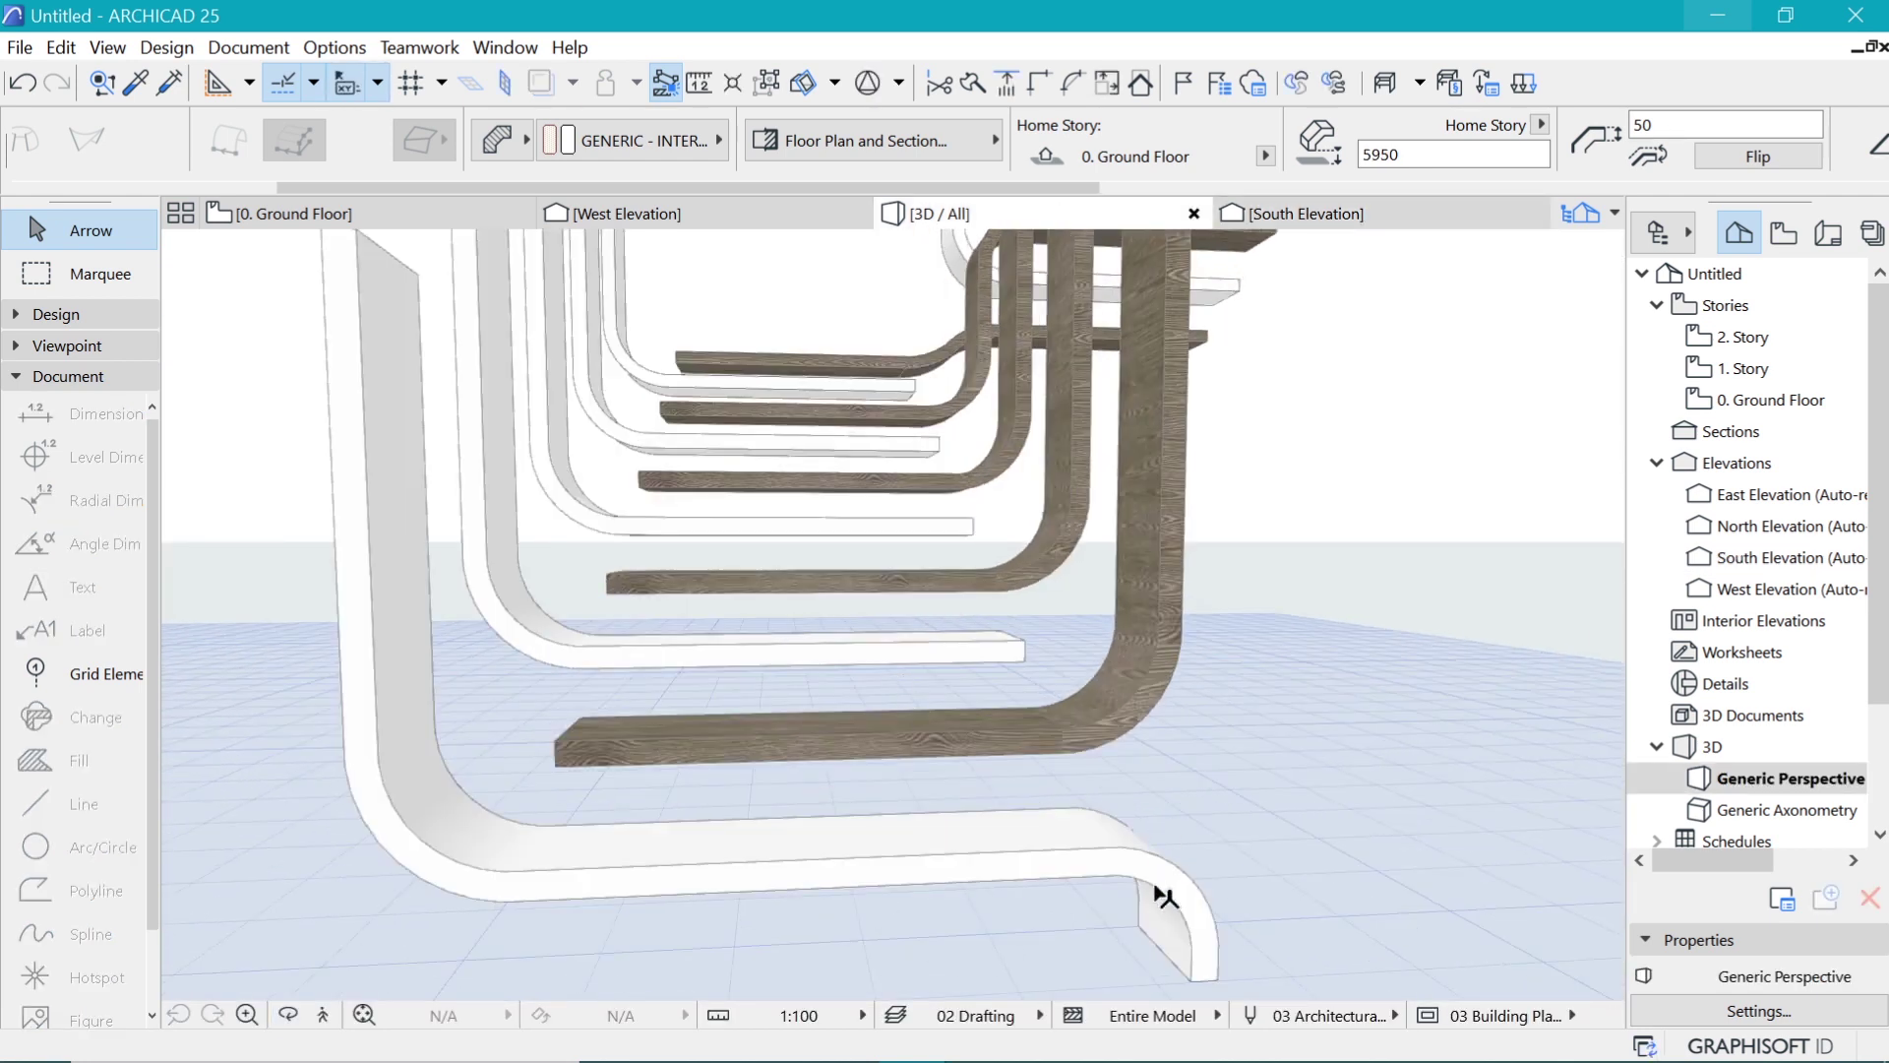
pyautogui.click(1087, 822)
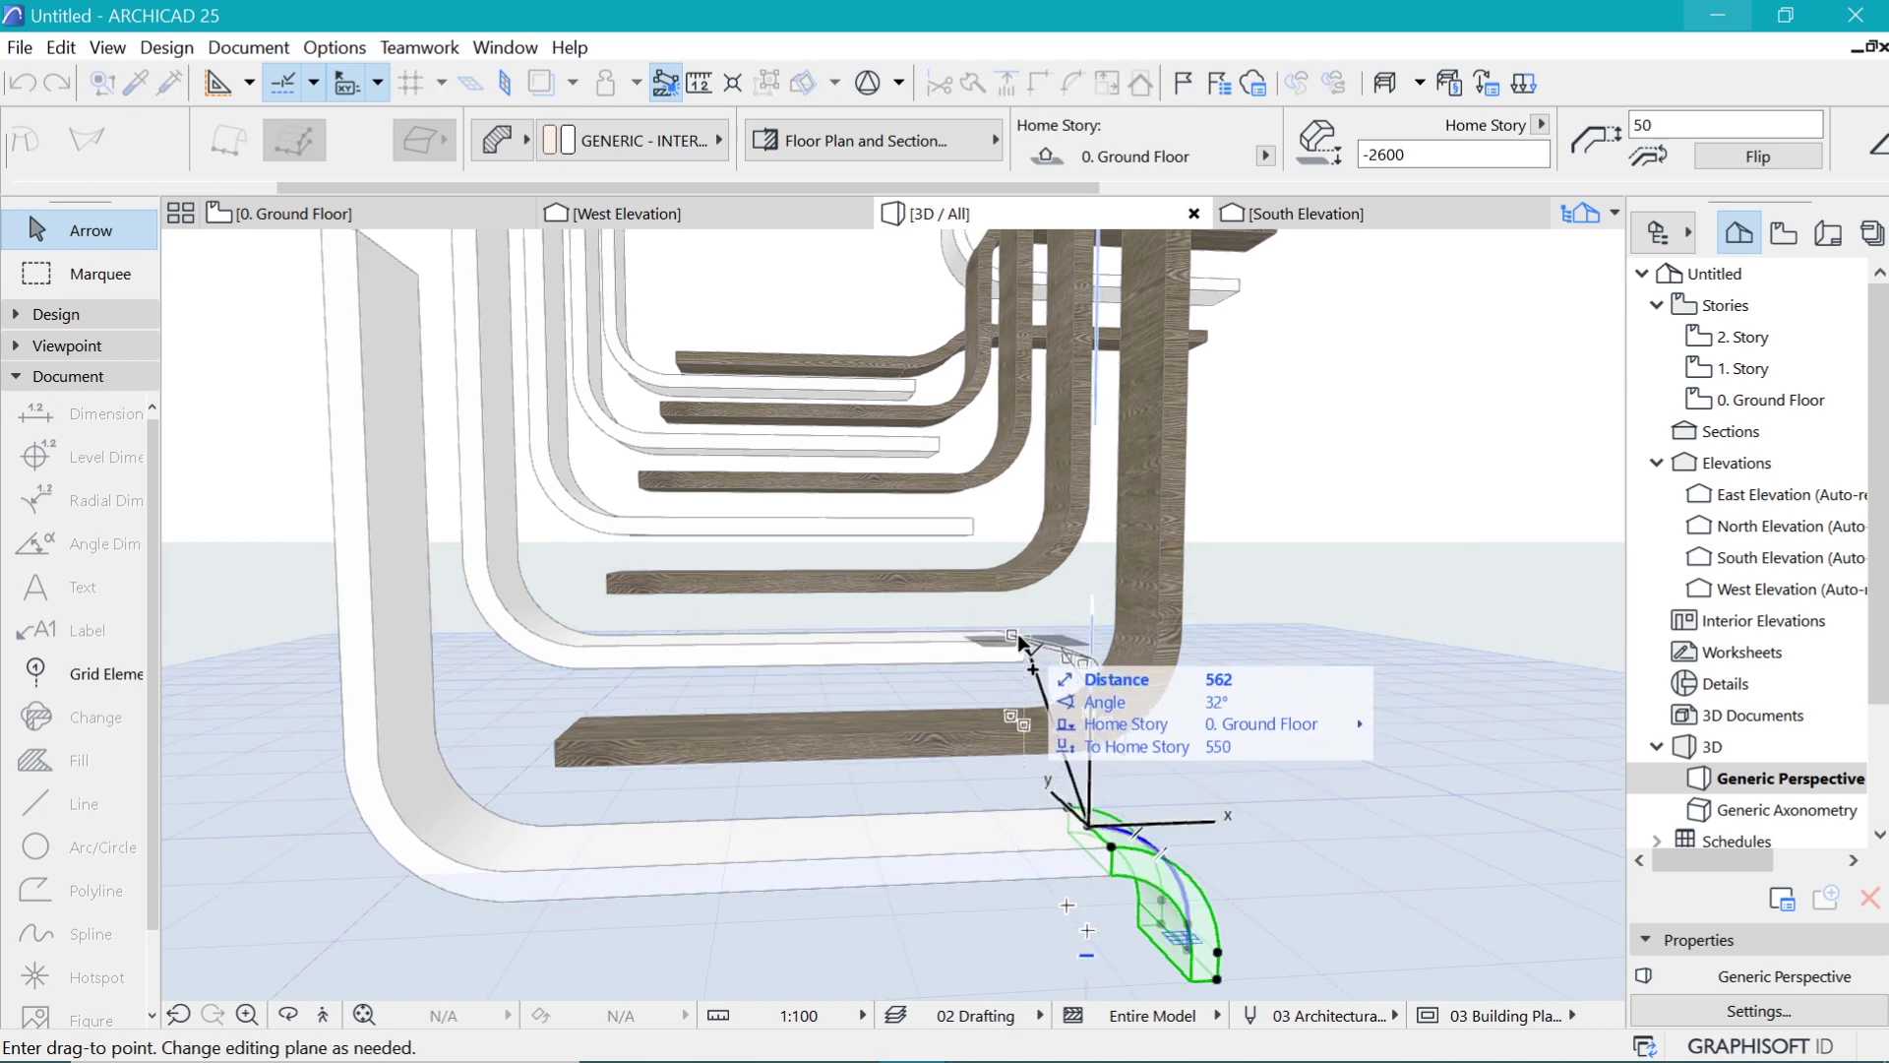
pyautogui.click(1011, 631)
pyautogui.keyDown('shift'); pyautogui.moveTo(1159, 763); pyautogui.dragTo(915, 755, button='middle'); pyautogui.keyUp('shift')
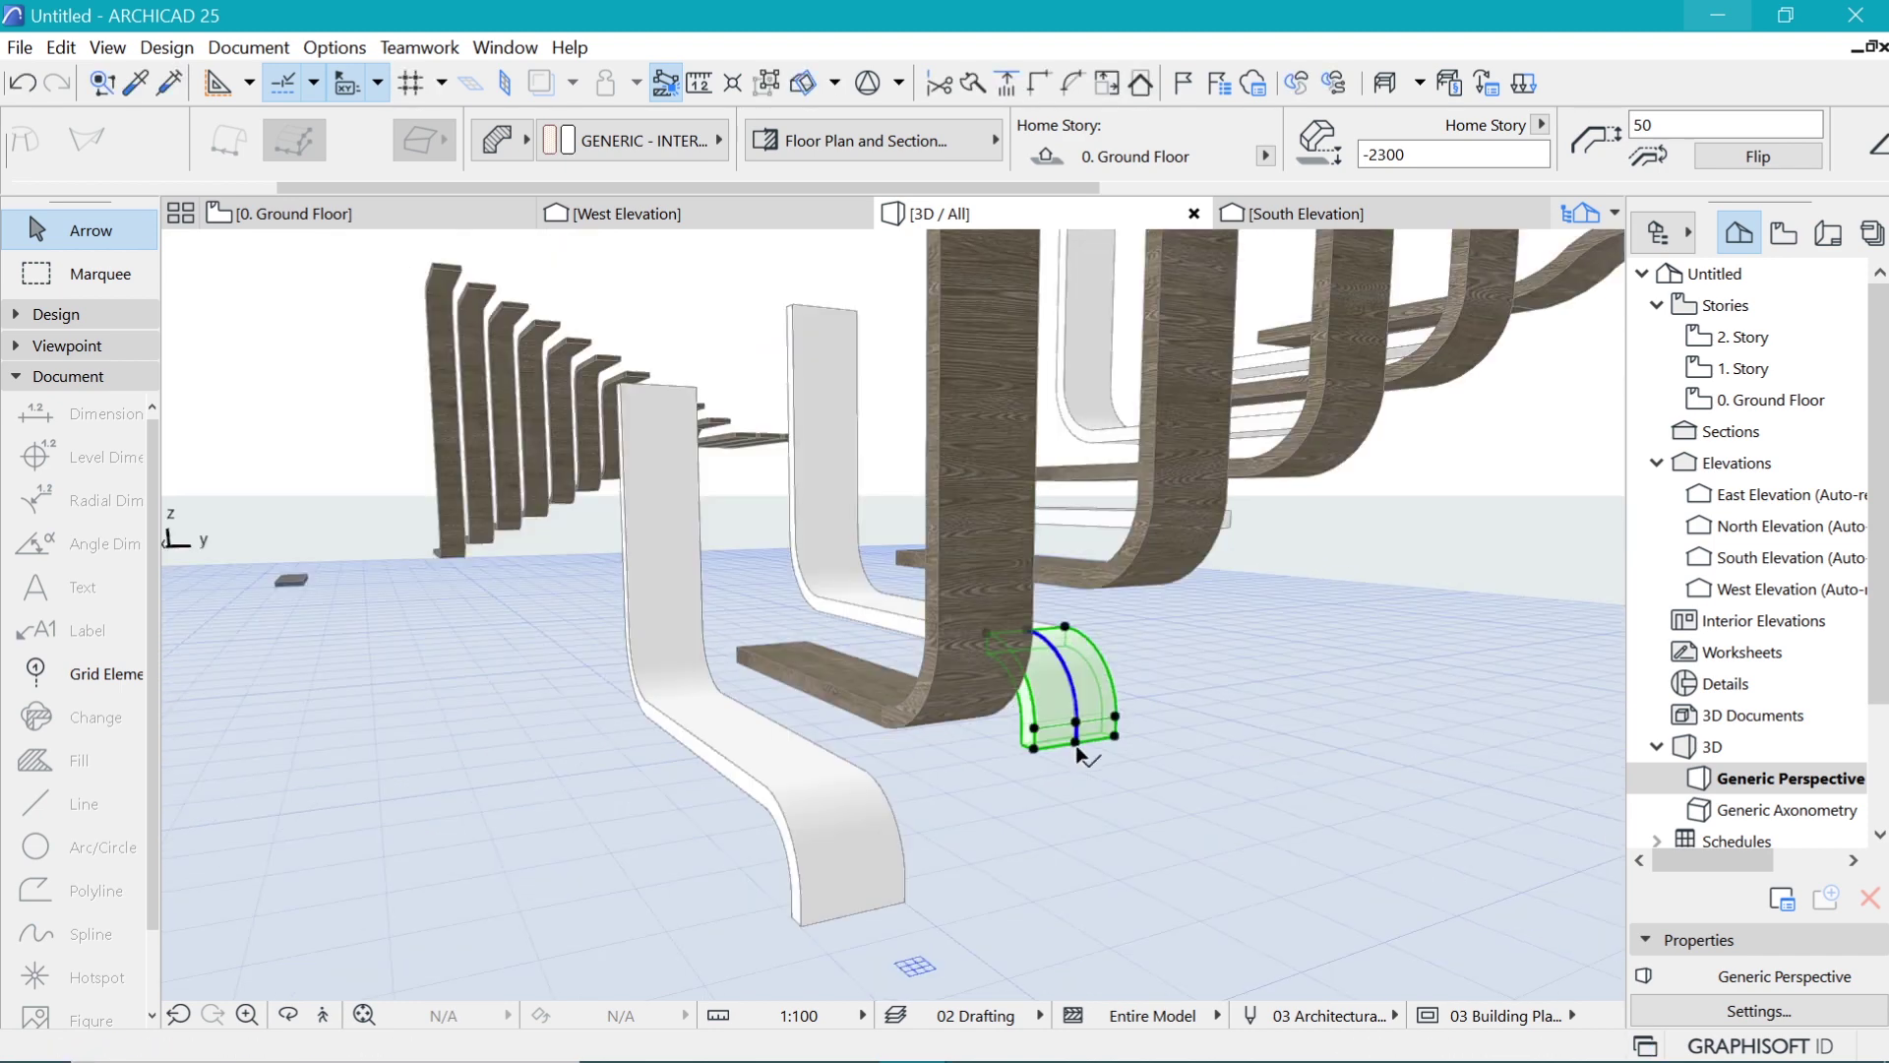
# Step: Stretch the copied foot on the second white tread downward by moving its bottom profile node to the first foot's base level
pyautogui.click(1078, 743)
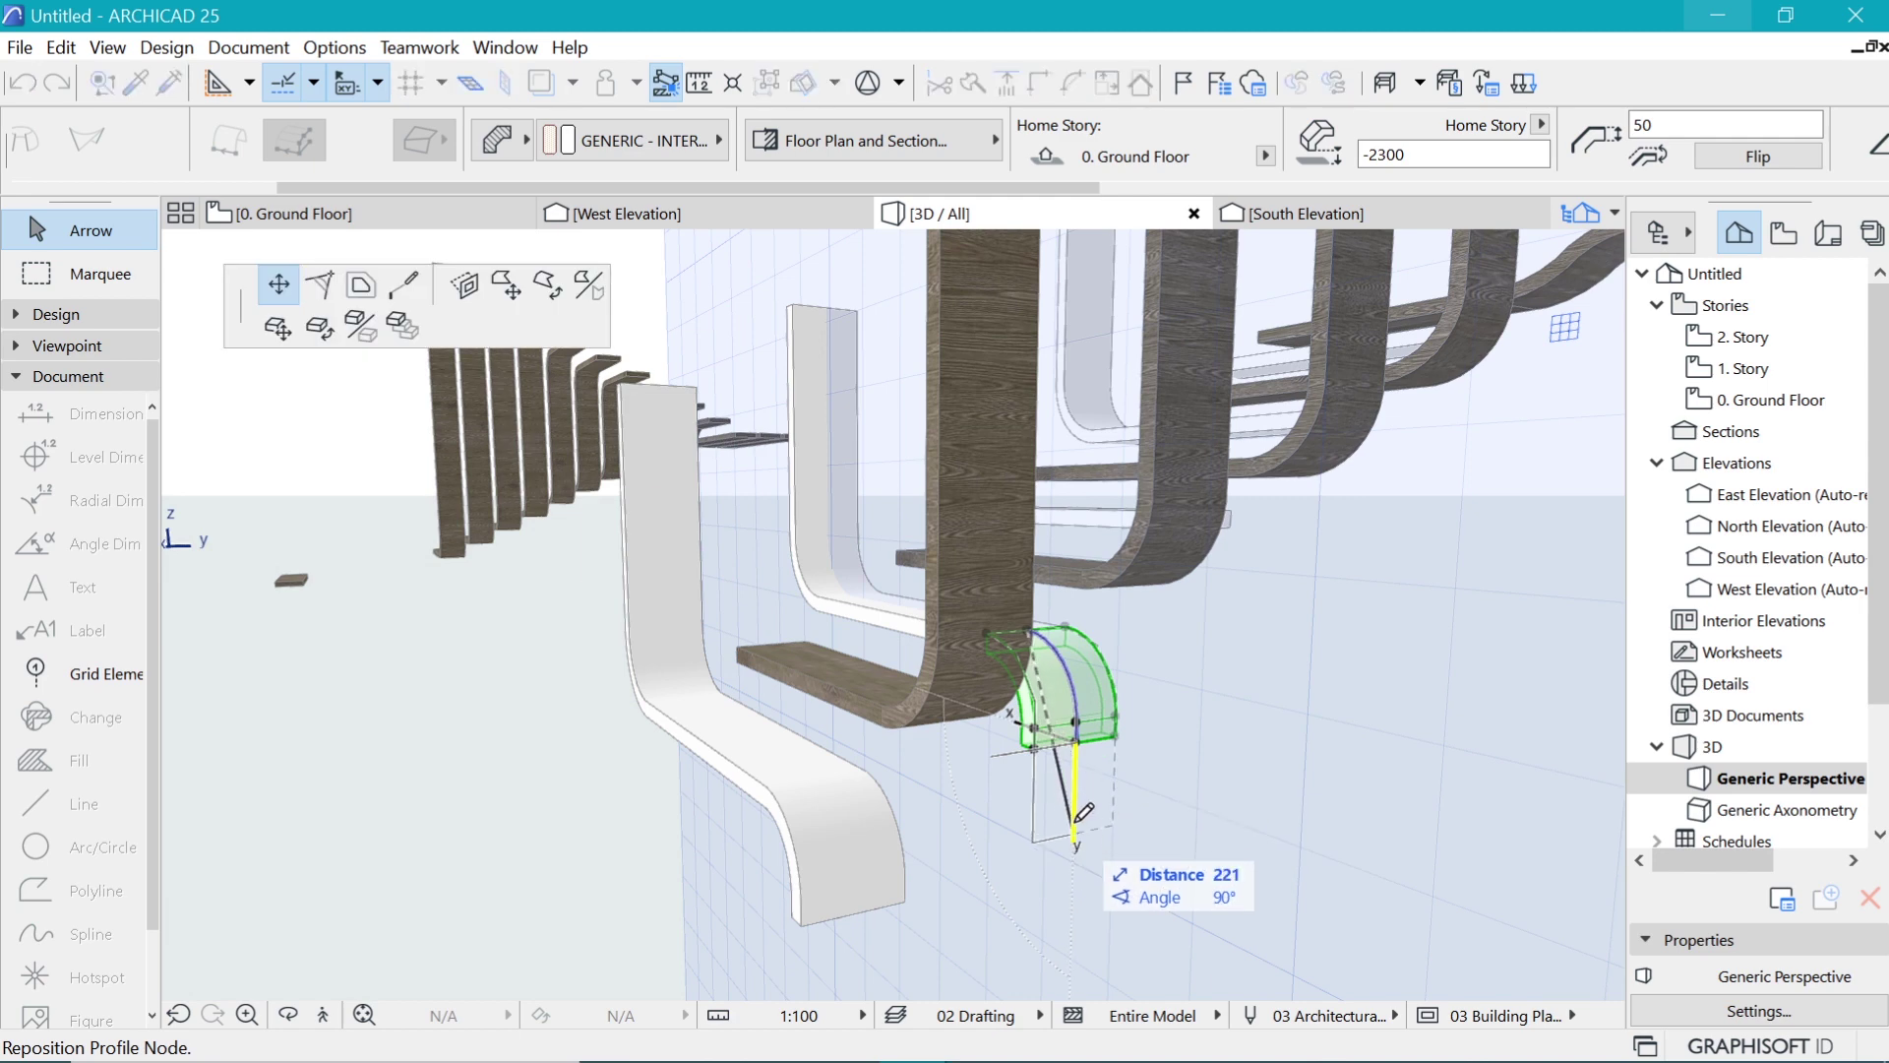
pyautogui.click(910, 893)
# Step: Drag a copy of the white foot to the end corner of the third white tread and extend its bottom node to ground level
pyautogui.keyDown('shift'); pyautogui.moveTo(910, 892); pyautogui.dragTo(941, 830, button='middle'); pyautogui.keyUp('shift')
pyautogui.scroll(4, 876, 767)
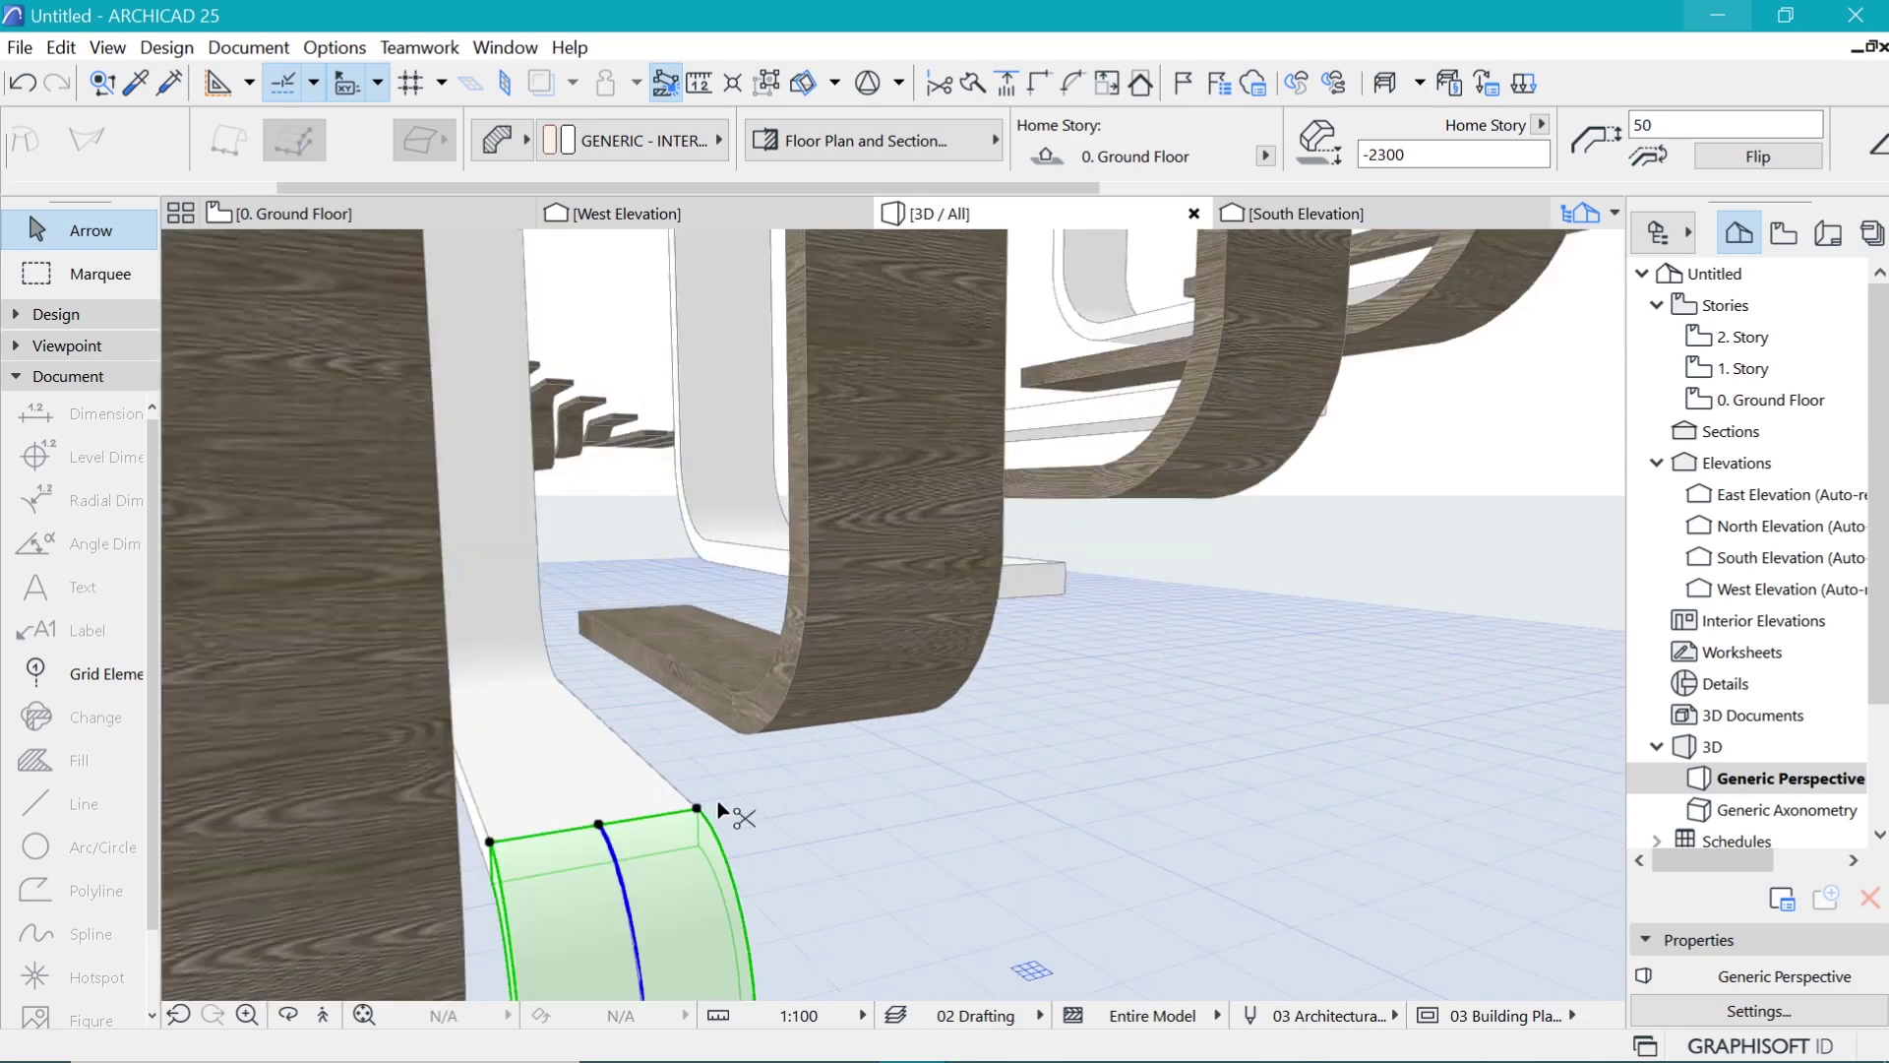
pyautogui.hotkey('ctrl', 'shift', 'd')
pyautogui.click(697, 808)
pyautogui.click(1065, 564)
pyautogui.moveTo(1065, 564); pyautogui.dragTo(952, 484, button='middle')
pyautogui.scroll(-4, 951, 484)
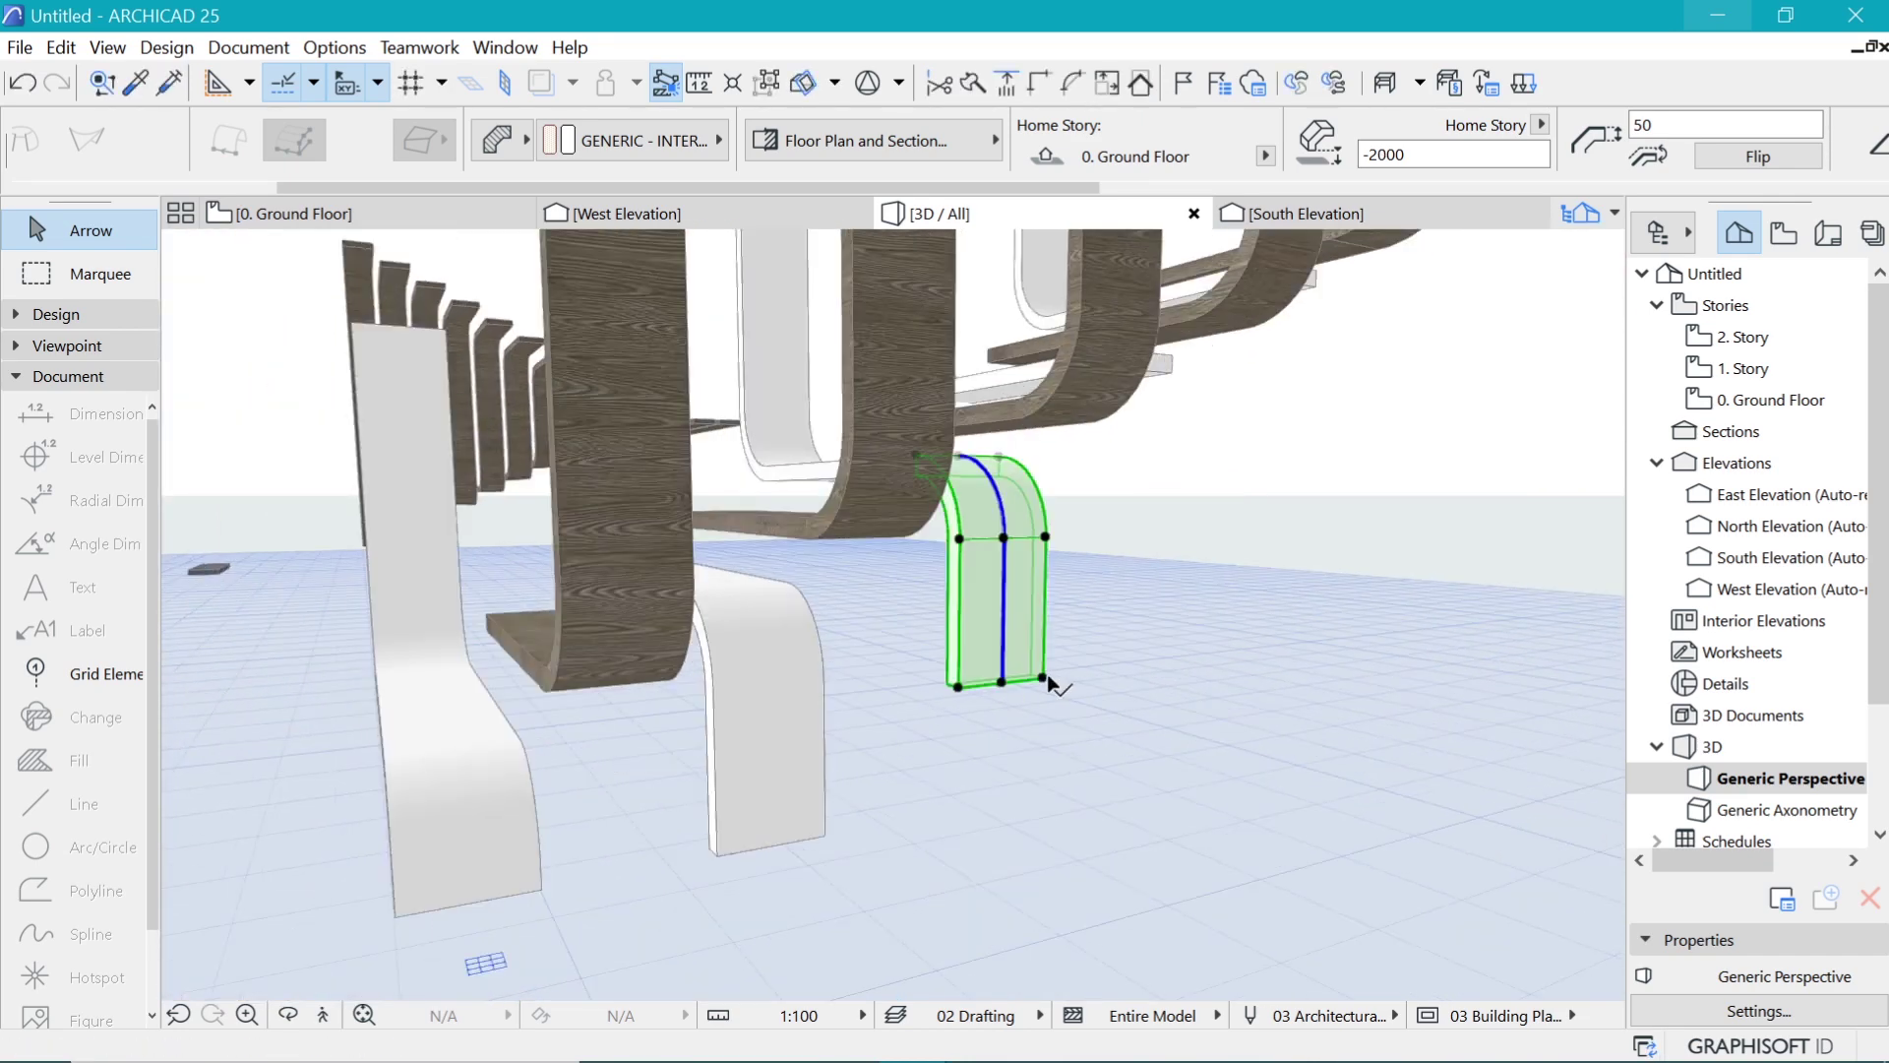
pyautogui.click(1042, 677)
pyautogui.press('Escape')
pyautogui.click(1001, 681)
pyautogui.click(826, 836)
pyautogui.press('Escape')
# Step: Copy the third white foot to the end corner of the fourth white tread and lengthen it down to ground level
pyautogui.scroll(3, 1261, 448)
pyautogui.moveTo(1261, 448); pyautogui.dragTo(1028, 590, button='middle')
pyautogui.click(632, 635)
pyautogui.hotkey('ctrl', 'shift', 'd')
pyautogui.click(660, 606)
pyautogui.click(906, 465)
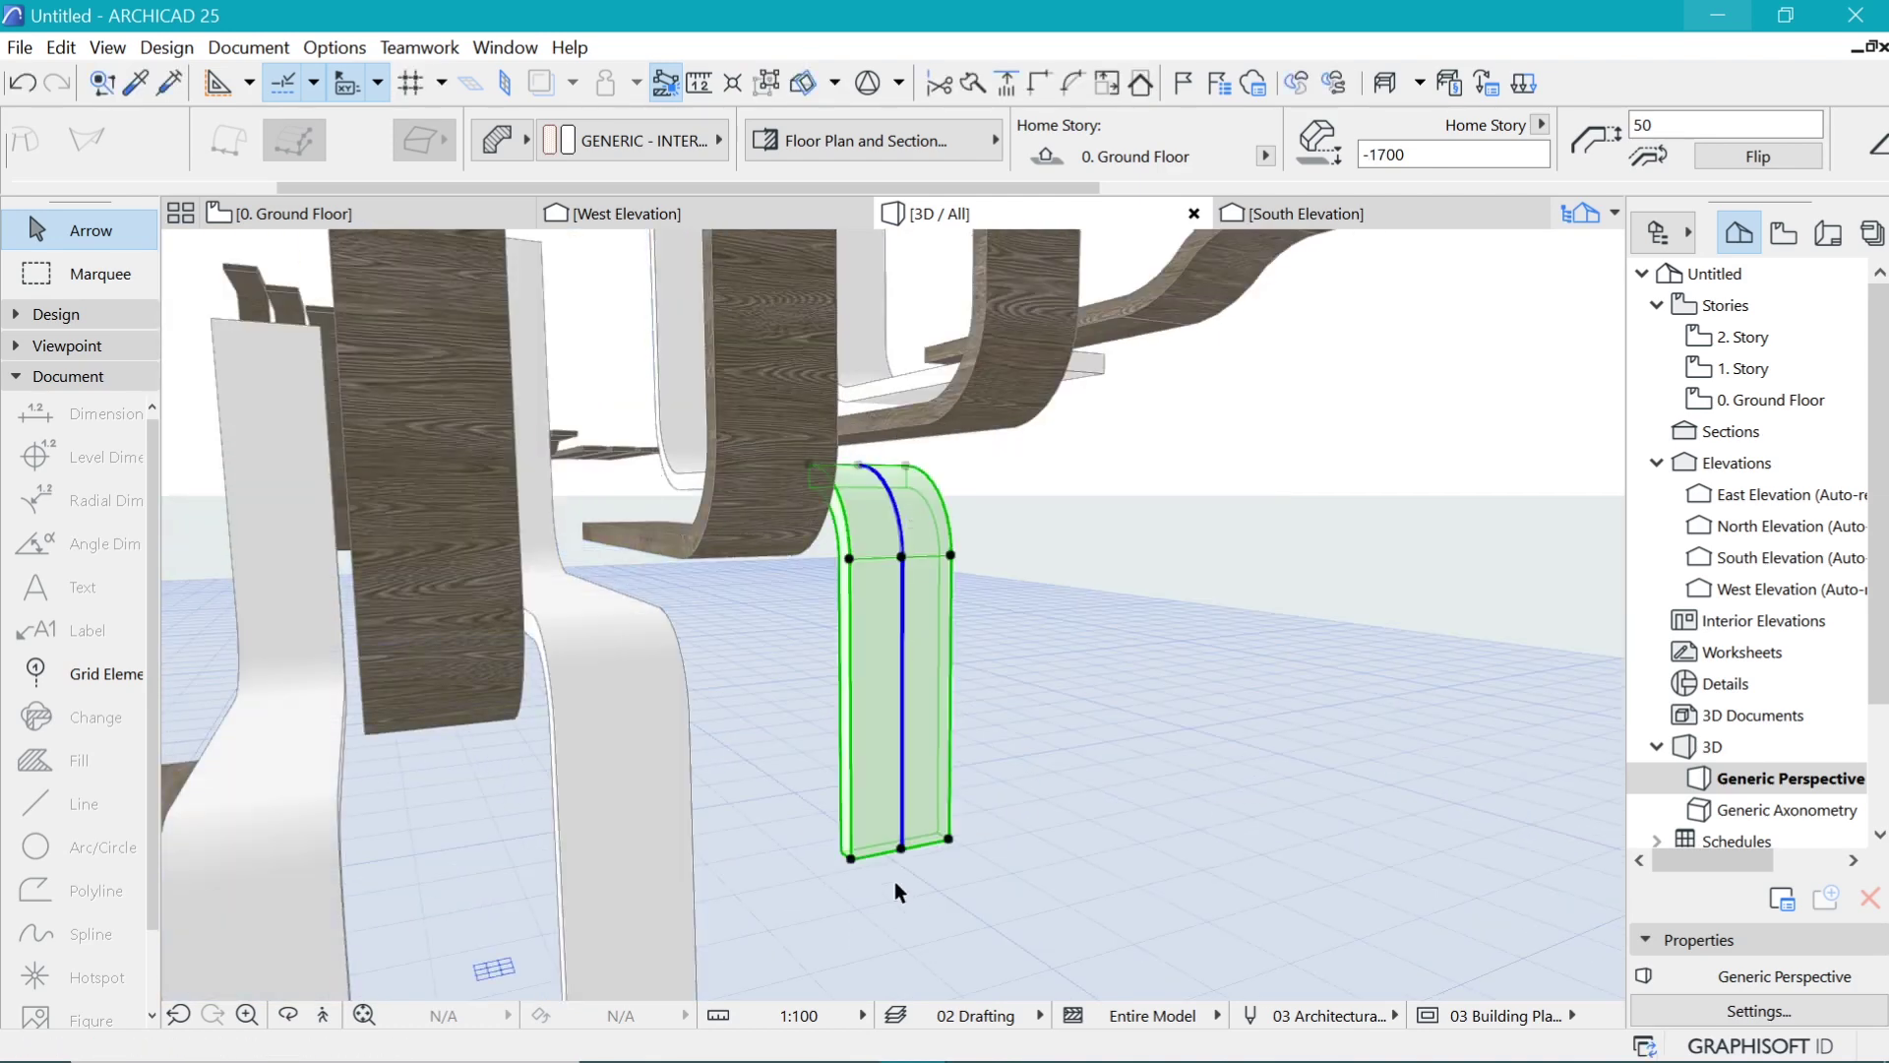
pyautogui.click(902, 848)
pyautogui.click(734, 959)
# Step: Copy the fourth white foot to the end corner of the fifth white tread and extend its bottom node to the ground
pyautogui.scroll(4, 1200, 413)
pyautogui.hotkey('ctrl', 'shift', 'd')
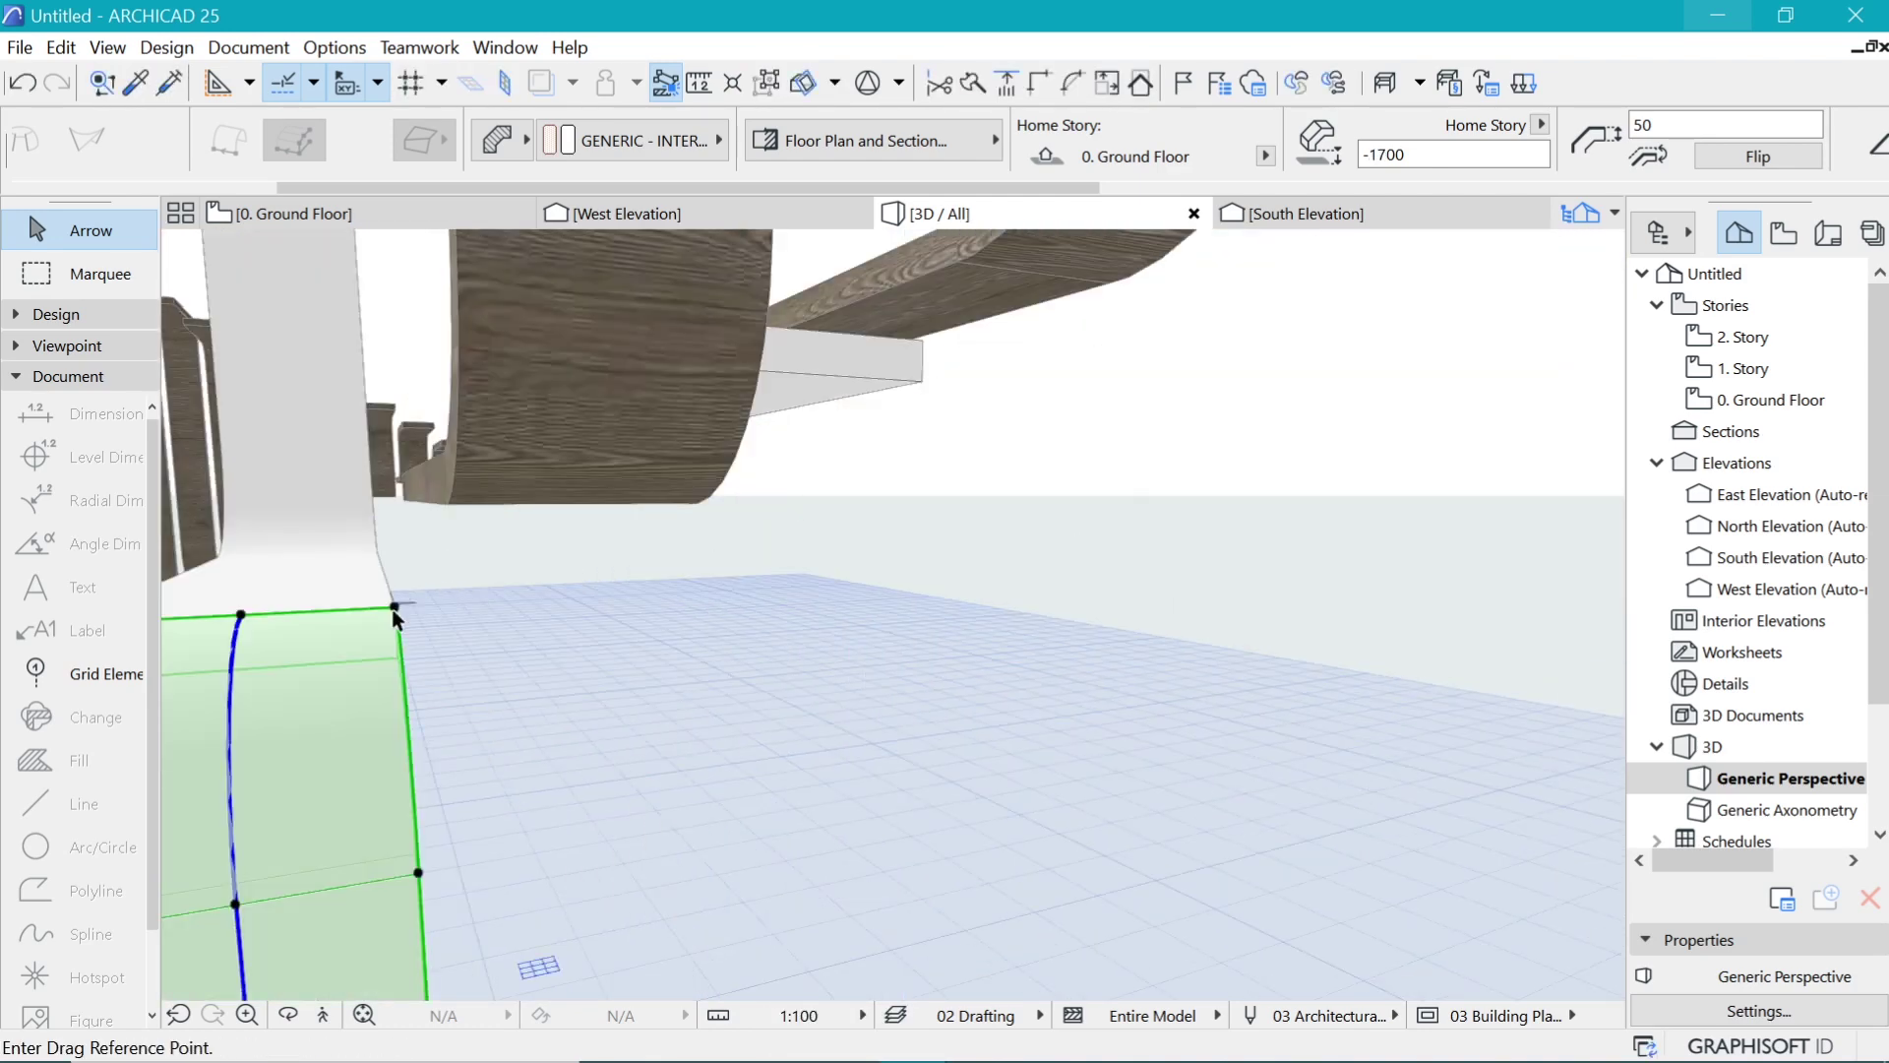
pyautogui.click(389, 616)
pyautogui.click(927, 368)
pyautogui.scroll(-3, 844, 873)
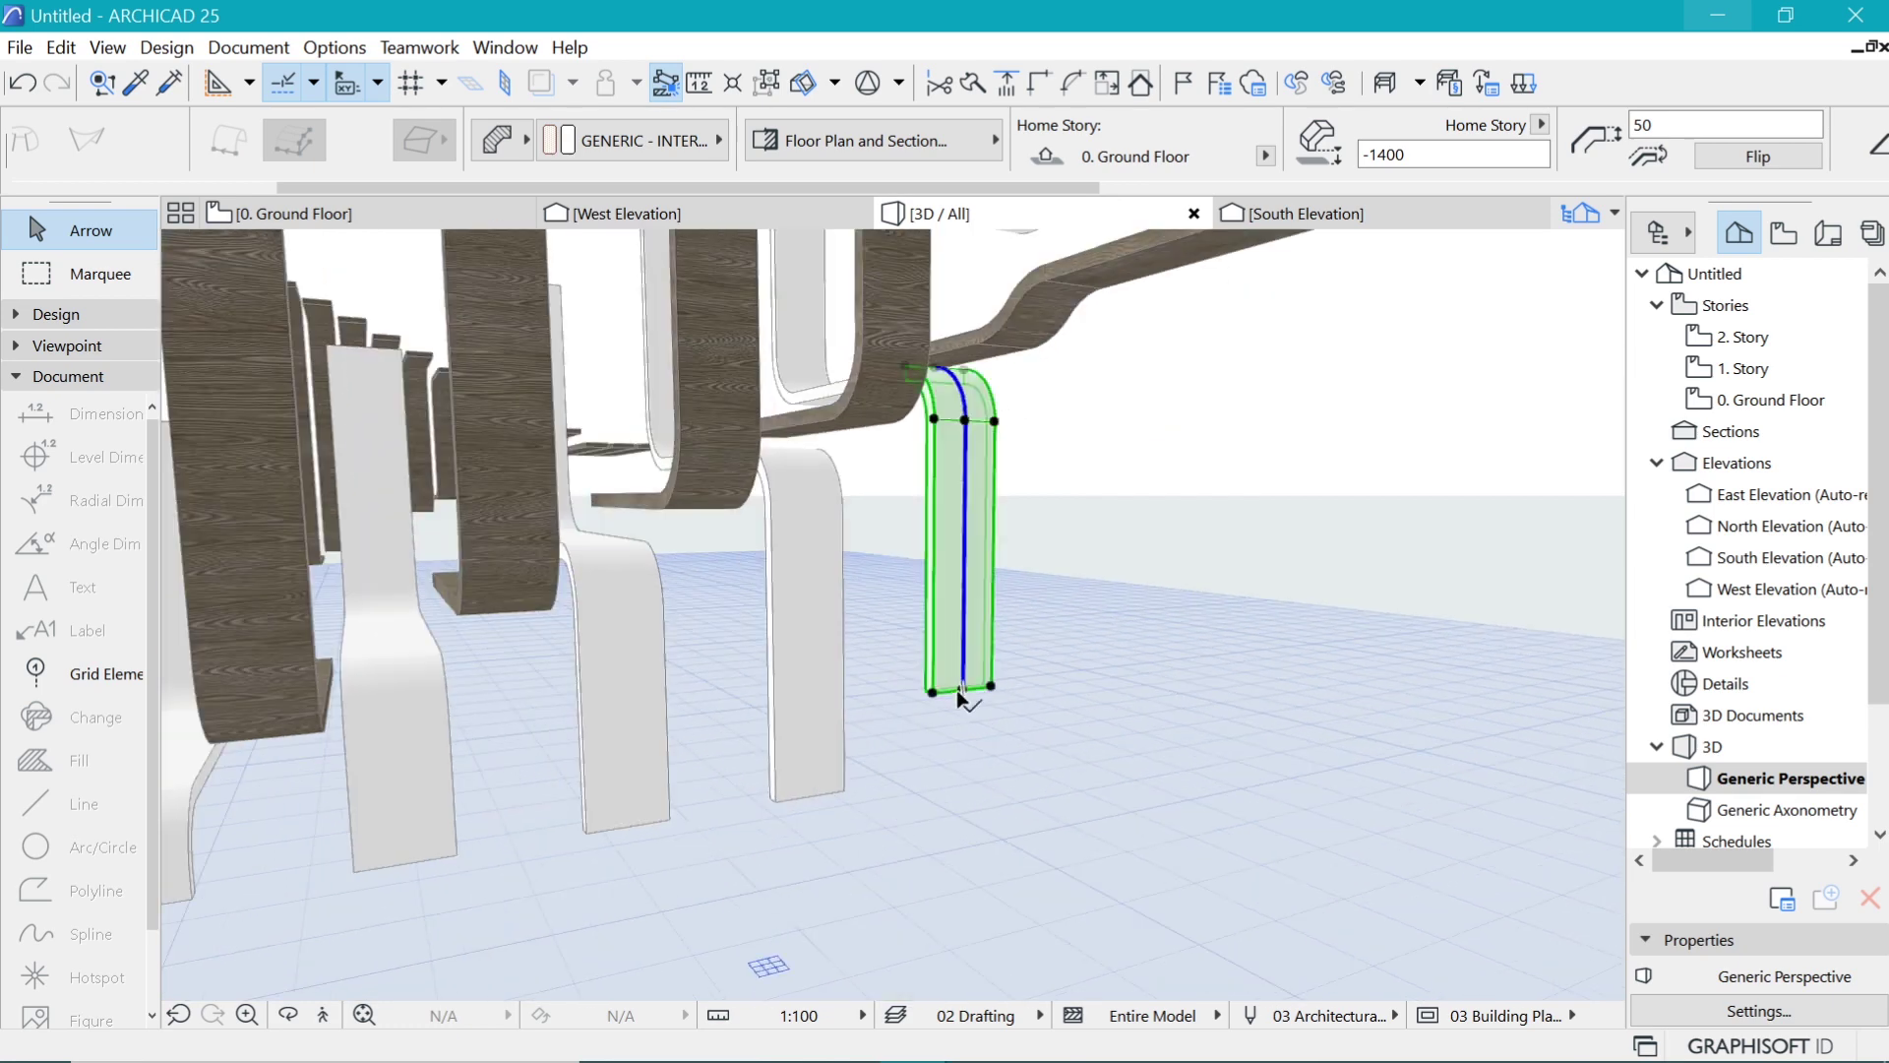
pyautogui.click(962, 691)
pyautogui.click(875, 790)
pyautogui.press('Escape')
# Step: In the South Elevation, mirror a copy of the lowest timber connector shell about a vertical axis at the middle of its tread
pyautogui.keyDown('shift'); pyautogui.moveTo(793, 636); pyautogui.dragTo(843, 498, button='middle'); pyautogui.keyUp('shift')
pyautogui.scroll(5, 1069, 428)
pyautogui.click(1008, 733)
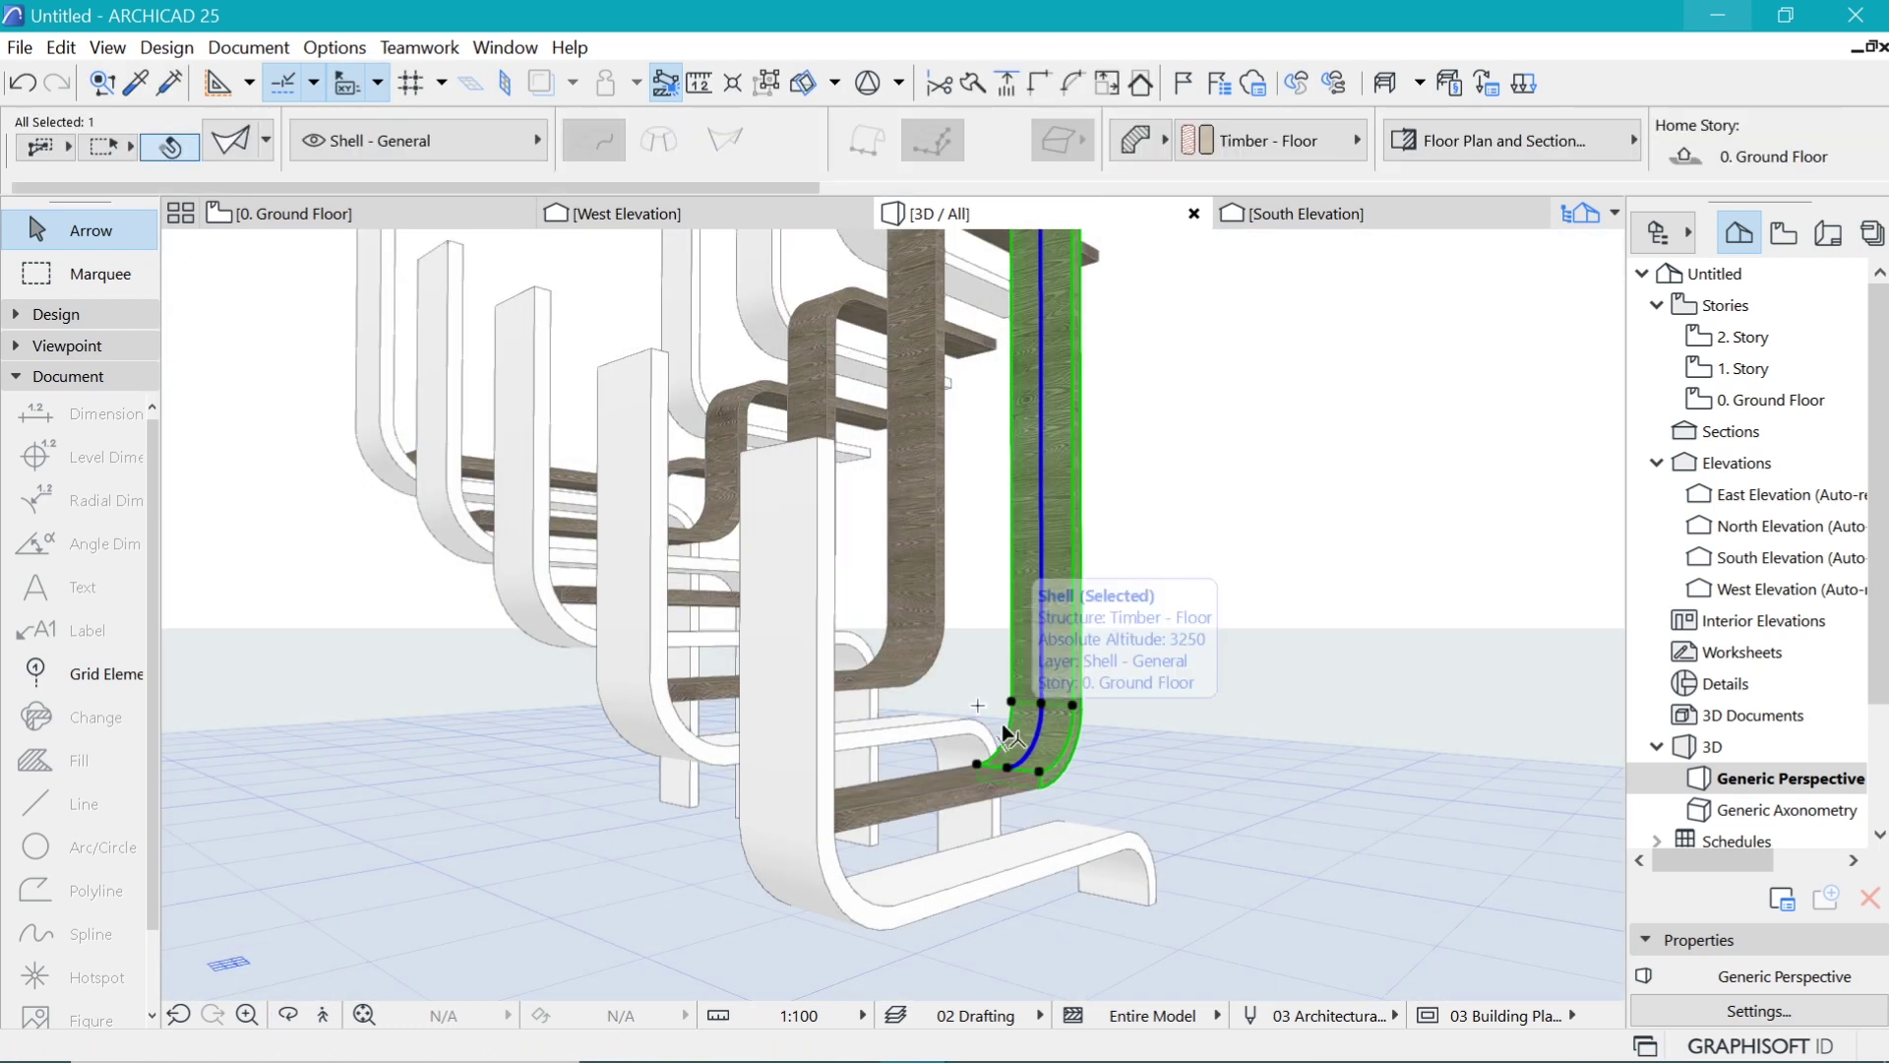
pyautogui.click(1306, 213)
pyautogui.press('Escape')
pyautogui.scroll(3, 644, 781)
pyautogui.click(1124, 755)
pyautogui.hotkey('ctrl', 'shift', 'm')
pyautogui.click(814, 805)
pyautogui.click(813, 869)
# Step: Rotate the mirrored timber shell 180° about the free end point of the lowest timber tread
pyautogui.hotkey('ctrl', 'e')
pyautogui.click(600, 805)
pyautogui.click(442, 806)
pyautogui.click(925, 813)
# Step: Flip the mirrored timber shell's thickness to the other side of its reference line so it aligns with the tread
pyautogui.scroll(5, 788, 666)
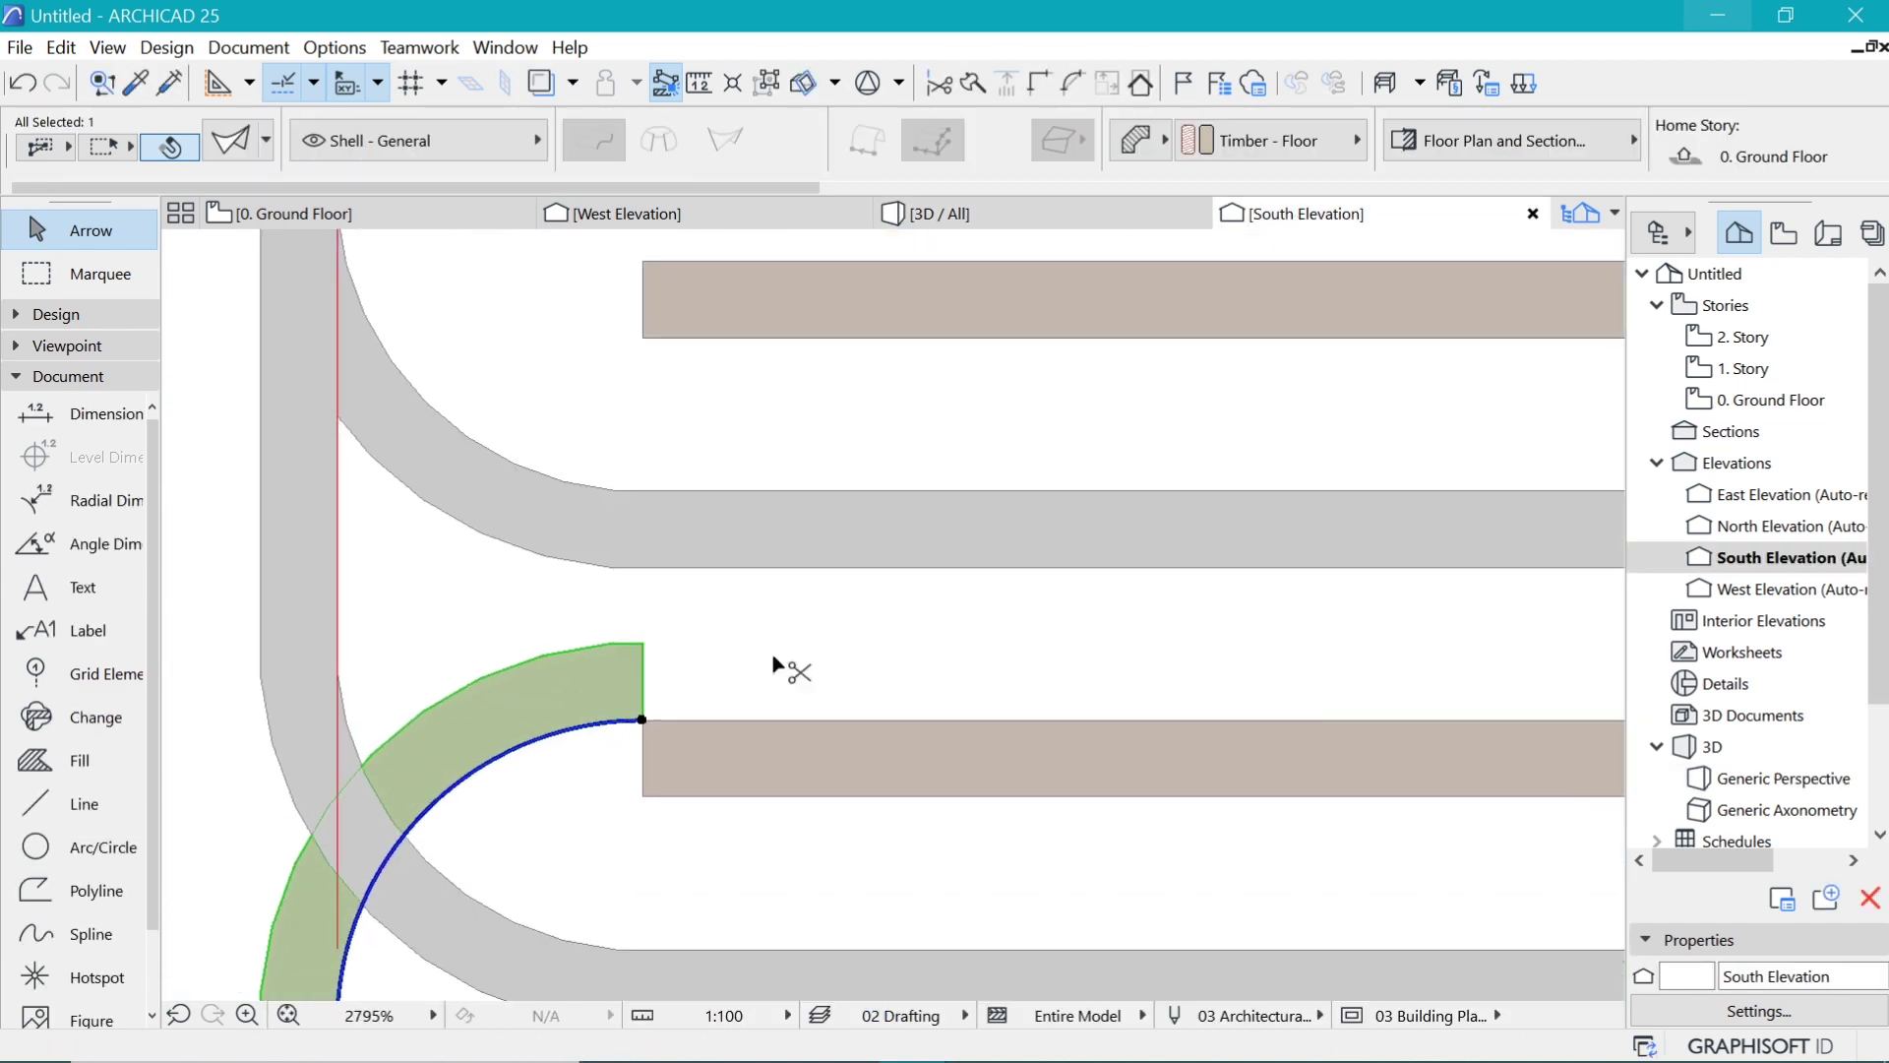
pyautogui.hotkey('ctrl', 't')
pyautogui.scroll(-5, 1586, 126)
pyautogui.click(1456, 162)
pyautogui.scroll(-9, 677, 649)
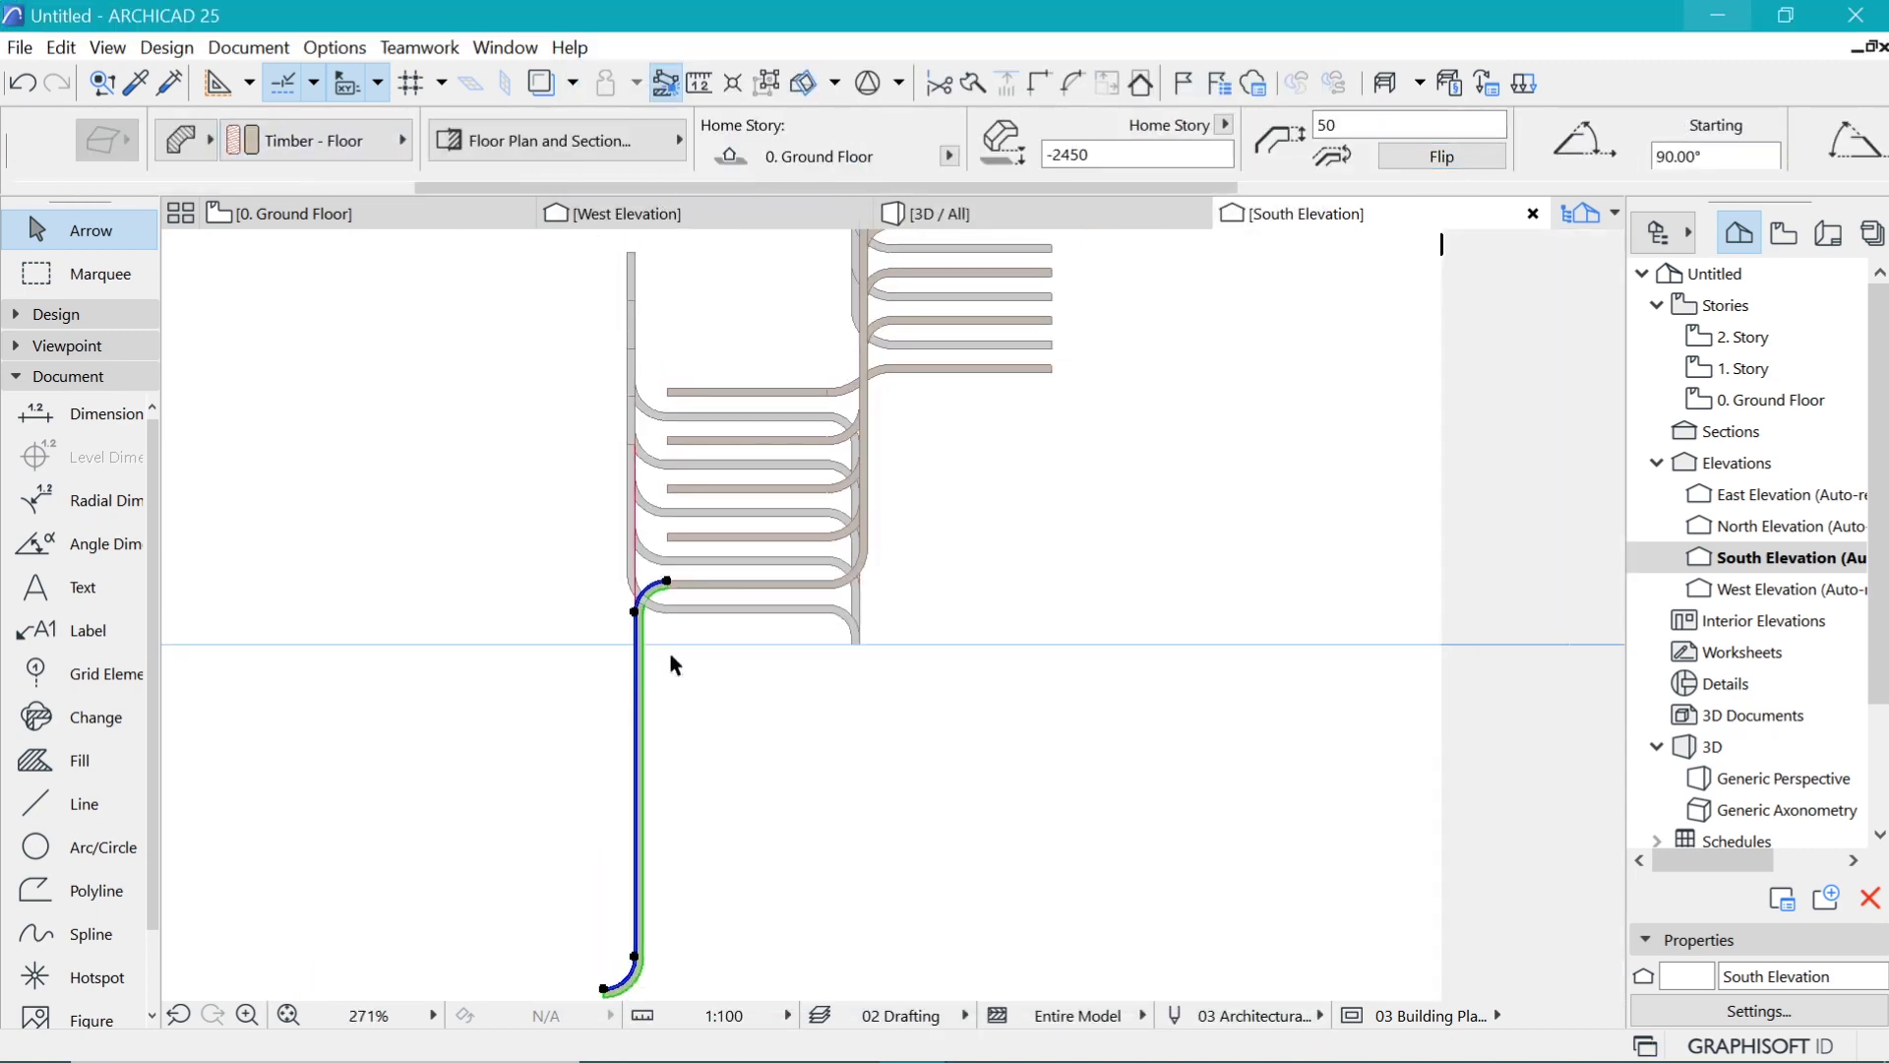
# Step: Collapse the timber shell's bottom arc onto its straight part and move the bottom profile node up to the ground floor level line
pyautogui.scroll(2, 662, 876)
pyautogui.click(606, 731)
pyautogui.click(634, 704)
pyautogui.click(635, 702)
pyautogui.scroll(4, 641, 433)
pyautogui.click(641, 404)
# Step: In the 3D view, drag a copy of the short timber foot to the matching end corner of the second timber tread
pyautogui.moveTo(686, 295); pyautogui.dragTo(691, 808, button='middle')
pyautogui.scroll(-1, 692, 808)
pyautogui.scroll(4, 691, 806)
pyautogui.click(1018, 215)
pyautogui.keyDown('shift'); pyautogui.moveTo(1039, 557); pyautogui.dragTo(482, 725, button='middle'); pyautogui.keyUp('shift')
pyautogui.scroll(3, 484, 725)
pyautogui.click(535, 834)
pyautogui.hotkey('ctrl', 'shift', 'd')
pyautogui.click(622, 789)
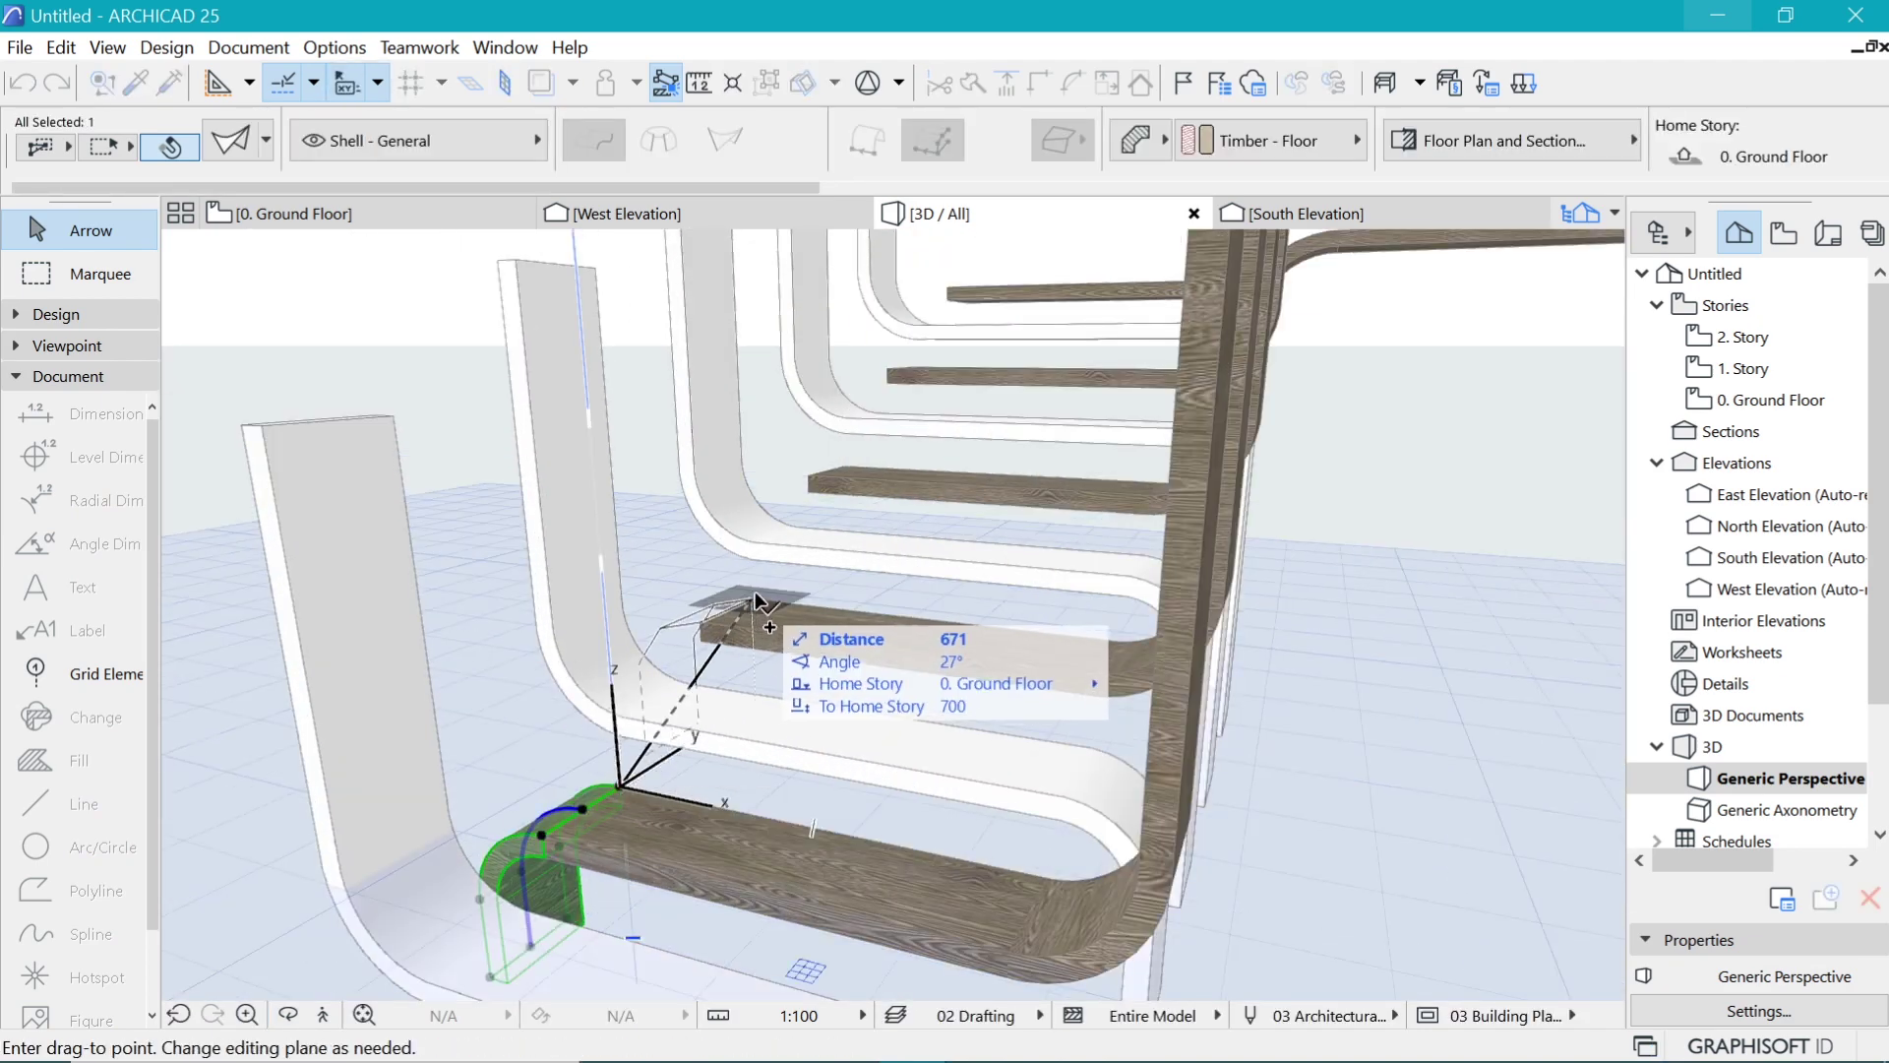
pyautogui.click(759, 603)
# Step: Stretch the second timber foot's bottom profile node down to the first timber foot's base level
pyautogui.keyDown('shift'); pyautogui.moveTo(758, 603); pyautogui.dragTo(658, 811, button='middle'); pyautogui.keyUp('shift')
pyautogui.click(678, 768)
pyautogui.click(923, 923)
# Step: Copy the second timber foot to the end corner of the third timber tread and extend its bottom node to ground level
pyautogui.keyDown('shift'); pyautogui.moveTo(1105, 574); pyautogui.dragTo(858, 649, button='middle'); pyautogui.keyUp('shift')
pyautogui.hotkey('ctrl', 'shift', 'd')
pyautogui.click(694, 645)
pyautogui.click(694, 375)
pyautogui.keyDown('shift'); pyautogui.moveTo(1116, 591); pyautogui.dragTo(1223, 410, button='middle'); pyautogui.keyUp('shift')
pyautogui.click(664, 677)
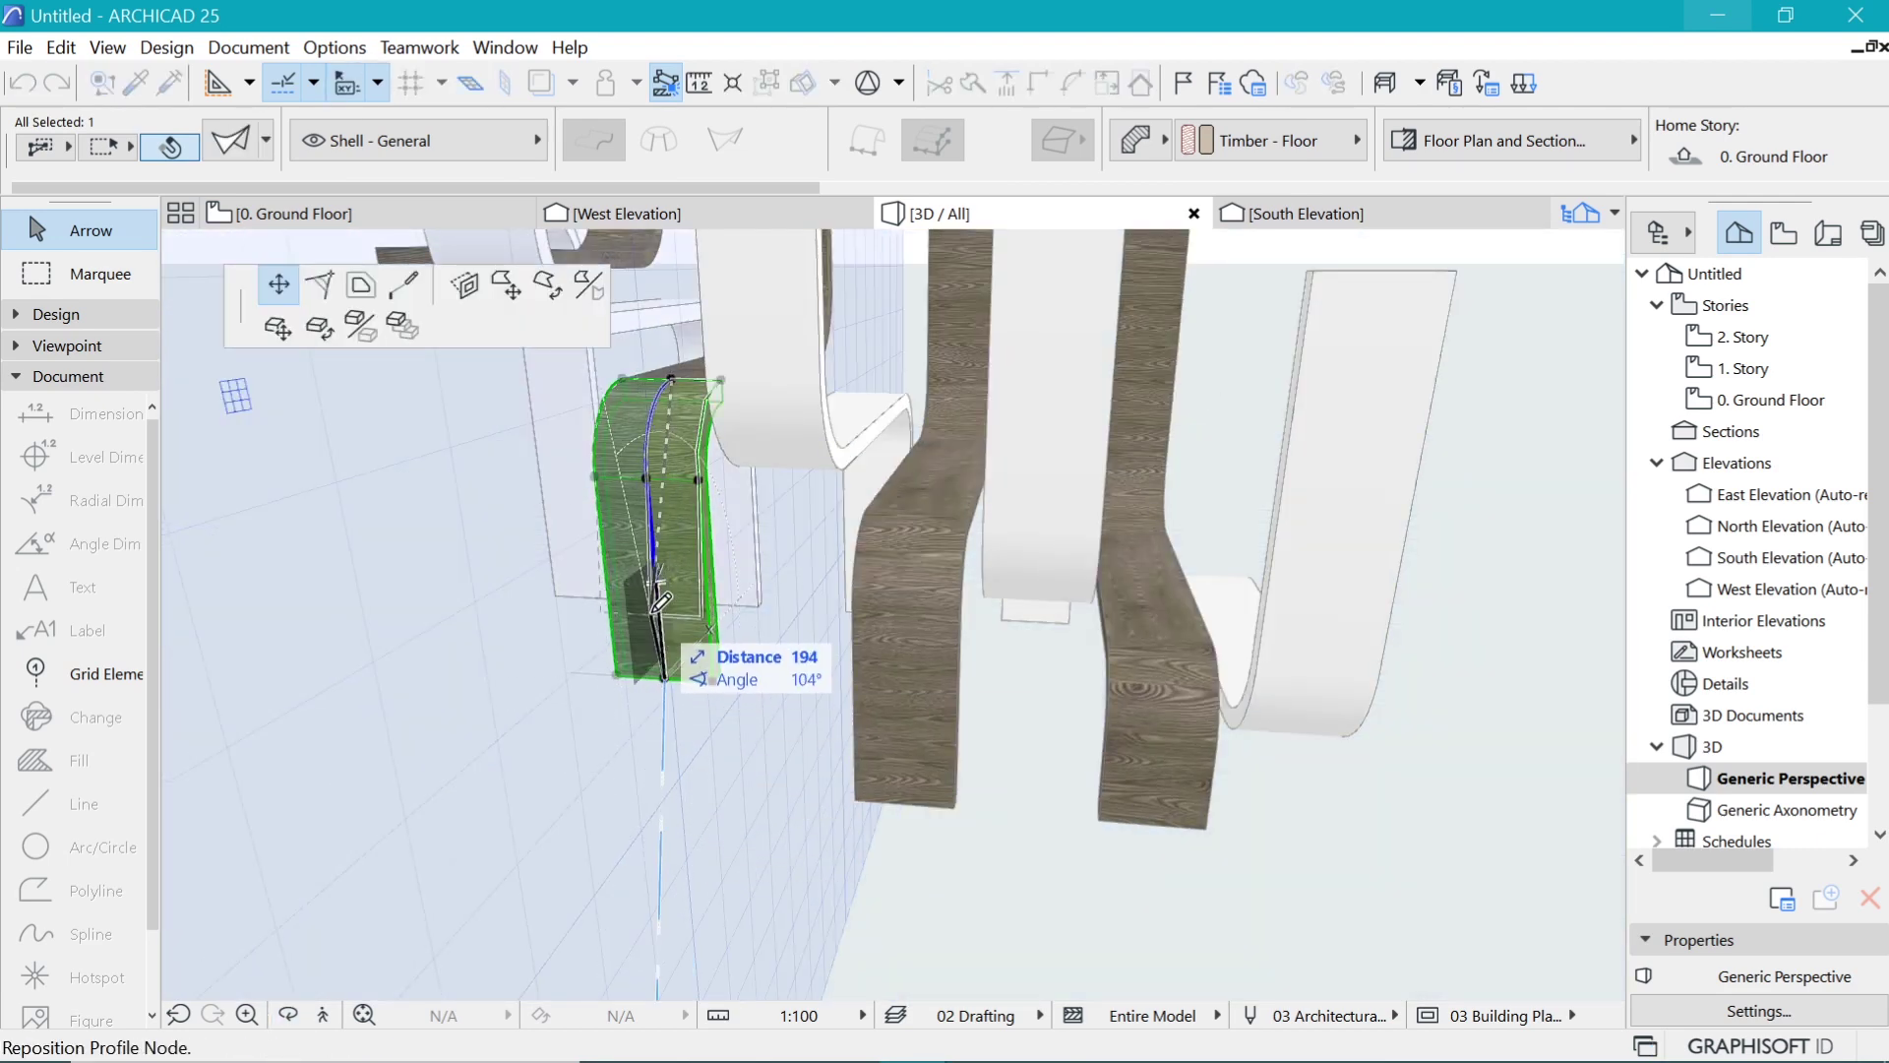
pyautogui.click(623, 569)
pyautogui.click(661, 796)
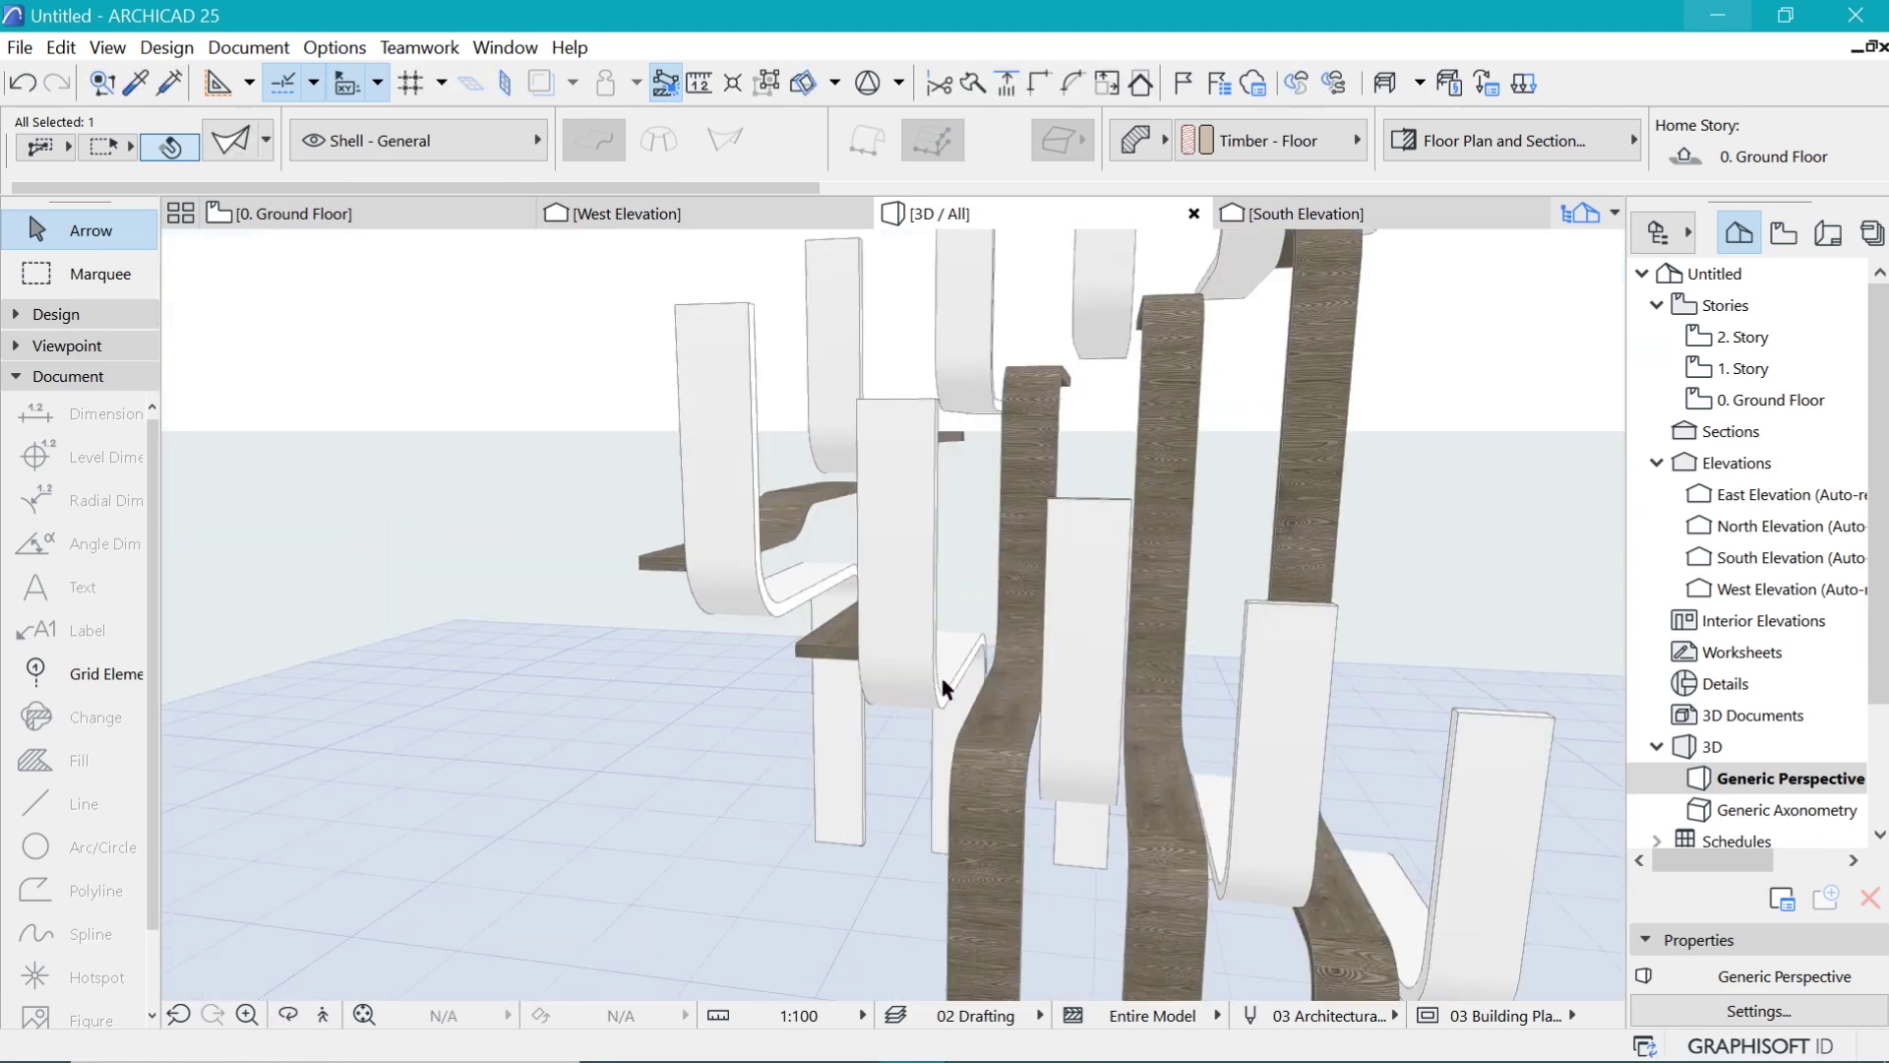
# Step: Drag a copy of the timber foot to the fourth timber tread's end corner and lengthen it down to ground level
pyautogui.hotkey('ctrl', 'shift', 'd')
pyautogui.click(1033, 734)
pyautogui.press('Escape')
pyautogui.hotkey('ctrl', 'shift', 'd')
pyautogui.click(960, 729)
pyautogui.click(795, 644)
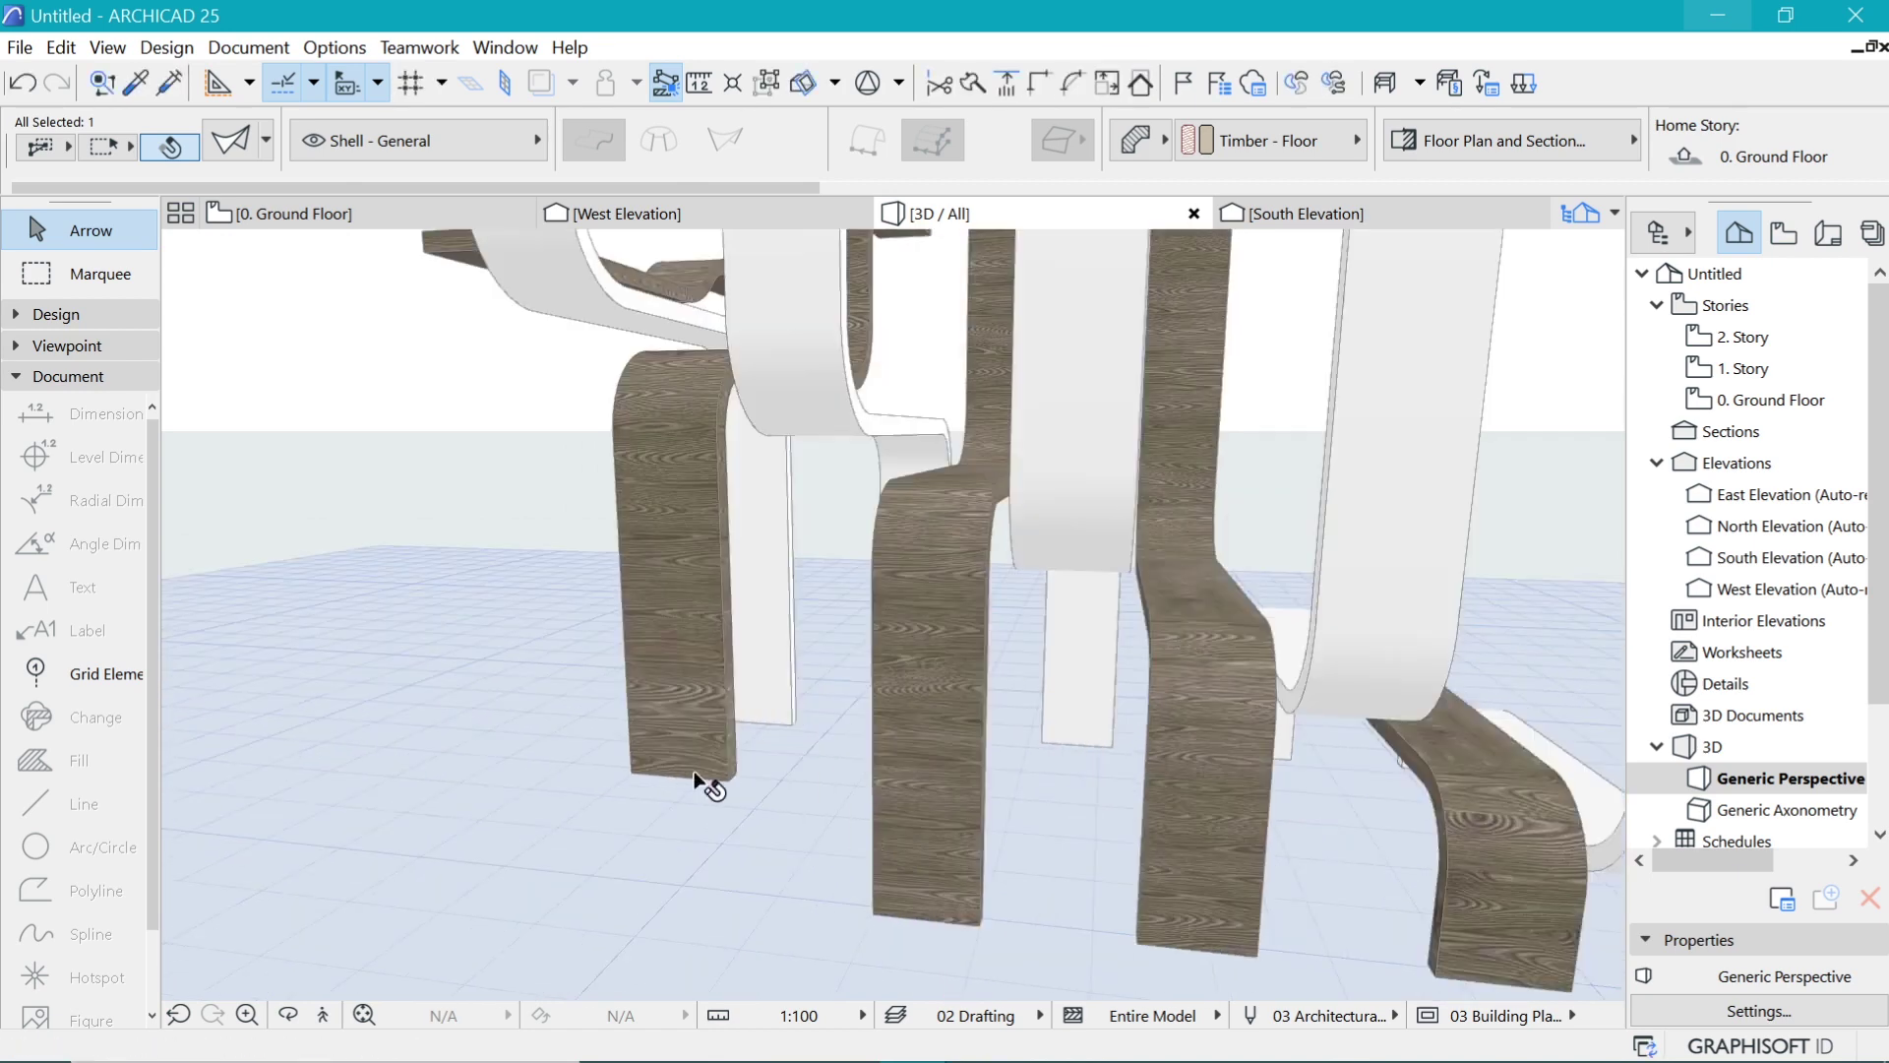
pyautogui.moveTo(708, 780); pyautogui.dragTo(886, 894)
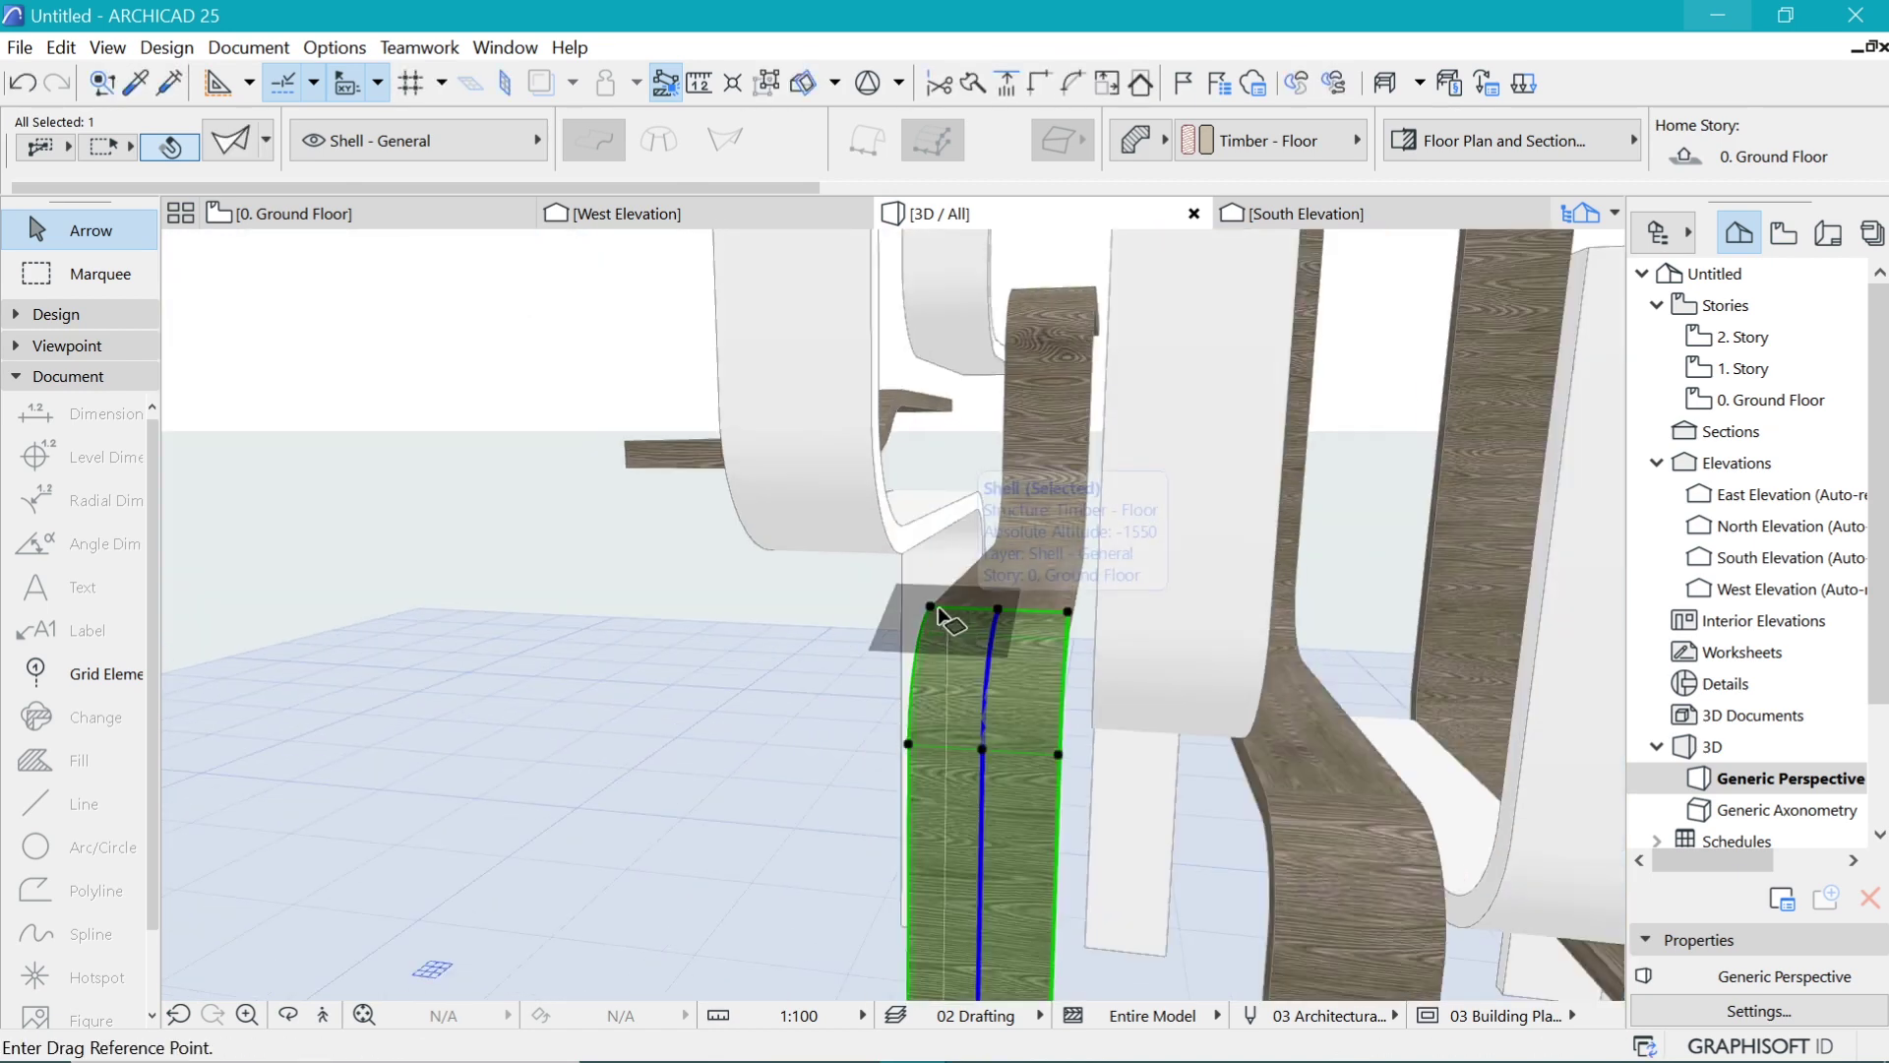
# Step: Copy the fourth timber foot to the fifth timber tread's end corner and extend its bottom node to the ground
pyautogui.moveTo(961, 624); pyautogui.dragTo(633, 464)
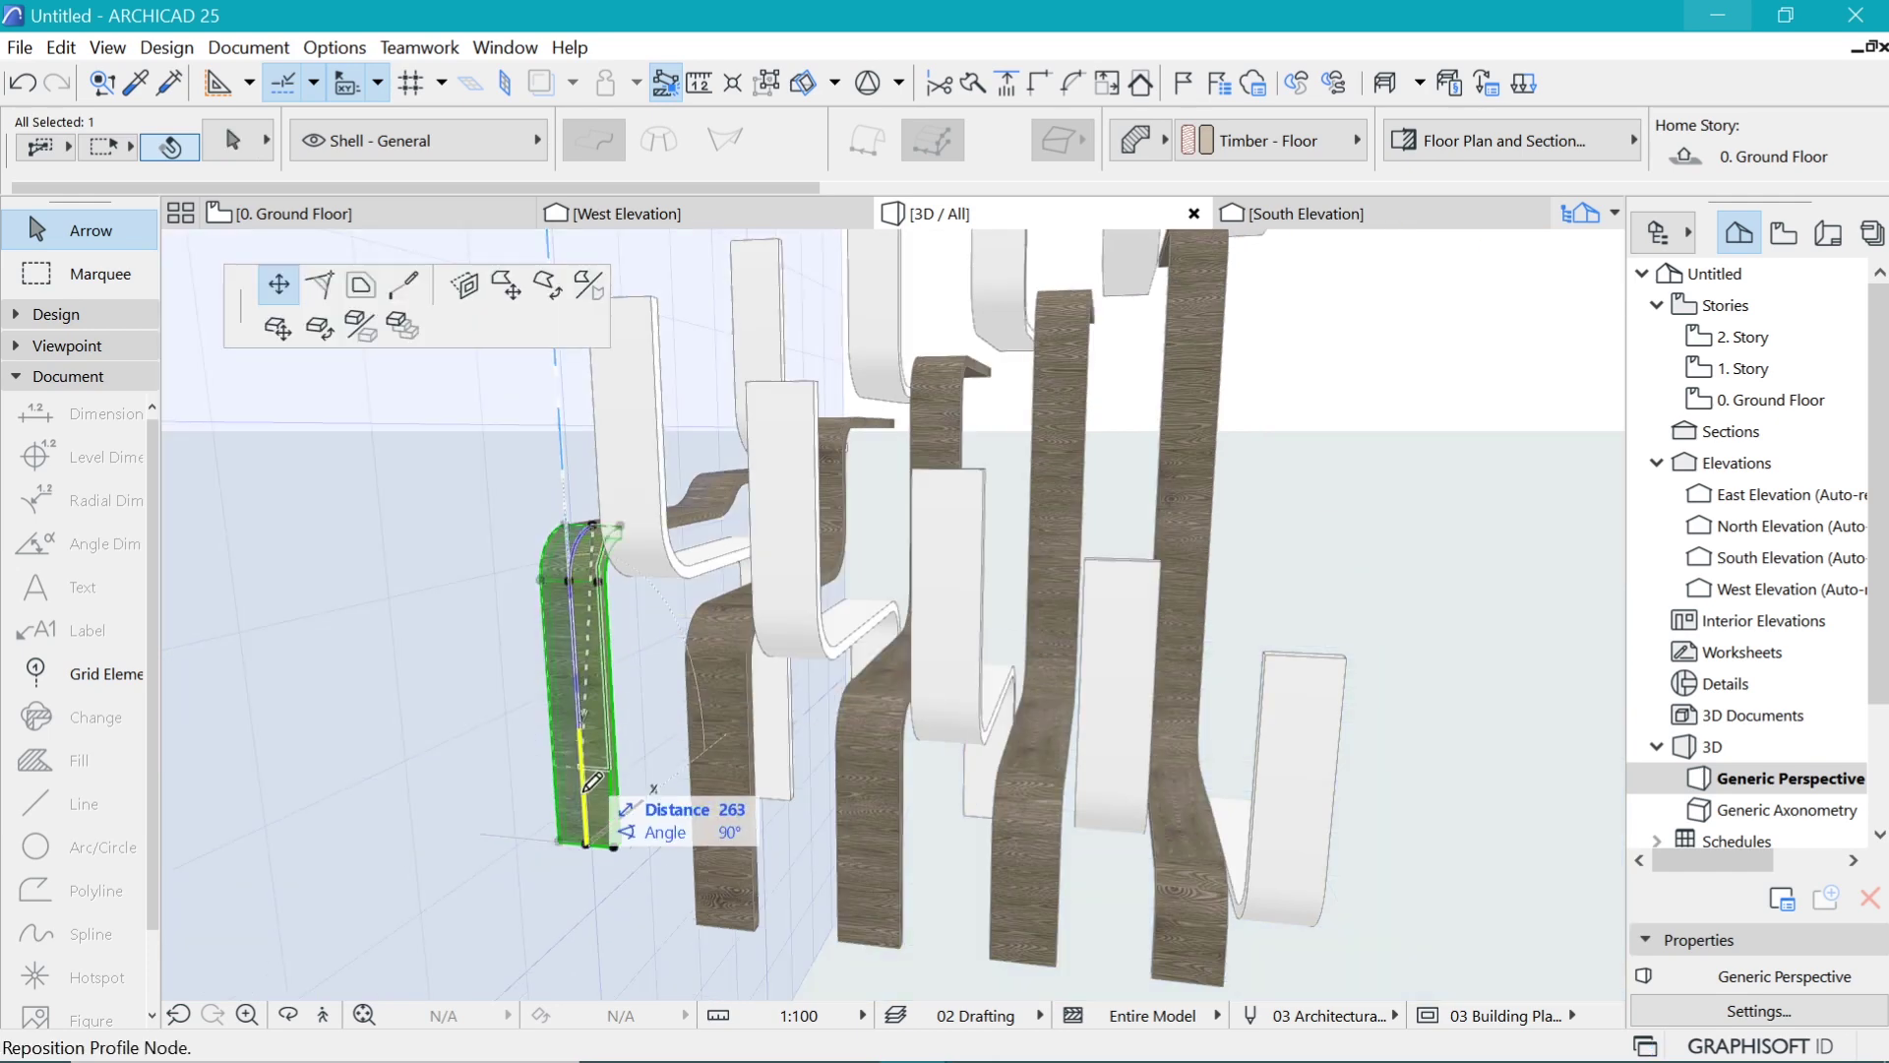
pyautogui.click(591, 782)
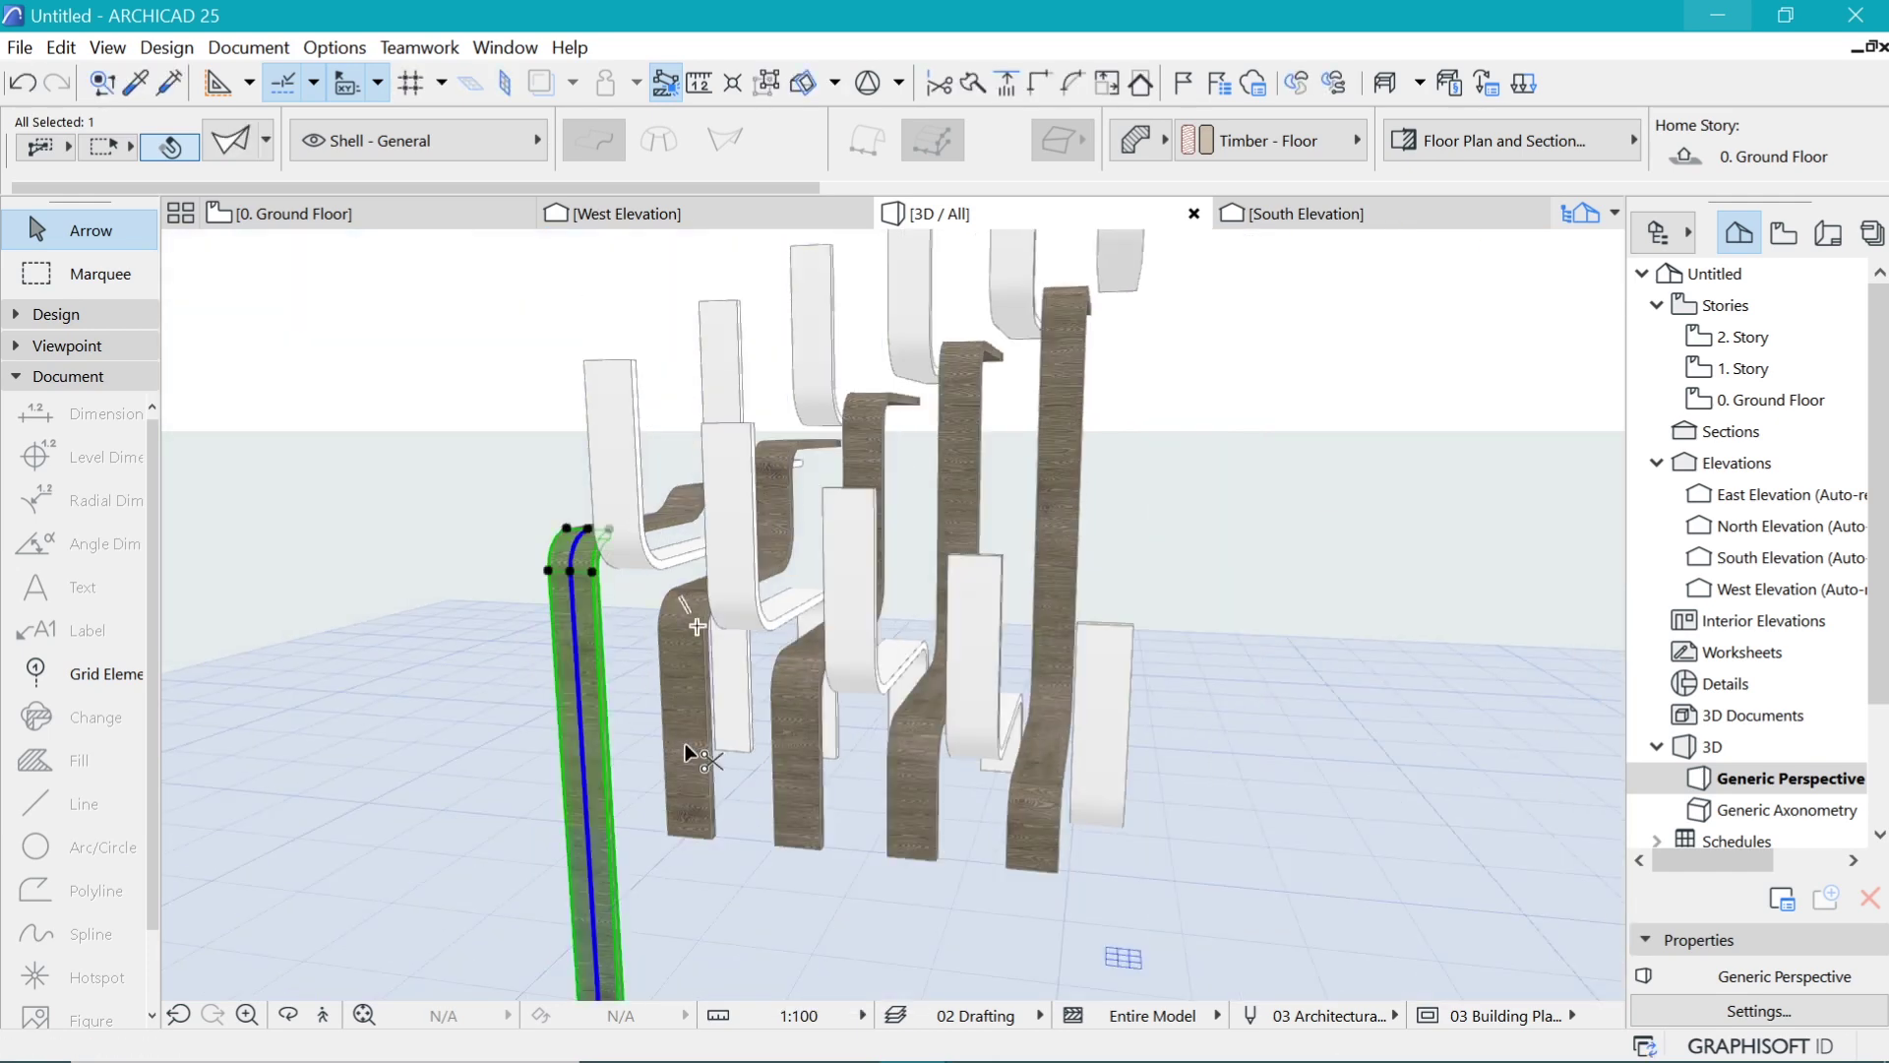
pyautogui.click(610, 798)
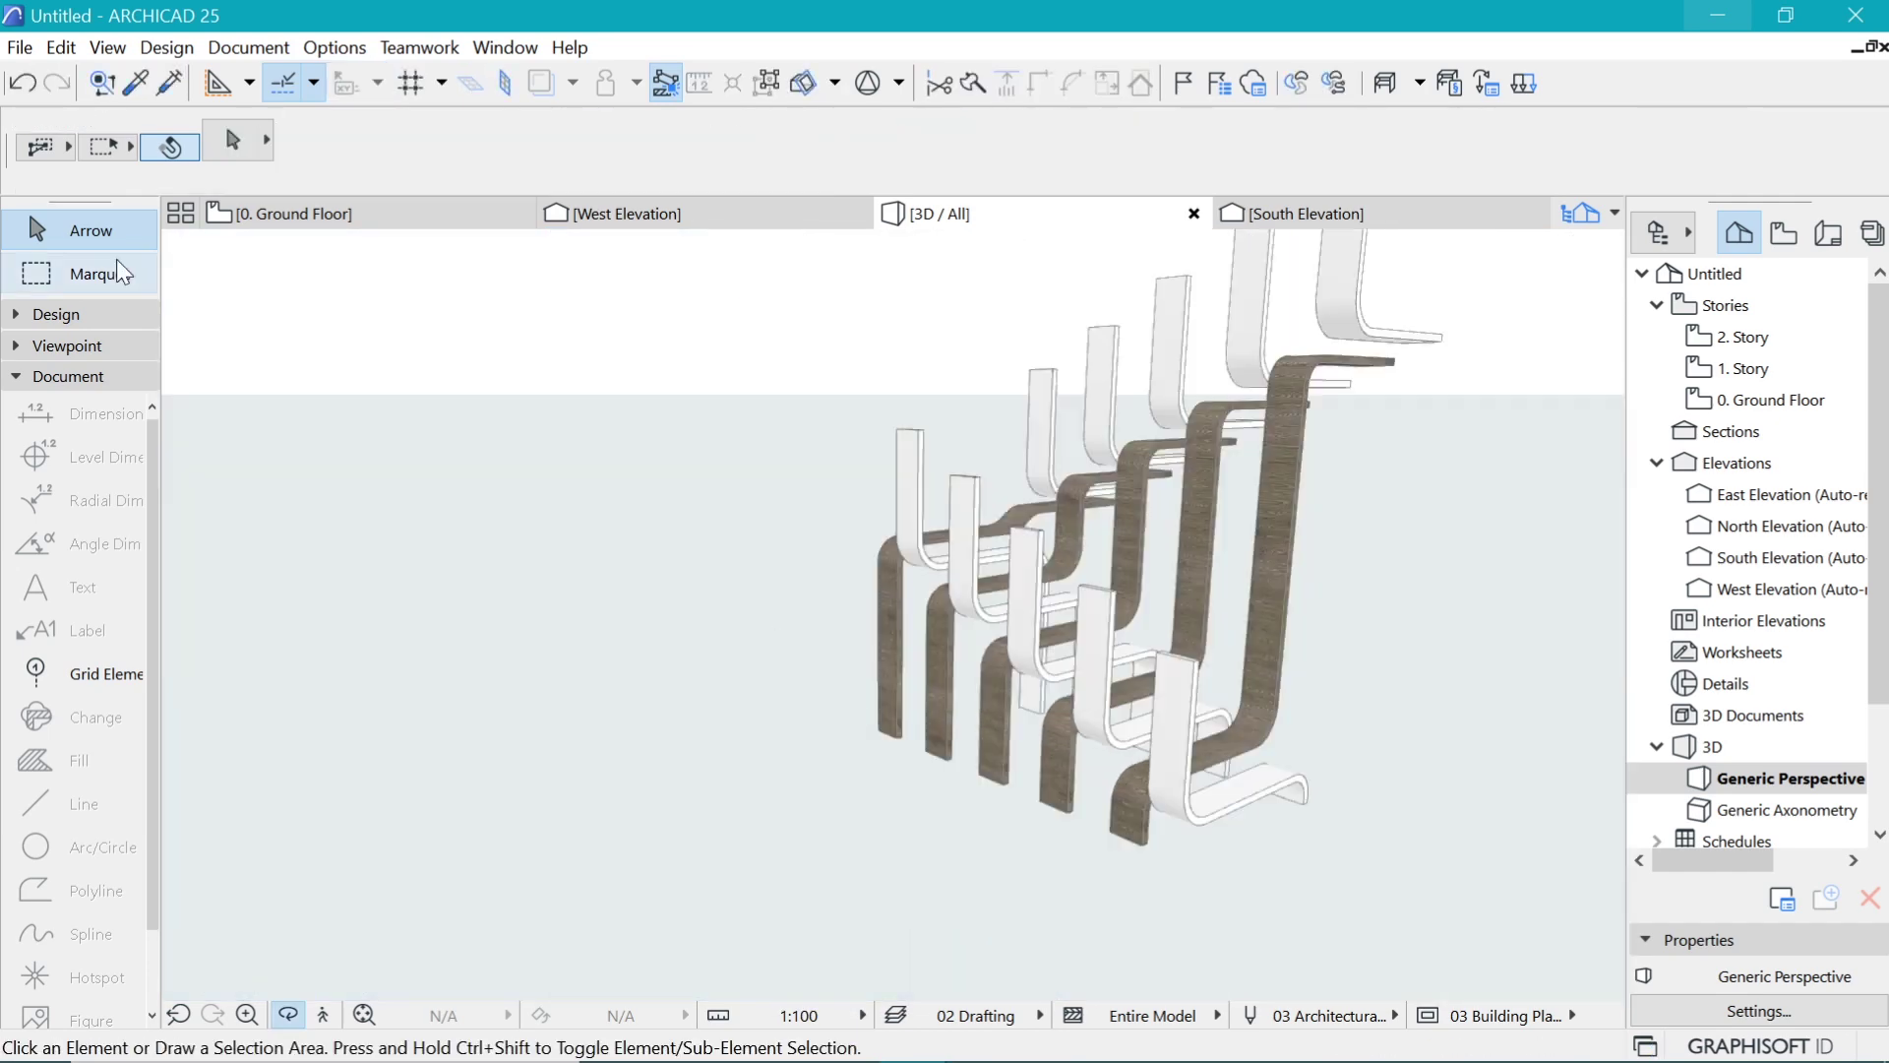
# Step: In the ground floor plan, select the three timber landing slabs and drag a copy of them to the outer edge of the new stair's landing
pyautogui.click(279, 214)
pyautogui.scroll(5, 522, 512)
pyautogui.click(540, 511)
pyautogui.click(565, 512)
pyautogui.scroll(4, 484, 546)
pyautogui.click(481, 545)
pyautogui.keyDown('shift'); pyautogui.click(830, 626); pyautogui.keyUp('shift')
pyautogui.keyDown('shift'); pyautogui.click(832, 697); pyautogui.keyUp('shift')
pyautogui.hotkey('ctrl', 'shift', 'd')
pyautogui.click(311, 545)
pyautogui.scroll(-1, 108, 748)
pyautogui.scroll(-4, 326, 683)
pyautogui.moveTo(1028, 661); pyautogui.dragTo(602, 657, button='middle')
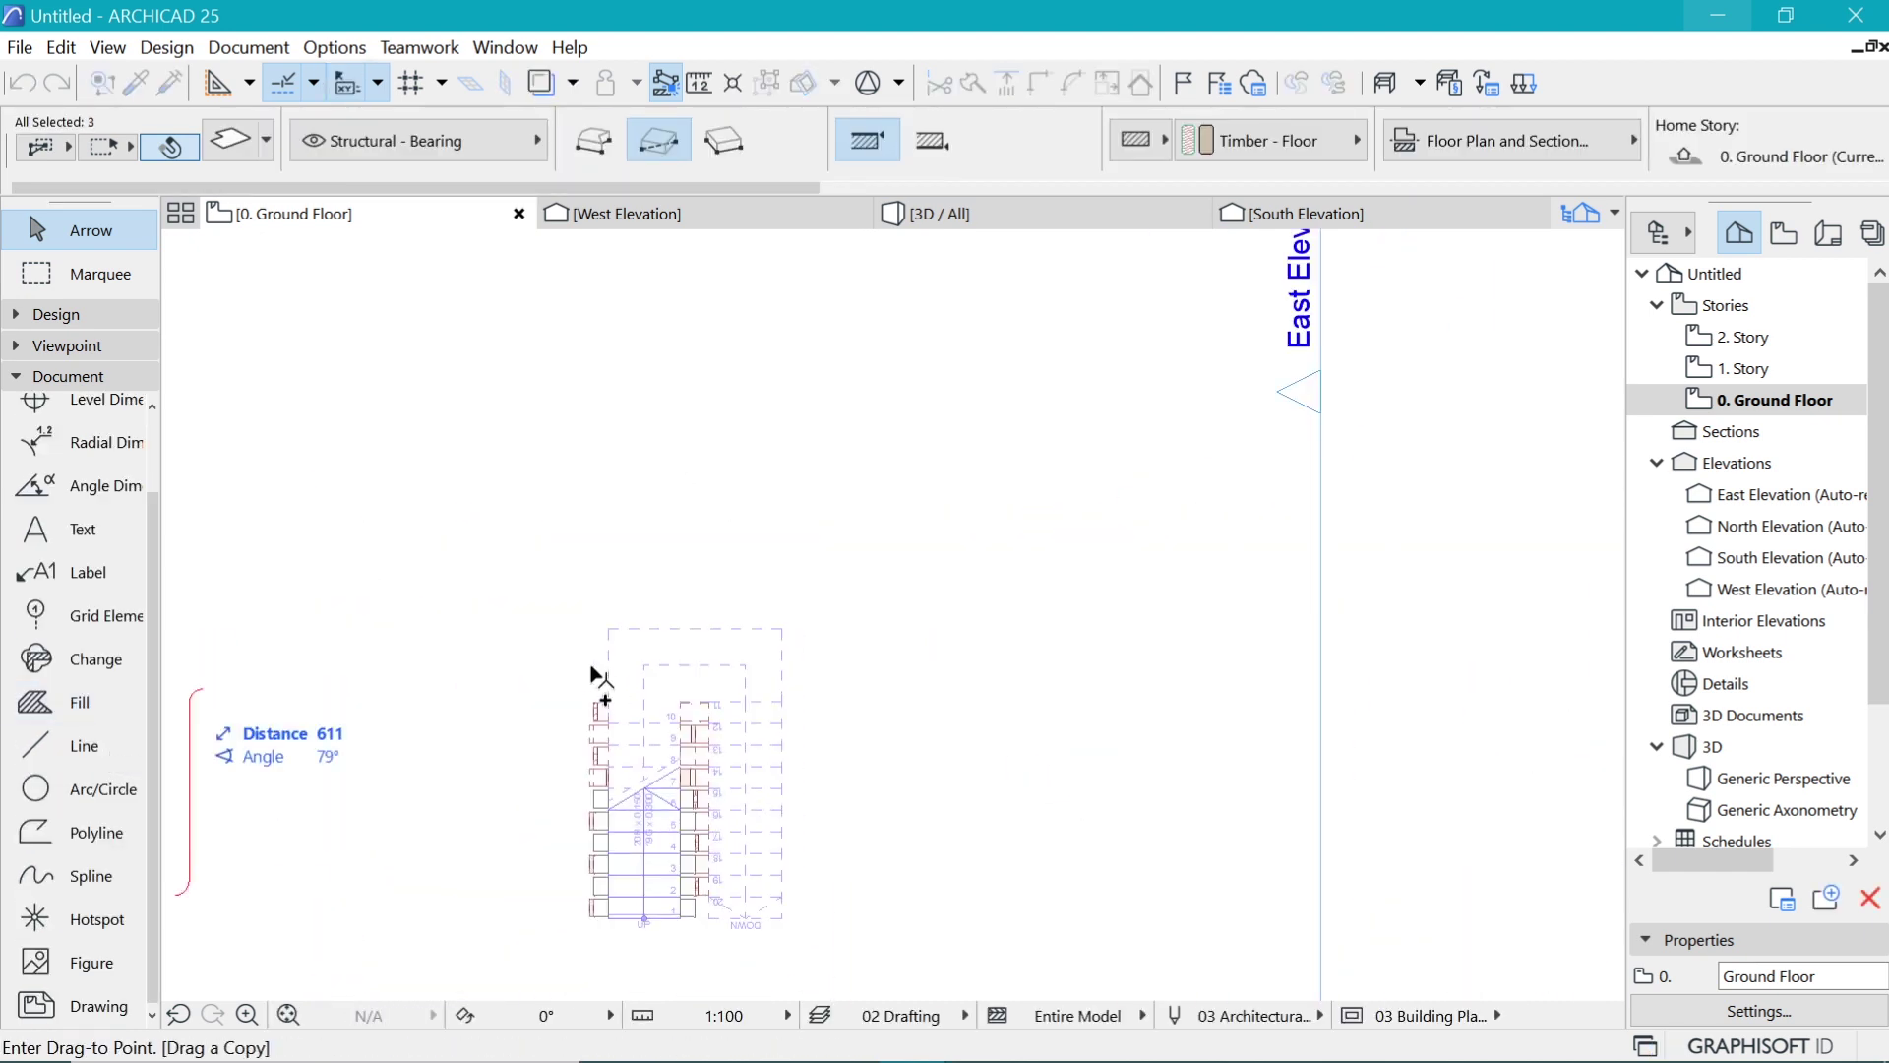
pyautogui.click(610, 667)
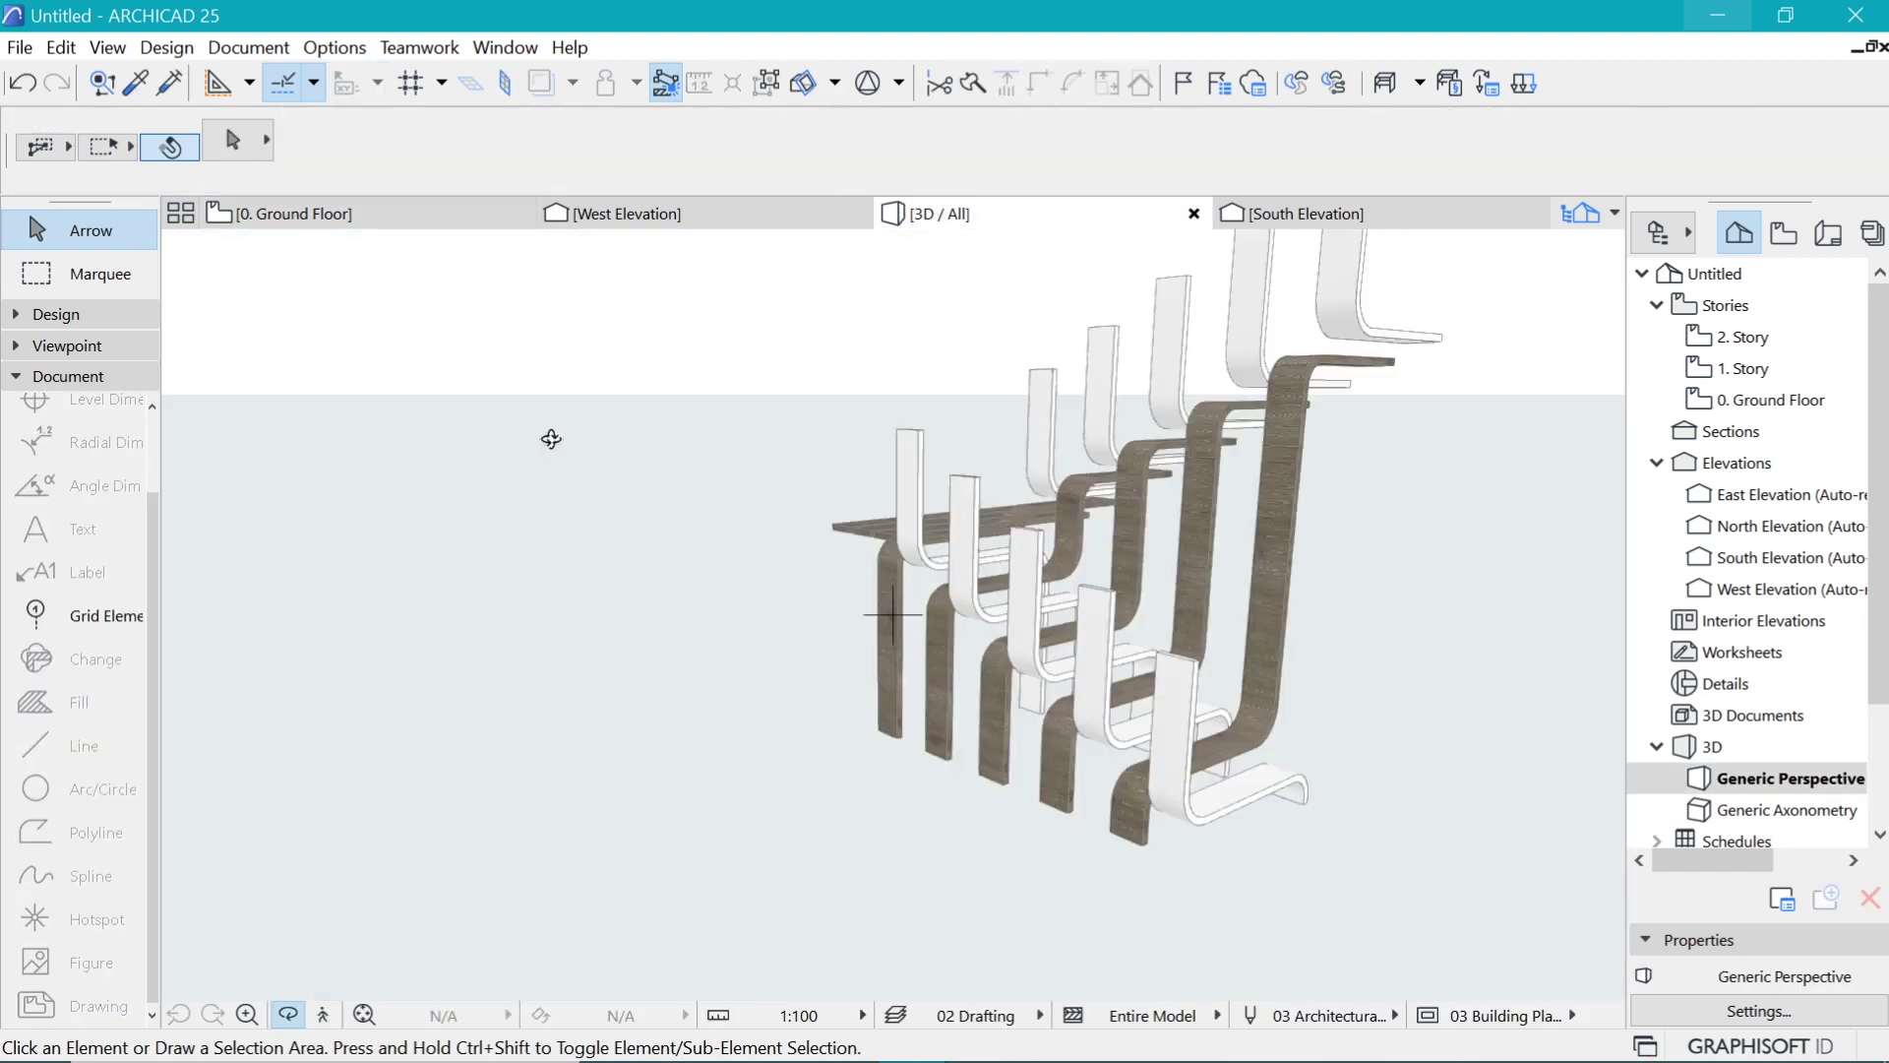
# Step: In the 3D view, drag a copy of the fifth timber foot to the end corner of the middle landing slab
pyautogui.click(876, 492)
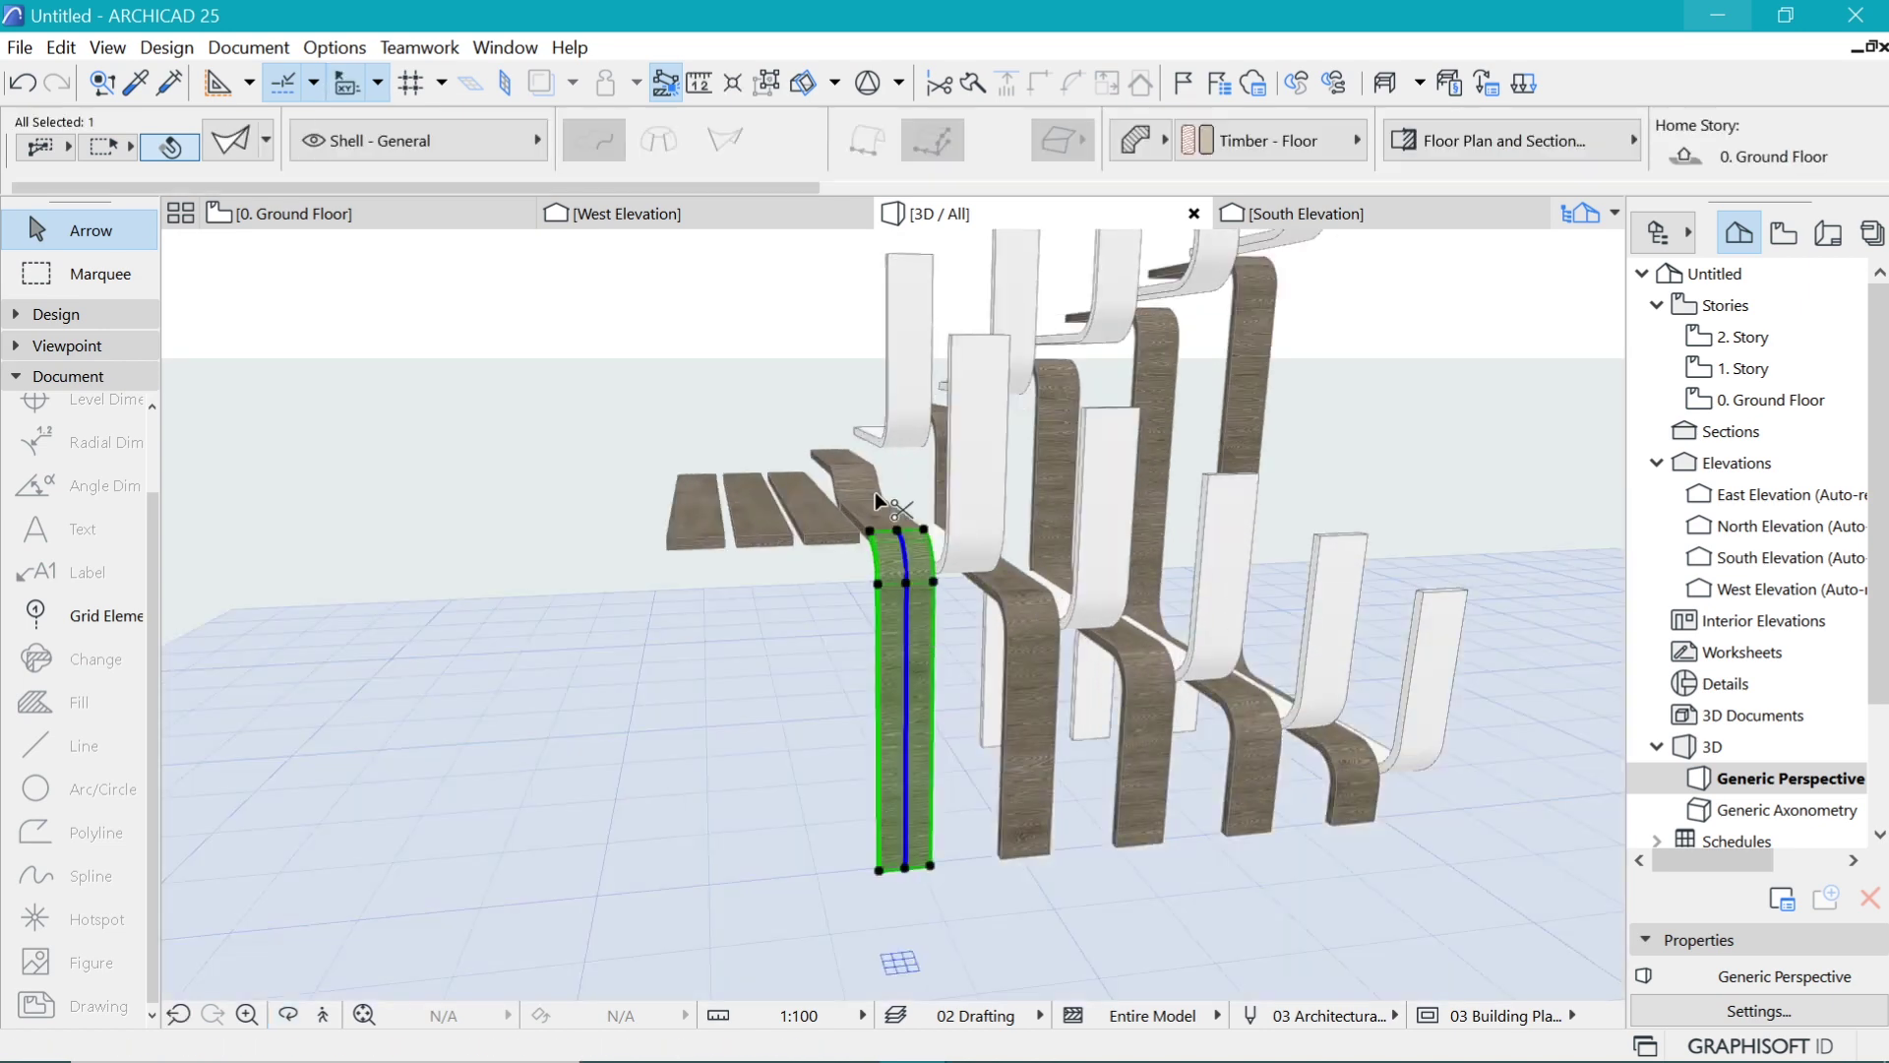
pyautogui.click(897, 531)
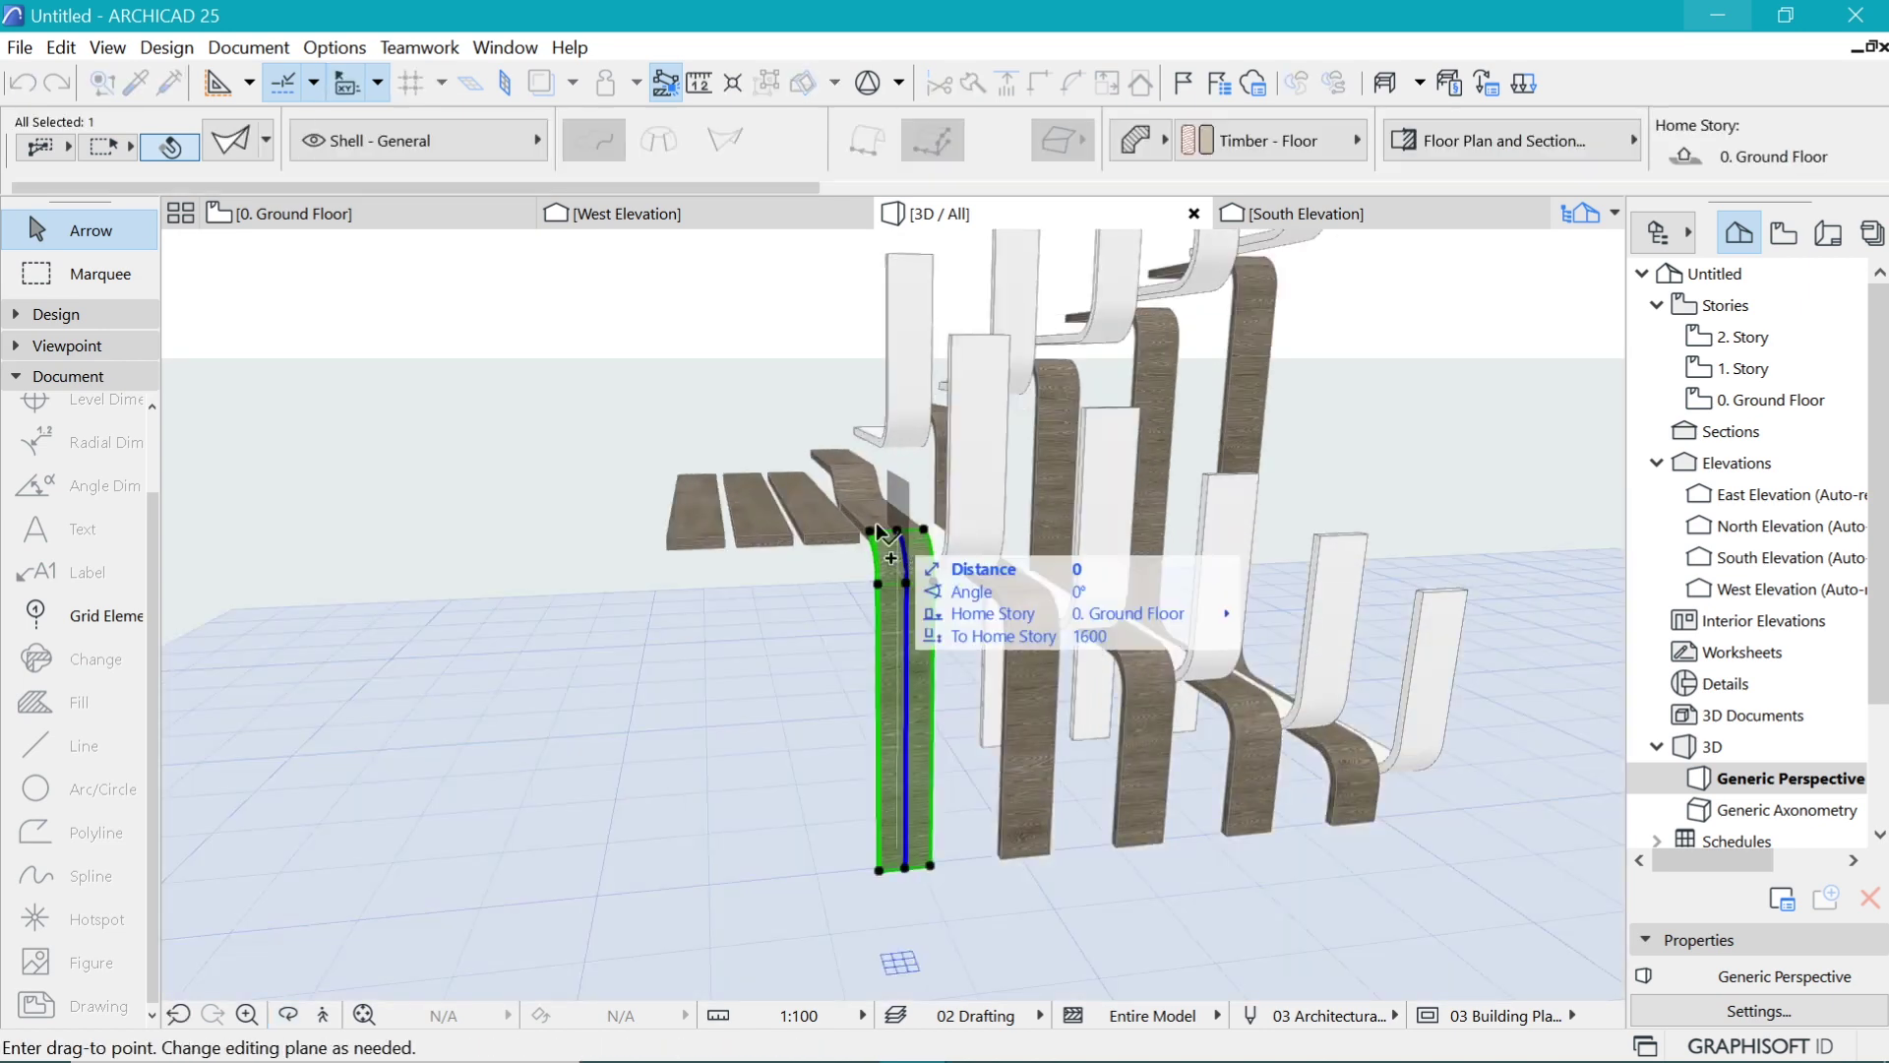
pyautogui.click(760, 534)
# Step: Change the two landing slabs on either side of the middle timber slab to the white material
pyautogui.click(819, 519)
pyautogui.keyDown('shift'); pyautogui.click(692, 506); pyautogui.keyUp('shift')
pyautogui.hotkey('ctrl', 't')
pyautogui.click(1287, 295)
pyautogui.click(748, 646)
pyautogui.click(1237, 925)
pyautogui.press('Escape')
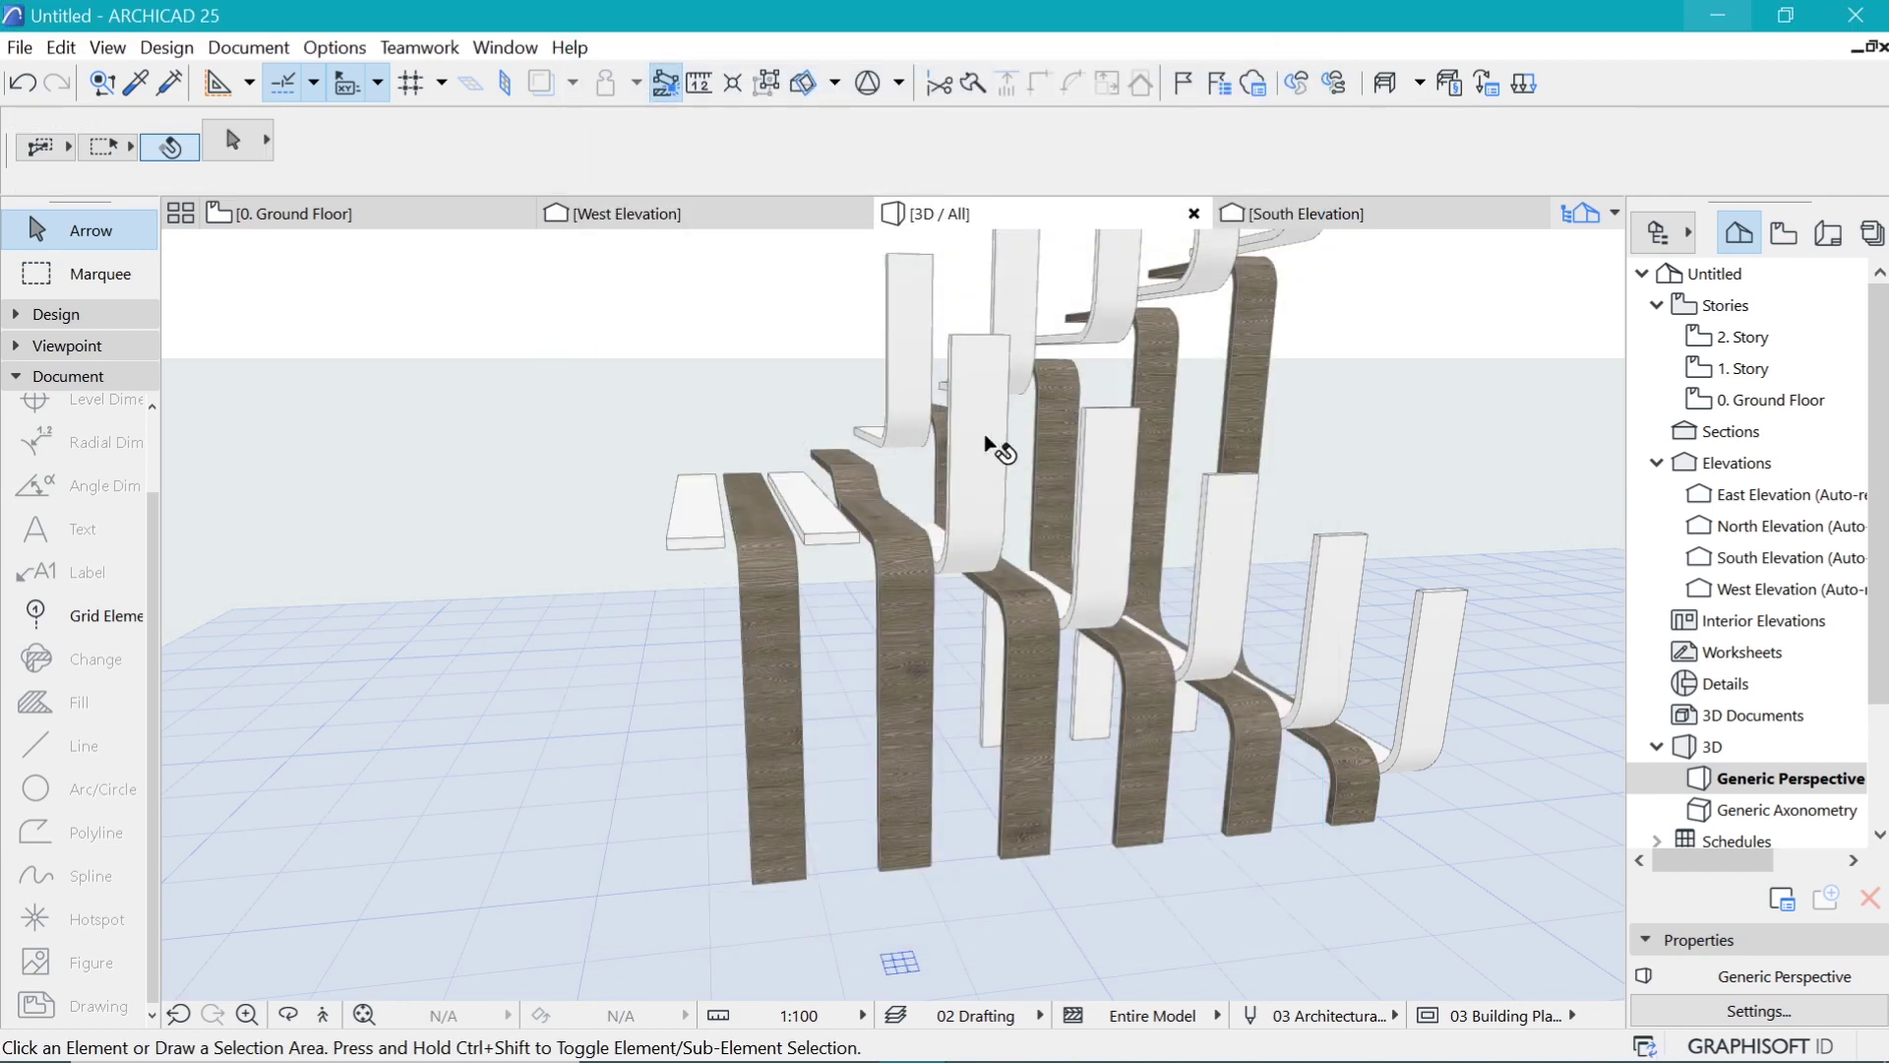
# Step: Drag copies of the white curved upright to the end corners of both white landing slabs
pyautogui.click(985, 435)
pyautogui.hotkey('ctrl', 'd')
pyautogui.scroll(3, 810, 433)
pyautogui.press('ctrl')
pyautogui.click(1131, 709)
pyautogui.click(860, 656)
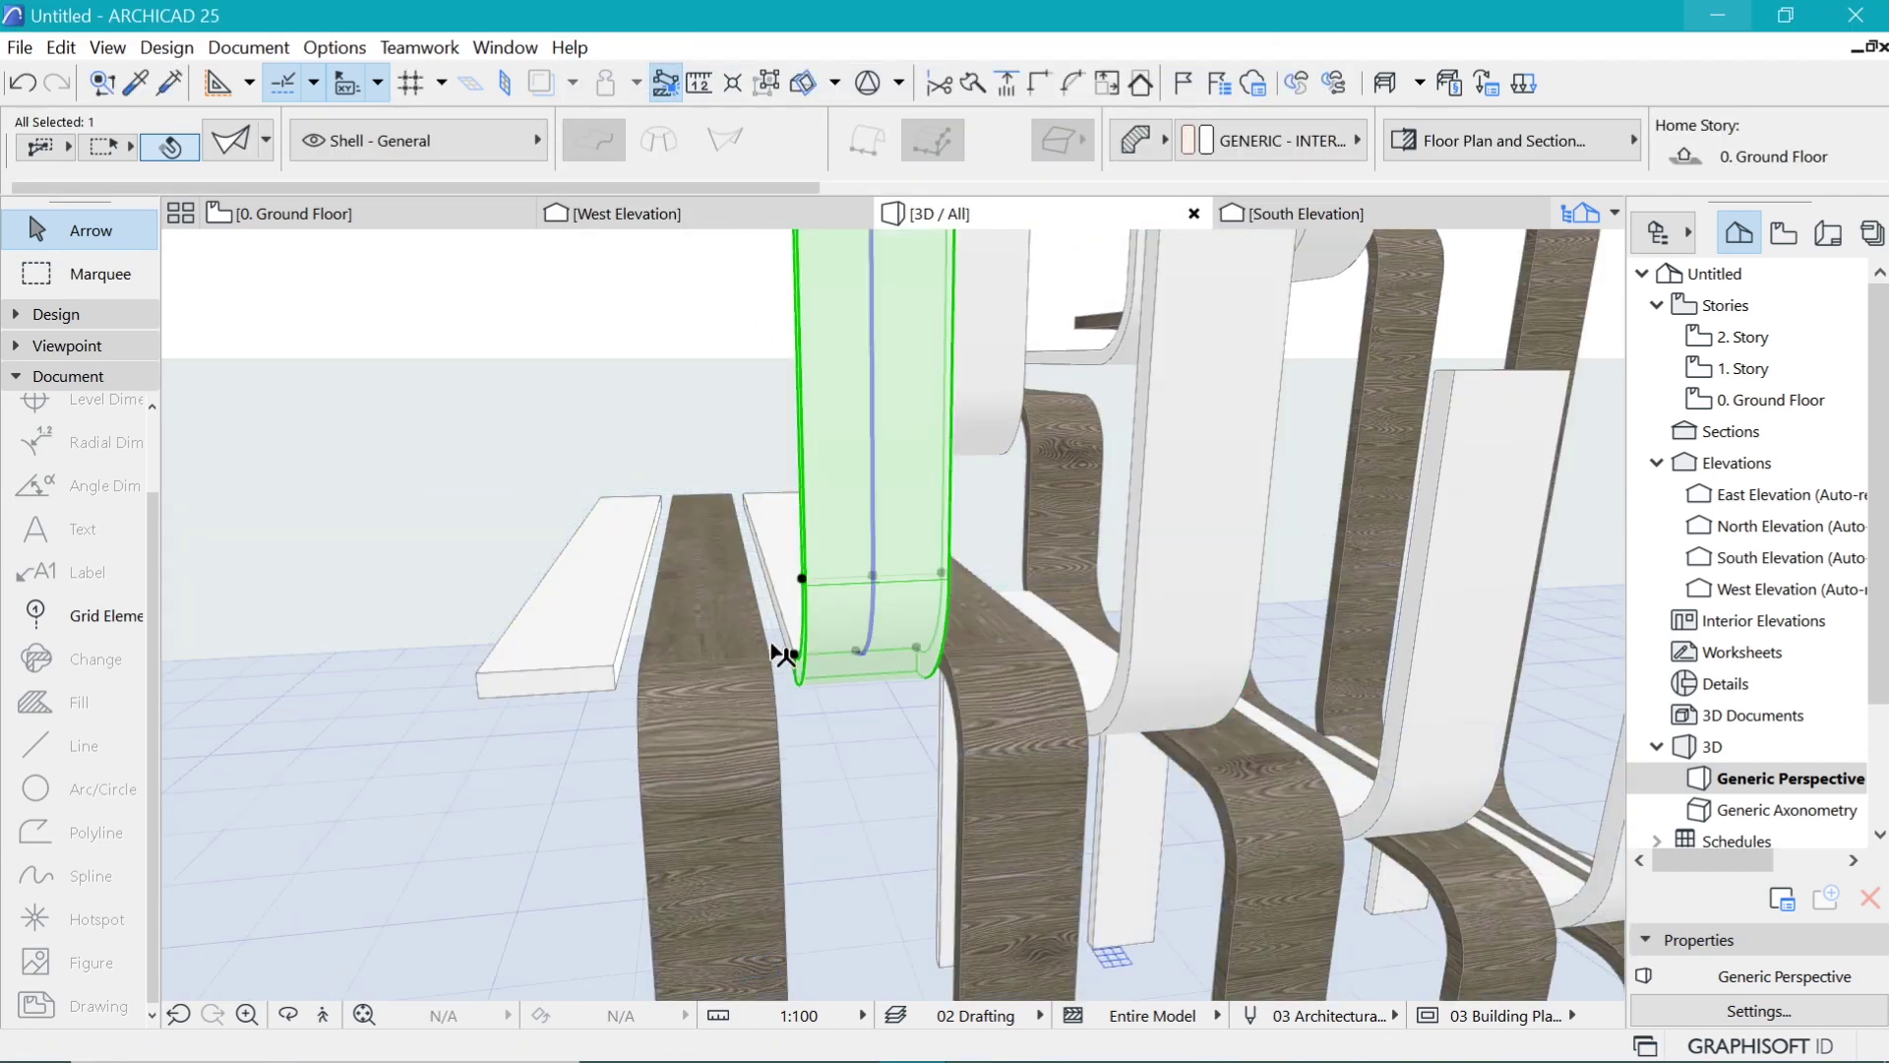
pyautogui.scroll(-5, 811, 649)
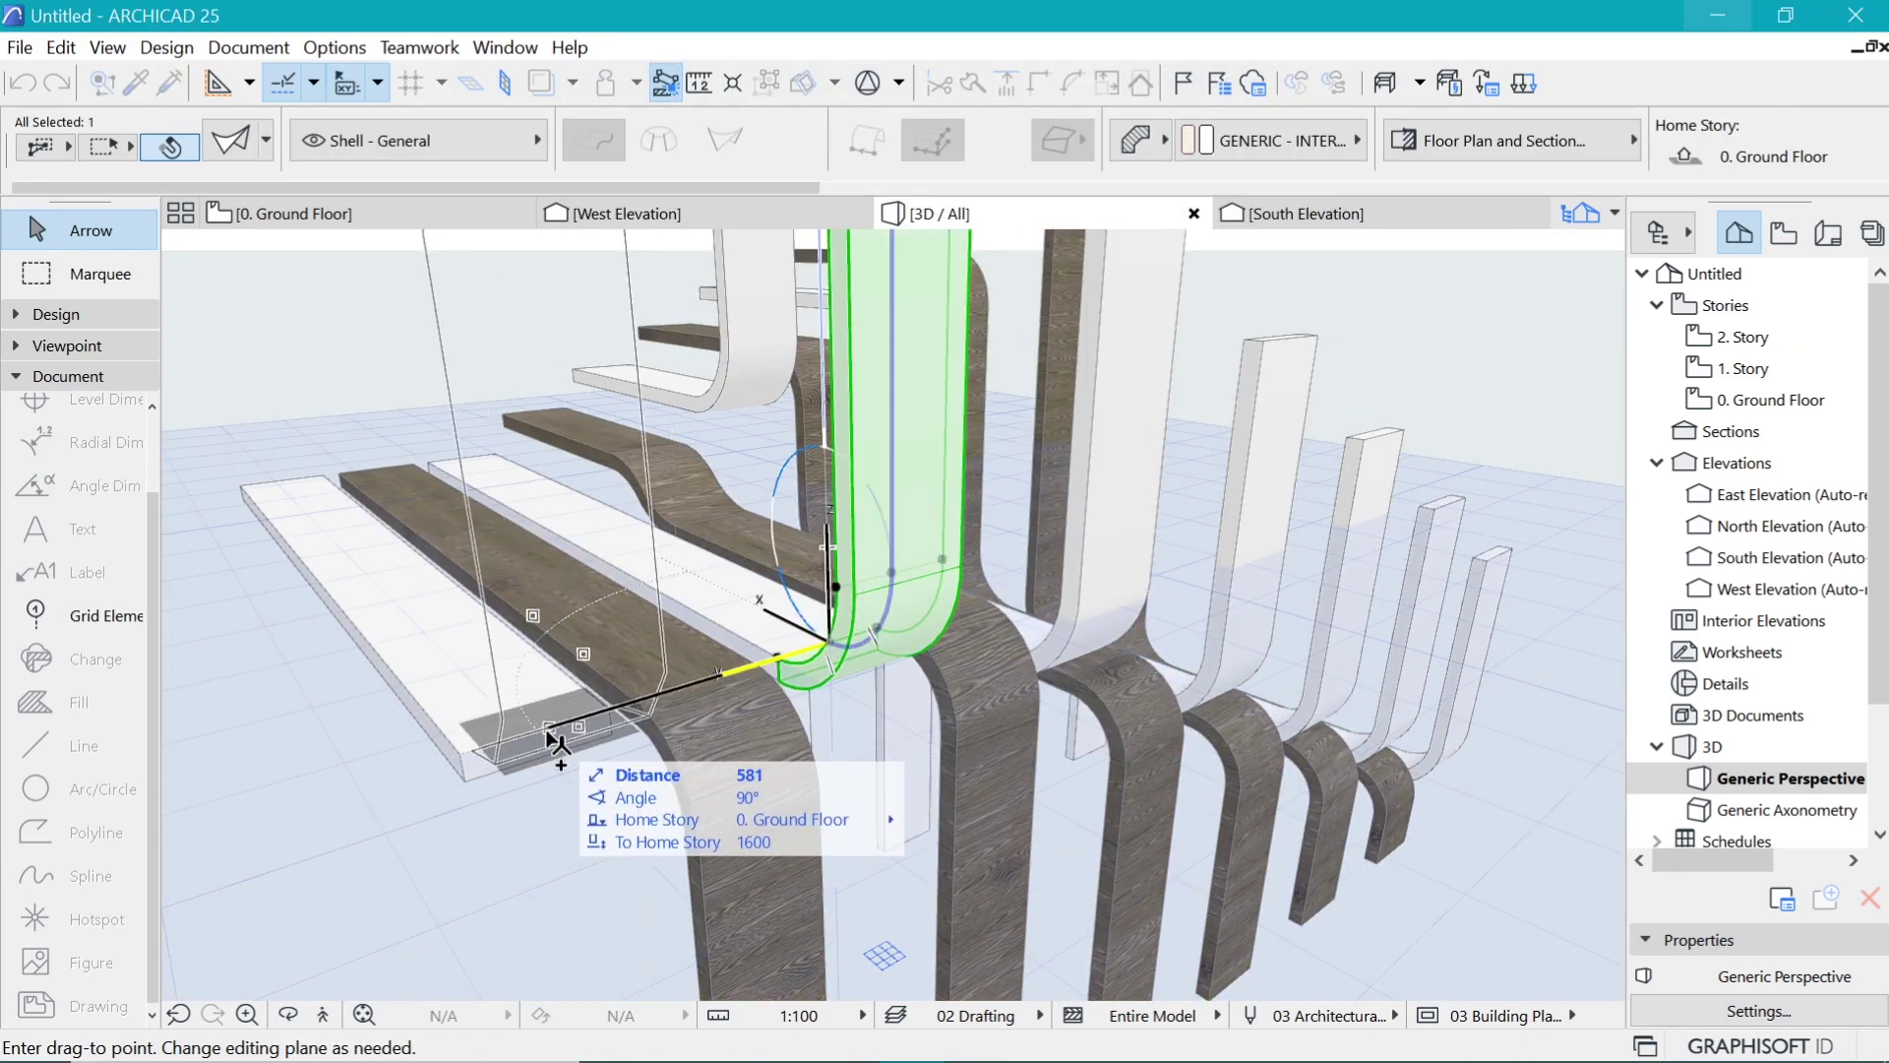
pyautogui.click(534, 736)
pyautogui.press('Escape')
pyautogui.keyDown('shift'); pyautogui.moveTo(1162, 555); pyautogui.dragTo(801, 592, button='middle'); pyautogui.keyUp('shift')
pyautogui.scroll(-5, 825, 487)
pyautogui.scroll(-3, 1080, 527)
pyautogui.scroll(3, 885, 534)
pyautogui.keyDown('shift'); pyautogui.moveTo(1039, 462); pyautogui.dragTo(829, 416, button='middle'); pyautogui.keyUp('shift')
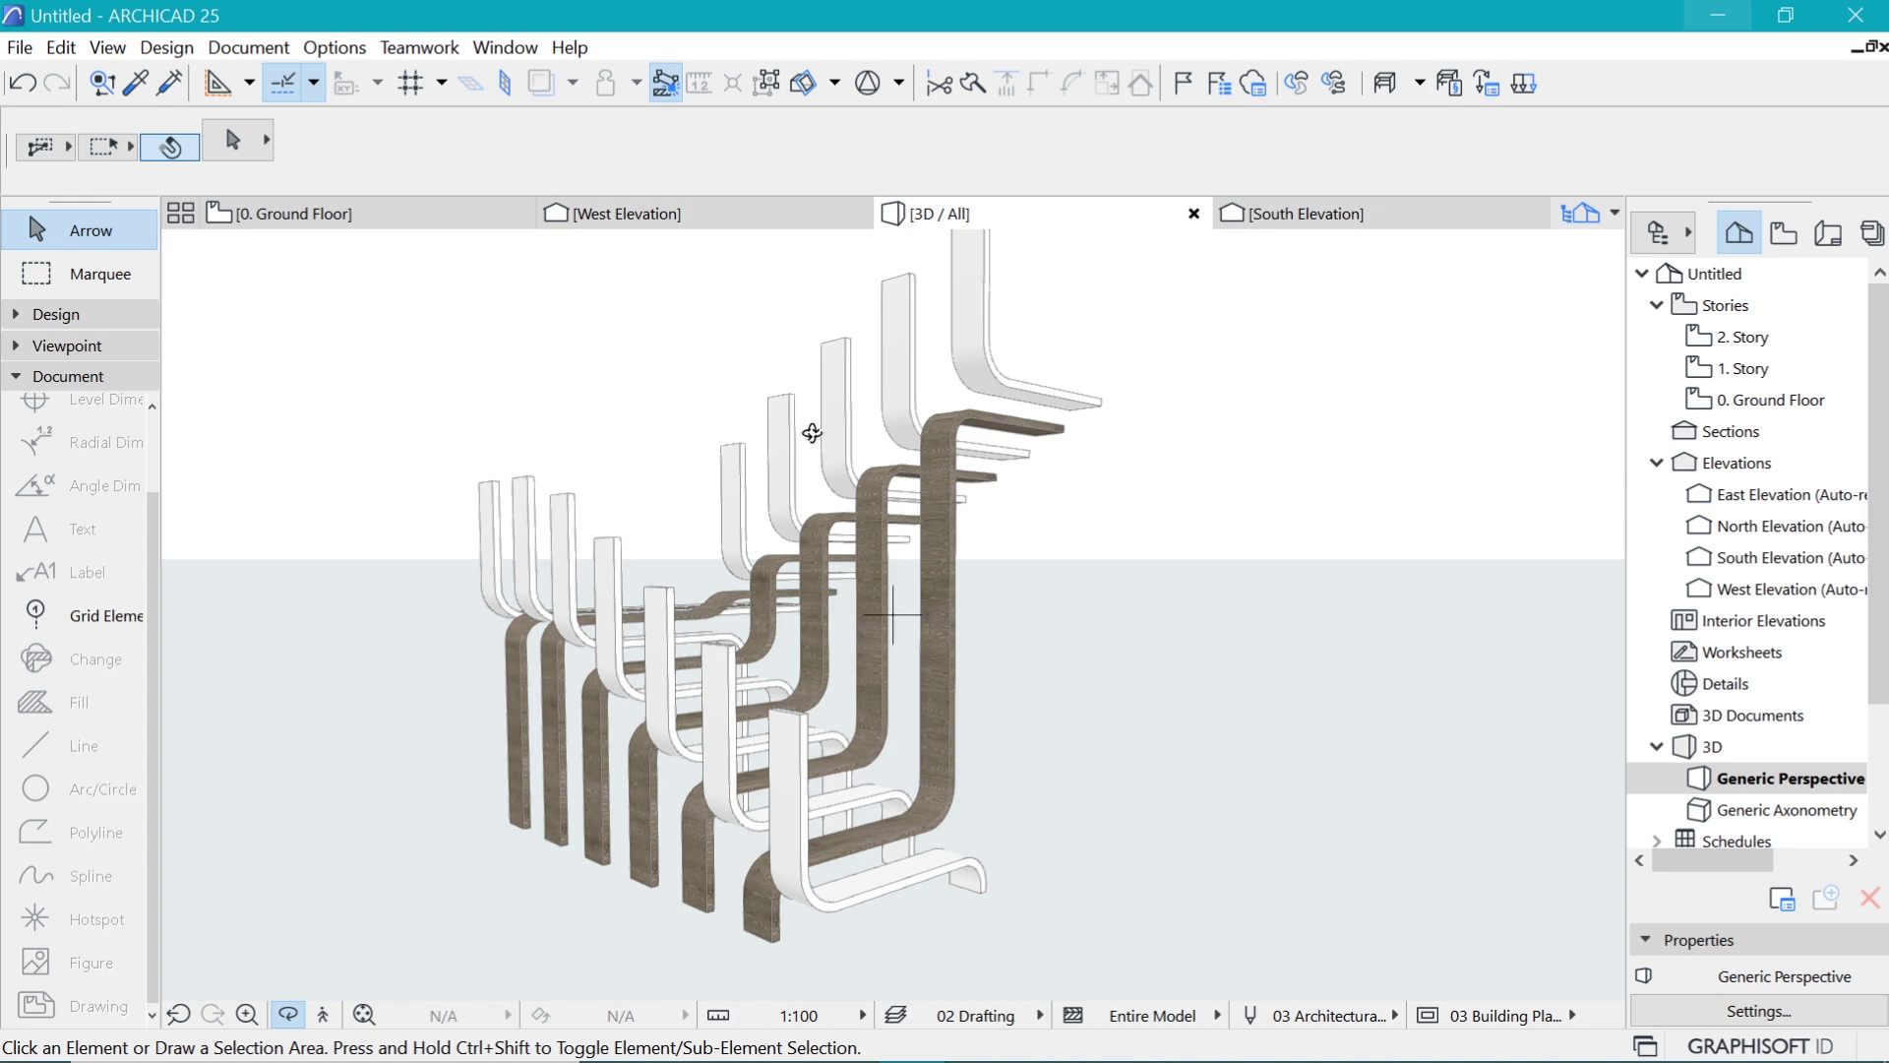
pyautogui.keyDown('shift'); pyautogui.moveTo(811, 433); pyautogui.dragTo(838, 762, button='middle'); pyautogui.keyUp('shift')
# Step: Open the Railing tool's default settings and apply the Frameless Glass Railing favorite
pyautogui.click(54, 314)
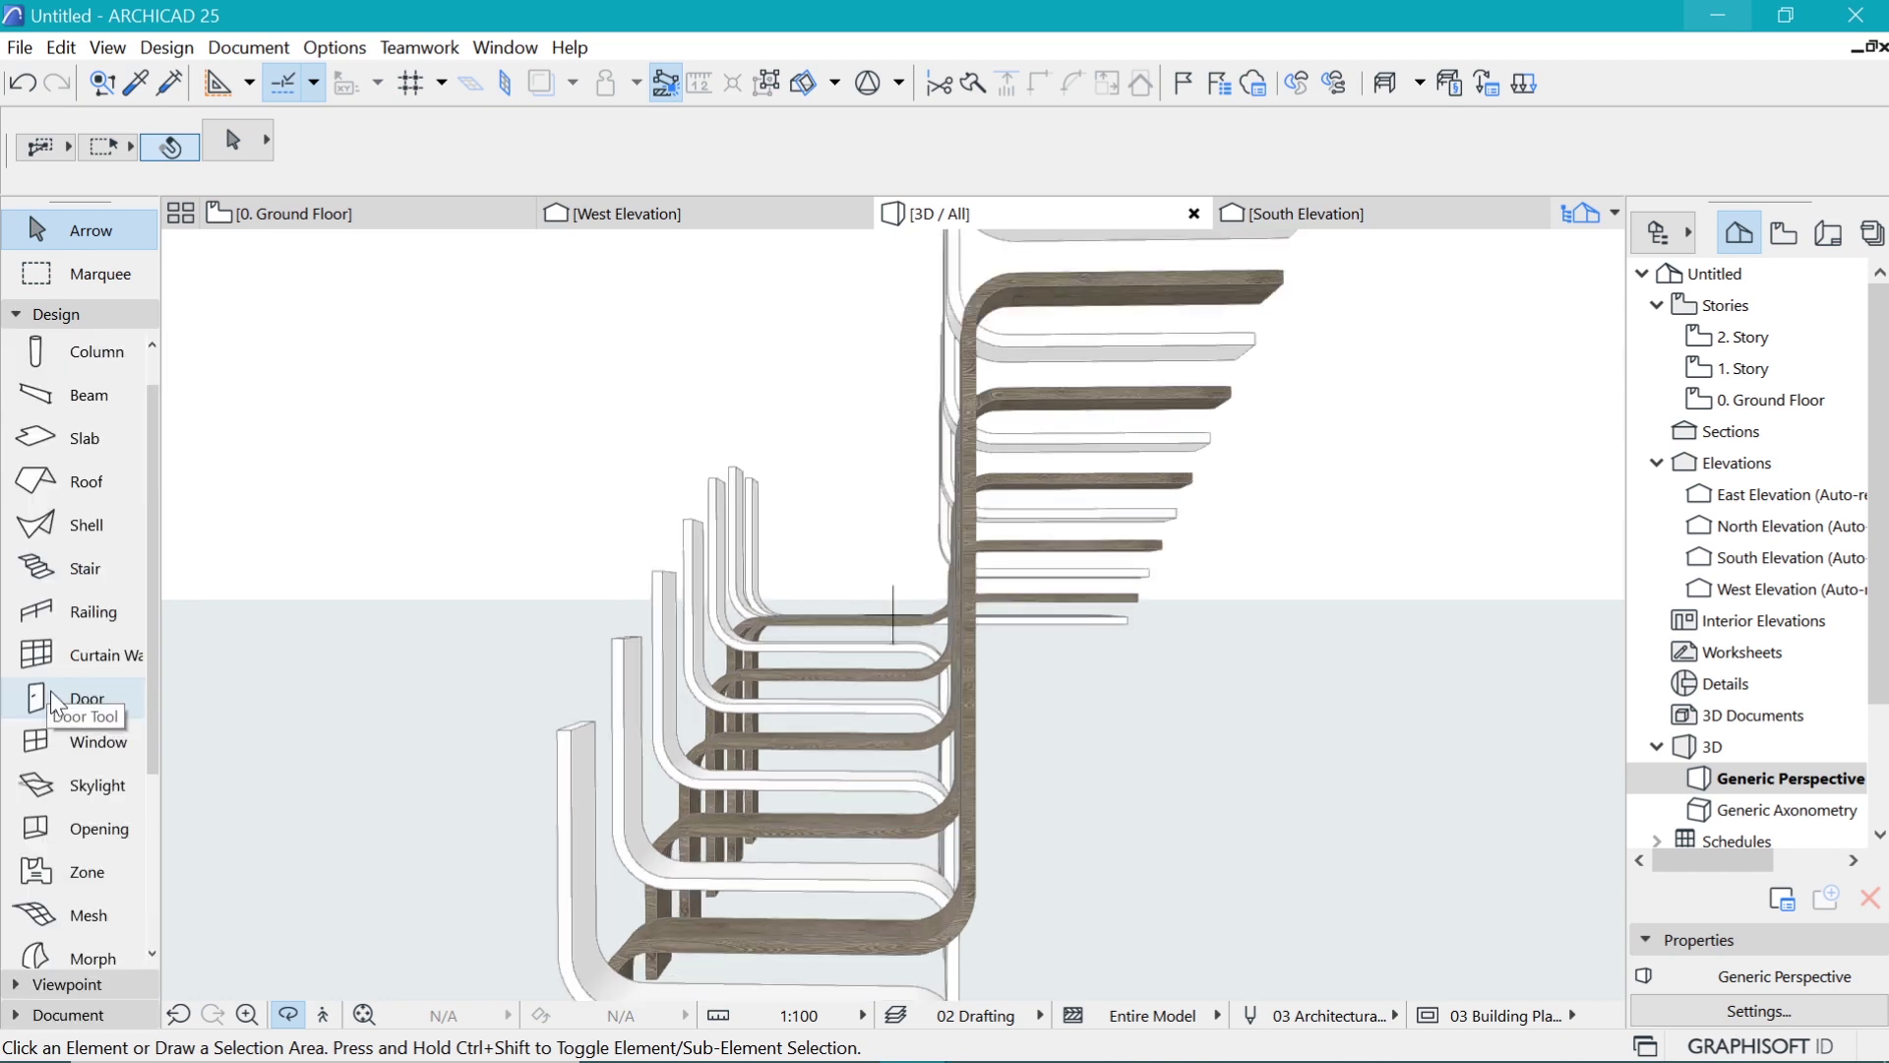
pyautogui.click(65, 610)
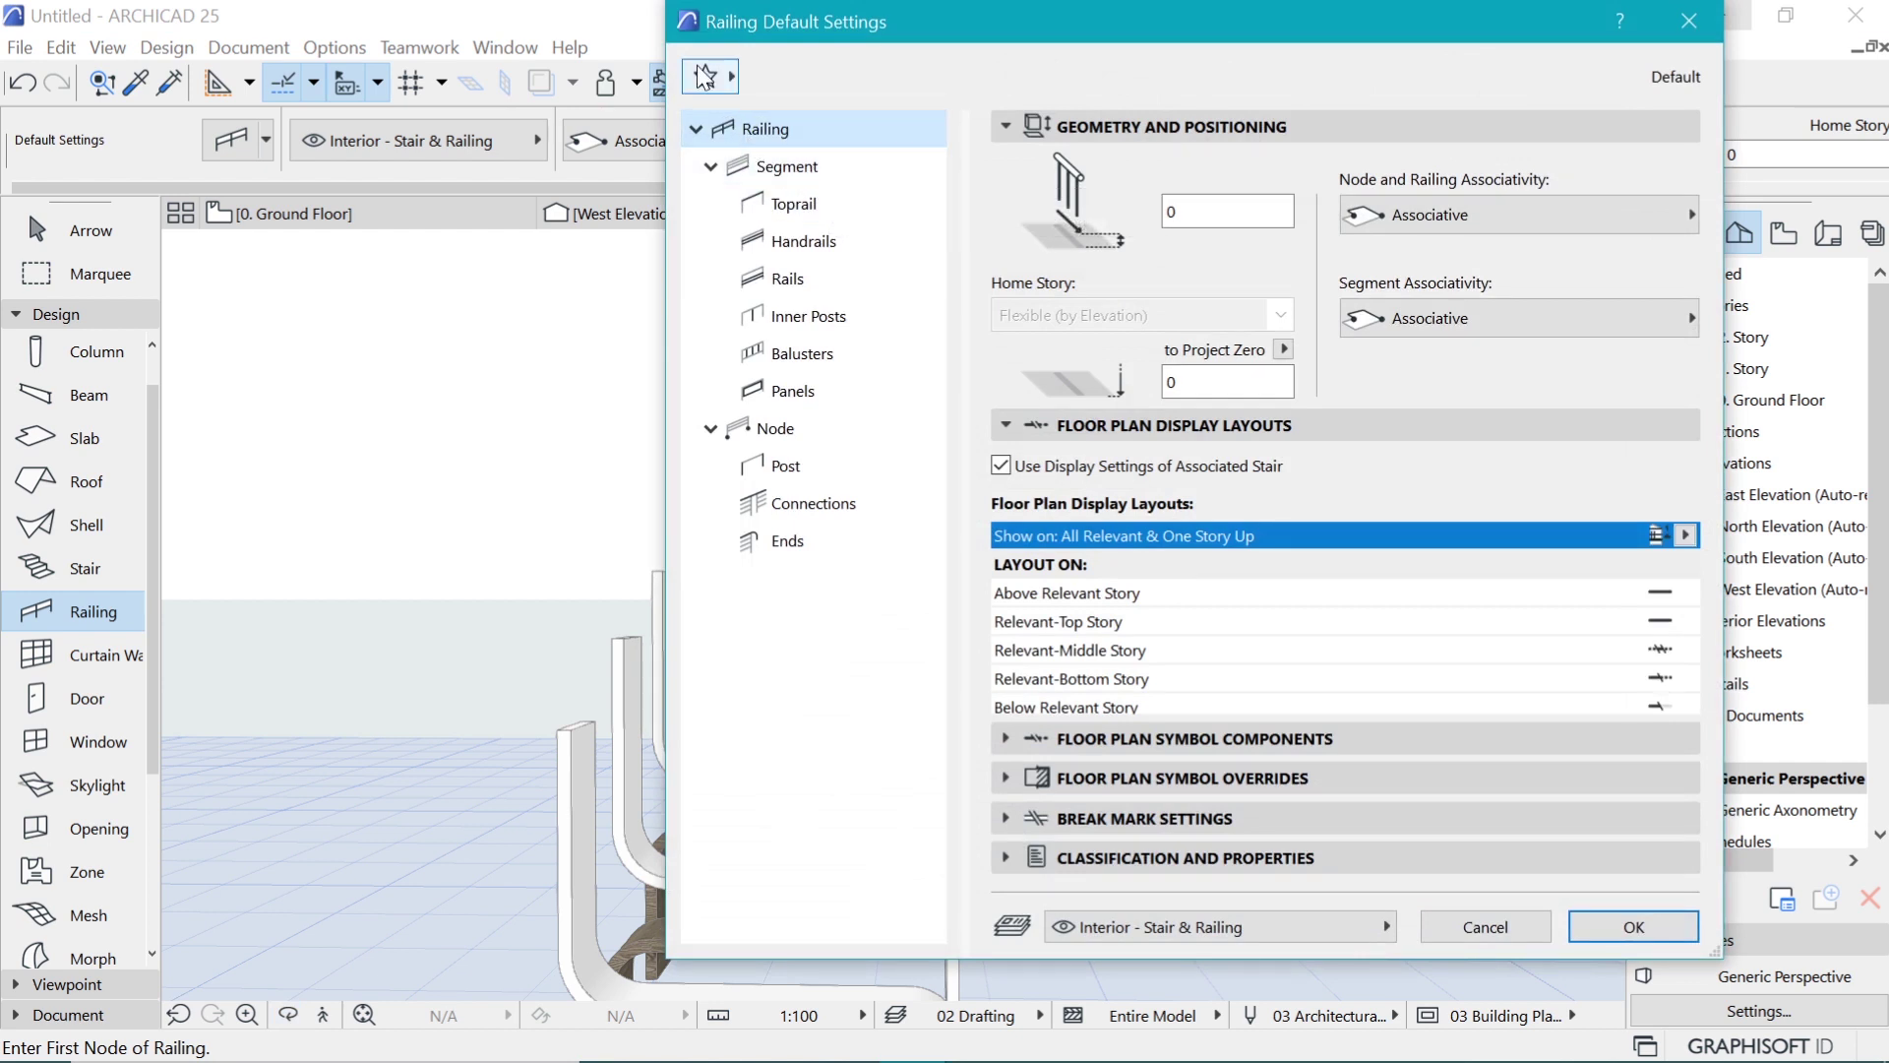
pyautogui.click(704, 76)
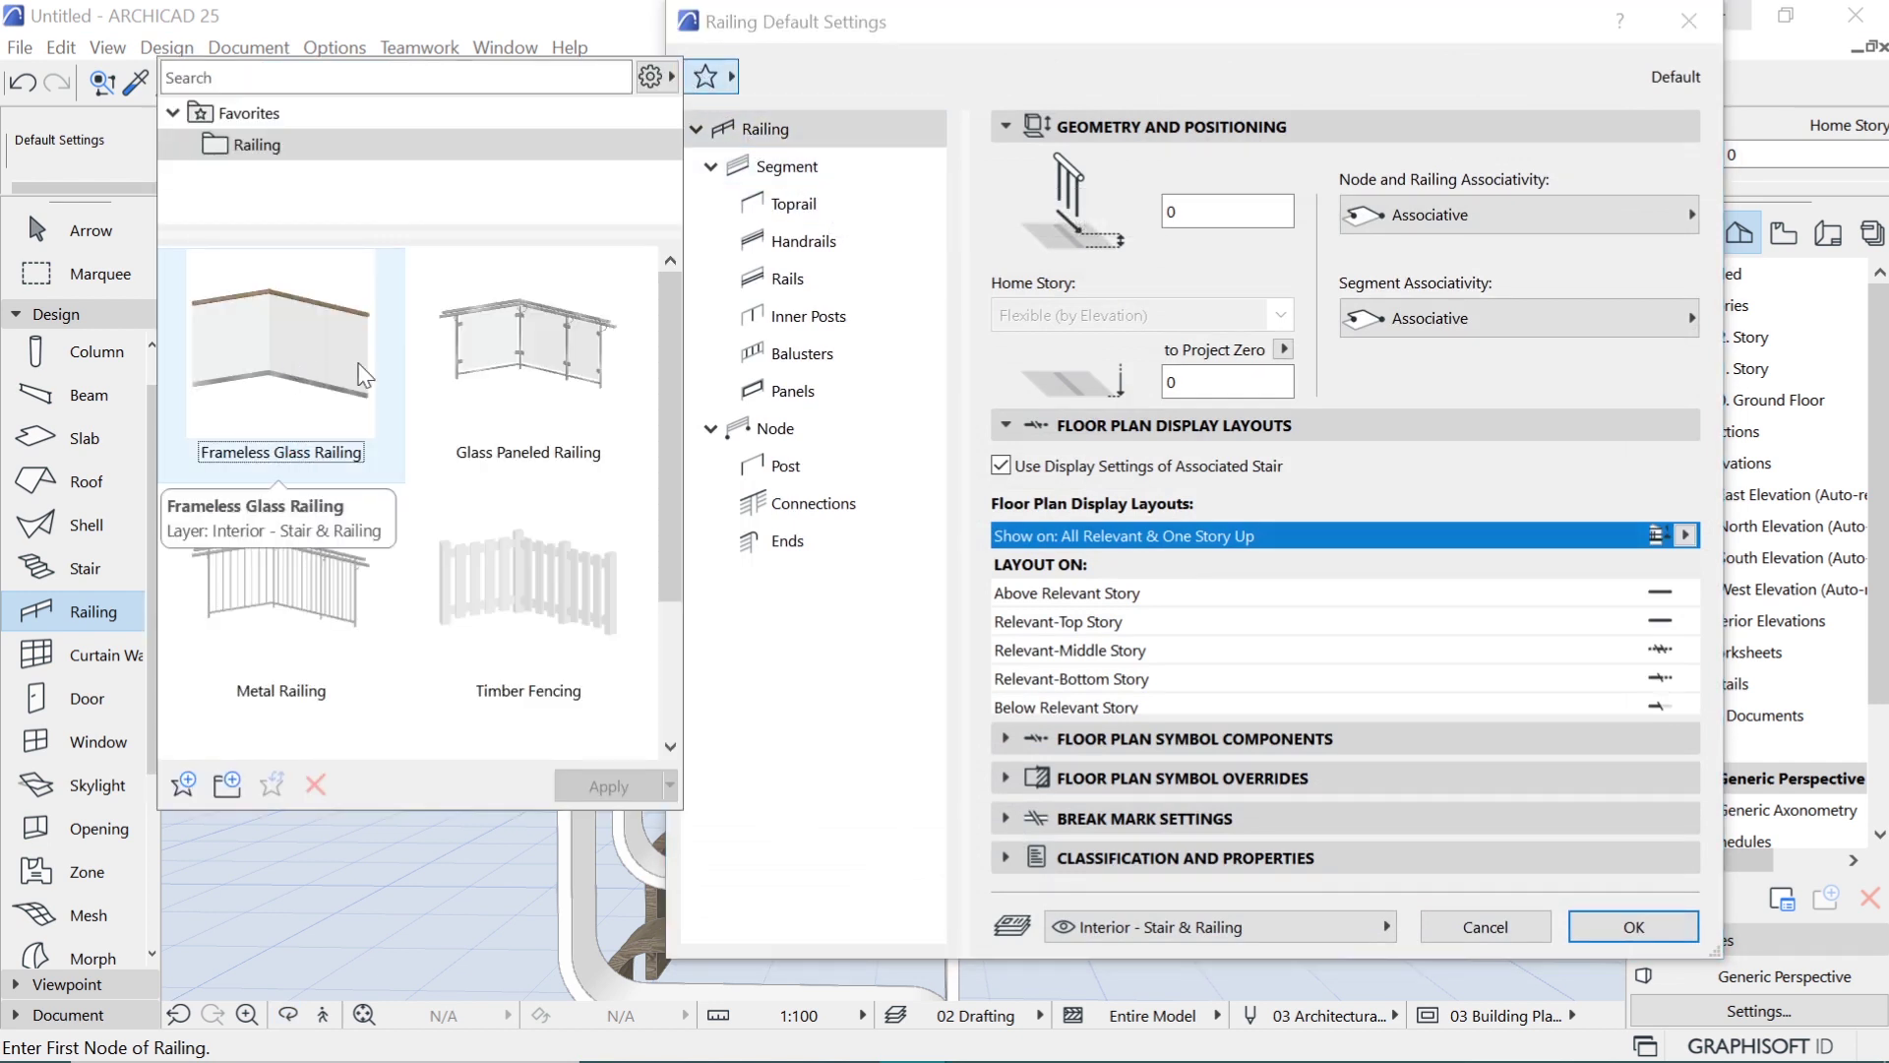
pyautogui.doubleClick(274, 368)
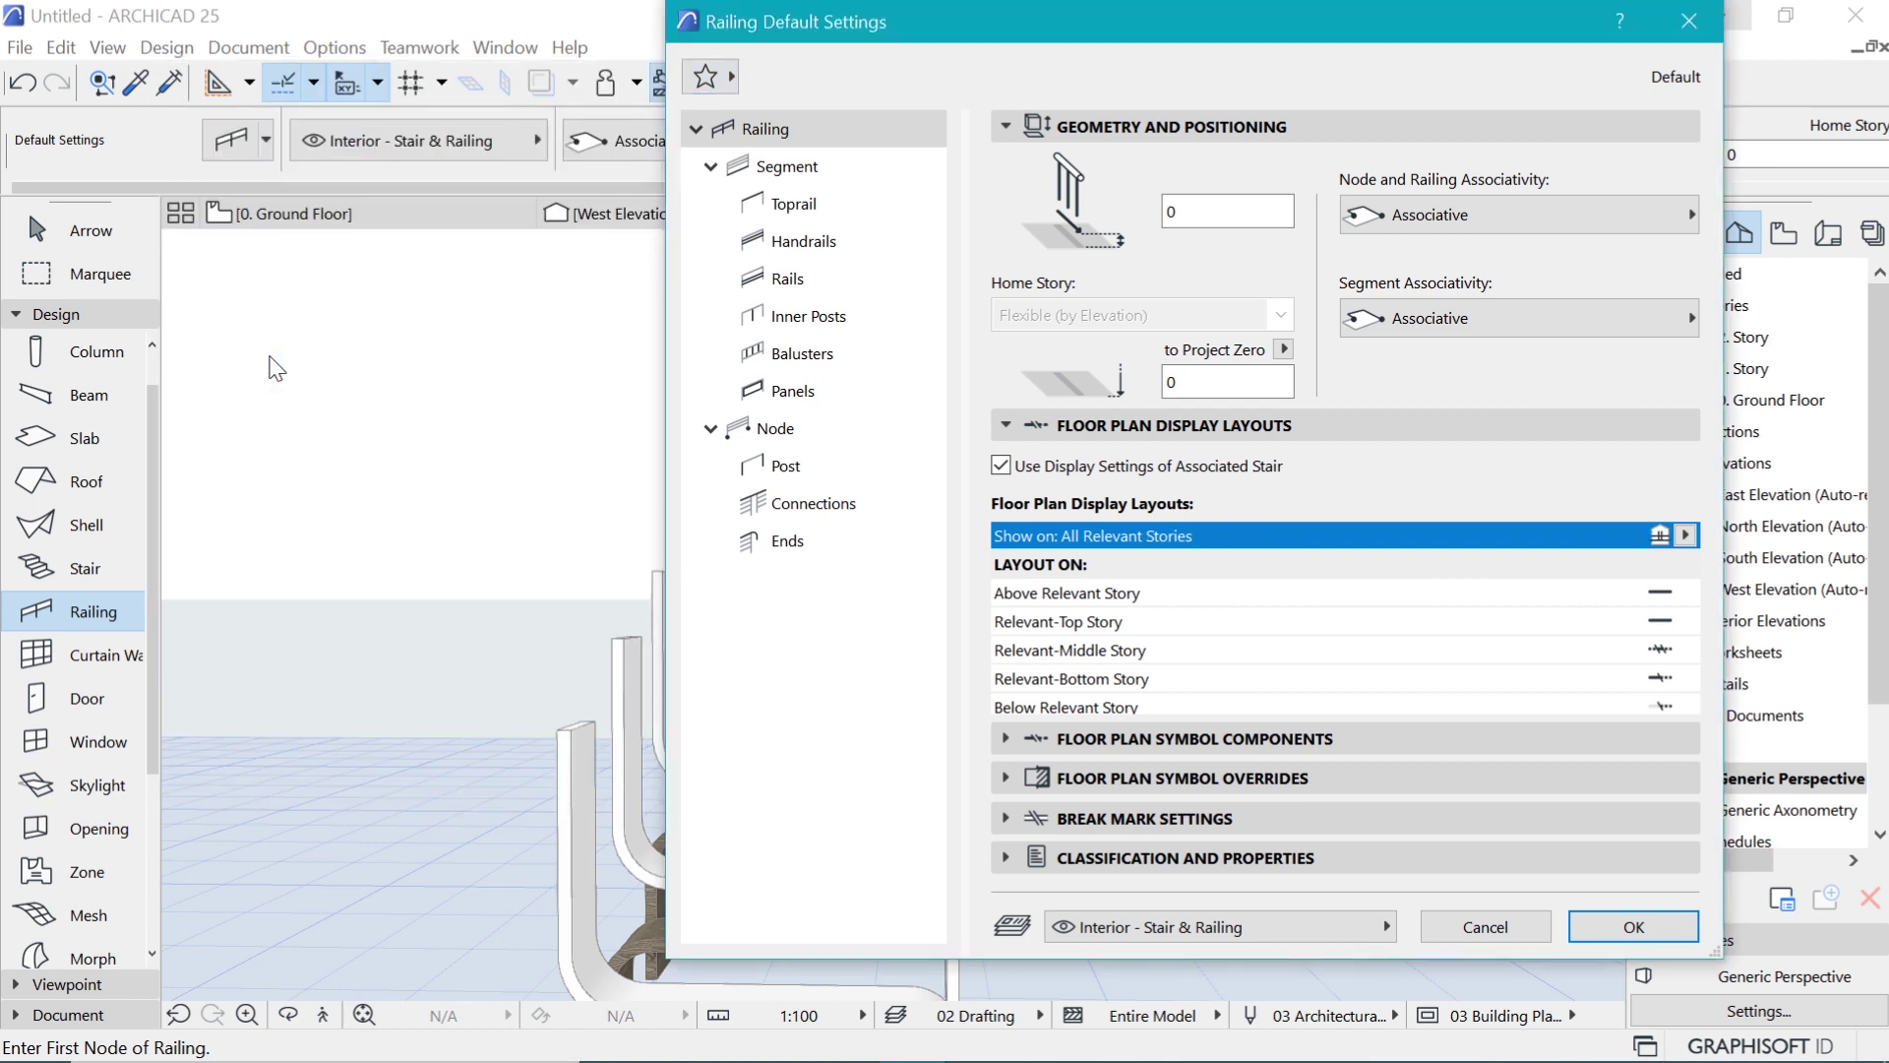
# Step: Remove the toprail and the inner post from the railing segment
pyautogui.click(770, 179)
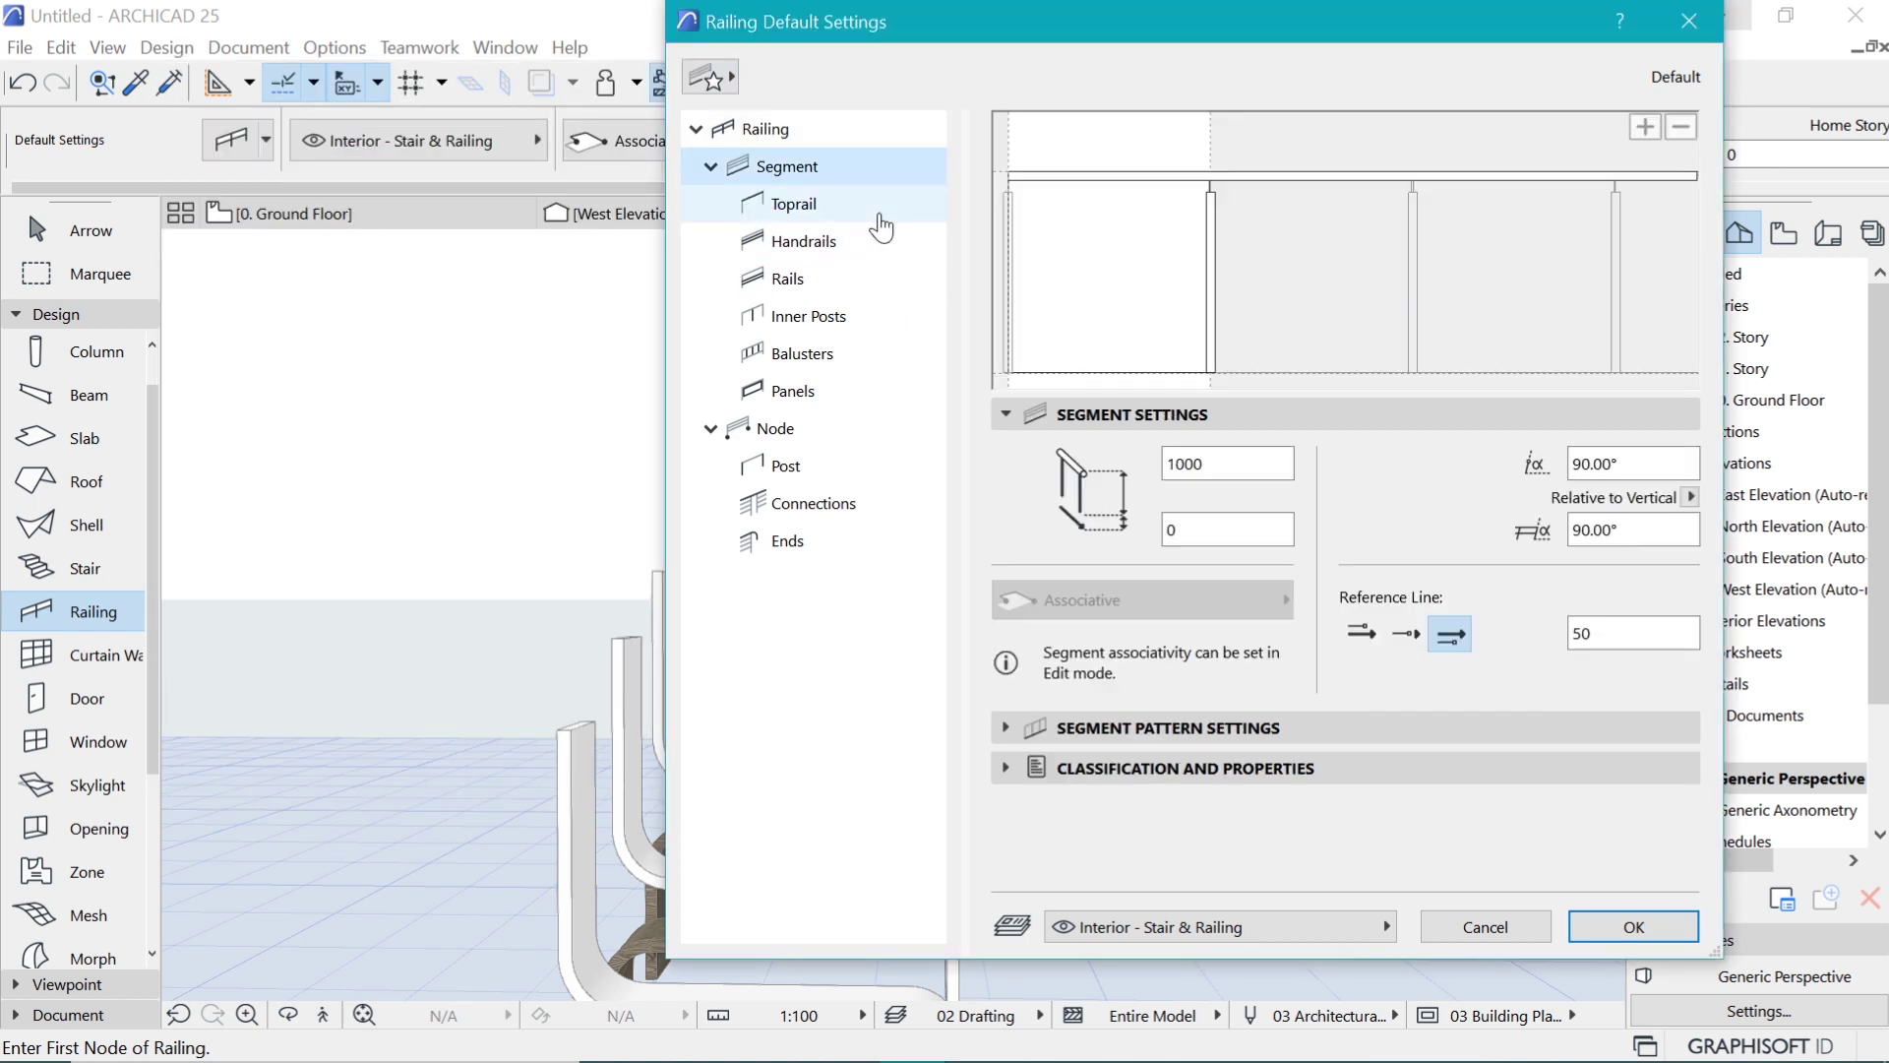
pyautogui.click(1379, 175)
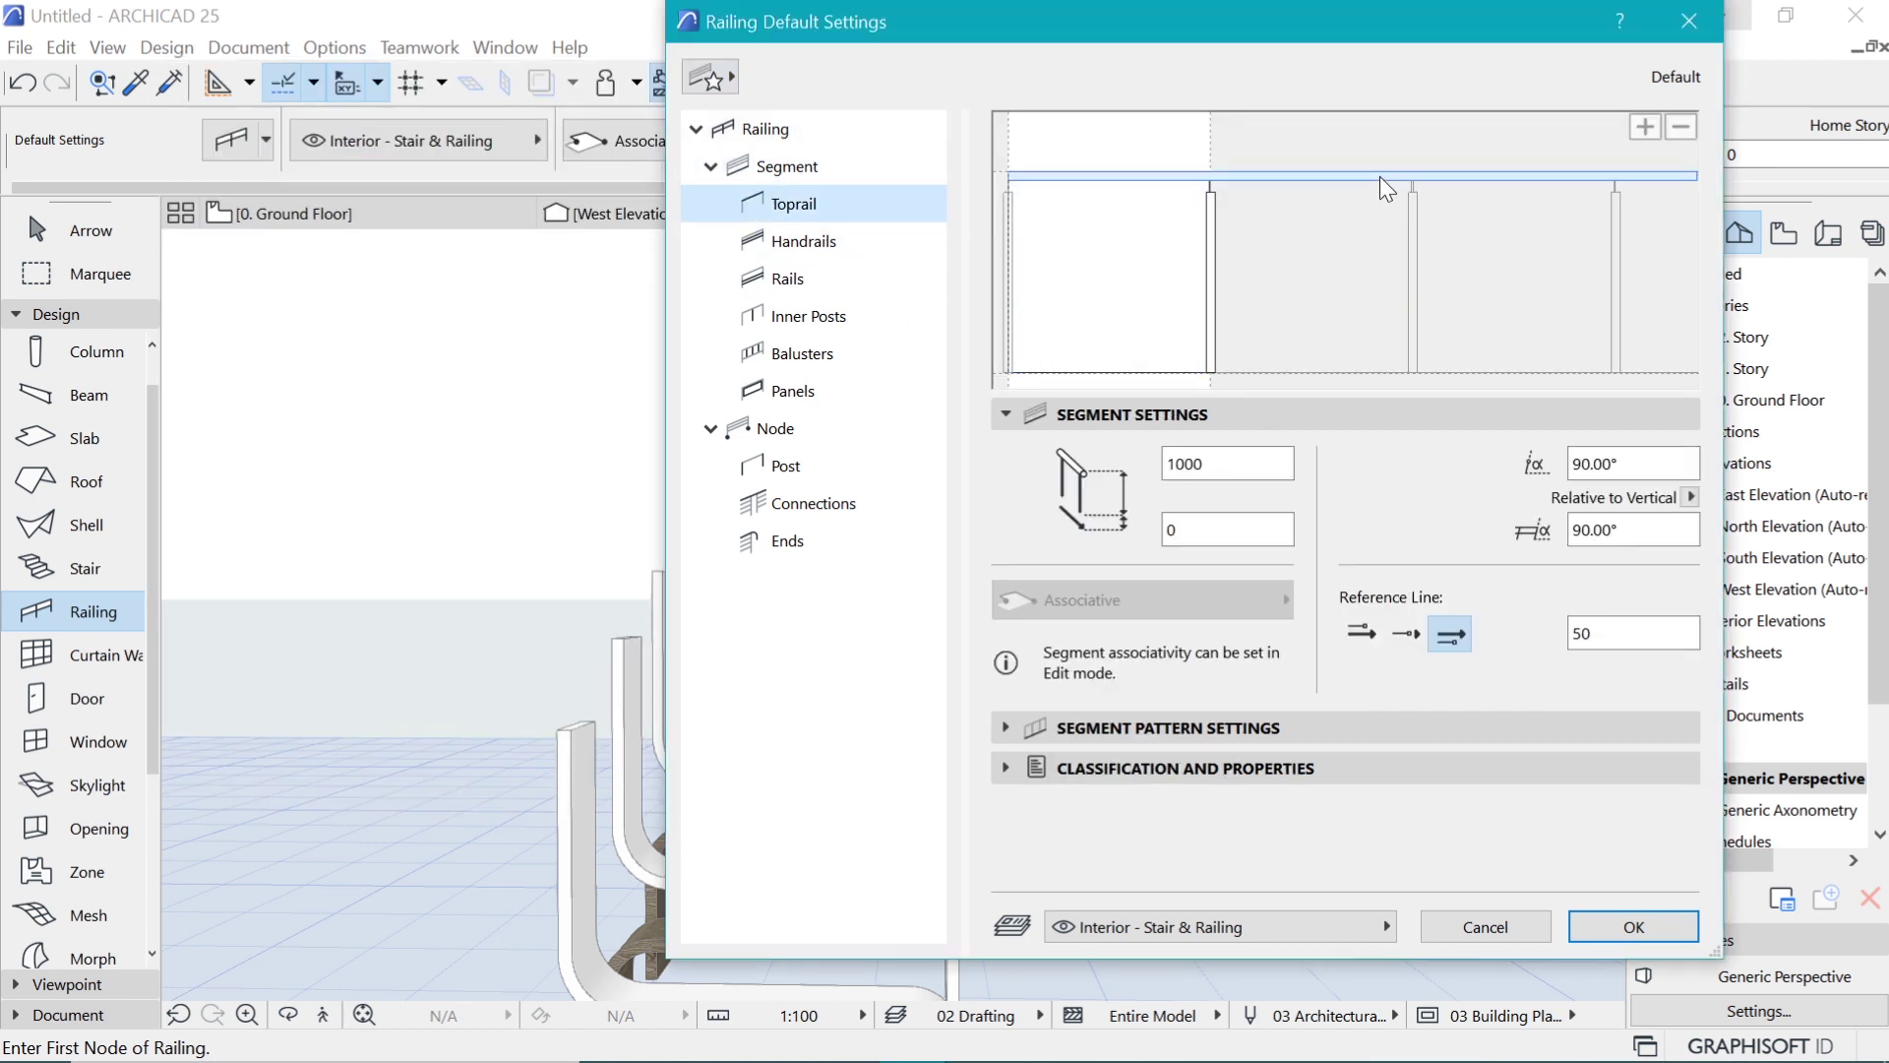
pyautogui.click(1680, 127)
pyautogui.click(1212, 246)
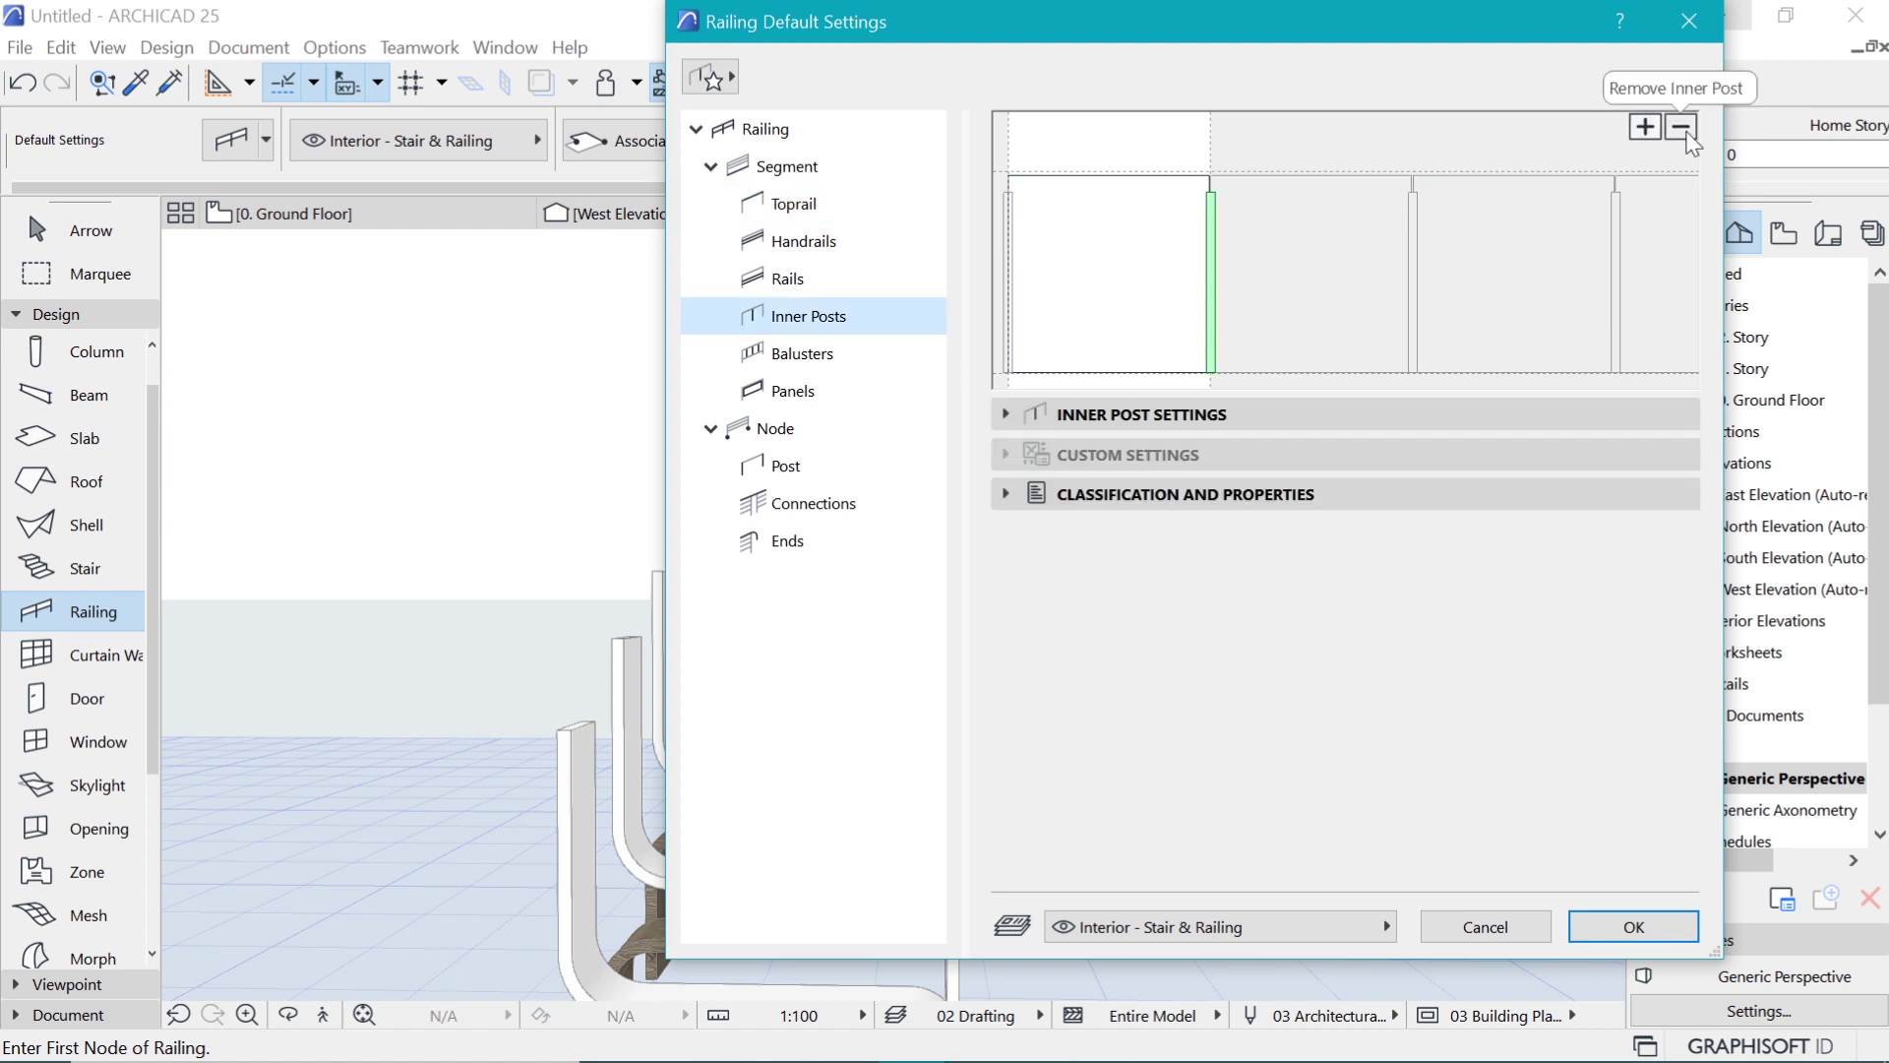
pyautogui.click(1682, 128)
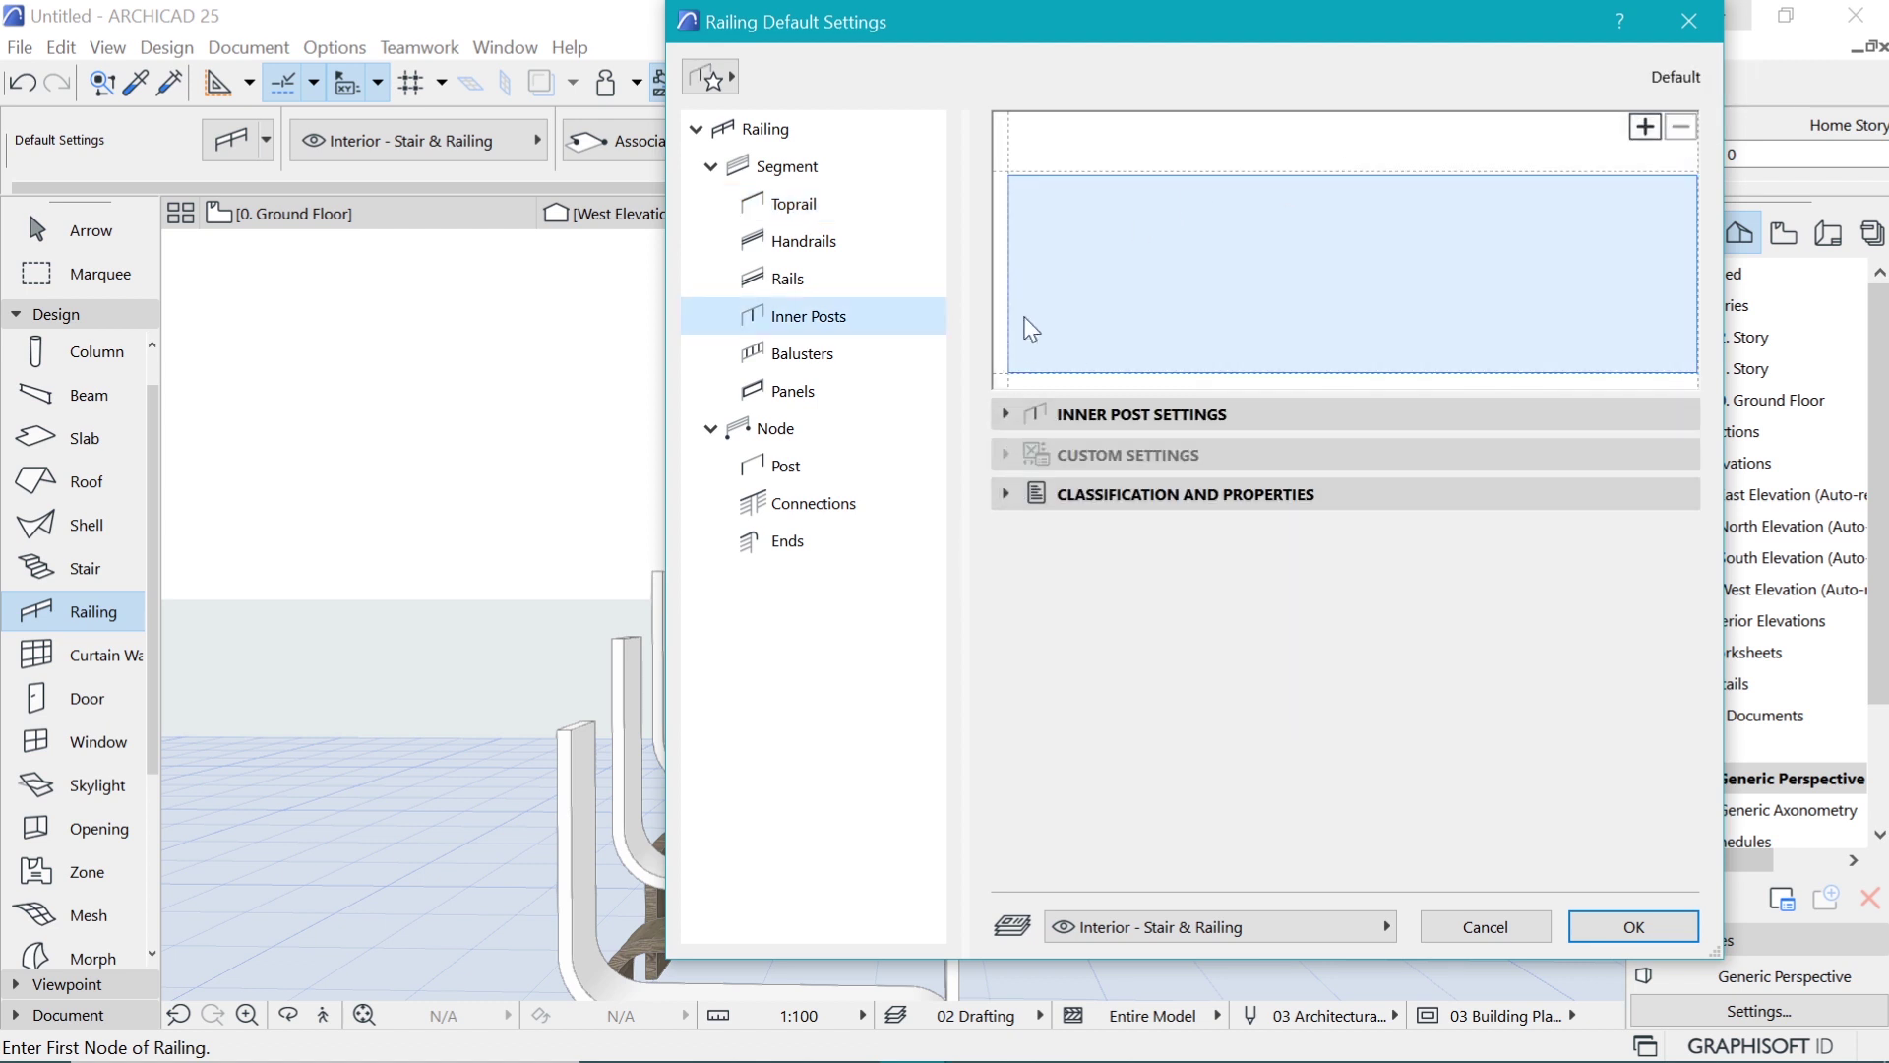
# Step: Check the inner post settings, select the railing's glass panel, and turn off its fixing
pyautogui.click(1026, 414)
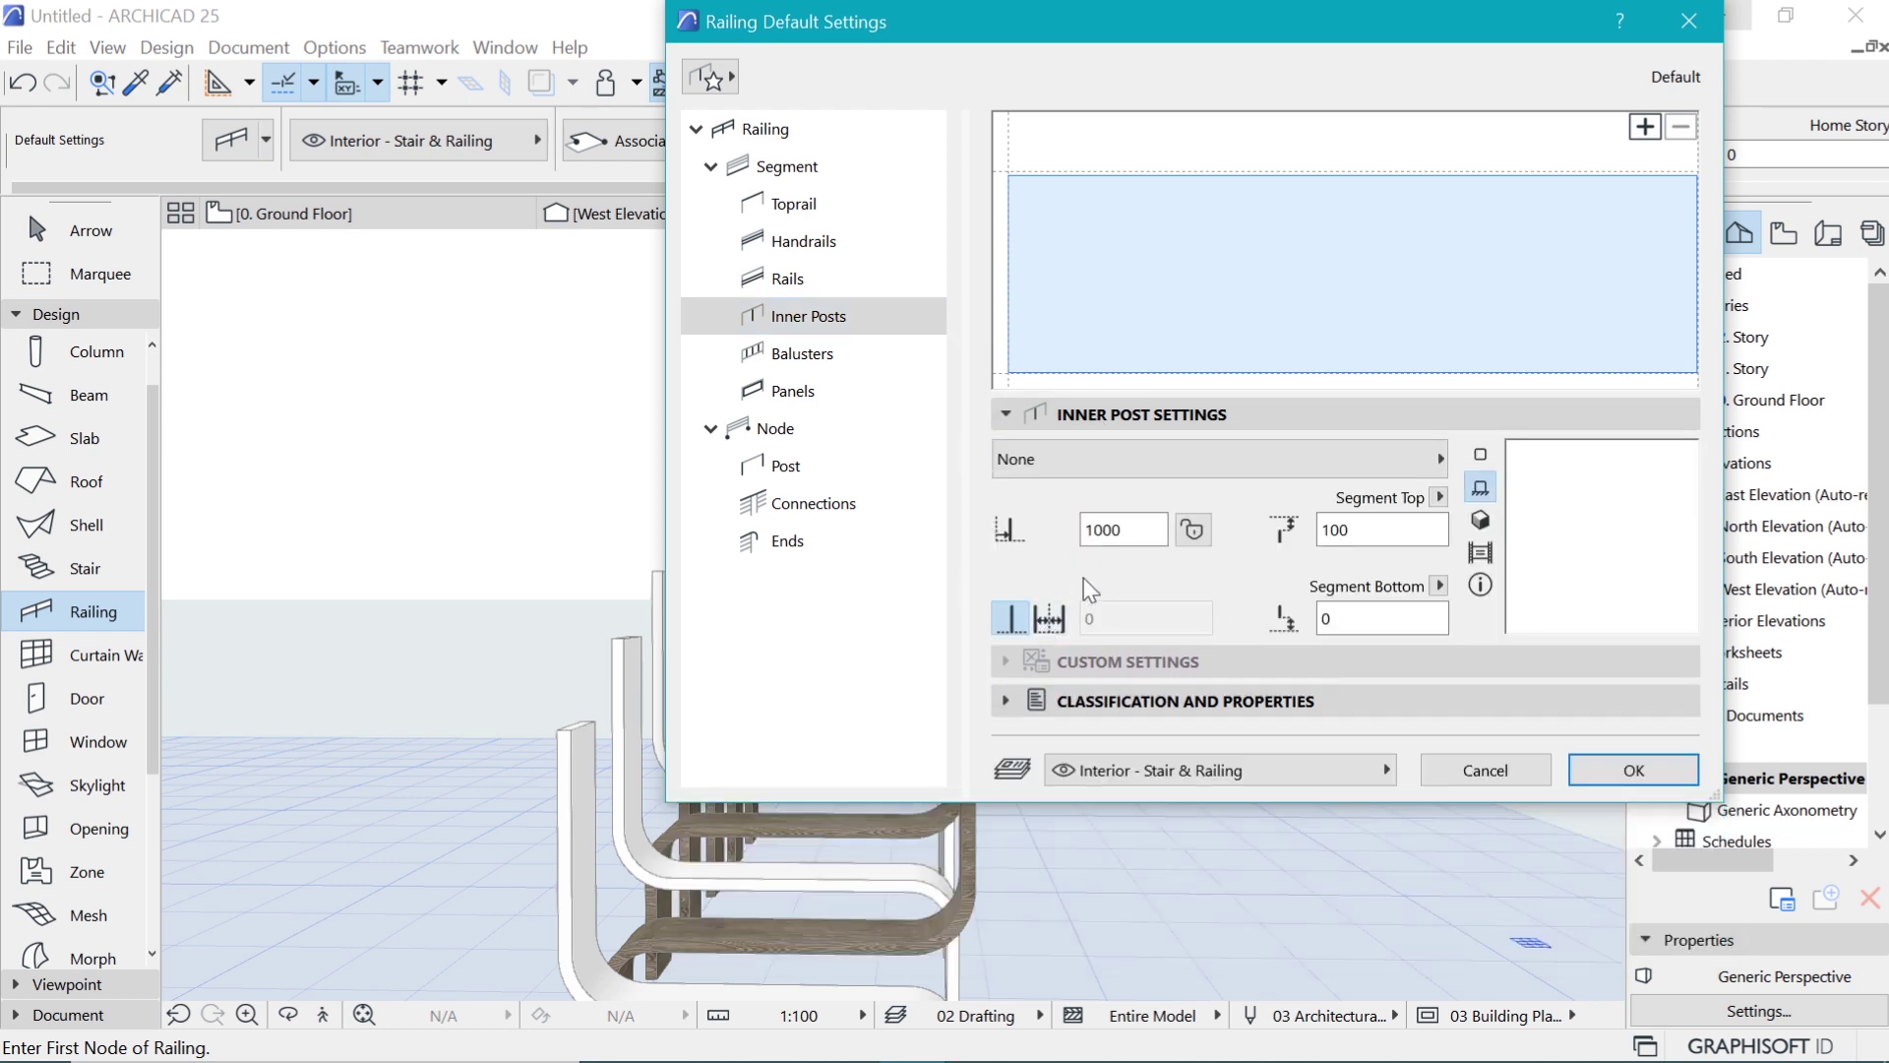
pyautogui.click(1082, 349)
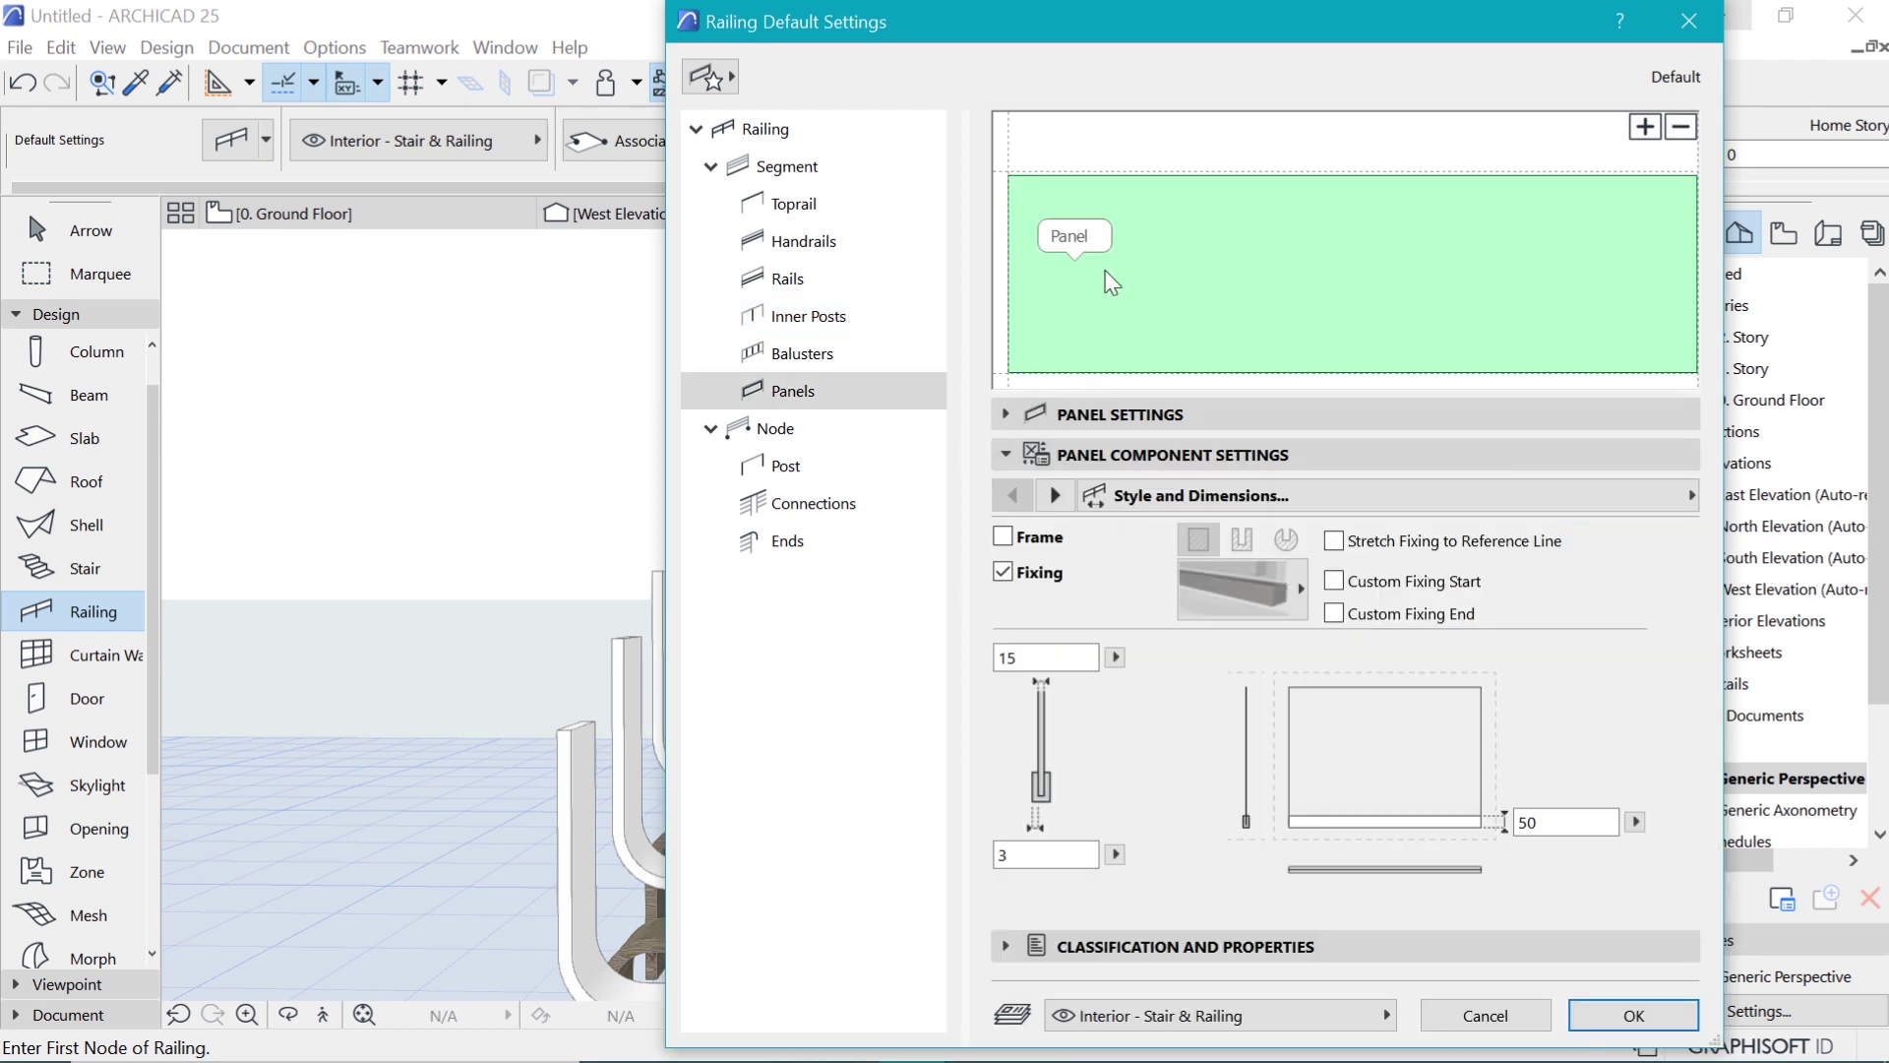
pyautogui.click(1003, 572)
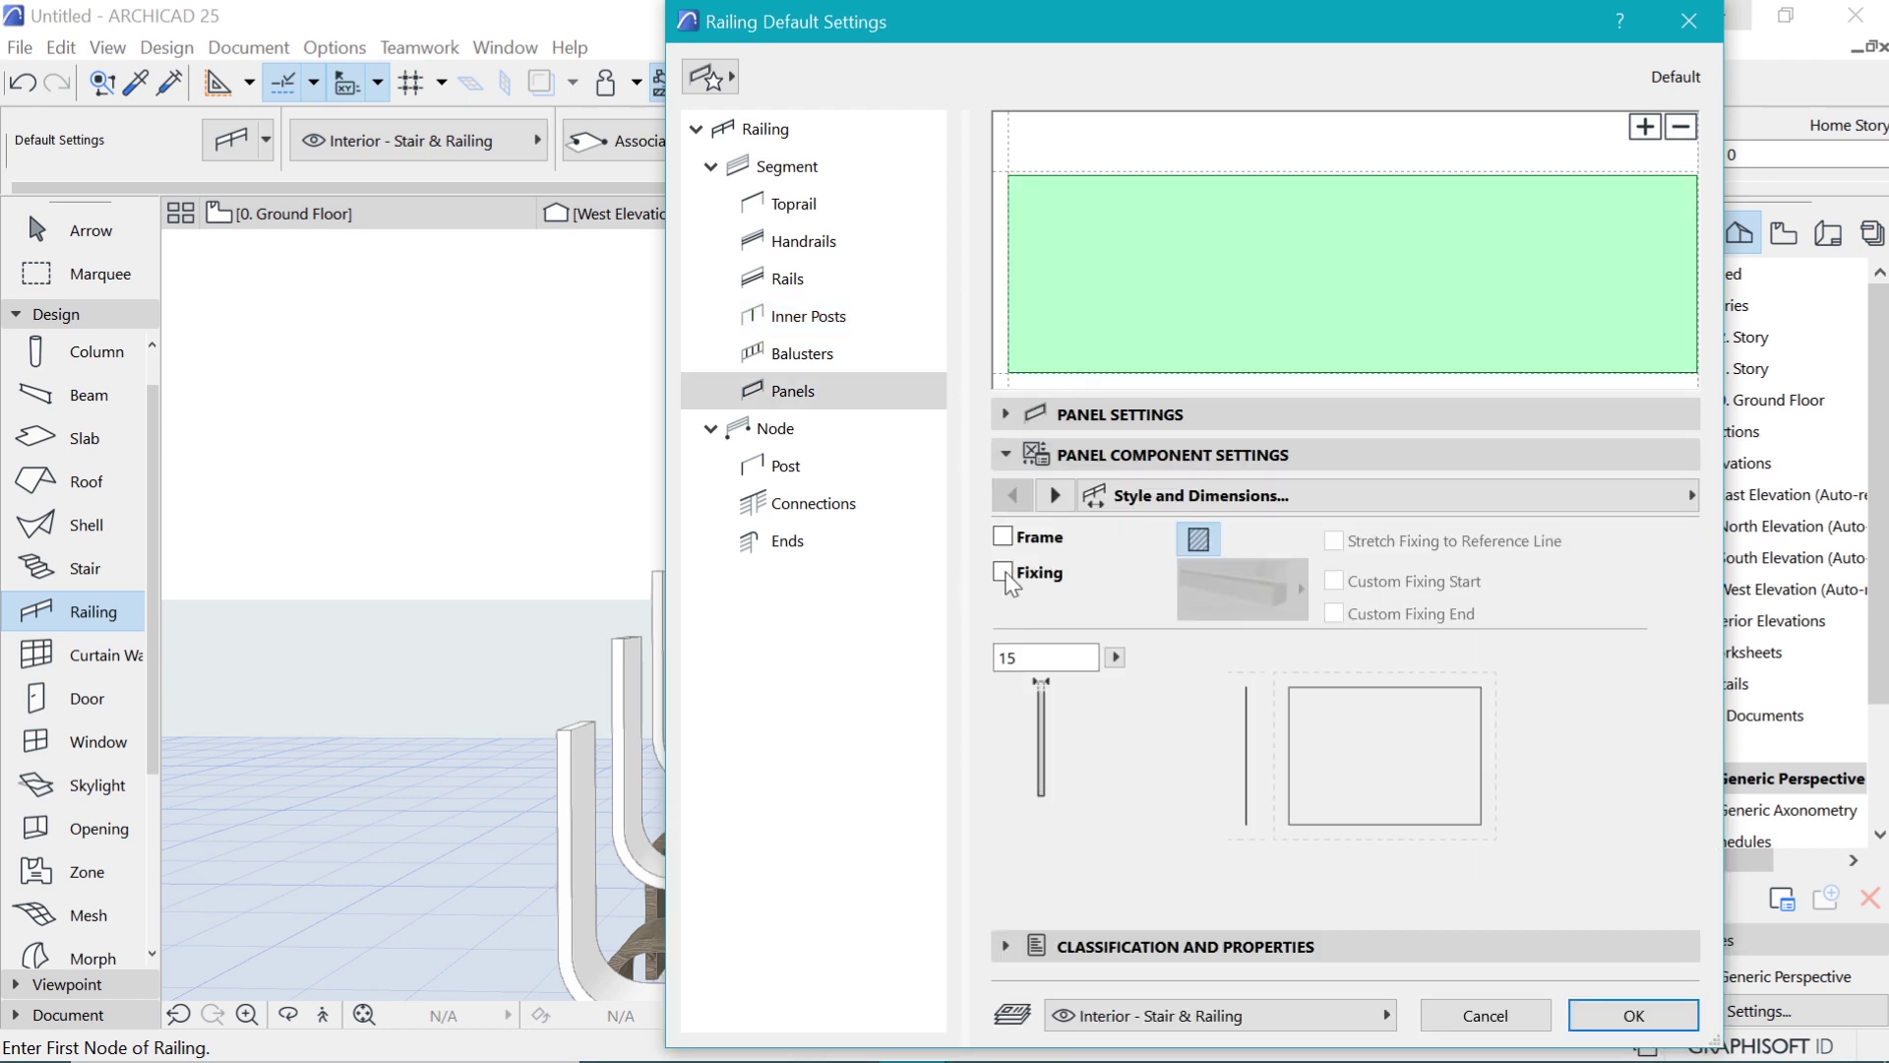
# Step: Set the glass panel's bottom offset to 250, top offset to 100, start offset to 100 and end offset to 0
pyautogui.click(1013, 414)
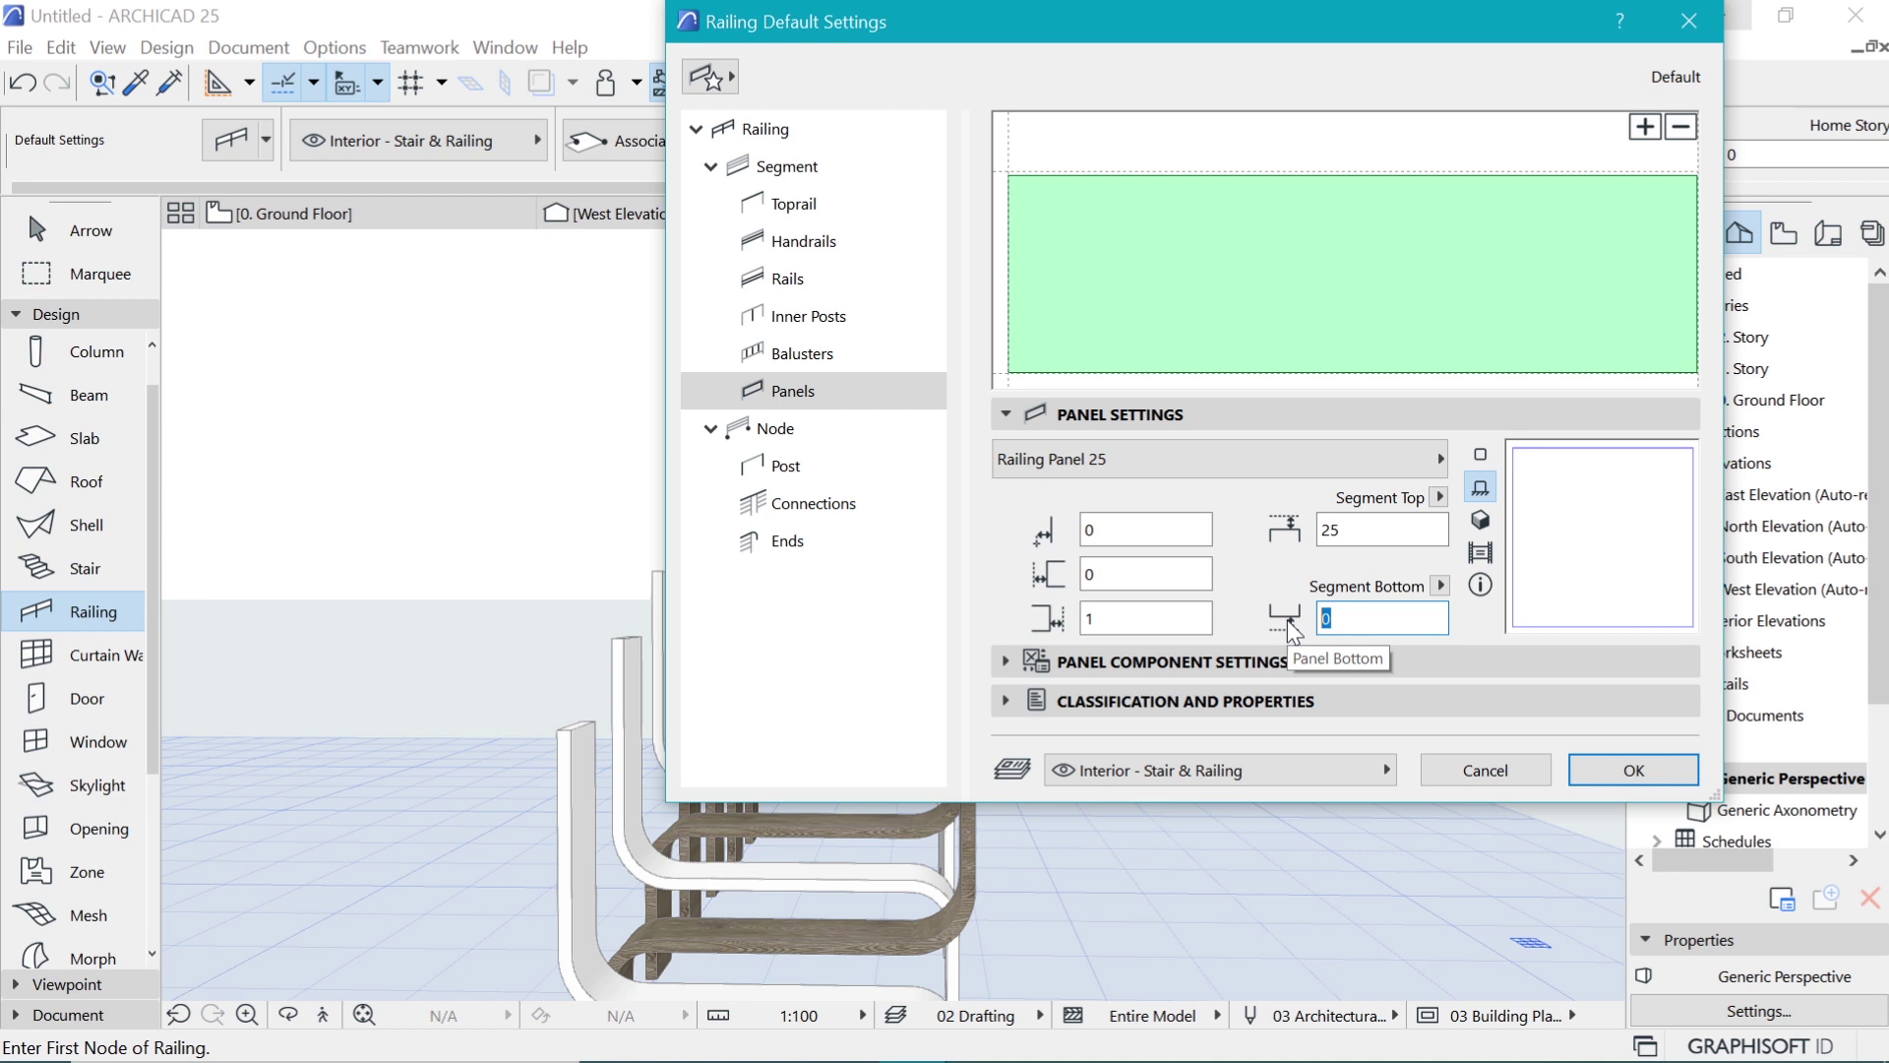
pyautogui.write('0')
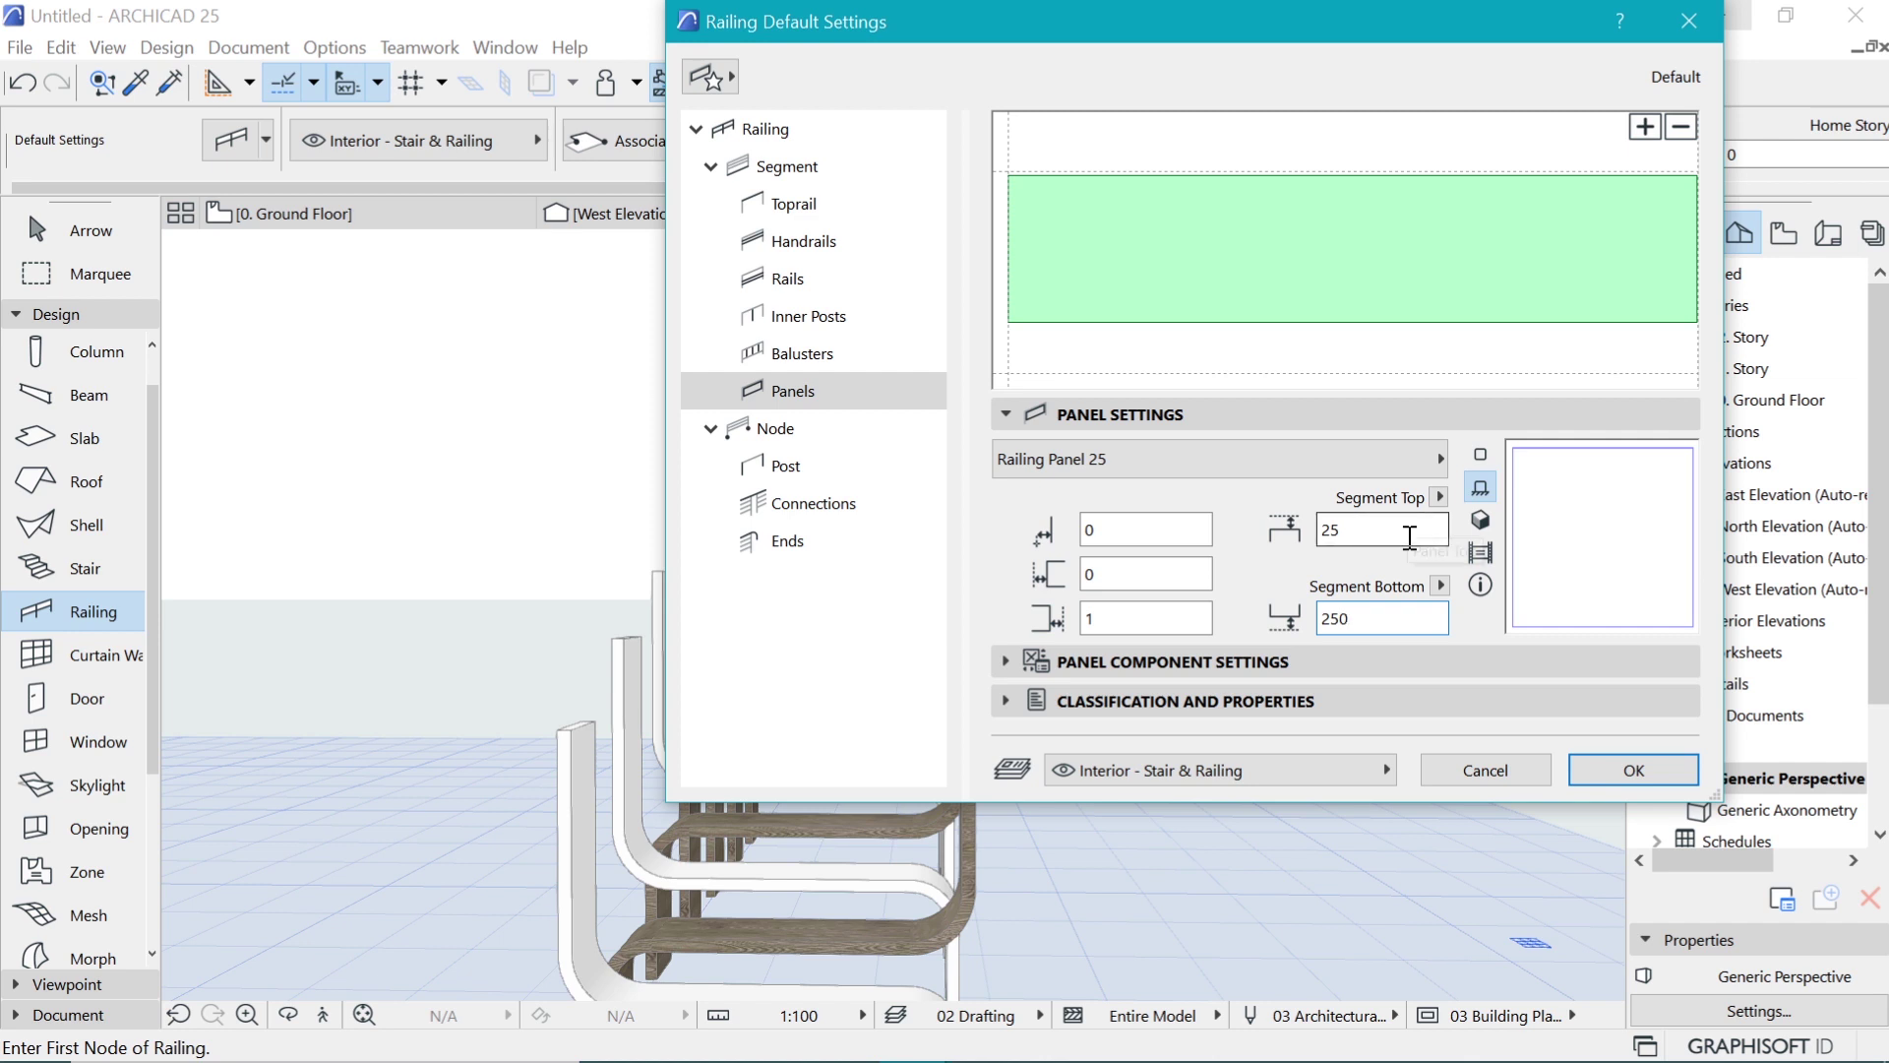
pyautogui.doubleClick(1377, 531)
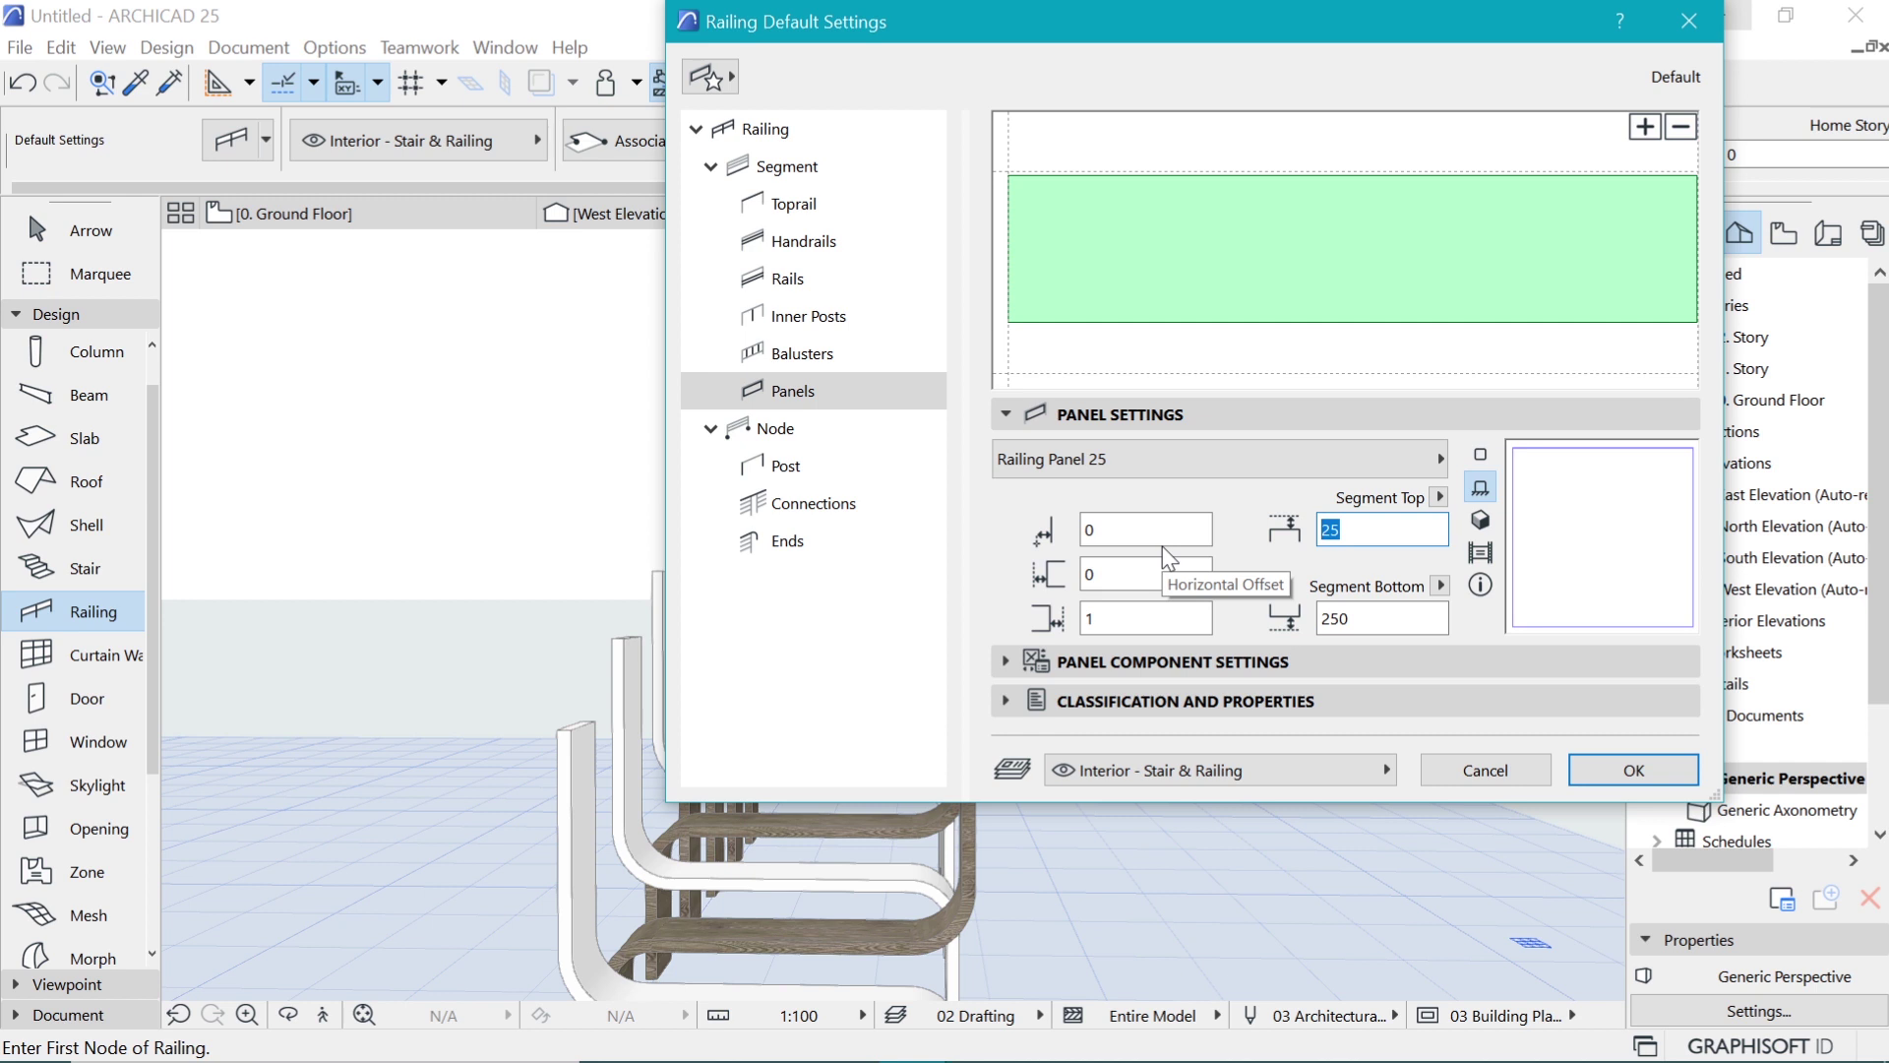
pyautogui.write('100')
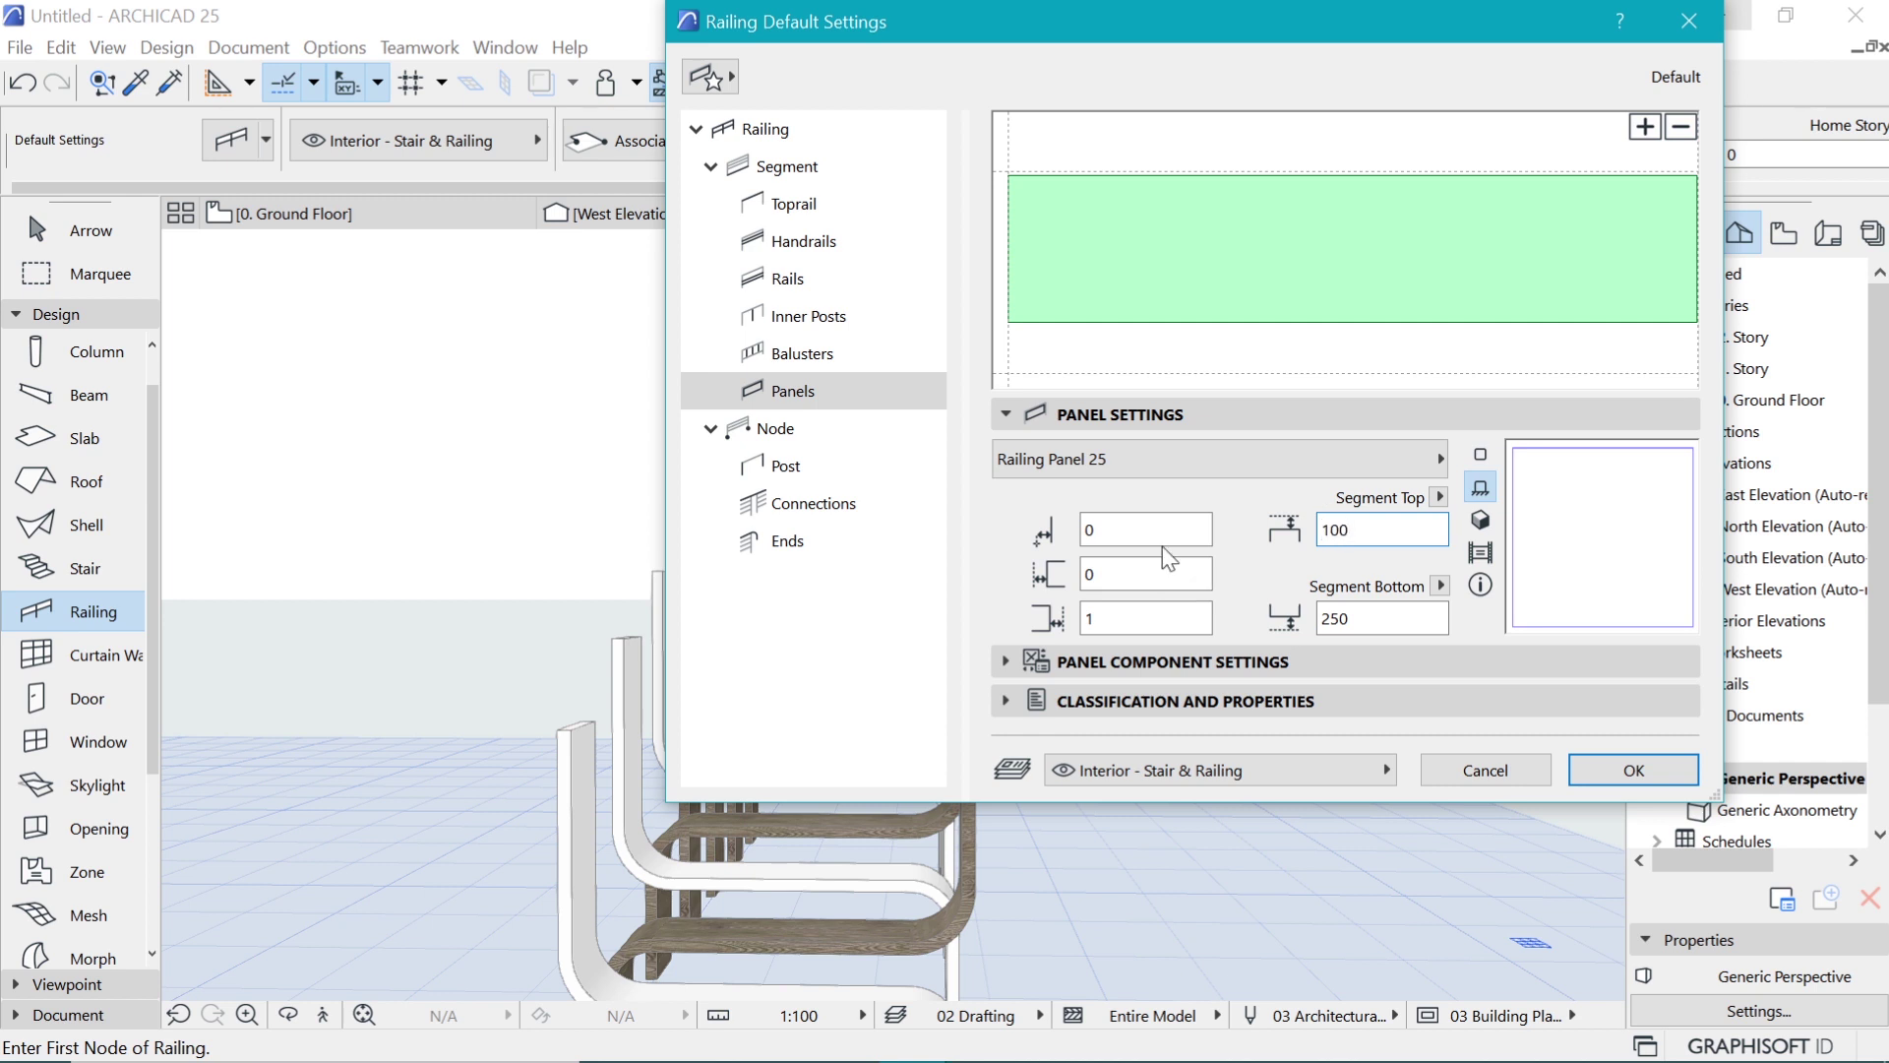
pyautogui.click(1199, 539)
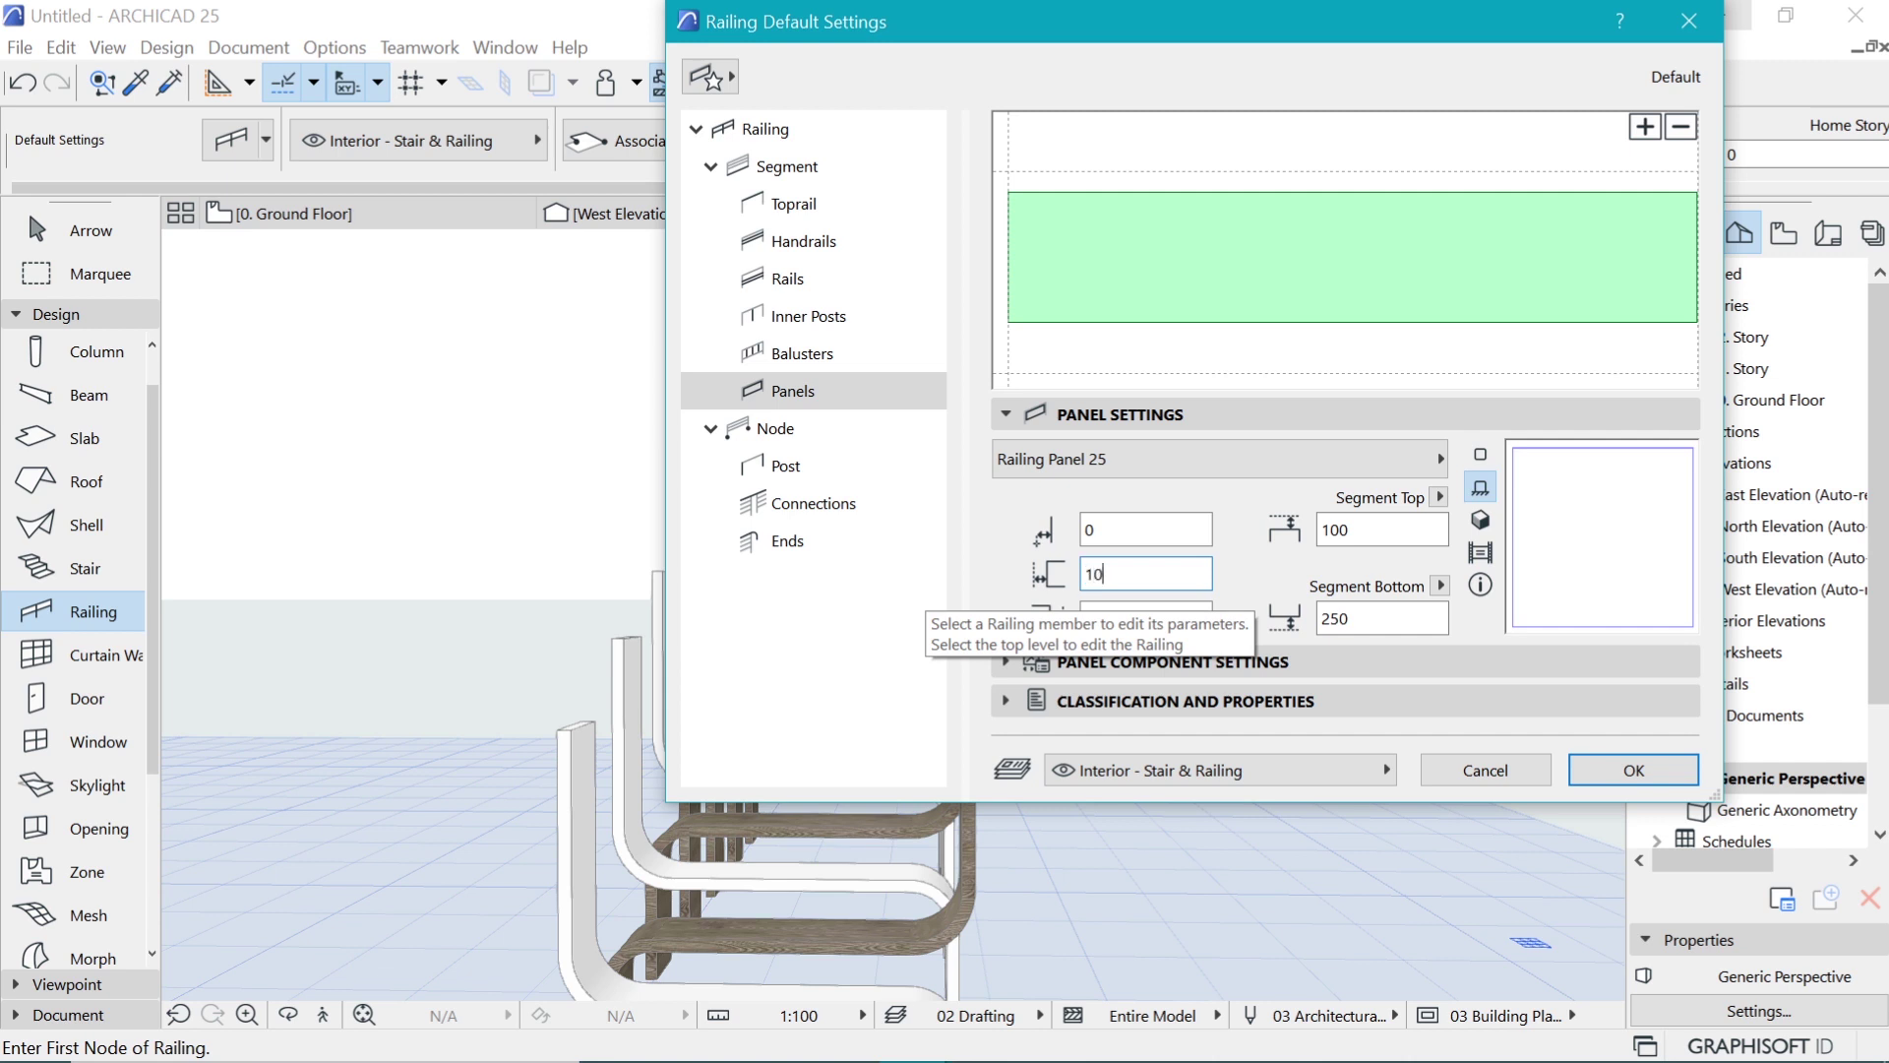
pyautogui.write('100')
pyautogui.press('Tab')
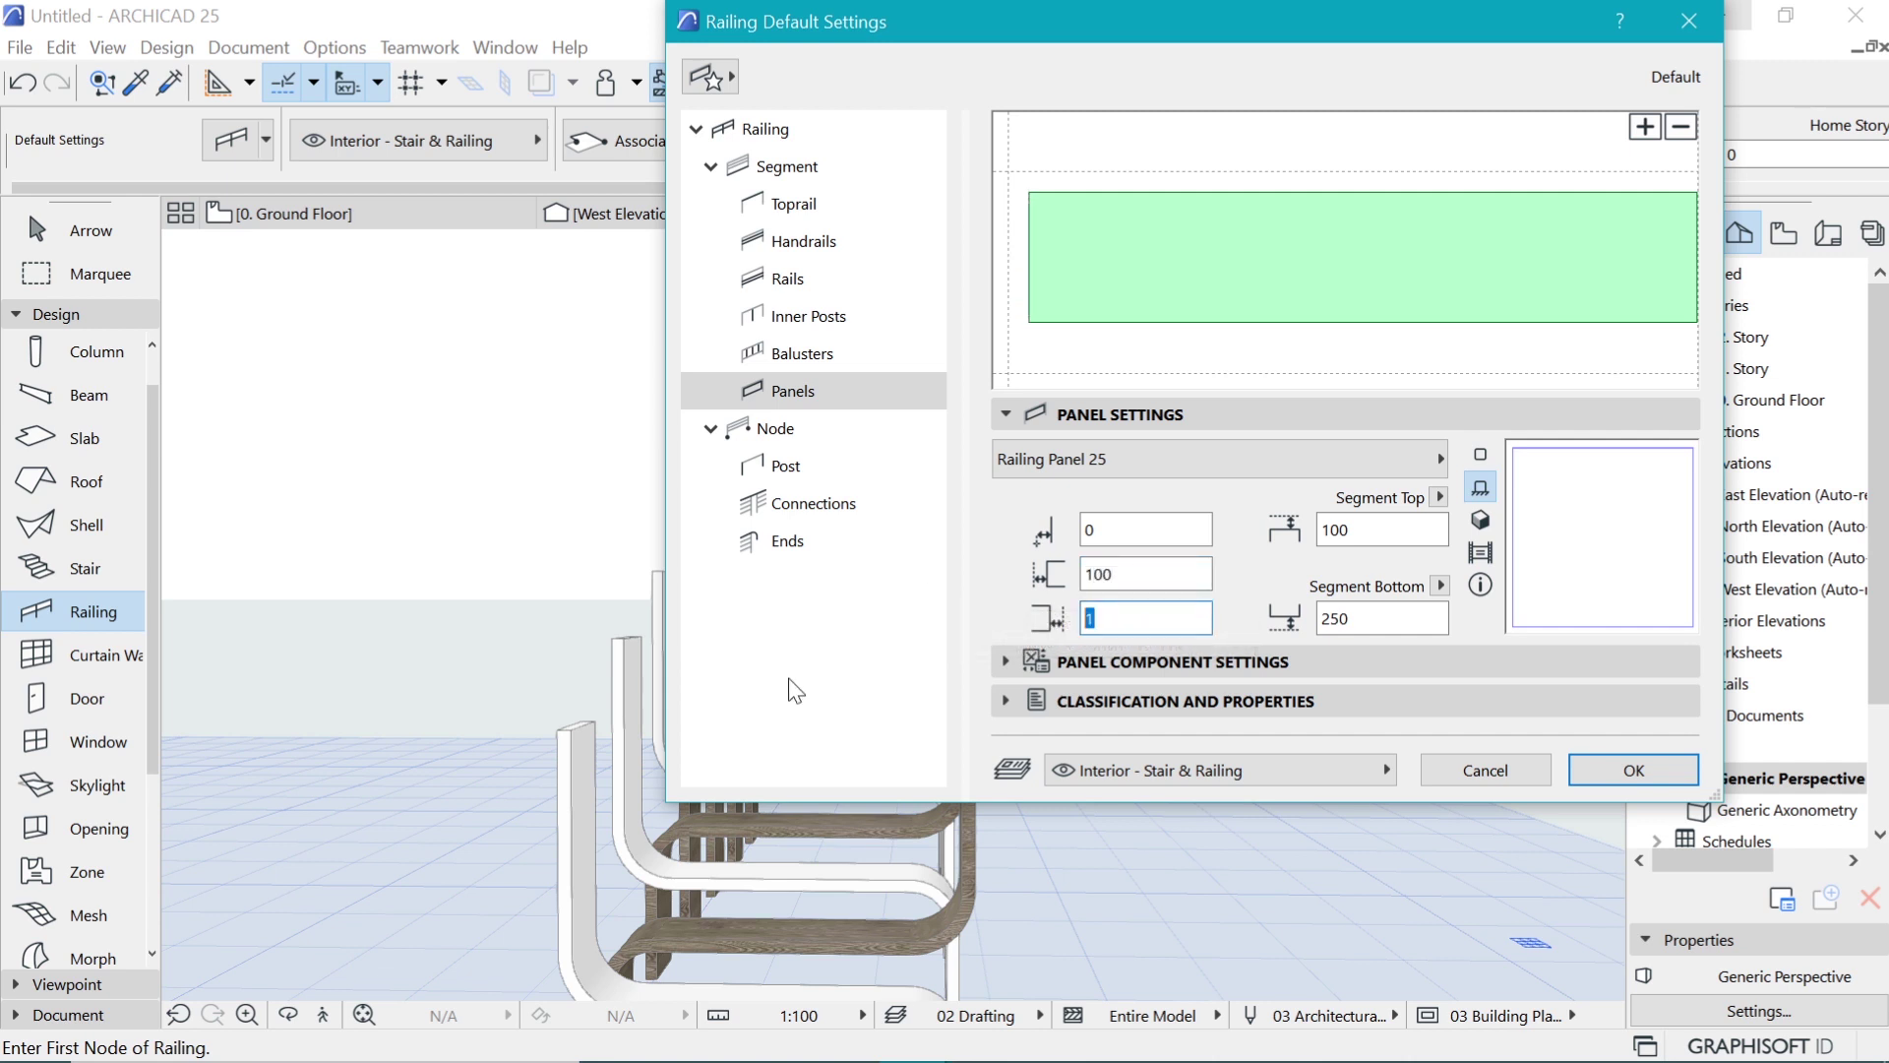
pyautogui.write('0')
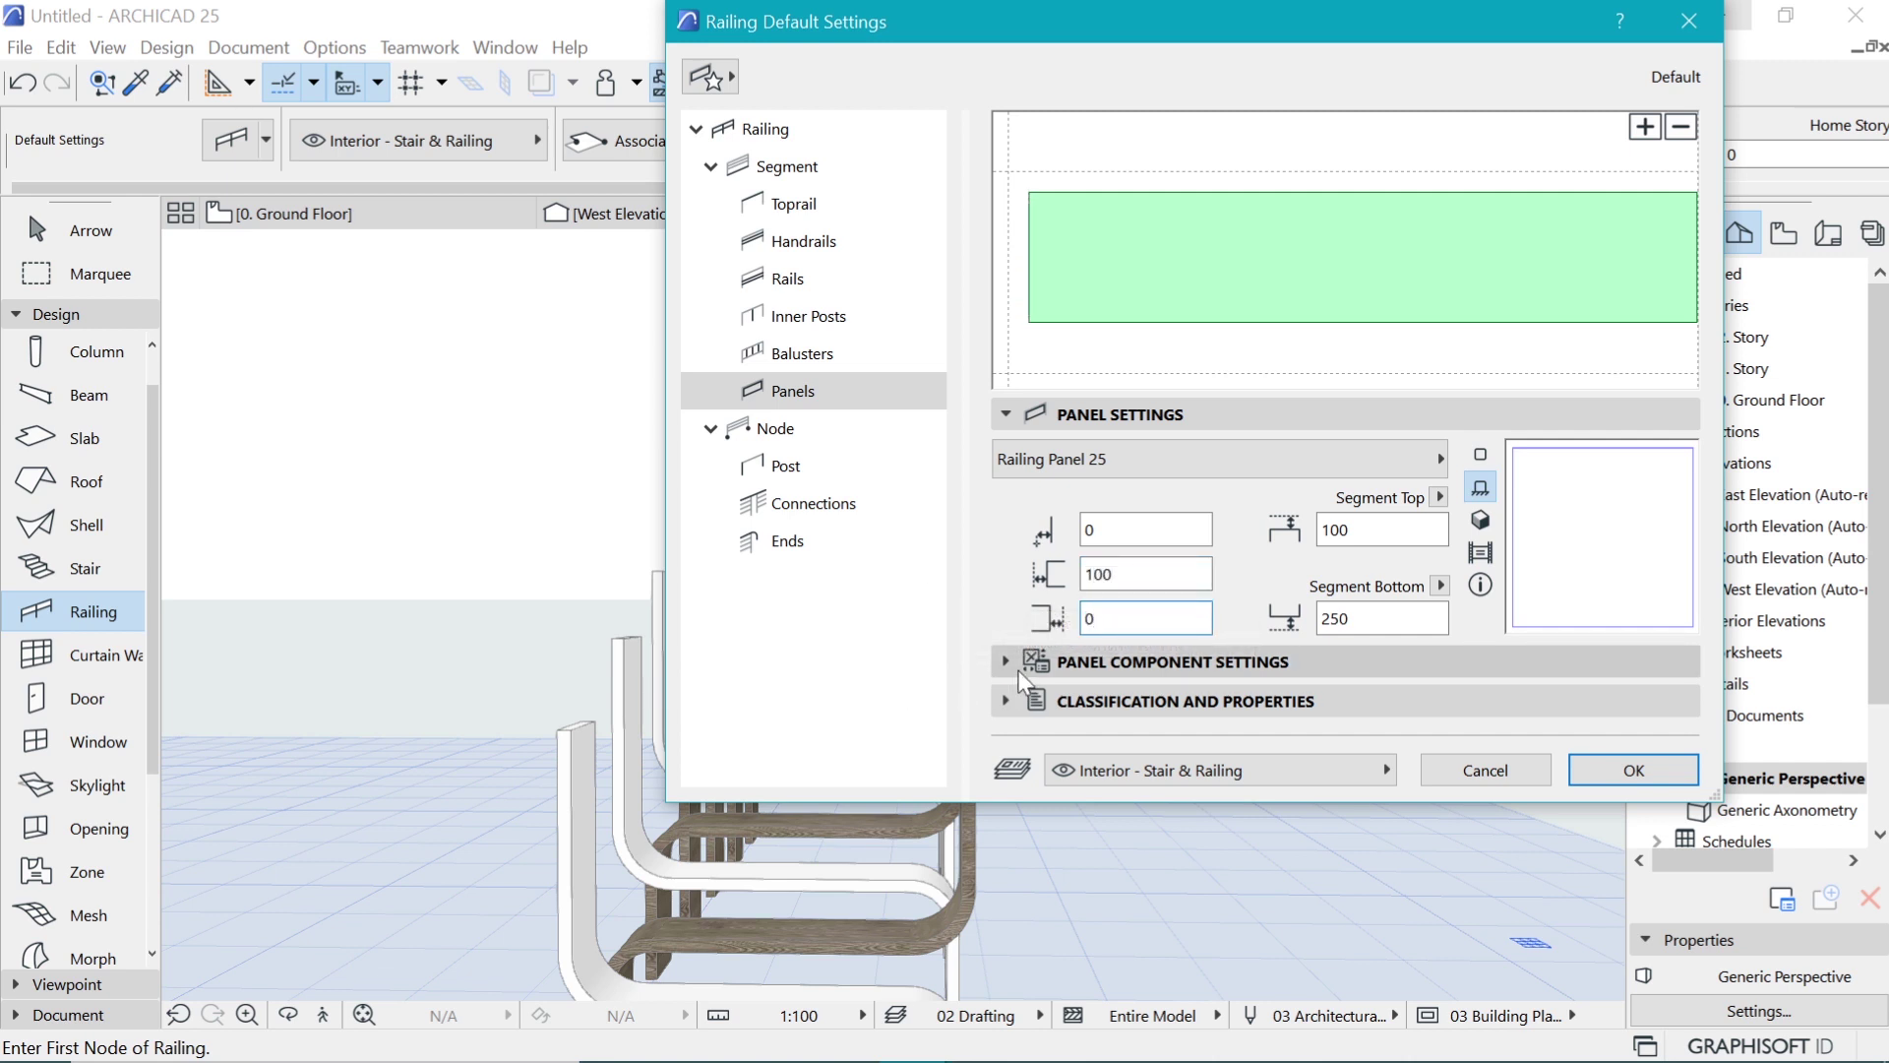
pyautogui.click(1397, 531)
# Step: Override the panel's 3D surface with Glass - Blue and accept the railing's default settings
pyautogui.click(1114, 667)
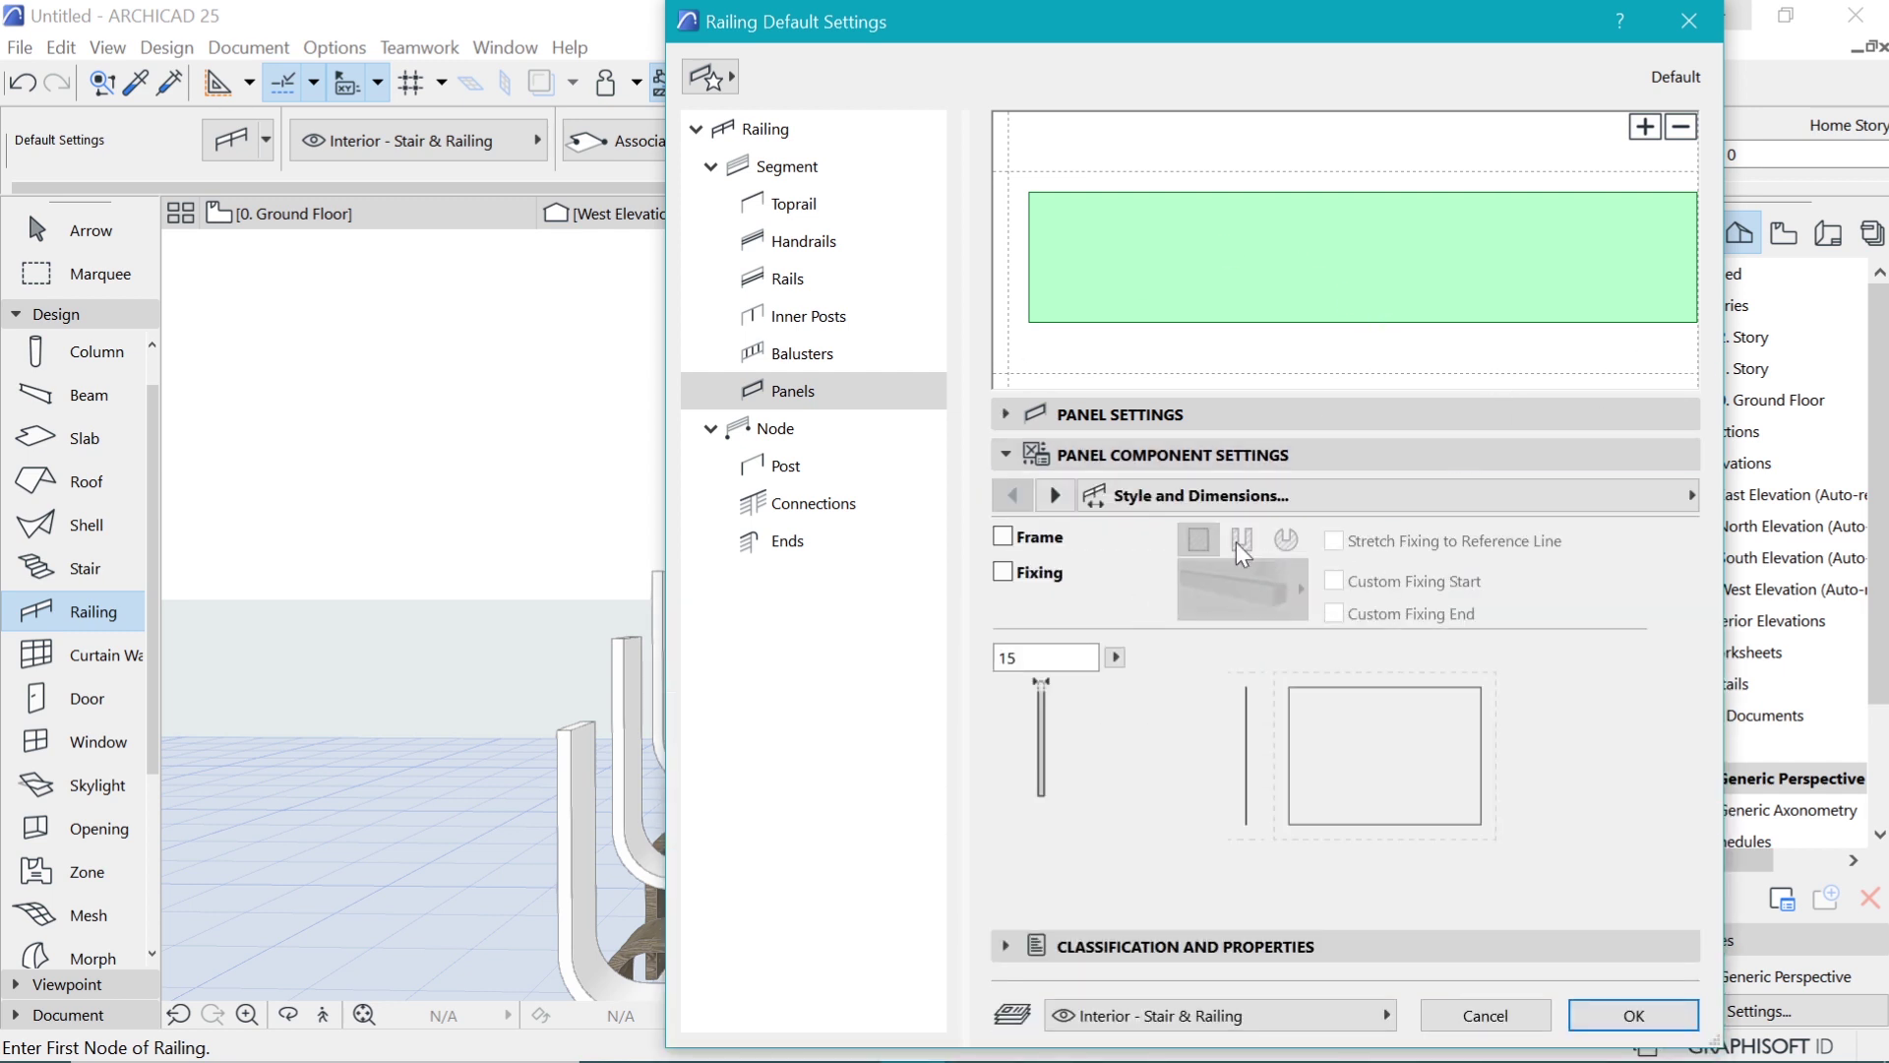
pyautogui.click(1202, 510)
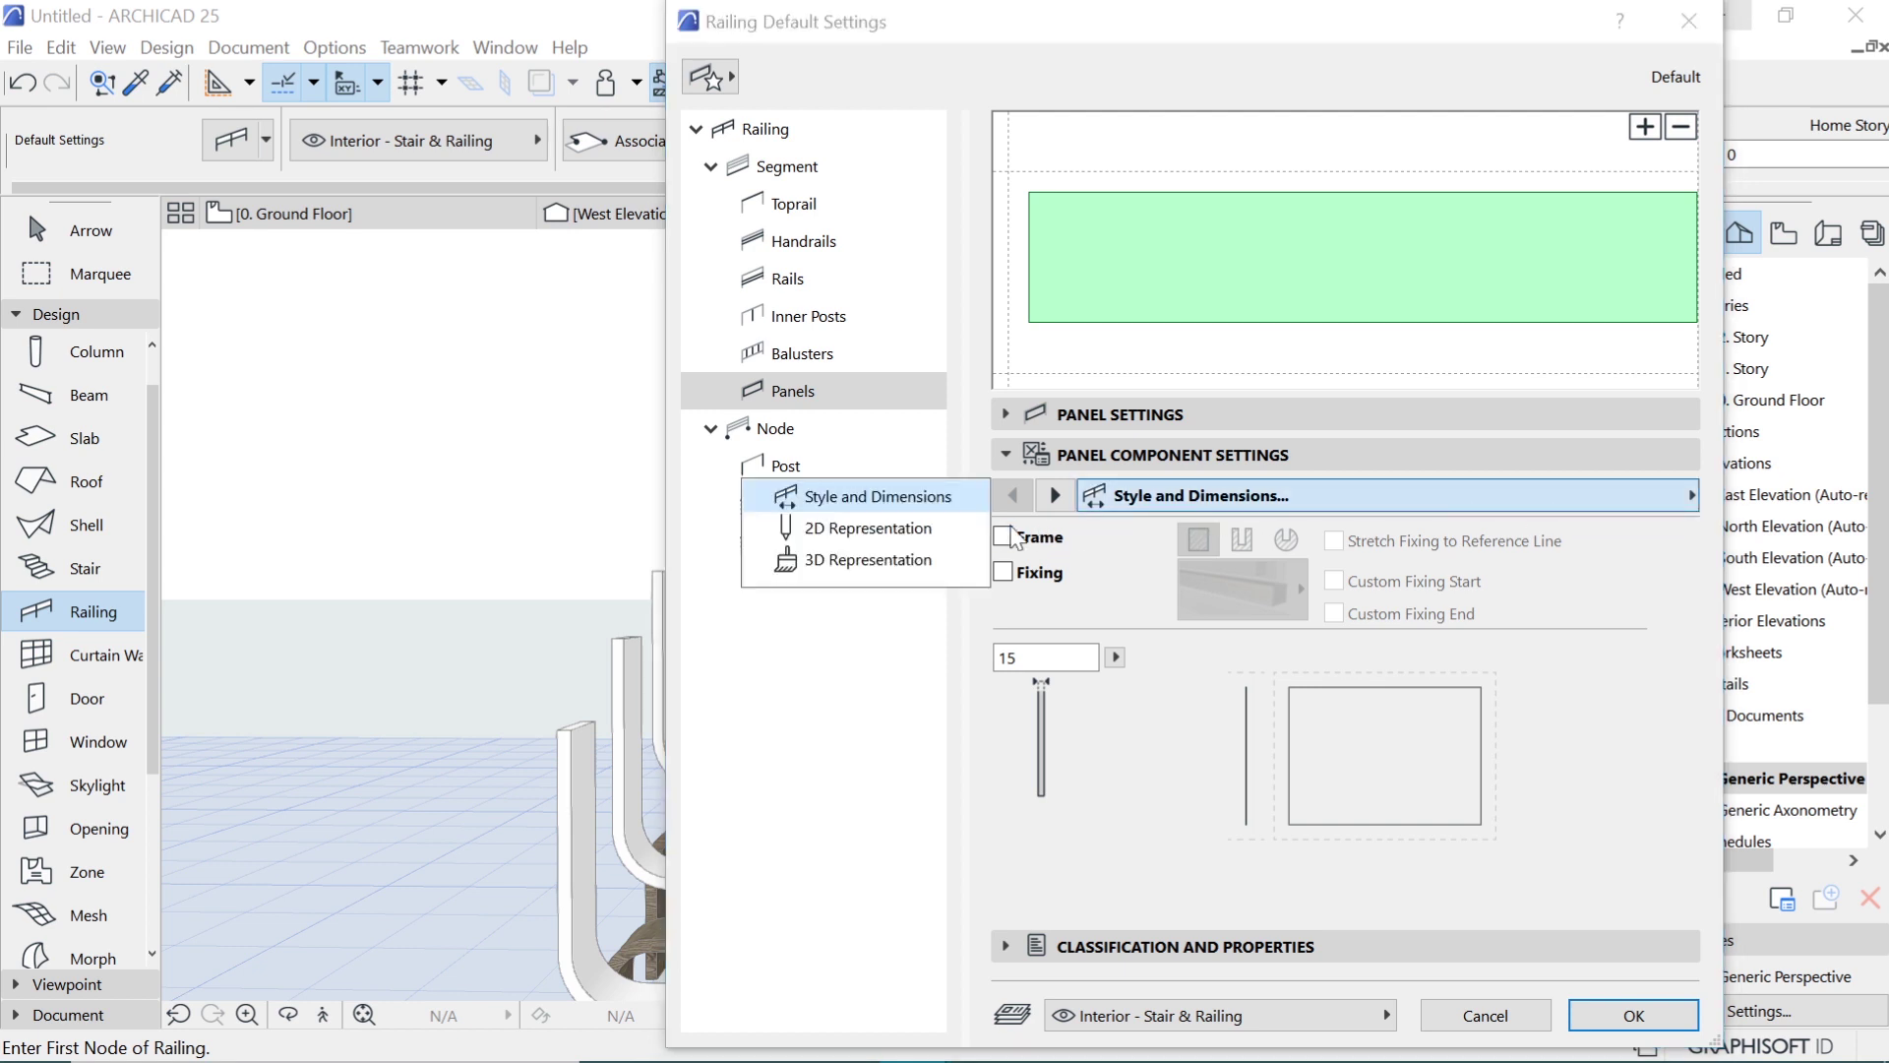
pyautogui.click(851, 571)
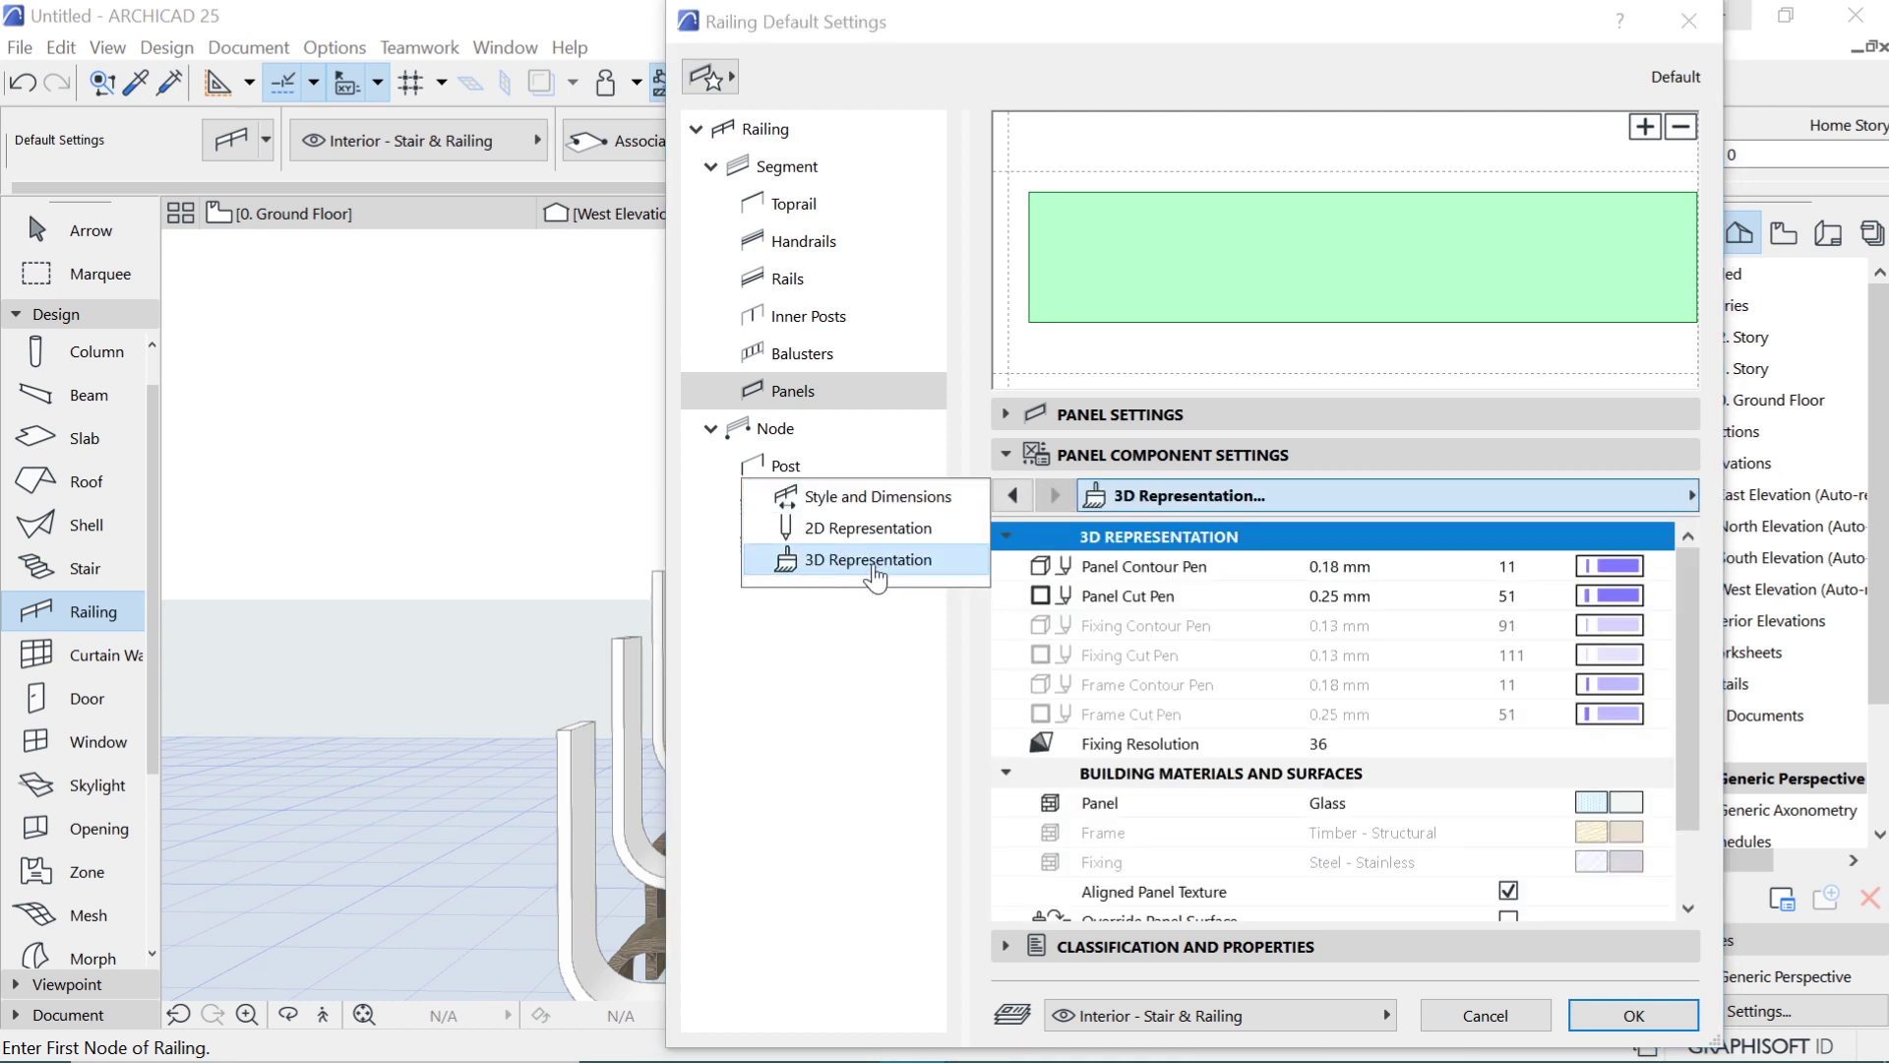
pyautogui.scroll(-1, 1507, 842)
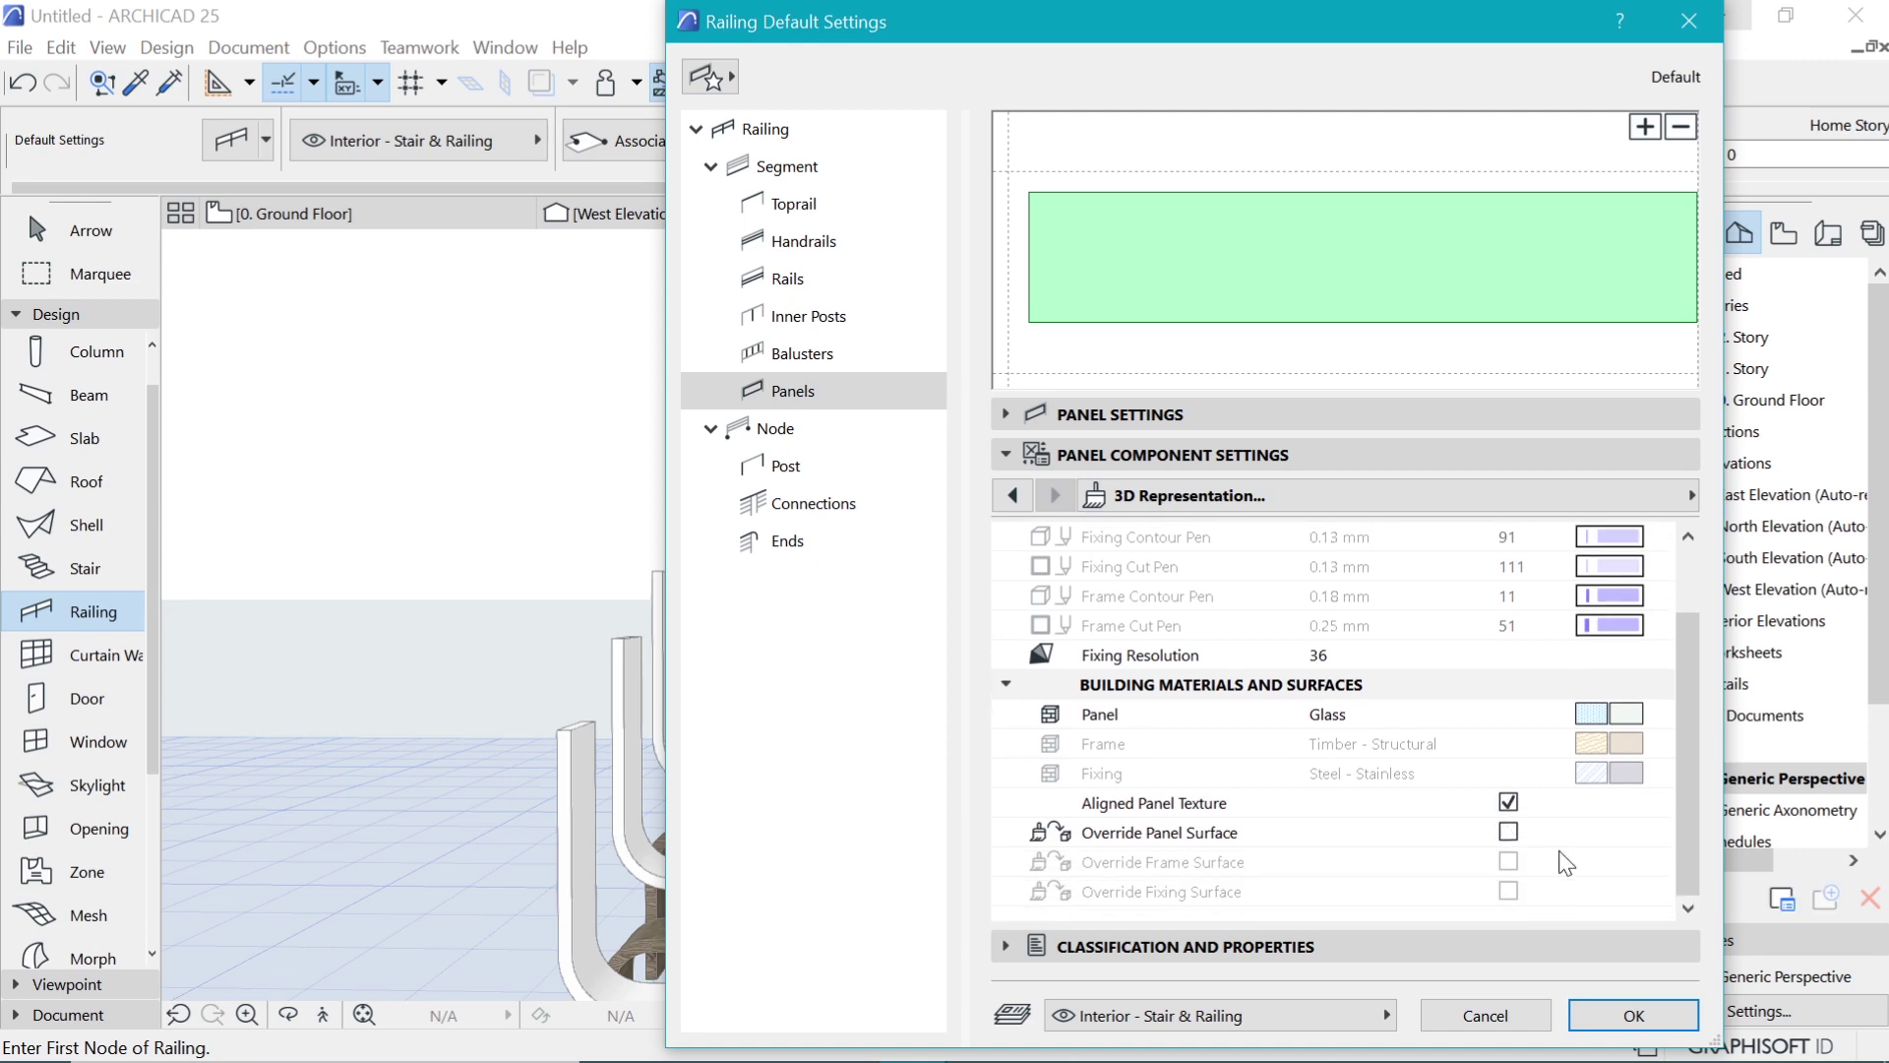
pyautogui.click(1507, 831)
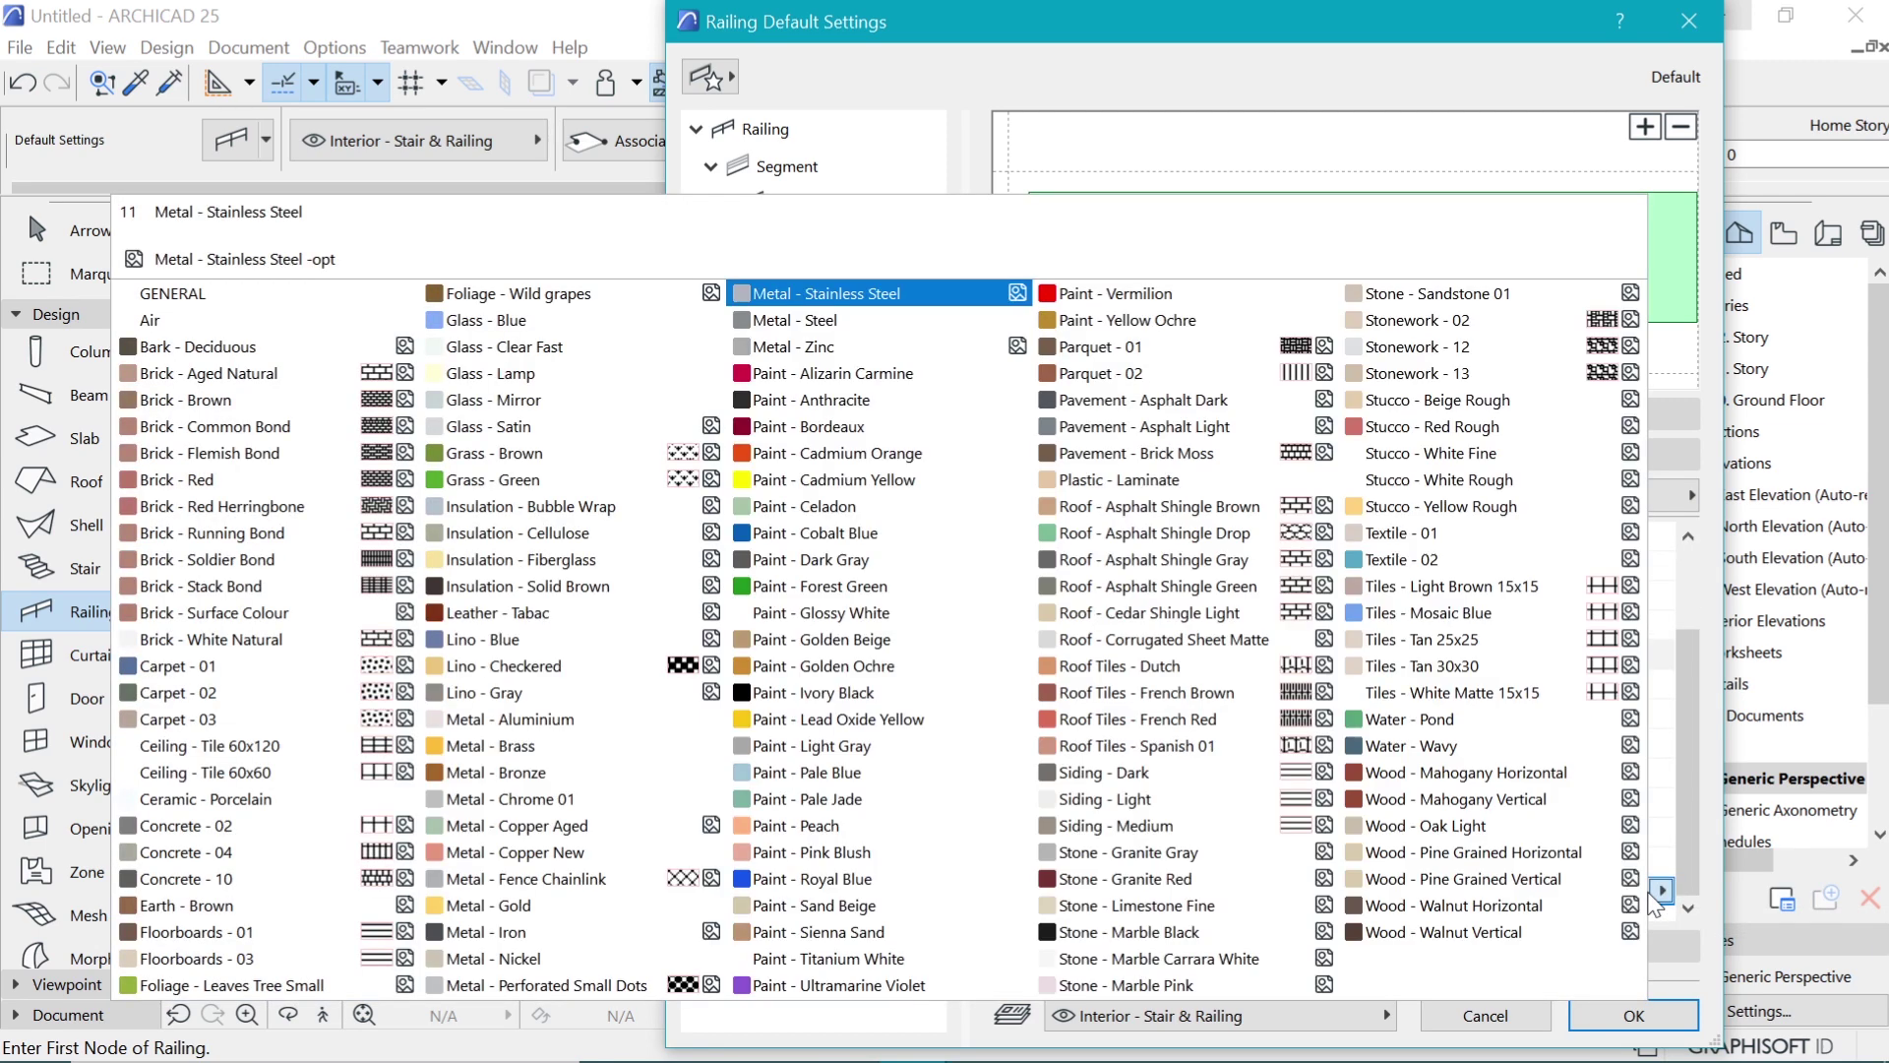
pyautogui.click(1610, 891)
pyautogui.click(481, 320)
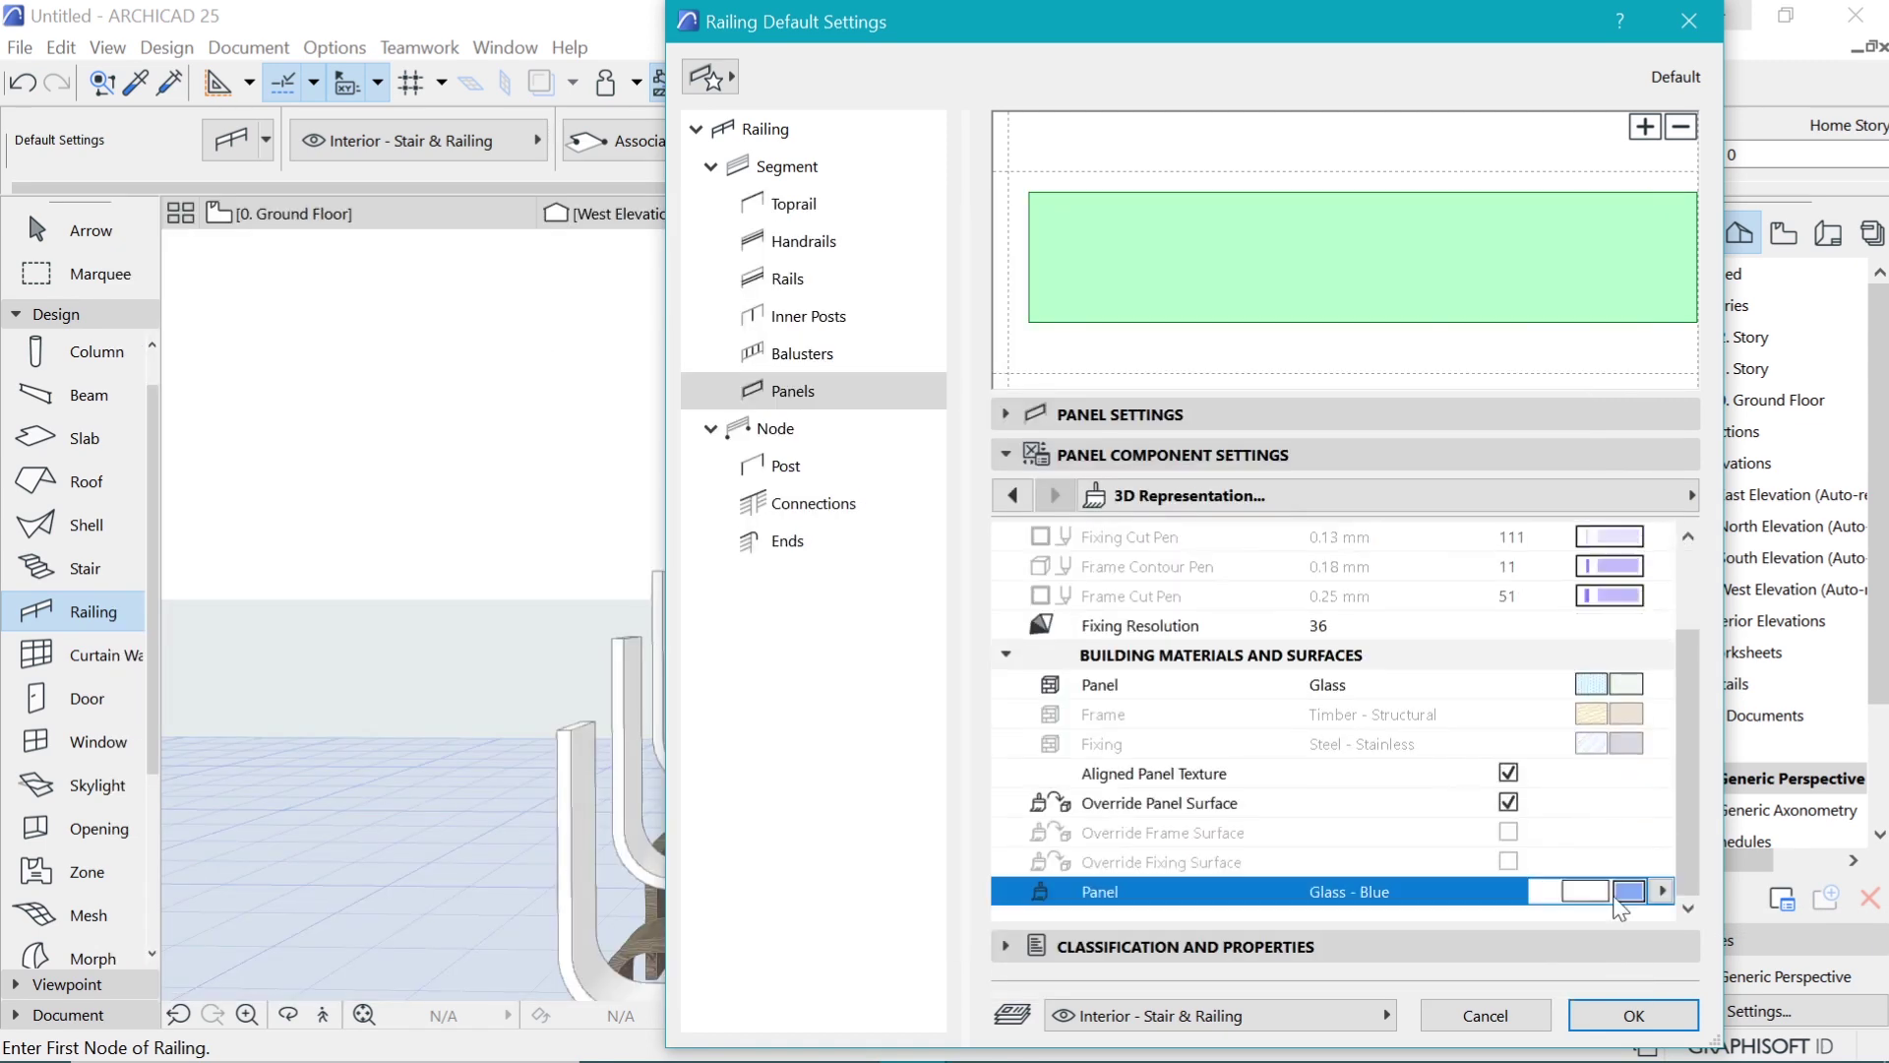
pyautogui.click(1633, 1015)
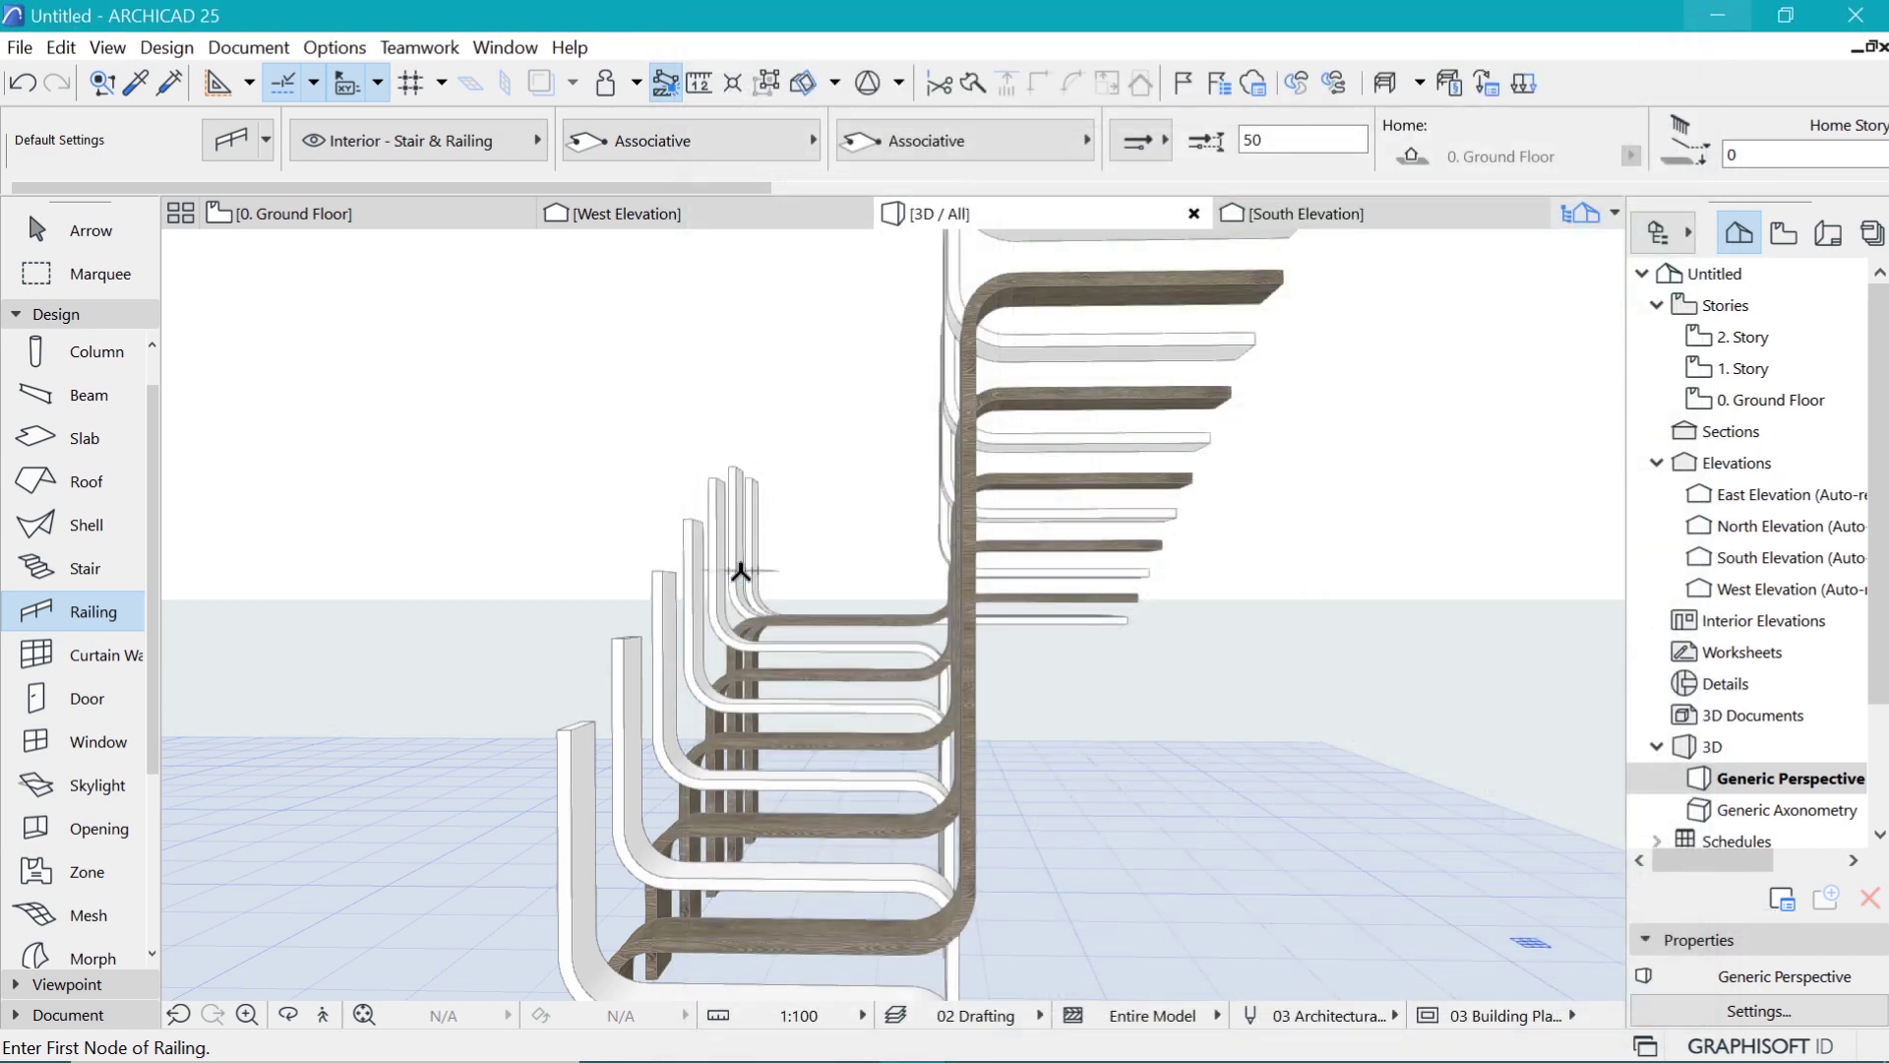
# Step: Enter 250 as the railing's reference line offset and switch its reference line location to the other side
pyautogui.scroll(8, 741, 570)
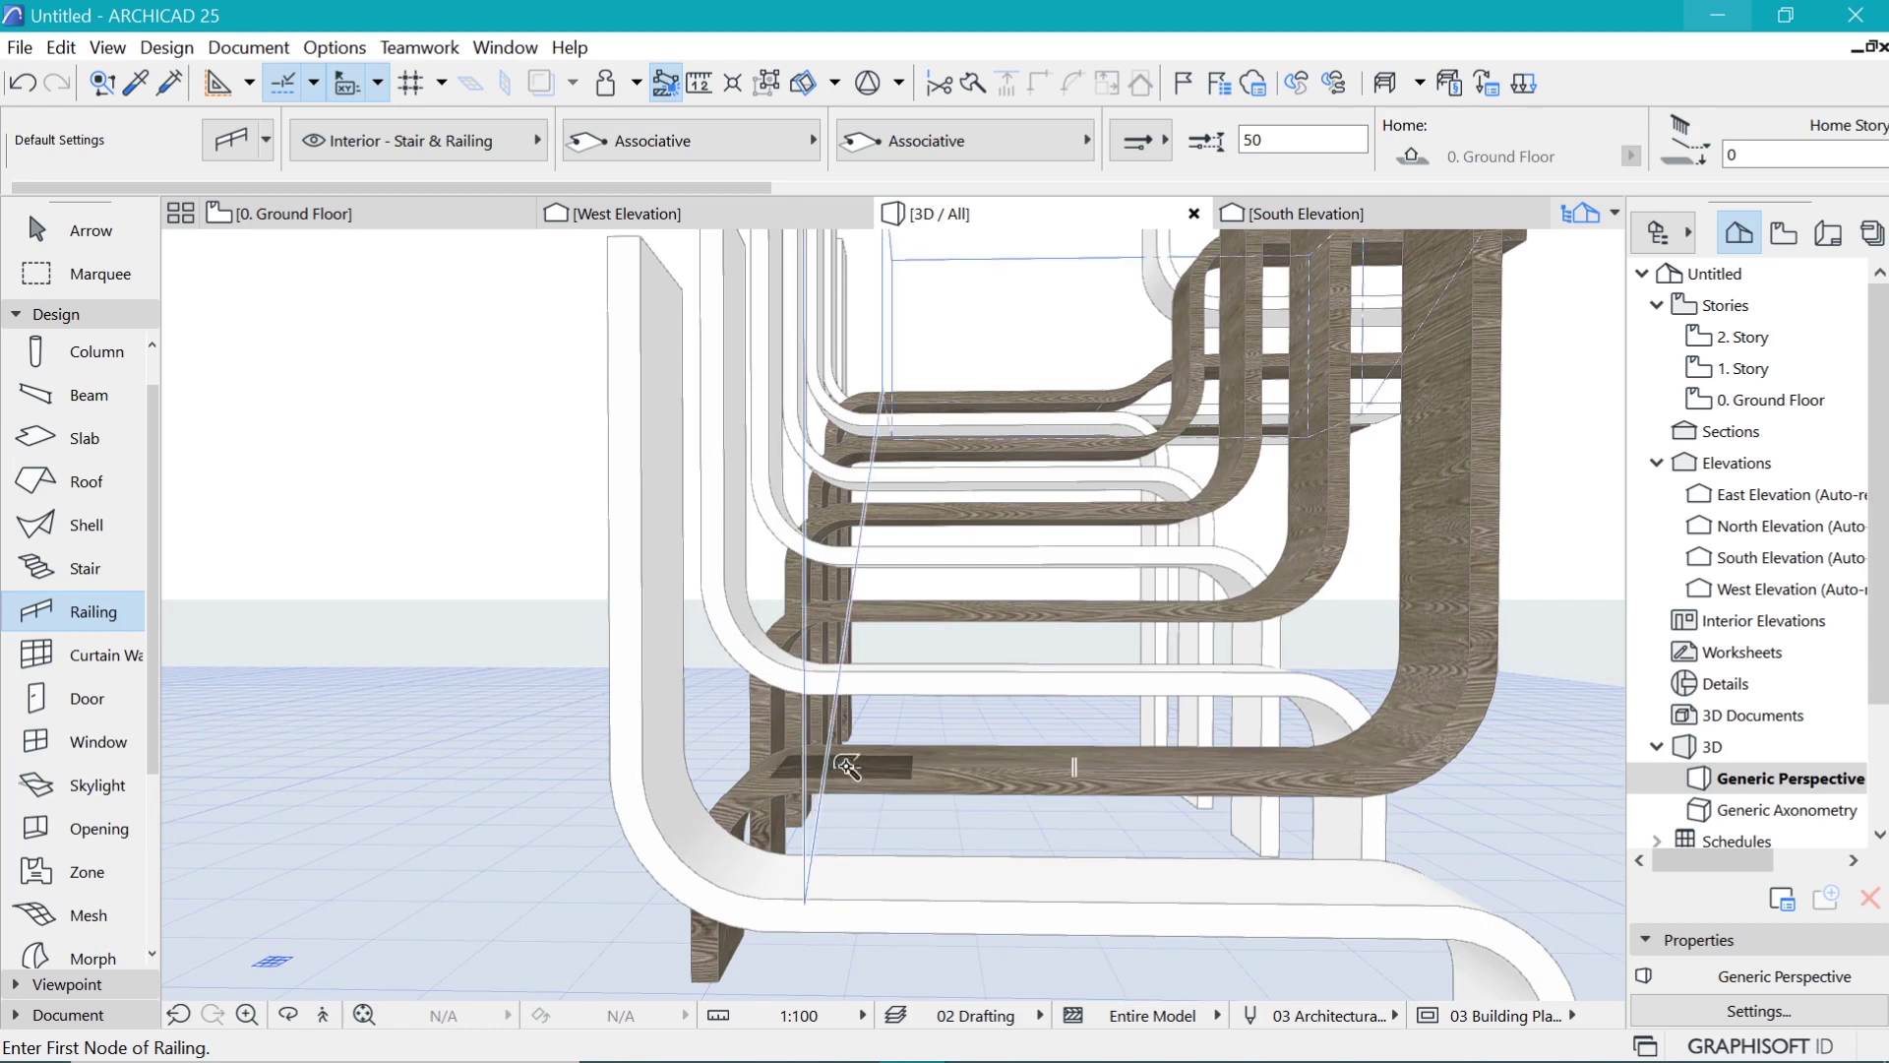
pyautogui.click(1282, 142)
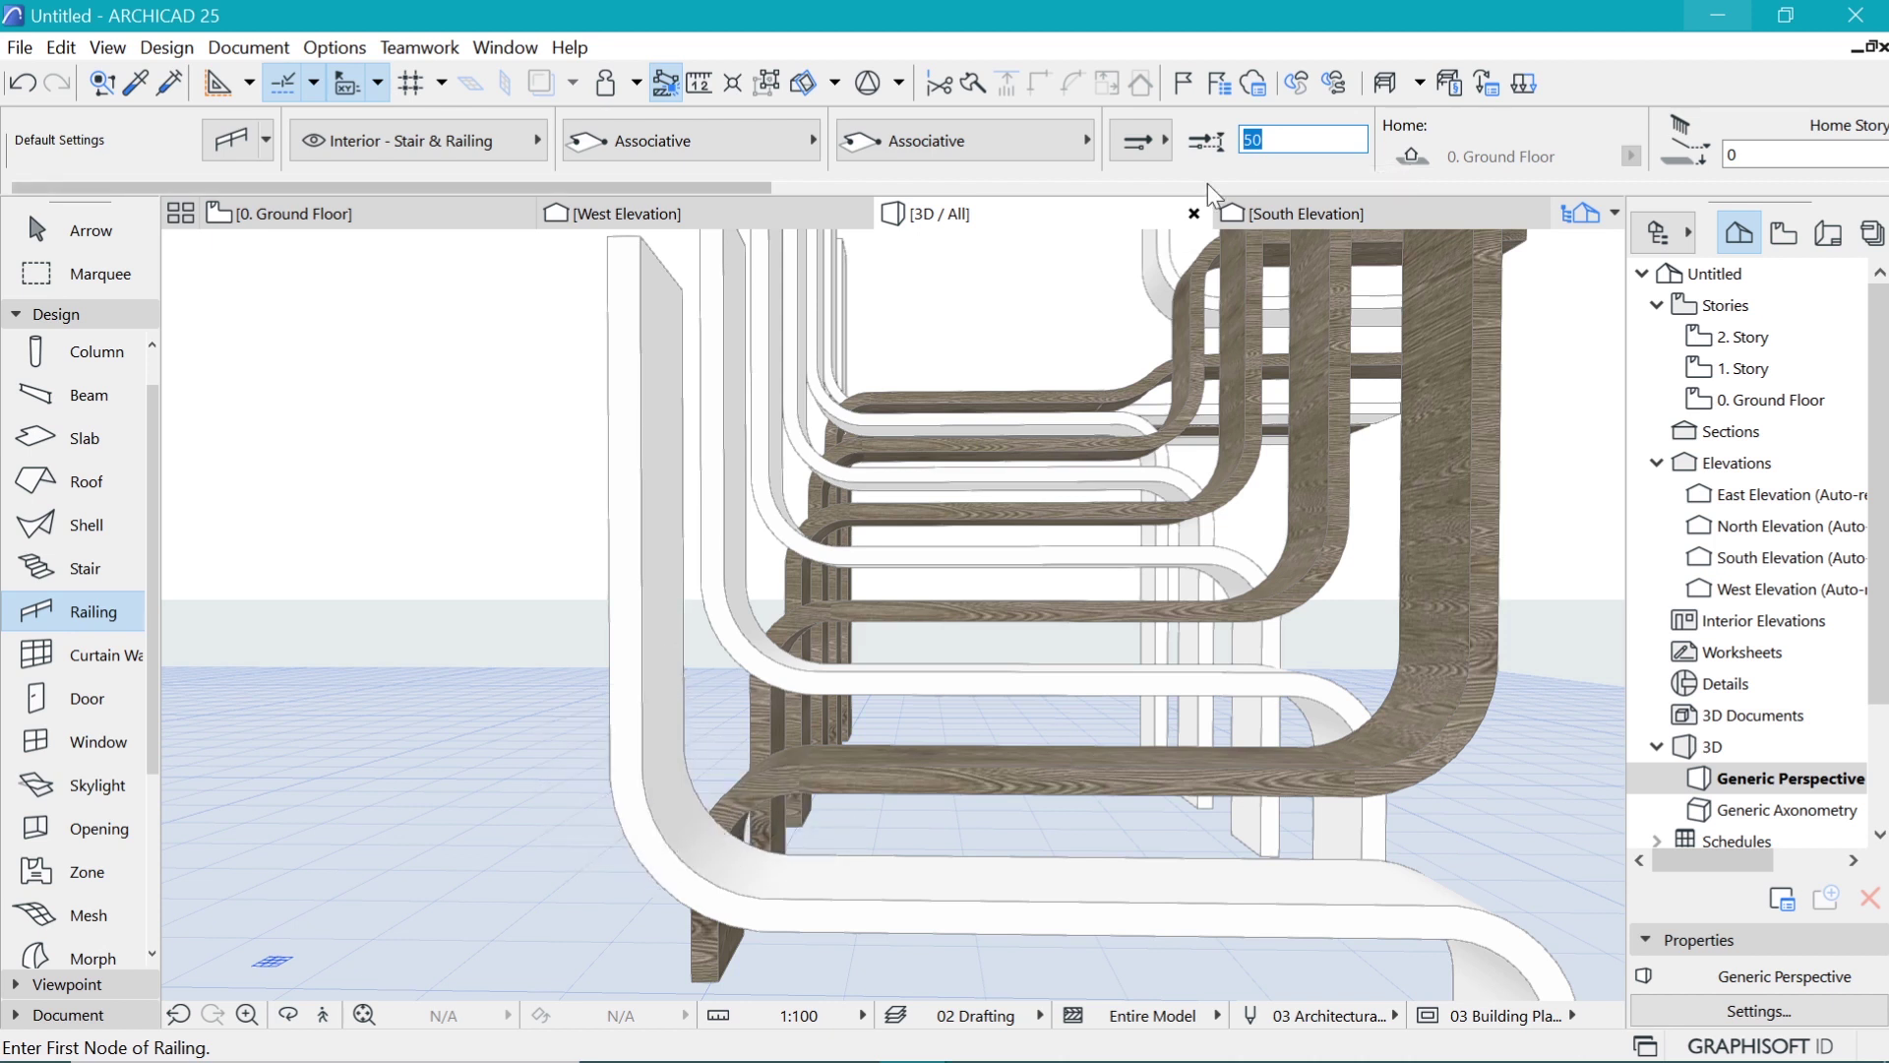
pyautogui.write('250')
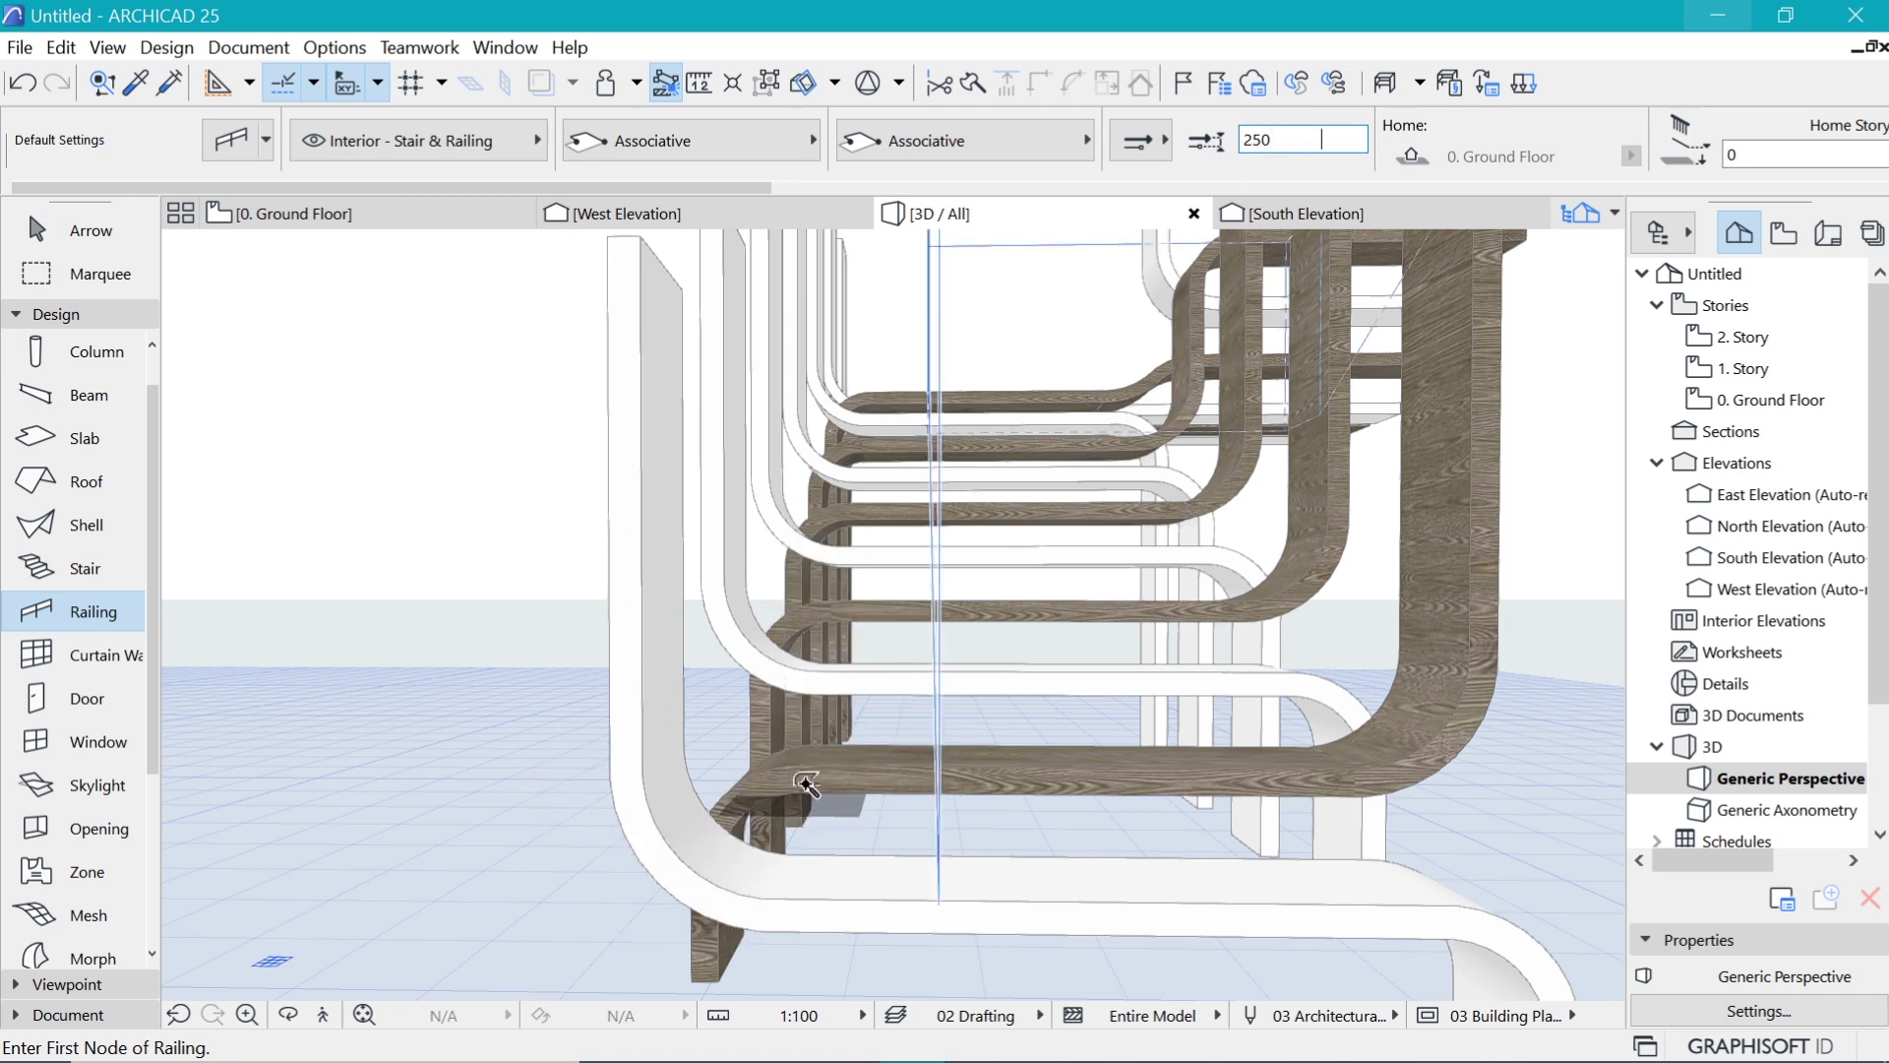
pyautogui.press('space')
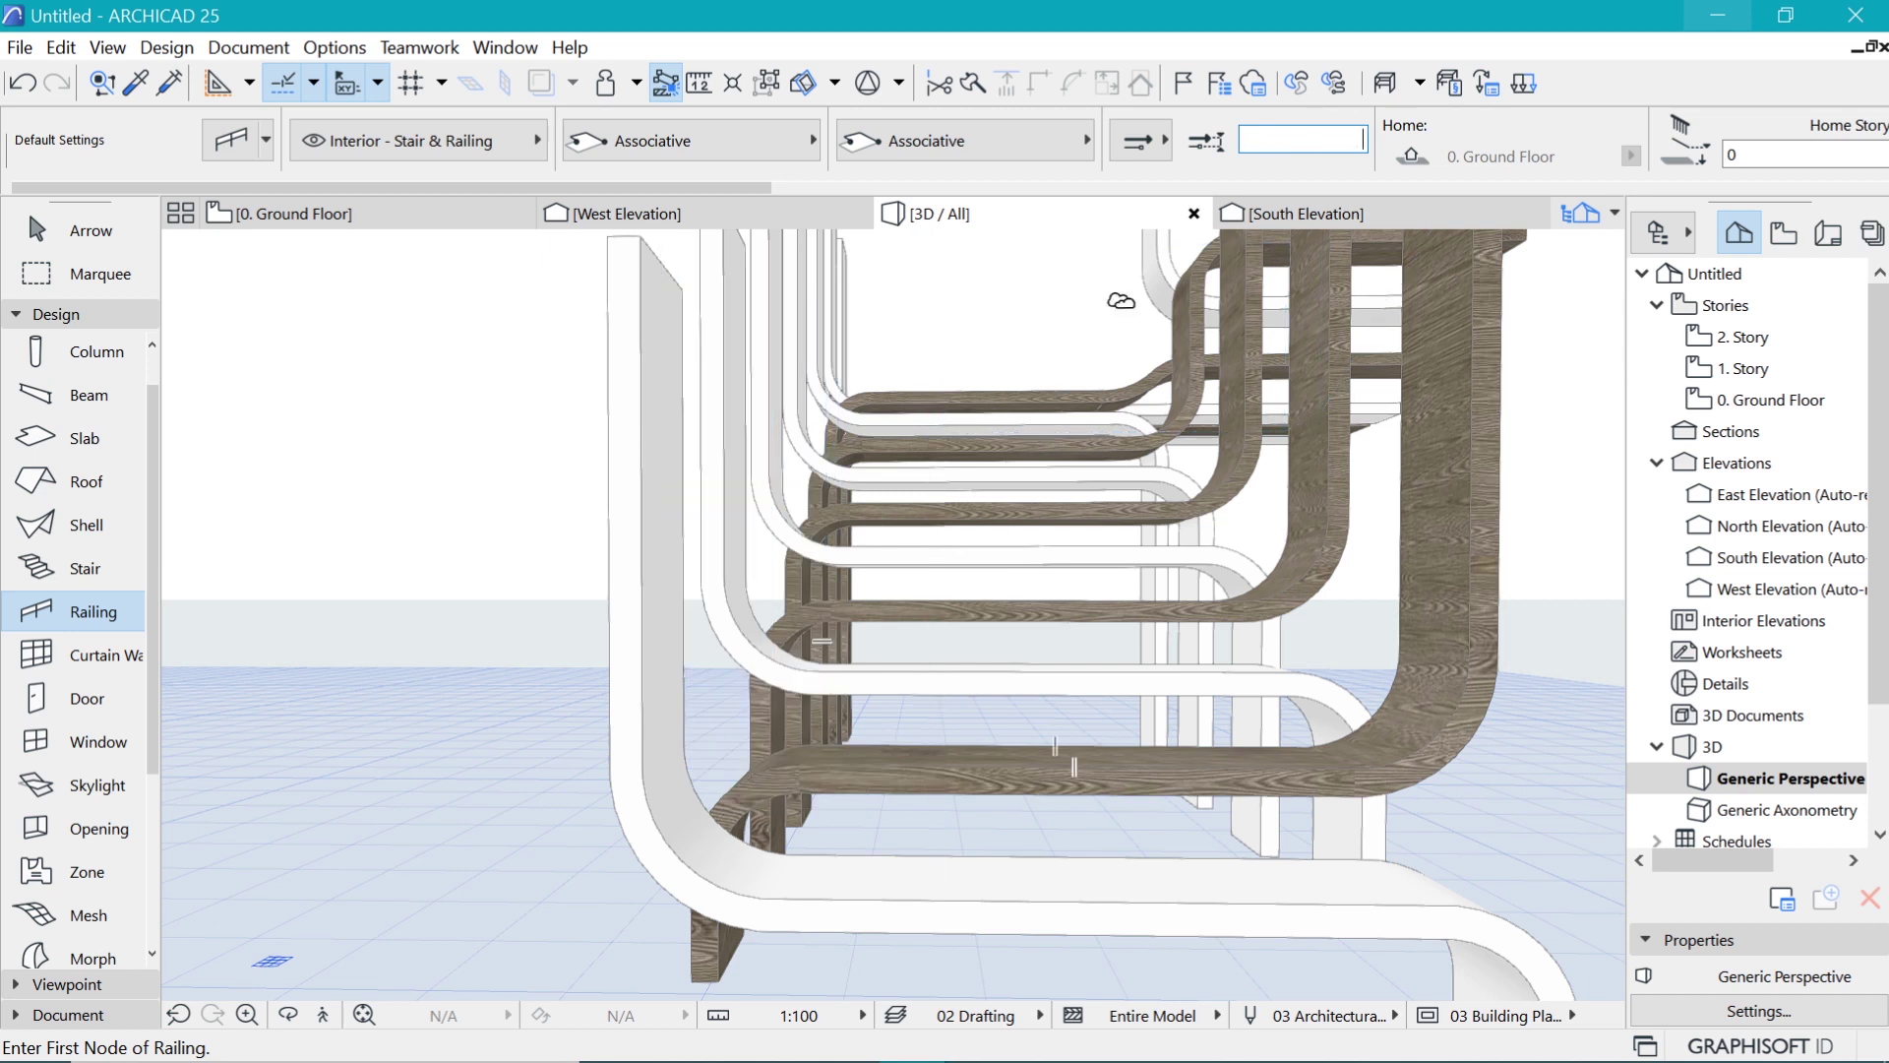
pyautogui.click(1141, 143)
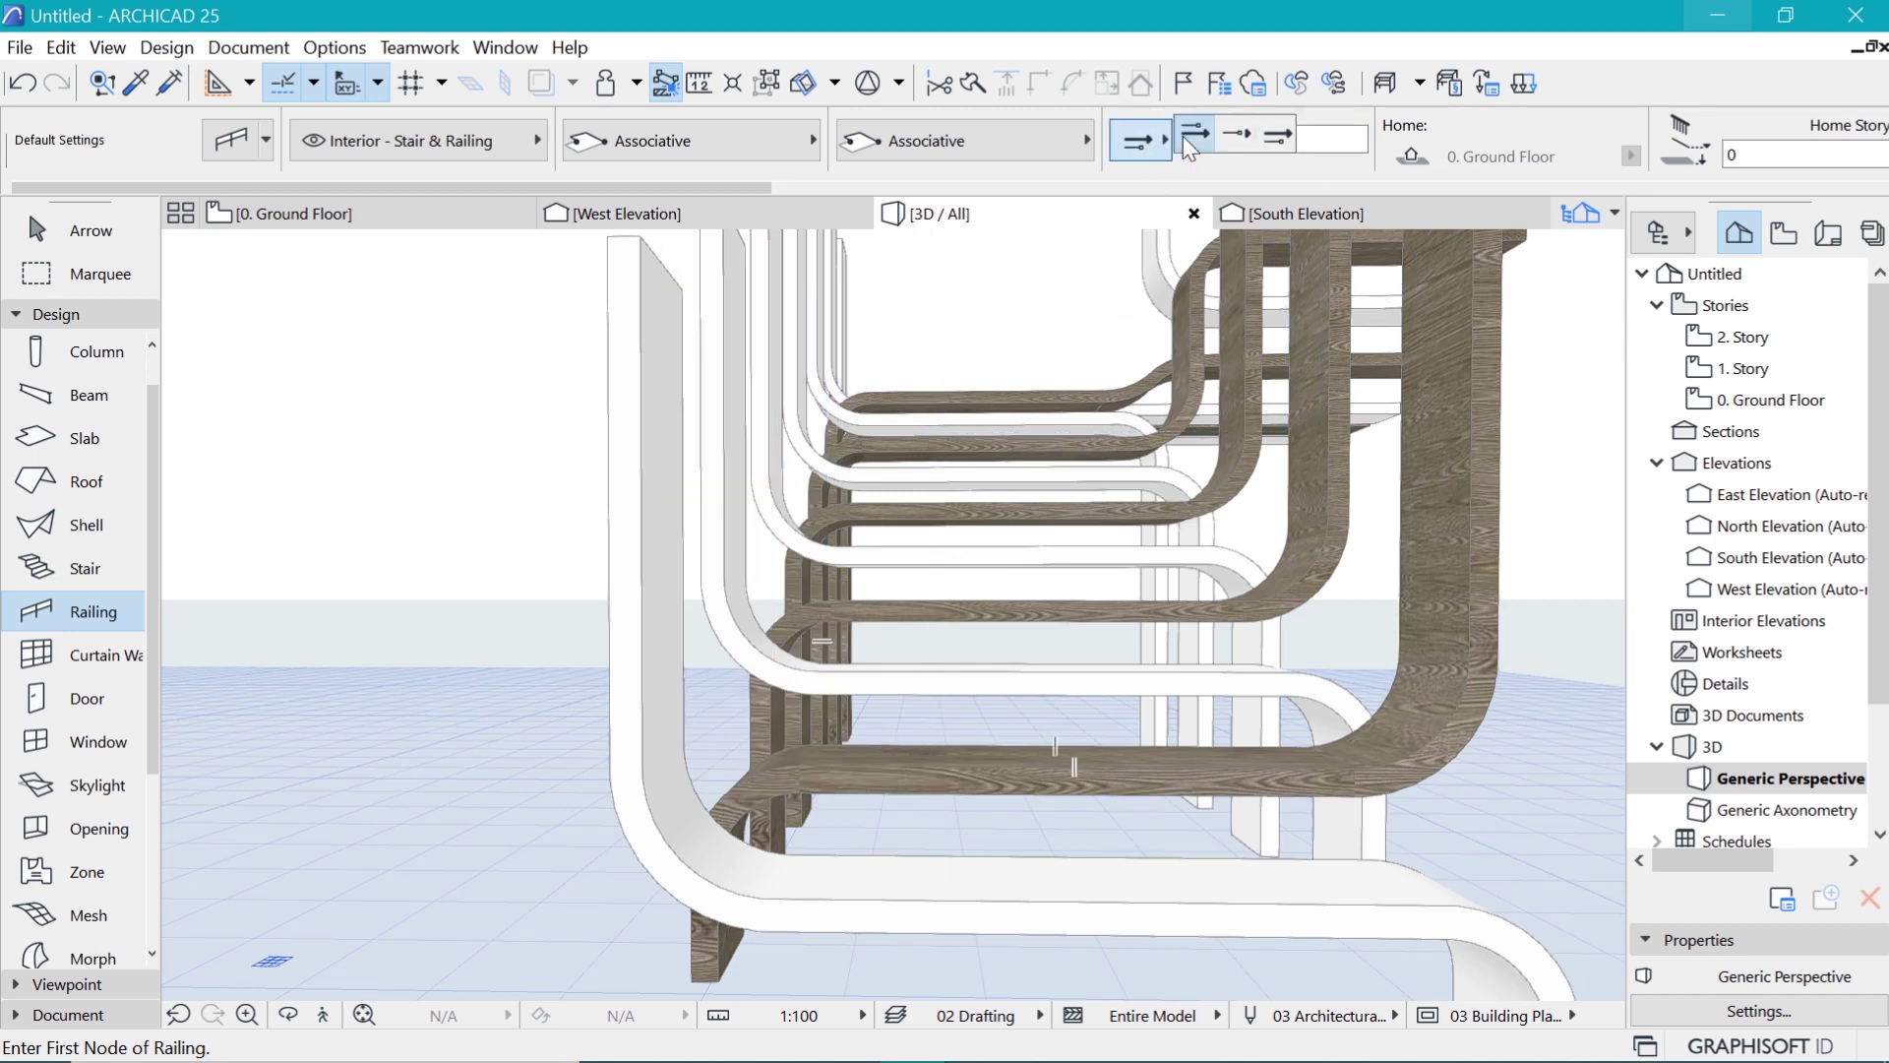
pyautogui.click(1191, 135)
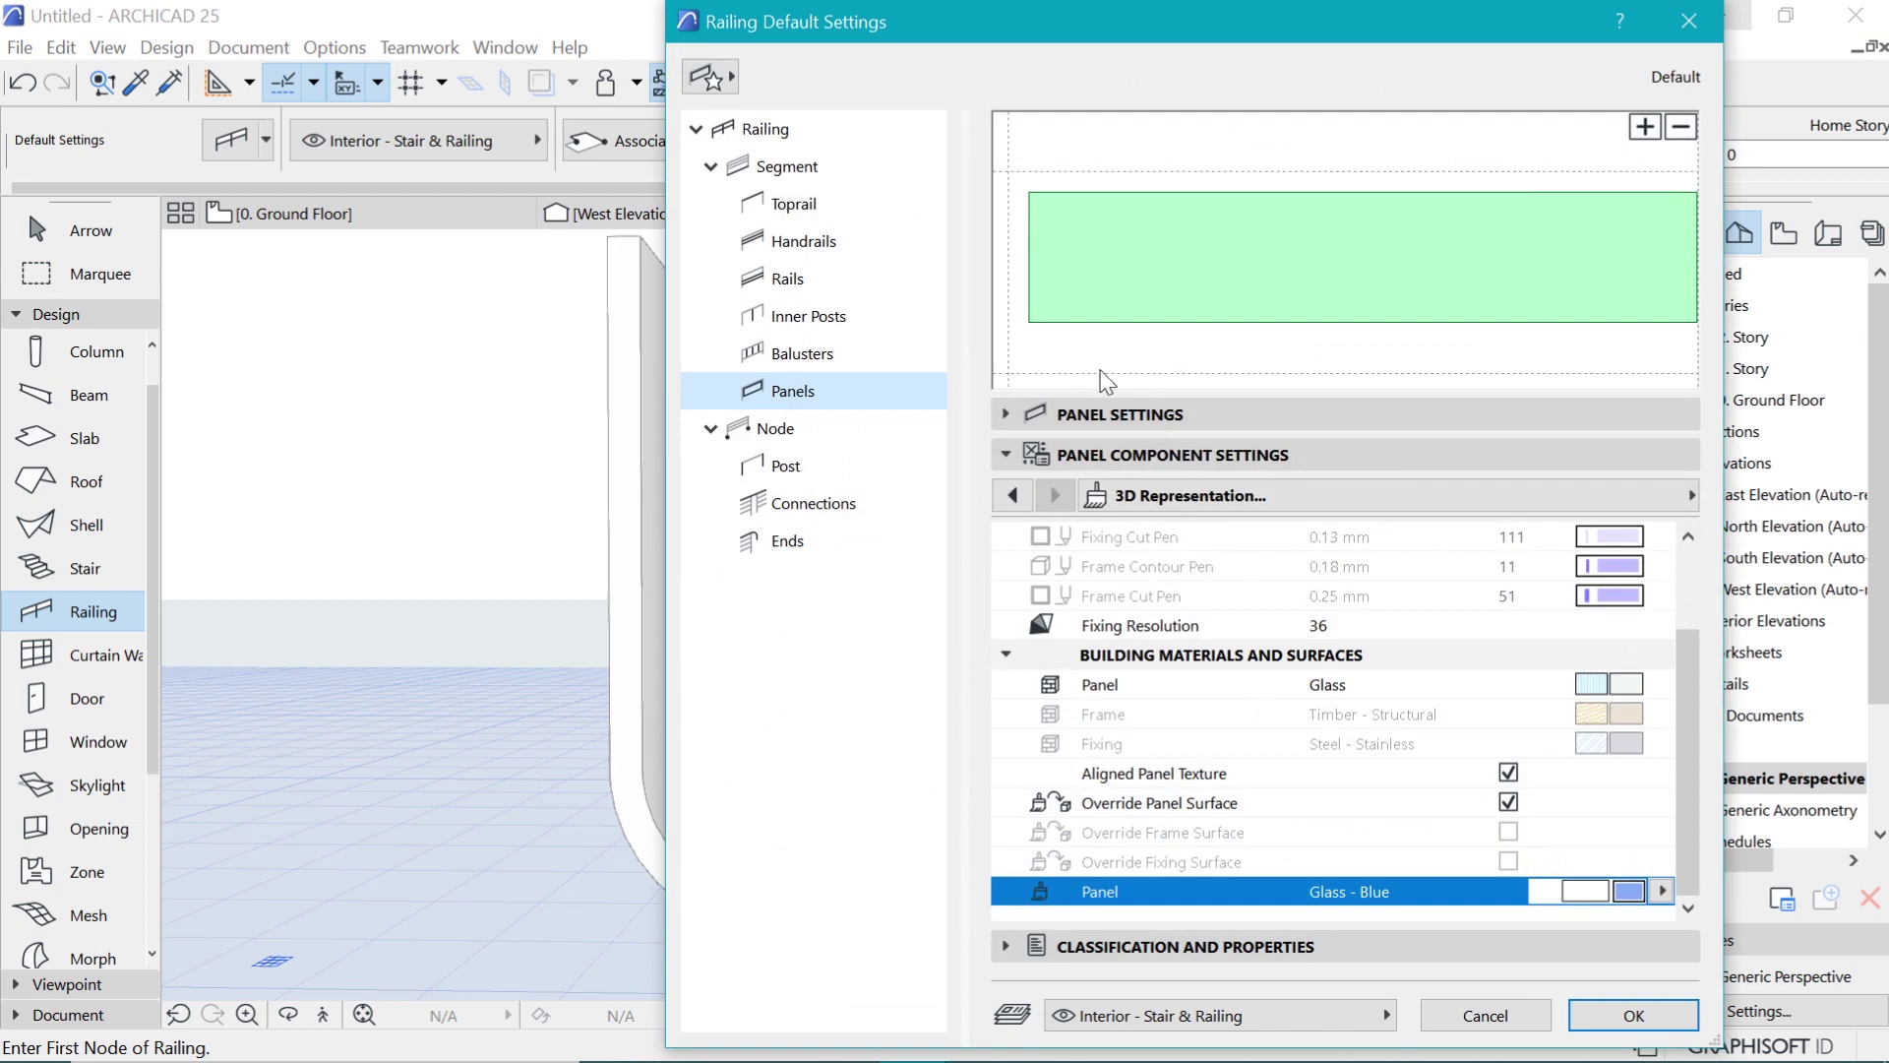
# Step: Recheck the panel settings and place the glass railing along the stair's outer edge
pyautogui.click(1066, 418)
pyautogui.press('Tab')
pyautogui.press('Return')
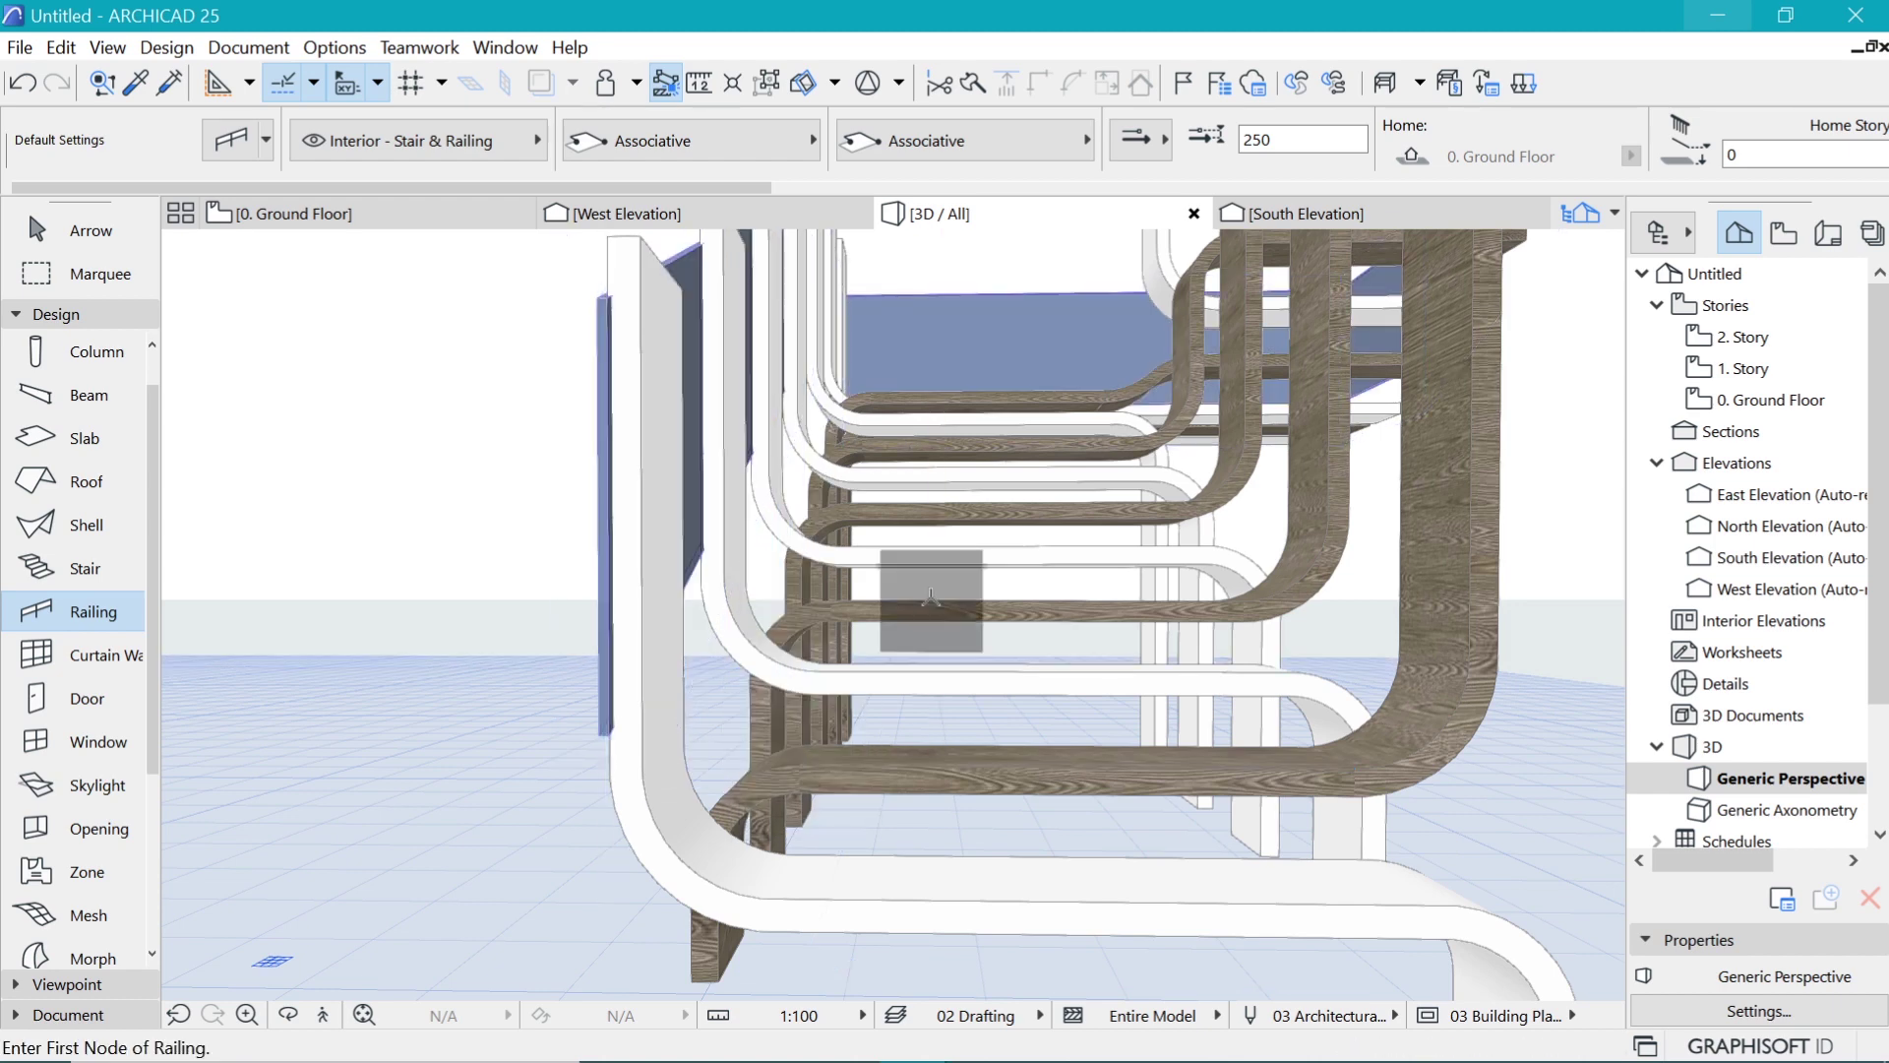
# Step: Select the placed glass railing and set its reference line offset to 225
pyautogui.scroll(-3, 735, 819)
pyautogui.scroll(-5, 1227, 721)
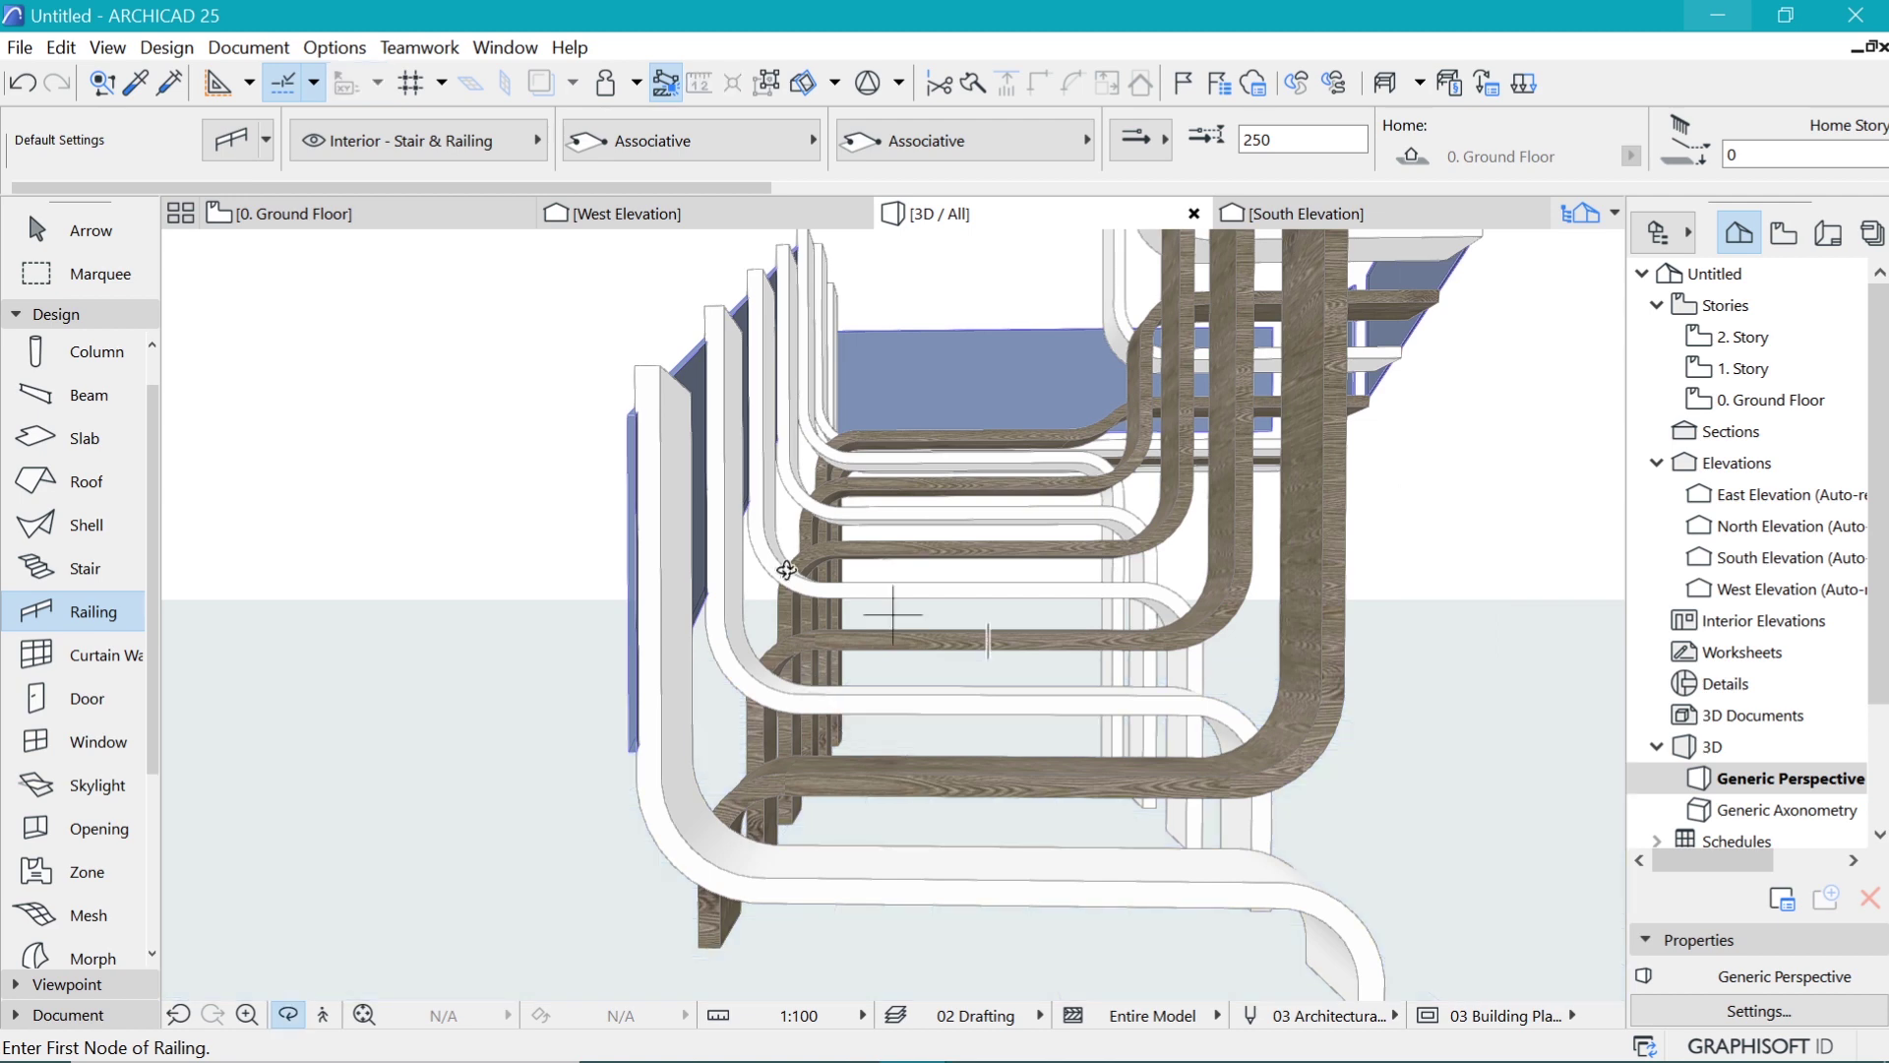
pyautogui.keyDown('shift'); pyautogui.moveTo(1227, 721); pyautogui.dragTo(732, 485, button='middle'); pyautogui.keyUp('shift')
pyautogui.scroll(4, 839, 807)
pyautogui.keyDown('shift'); pyautogui.moveTo(763, 686); pyautogui.dragTo(446, 706, button='middle'); pyautogui.keyUp('shift')
pyautogui.keyDown('shift'); pyautogui.click(390, 793); pyautogui.keyUp('shift')
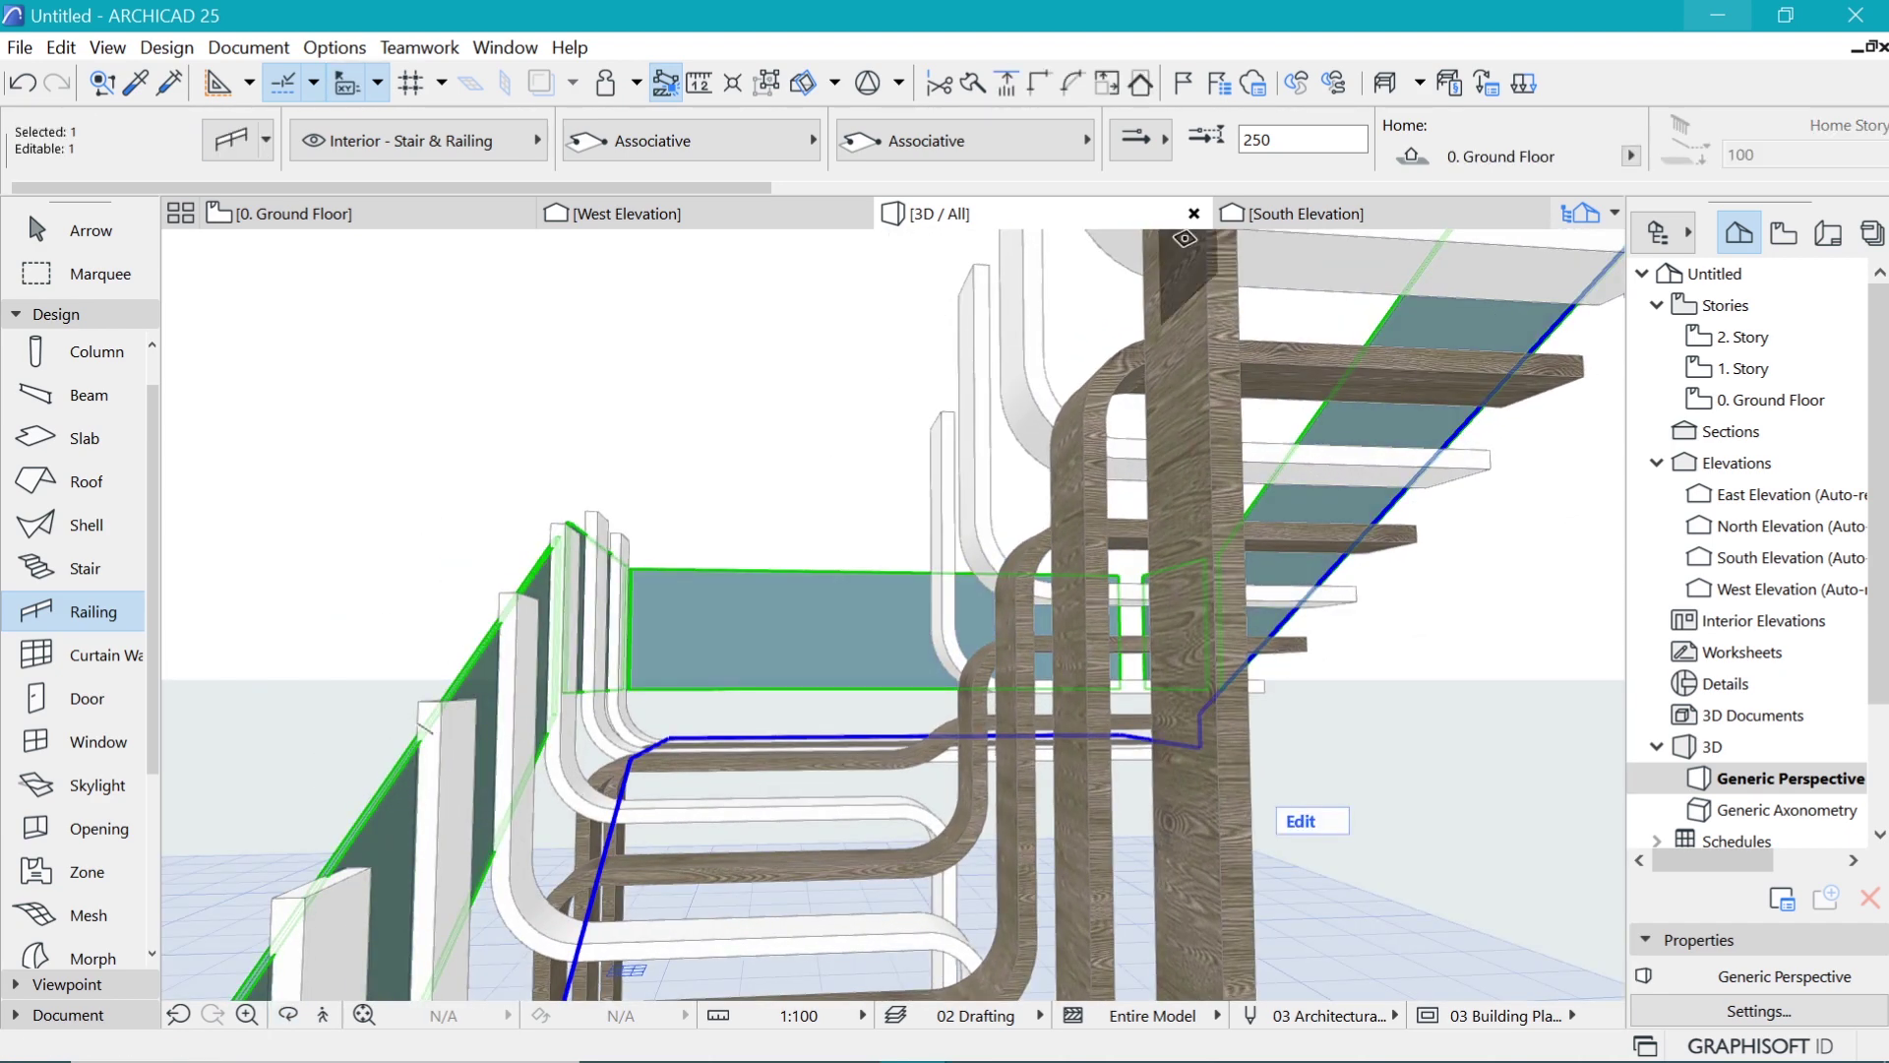
pyautogui.click(1264, 141)
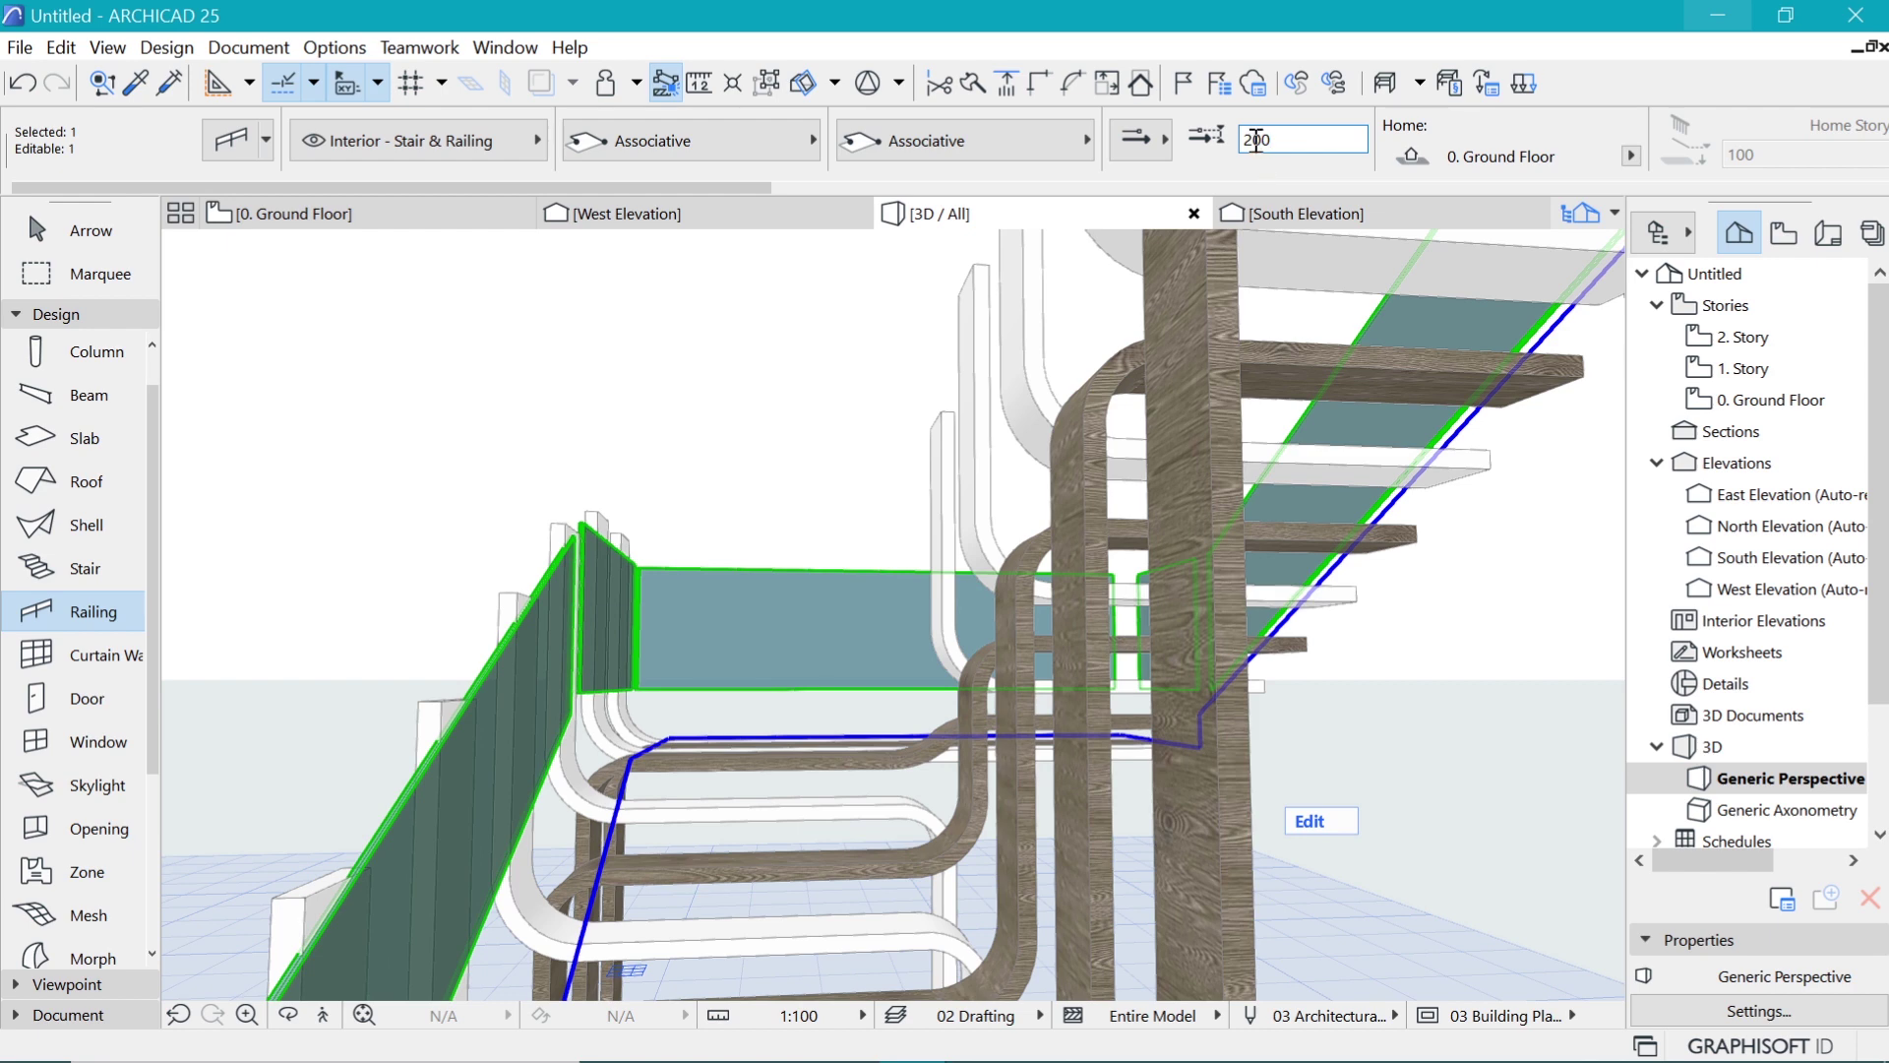
pyautogui.write('25')
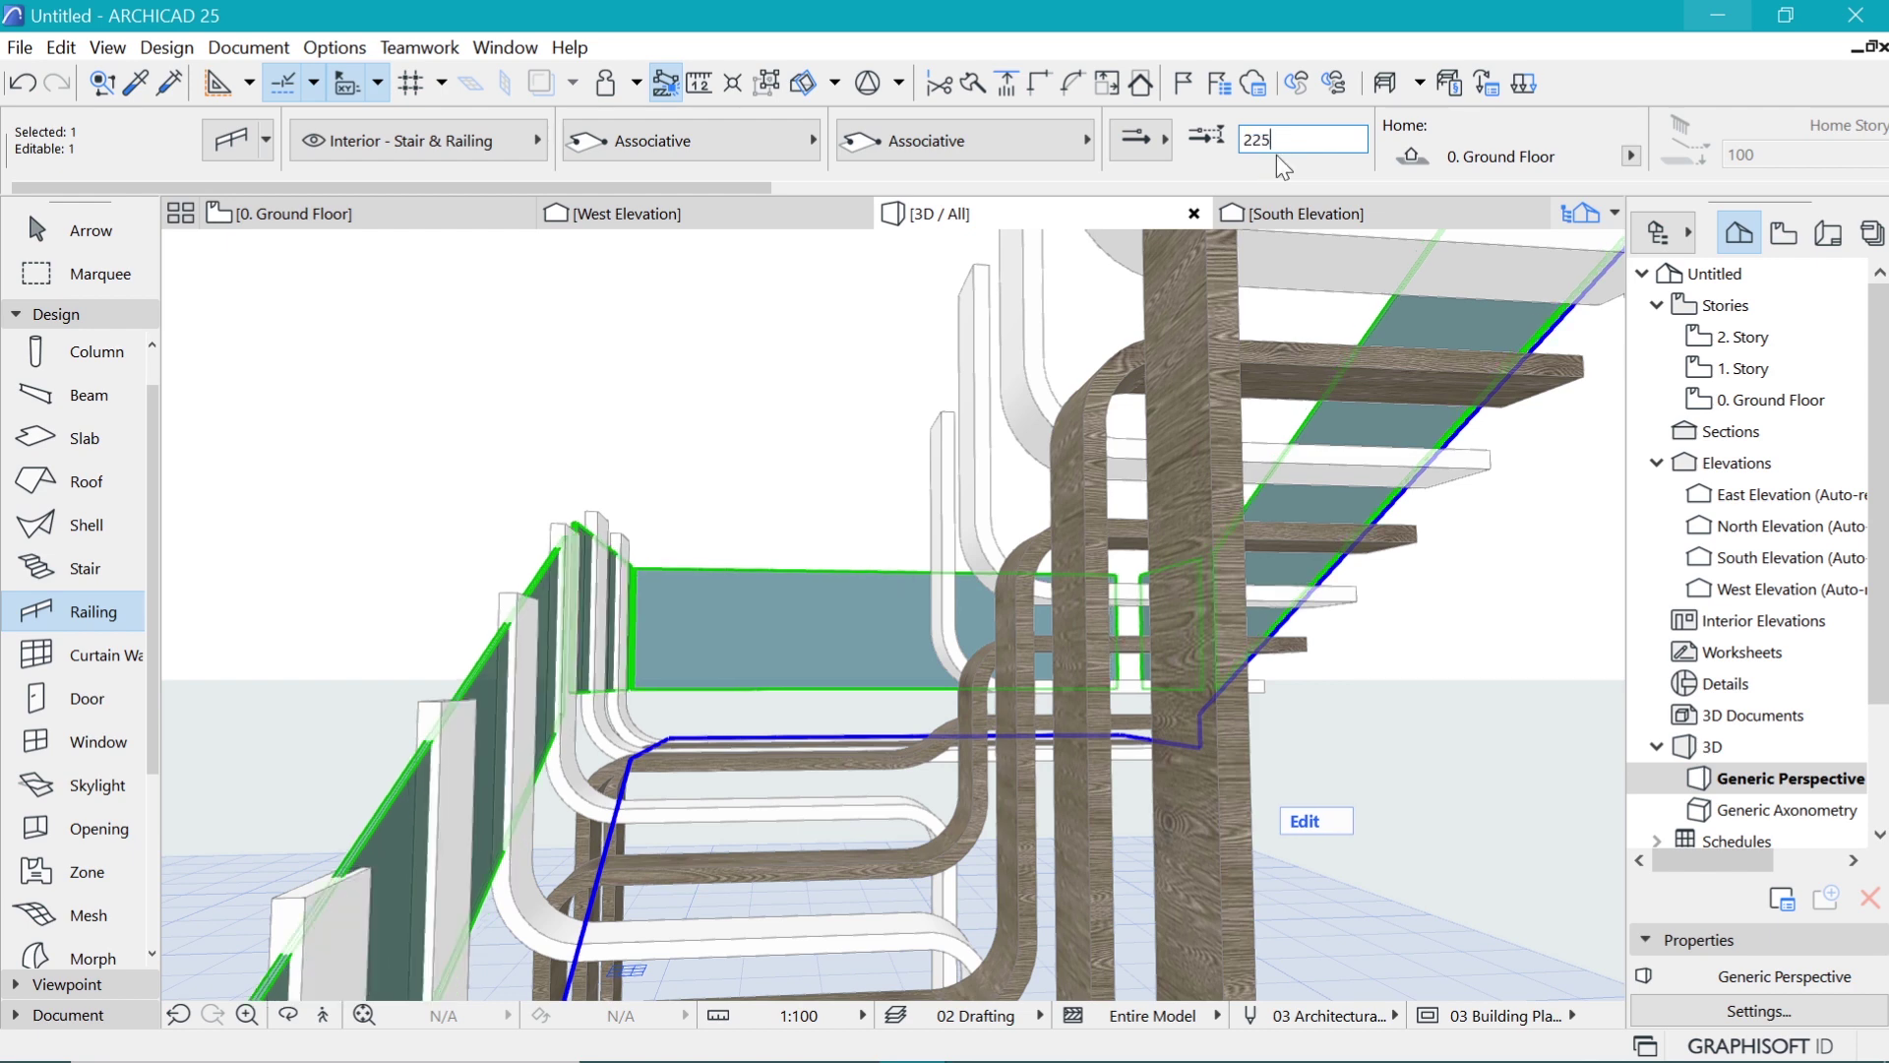
pyautogui.press('Escape')
# Step: Reselect the glass railing and stretch its upper end node back to the top of the sloped segment, removing the short end panel
pyautogui.scroll(-4, 673, 508)
pyautogui.keyDown('shift'); pyautogui.moveTo(677, 522); pyautogui.dragTo(1064, 530, button='middle'); pyautogui.keyUp('shift')
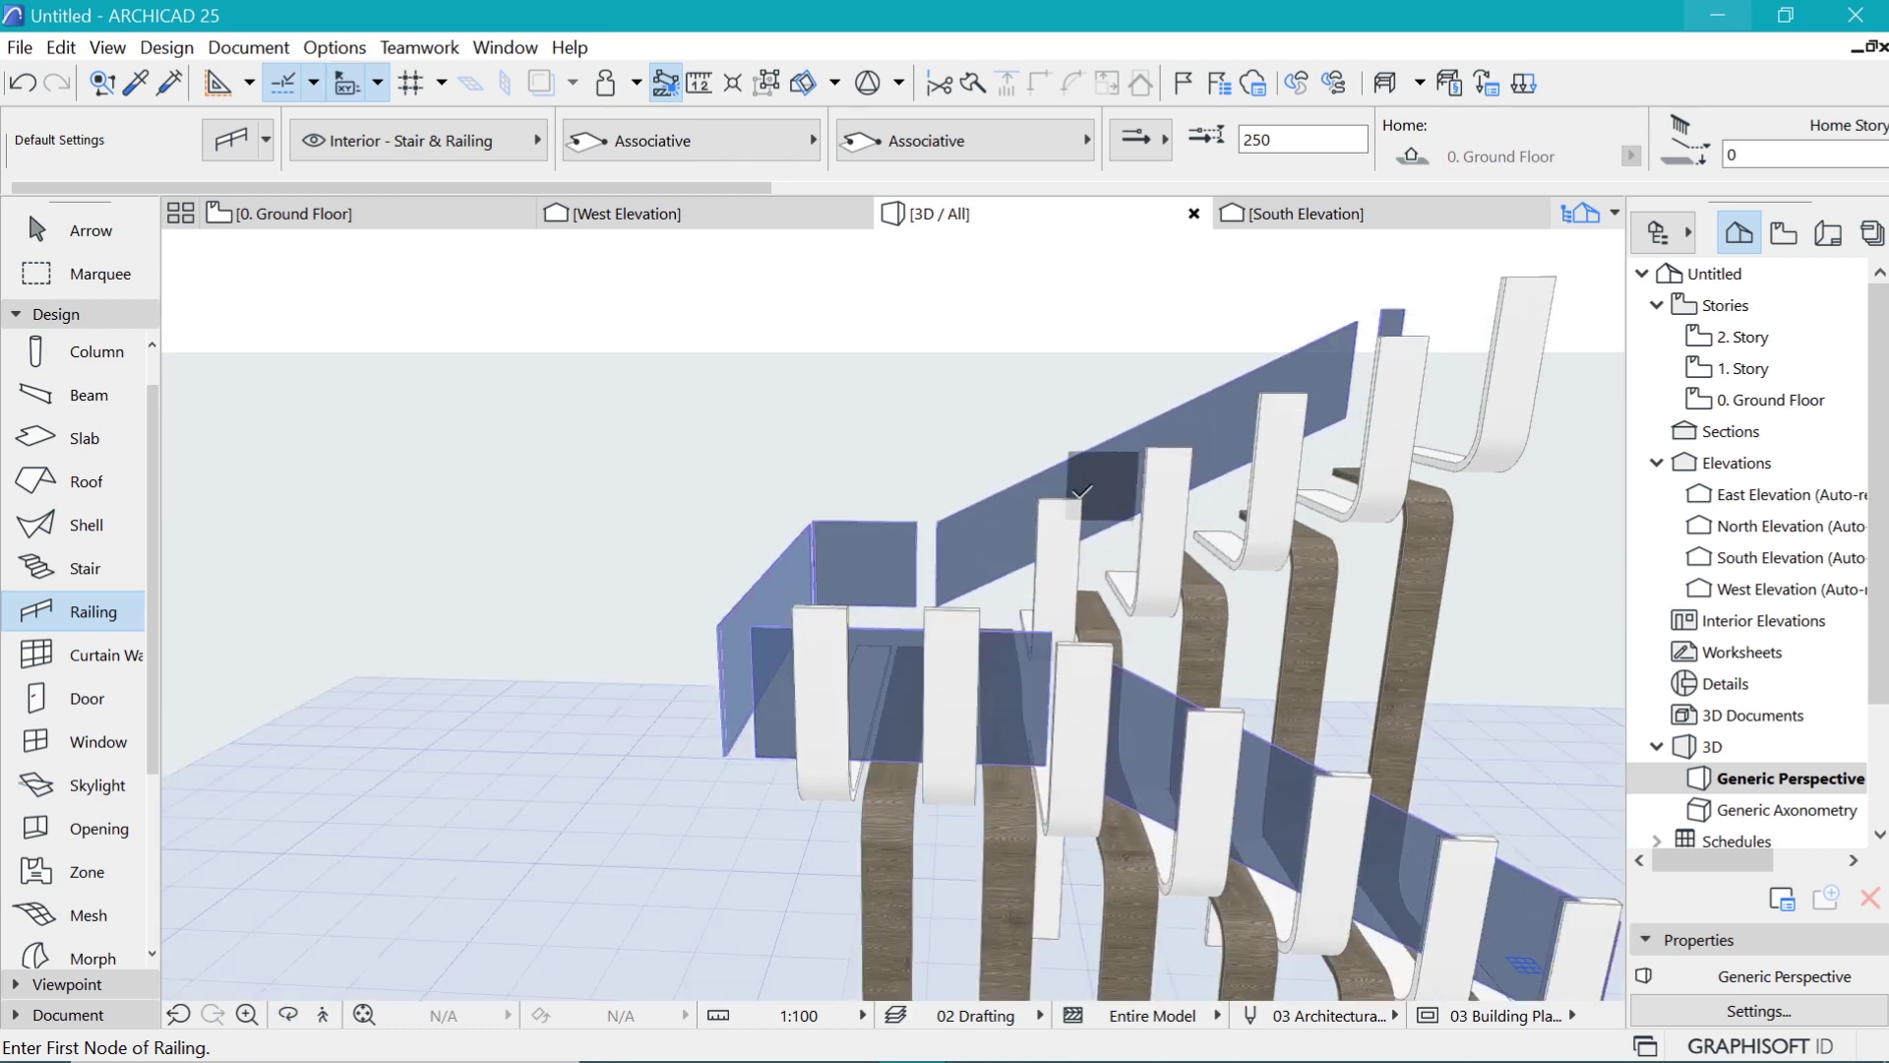
pyautogui.keyDown('shift'); pyautogui.click(1039, 525); pyautogui.keyUp('shift')
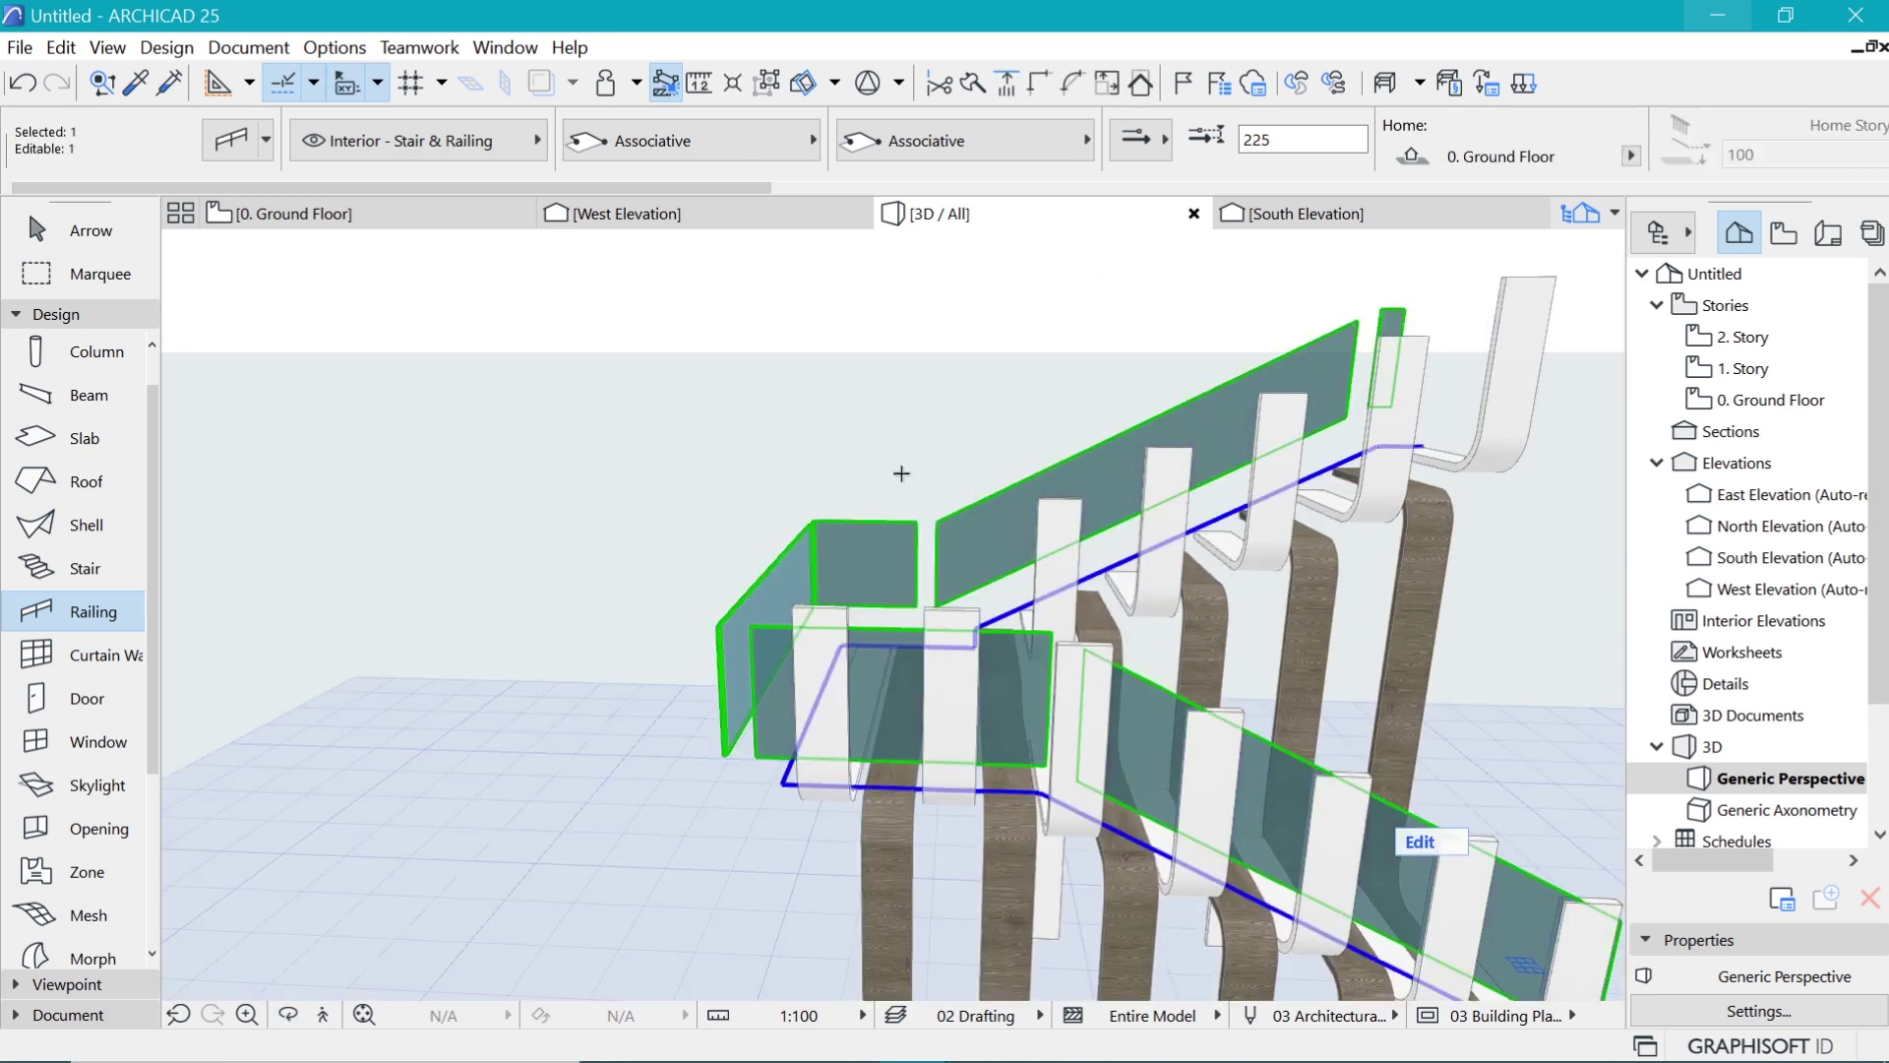
pyautogui.scroll(-3, 1223, 477)
pyautogui.scroll(6, 1164, 472)
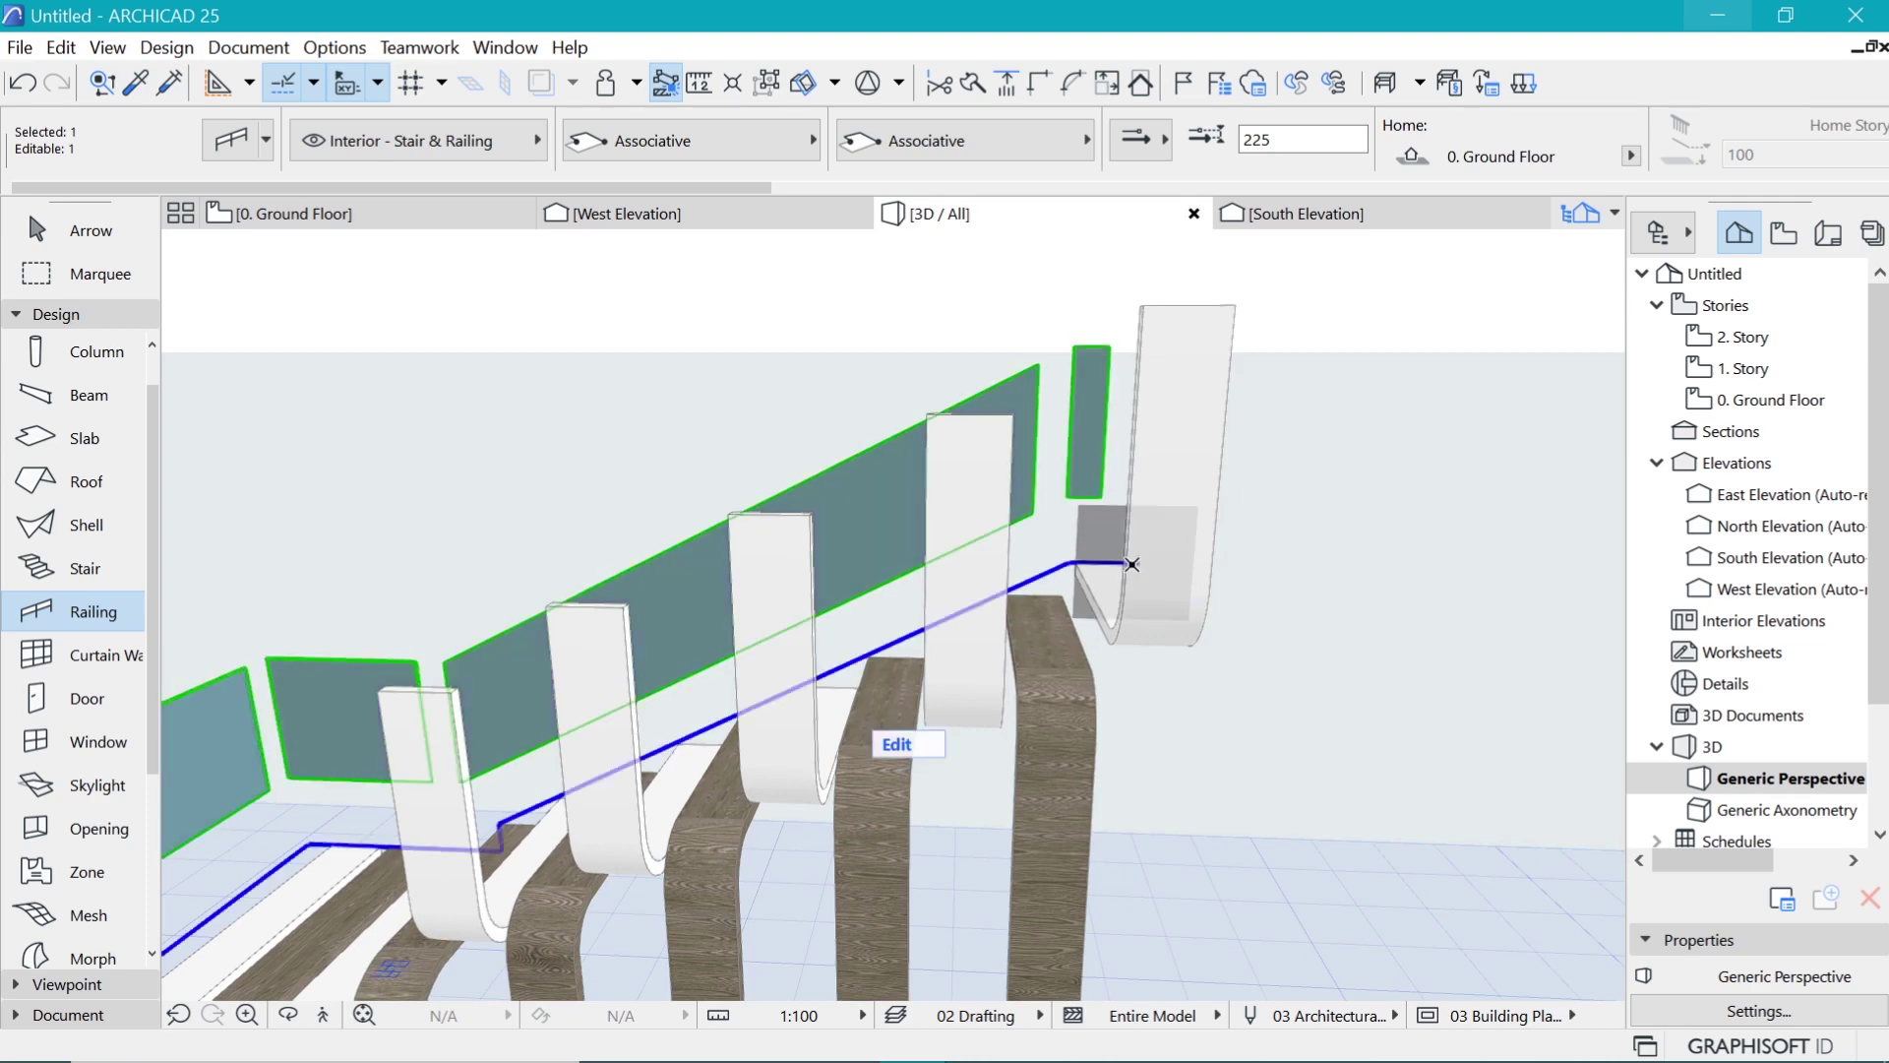
pyautogui.click(1135, 566)
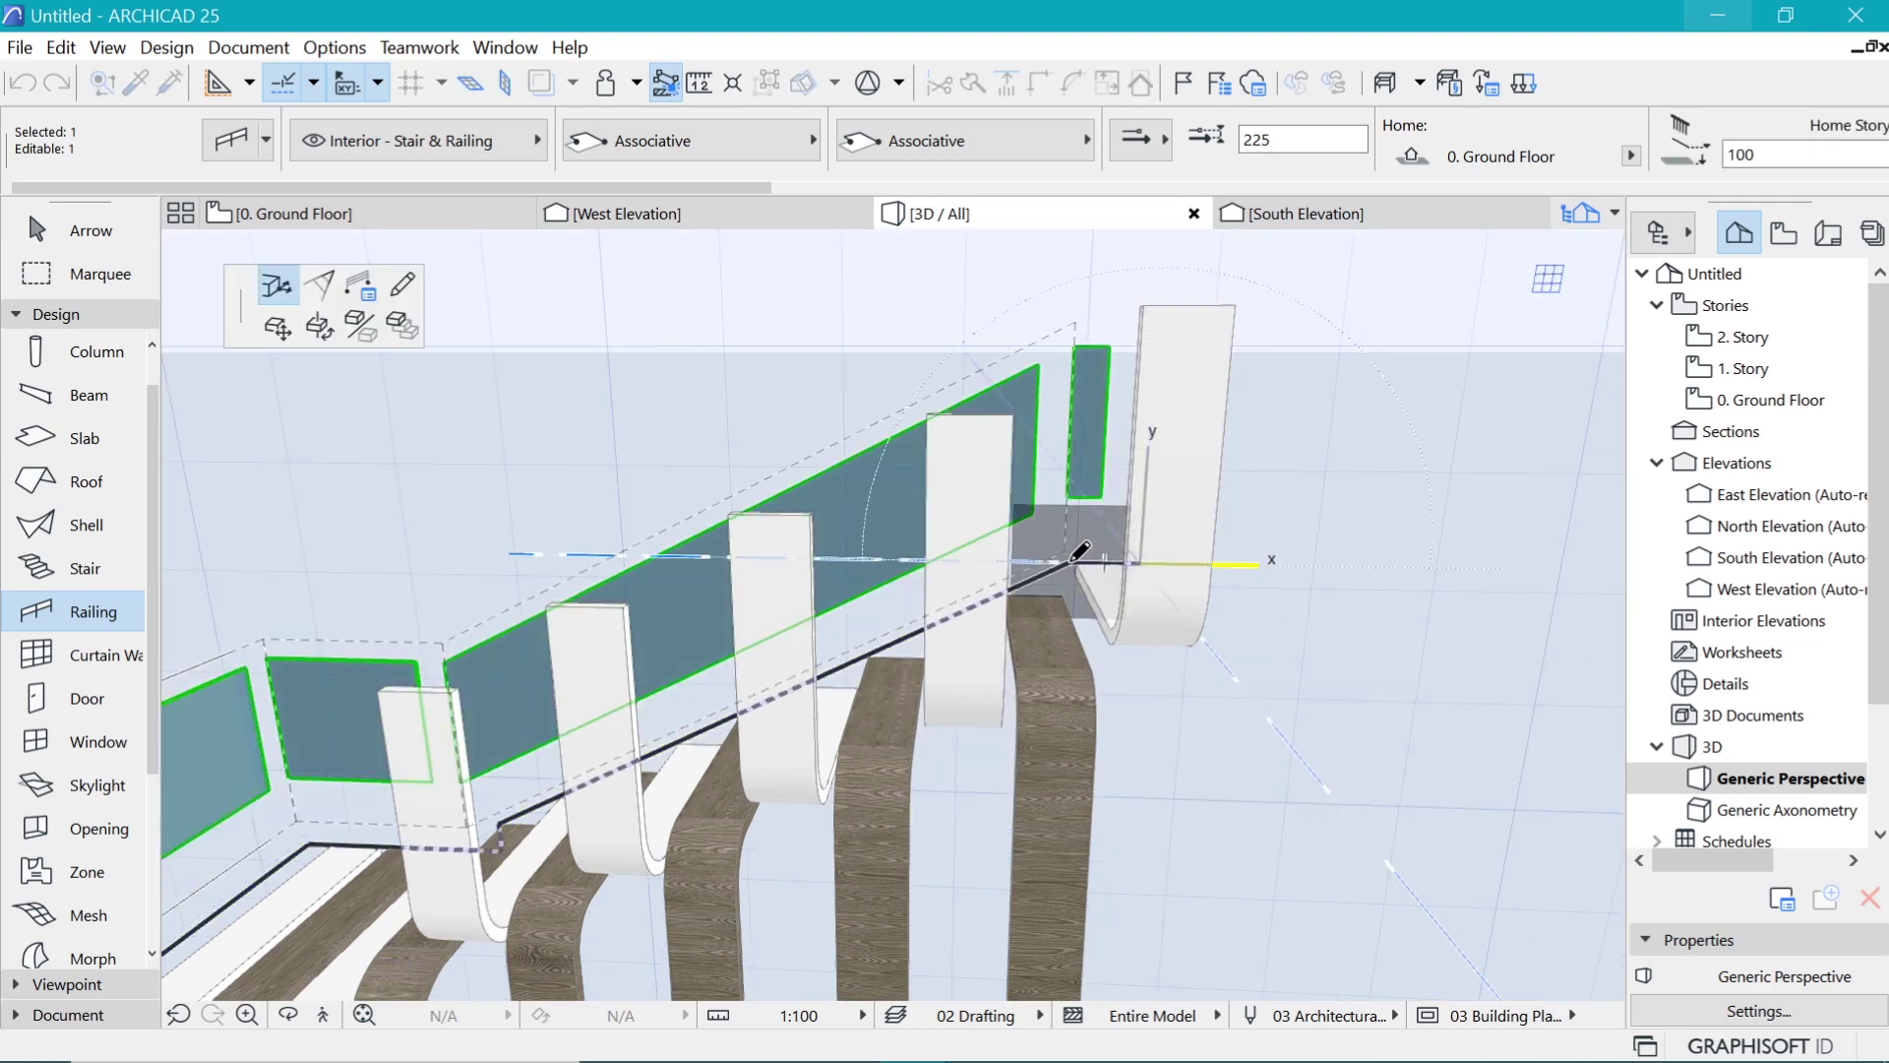
pyautogui.click(1073, 561)
# Step: Try to stretch the glass railing's end nodes back down the upper flight towards the landing
pyautogui.click(502, 823)
pyautogui.click(500, 814)
pyautogui.scroll(2, 362, 839)
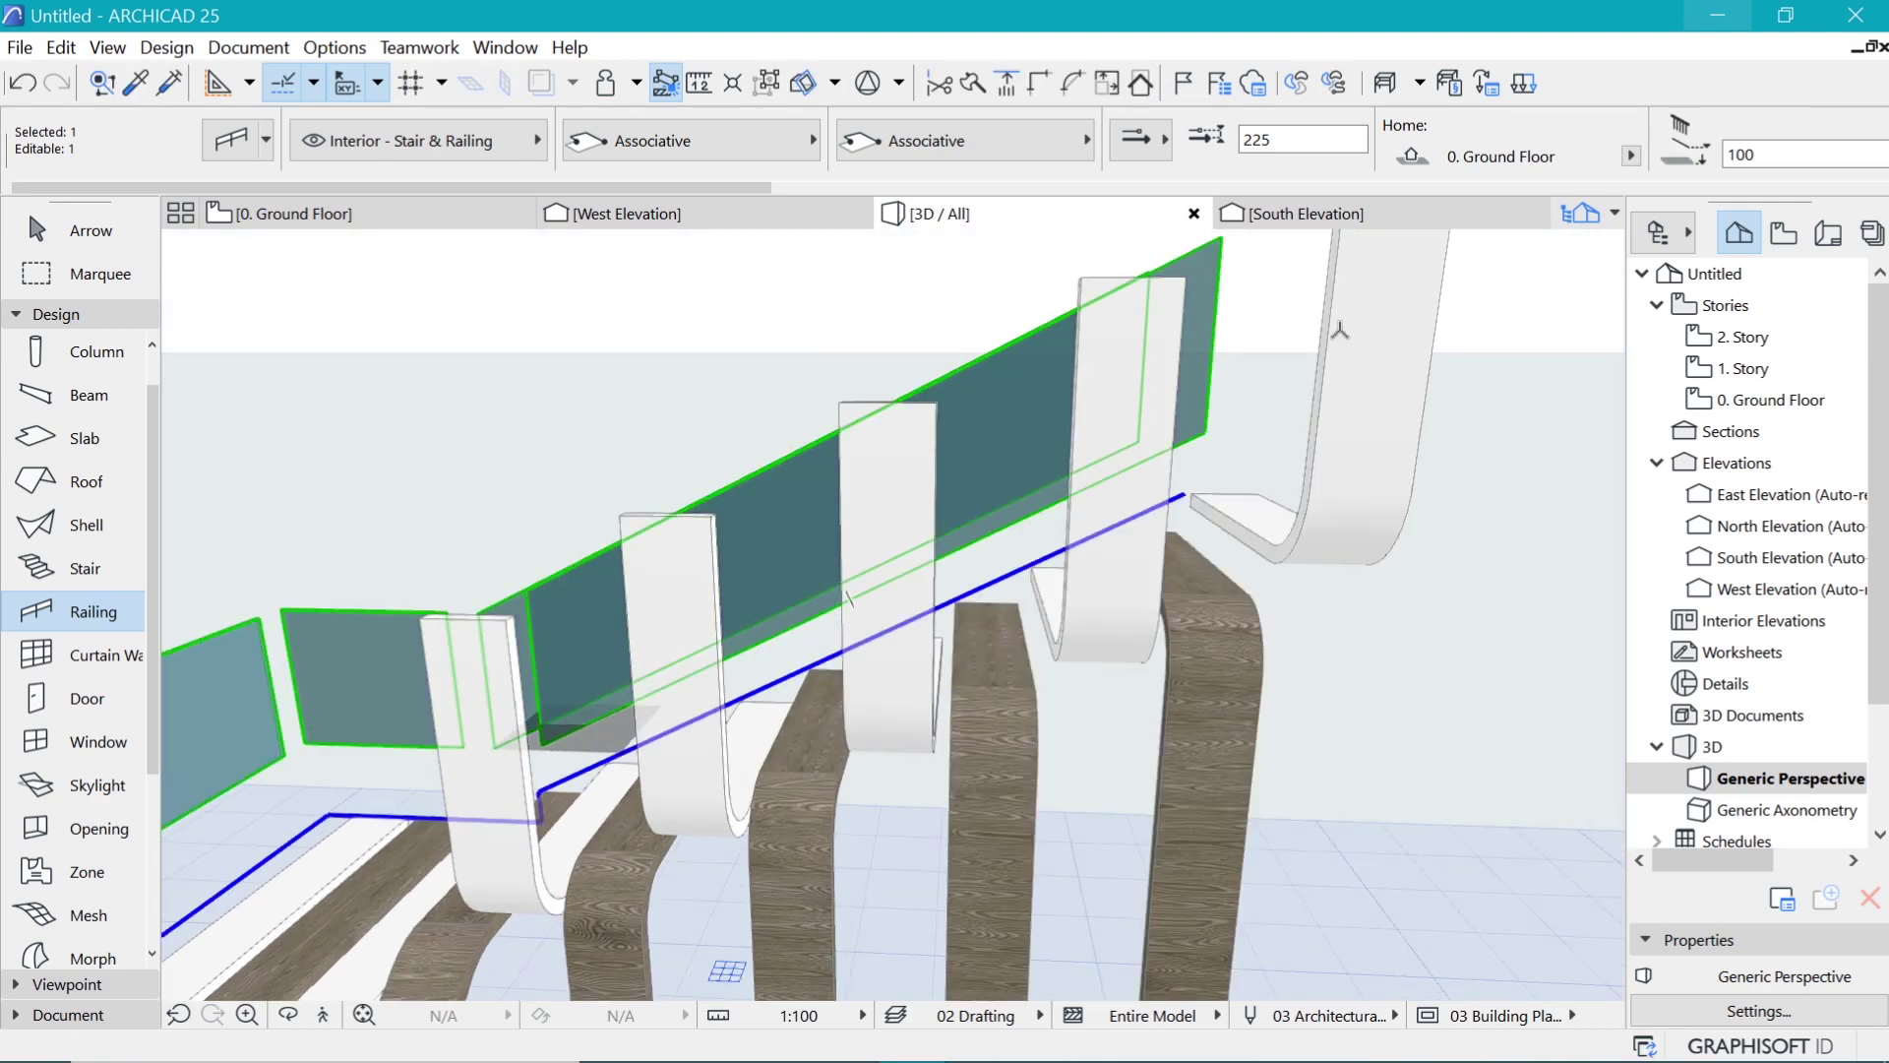
pyautogui.click(1185, 495)
pyautogui.click(540, 792)
pyautogui.keyDown('shift'); pyautogui.moveTo(866, 630); pyautogui.dragTo(964, 685, button='middle'); pyautogui.keyUp('shift')
pyautogui.click(996, 769)
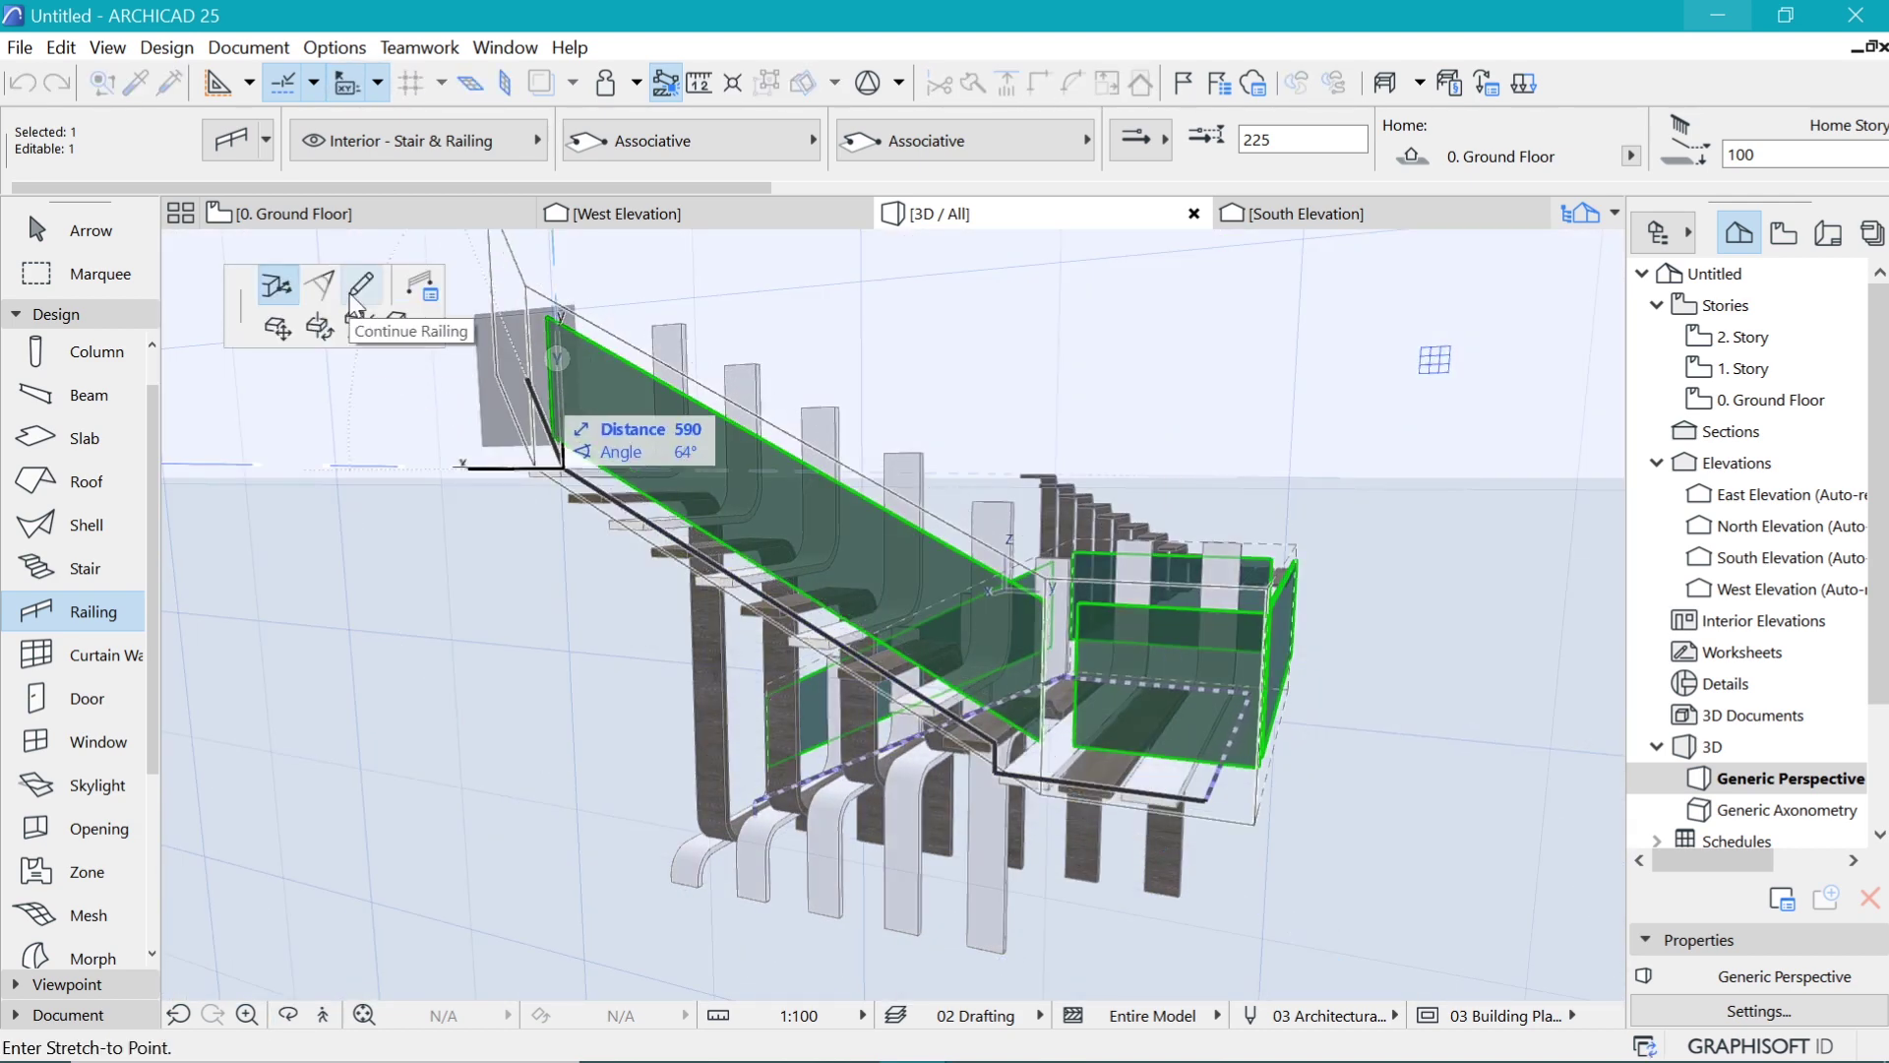
pyautogui.click(422, 289)
pyautogui.click(1223, 304)
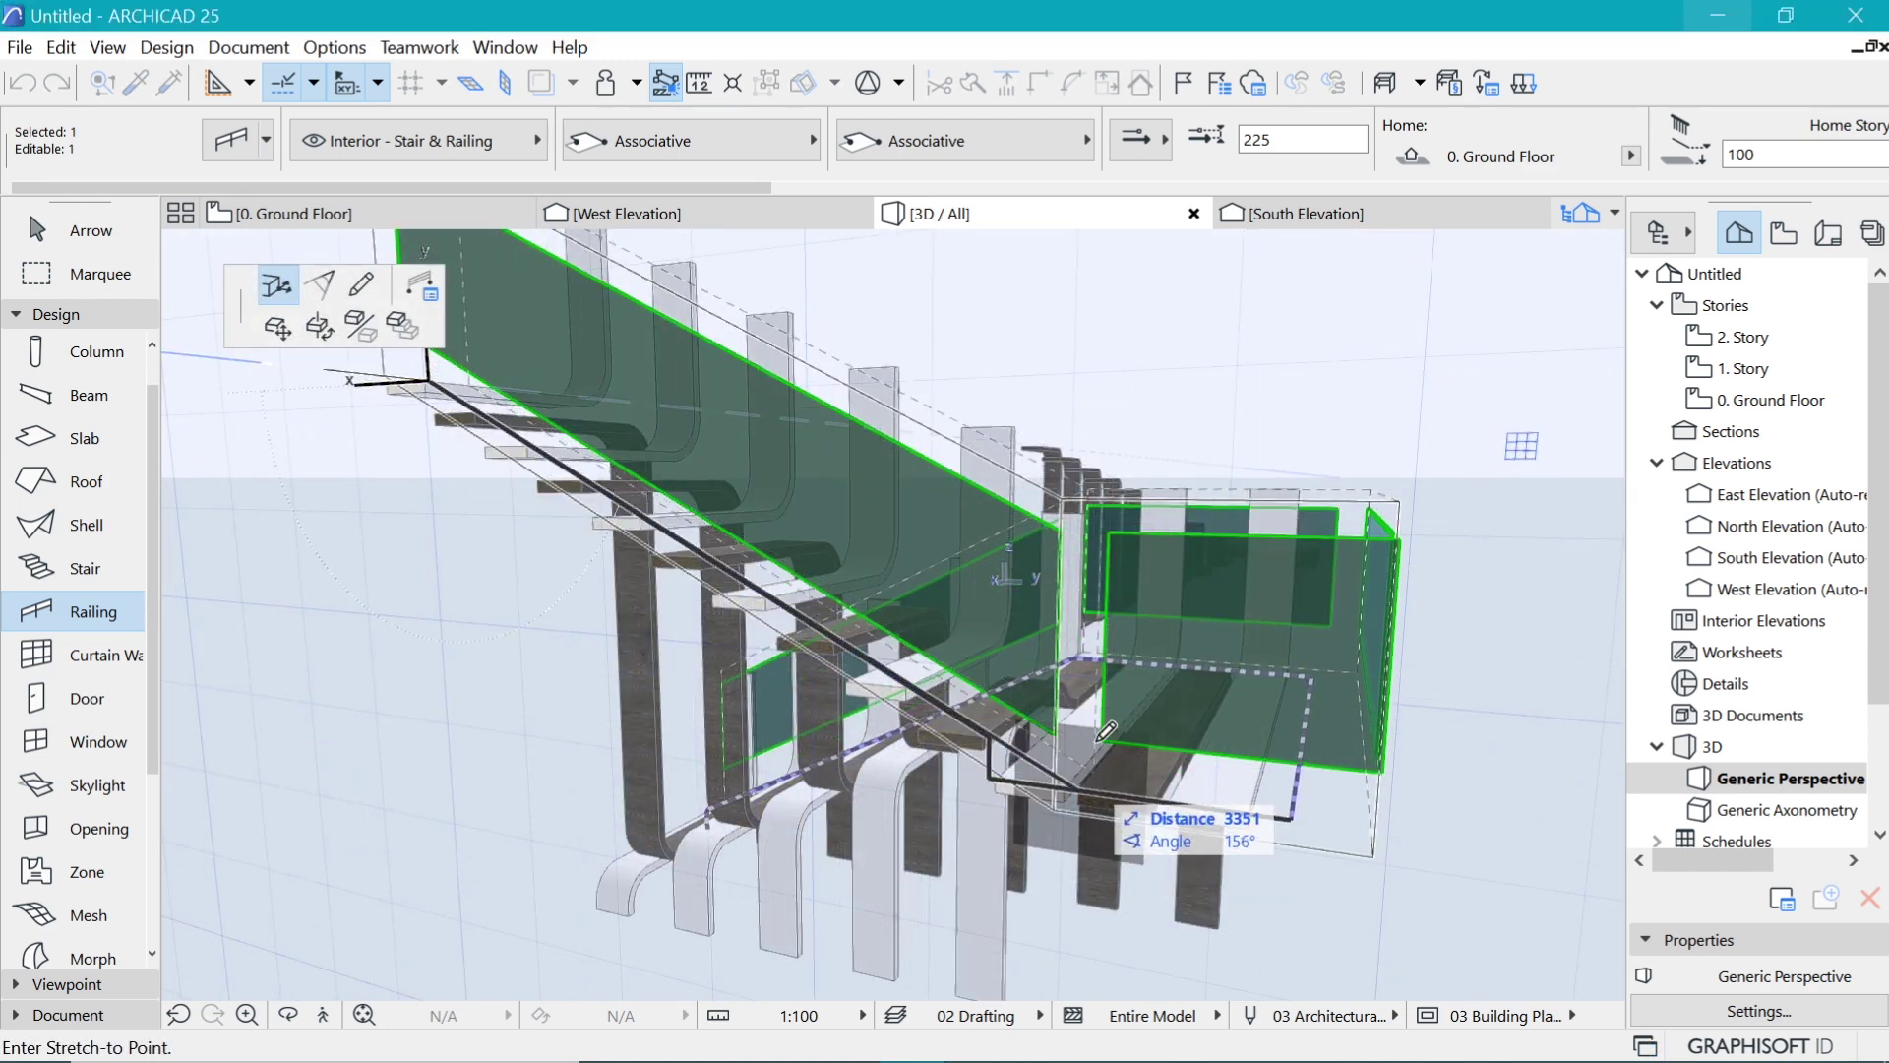
pyautogui.click(1001, 725)
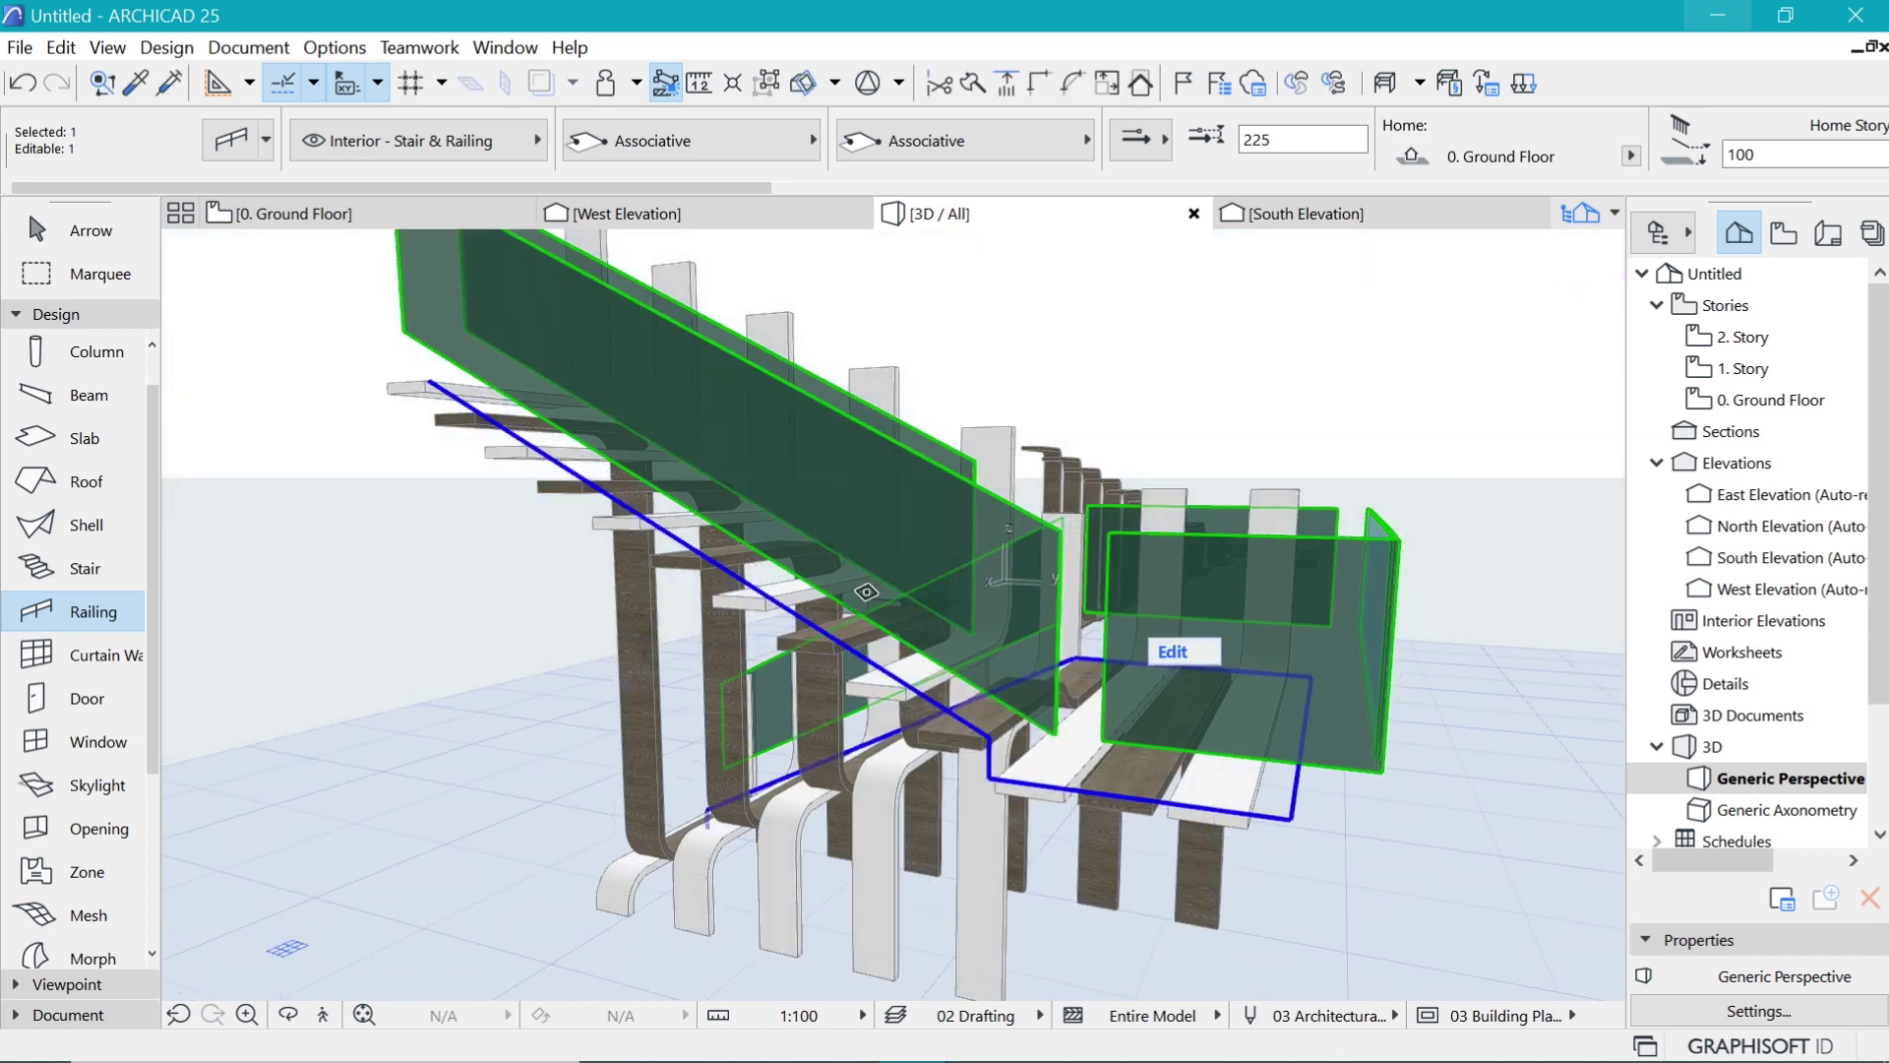
# Step: Stretch the glass railing's upper end node back past the upper flight and the landing's outer edge to the lower flight's side of the landing
pyautogui.click(433, 382)
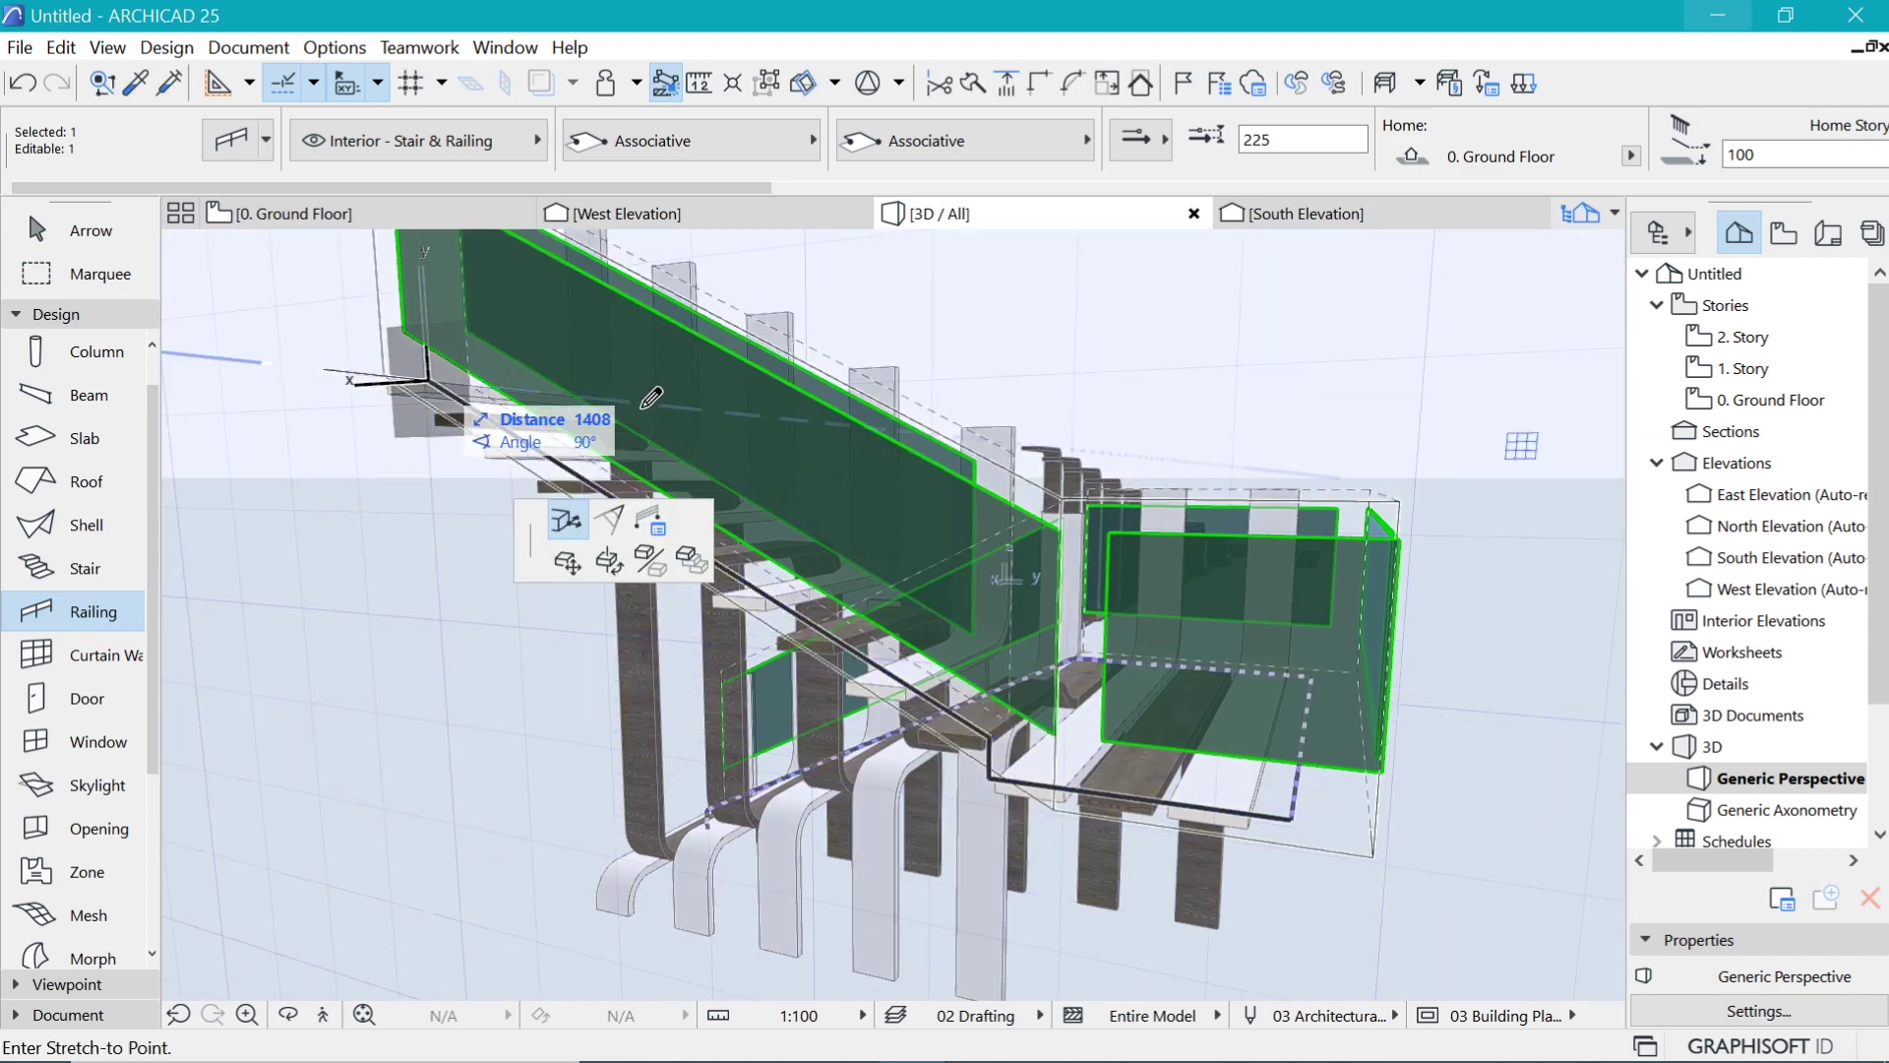
pyautogui.click(993, 740)
pyautogui.scroll(1, 1158, 762)
pyautogui.click(971, 737)
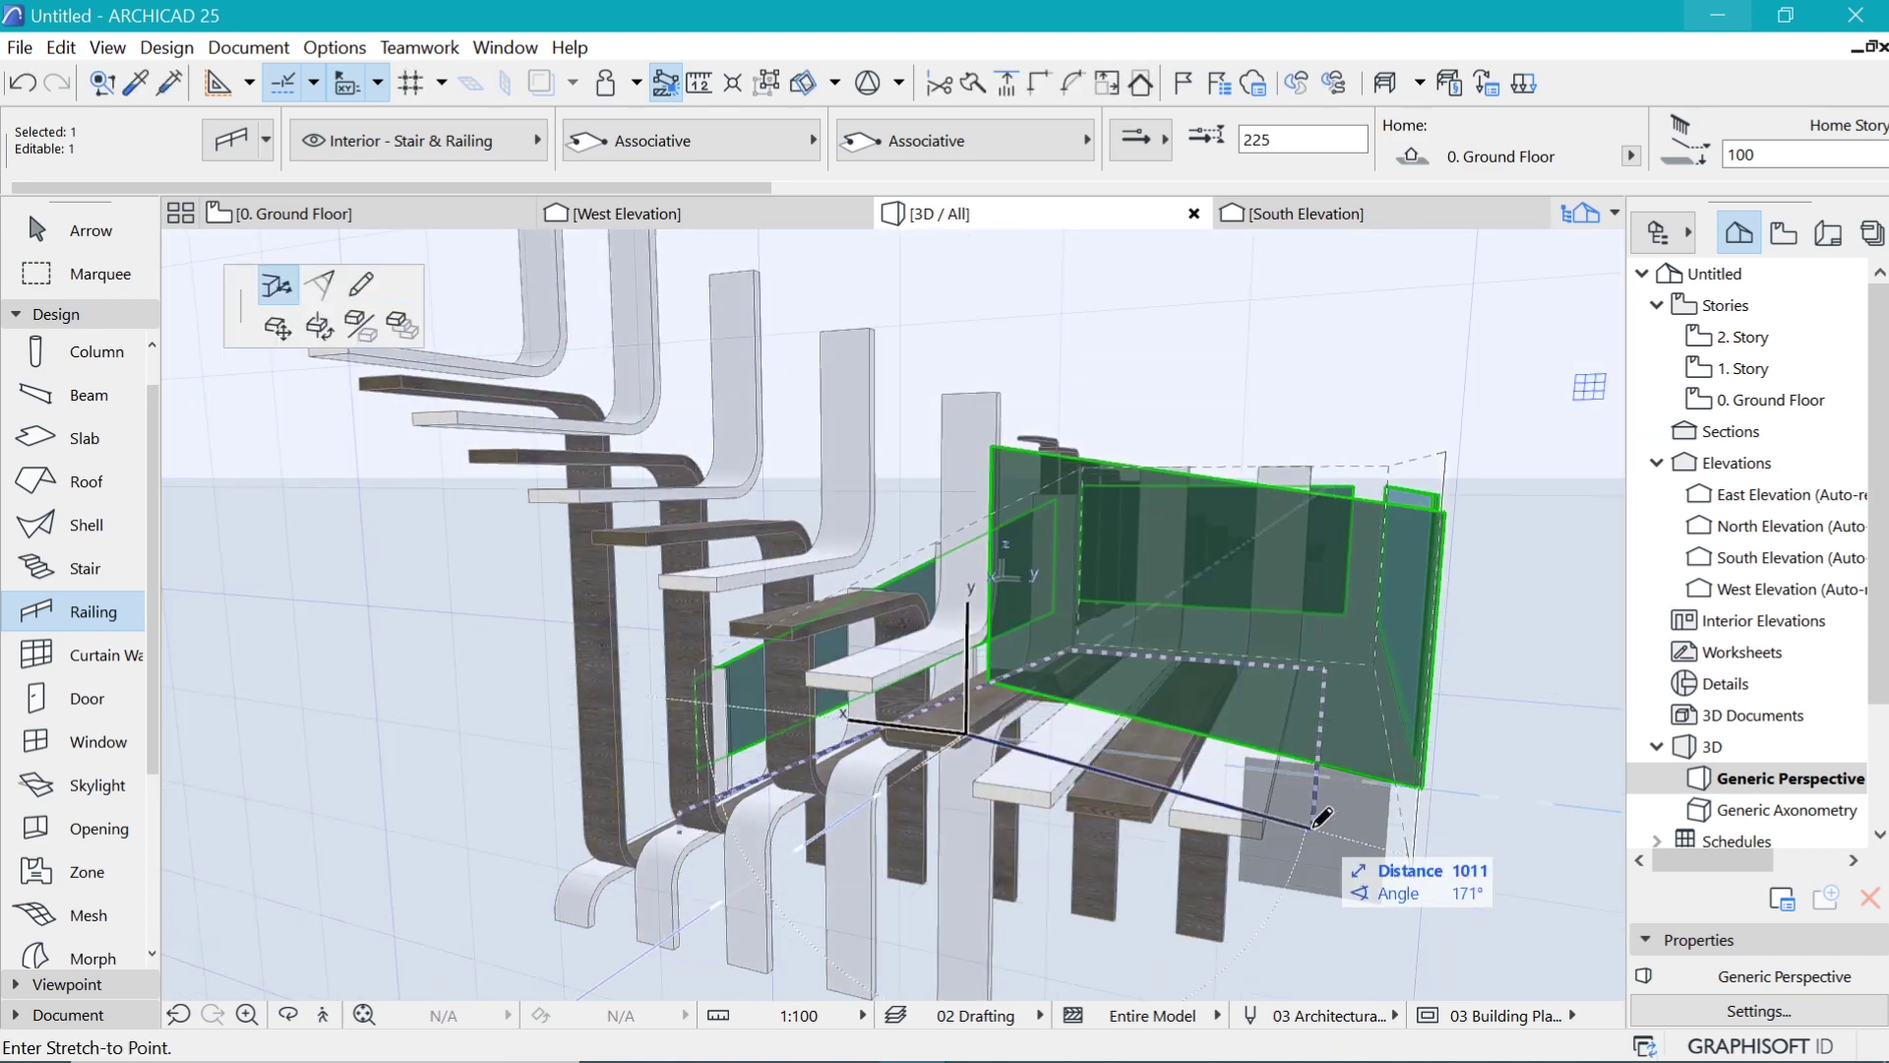
pyautogui.click(1312, 828)
pyautogui.click(1312, 827)
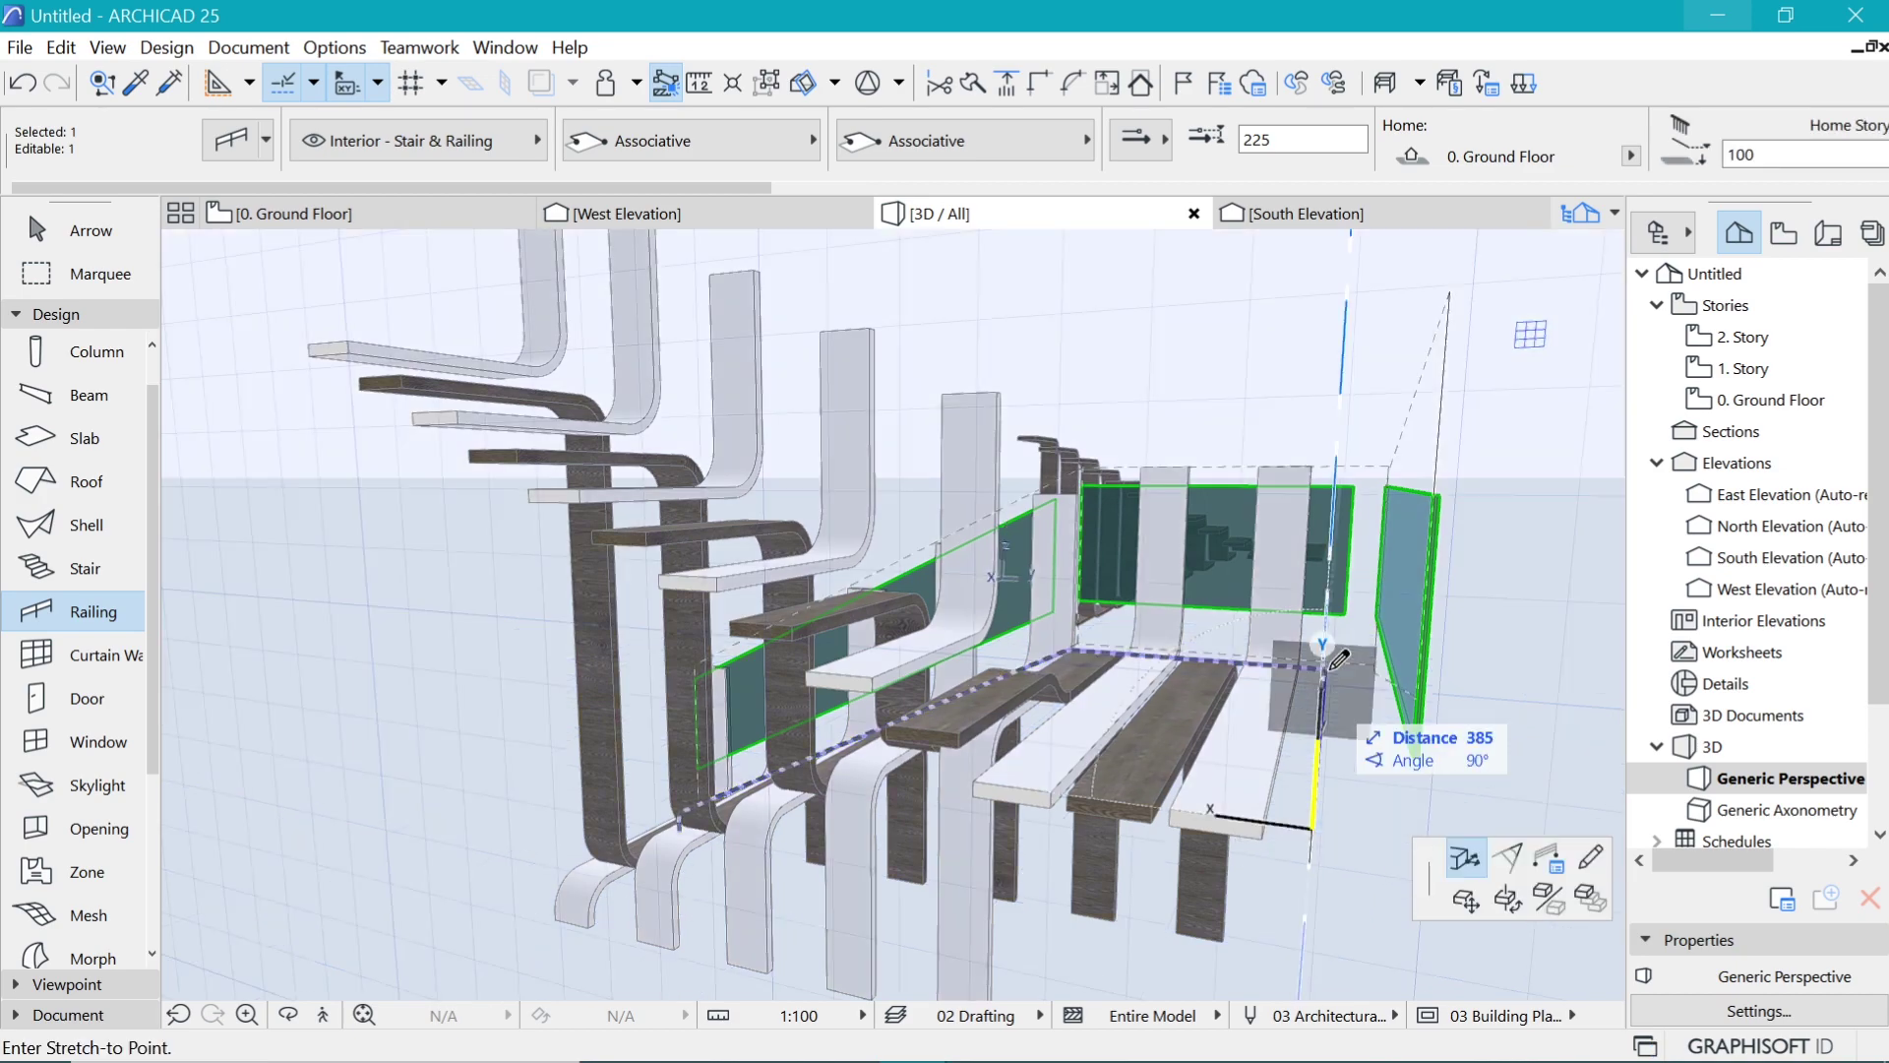
pyautogui.click(1325, 670)
pyautogui.press('Escape')
# Step: Select the glass railing and stretch its lower end node up, removing the short vertical start piece and ending it at the lowest upright
pyautogui.keyDown('shift'); pyautogui.moveTo(747, 689); pyautogui.dragTo(1092, 678, button='middle'); pyautogui.keyUp('shift')
pyautogui.scroll(3, 1092, 679)
pyautogui.keyDown('shift'); pyautogui.click(954, 673); pyautogui.keyUp('shift')
pyautogui.scroll(3, 1003, 873)
pyautogui.click(890, 961)
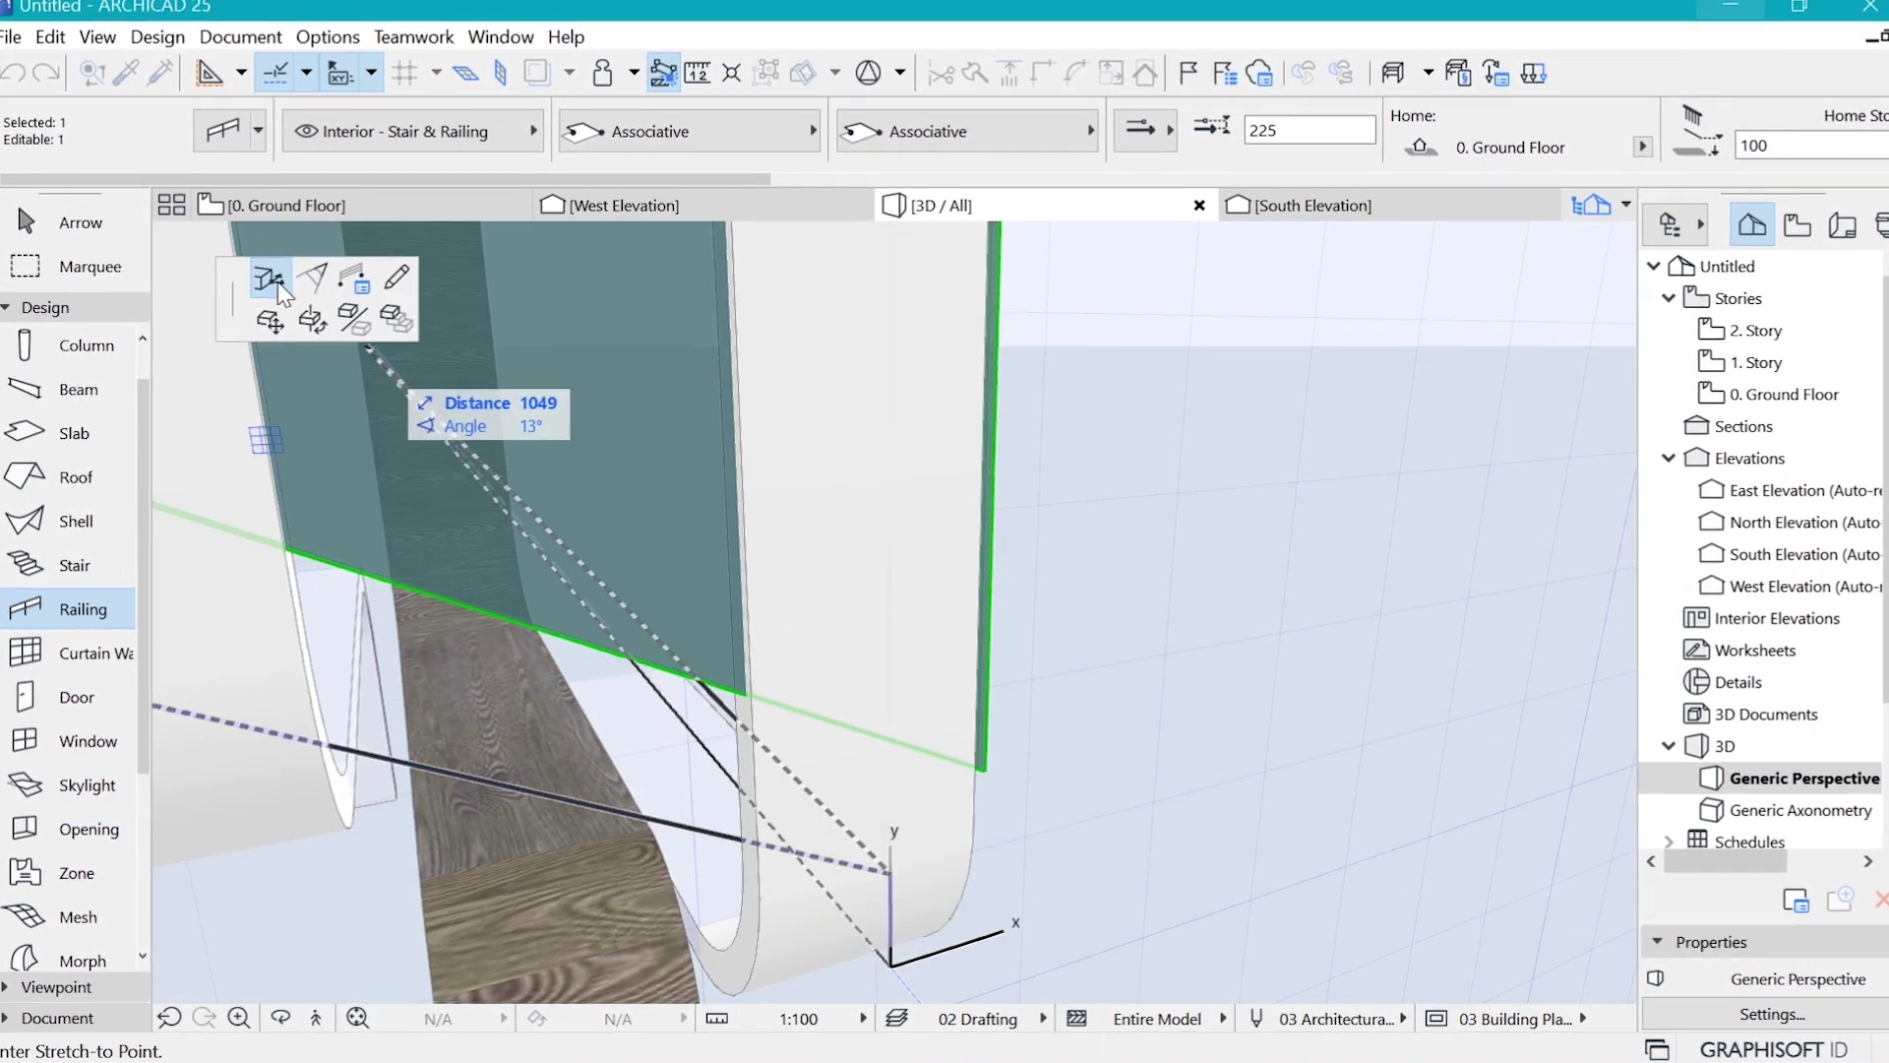
pyautogui.click(897, 868)
pyautogui.keyDown('shift'); pyautogui.moveTo(898, 868); pyautogui.dragTo(1109, 776, button='middle'); pyautogui.keyUp('shift')
pyautogui.scroll(5, 1041, 823)
pyautogui.click(1005, 817)
pyautogui.click(969, 810)
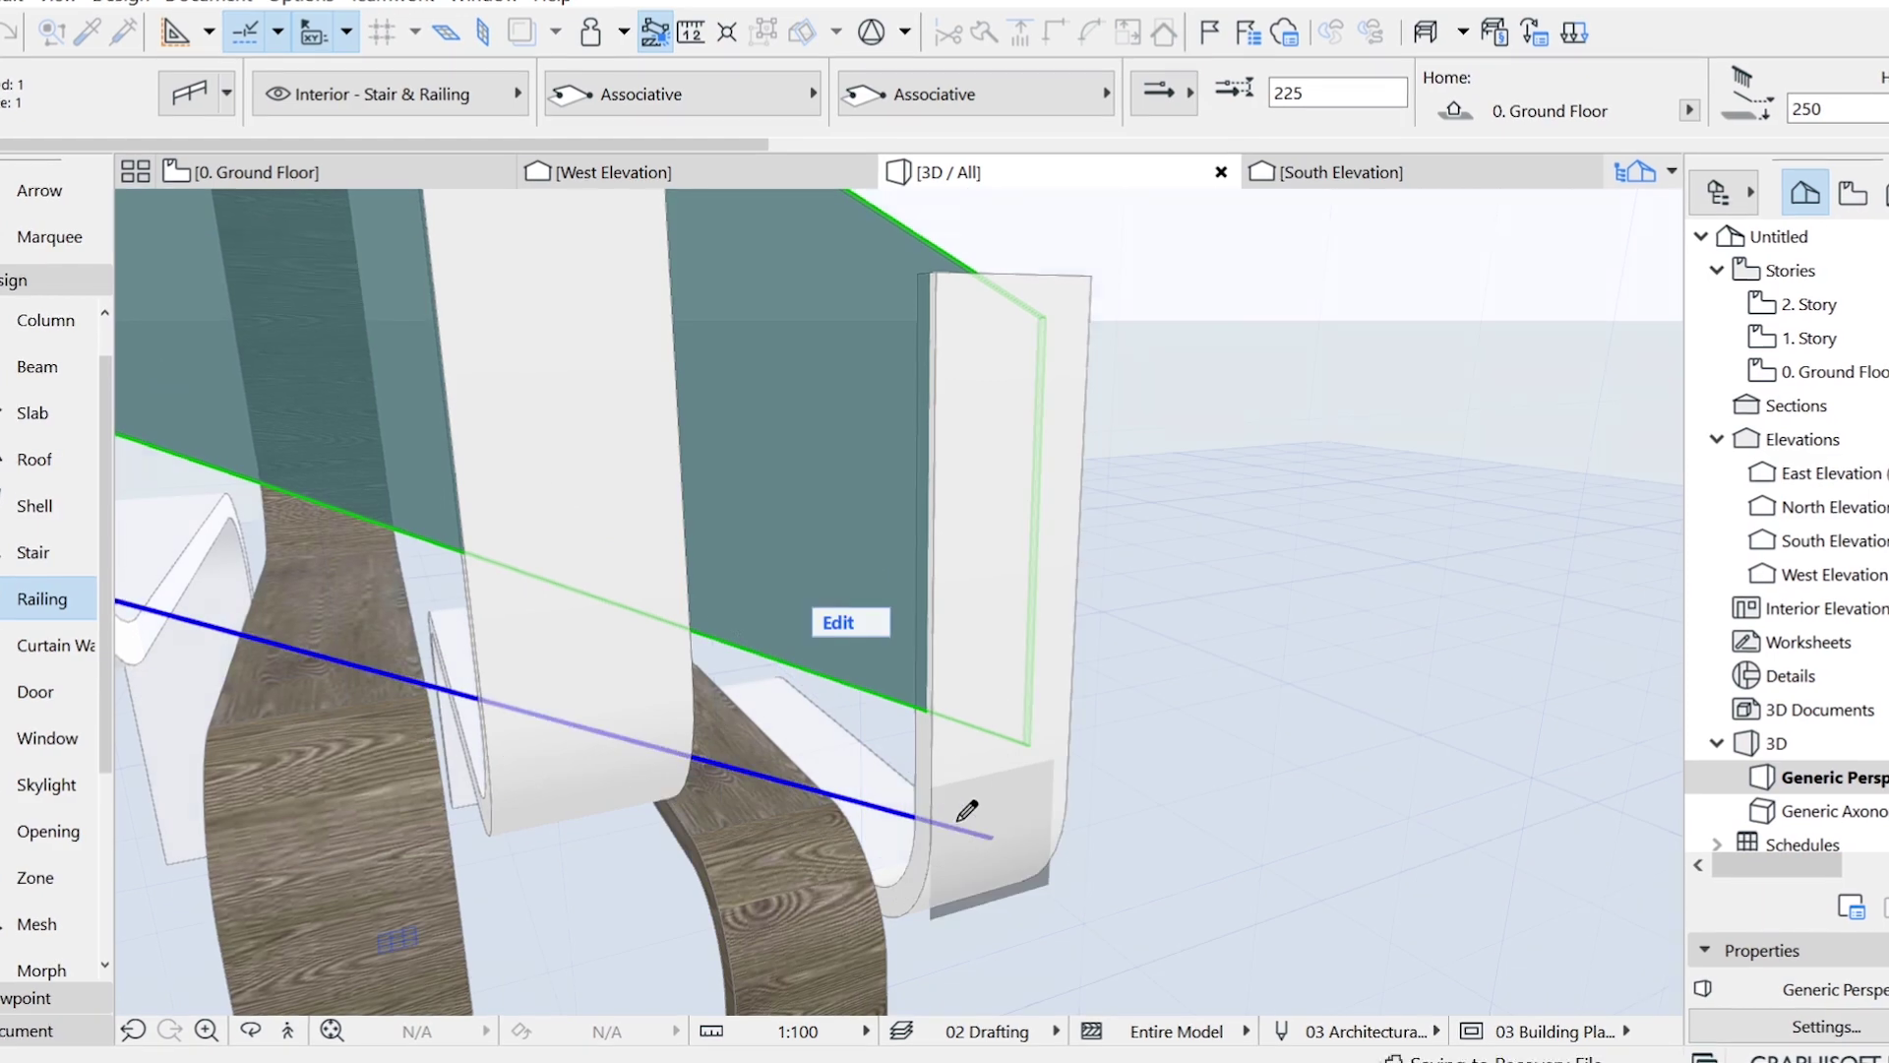
# Step: Try to stretch the railing's landing end node inward past the last upright, and undo the stretch
pyautogui.scroll(-5, 966, 810)
pyautogui.scroll(8, 705, 640)
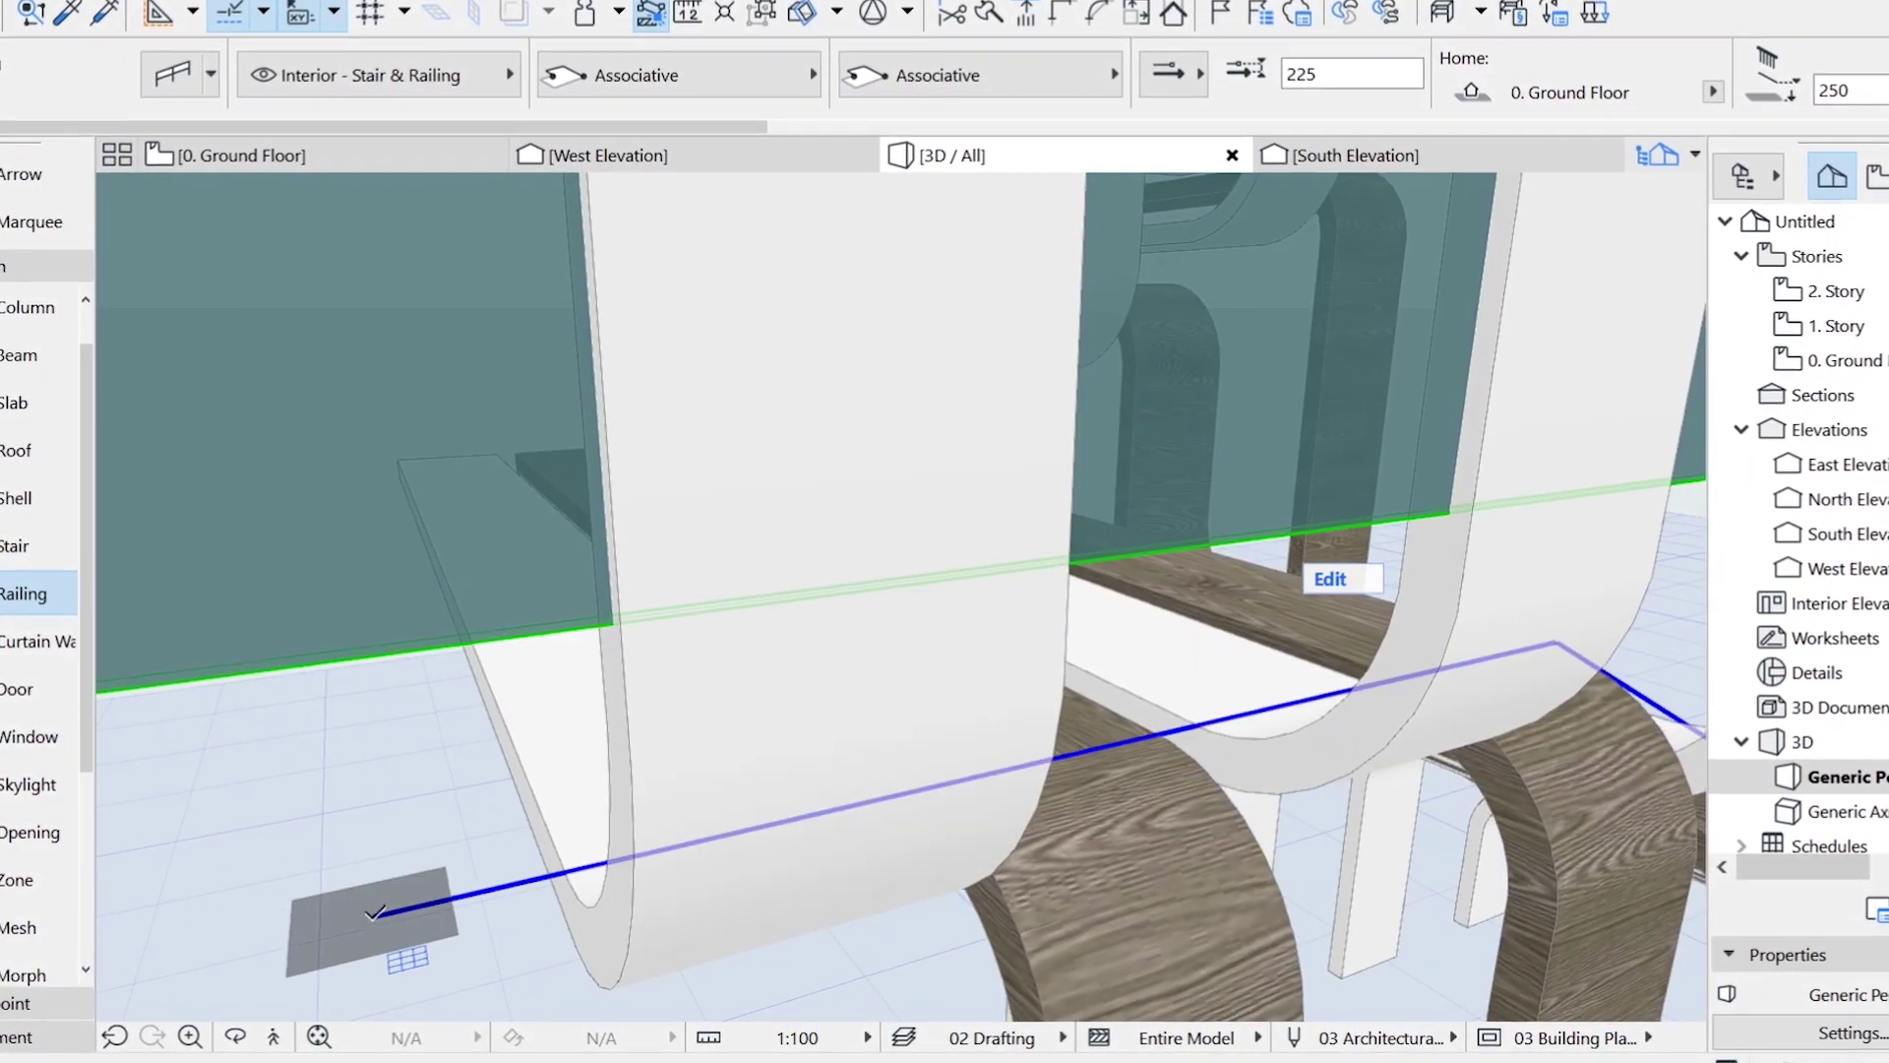
pyautogui.click(375, 916)
pyautogui.click(744, 825)
pyautogui.click(740, 815)
pyautogui.scroll(-3, 740, 815)
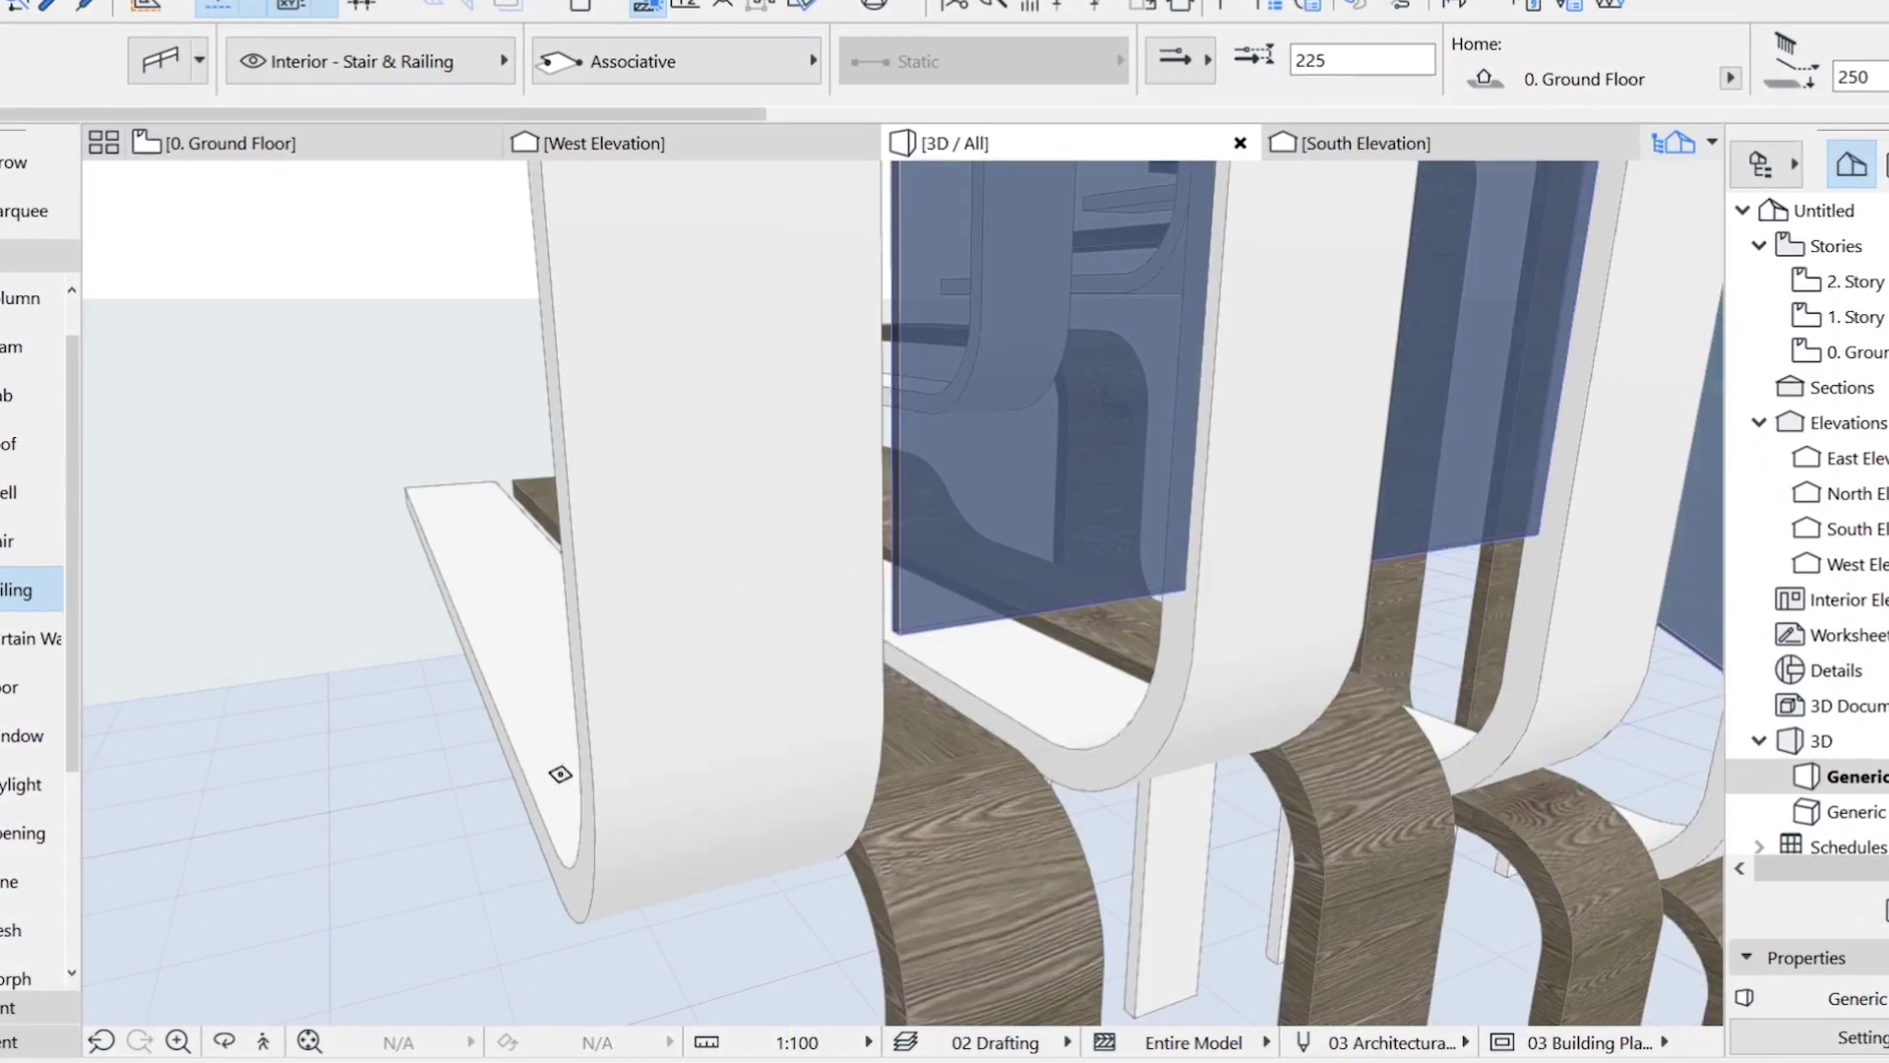
pyautogui.hotkey('ctrl', 'z')
# Step: Stretch the railing's landing end node inward by about 199 mm so it ends at the last landing upright
pyautogui.scroll(3, 759, 784)
pyautogui.click(419, 874)
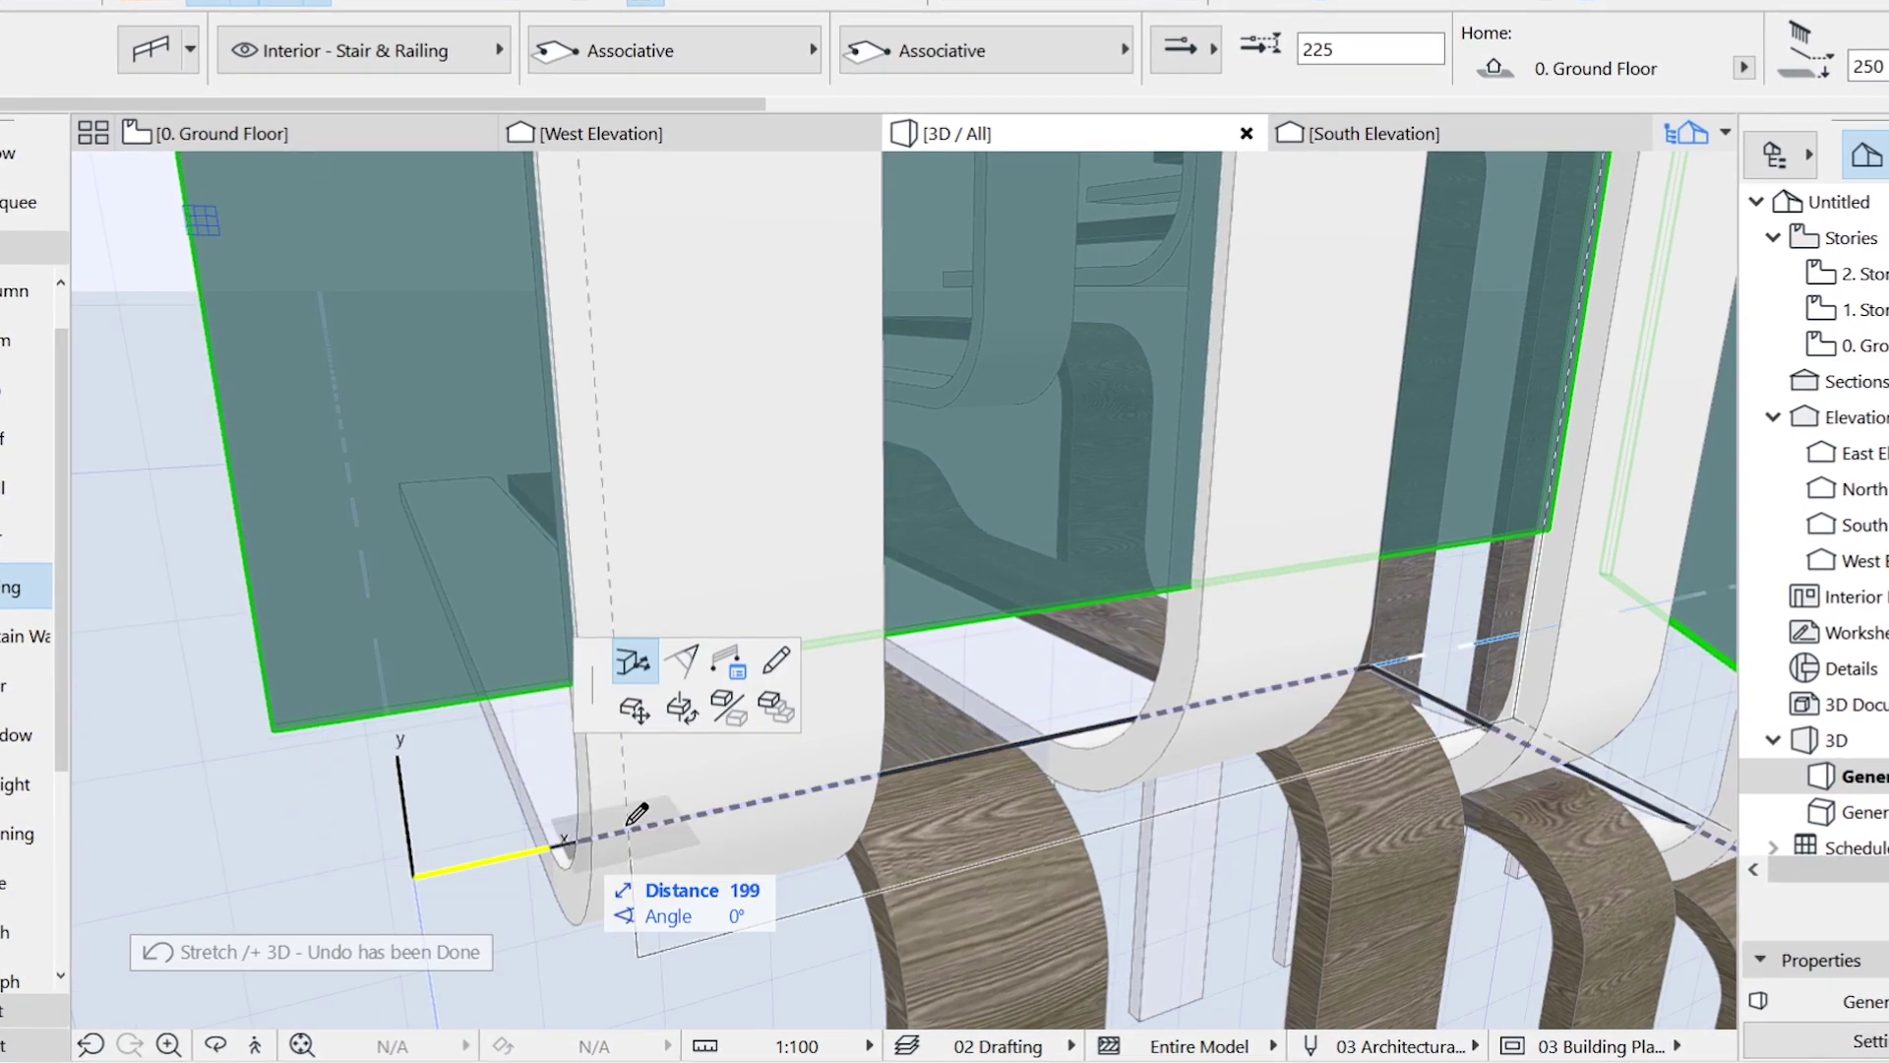
pyautogui.click(630, 827)
pyautogui.press('Escape')
# Step: Set the railing panel's left offset from the inner post to 0 and pull the lower end node into the lowest upright
pyautogui.scroll(-6, 485, 771)
pyautogui.scroll(5, 650, 708)
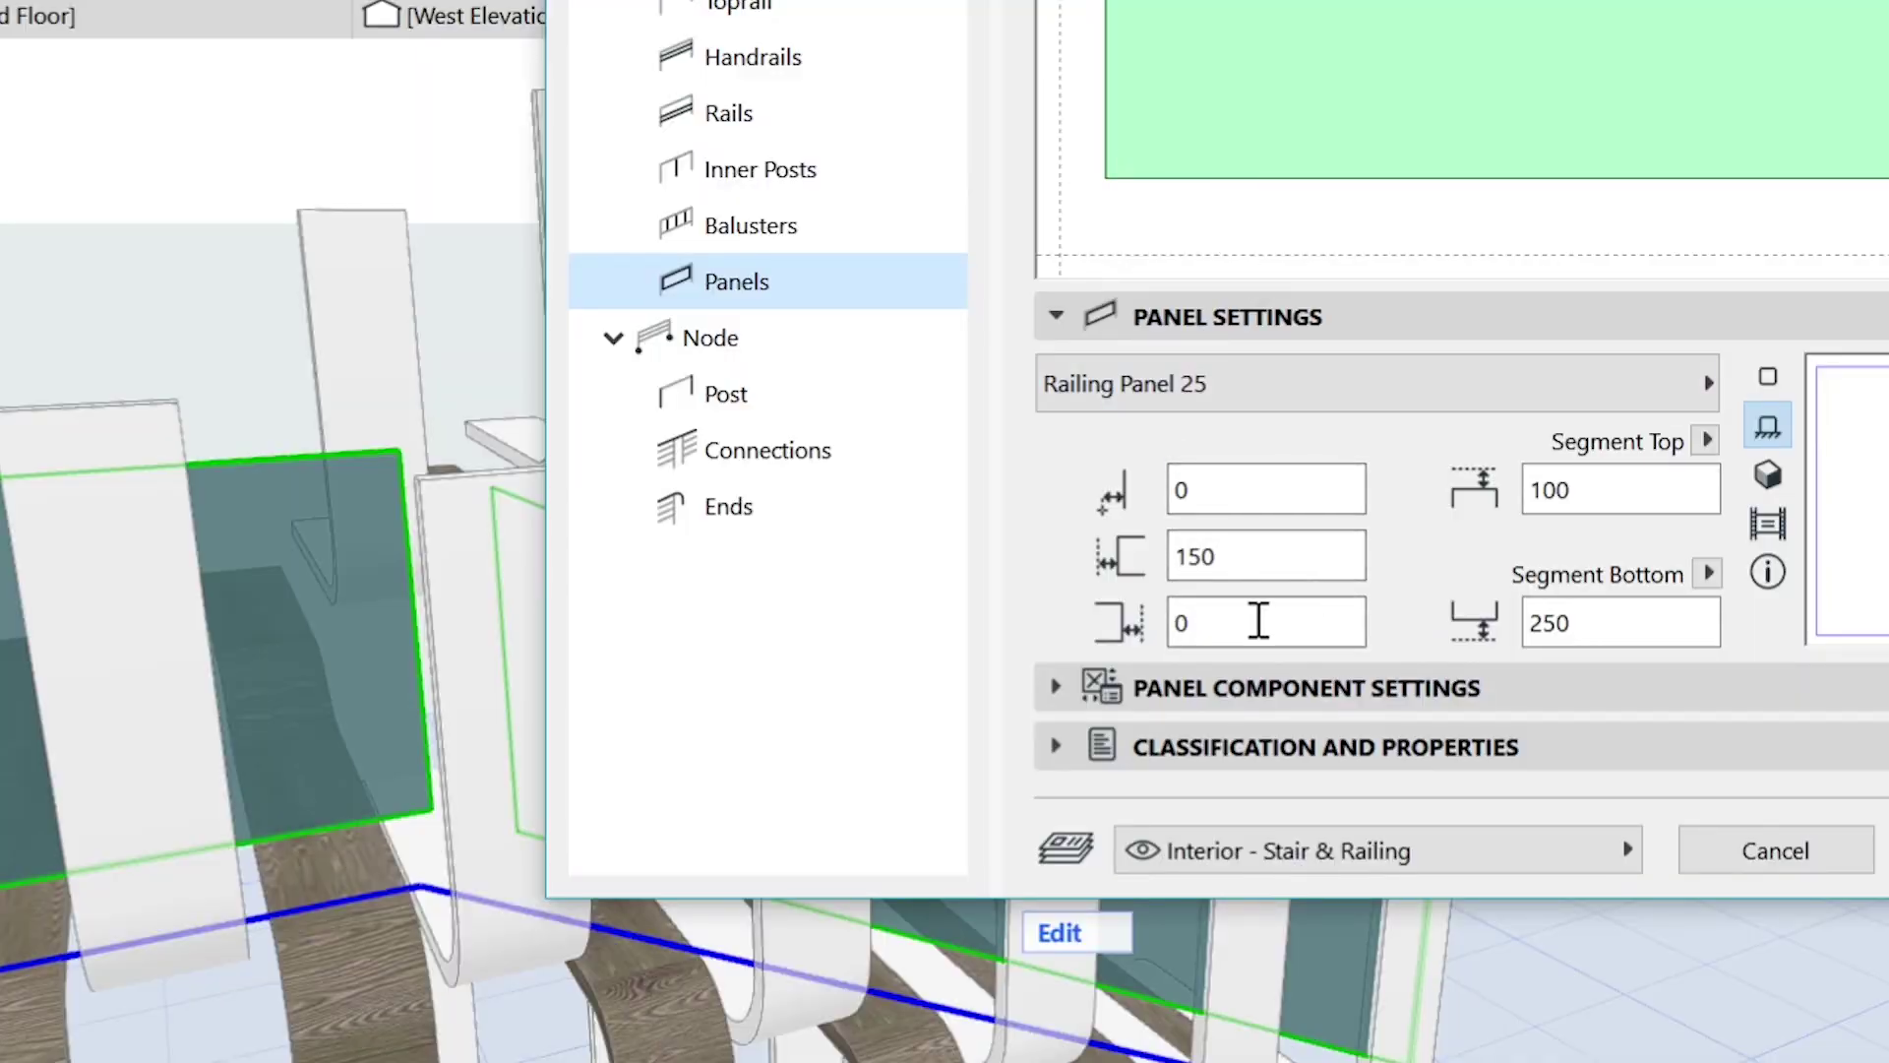
pyautogui.click(1260, 621)
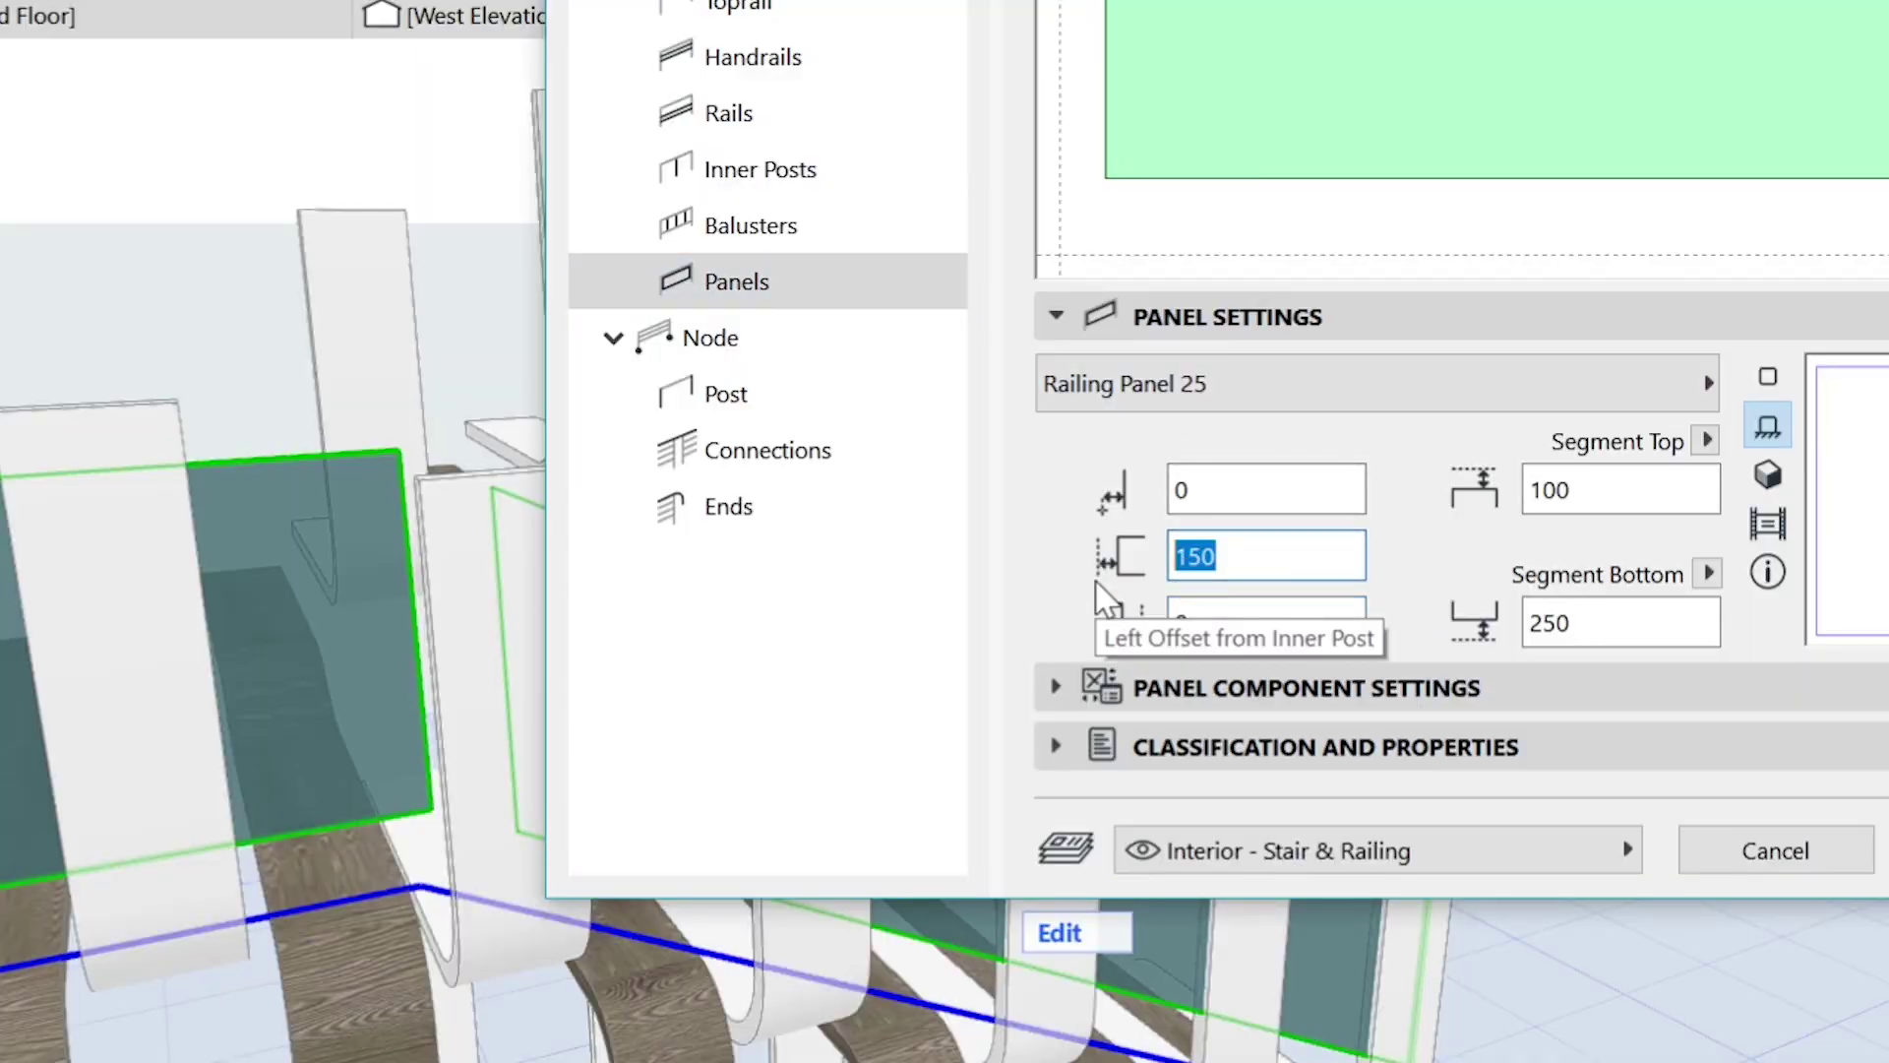
pyautogui.press('Return')
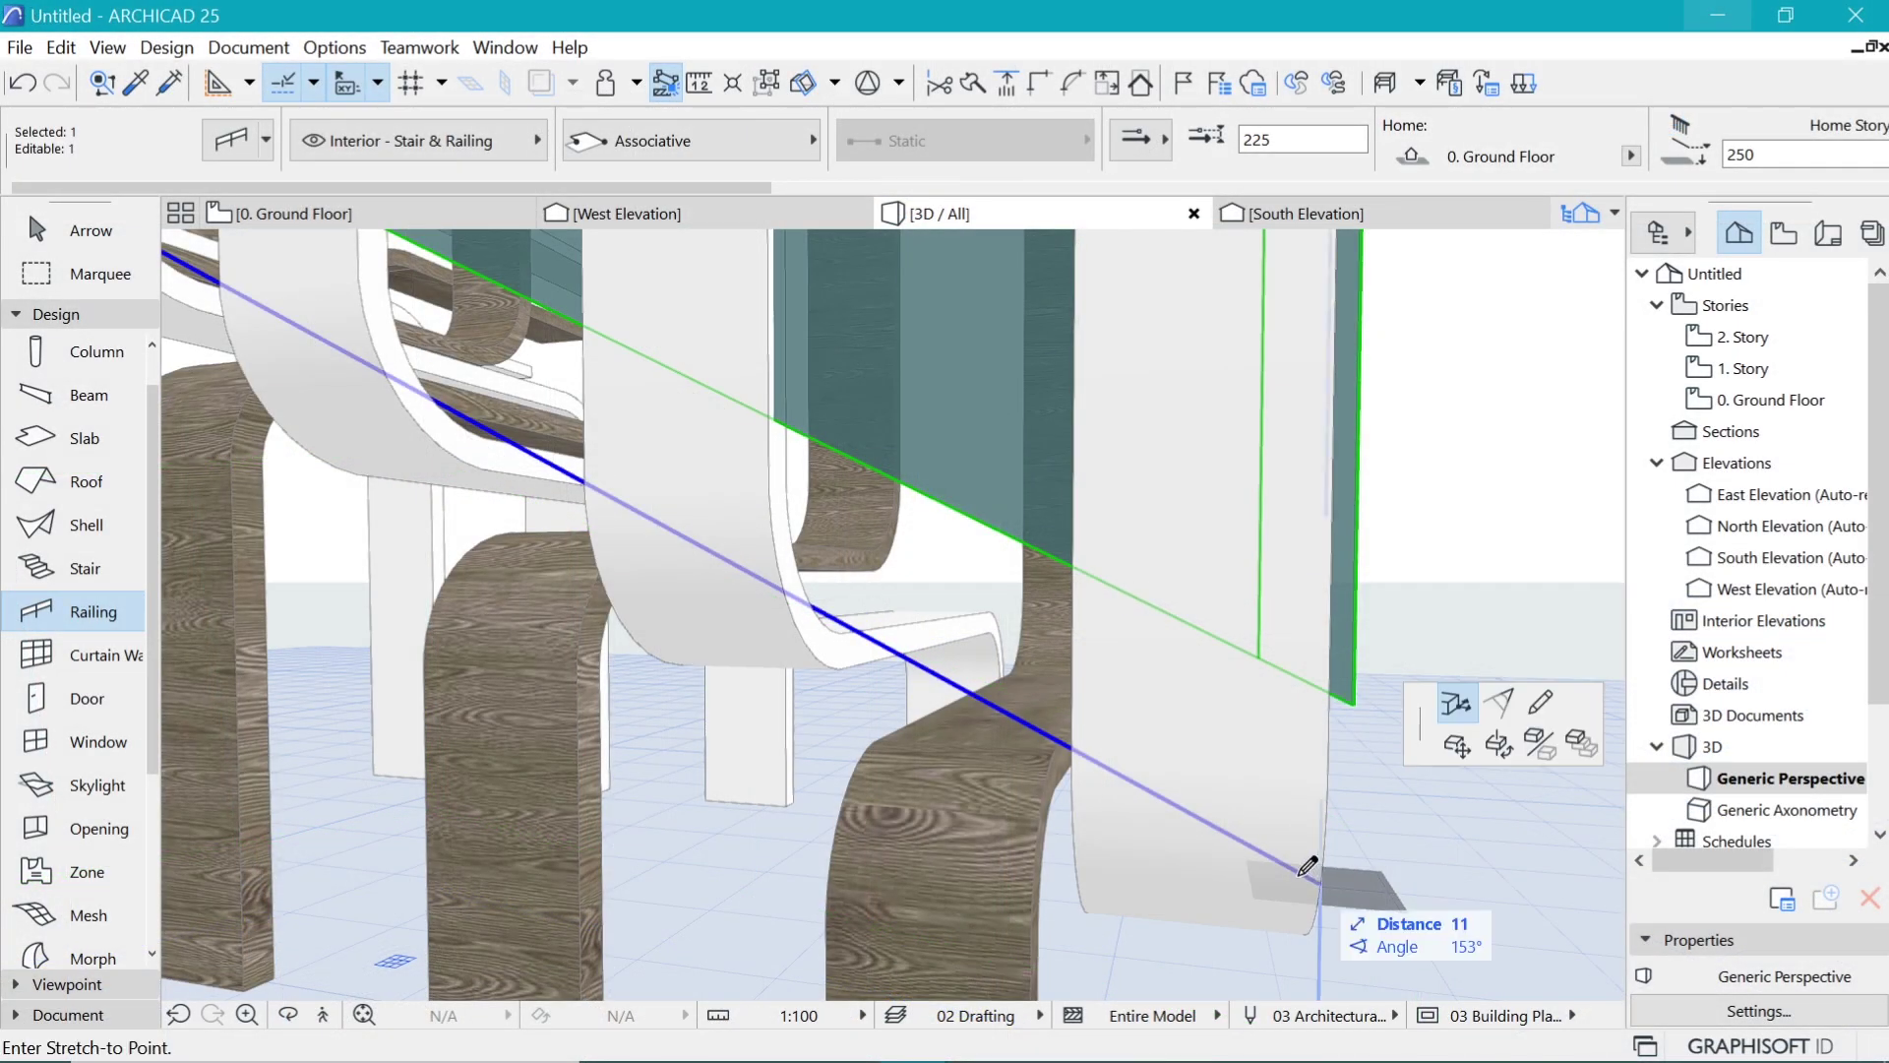
pyautogui.click(1263, 837)
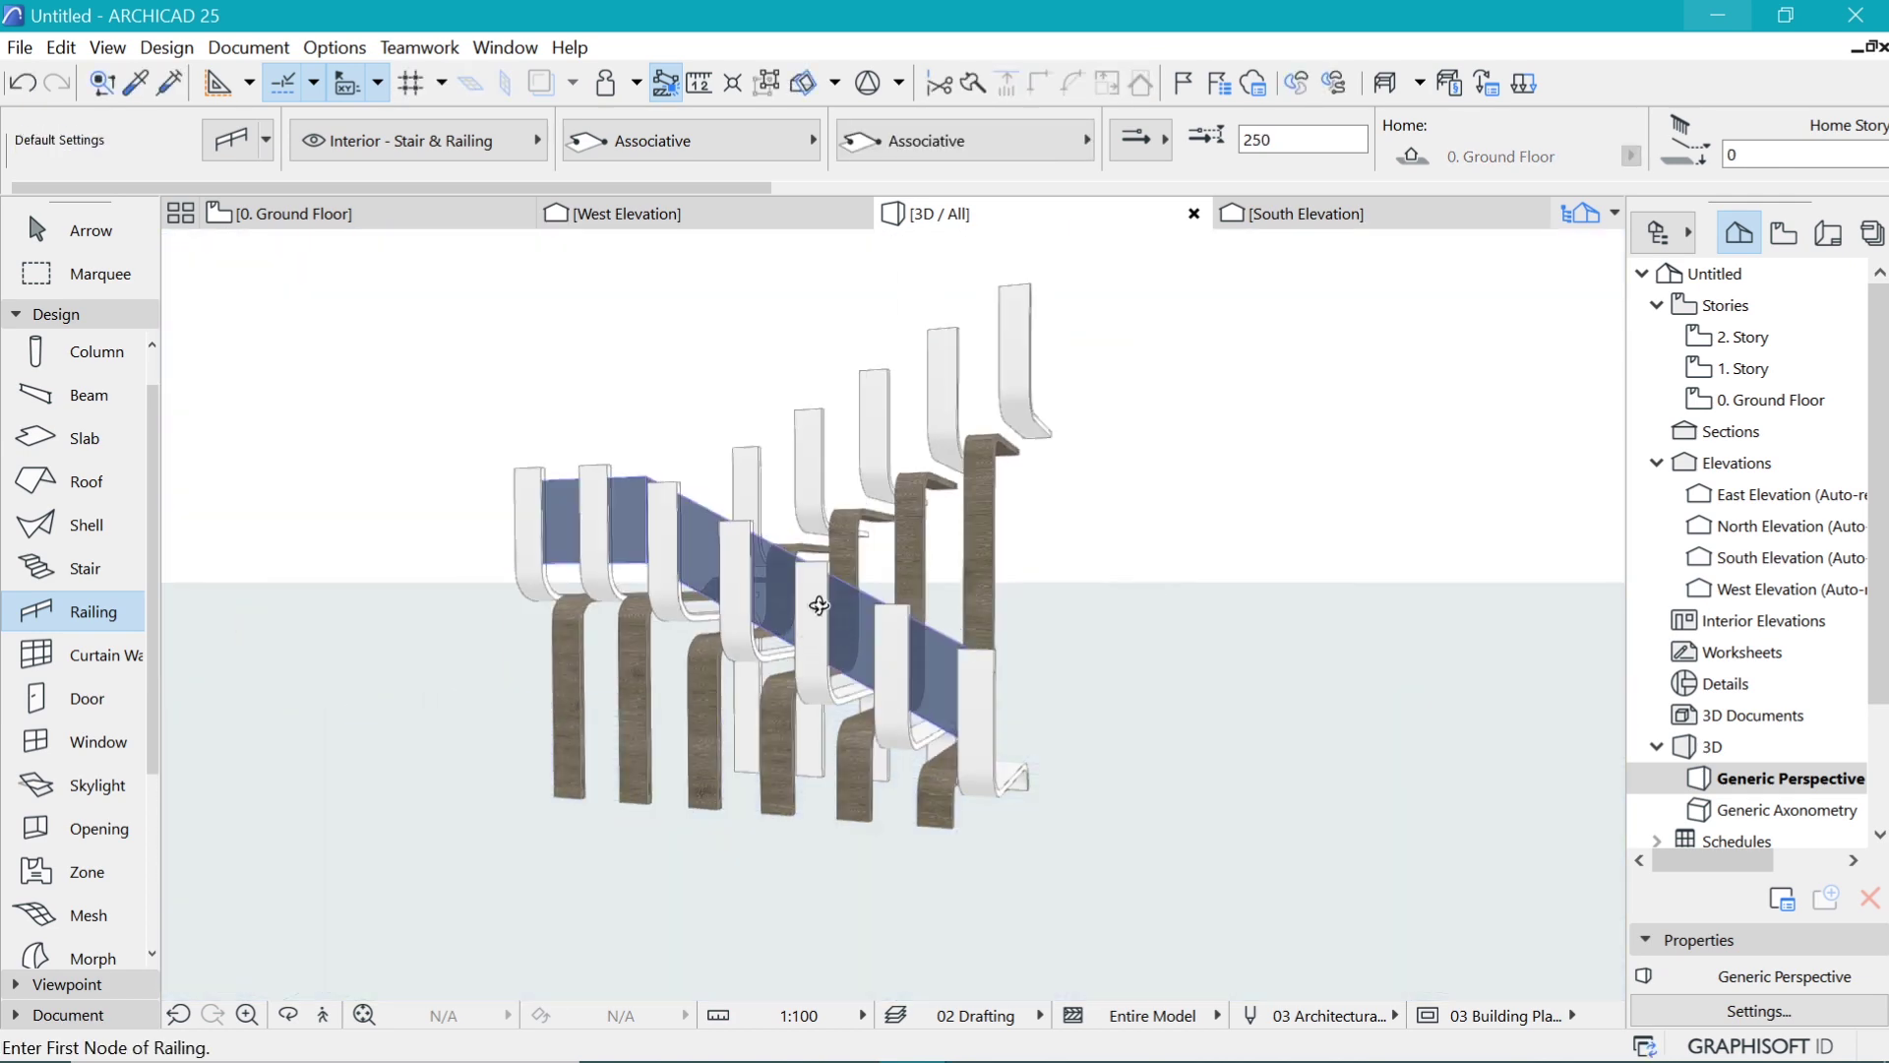
# Step: Select the glass railing and set its panel's segment top offset to 50
pyautogui.keyDown('shift'); pyautogui.moveTo(819, 605); pyautogui.dragTo(633, 527, button='middle'); pyautogui.keyUp('shift')
pyautogui.scroll(5, 889, 469)
pyautogui.keyDown('shift'); pyautogui.moveTo(889, 468); pyautogui.dragTo(892, 614, button='middle'); pyautogui.keyUp('shift')
pyautogui.keyDown('shift'); pyautogui.moveTo(989, 820); pyautogui.dragTo(889, 679, button='middle'); pyautogui.keyUp('shift')
pyautogui.keyDown('shift'); pyautogui.click(889, 680); pyautogui.keyUp('shift')
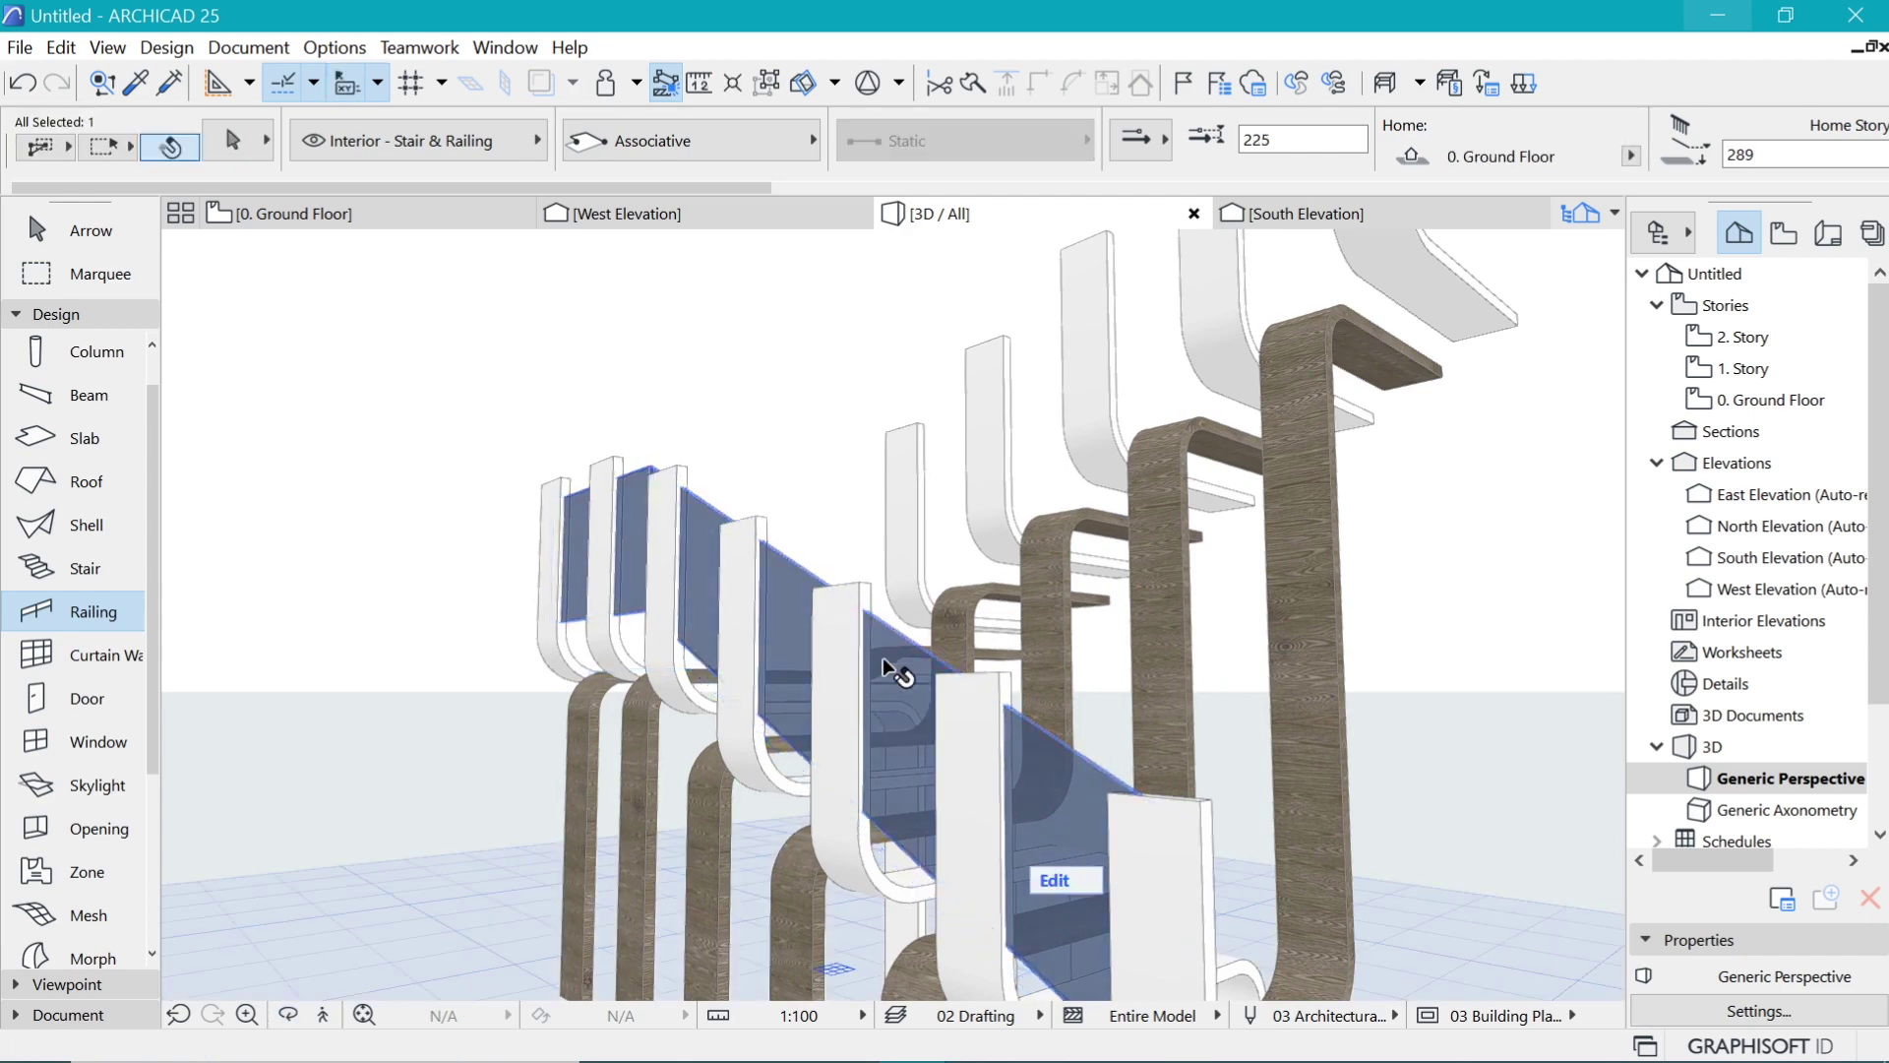
pyautogui.hotkey('ctrl', 't')
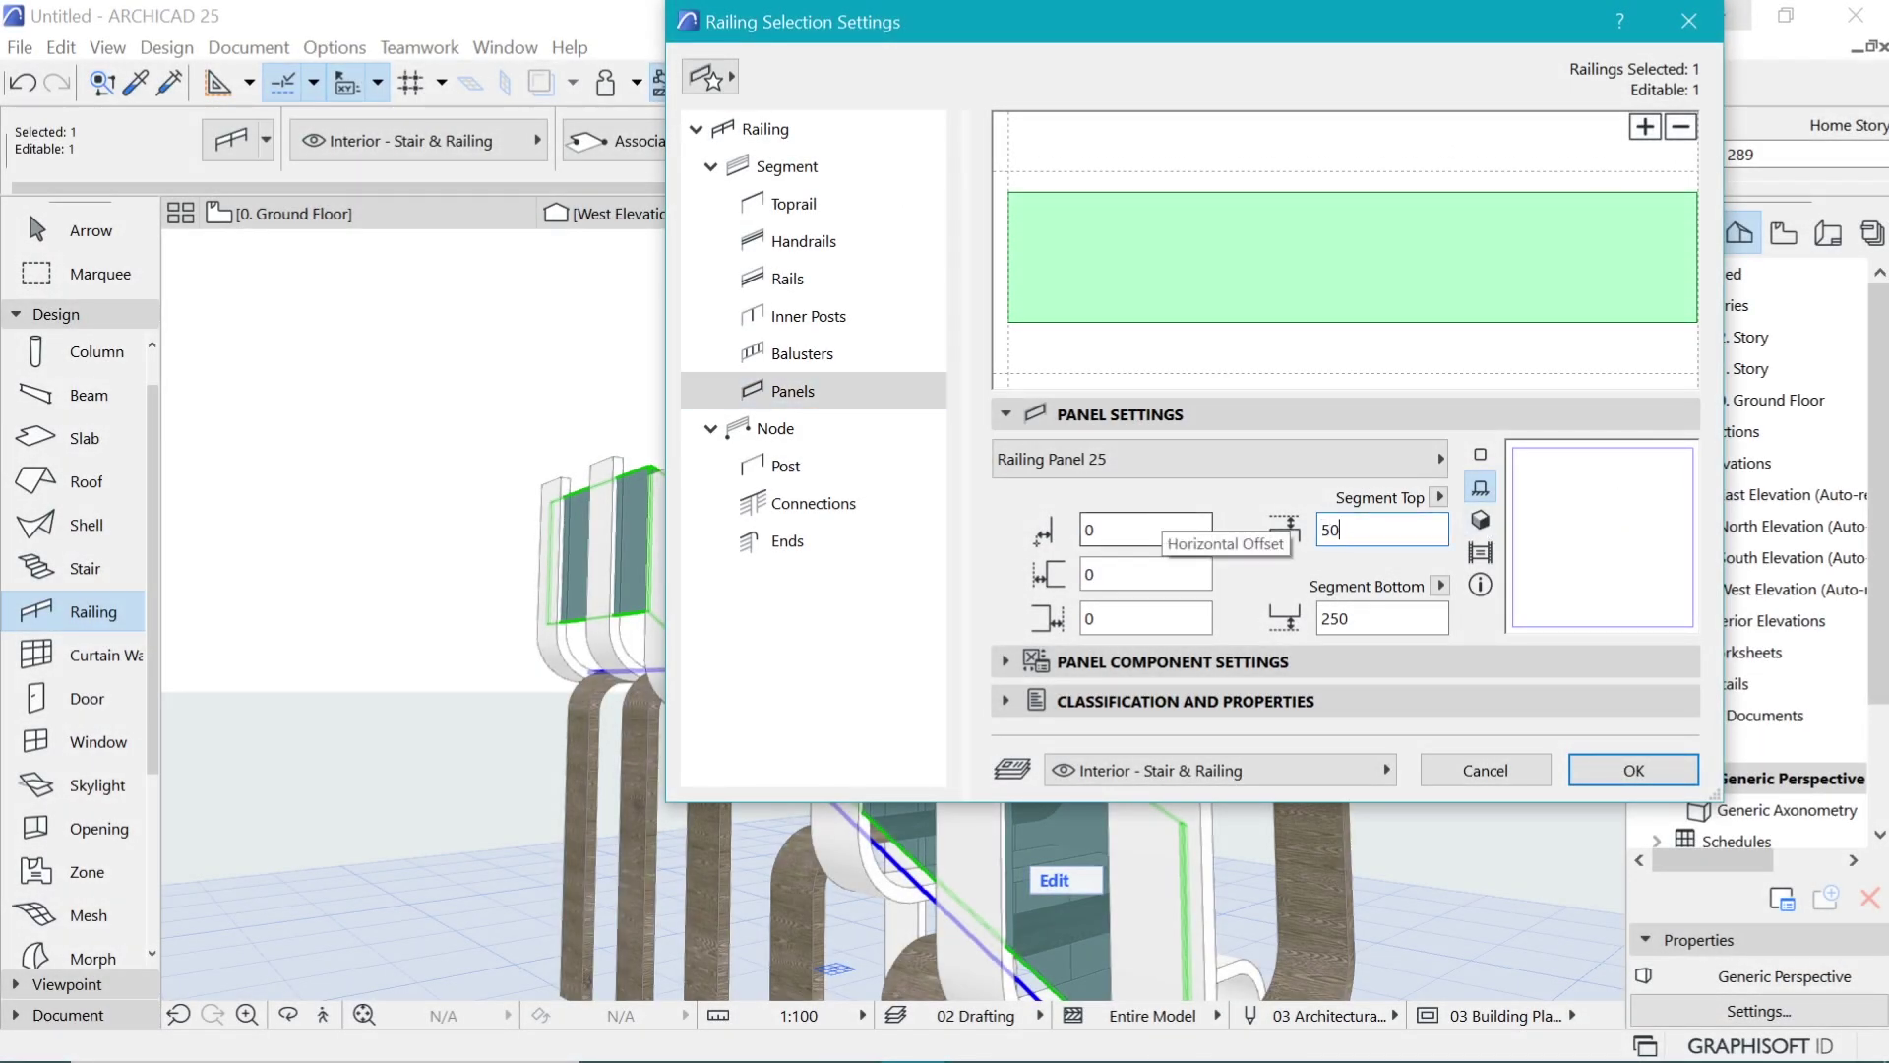
pyautogui.write('50')
pyautogui.press('Return')
pyautogui.press('Escape')
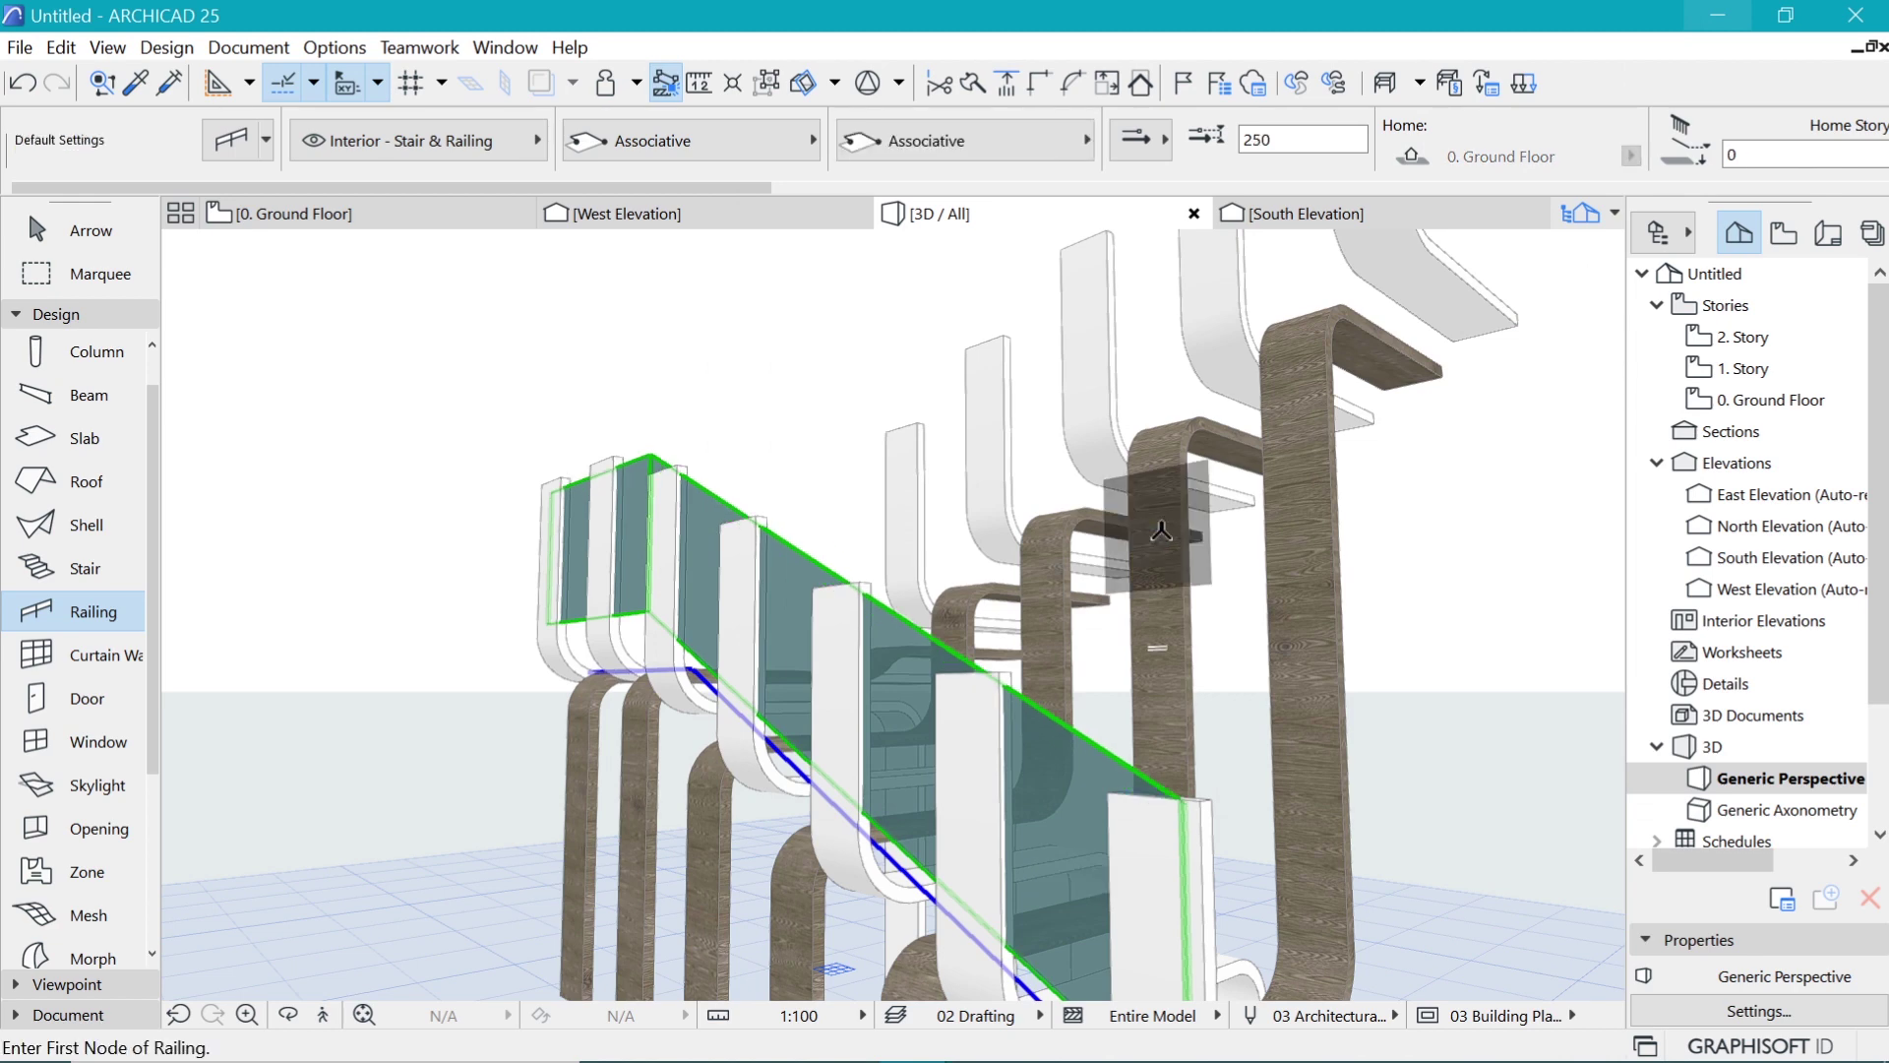
# Step: Switch the railing's reference line location to the opposite side, place a second glass railing along the stair and select it
pyautogui.press('o')
pyautogui.moveTo(1041, 455); pyautogui.dragTo(850, 578)
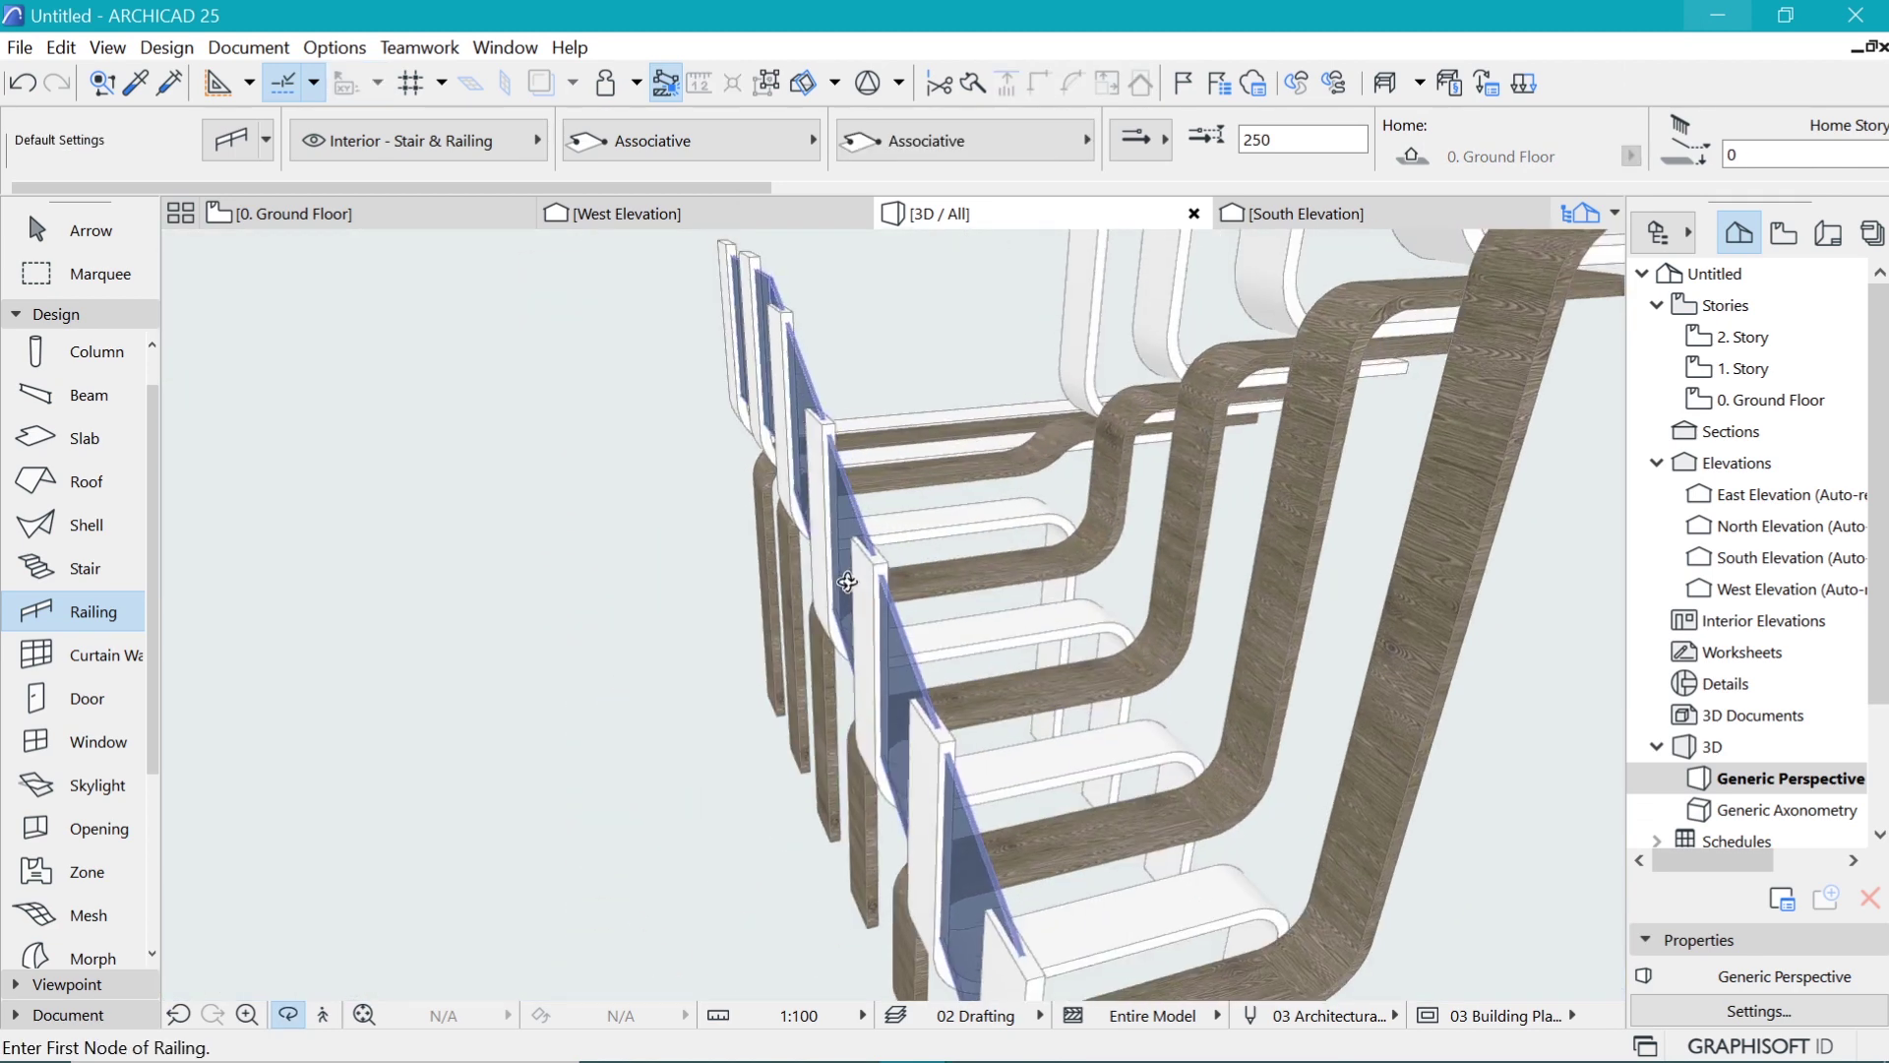
pyautogui.scroll(-4, 756, 608)
pyautogui.moveTo(1042, 586); pyautogui.dragTo(1079, 527)
pyautogui.moveTo(765, 579); pyautogui.dragTo(873, 569)
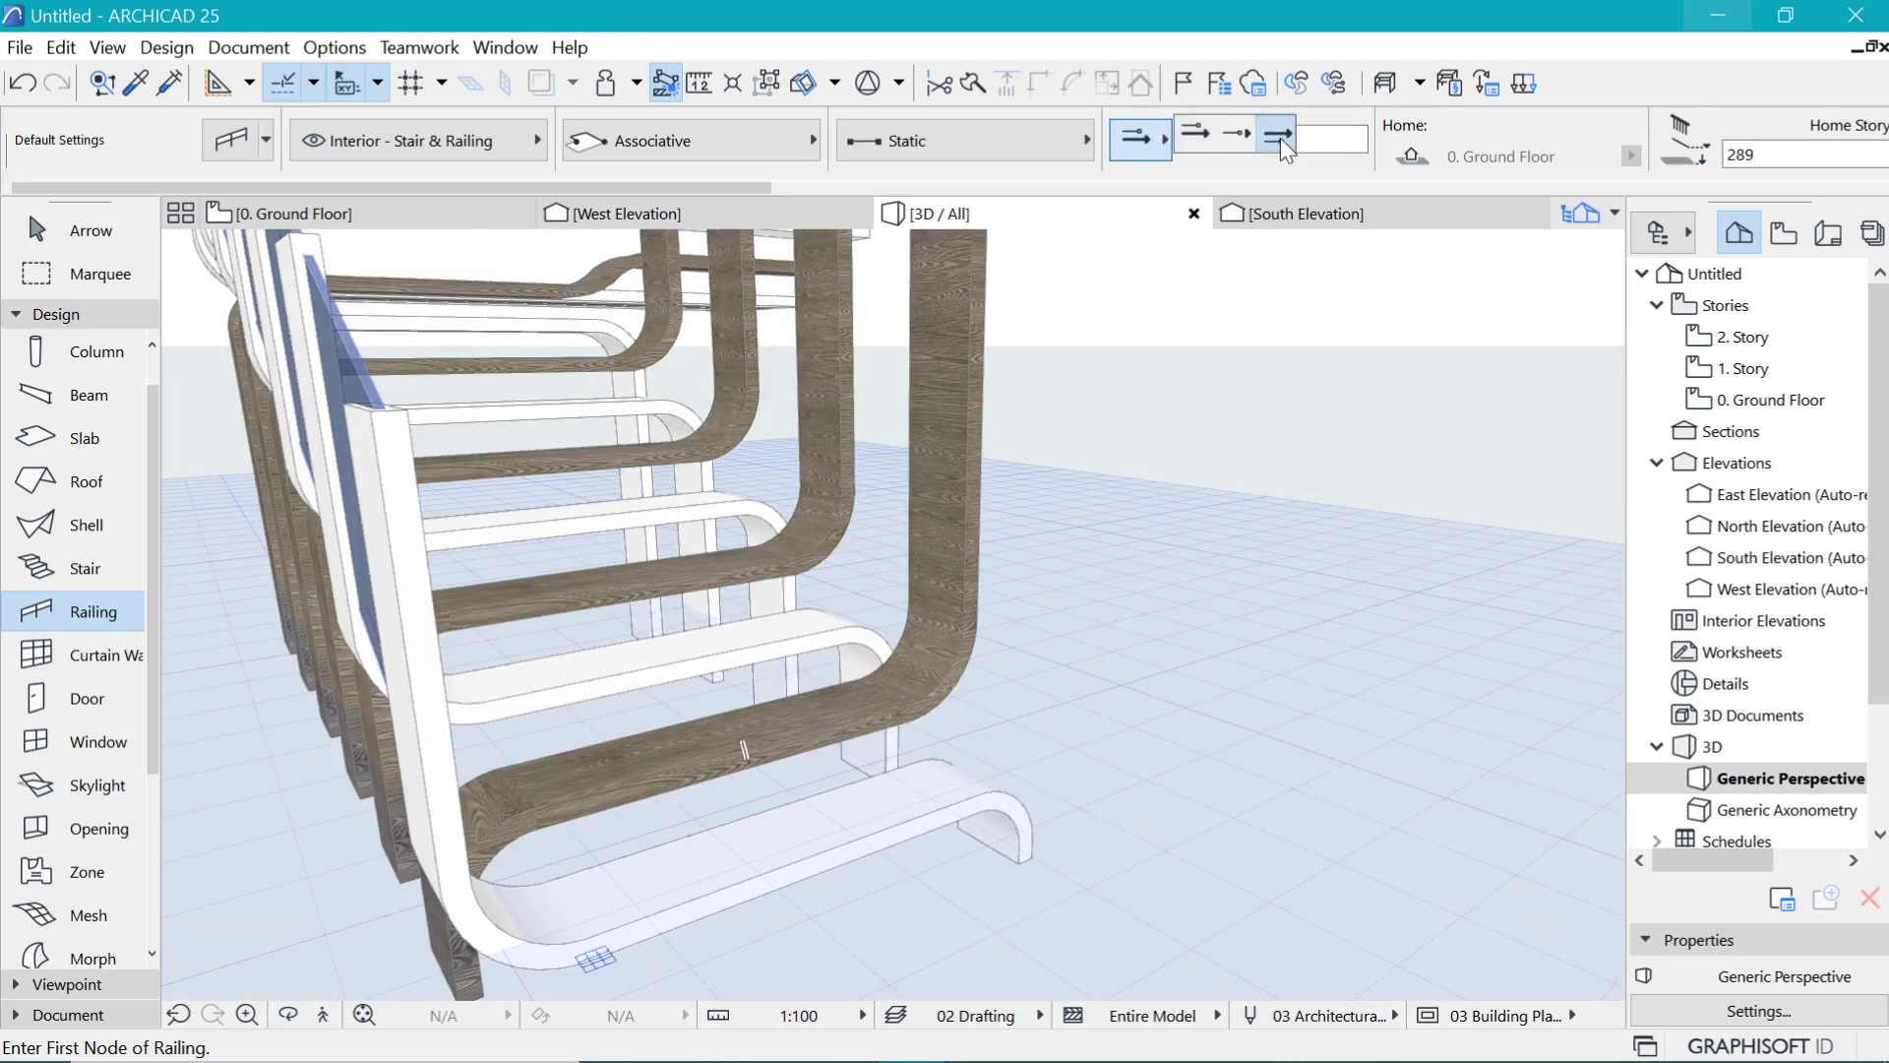
pyautogui.scroll(-4, 917, 770)
pyautogui.keyDown('shift'); pyautogui.click(970, 658); pyautogui.keyUp('shift')
pyautogui.keyDown('shift'); pyautogui.moveTo(970, 658); pyautogui.dragTo(1046, 683, button='middle'); pyautogui.keyUp('shift')
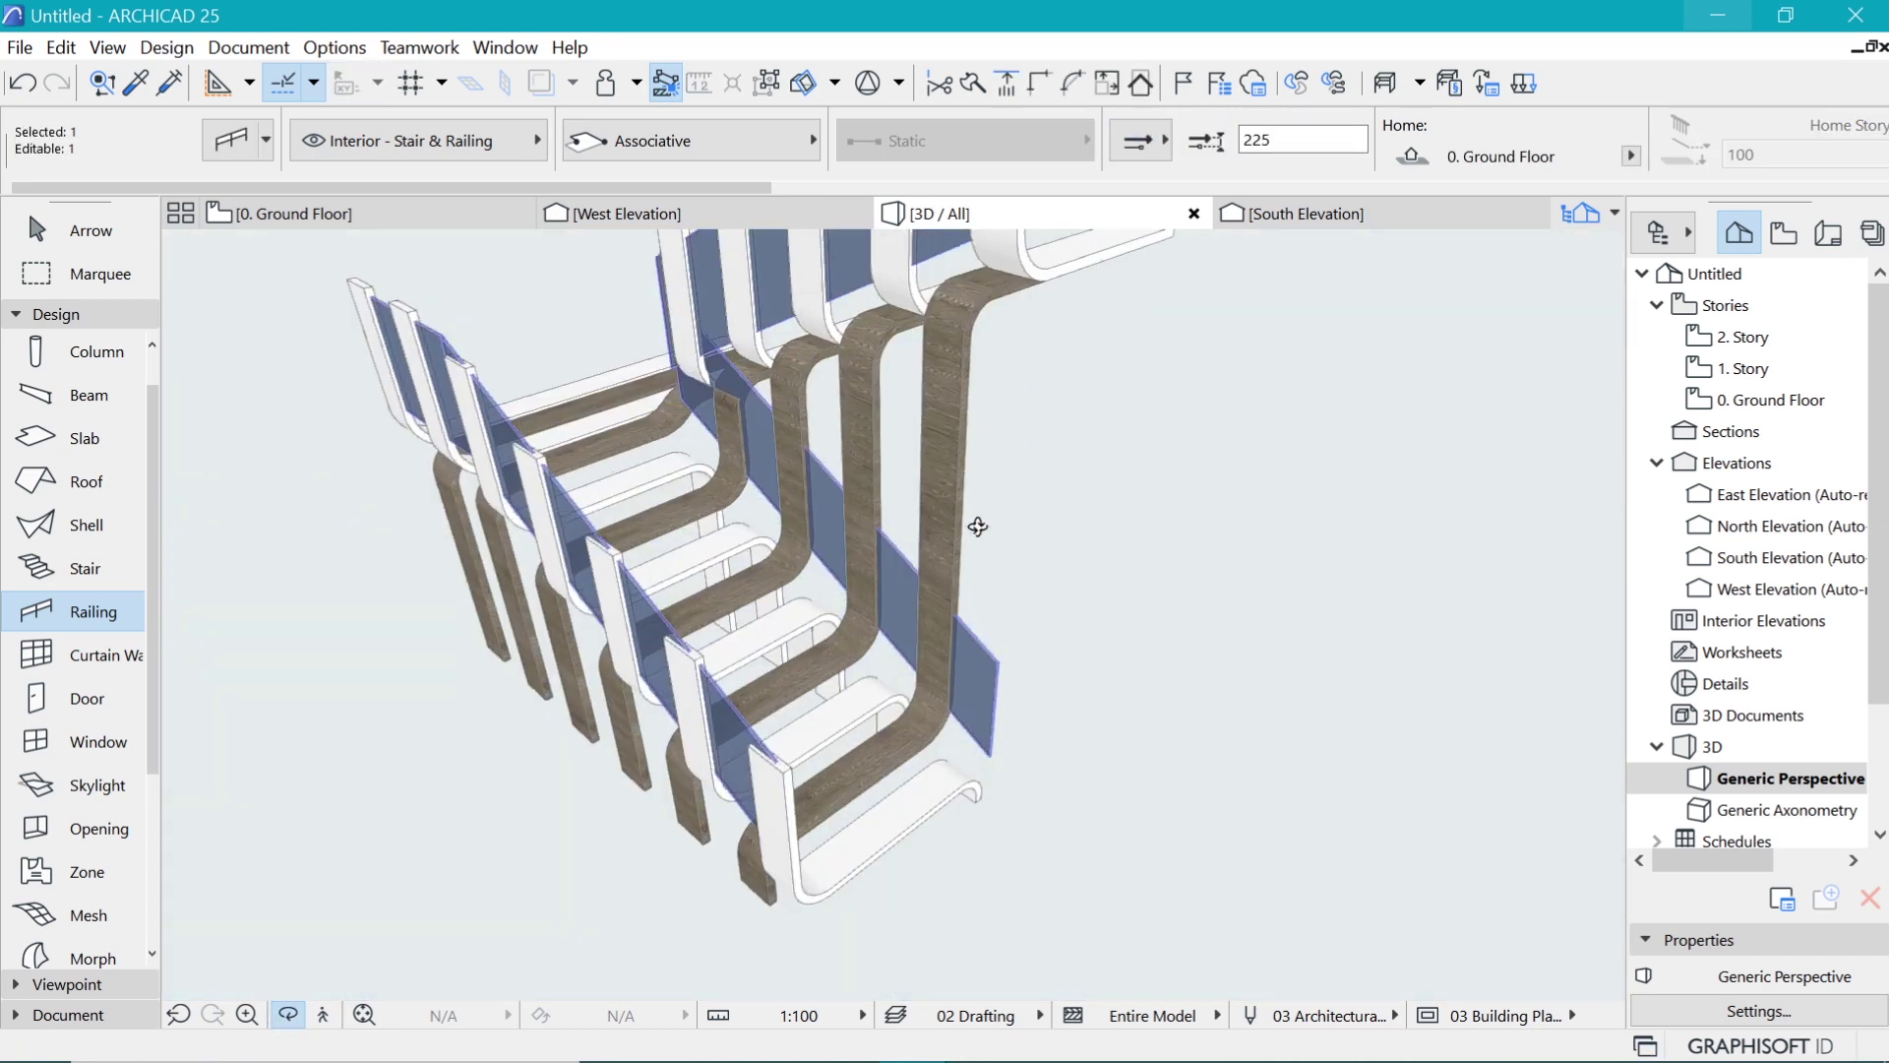
# Step: Stretch the second railing's bottom end node up along the lower flight to the landing
pyautogui.scroll(3, 1046, 683)
pyautogui.click(937, 846)
pyautogui.click(498, 303)
pyautogui.scroll(-4, 629, 501)
pyautogui.keyDown('shift'); pyautogui.moveTo(640, 506); pyautogui.dragTo(727, 627, button='middle'); pyautogui.keyUp('shift')
pyautogui.scroll(-2, 757, 686)
# Step: Stretch the second railing's start node off the short landing segment and up to the start of the upper flight
pyautogui.click(758, 686)
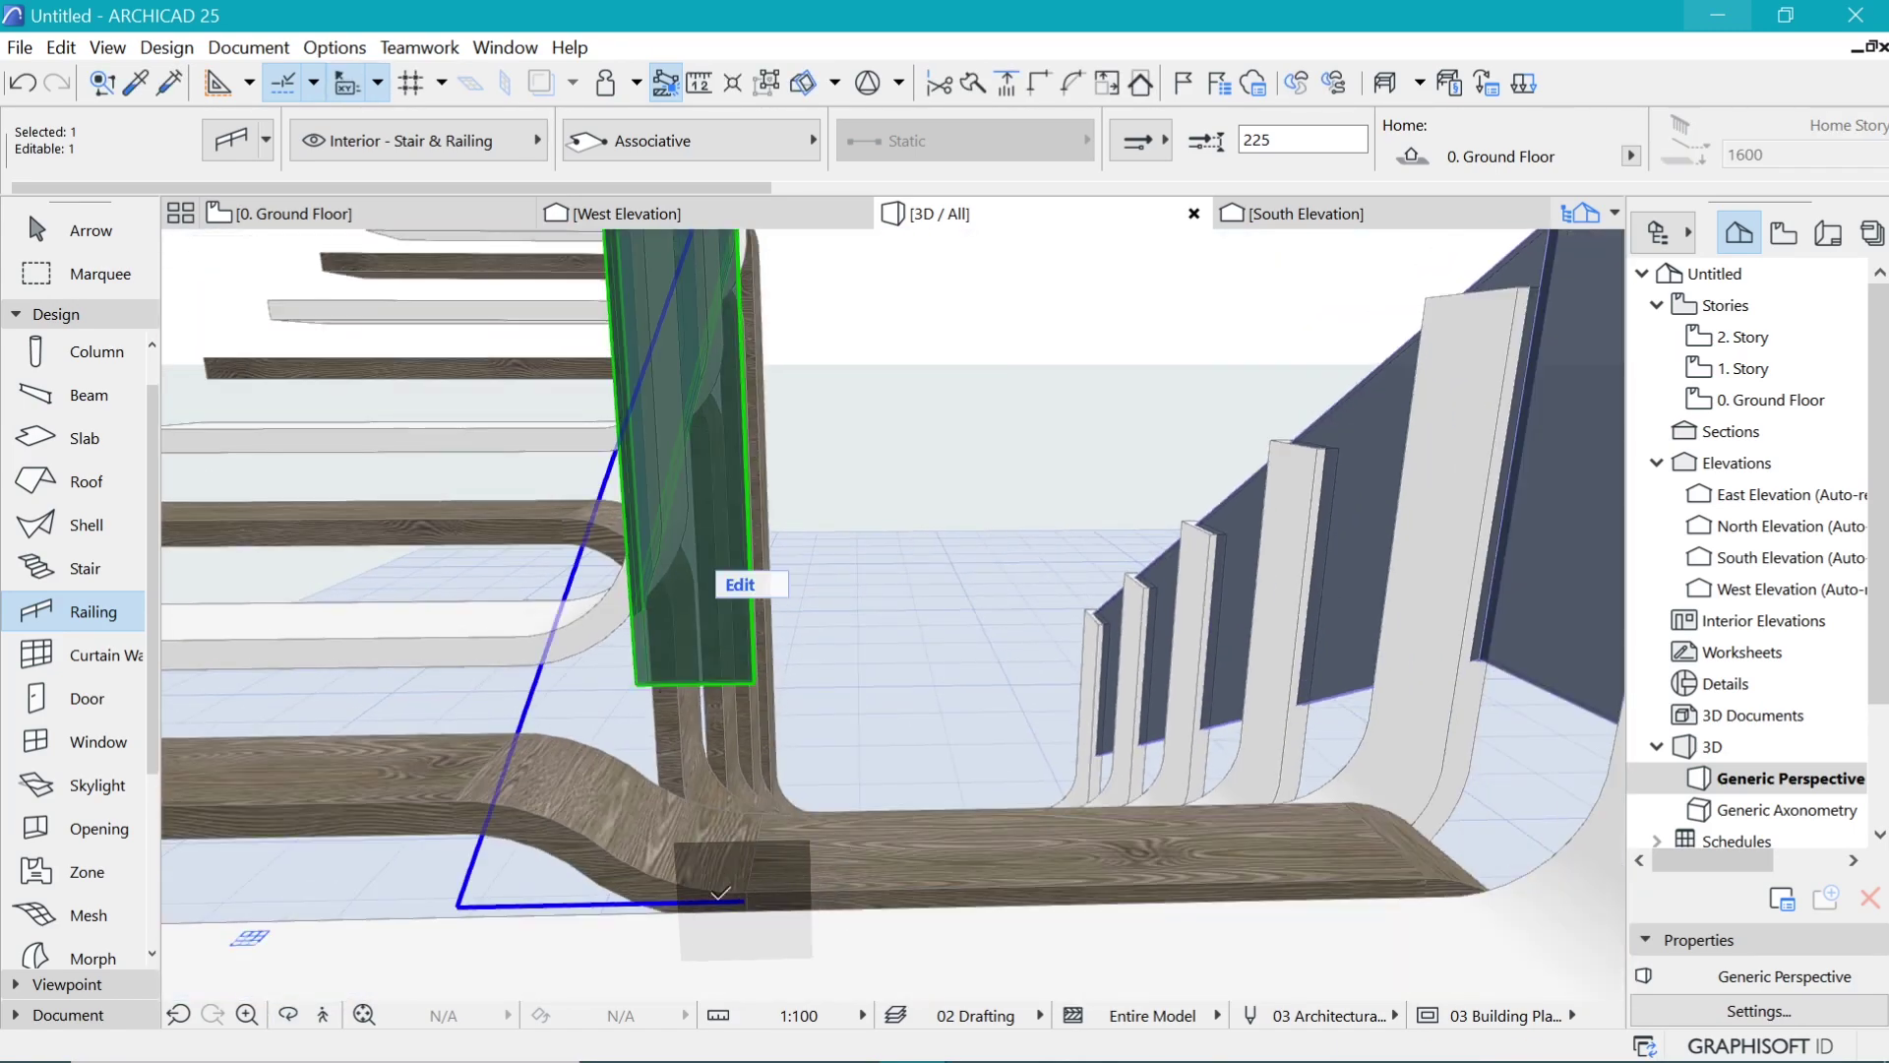
pyautogui.scroll(3, 459, 904)
pyautogui.click(484, 957)
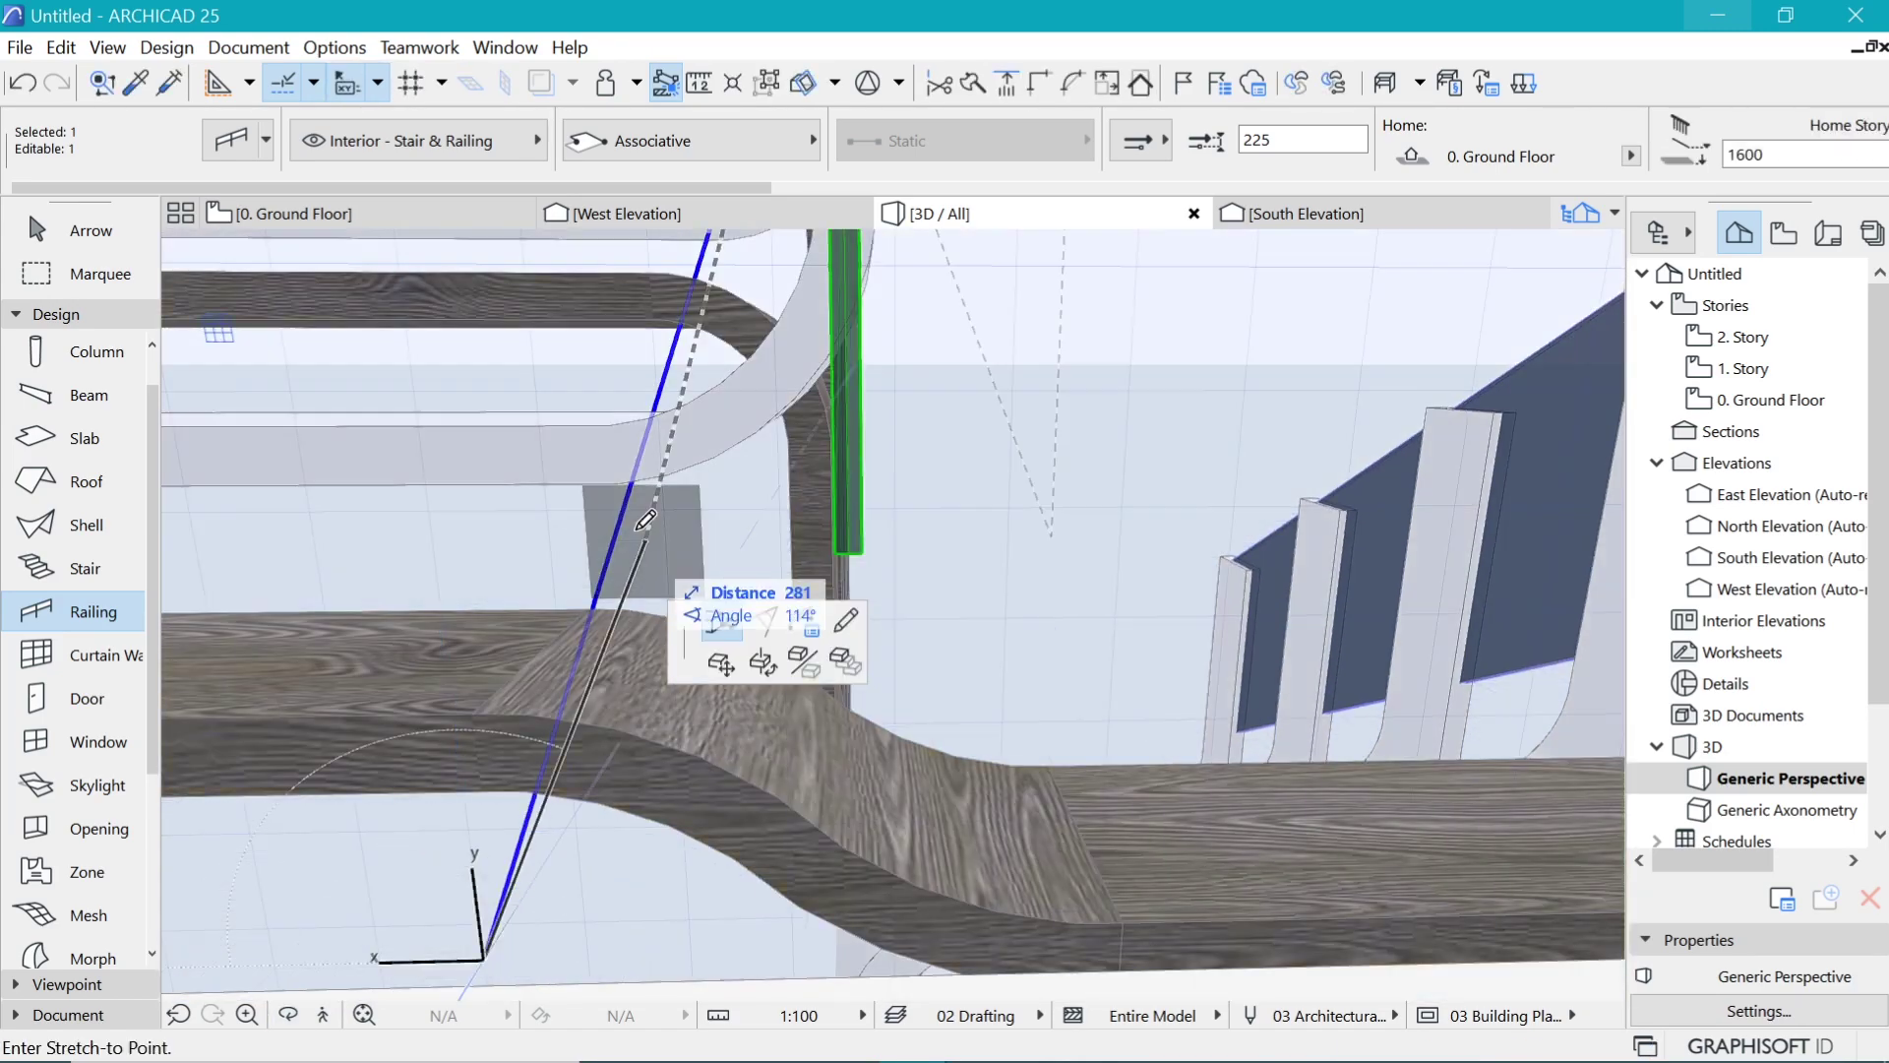
pyautogui.click(641, 445)
pyautogui.scroll(-5, 635, 578)
# Step: Pull the second railing's upper end node back into the topmost white upright
pyautogui.keyDown('shift'); pyautogui.moveTo(900, 375); pyautogui.dragTo(1050, 666, button='middle'); pyautogui.keyUp('shift')
pyautogui.scroll(5, 802, 433)
pyautogui.click(920, 716)
pyautogui.click(784, 744)
pyautogui.press('Escape')
pyautogui.scroll(-5, 847, 657)
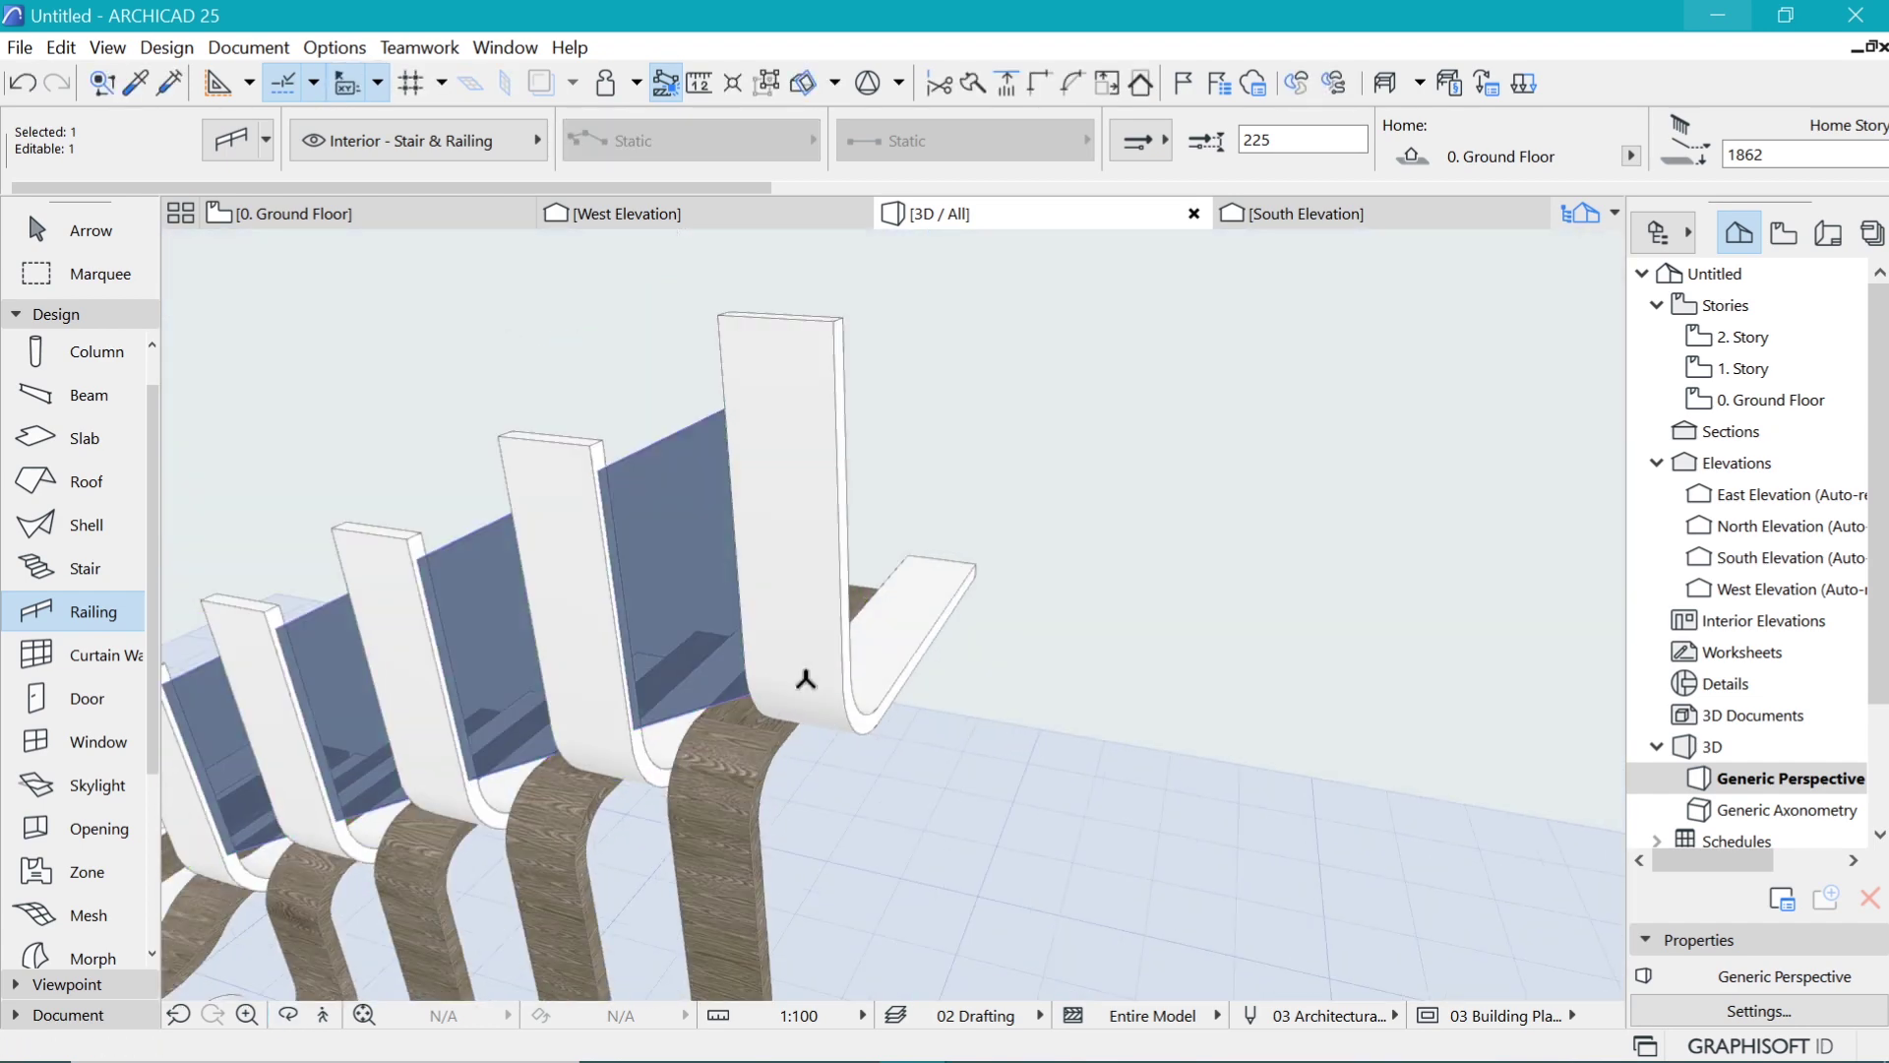
pyautogui.keyDown('shift'); pyautogui.moveTo(925, 551); pyautogui.dragTo(1278, 797, button='middle'); pyautogui.keyUp('shift')
pyautogui.scroll(4, 1155, 789)
pyautogui.keyDown('shift'); pyautogui.moveTo(1133, 802); pyautogui.dragTo(1068, 604, button='middle'); pyautogui.keyUp('shift')
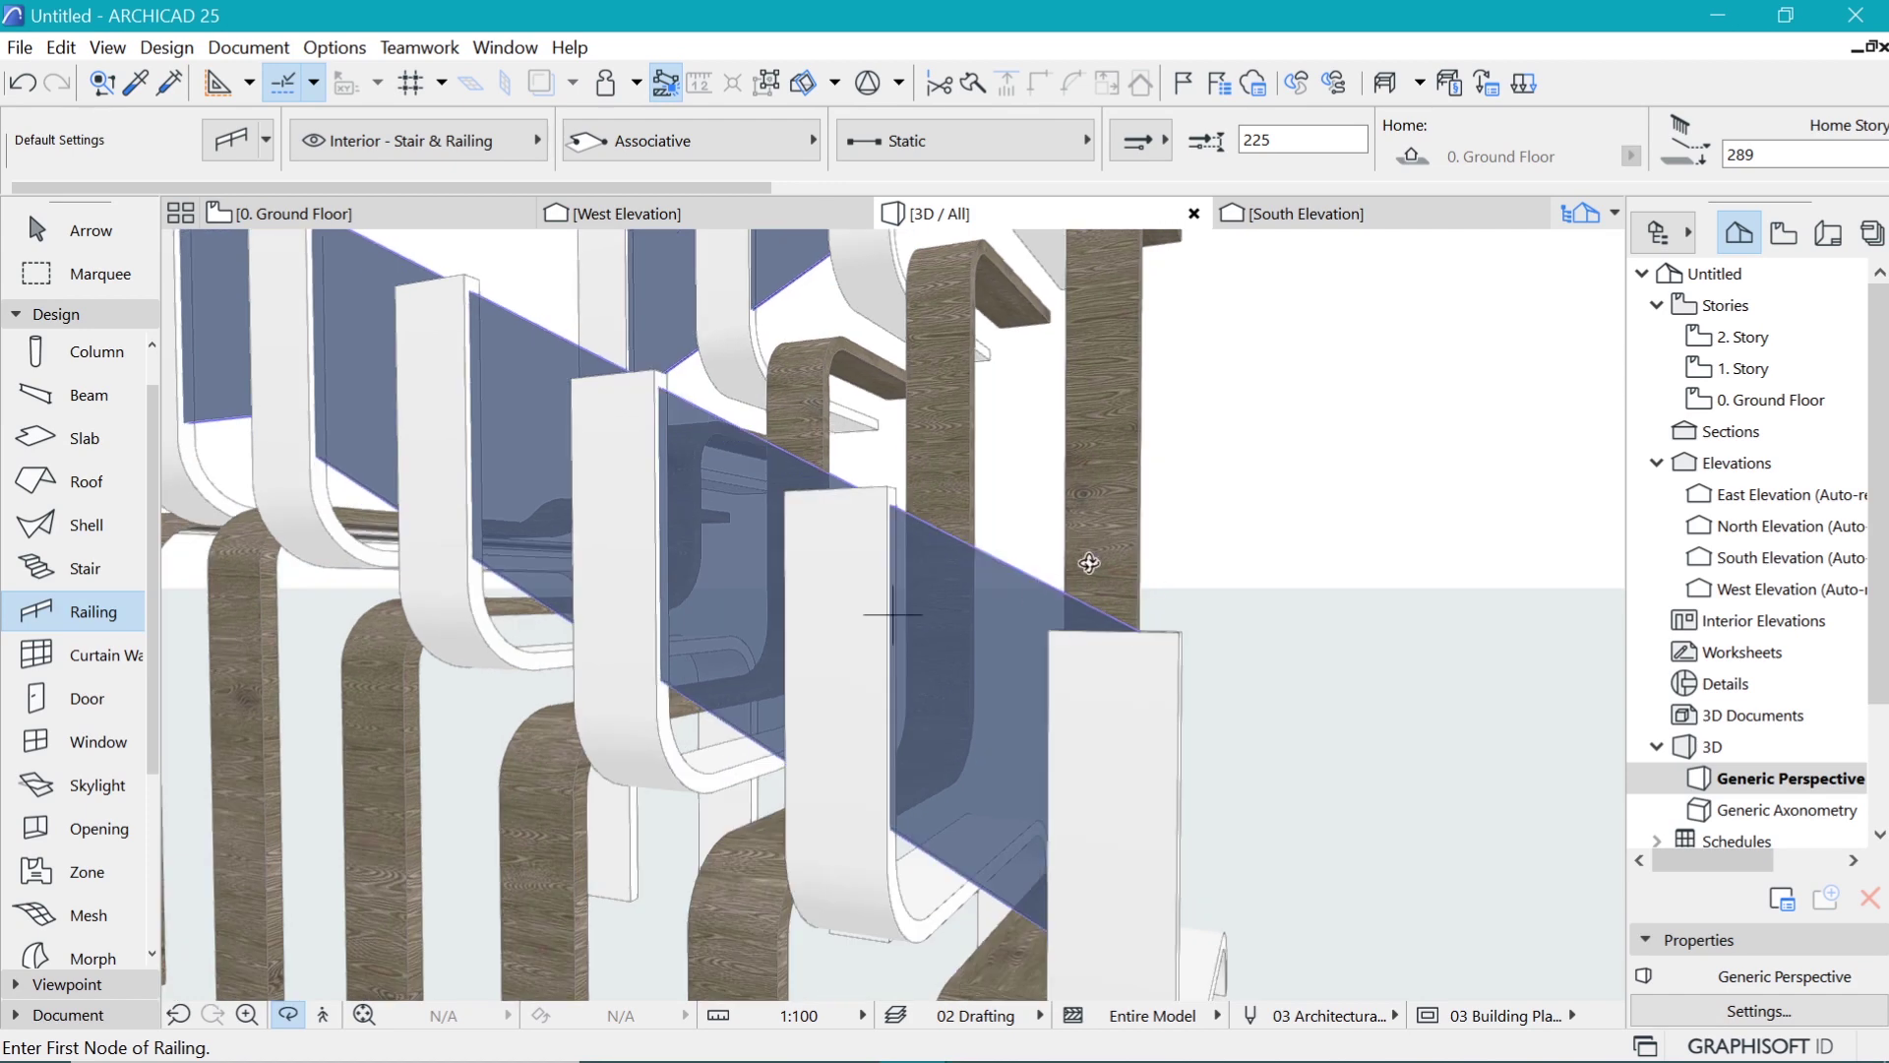
pyautogui.keyDown('shift'); pyautogui.click(1141, 717); pyautogui.keyUp('shift')
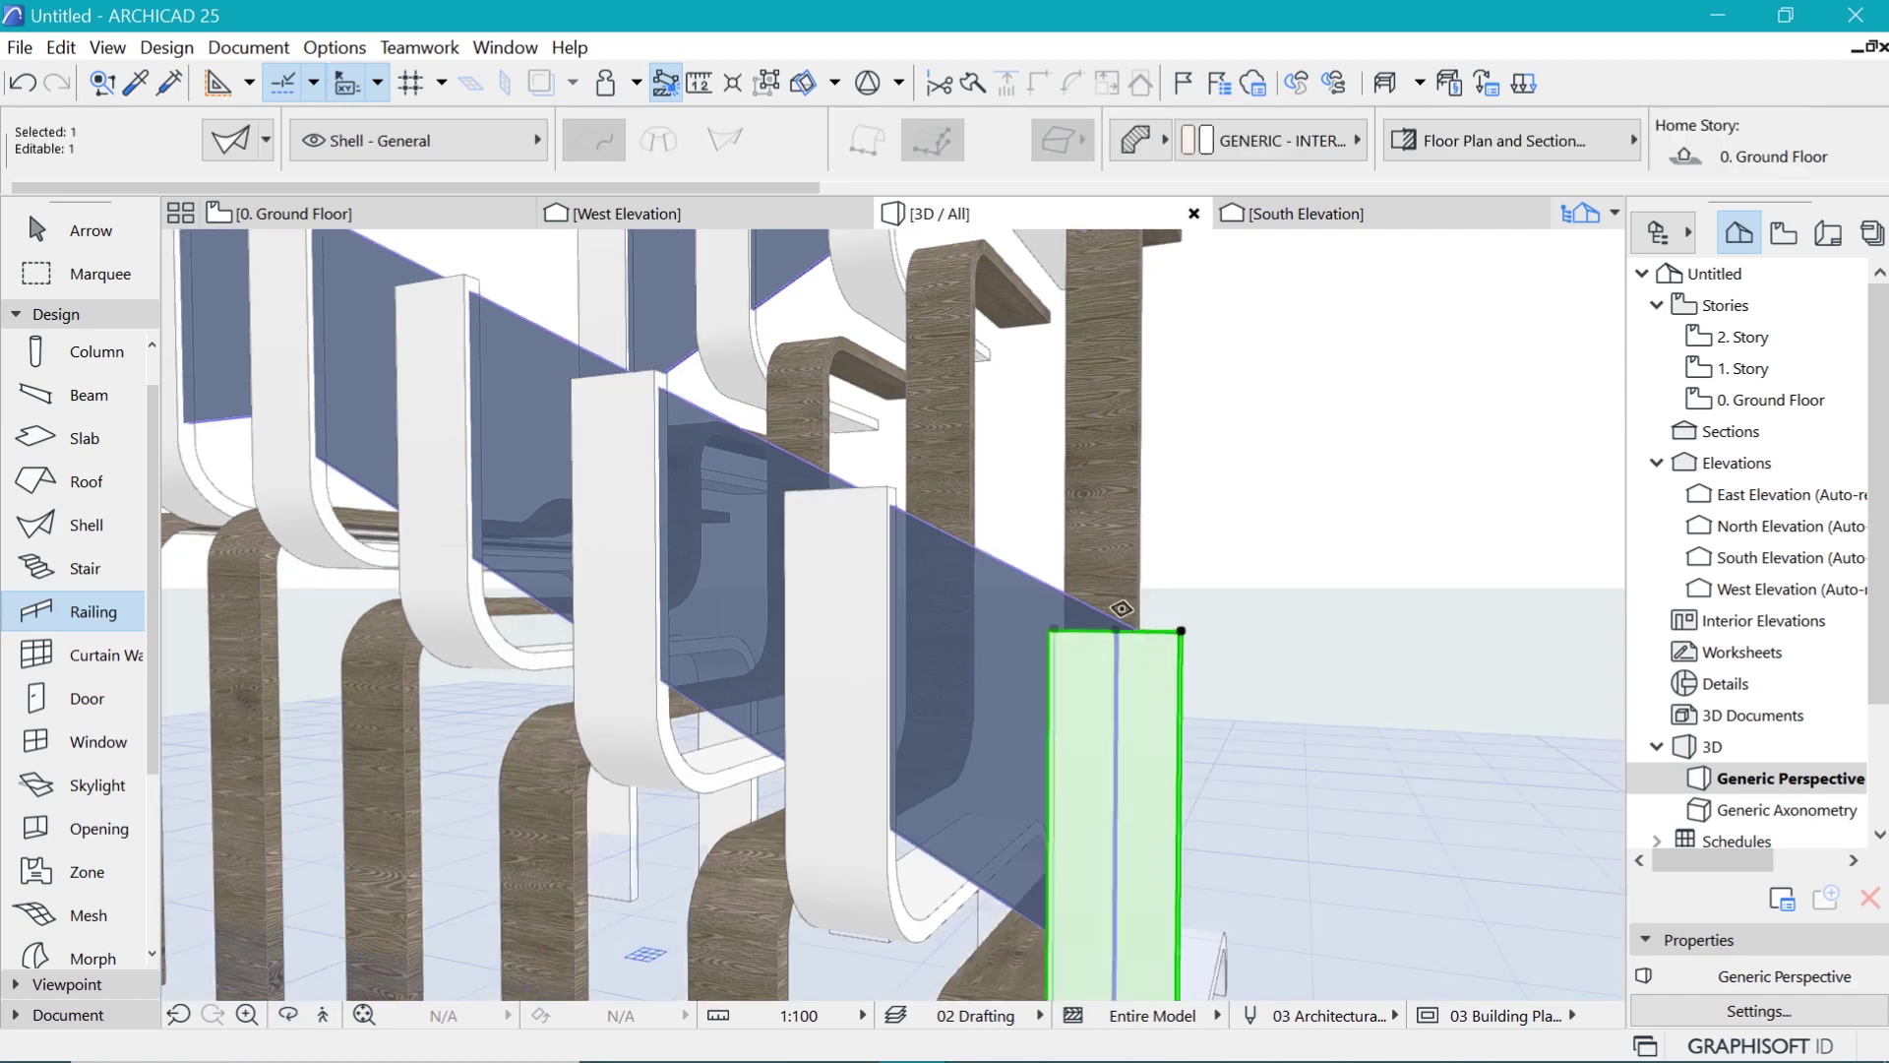
pyautogui.keyDown('shift'); pyautogui.moveTo(1190, 614); pyautogui.dragTo(1112, 696, button='middle'); pyautogui.keyUp('shift')
pyautogui.scroll(5, 1090, 716)
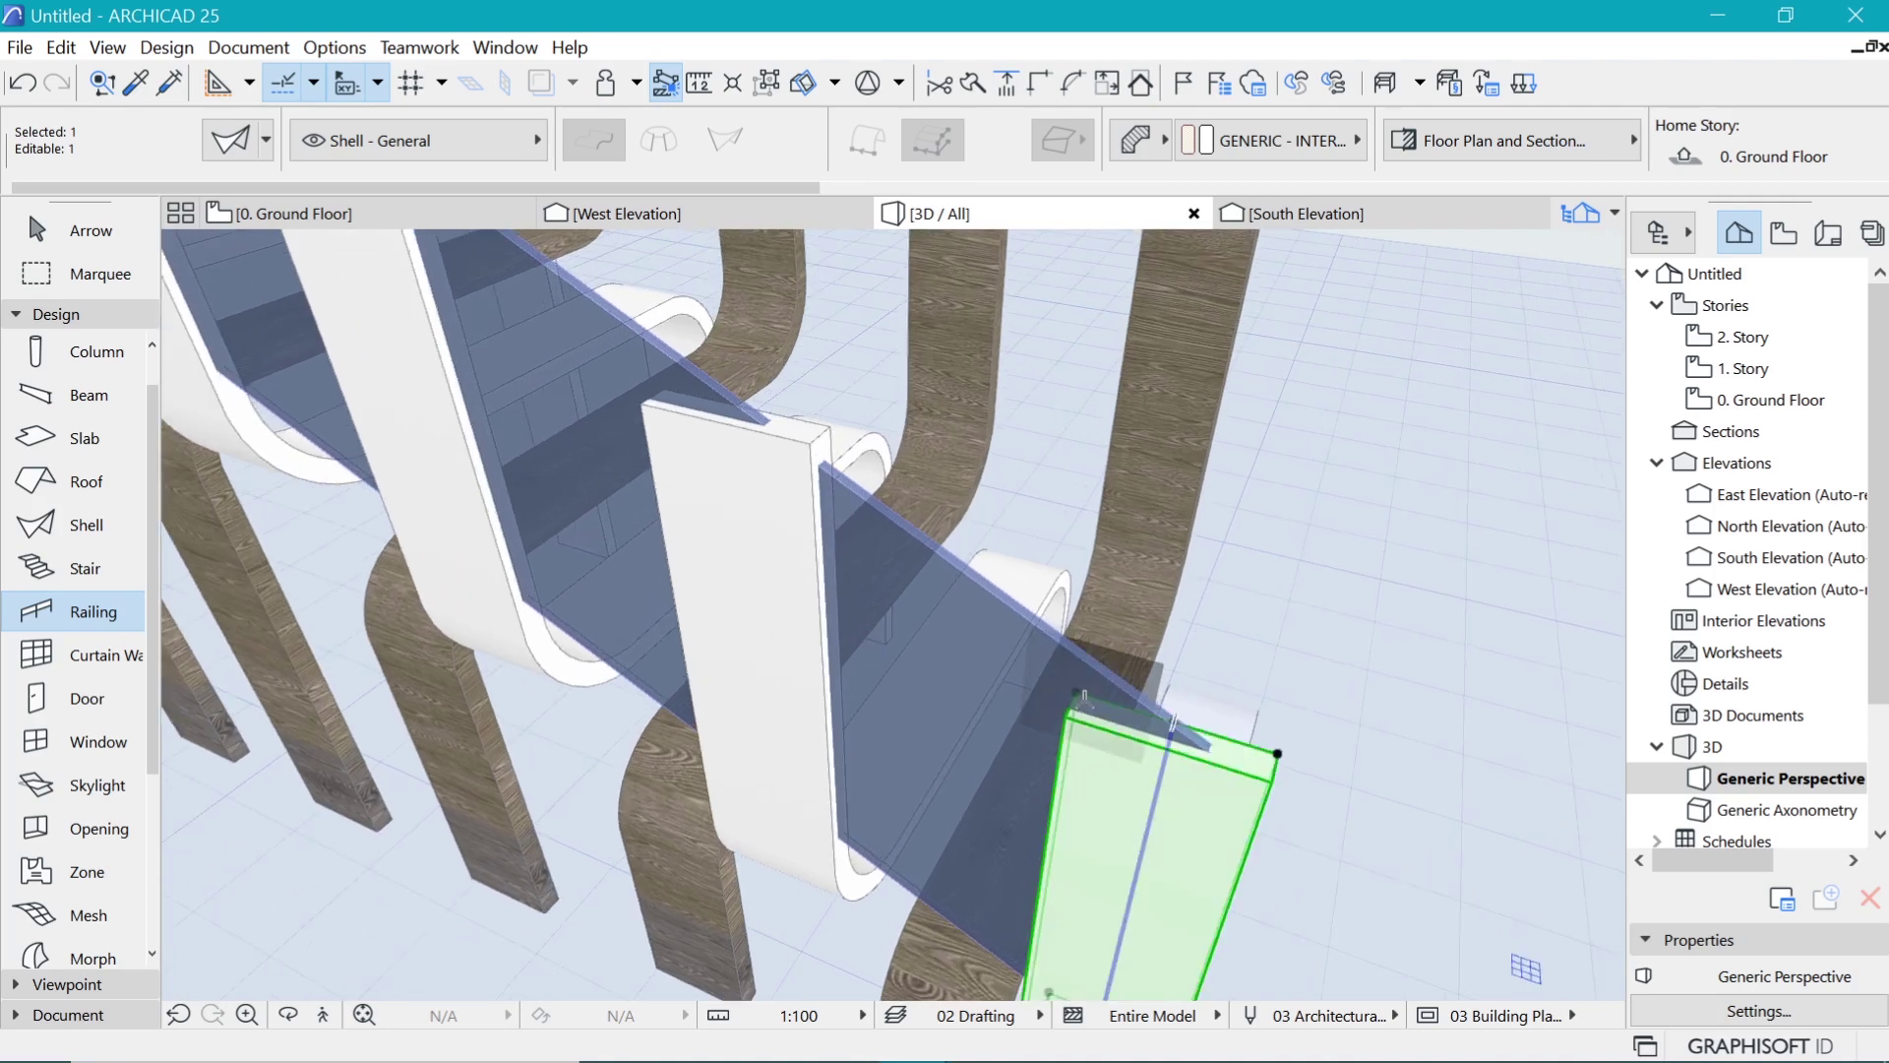
pyautogui.click(1082, 692)
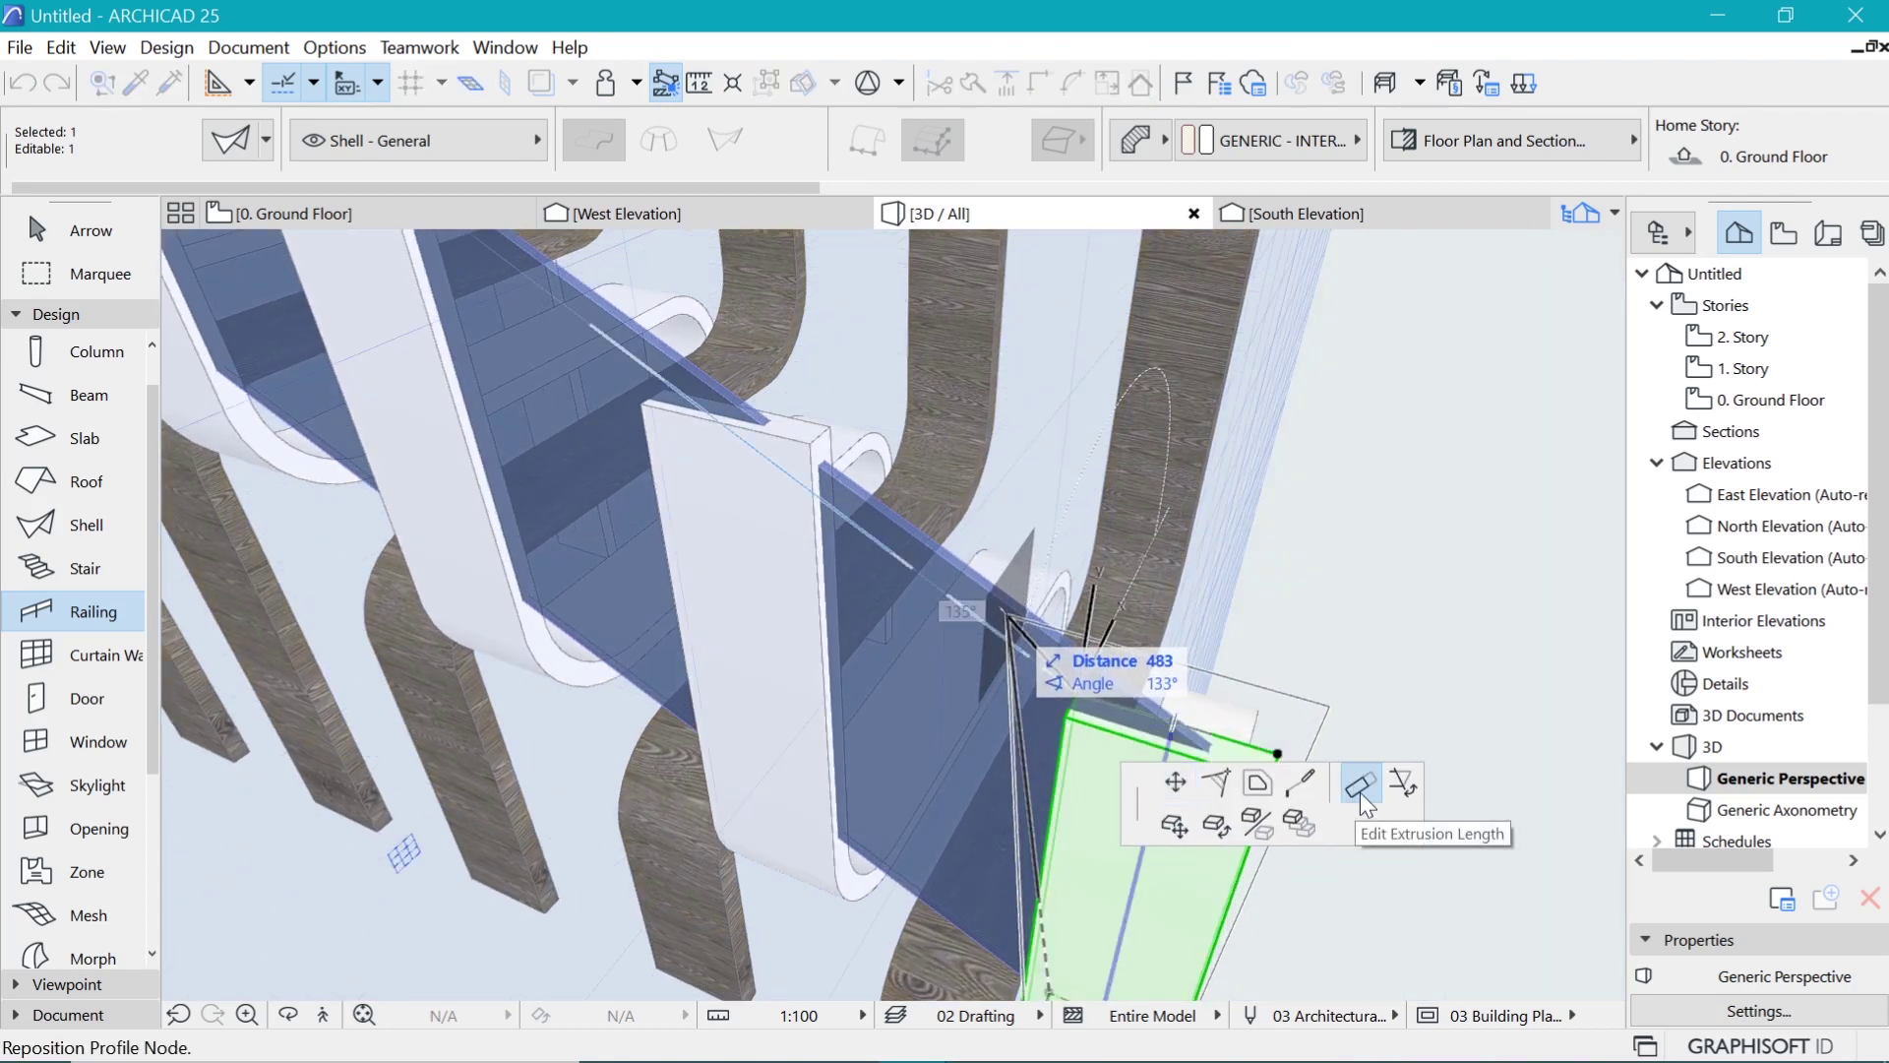
pyautogui.click(1401, 784)
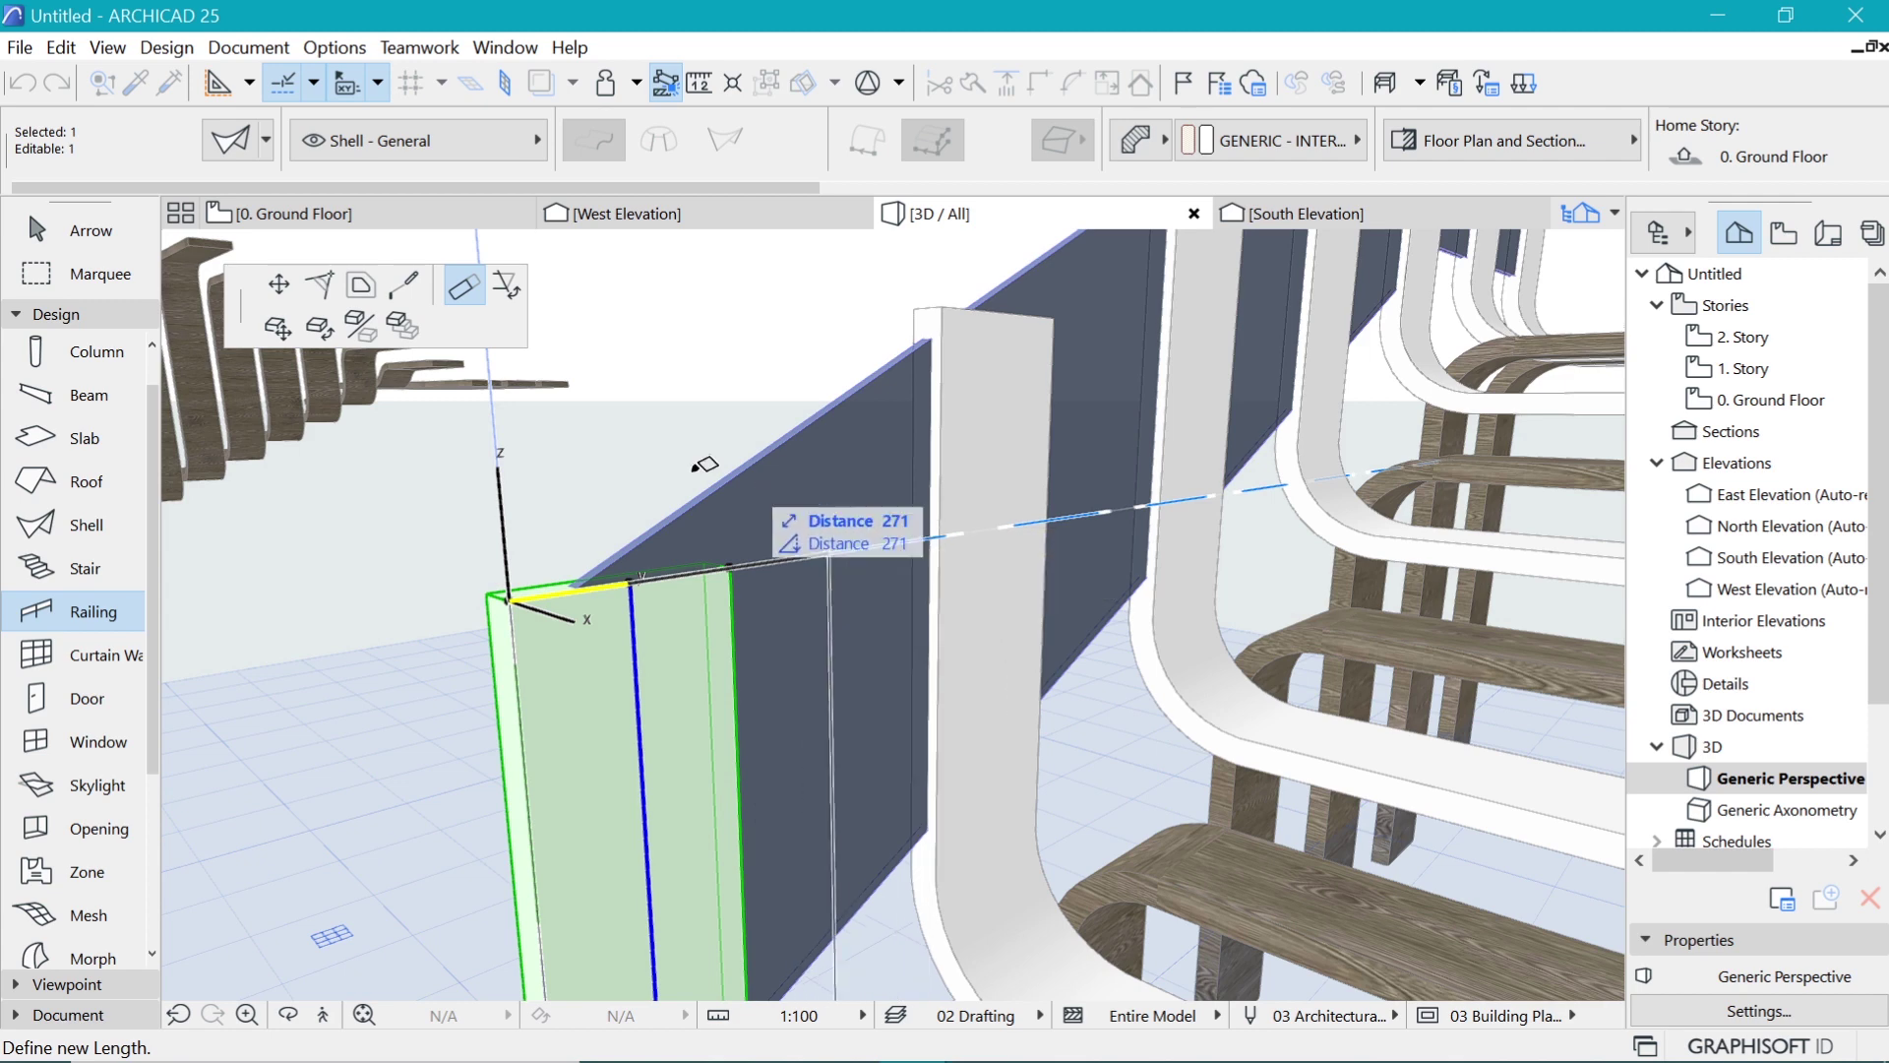
pyautogui.press('Escape')
pyautogui.press('Escape')
pyautogui.press('Escape')
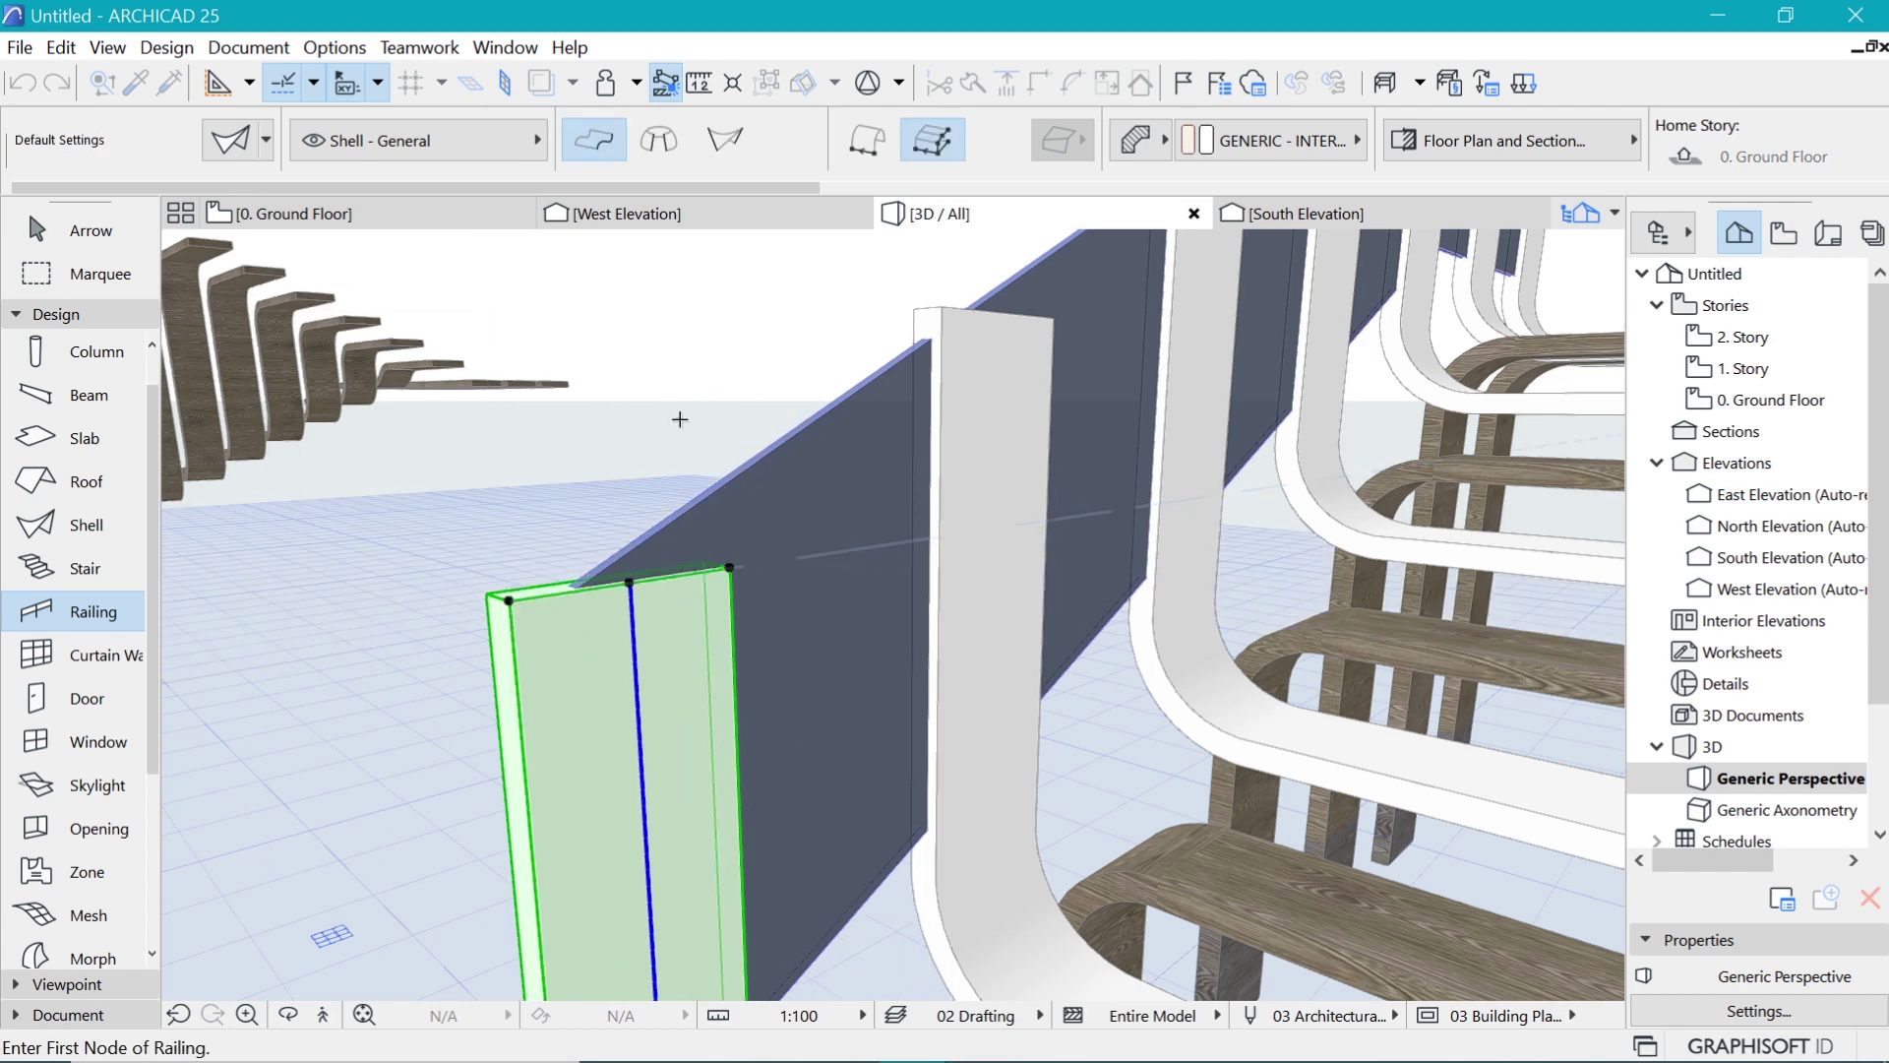
pyautogui.press('o')
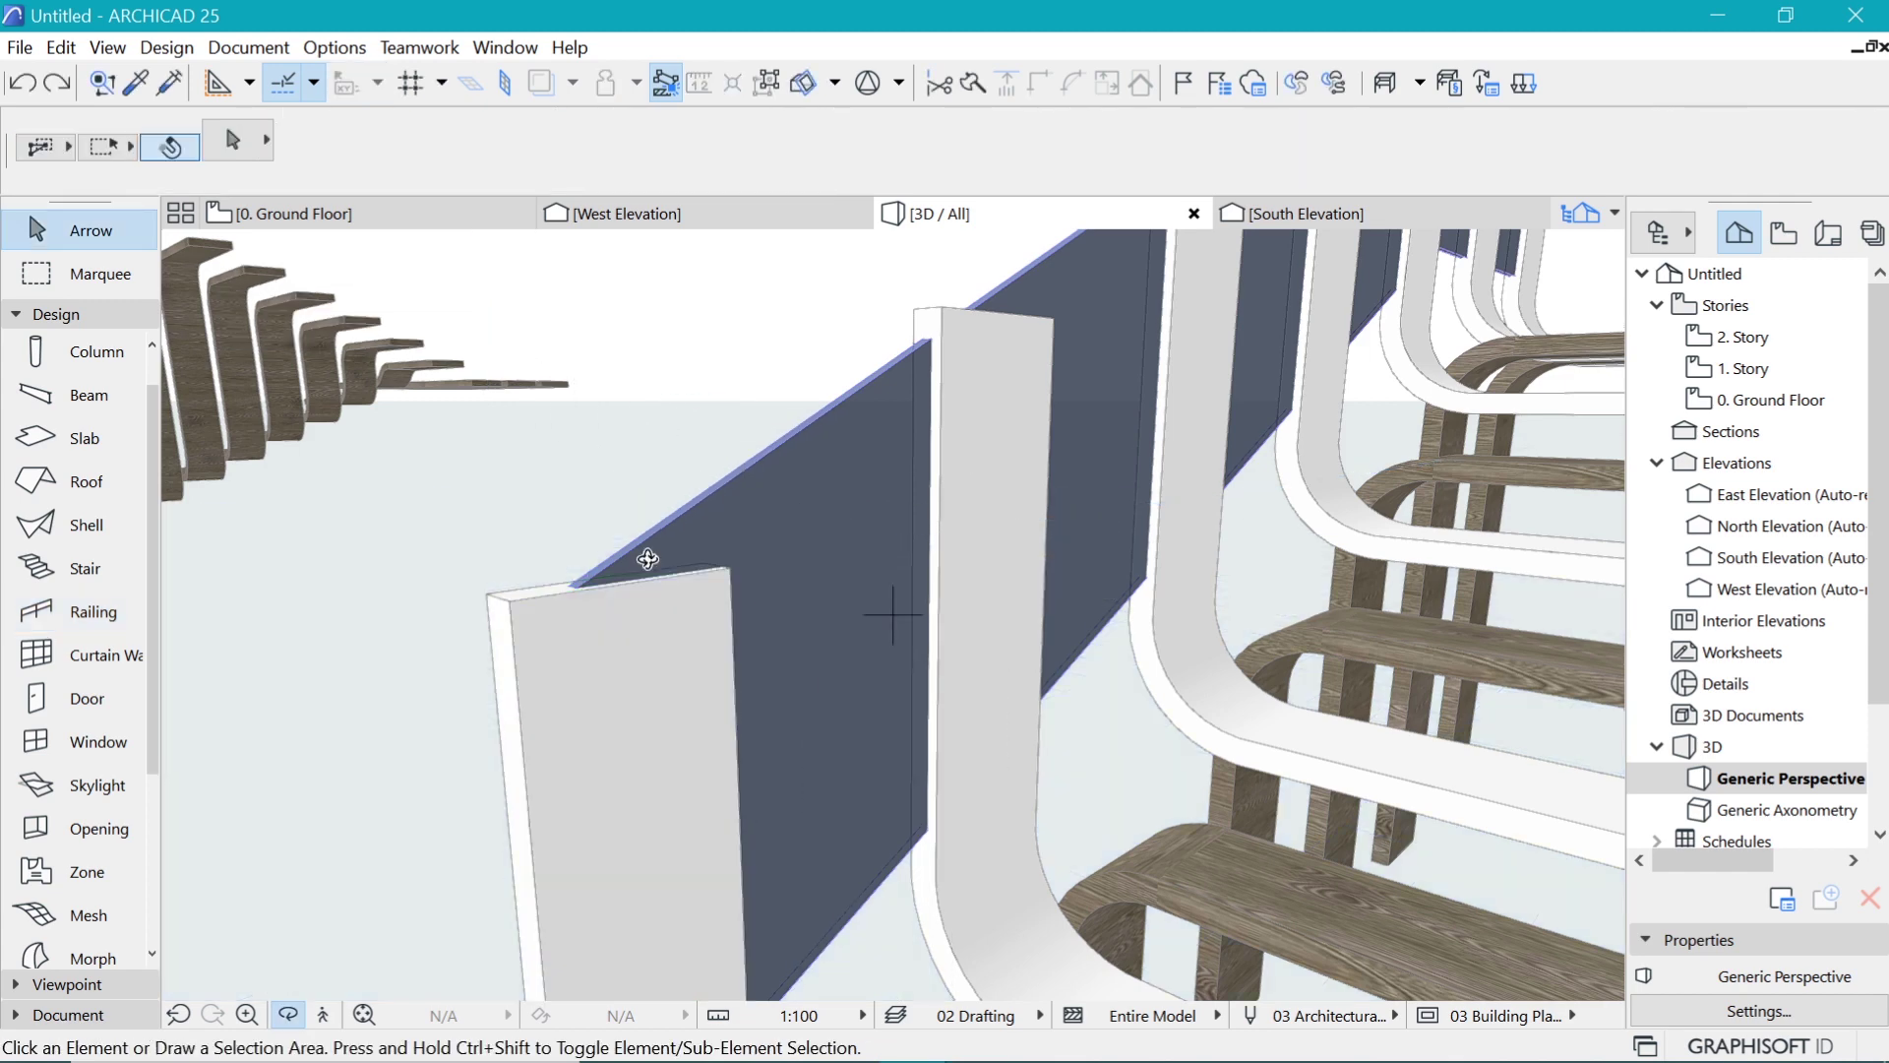
pyautogui.moveTo(592, 634); pyautogui.dragTo(1077, 683)
pyautogui.keyDown('shift'); pyautogui.moveTo(892, 614); pyautogui.dragTo(1009, 777, button='middle'); pyautogui.keyUp('shift')
# Step: In the ground floor plan, pull the East Elevation's range line in to between the two stairs and open that elevation
pyautogui.click(344, 211)
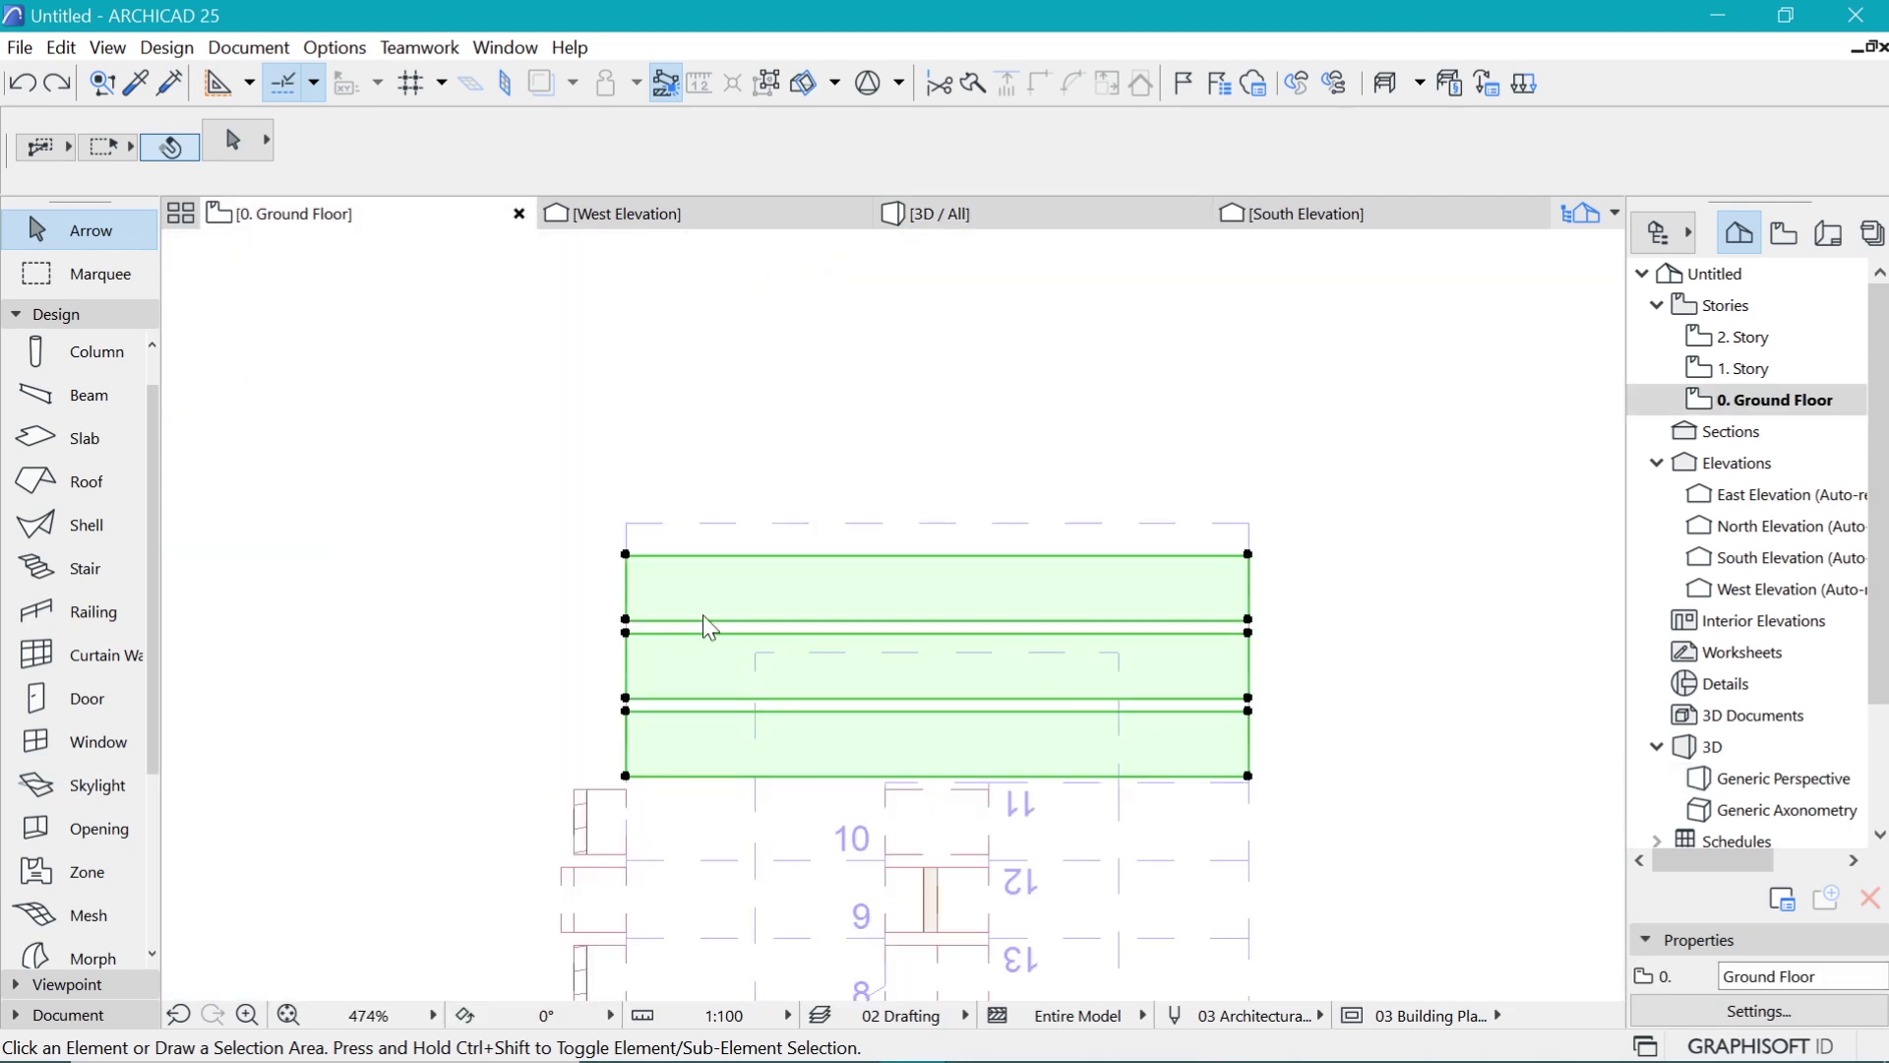
pyautogui.scroll(-5, 662, 516)
pyautogui.click(1231, 492)
pyautogui.scroll(-6, 633, 617)
pyautogui.click(949, 295)
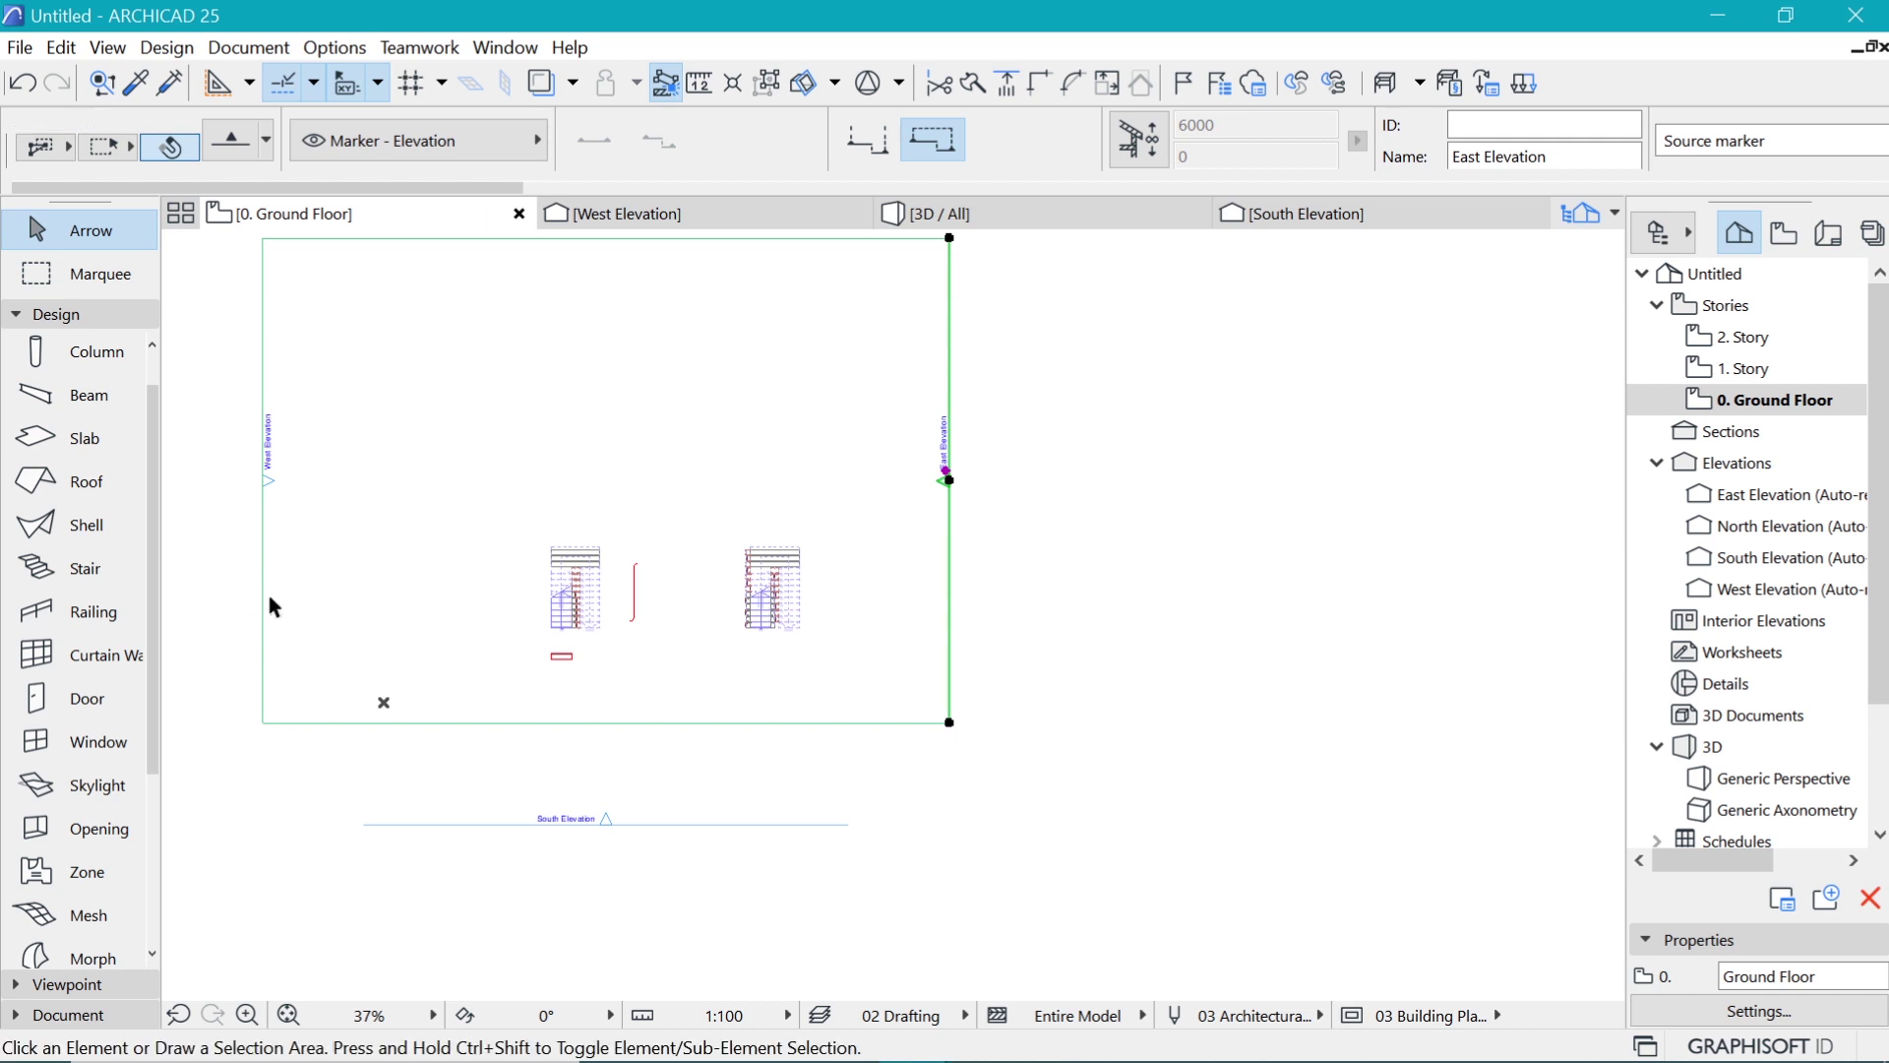
pyautogui.press('Escape')
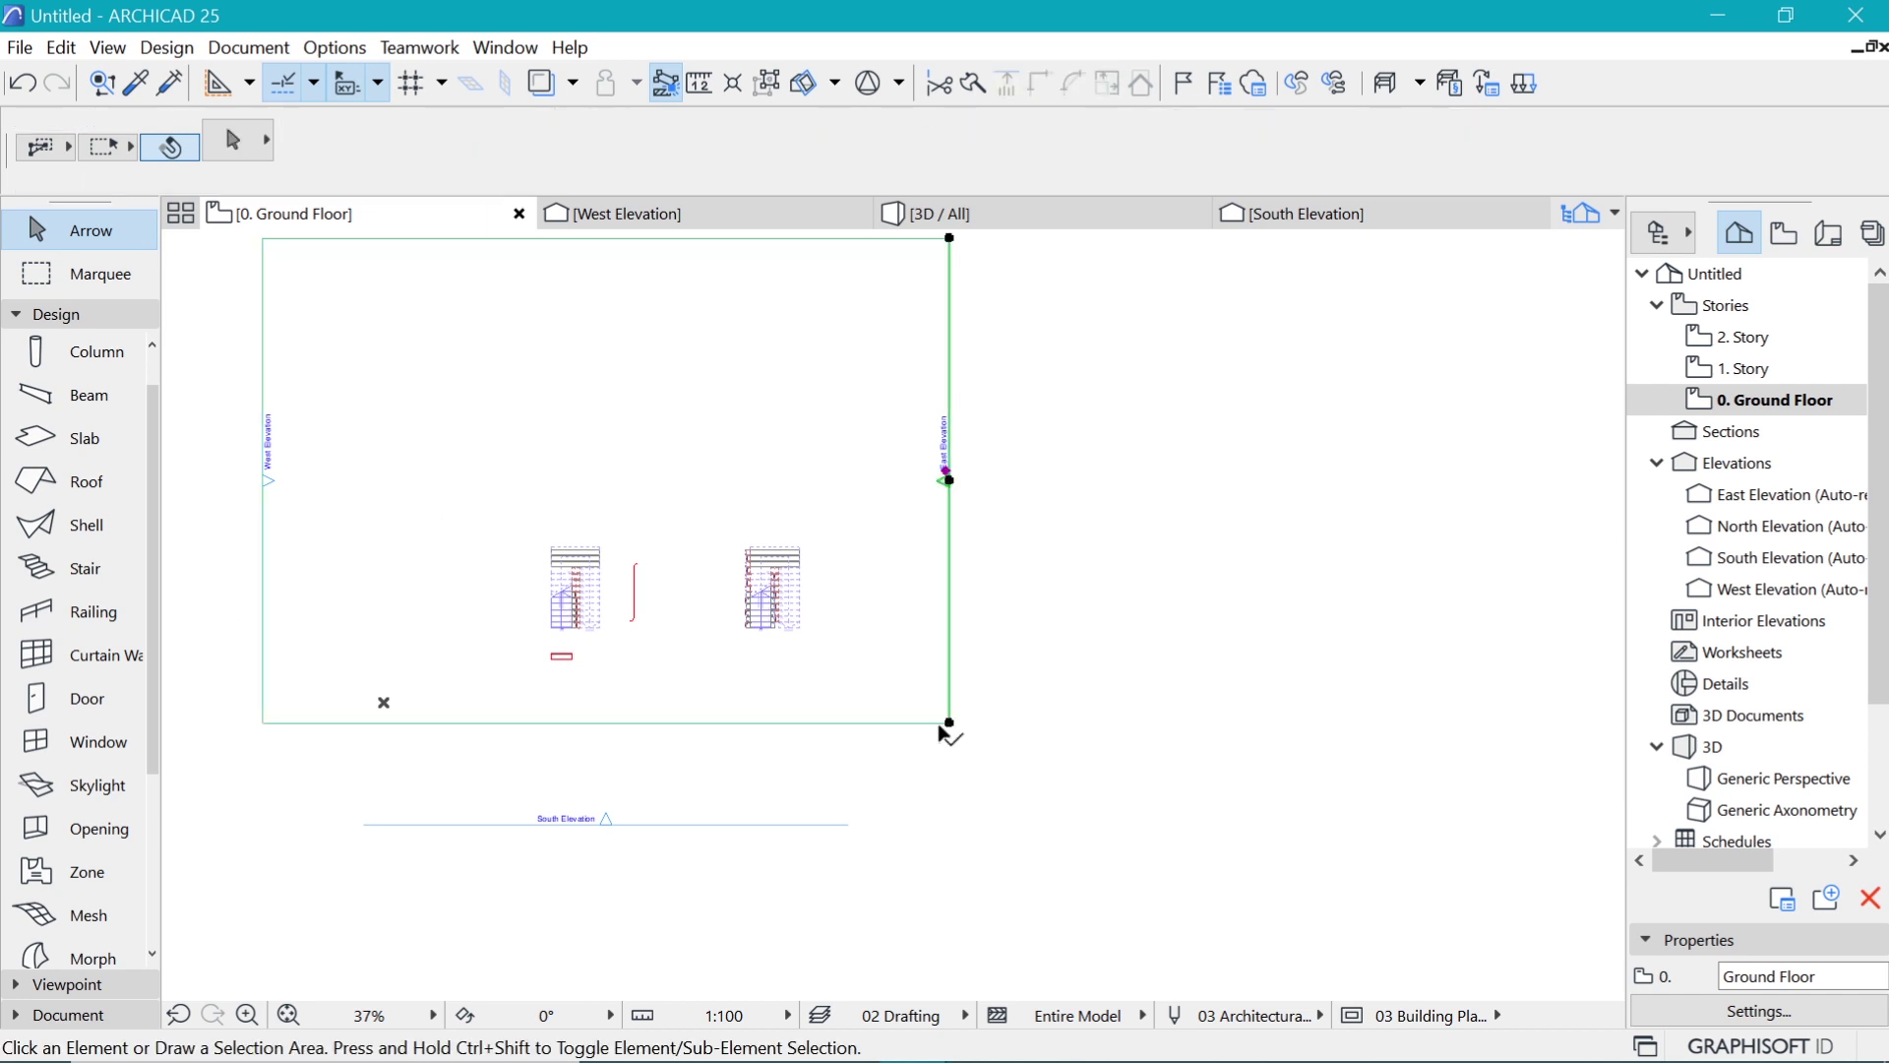
pyautogui.click(259, 650)
pyautogui.click(262, 624)
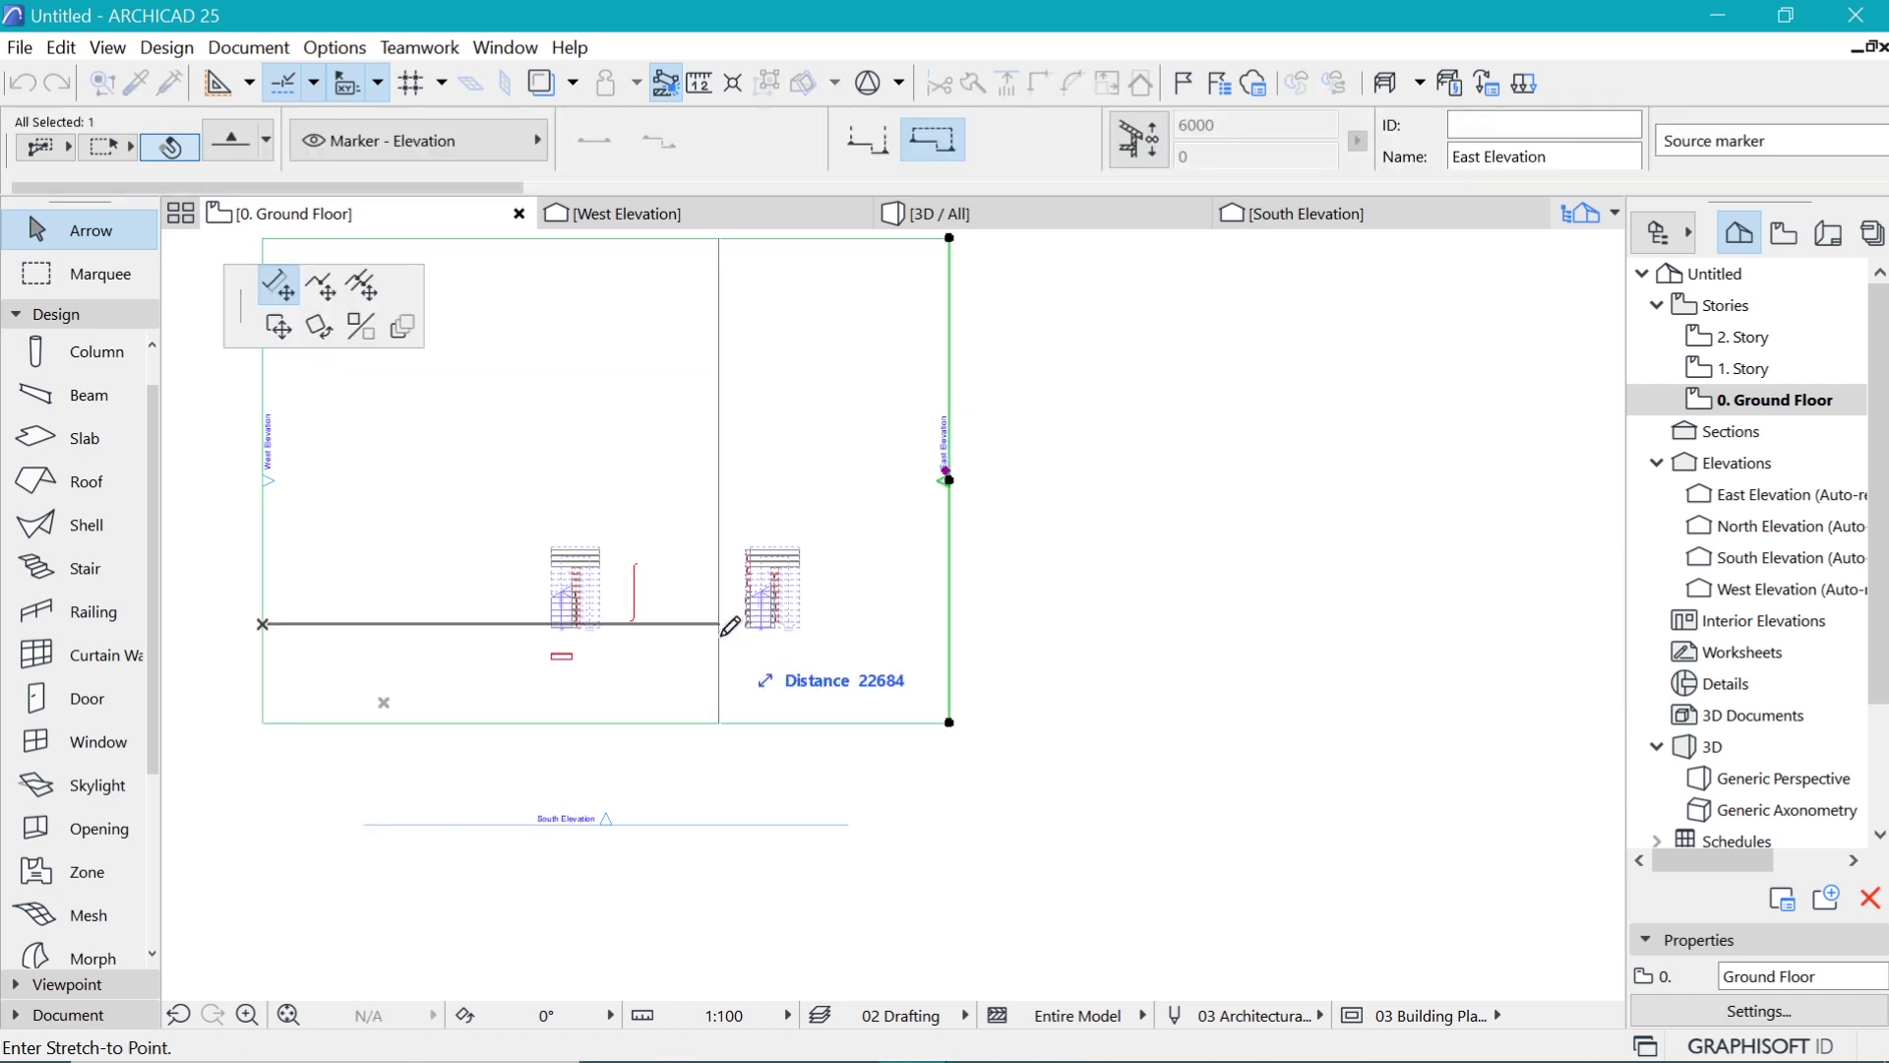
pyautogui.rightClick(1063, 554)
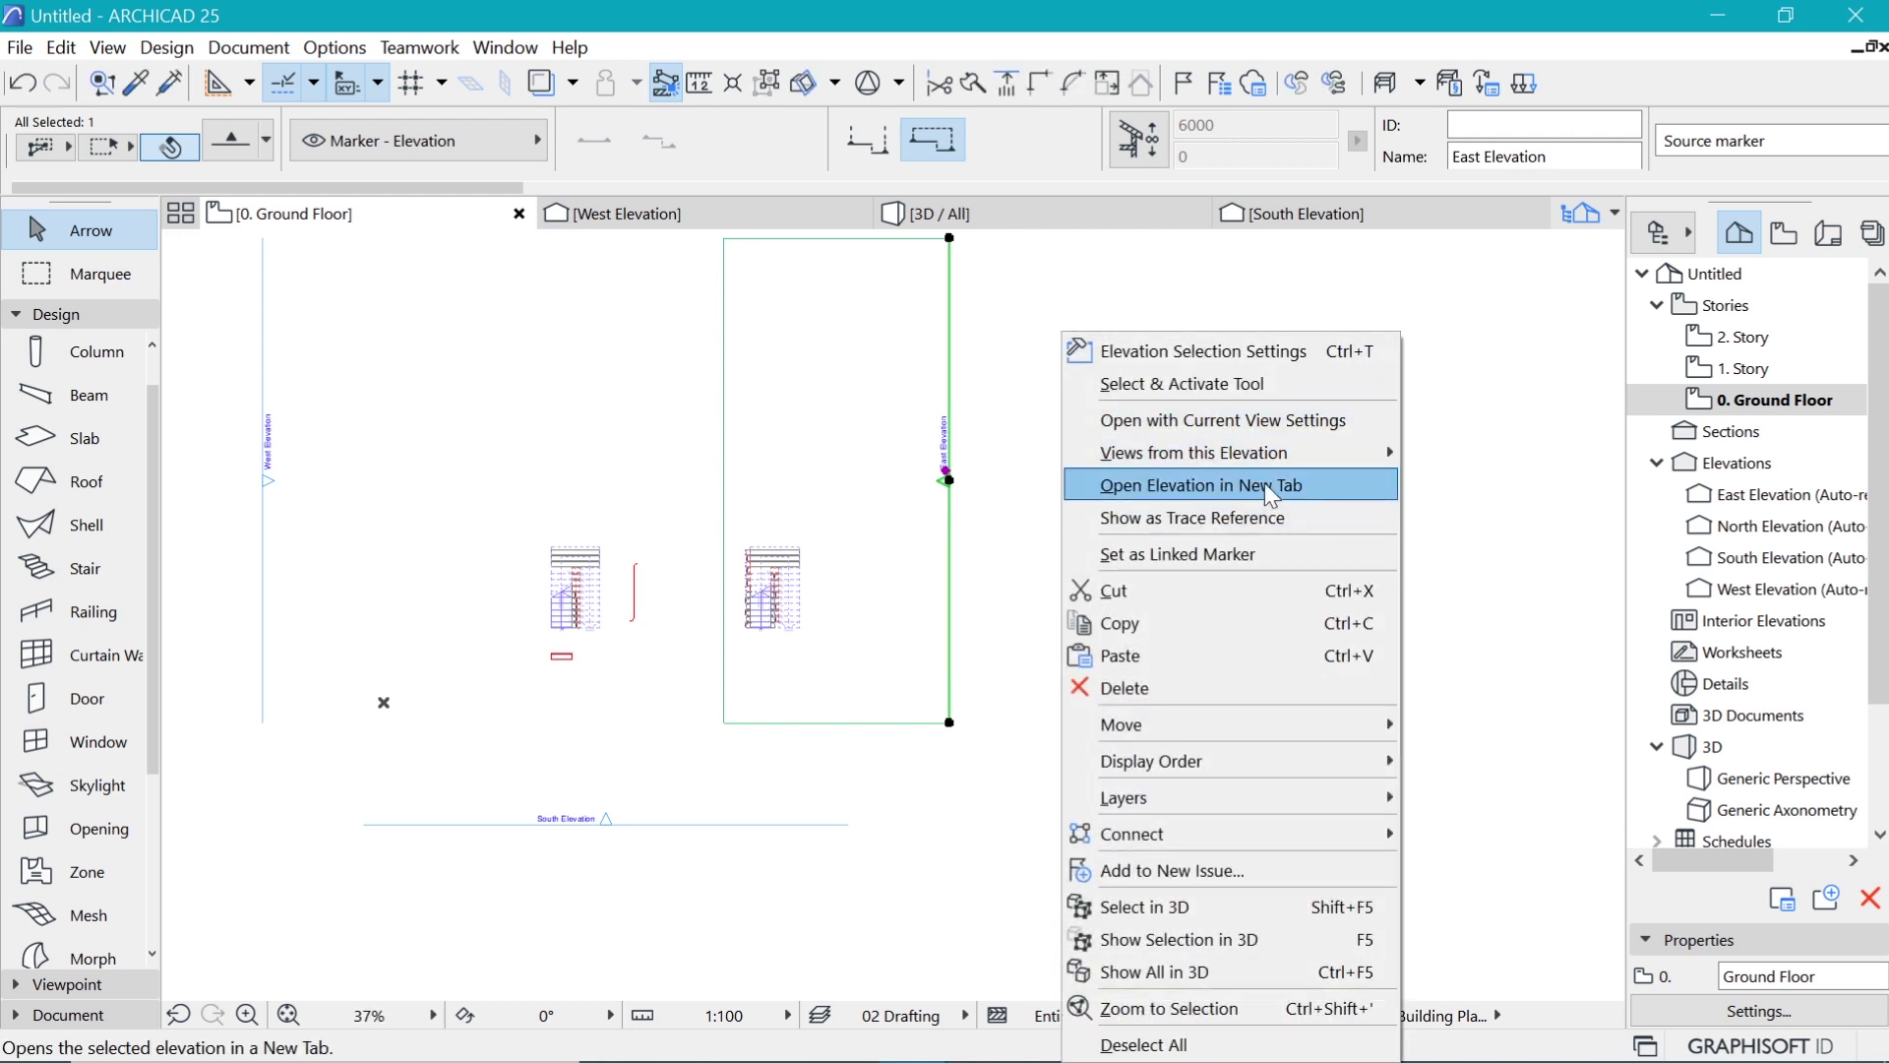
pyautogui.click(1274, 488)
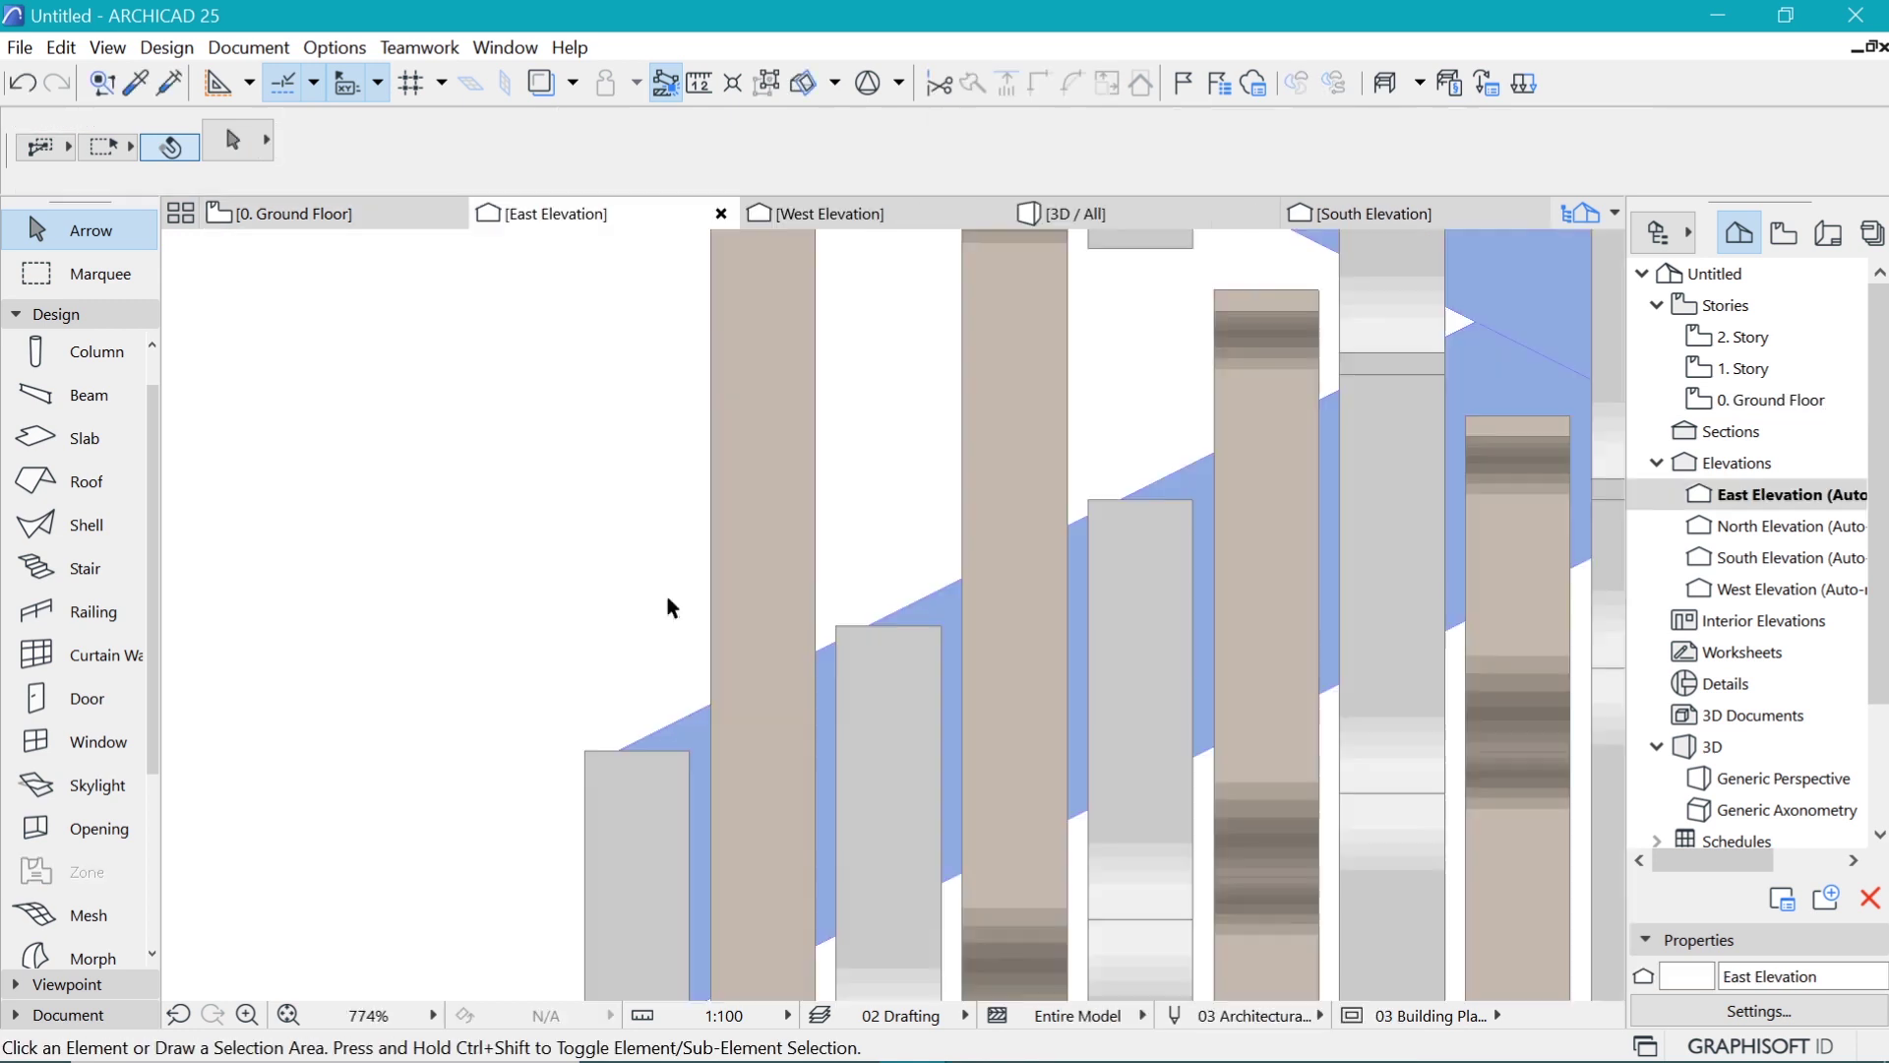
# Step: Draw a drafting line along the sloped top edge of the lower flight's glass railing in the East Elevation
pyautogui.click(50, 311)
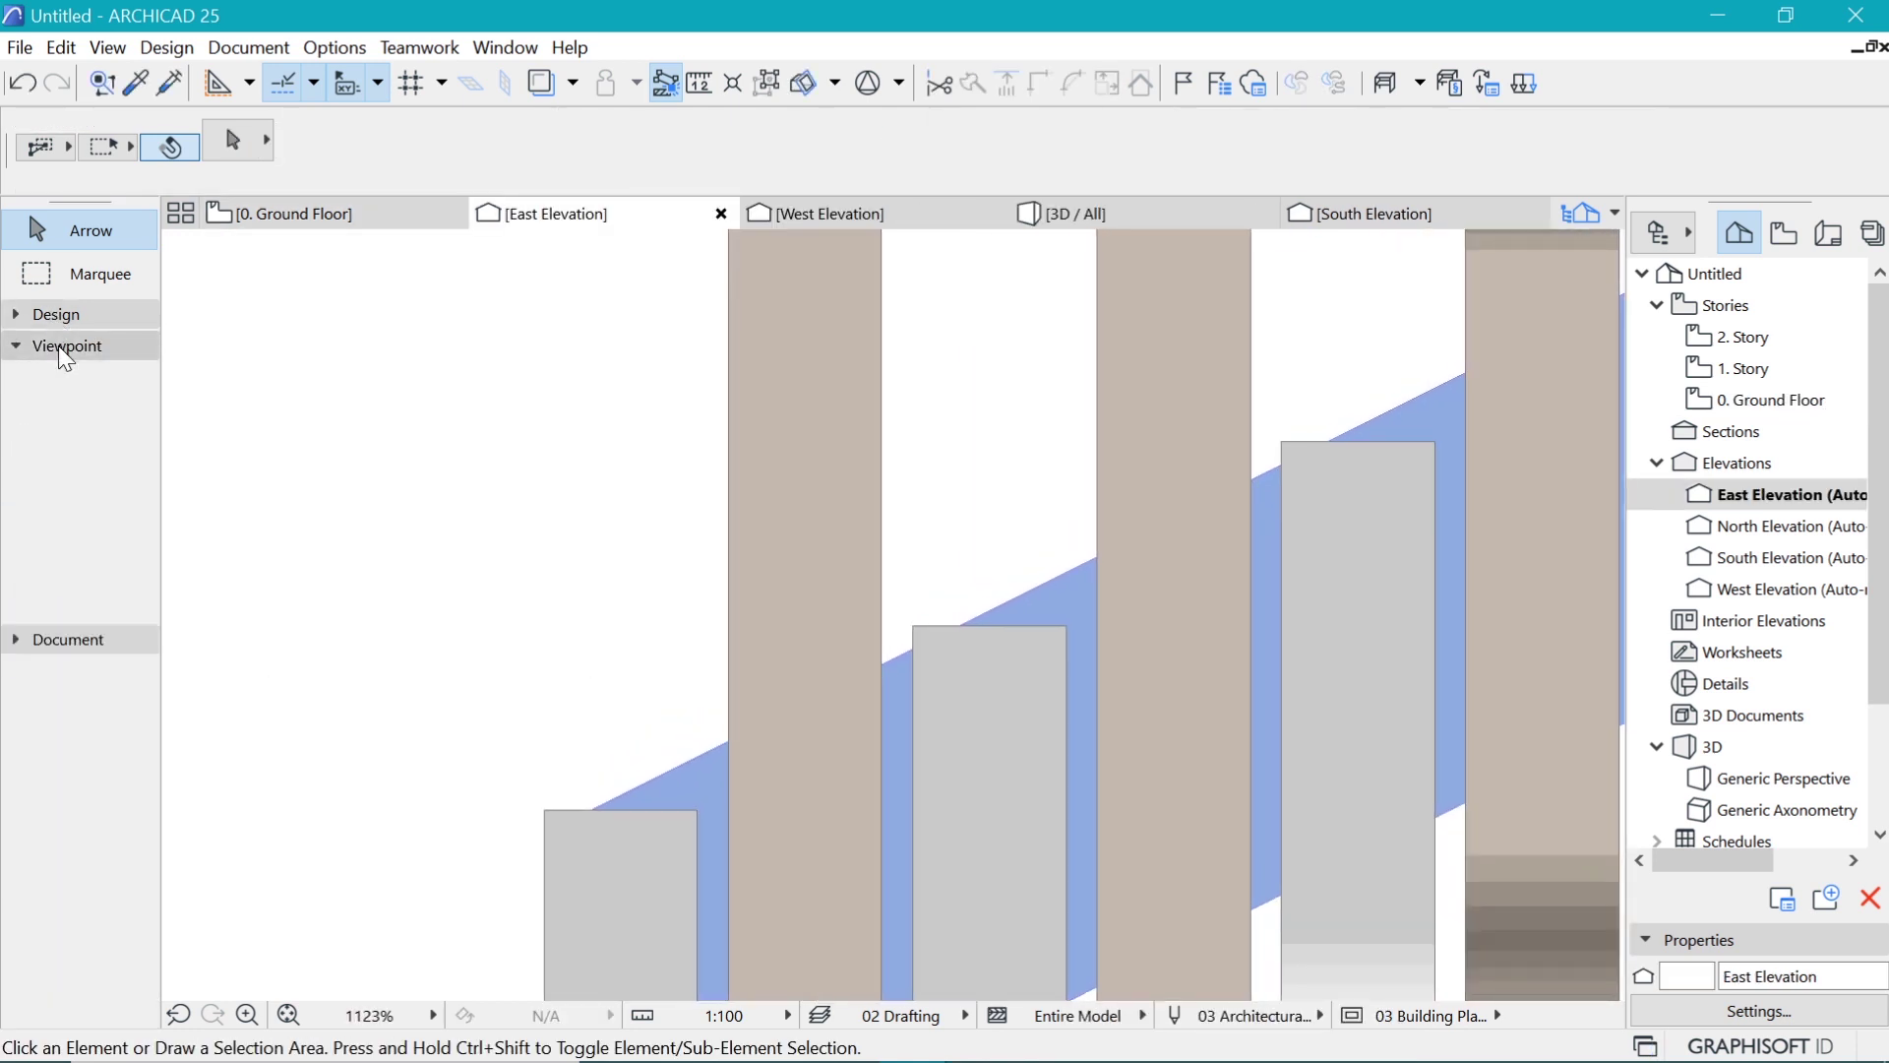
pyautogui.click(57, 345)
pyautogui.click(63, 350)
pyautogui.click(57, 372)
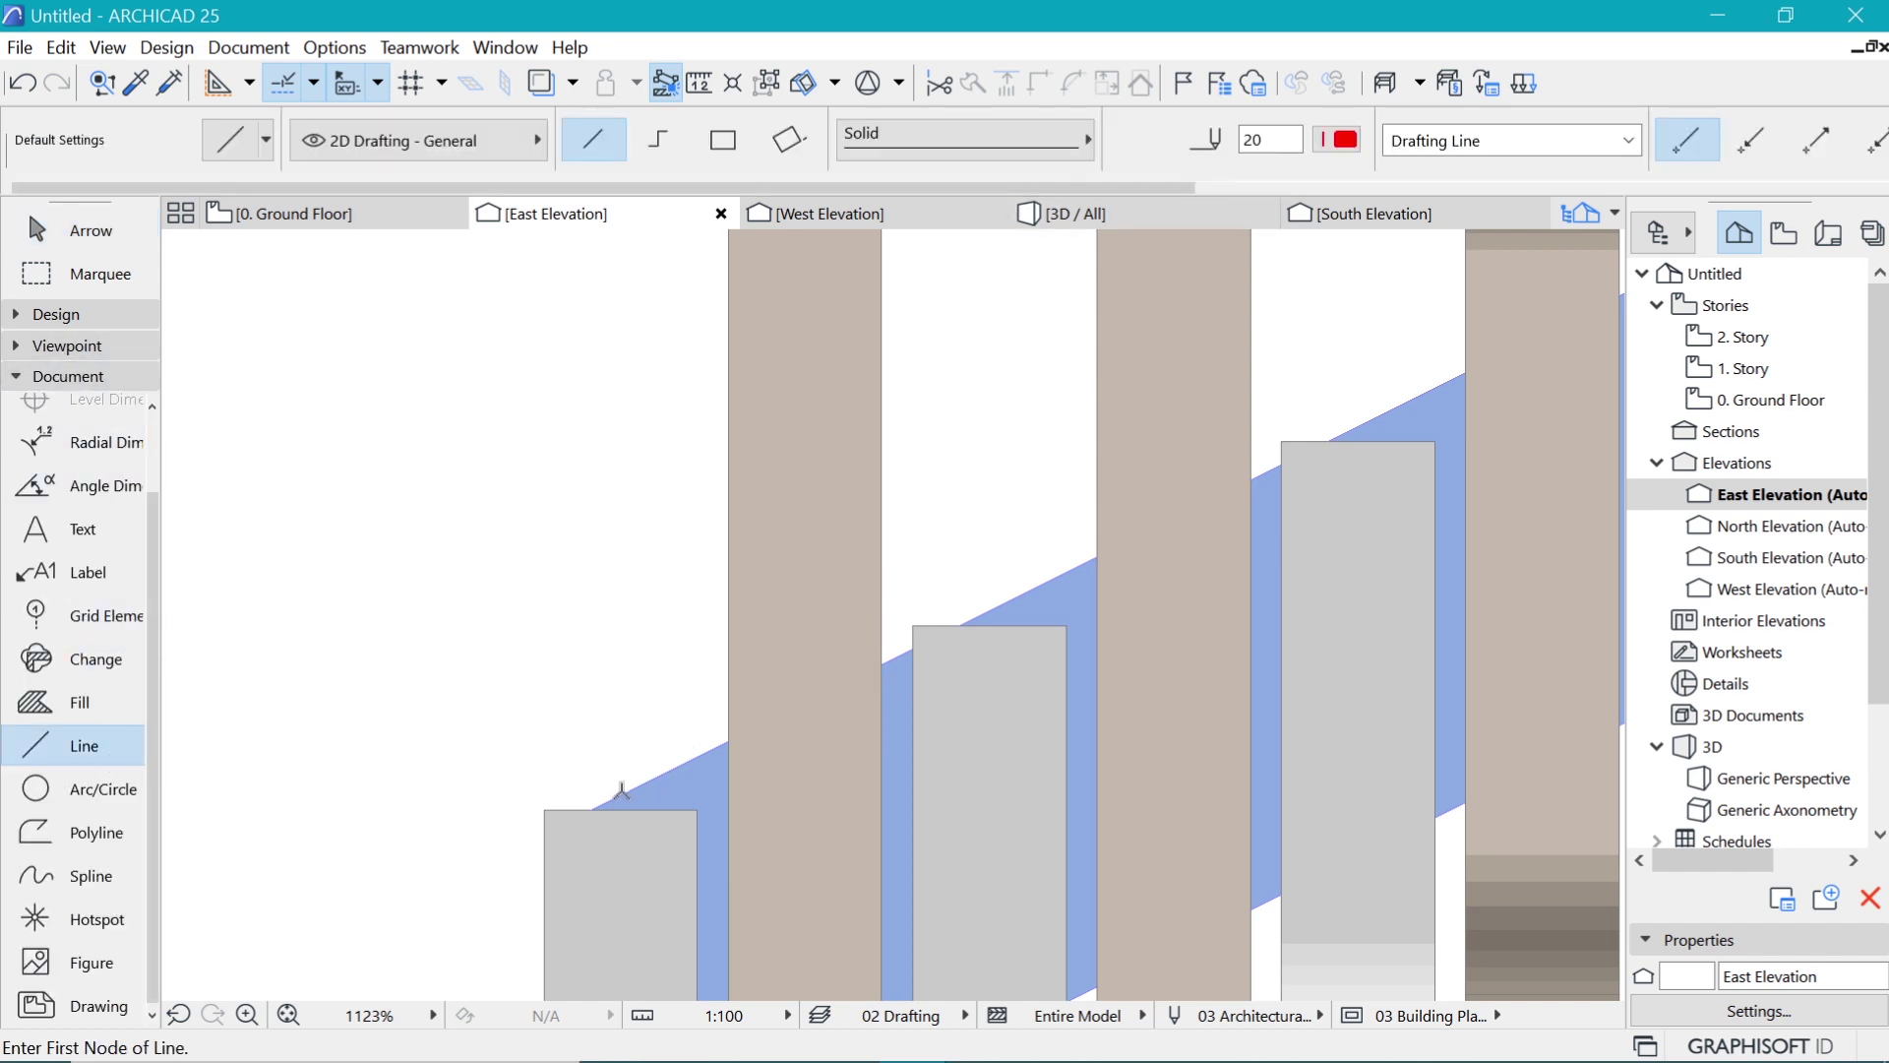
pyautogui.scroll(-2, 1033, 521)
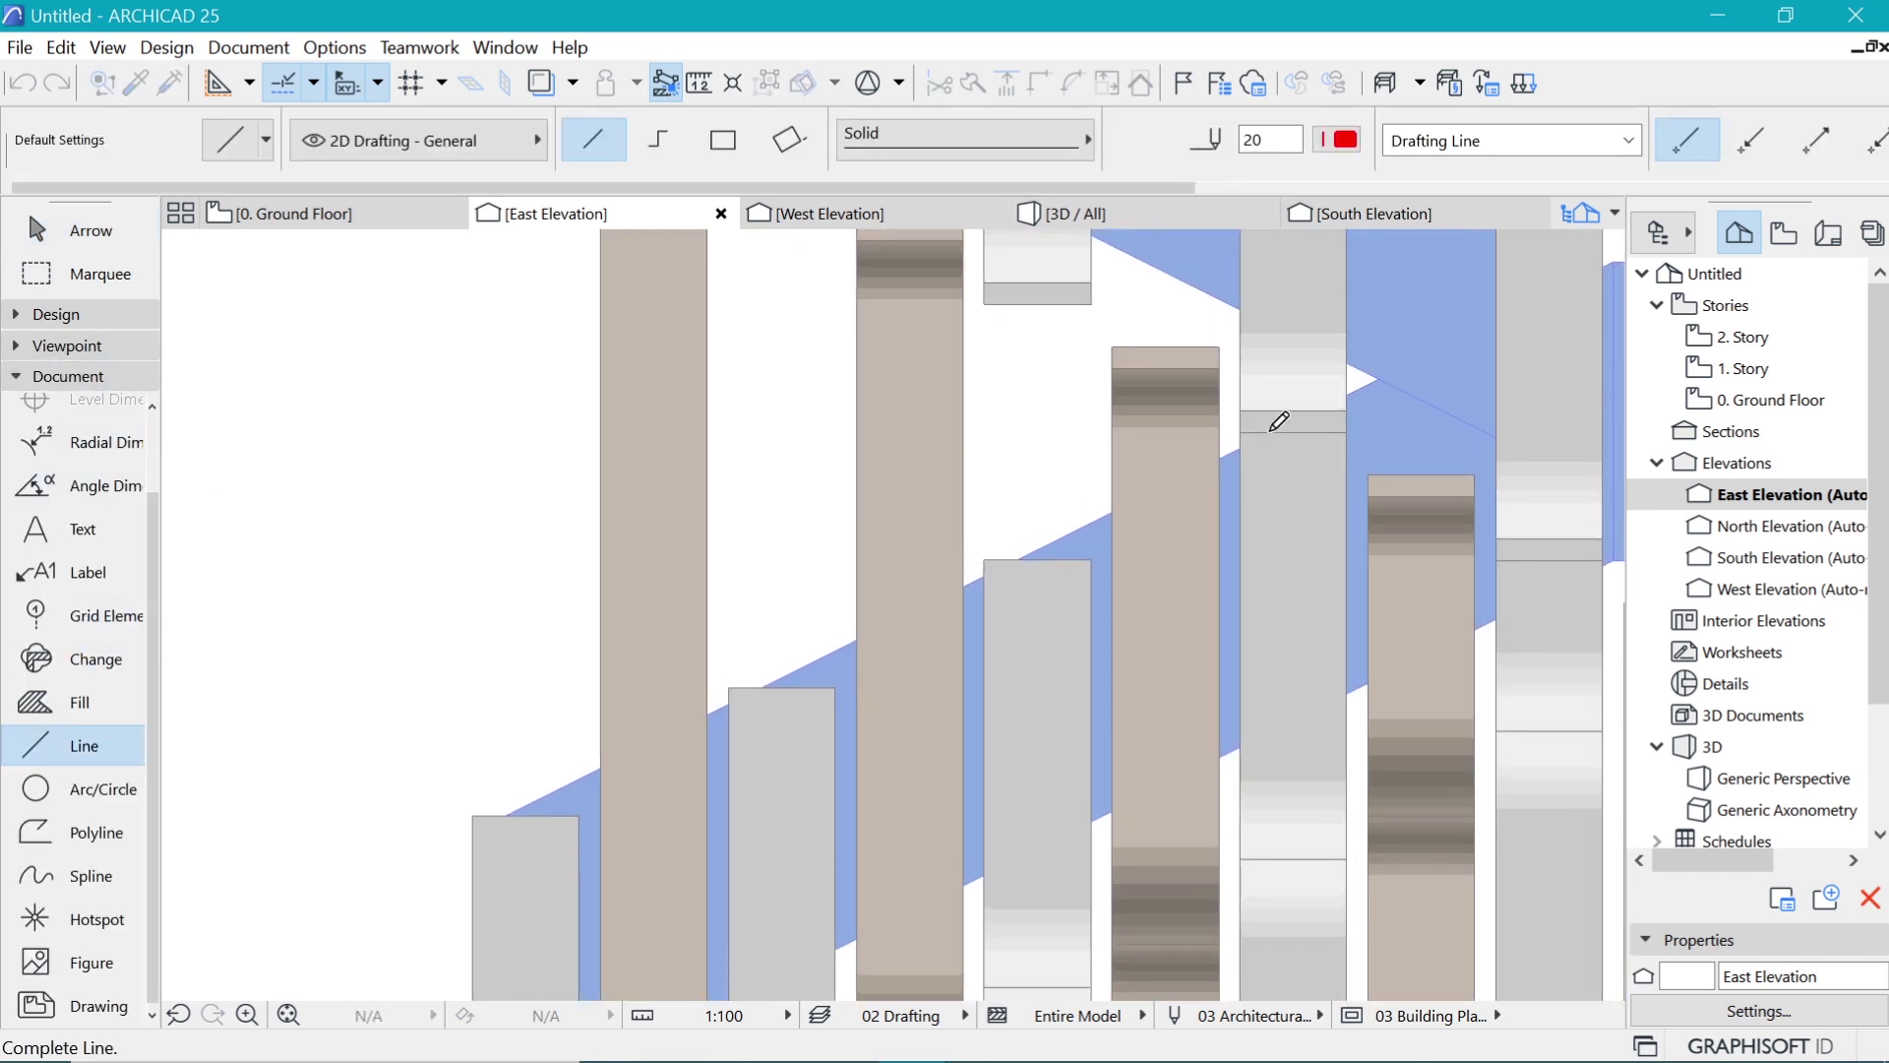
pyautogui.click(1408, 366)
# Step: Move the sloped line parallel to just above the glass edge, with its lower end beyond the first white upright
pyautogui.scroll(2, 603, 830)
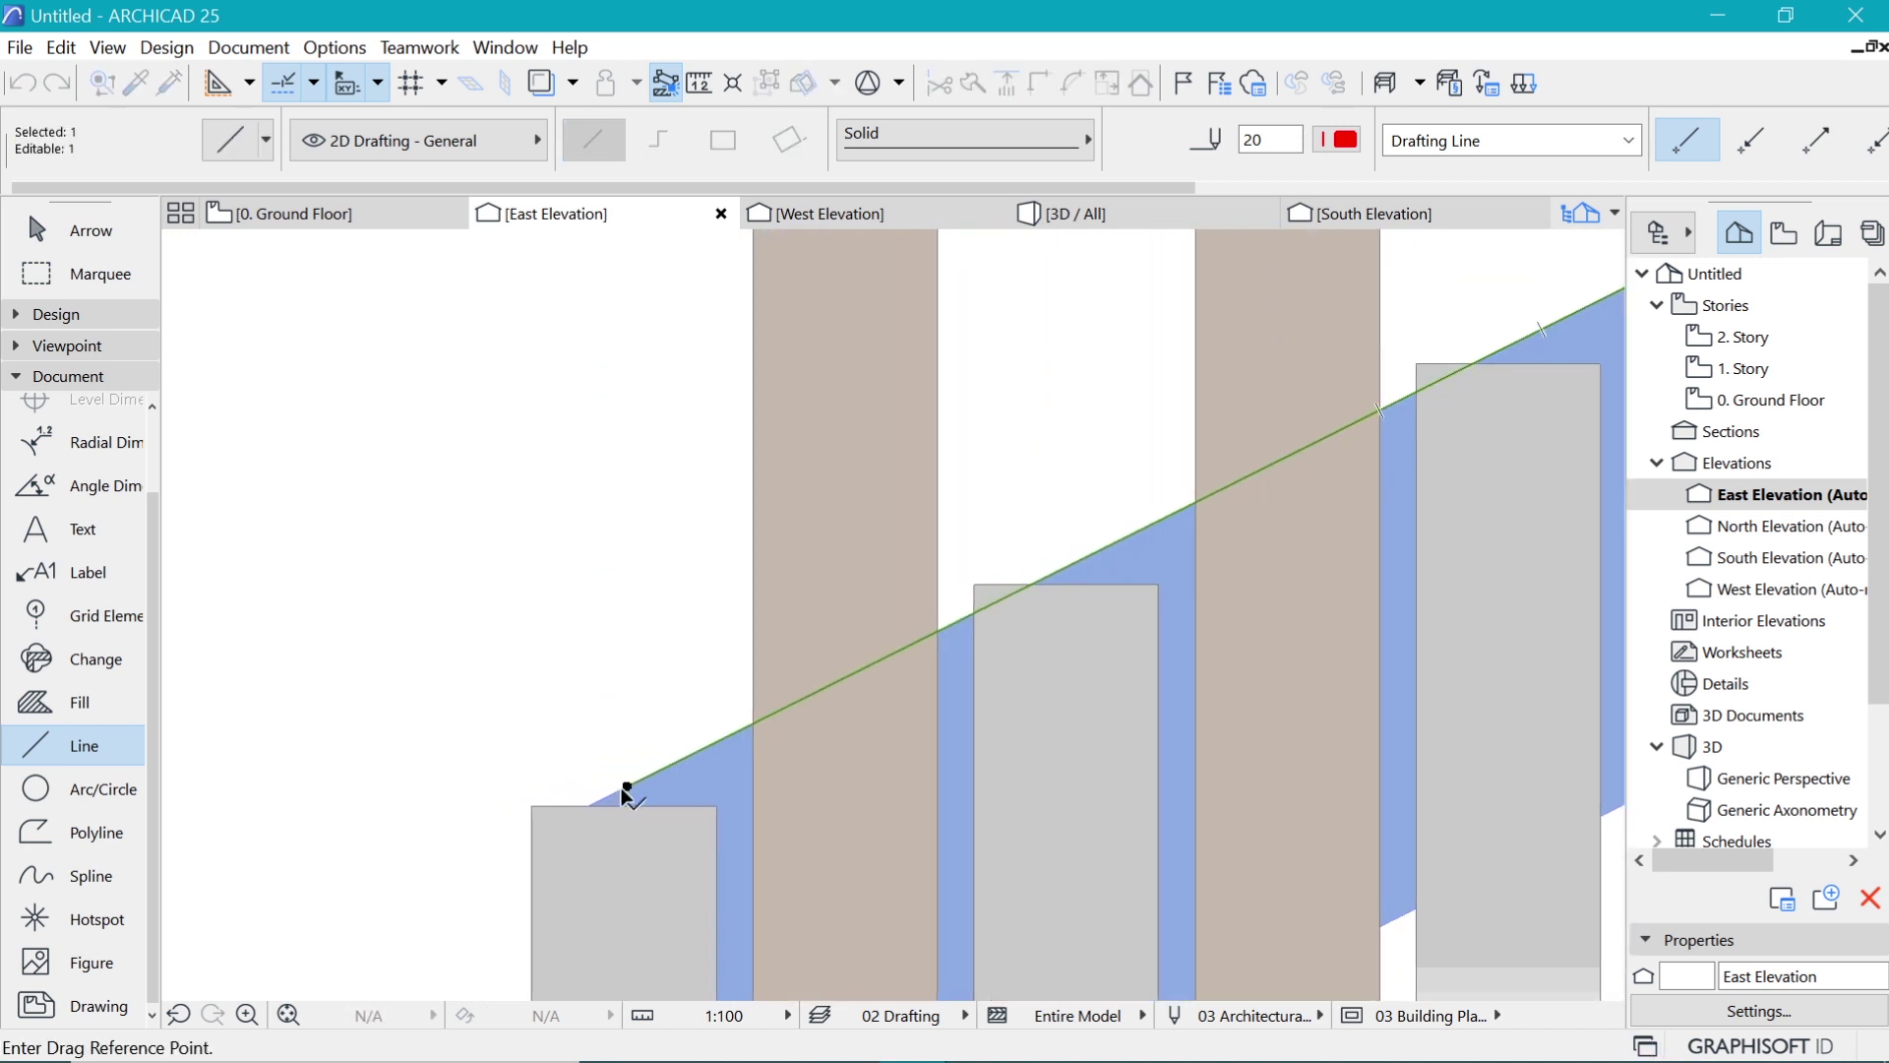
pyautogui.click(442, 846)
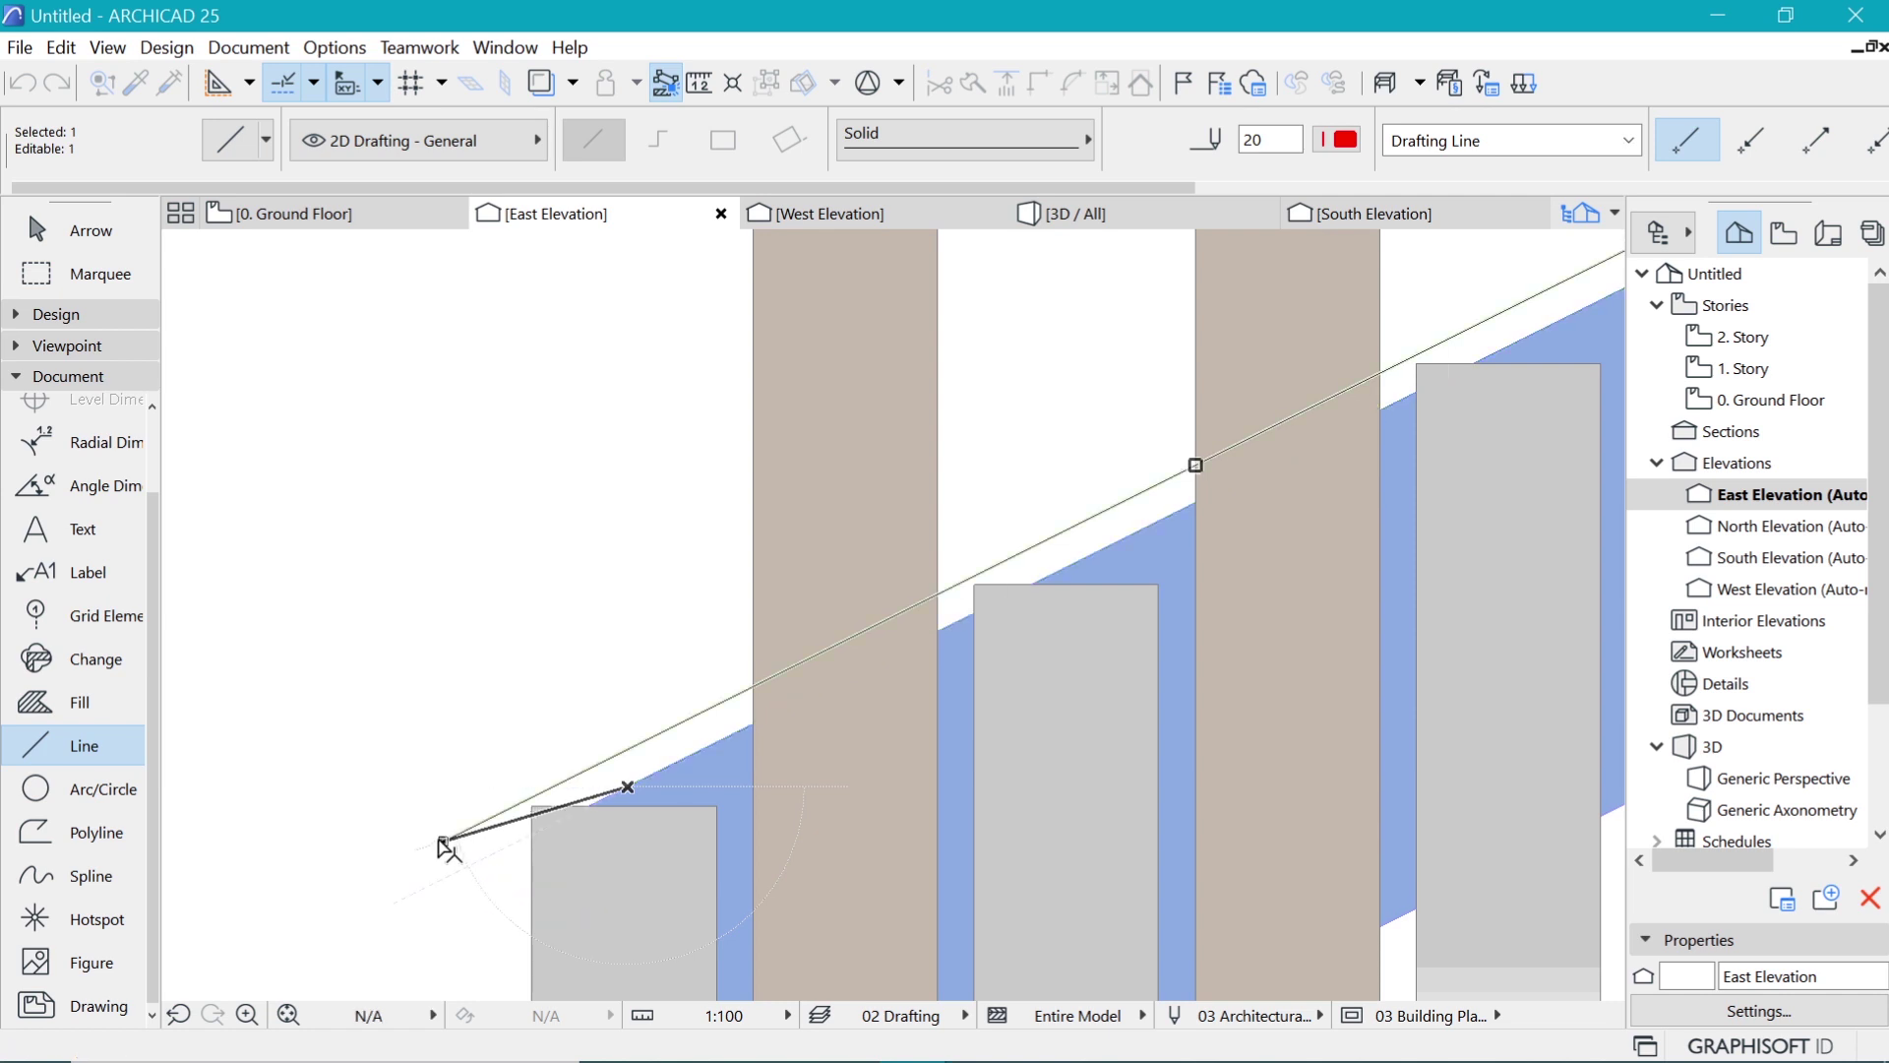
pyautogui.scroll(-4, 414, 811)
pyautogui.scroll(2, 494, 728)
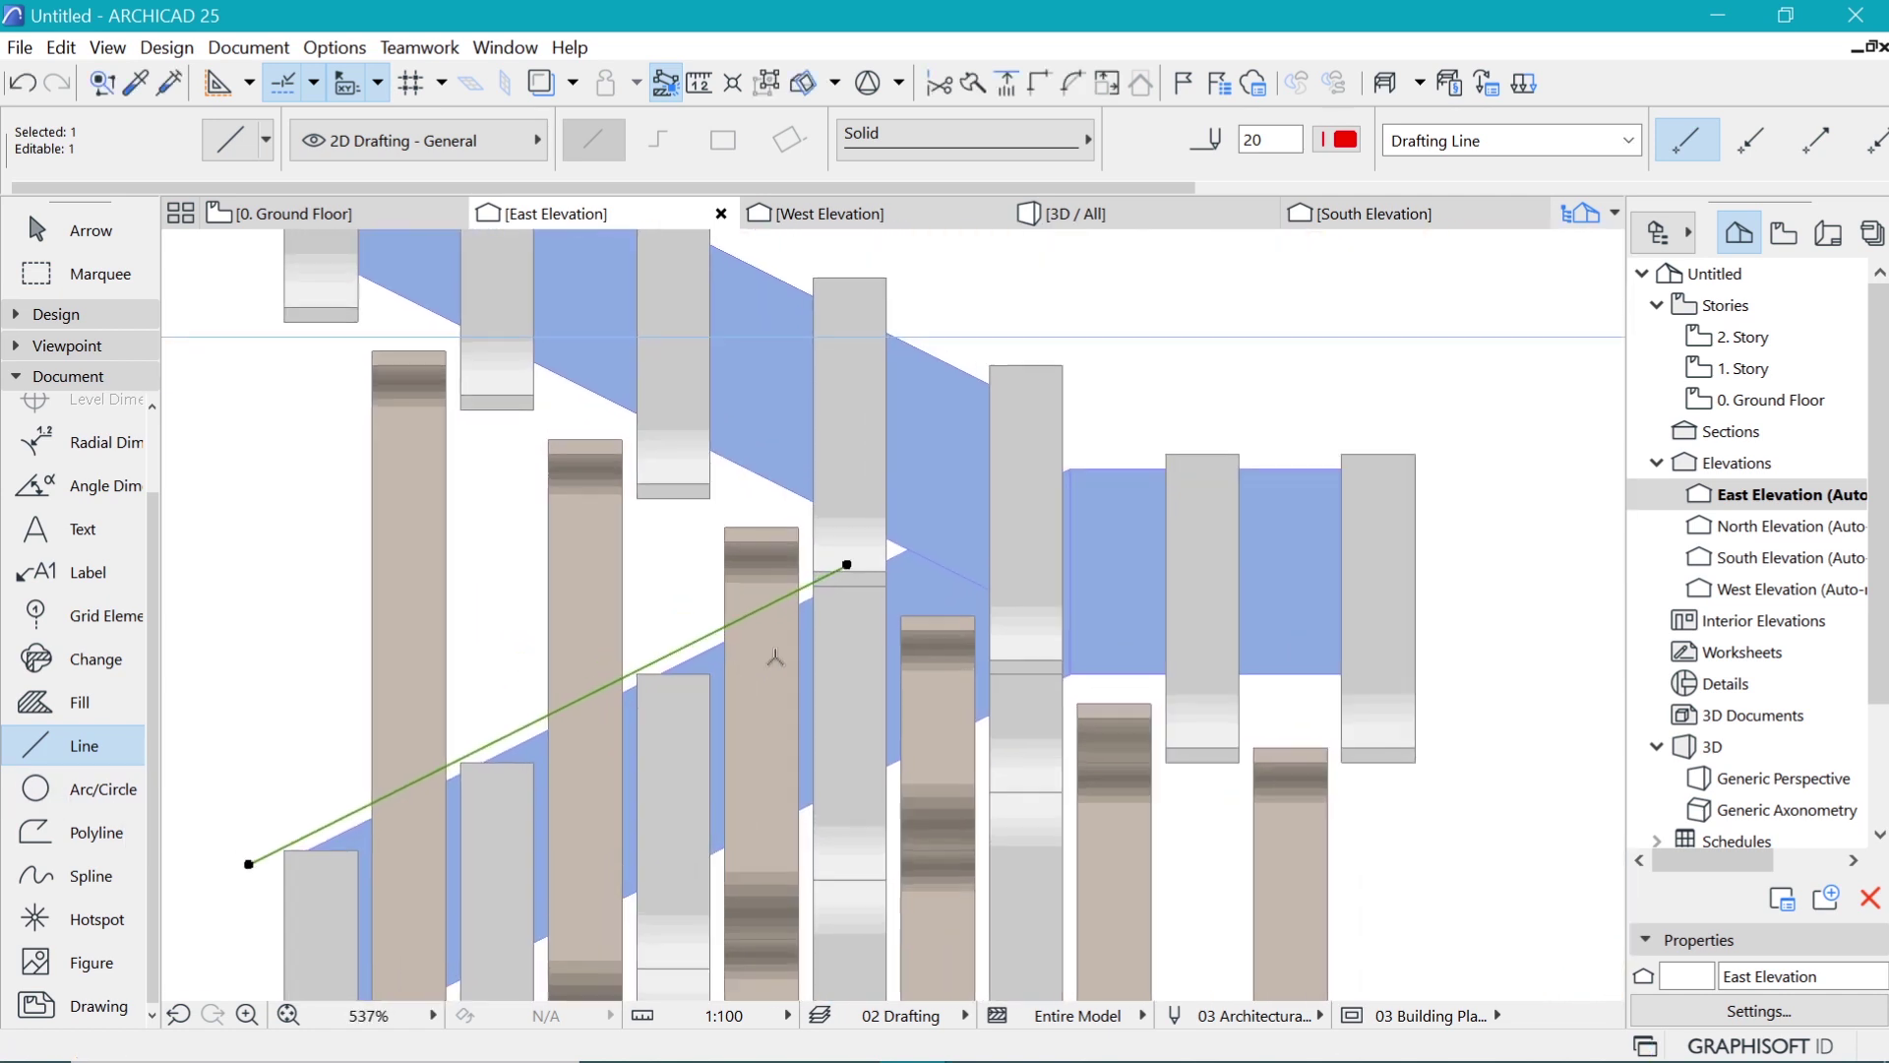
# Step: Draw a rectangular polyline about 250 mm wide on top of the first white upright, matching the upright's width
pyautogui.scroll(8, 453, 800)
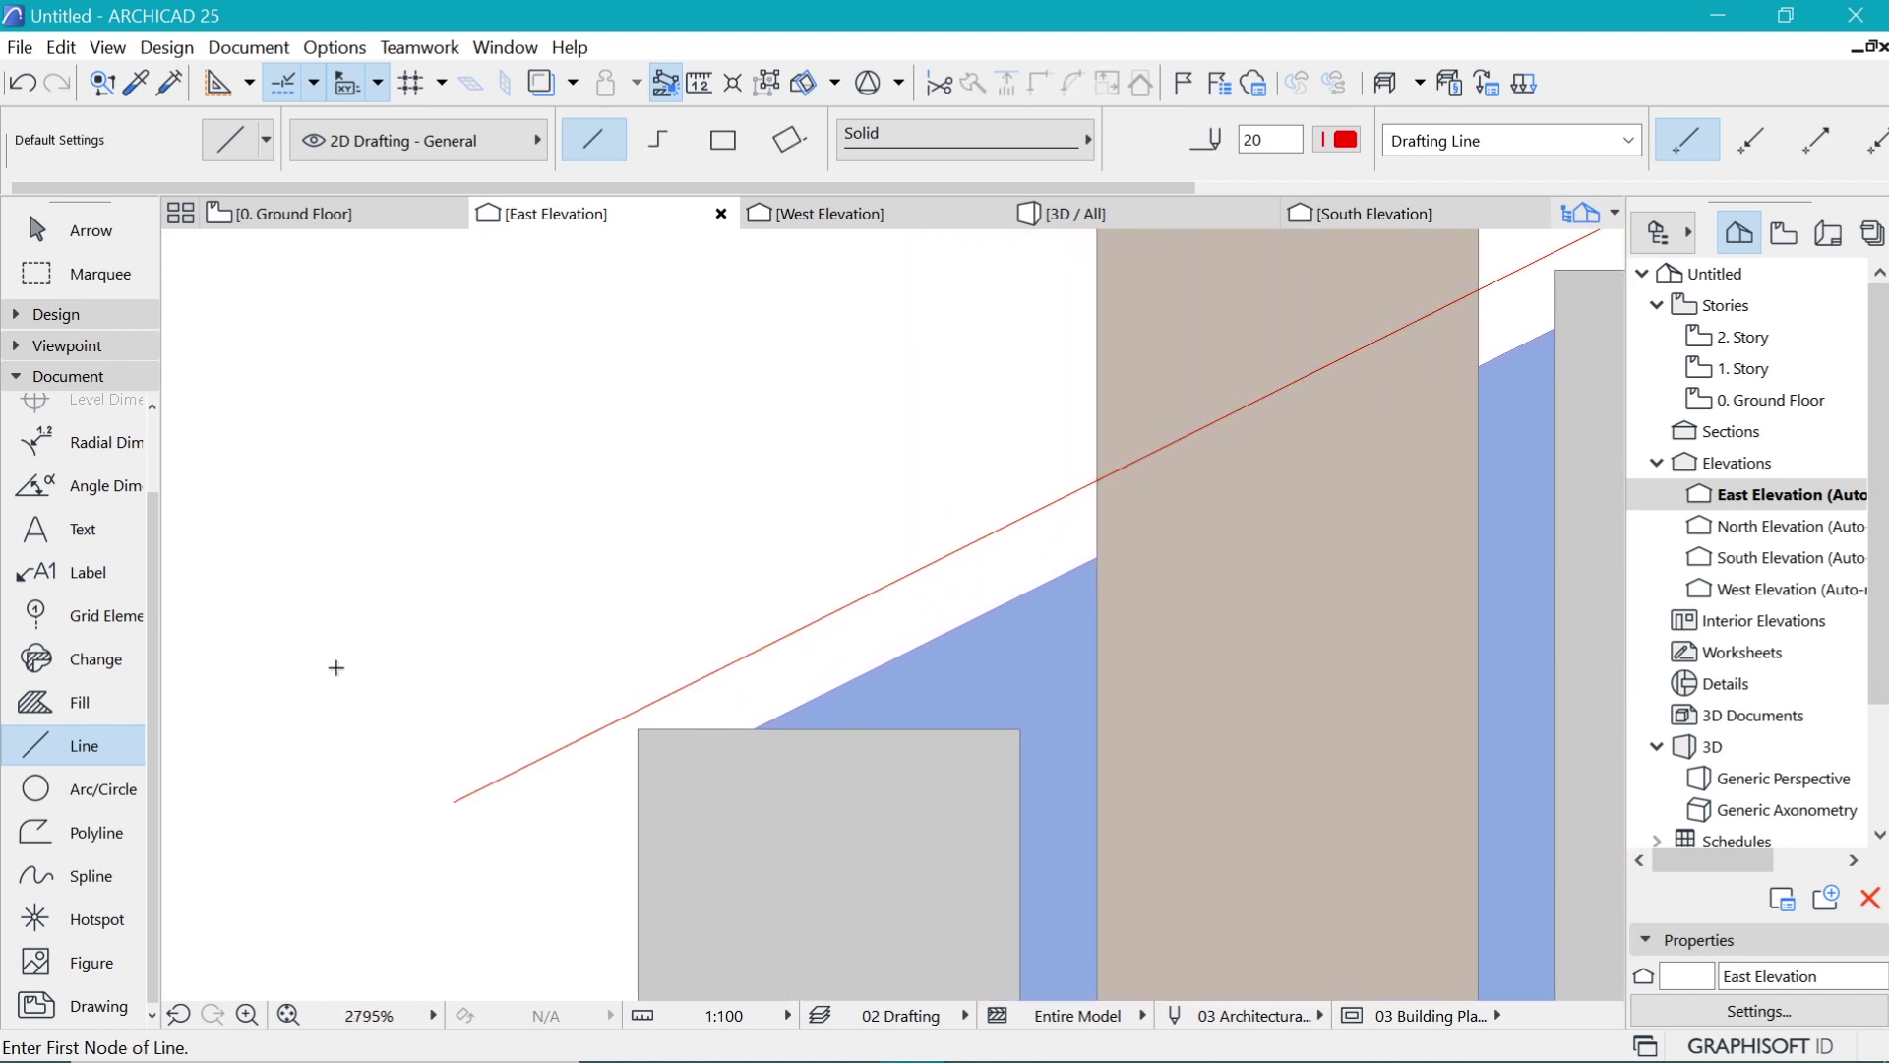
pyautogui.click(101, 832)
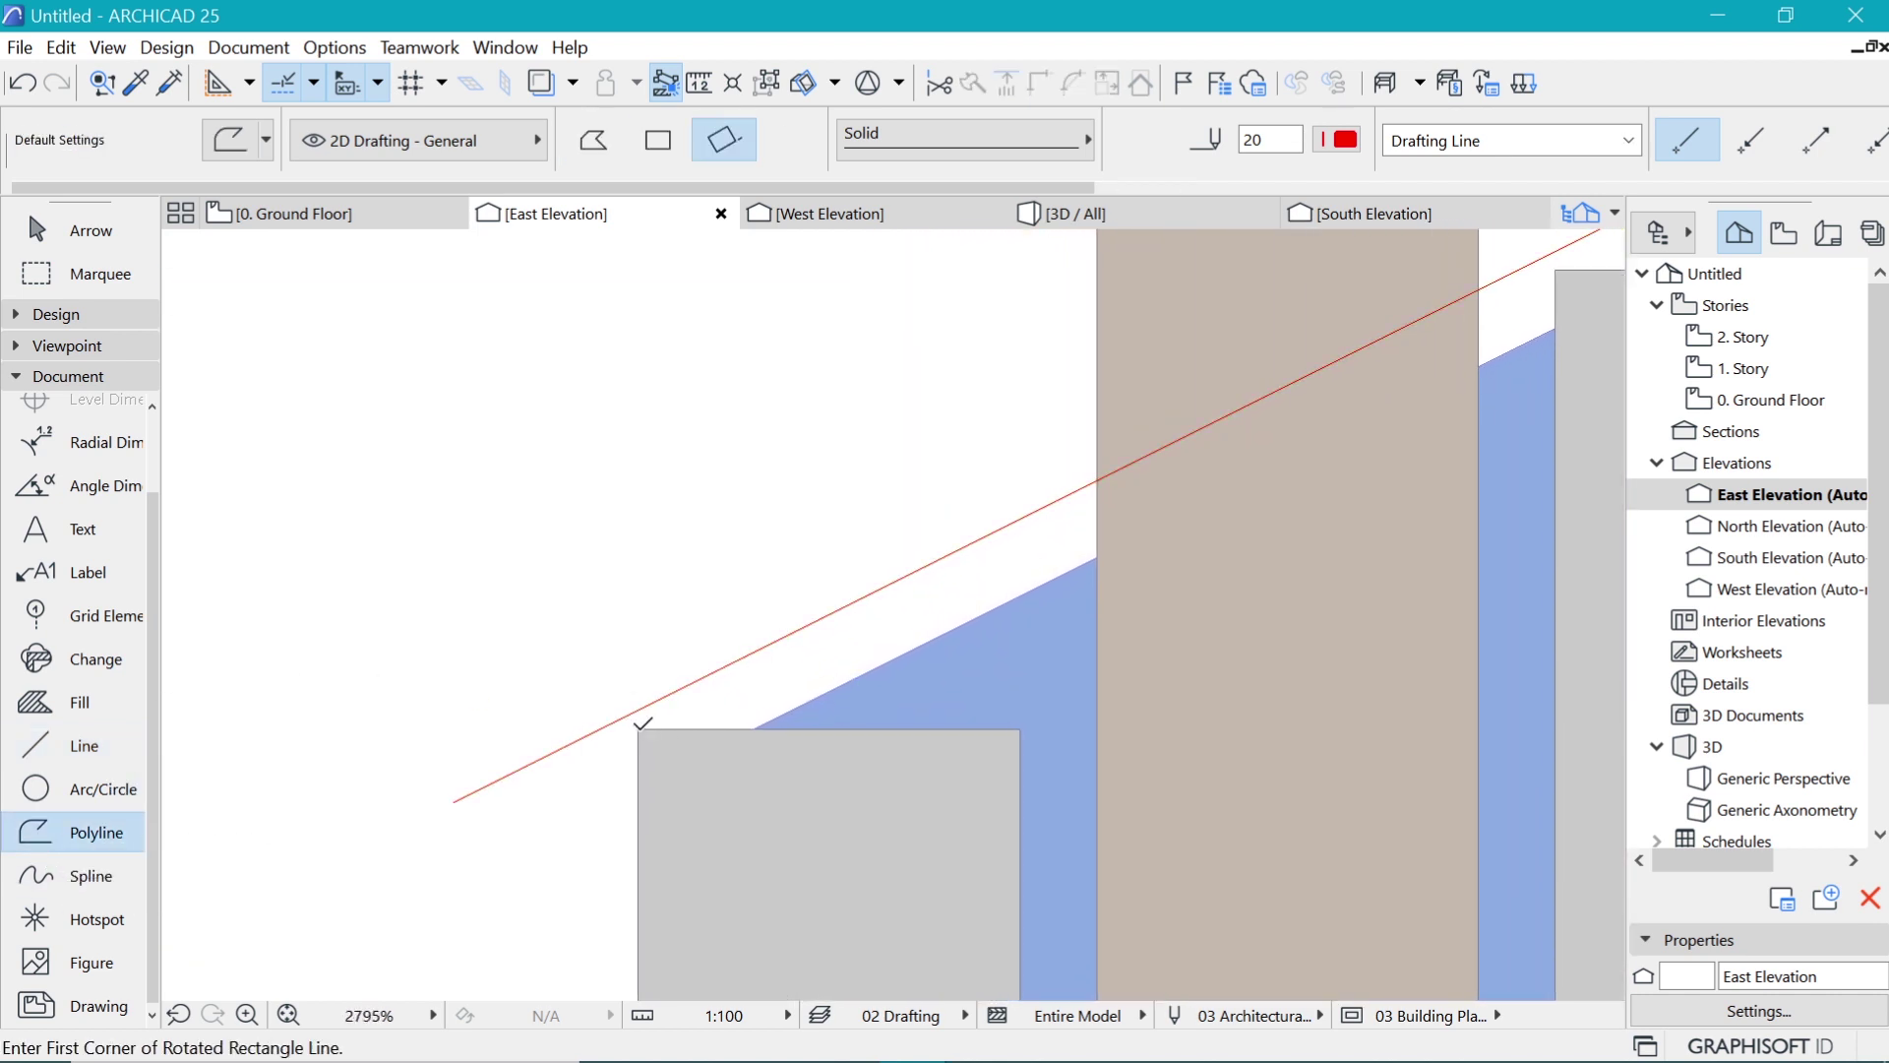
pyautogui.click(638, 440)
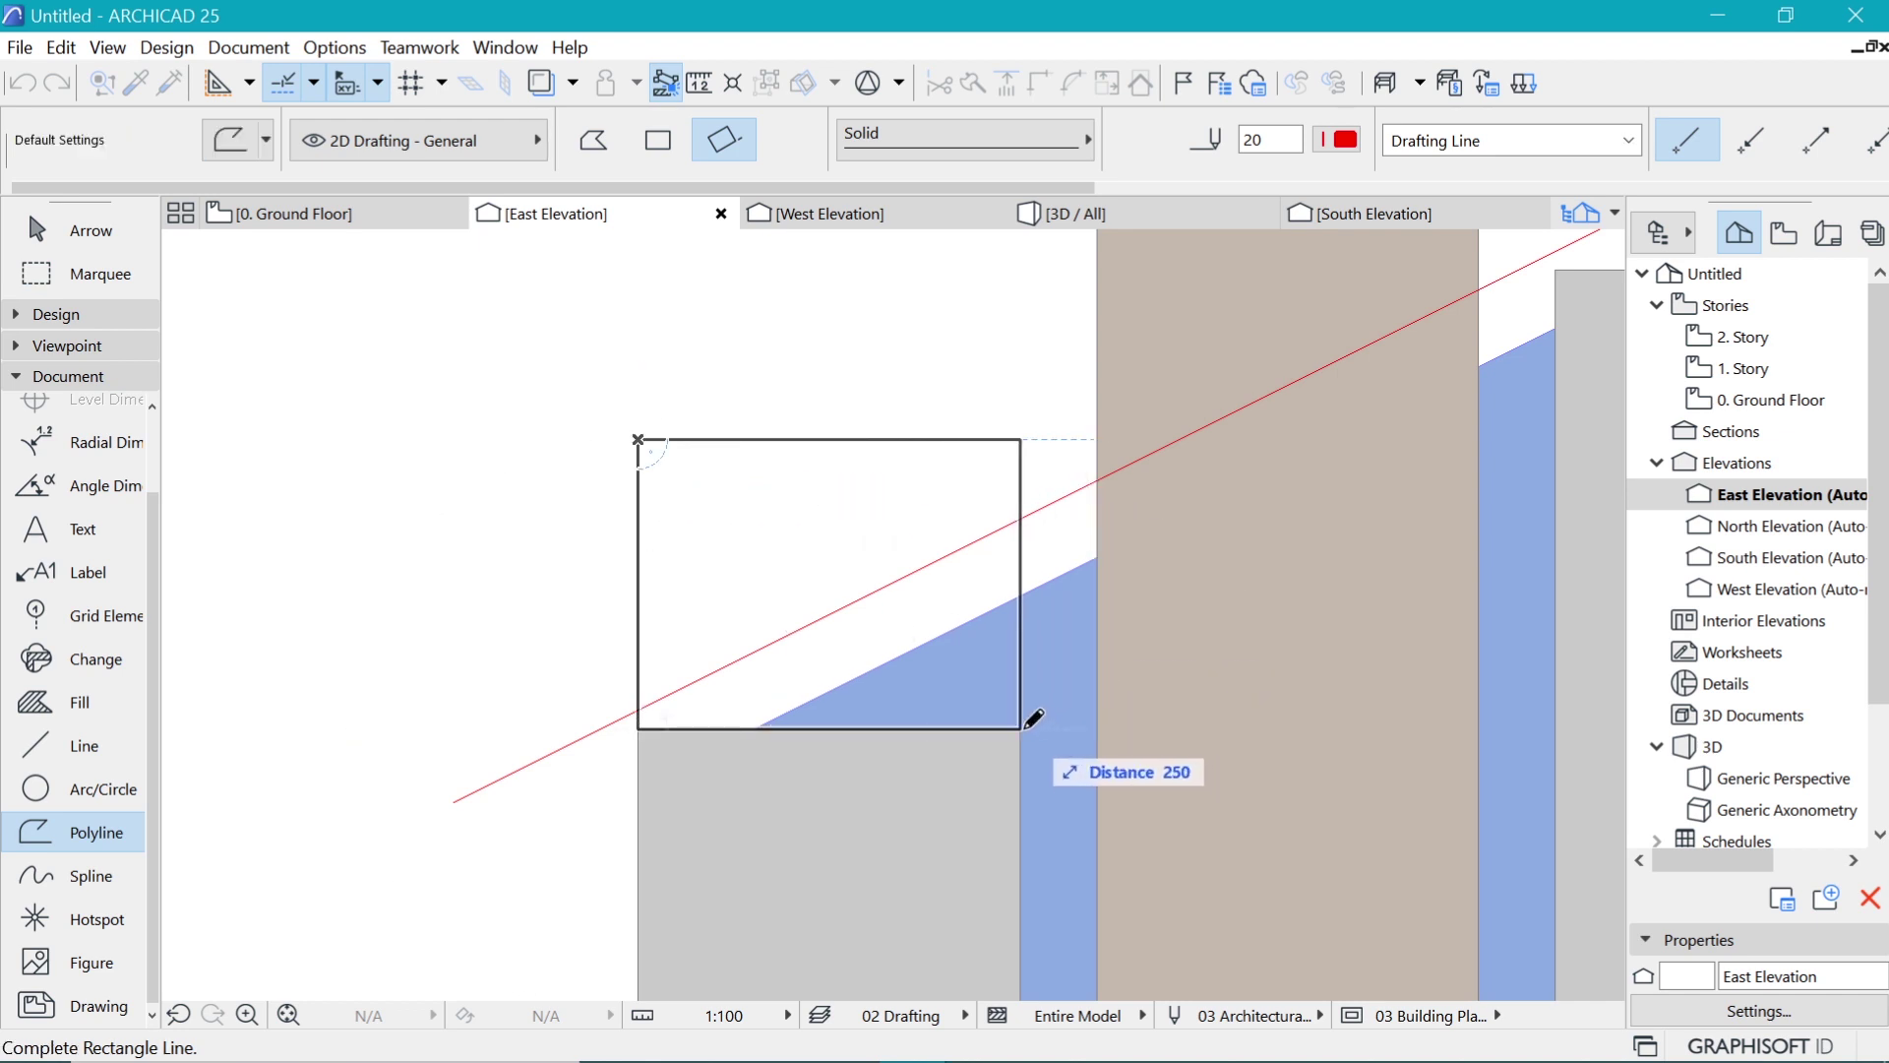
pyautogui.click(1020, 439)
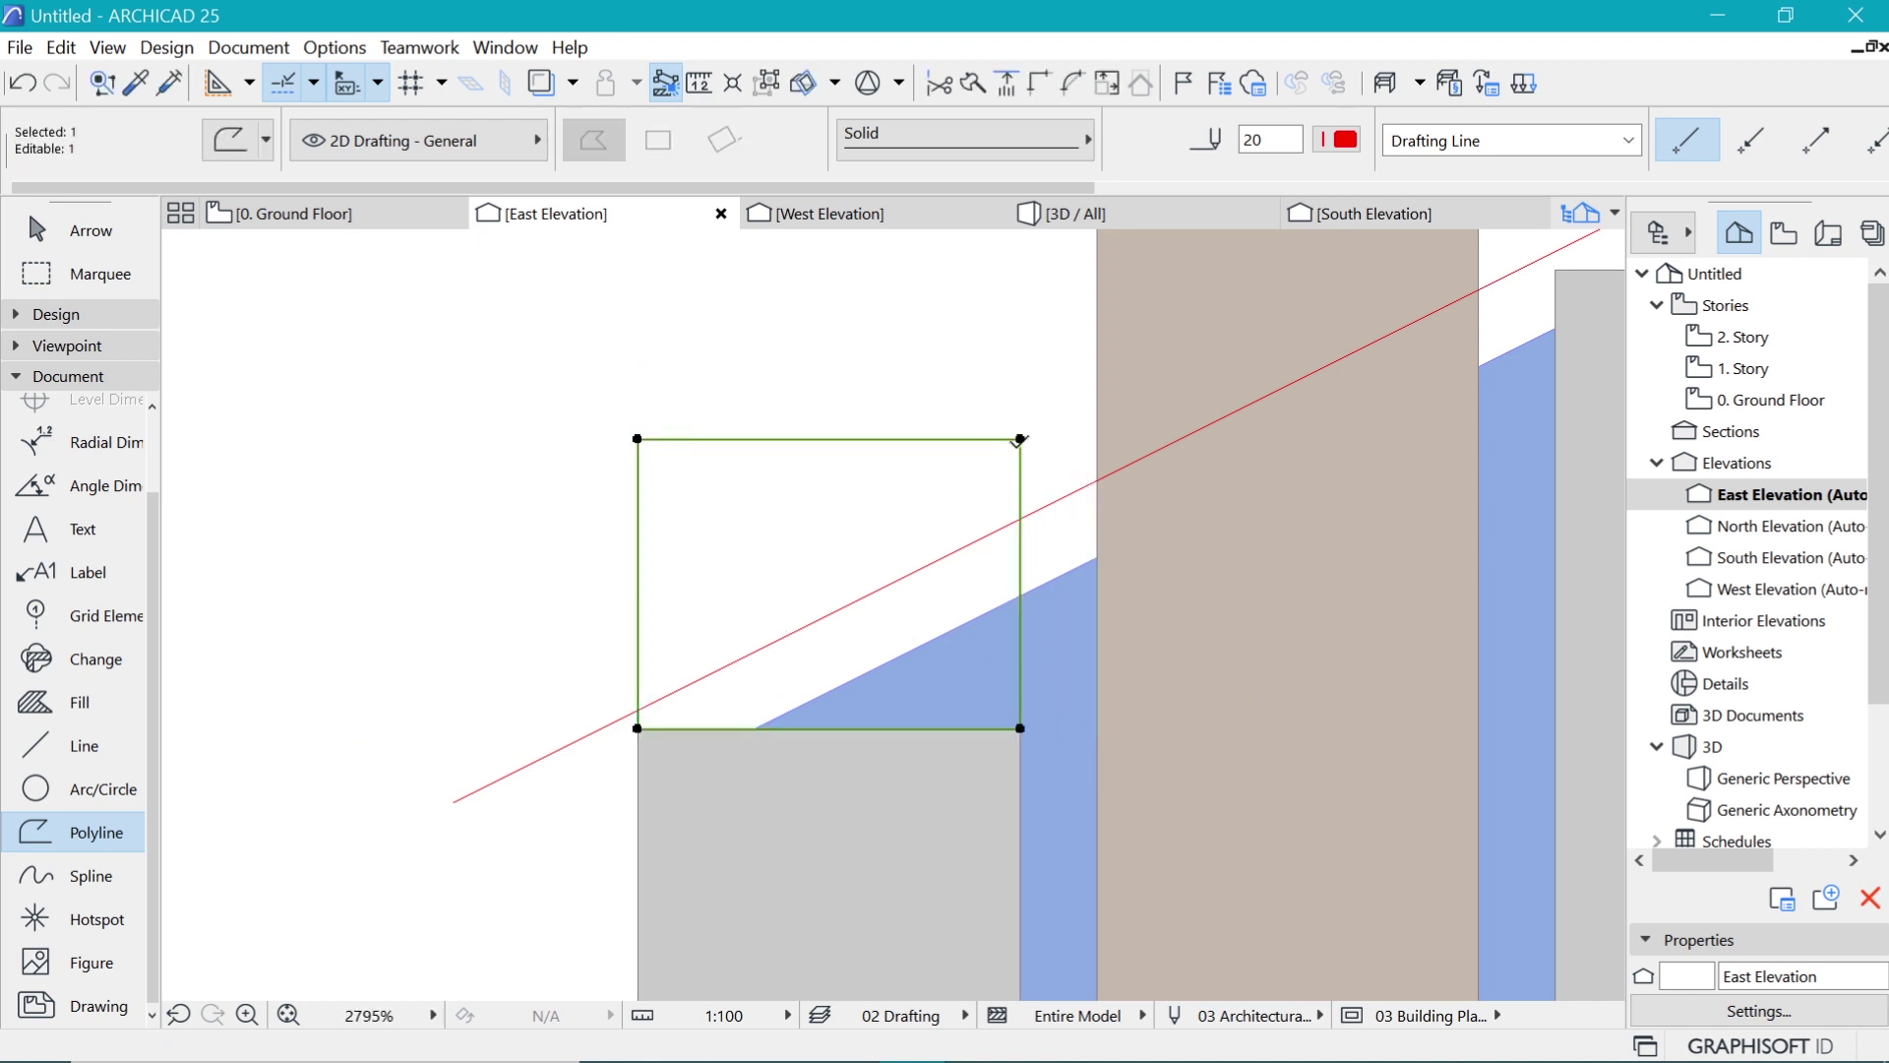
# Step: Lower both upper nodes of the rectangle onto the sloped line to form a wedge-shaped outline
pyautogui.click(1021, 439)
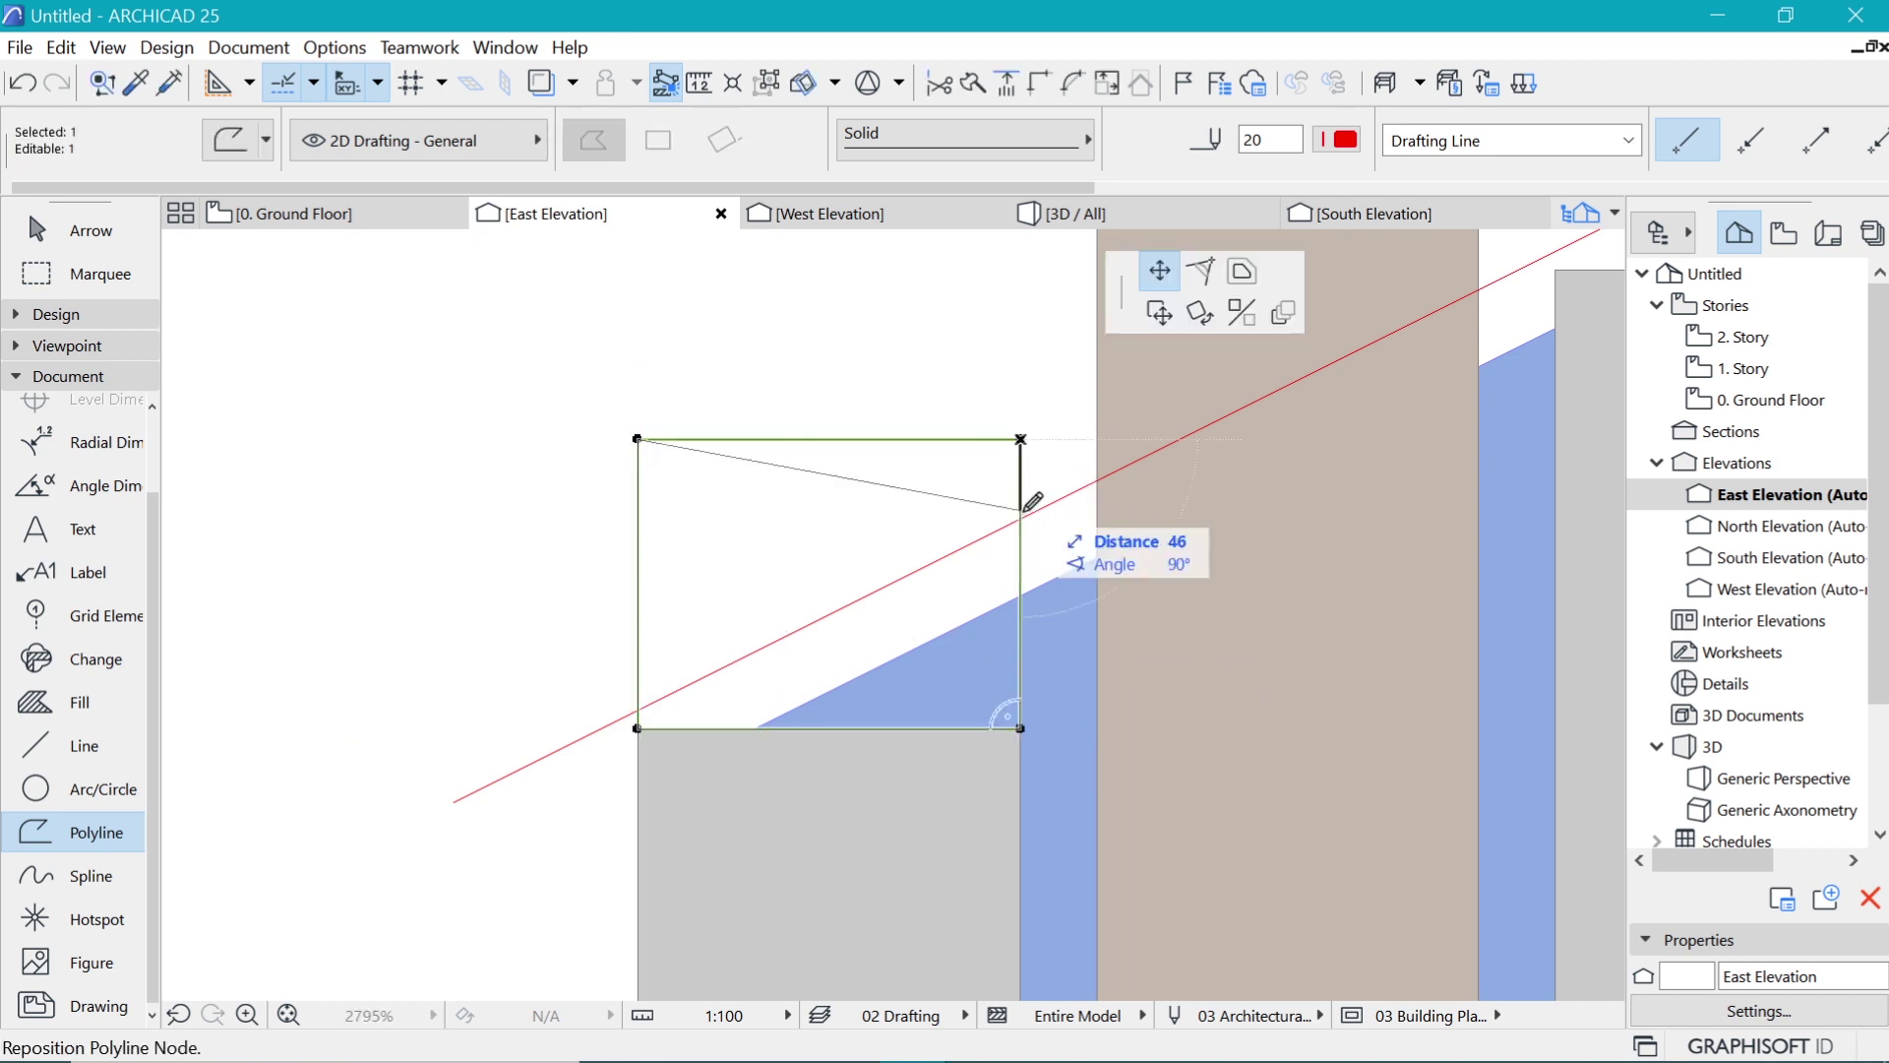
pyautogui.click(639, 440)
pyautogui.click(639, 710)
pyautogui.scroll(-3, 797, 704)
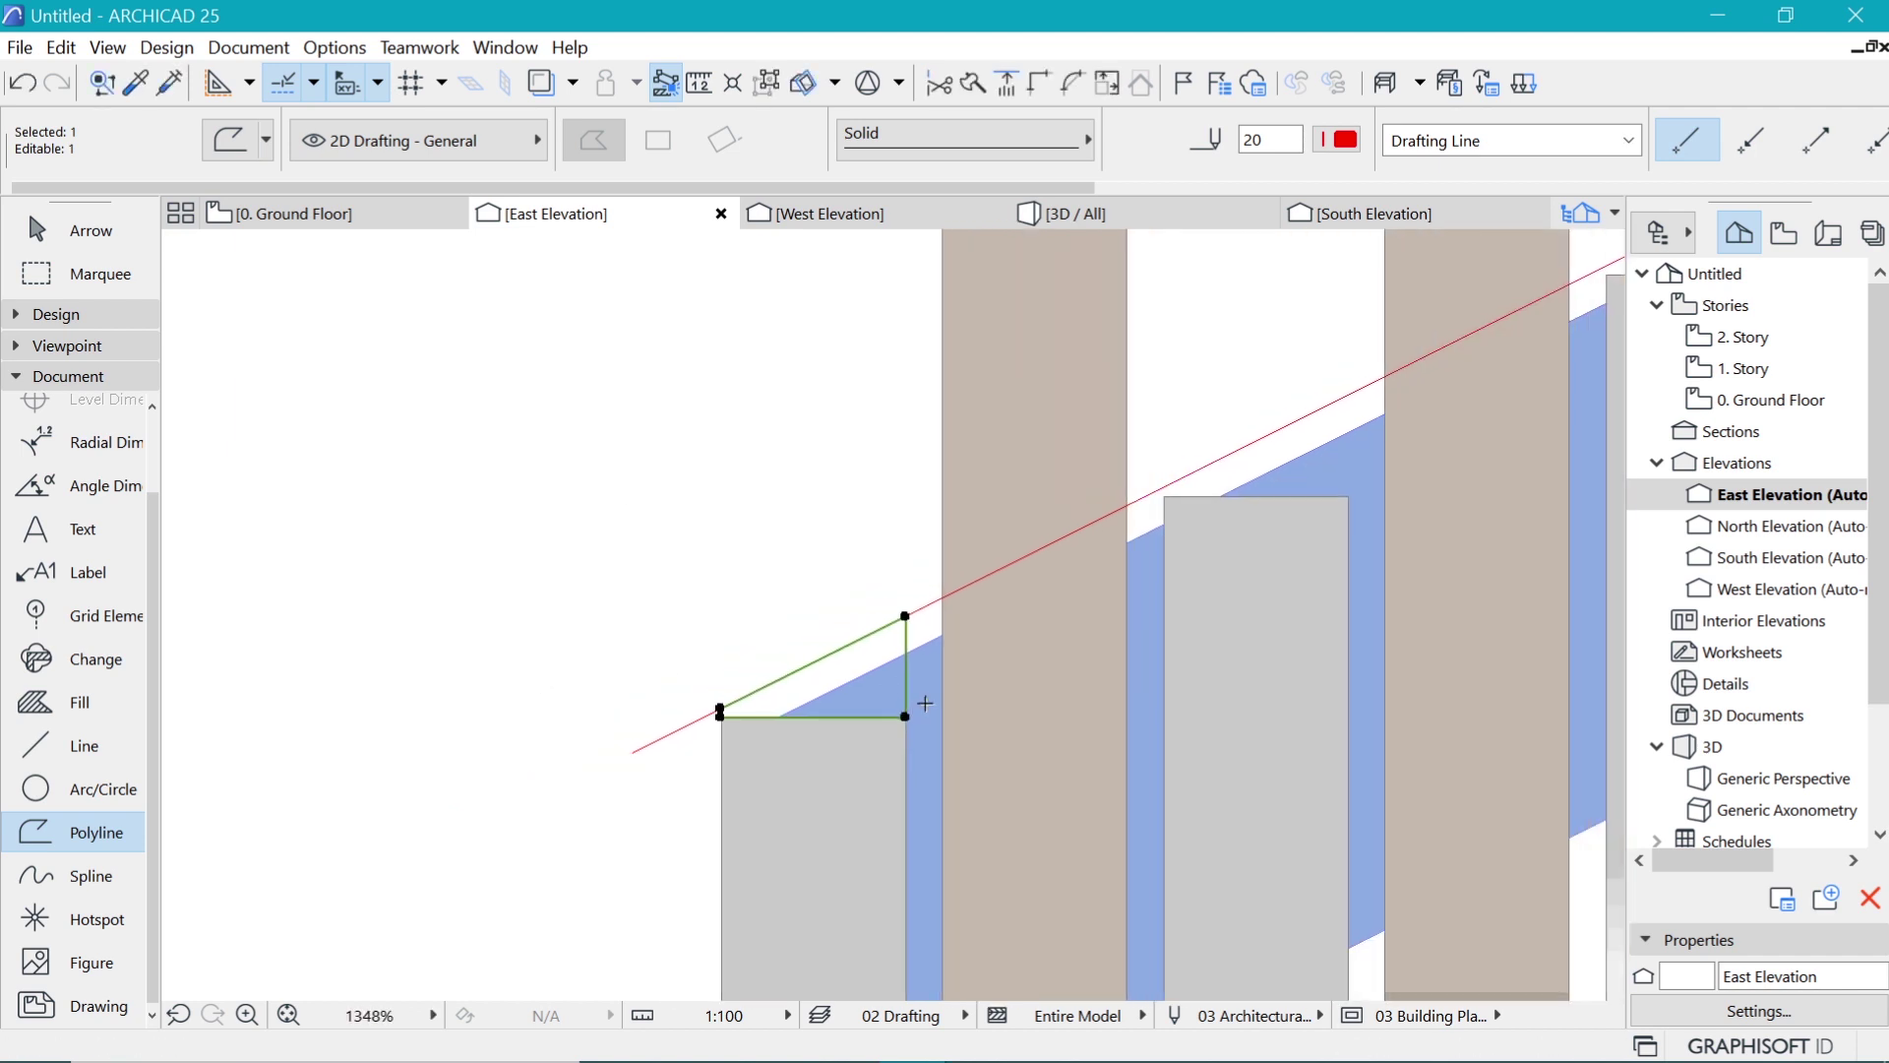
# Step: Move the wedge outline off the upright into the empty area beside the stair and deselect it
pyautogui.scroll(4, 1042, 675)
pyautogui.scroll(-4, 688, 669)
pyautogui.scroll(2, 619, 667)
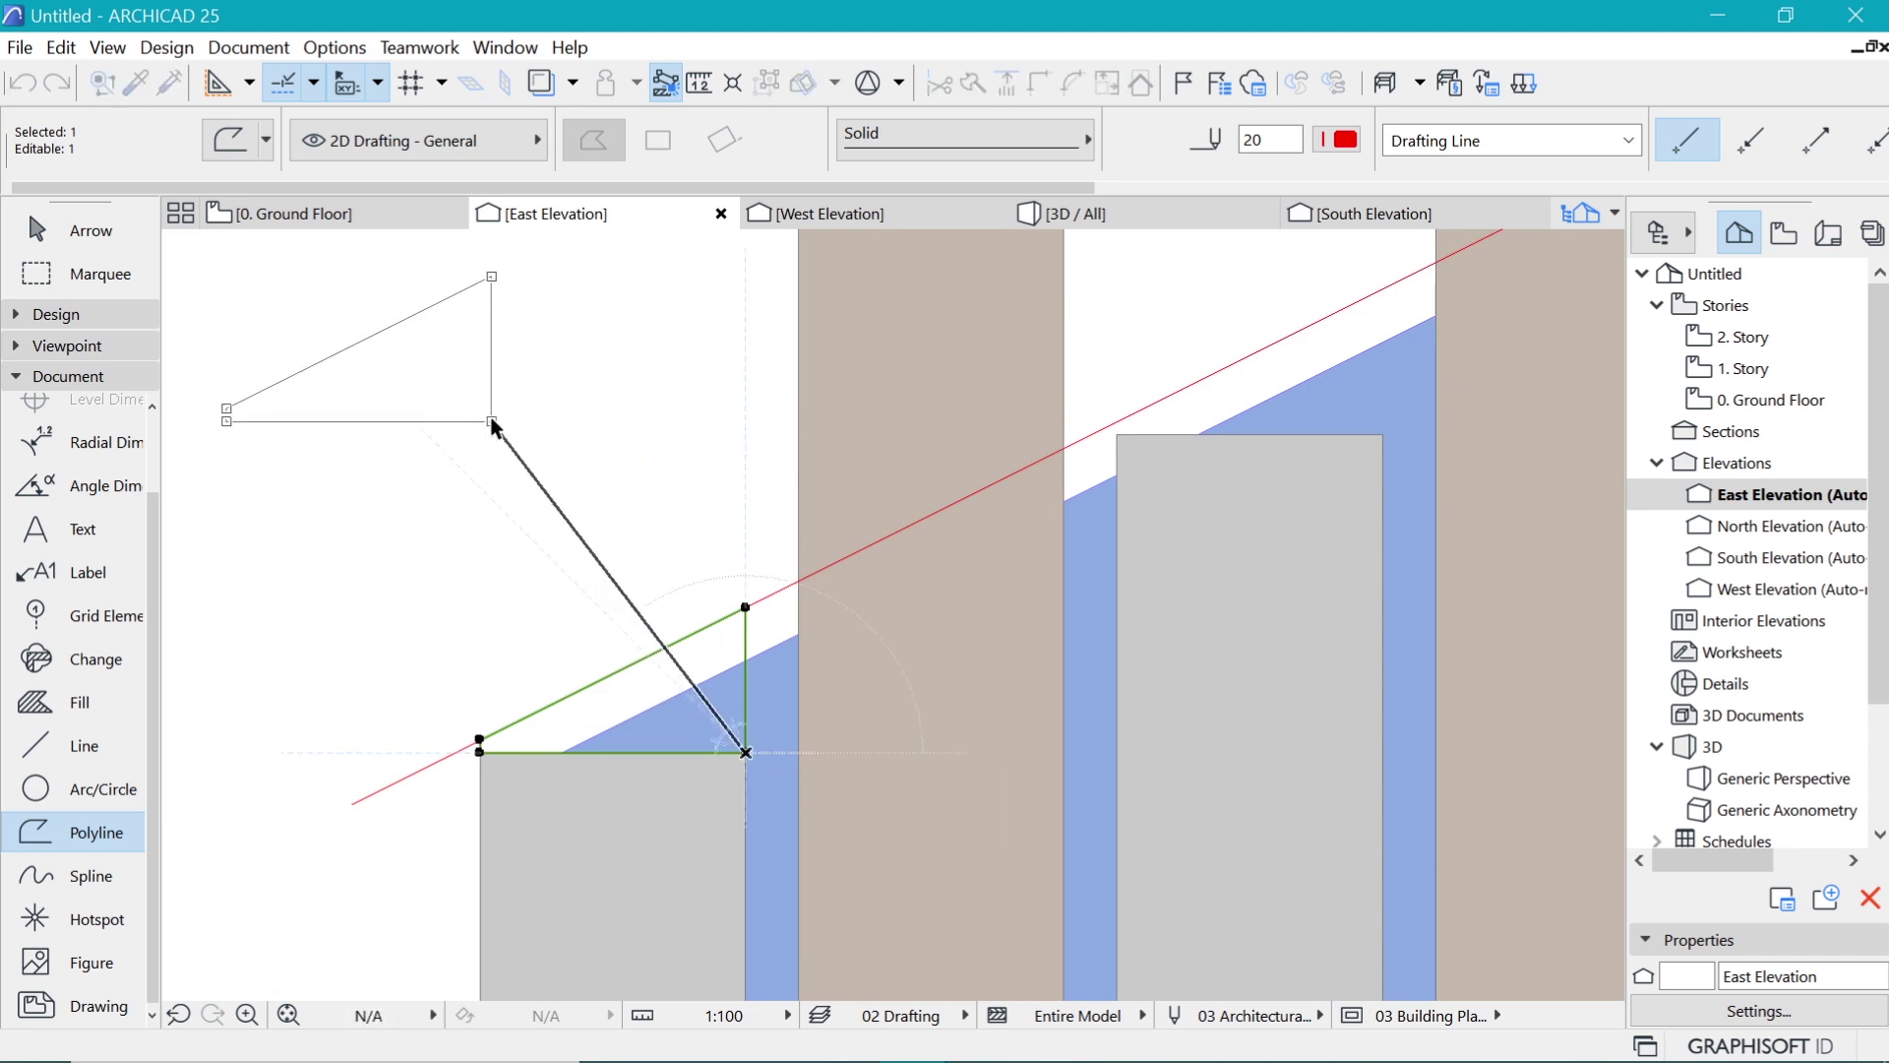
pyautogui.click(492, 423)
pyautogui.scroll(-3, 623, 665)
pyautogui.scroll(2, 512, 468)
pyautogui.press('Escape')
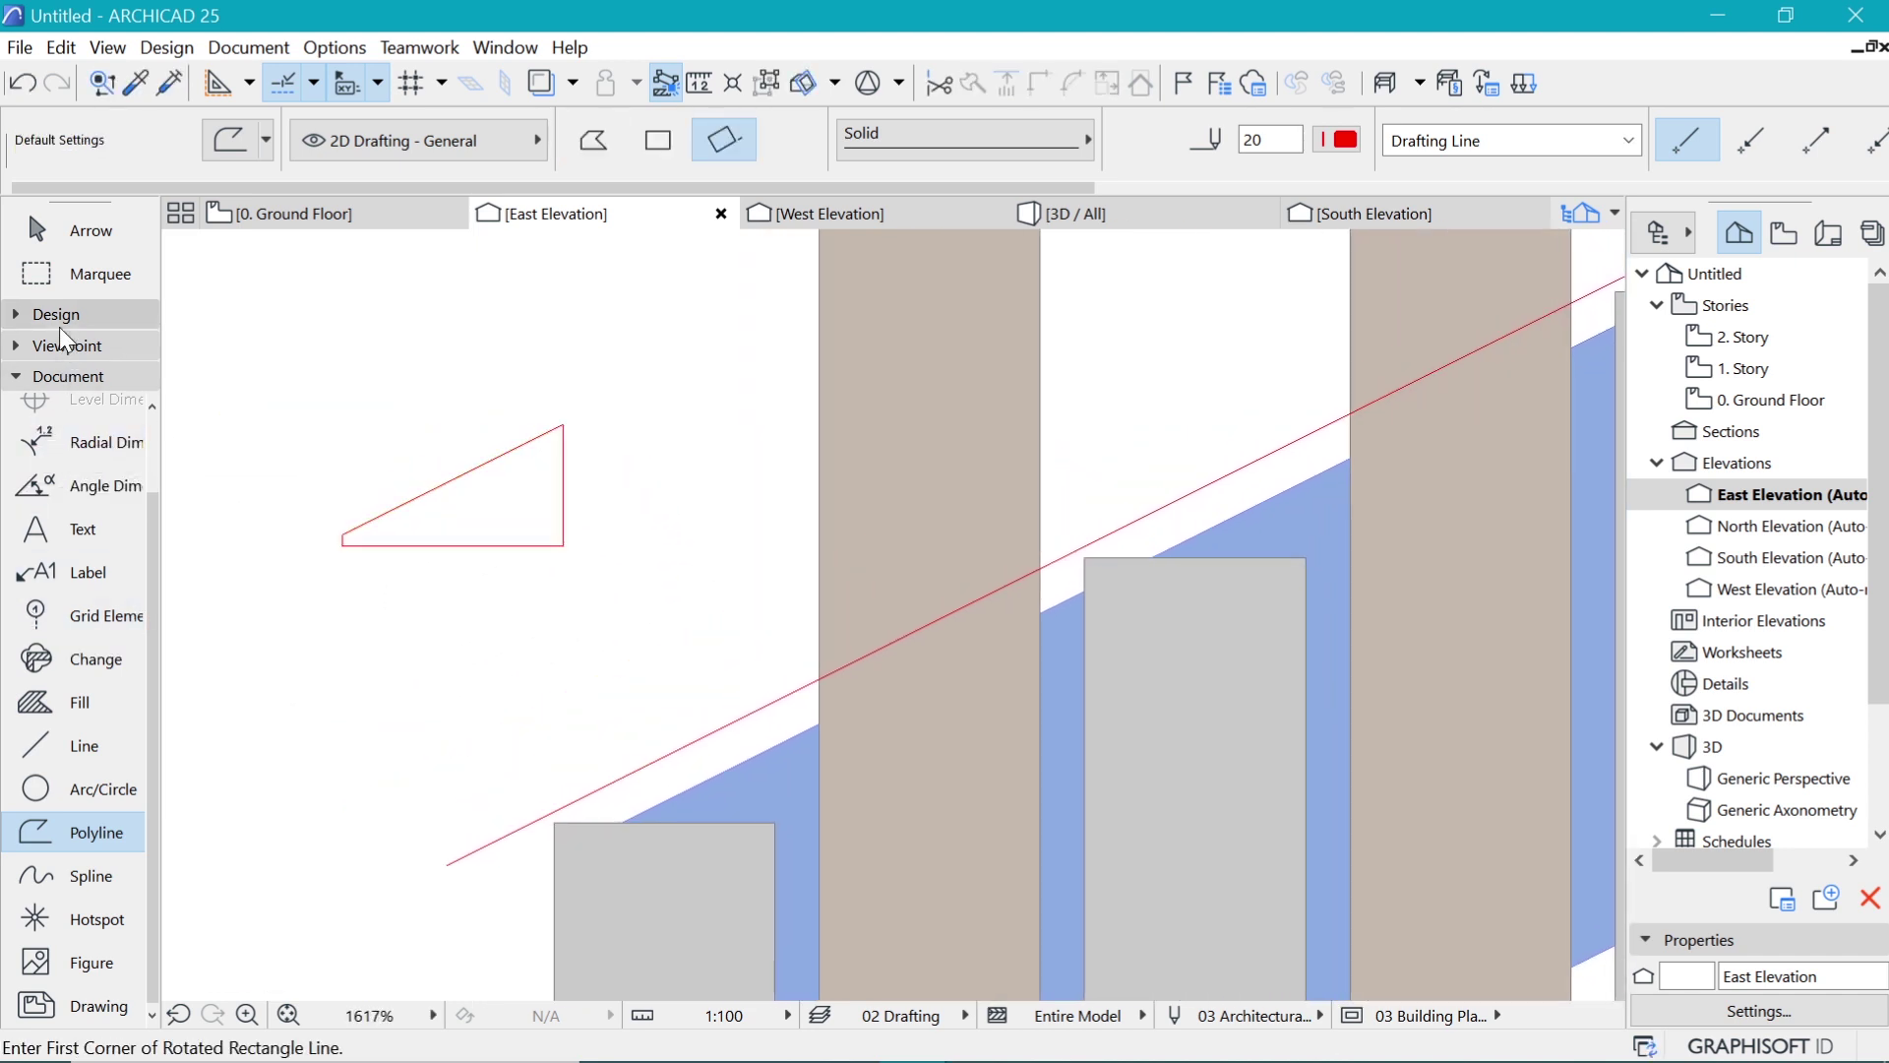
# Step: Create a morph from the wedge outline using the GENERIC - INTERNAL FILLER building material
pyautogui.click(59, 321)
pyautogui.scroll(-3, 79, 810)
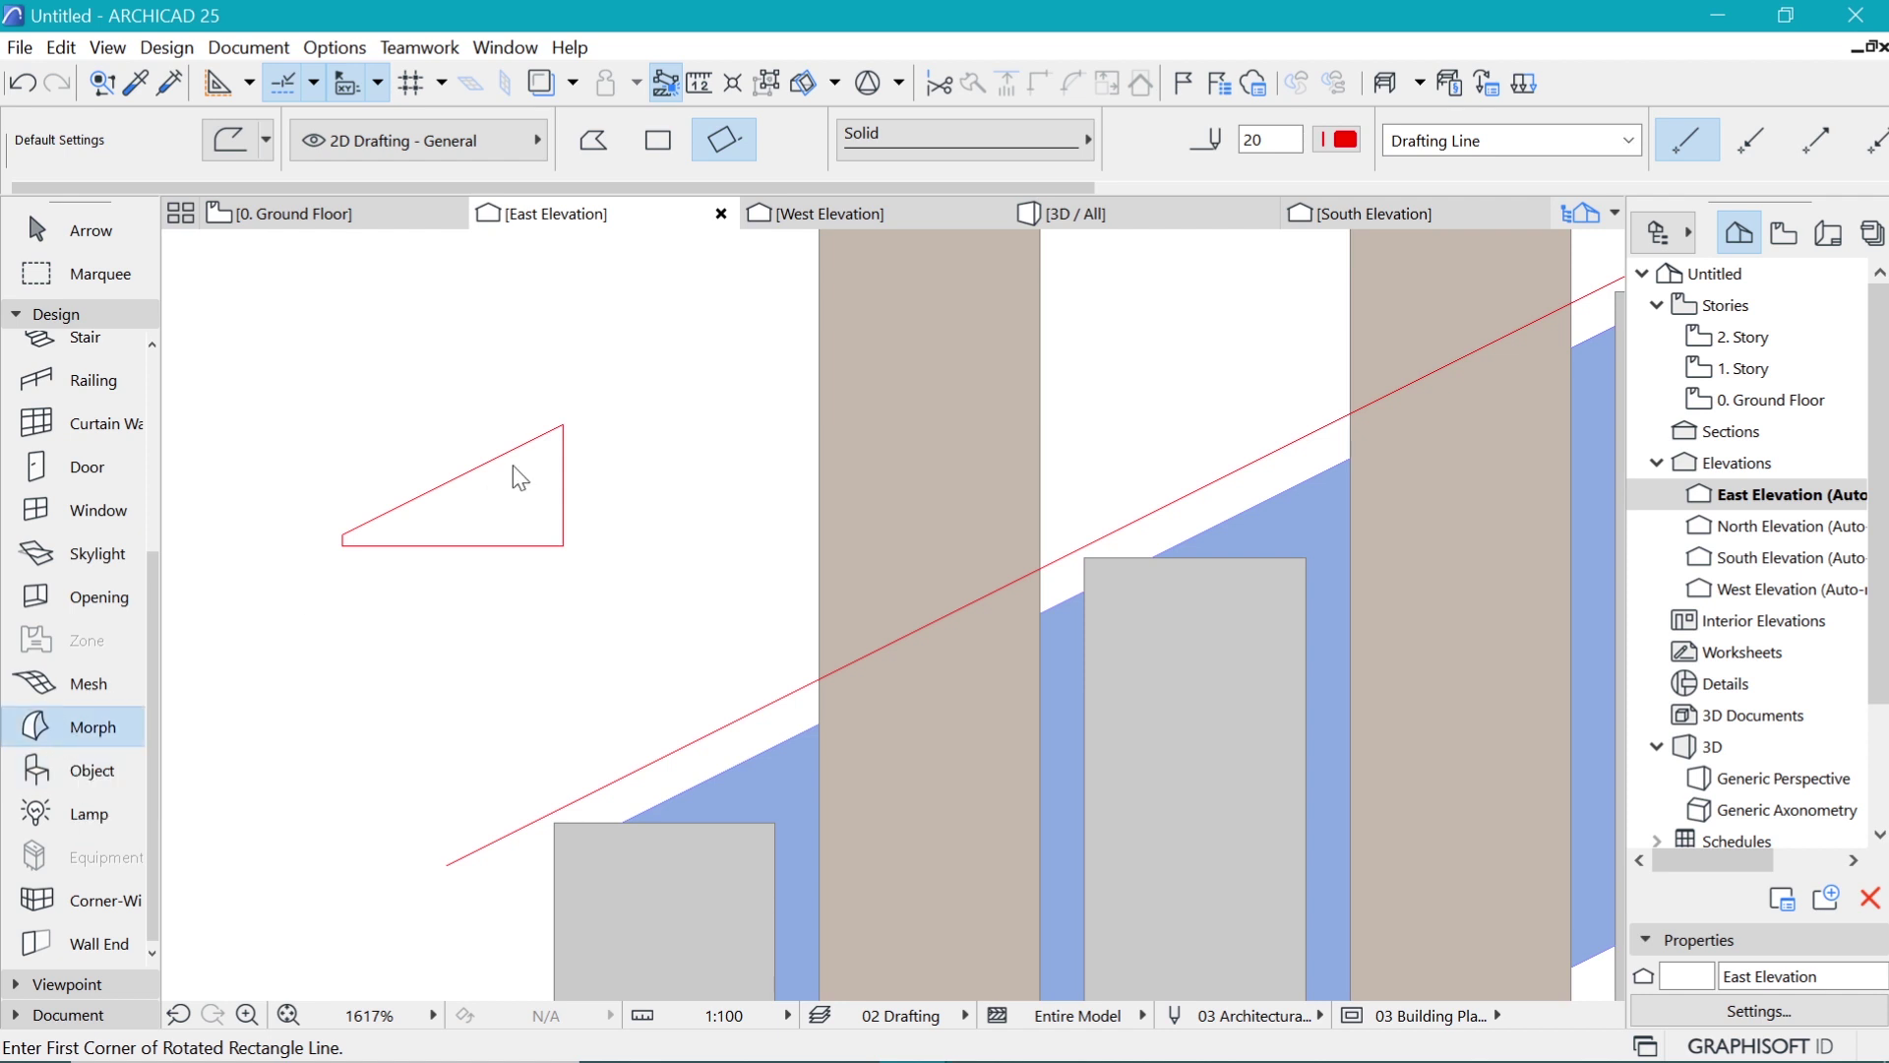
pyautogui.scroll(1, 512, 467)
pyautogui.click(964, 141)
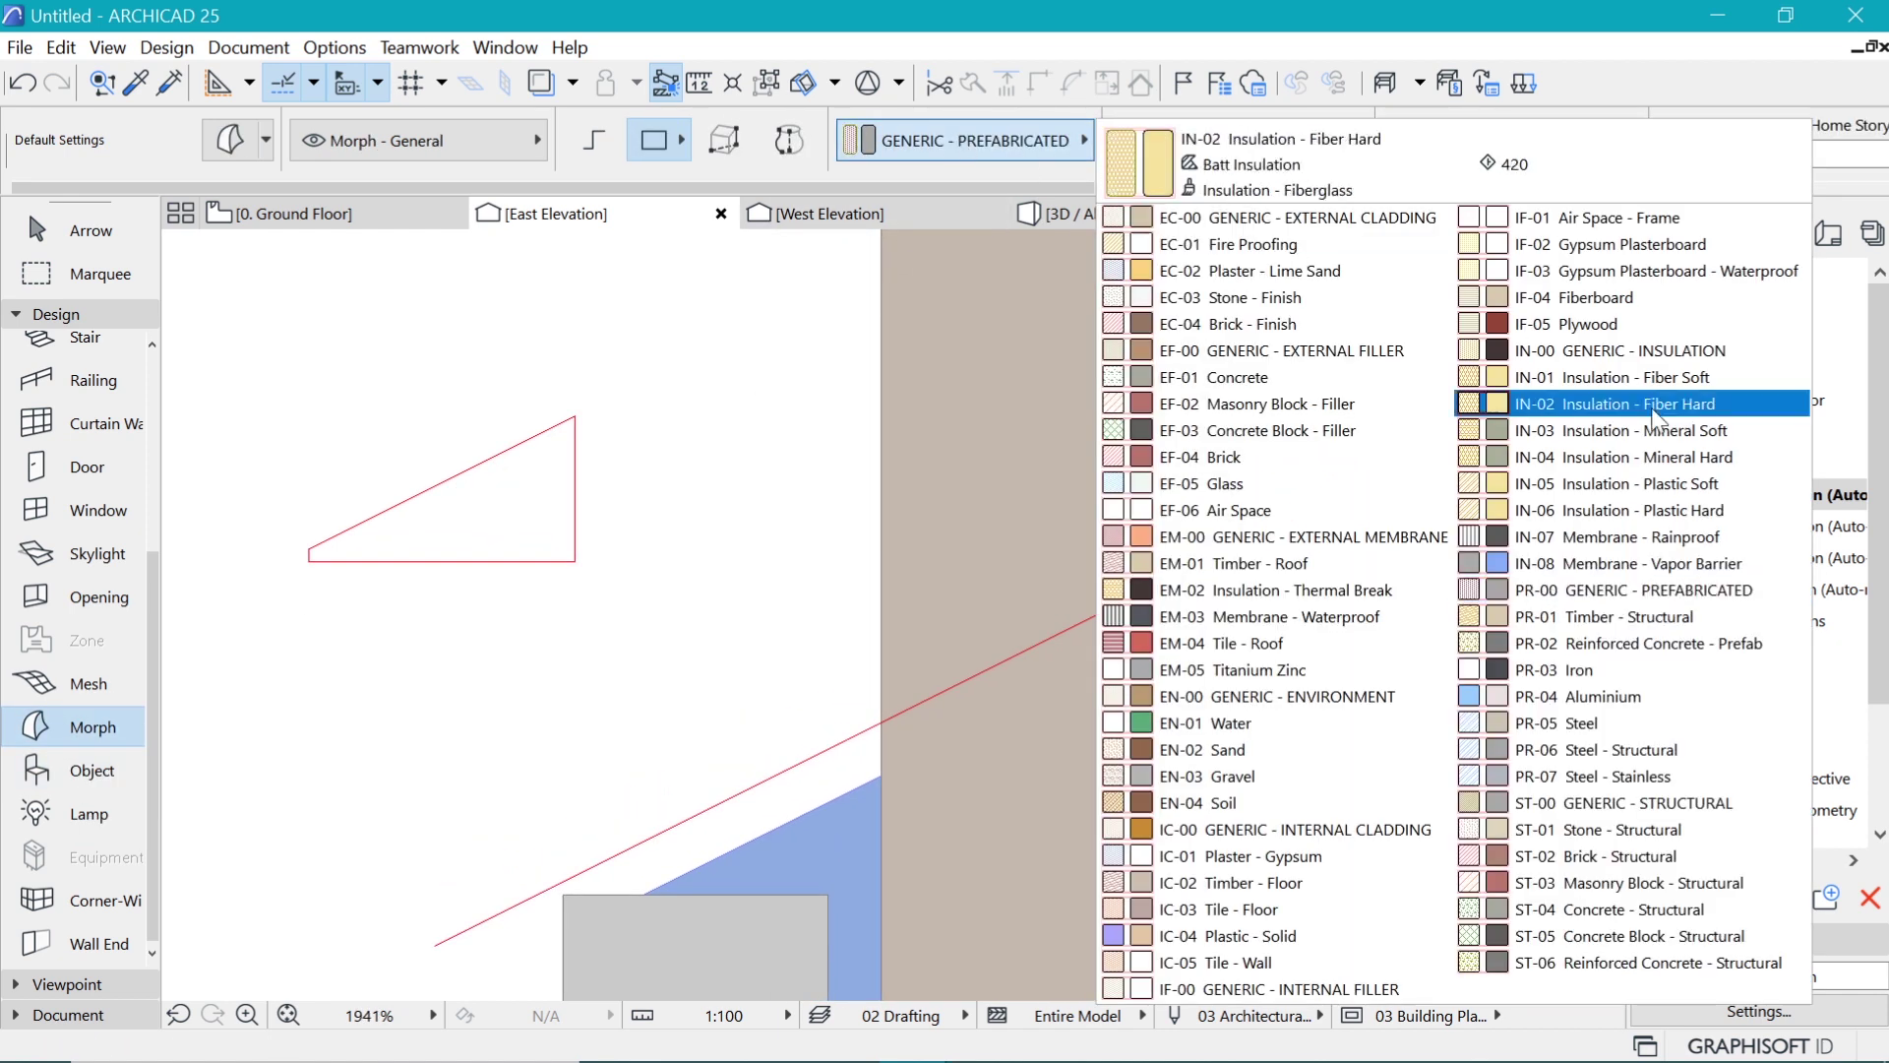
pyautogui.click(1278, 989)
pyautogui.scroll(1, 533, 444)
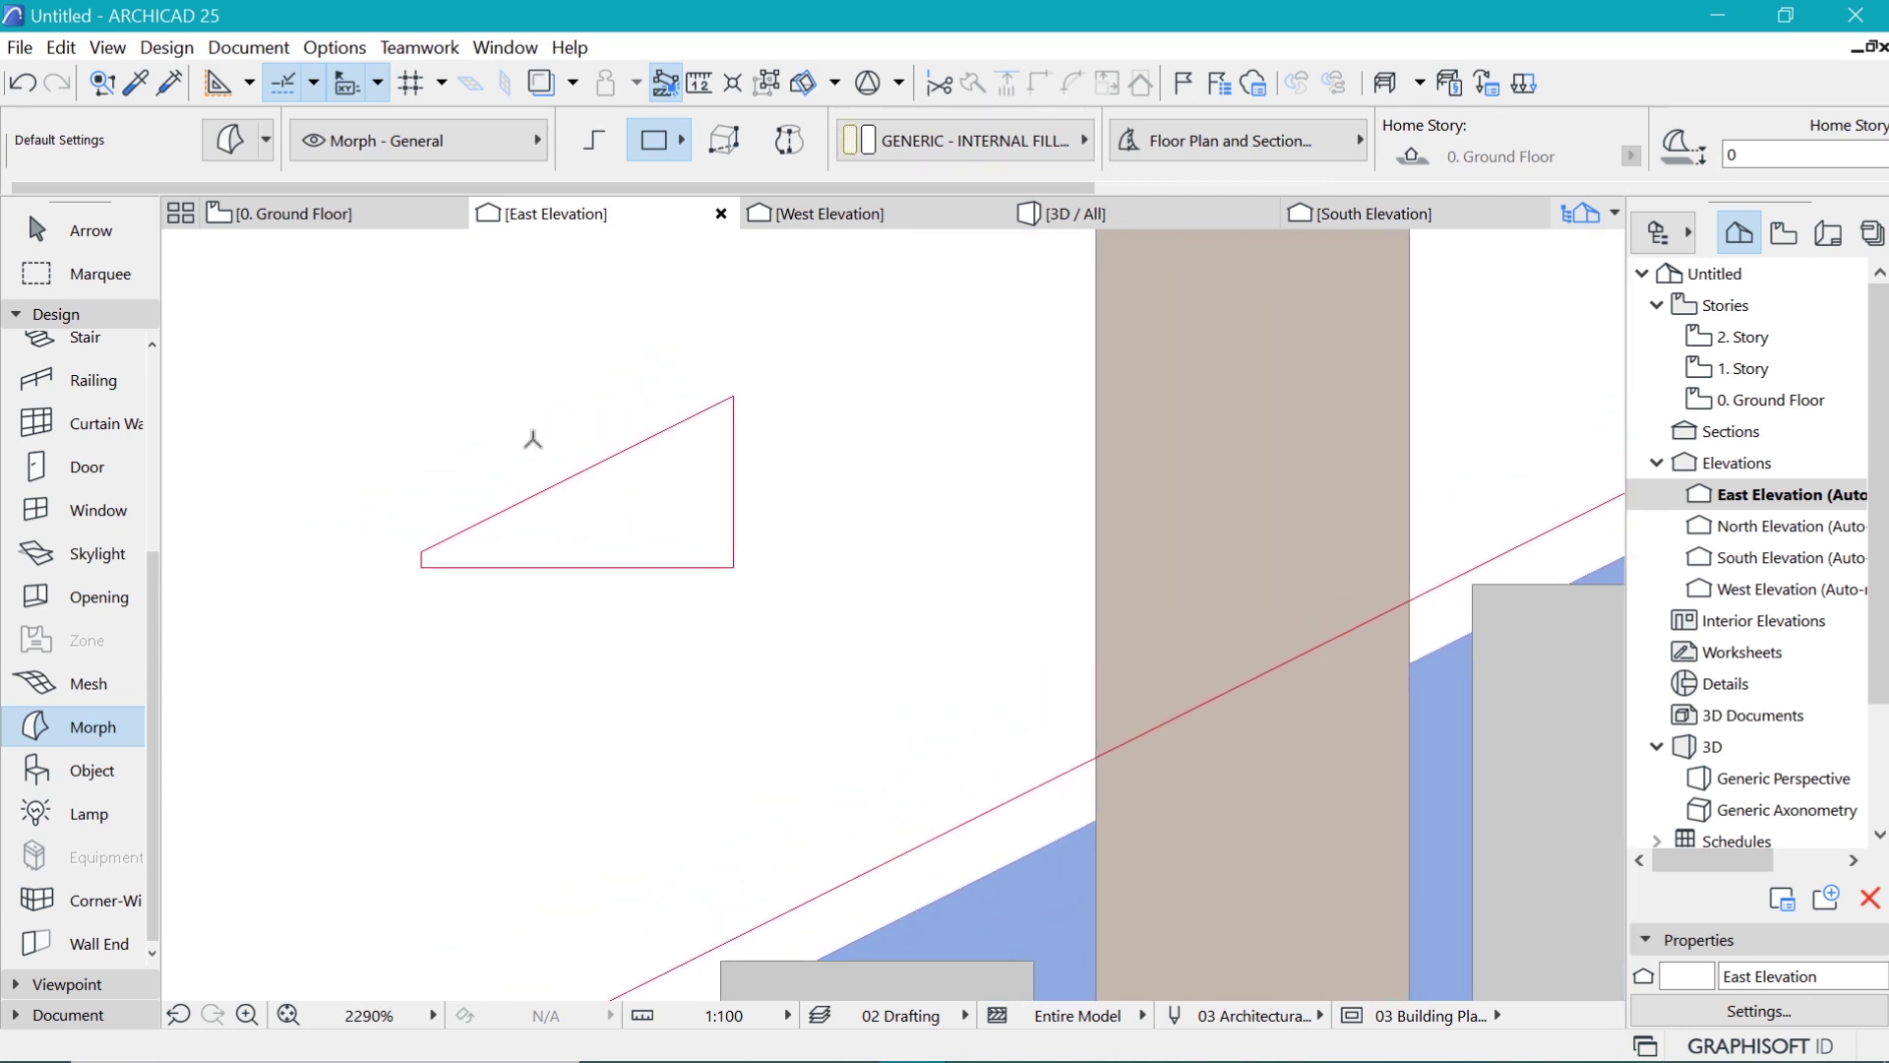
pyautogui.click(637, 521)
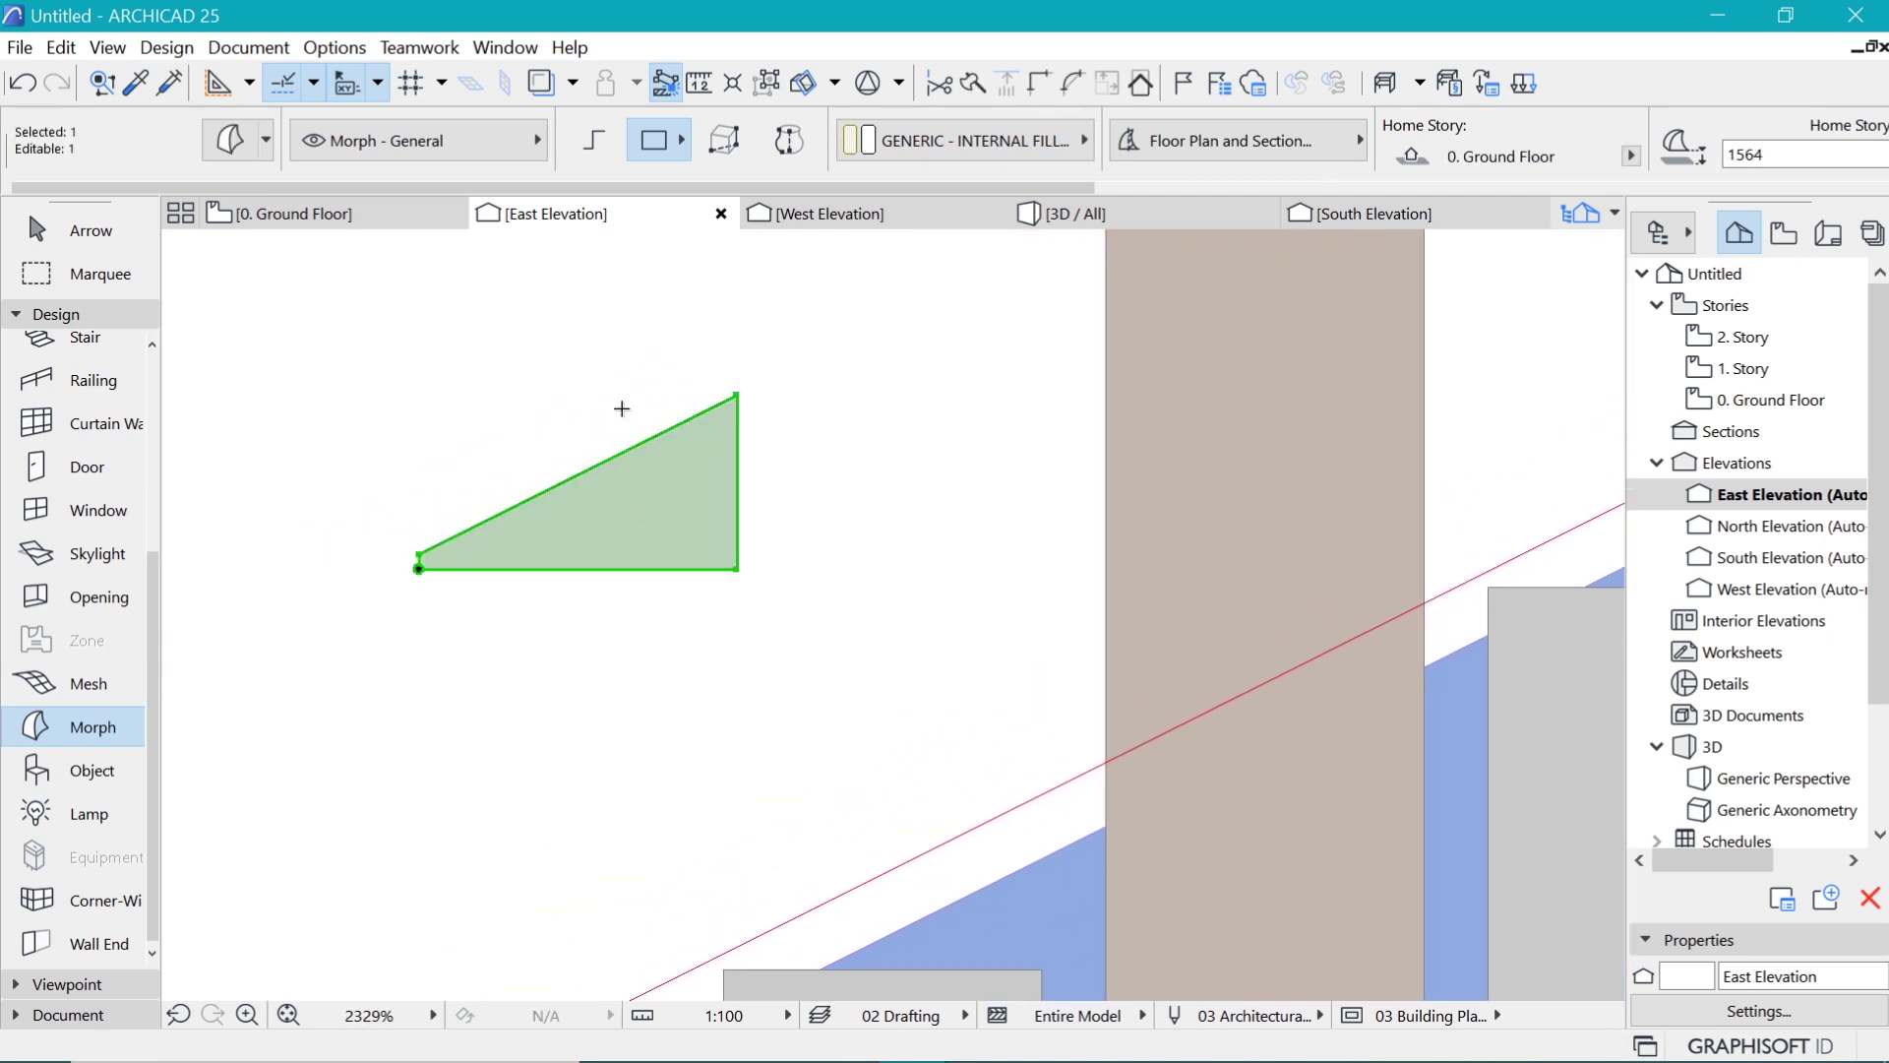
# Step: In the wedge morph's floor plan and section settings, turn off cover fills and change the uncut line pen to grey
pyautogui.hotkey('ctrl', 't')
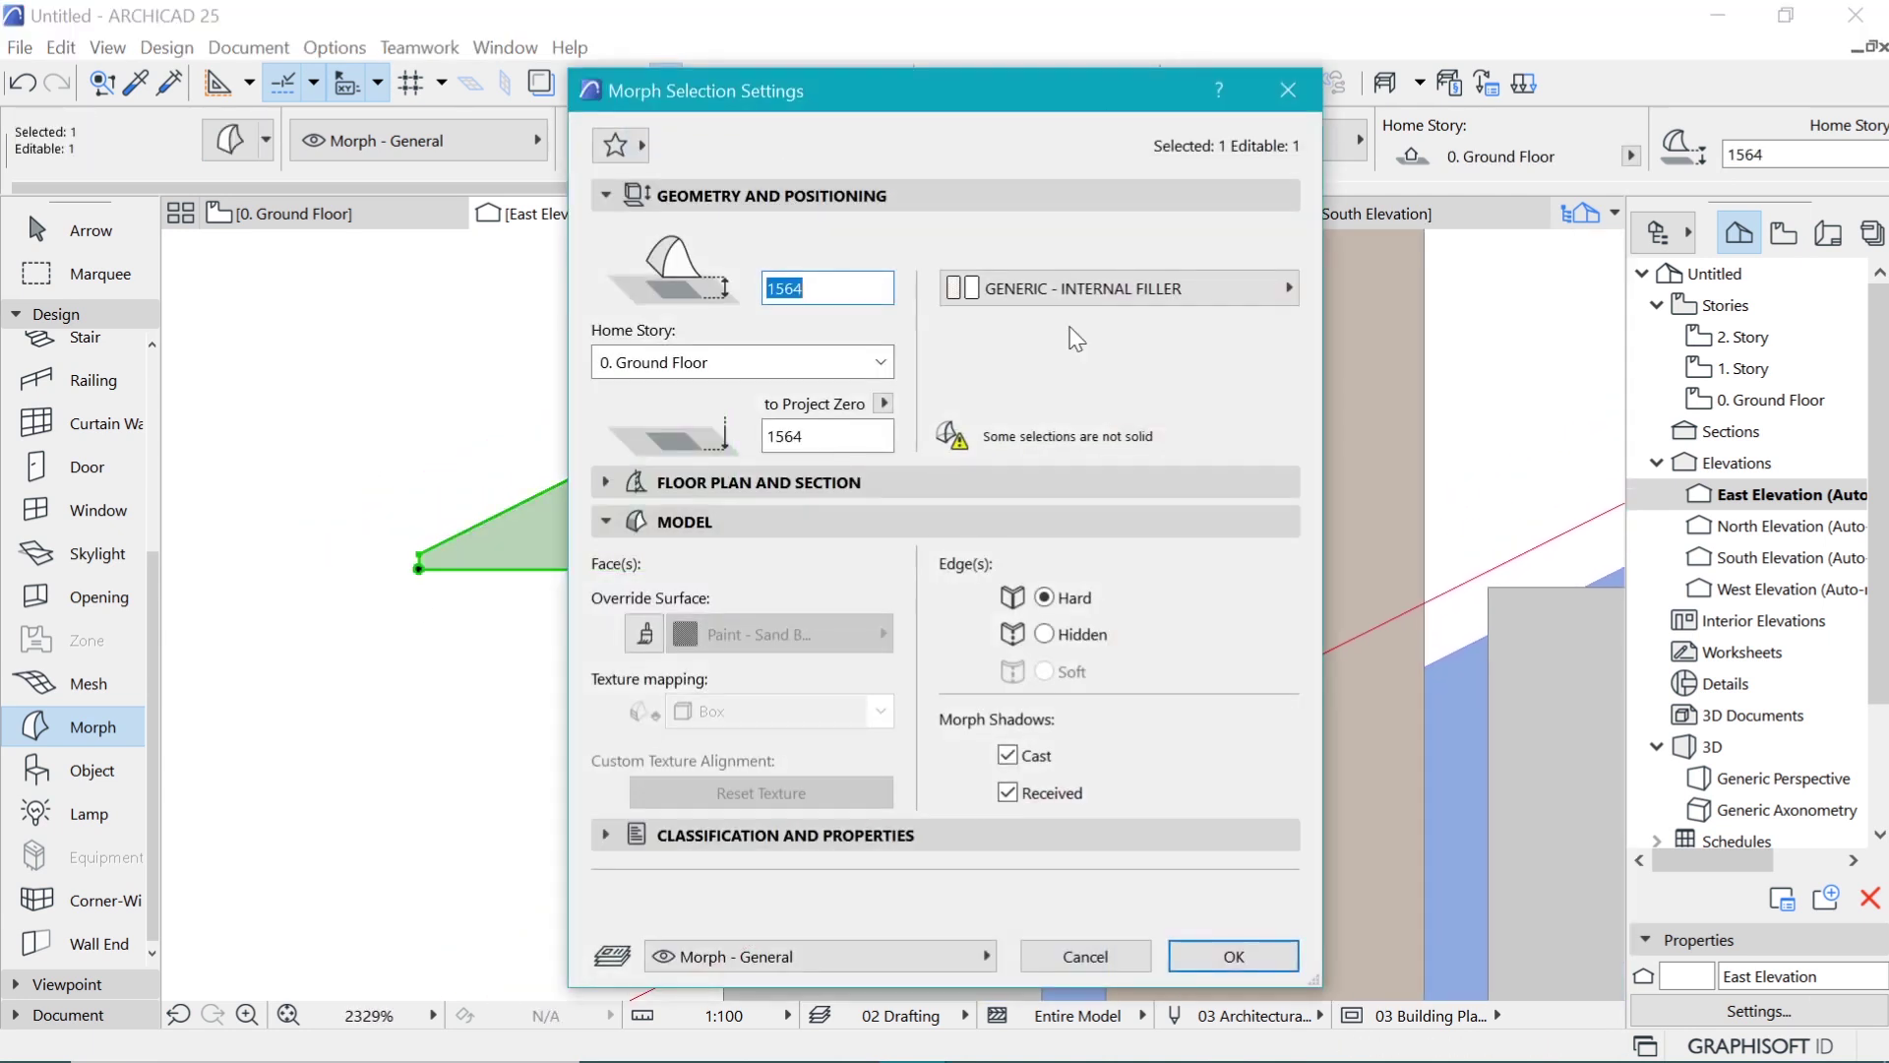
pyautogui.click(667, 522)
pyautogui.click(665, 482)
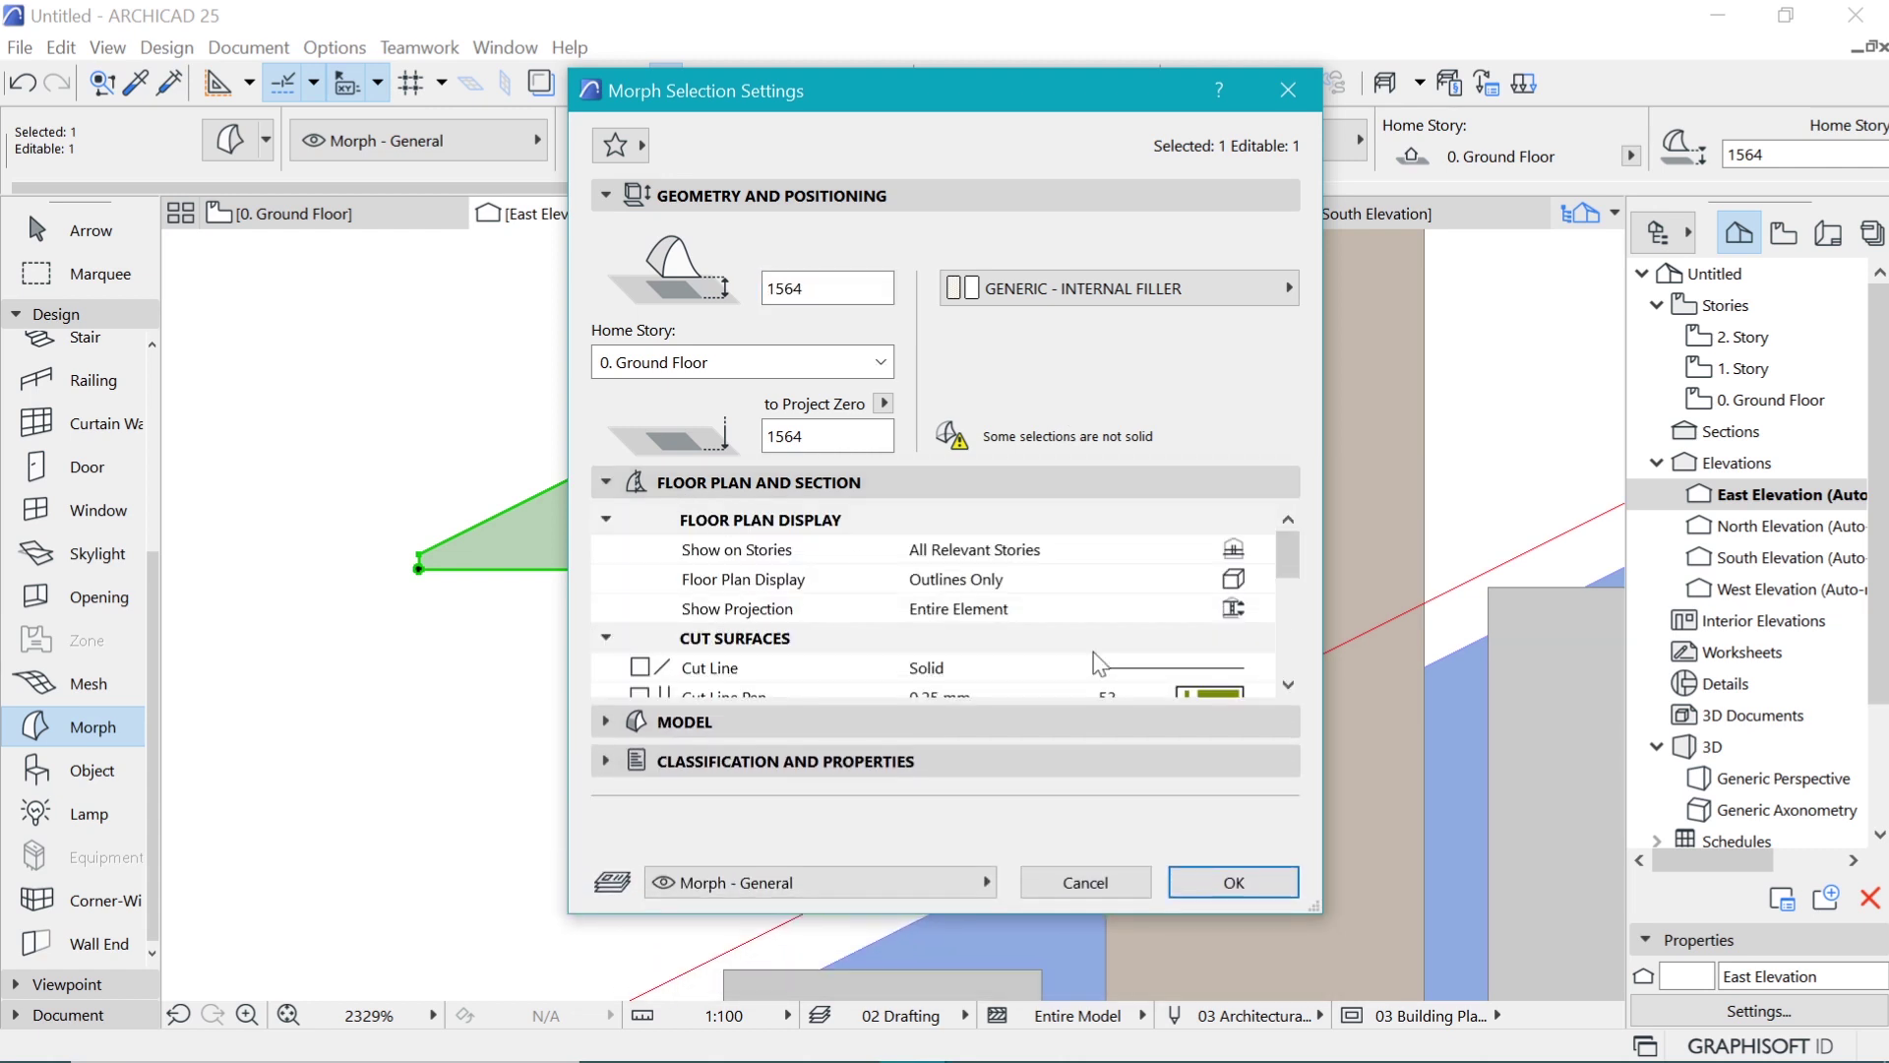
pyautogui.scroll(-5, 1196, 657)
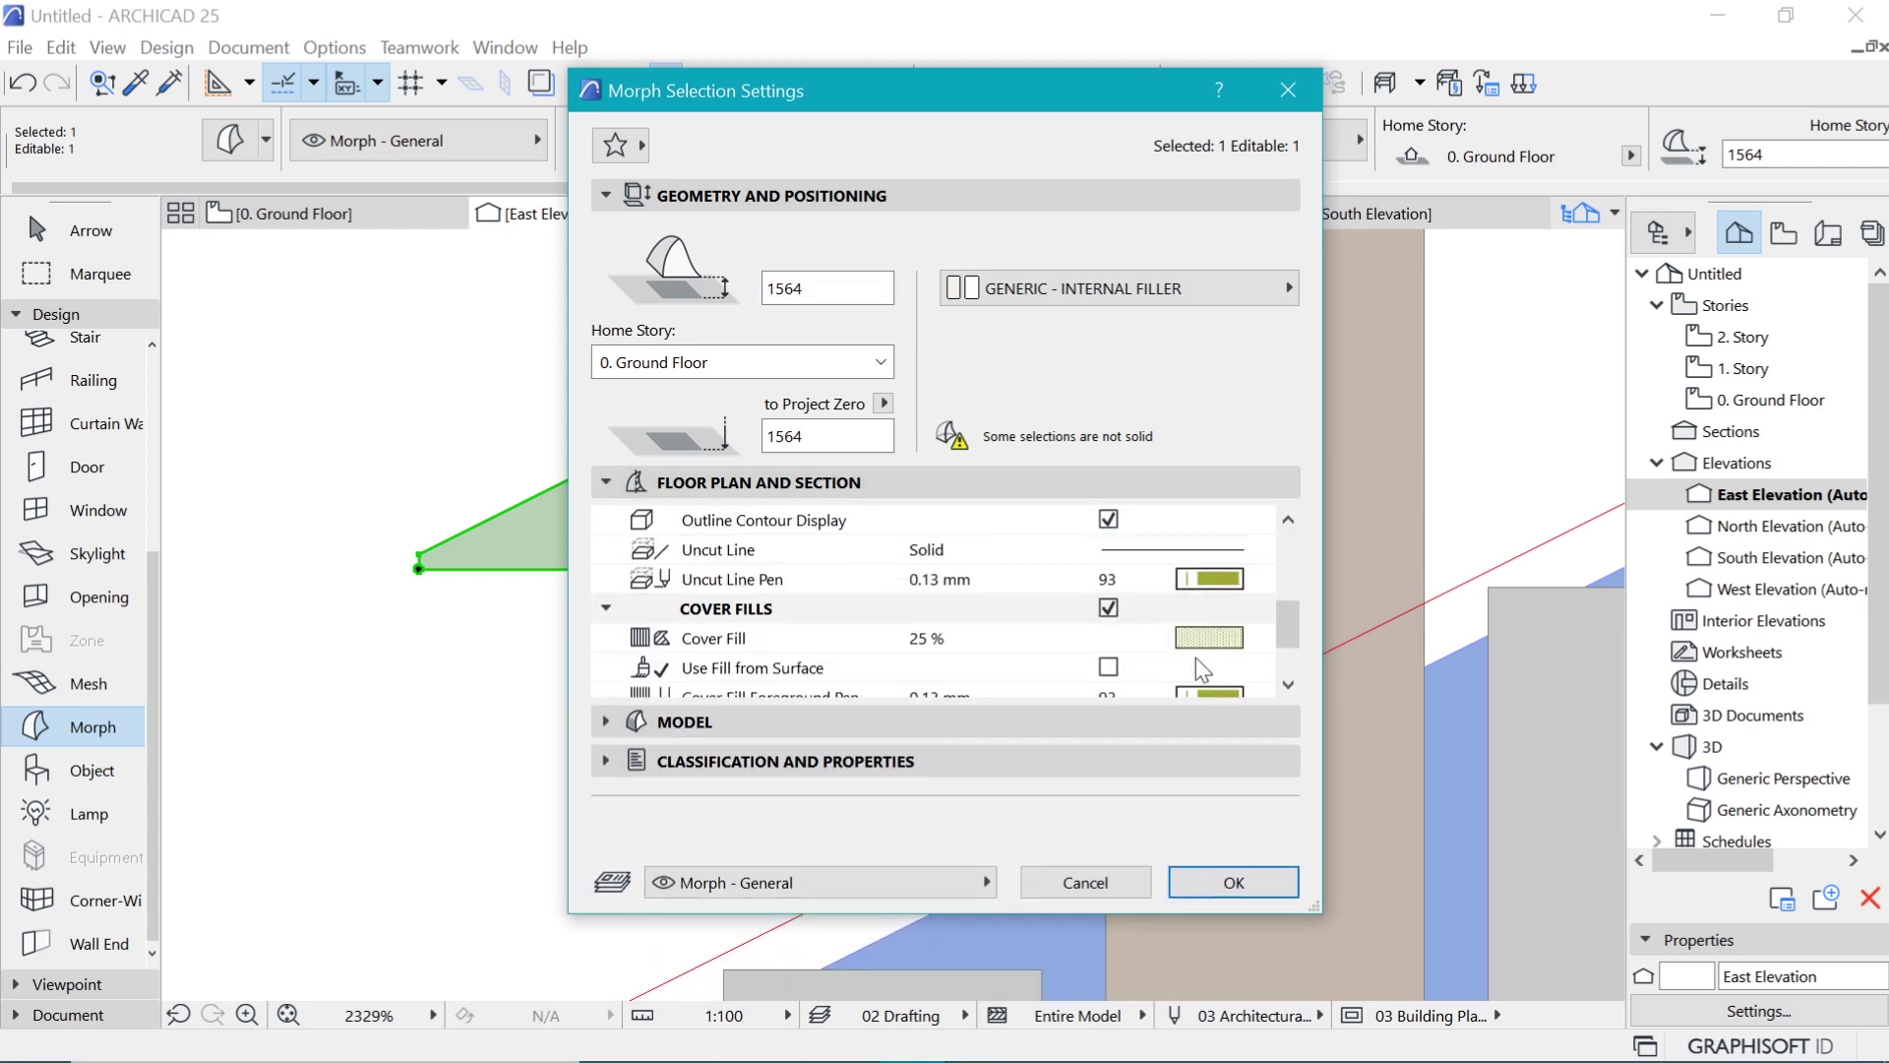
pyautogui.click(1109, 520)
pyautogui.click(784, 639)
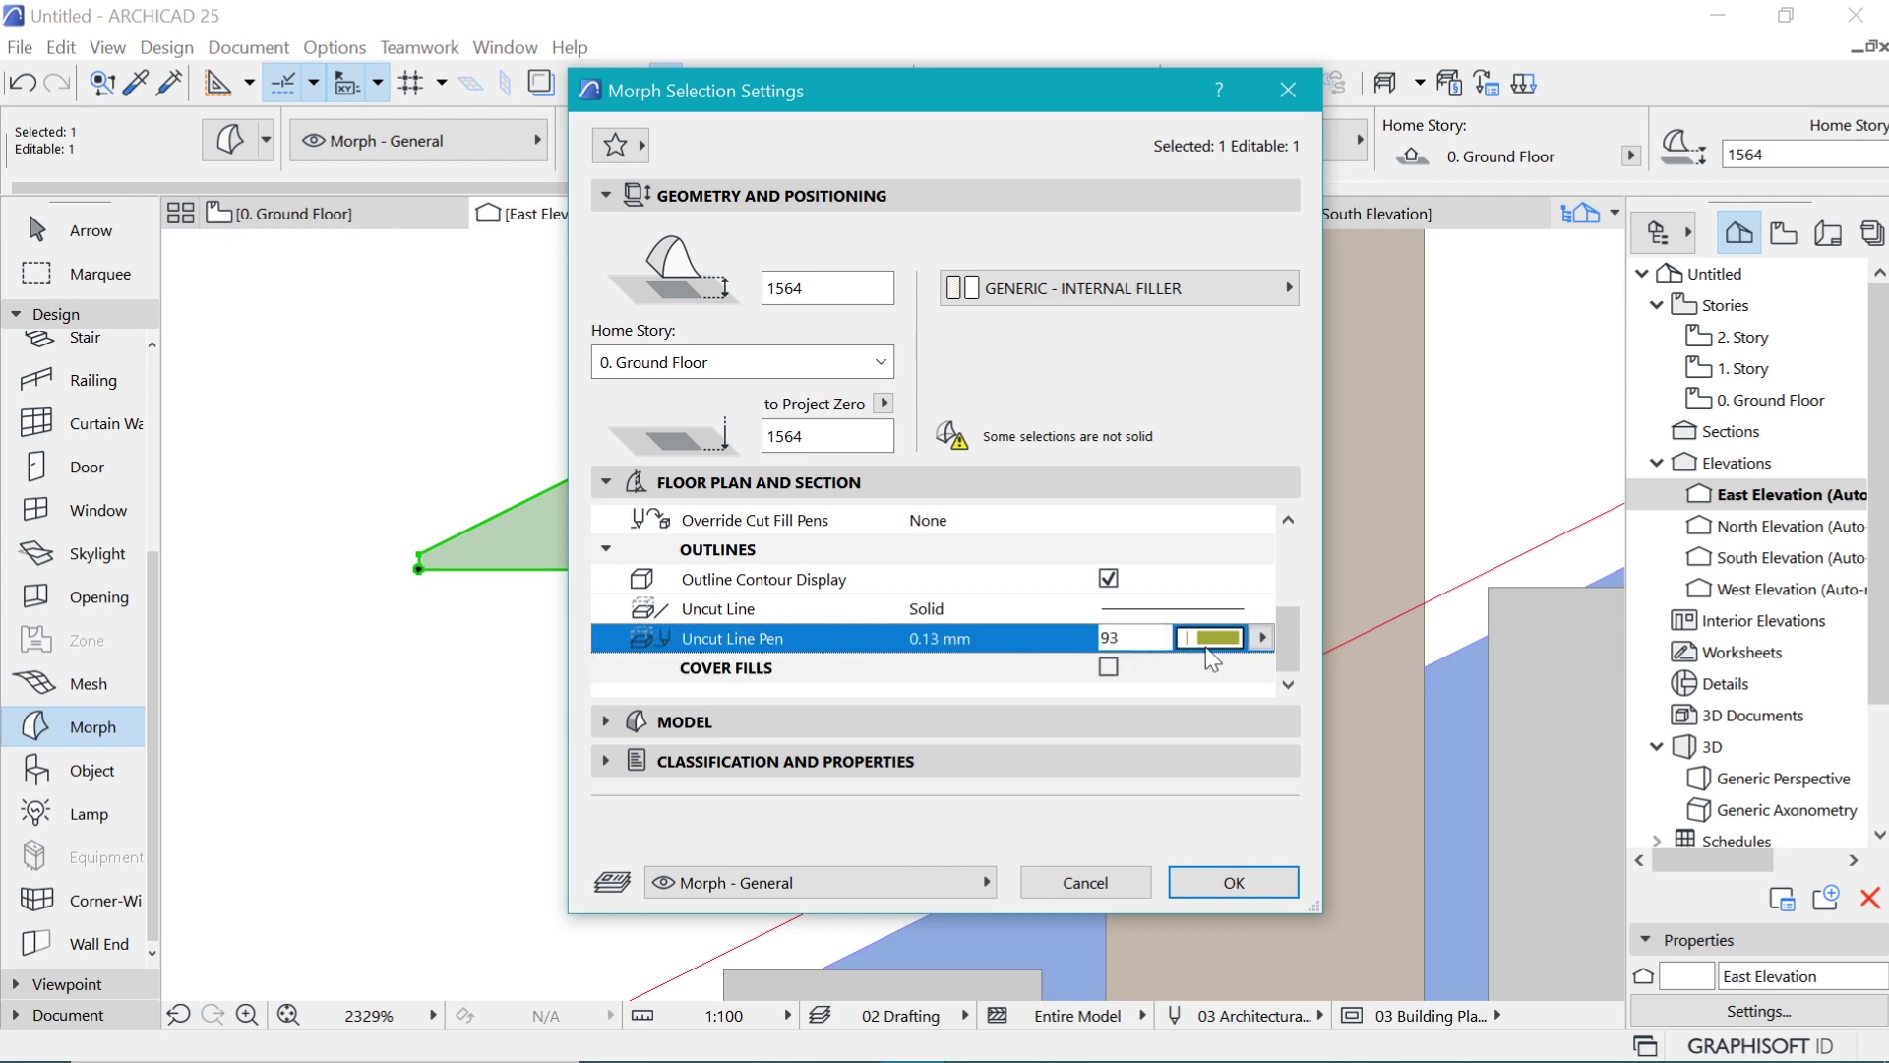
pyautogui.click(1254, 640)
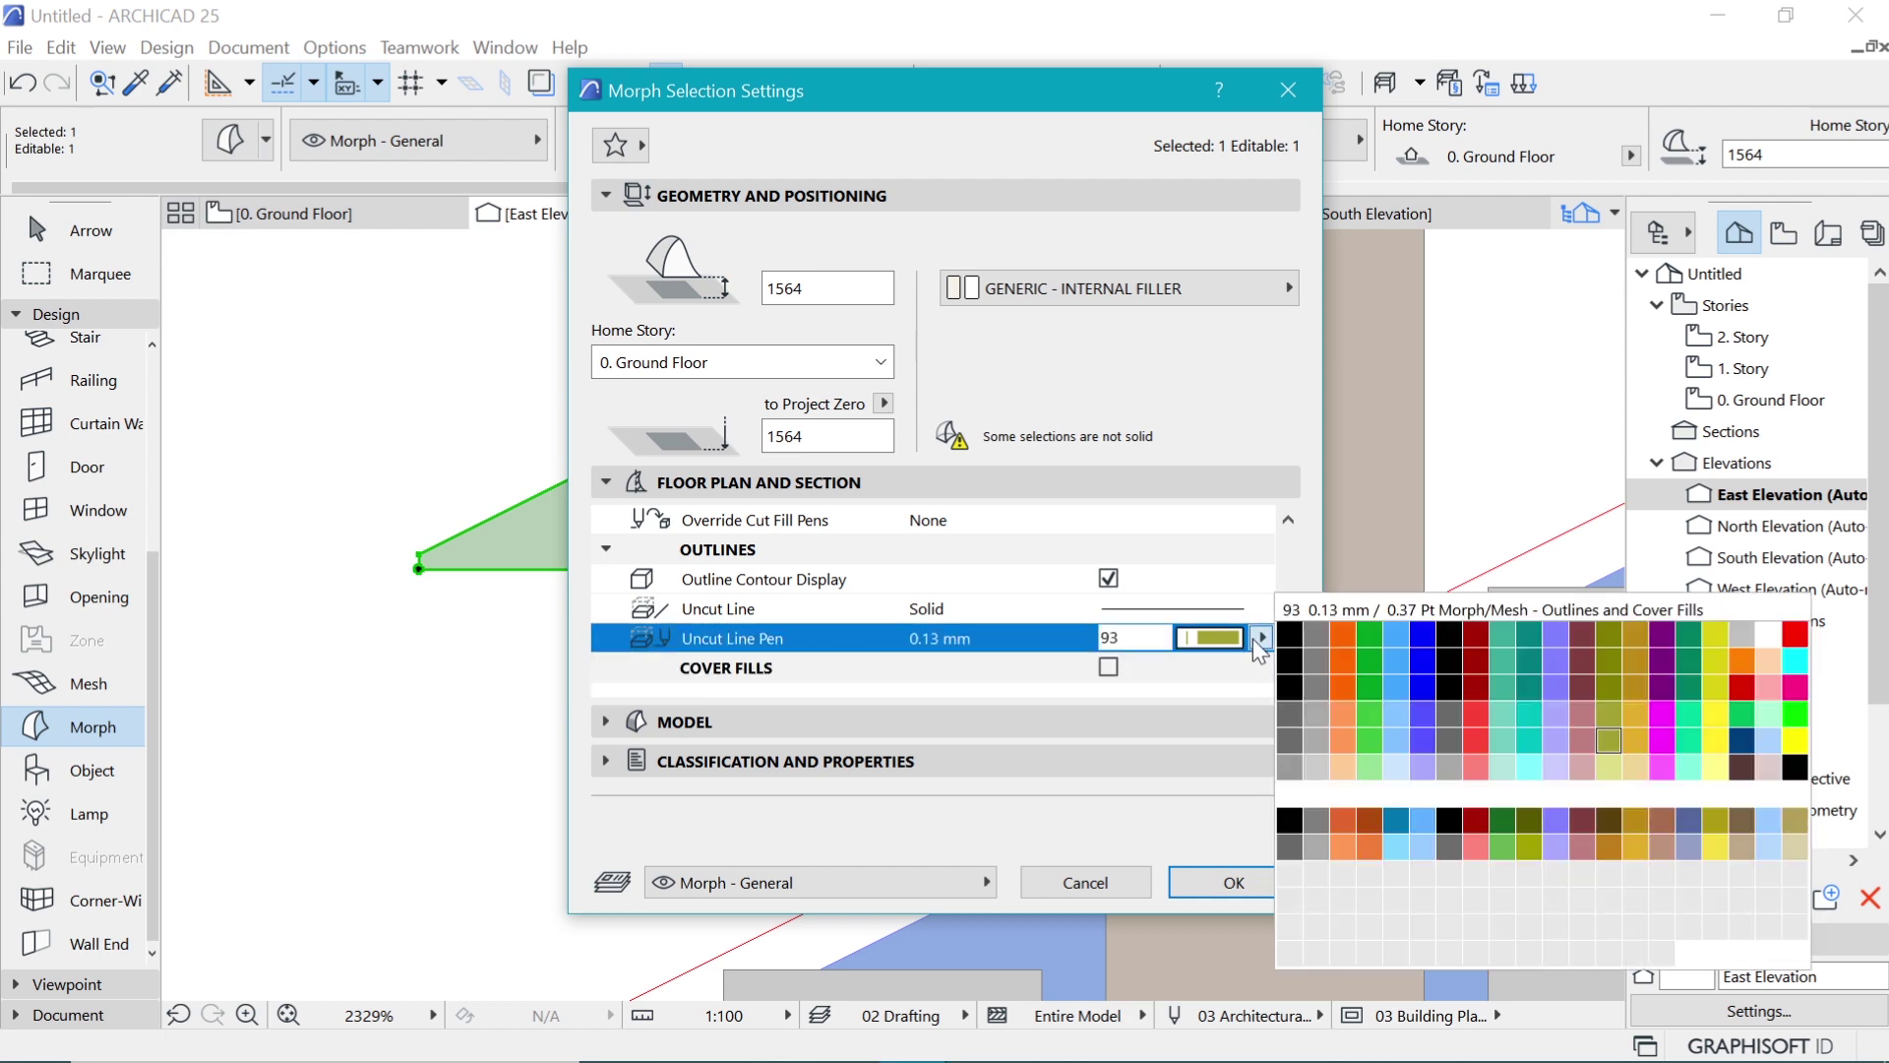
pyautogui.click(1318, 636)
pyautogui.click(1233, 882)
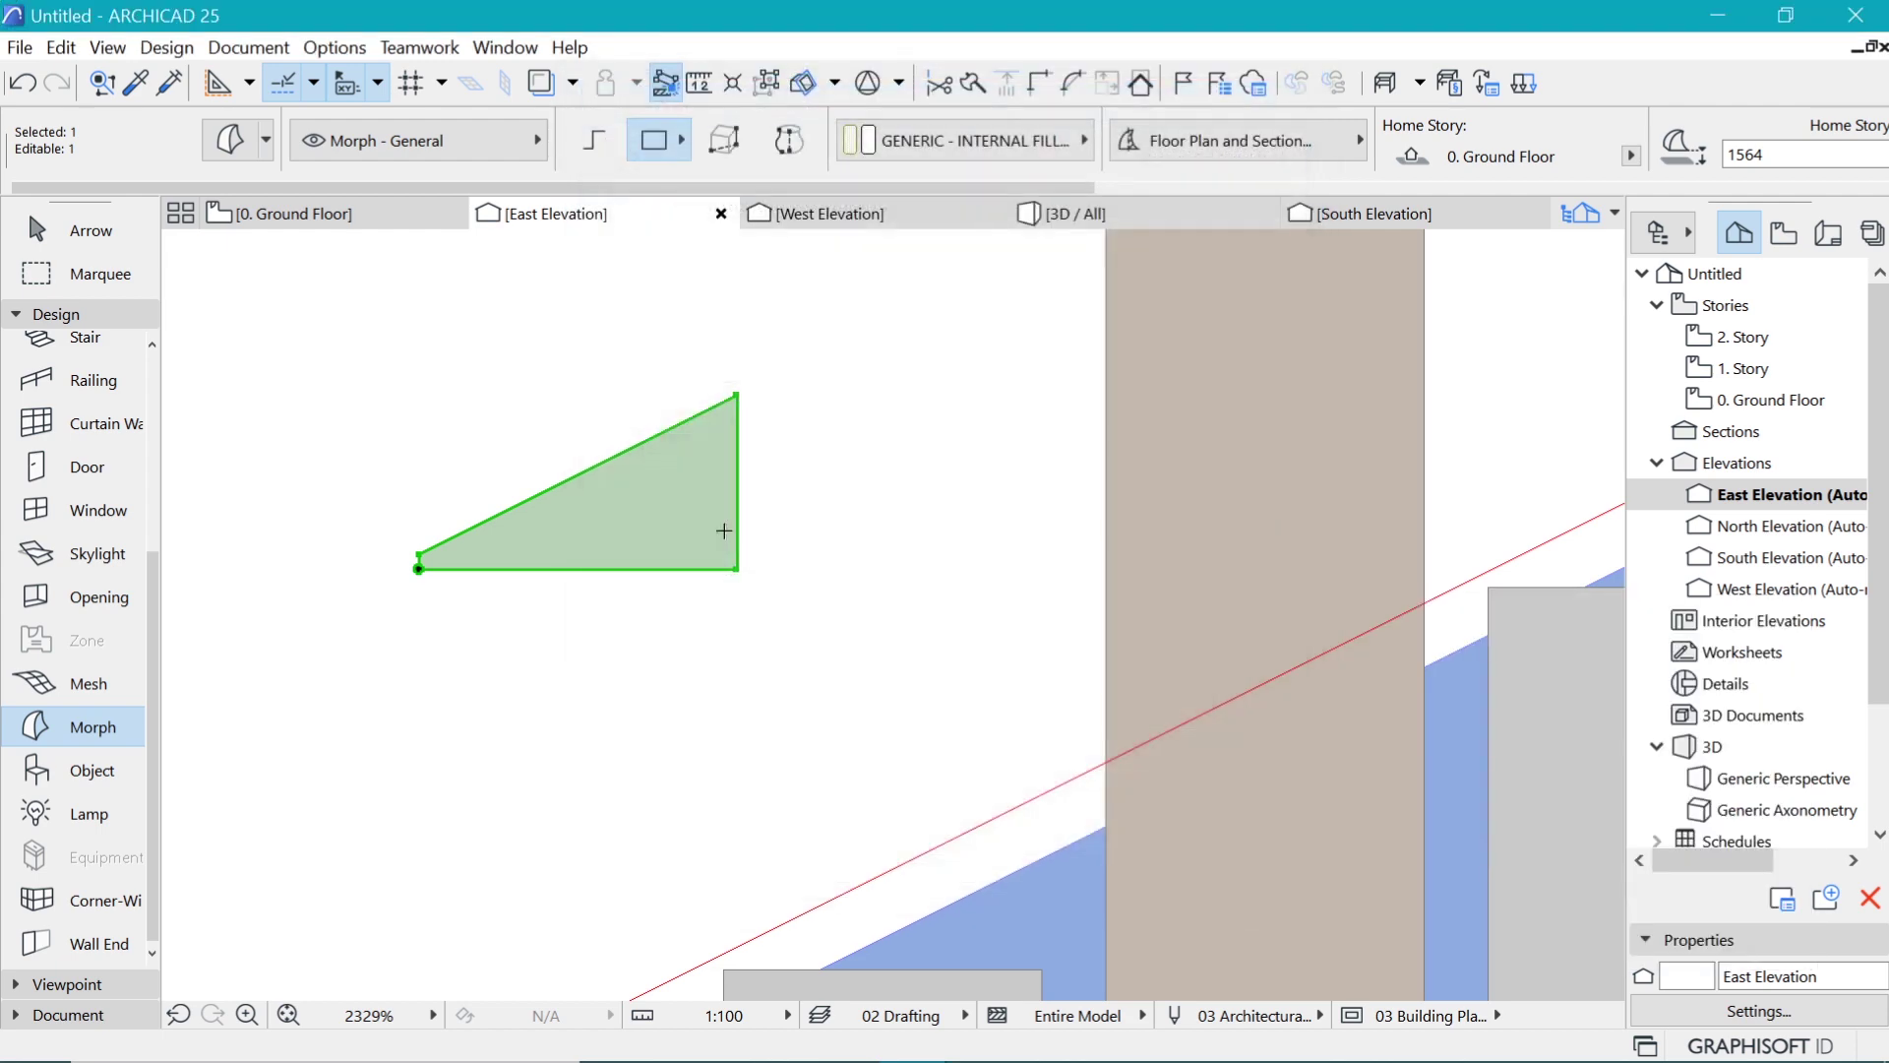
# Step: Move the wedge morph by its lower corner onto the top corner of the first white upright
pyautogui.scroll(-3, 852, 415)
pyautogui.scroll(2, 860, 464)
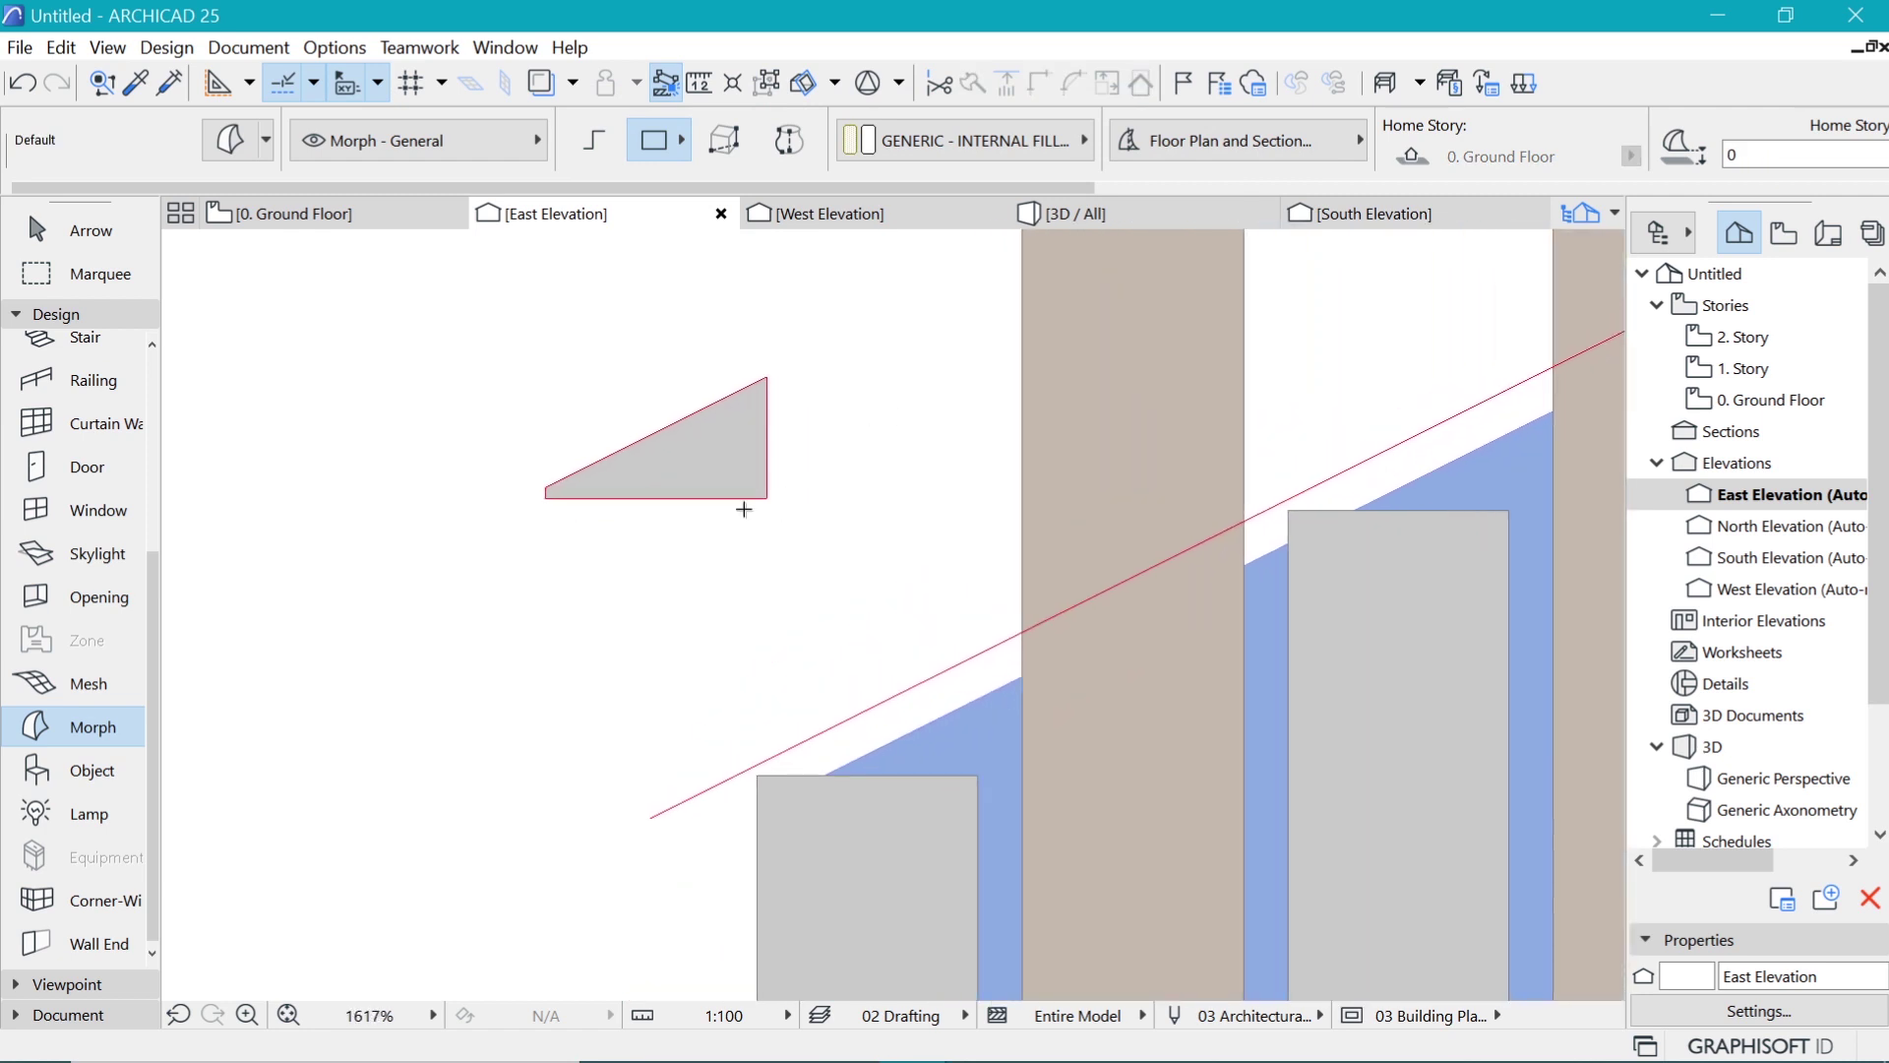
pyautogui.click(545, 497)
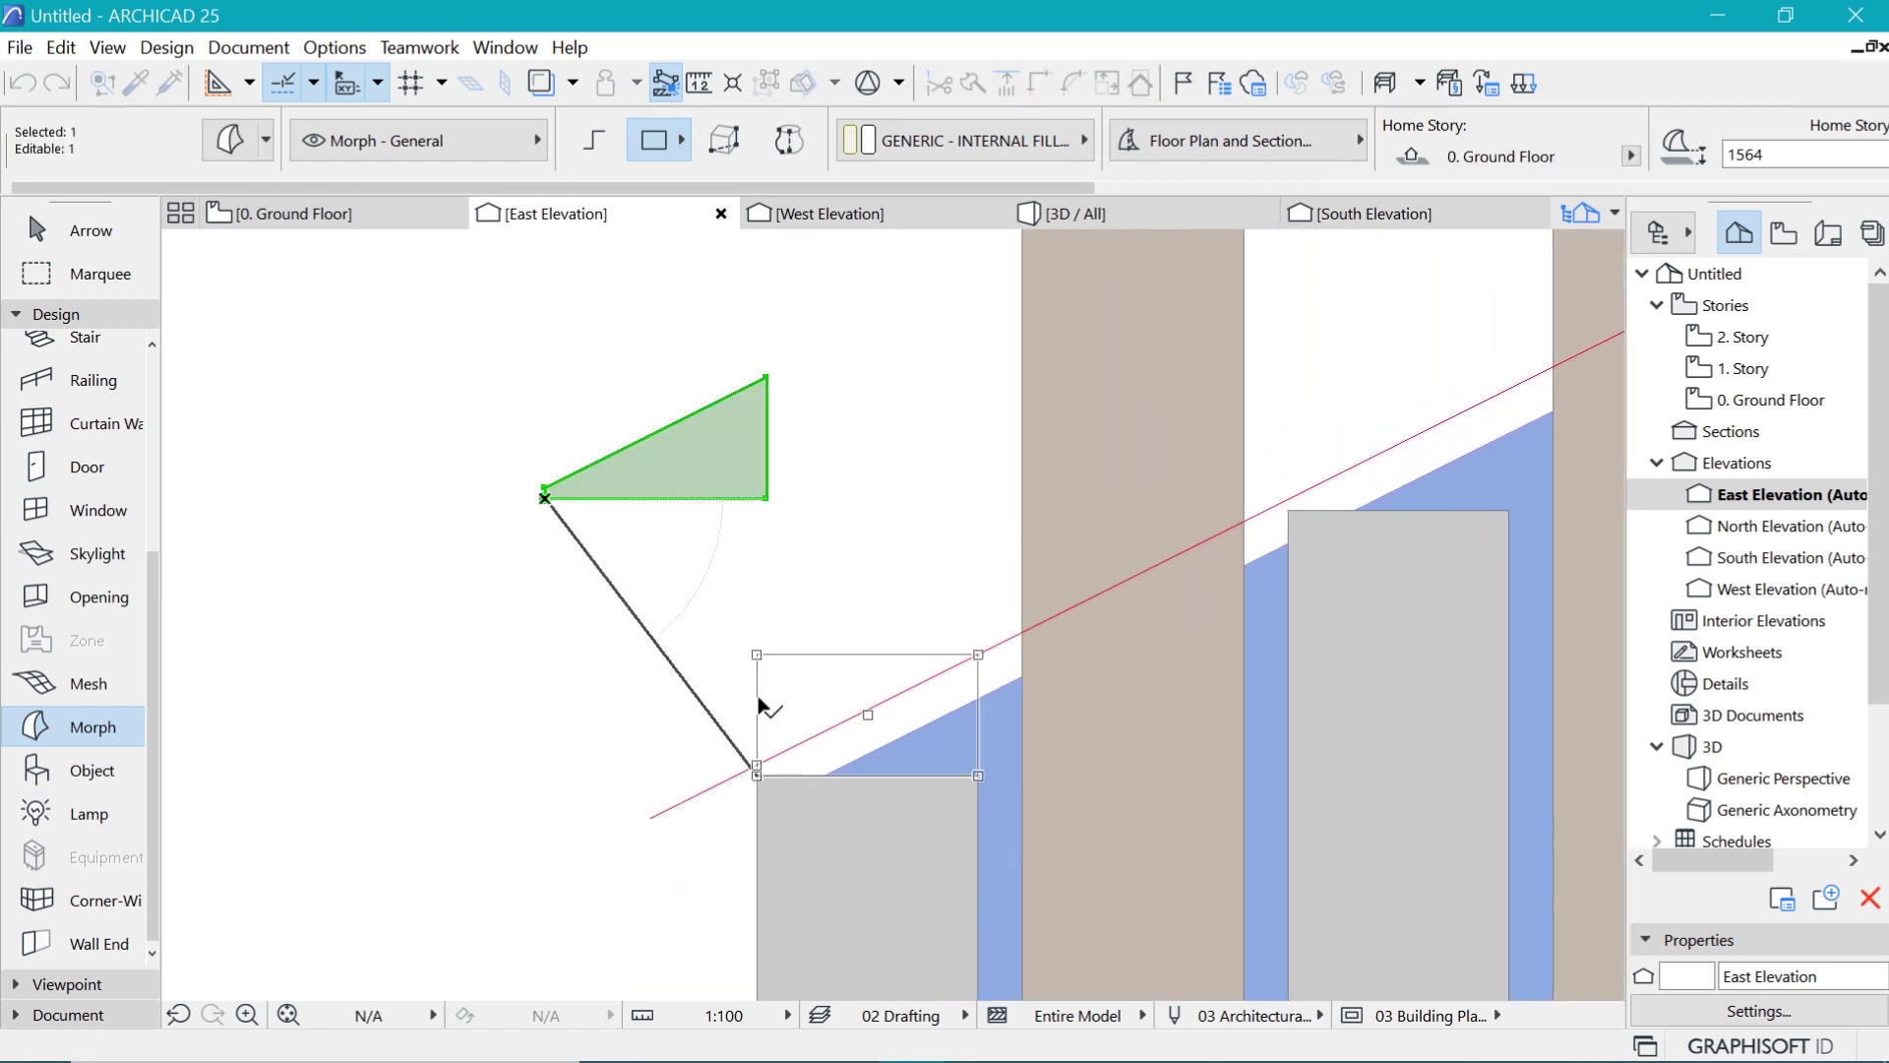
pyautogui.click(759, 660)
# Step: In the ground floor plan, move the wedge morph from the elevation line onto the outer lower corner of the first upright beside tread 1
pyautogui.click(374, 219)
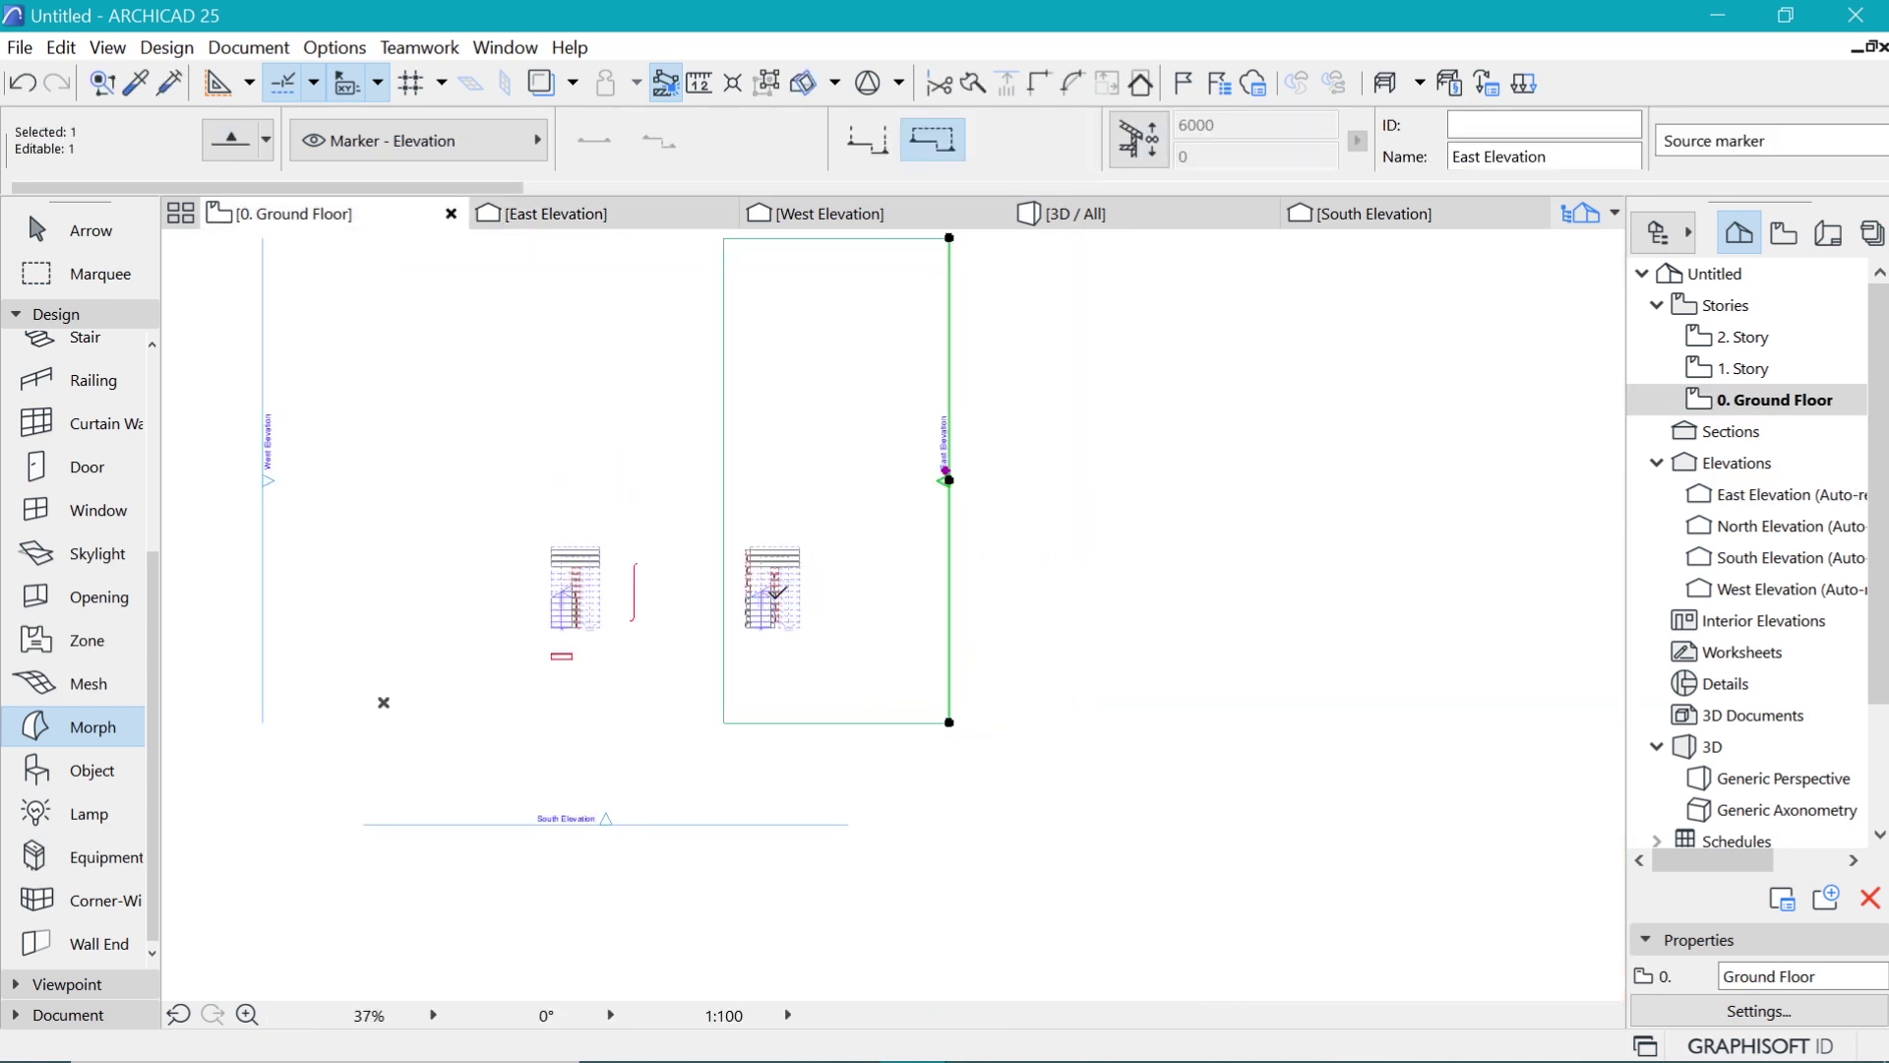
pyautogui.scroll(5, 761, 612)
pyautogui.press('Escape')
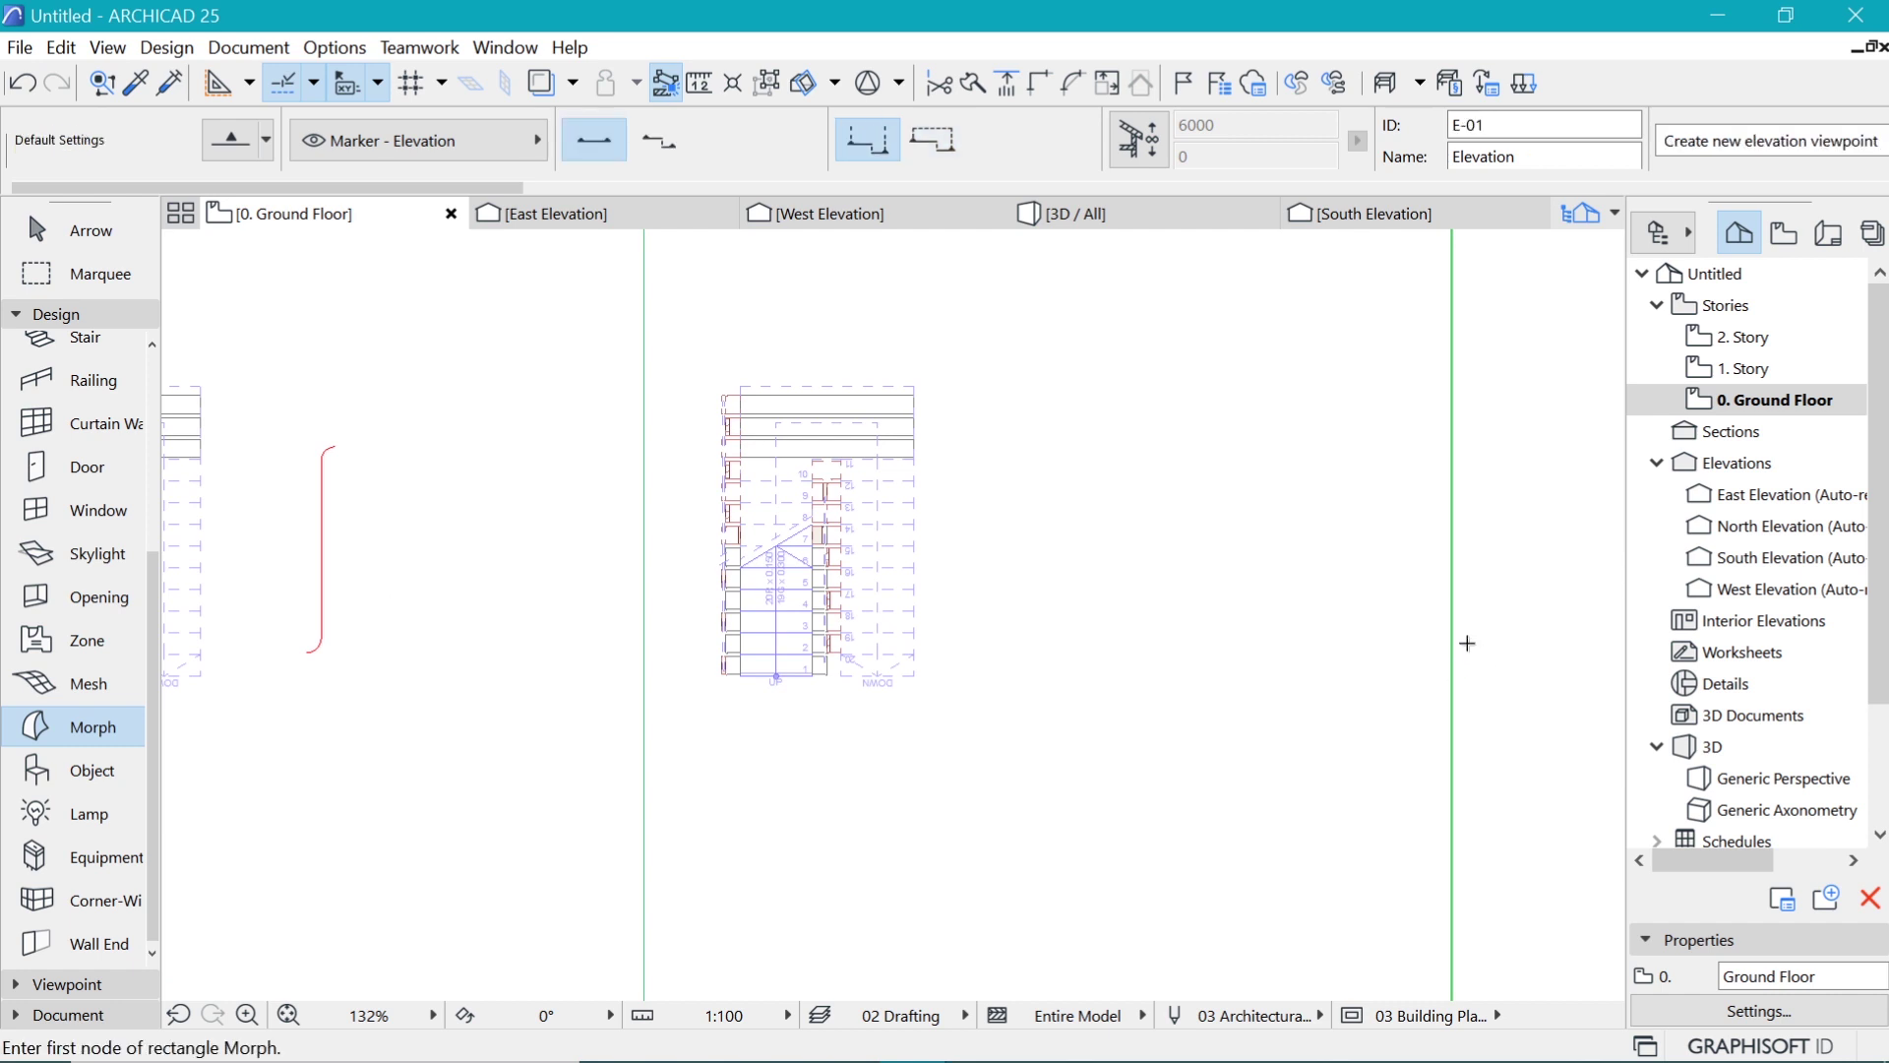
pyautogui.keyDown('shift'); pyautogui.click(1453, 673); pyautogui.keyUp('shift')
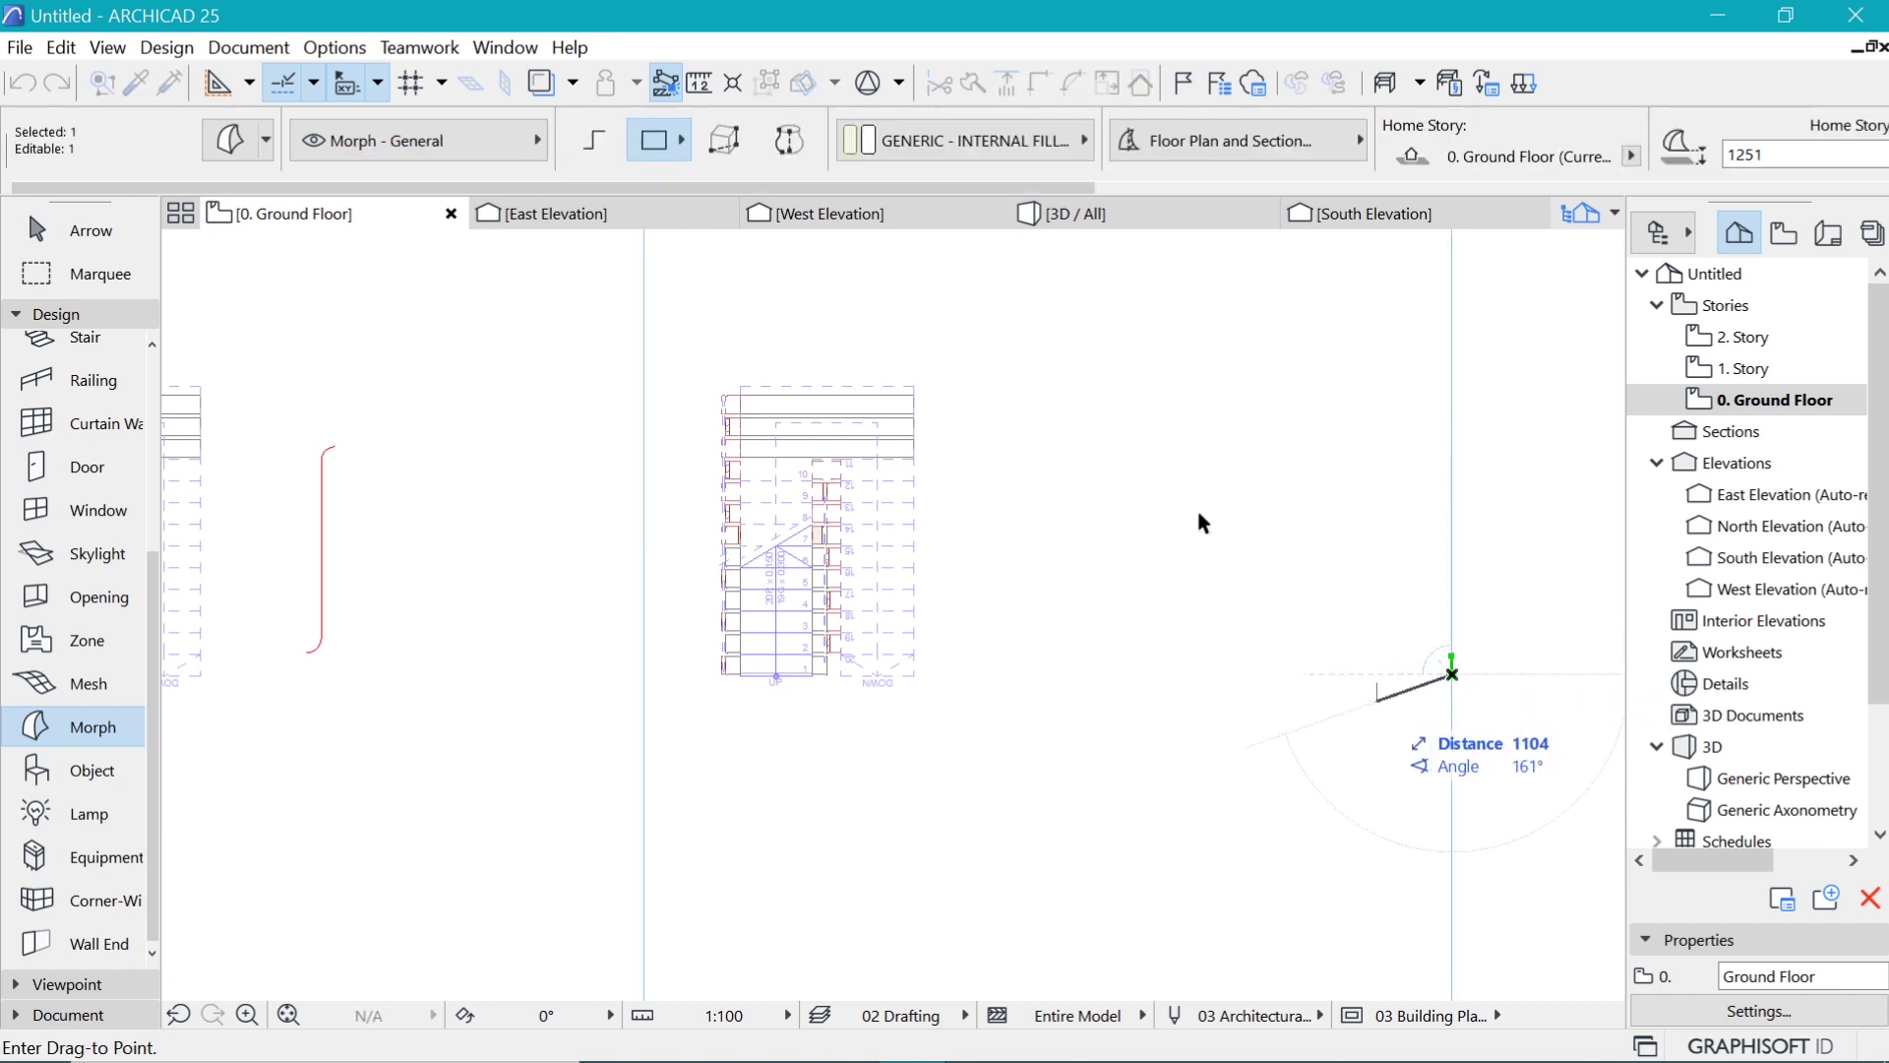
pyautogui.scroll(5, 777, 747)
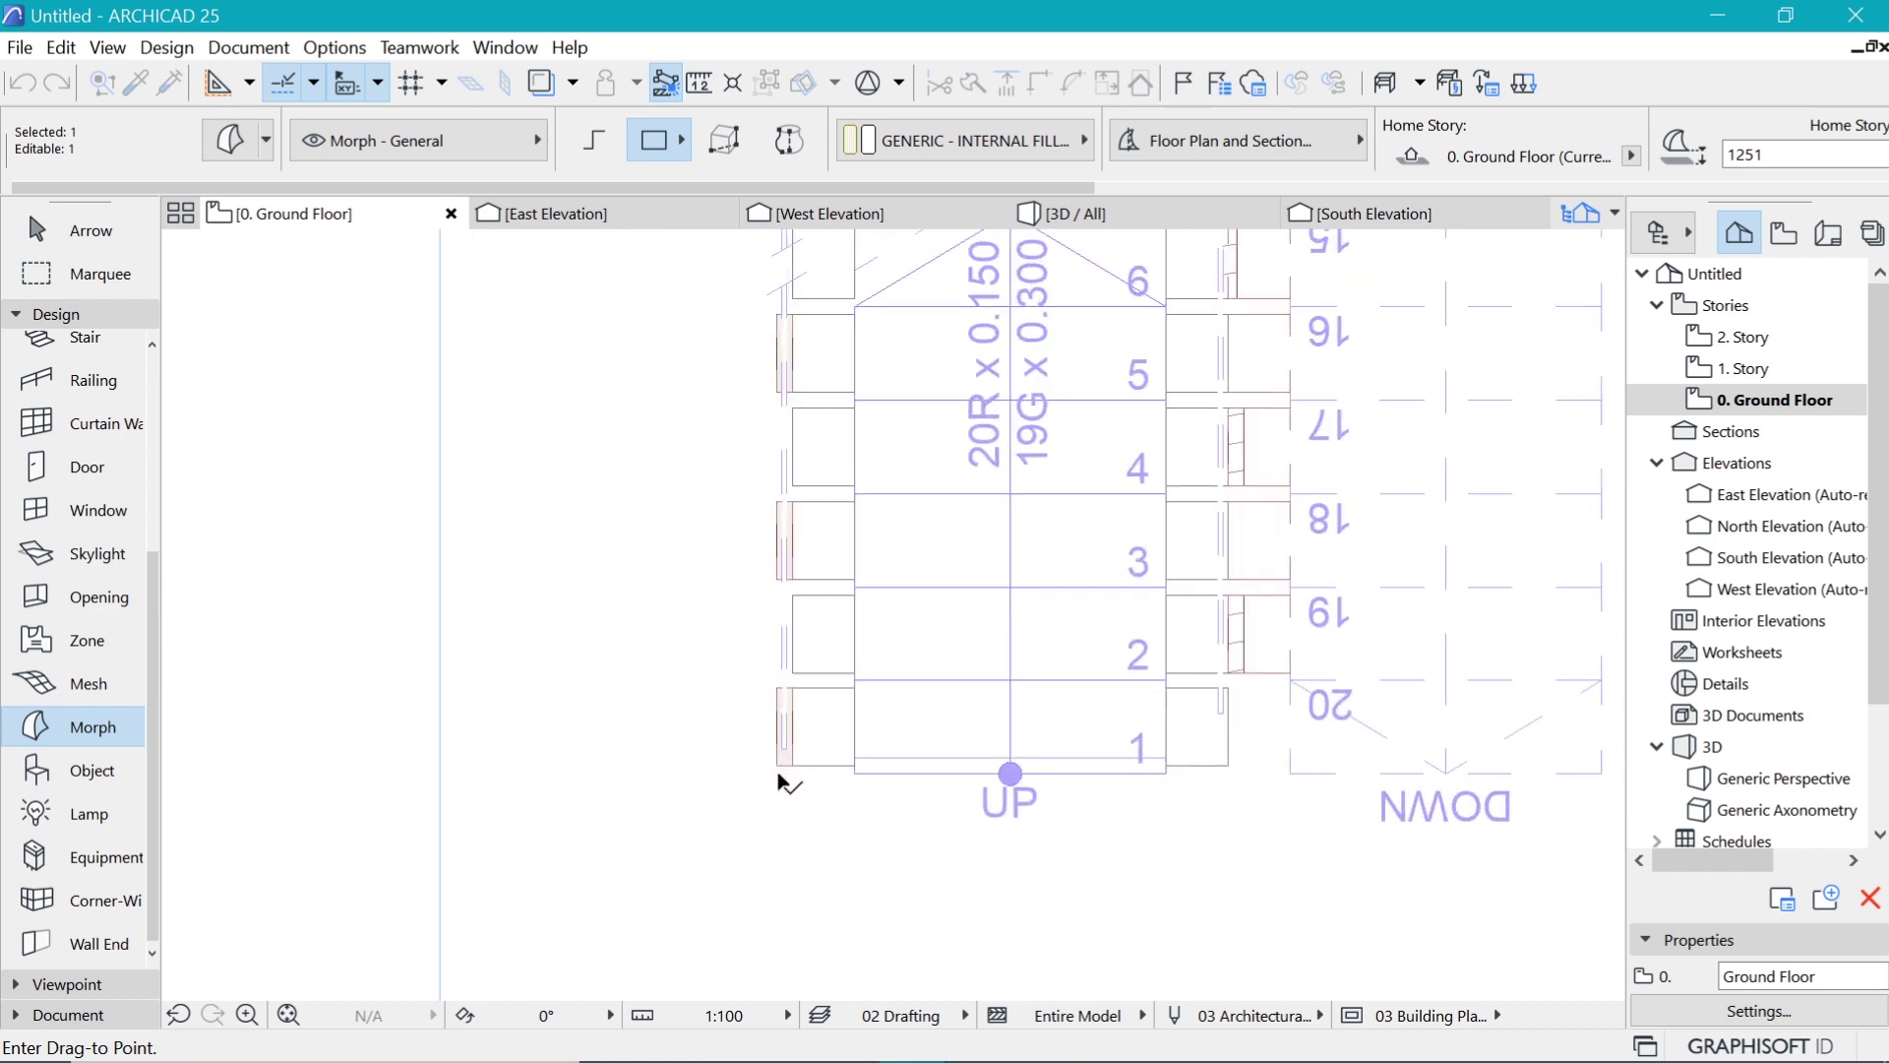
pyautogui.click(777, 765)
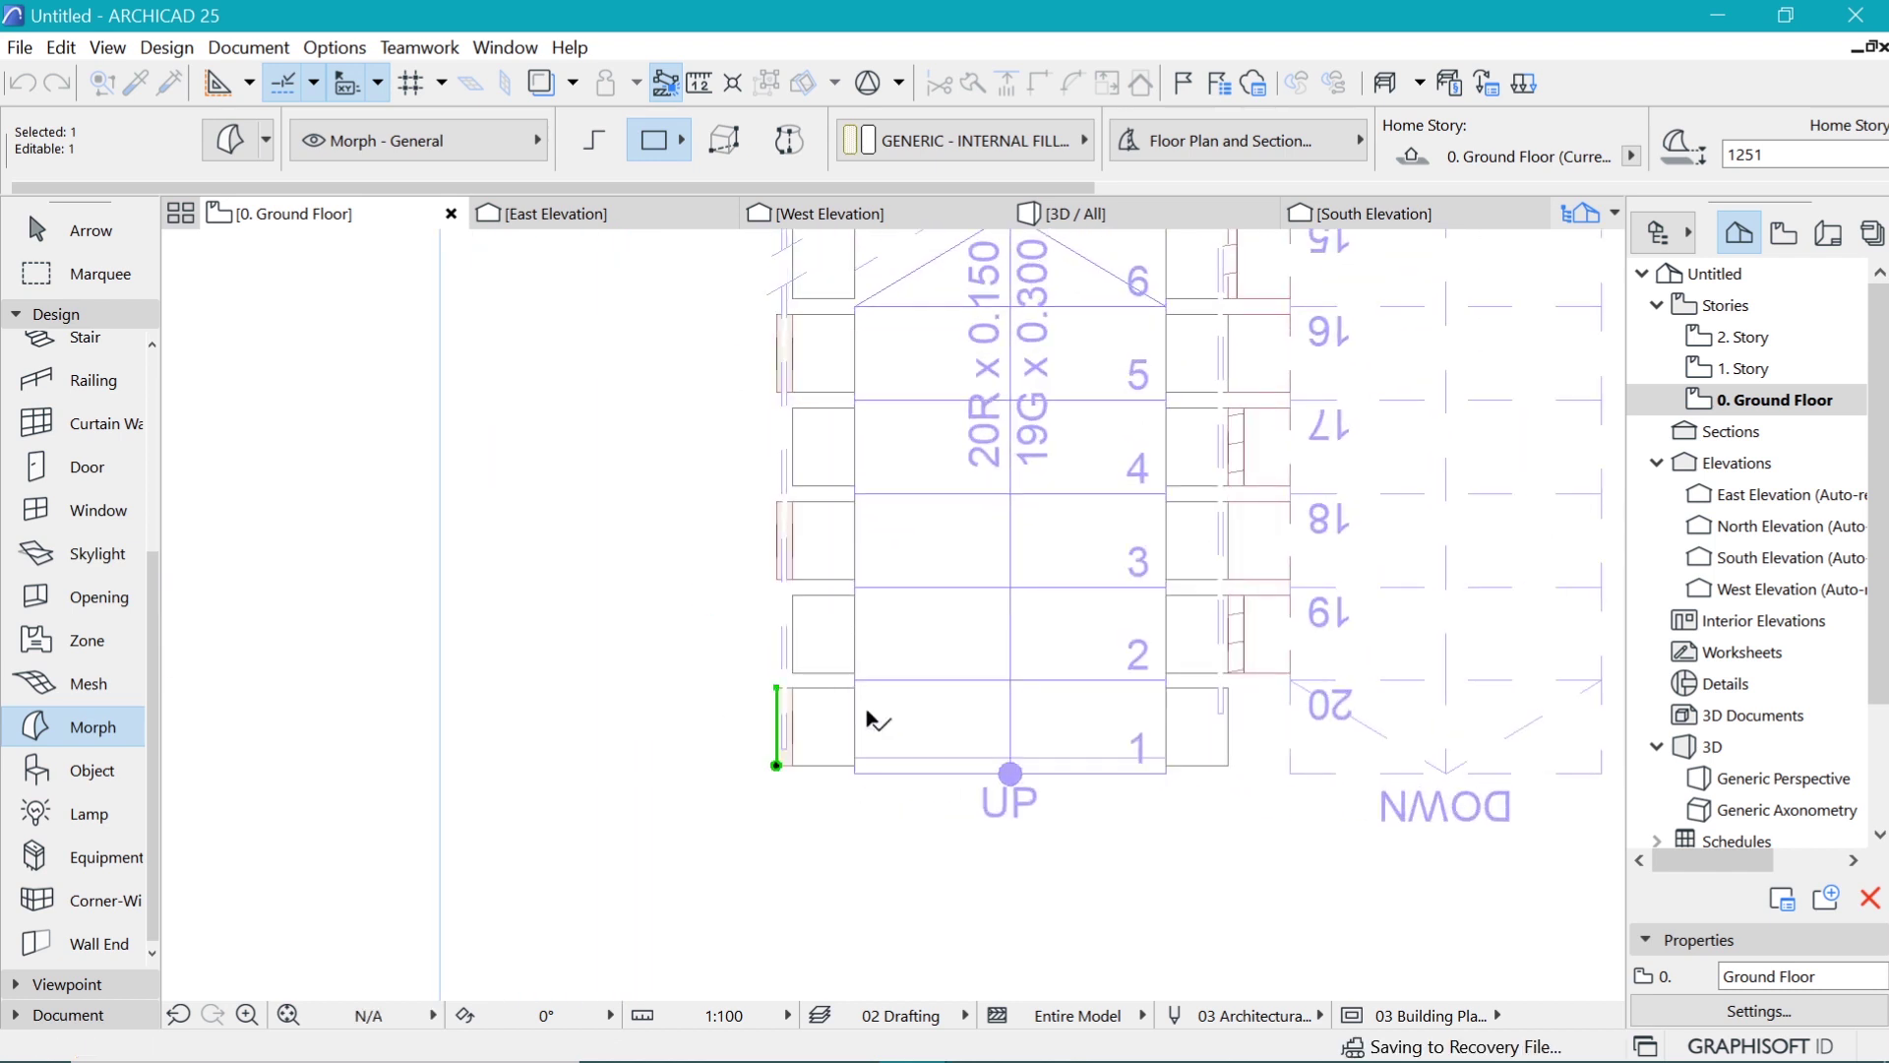
# Step: In the 3D view, extrude the wedge morph perpendicularly to the full thickness of the first upright and deselect it
pyautogui.click(1171, 215)
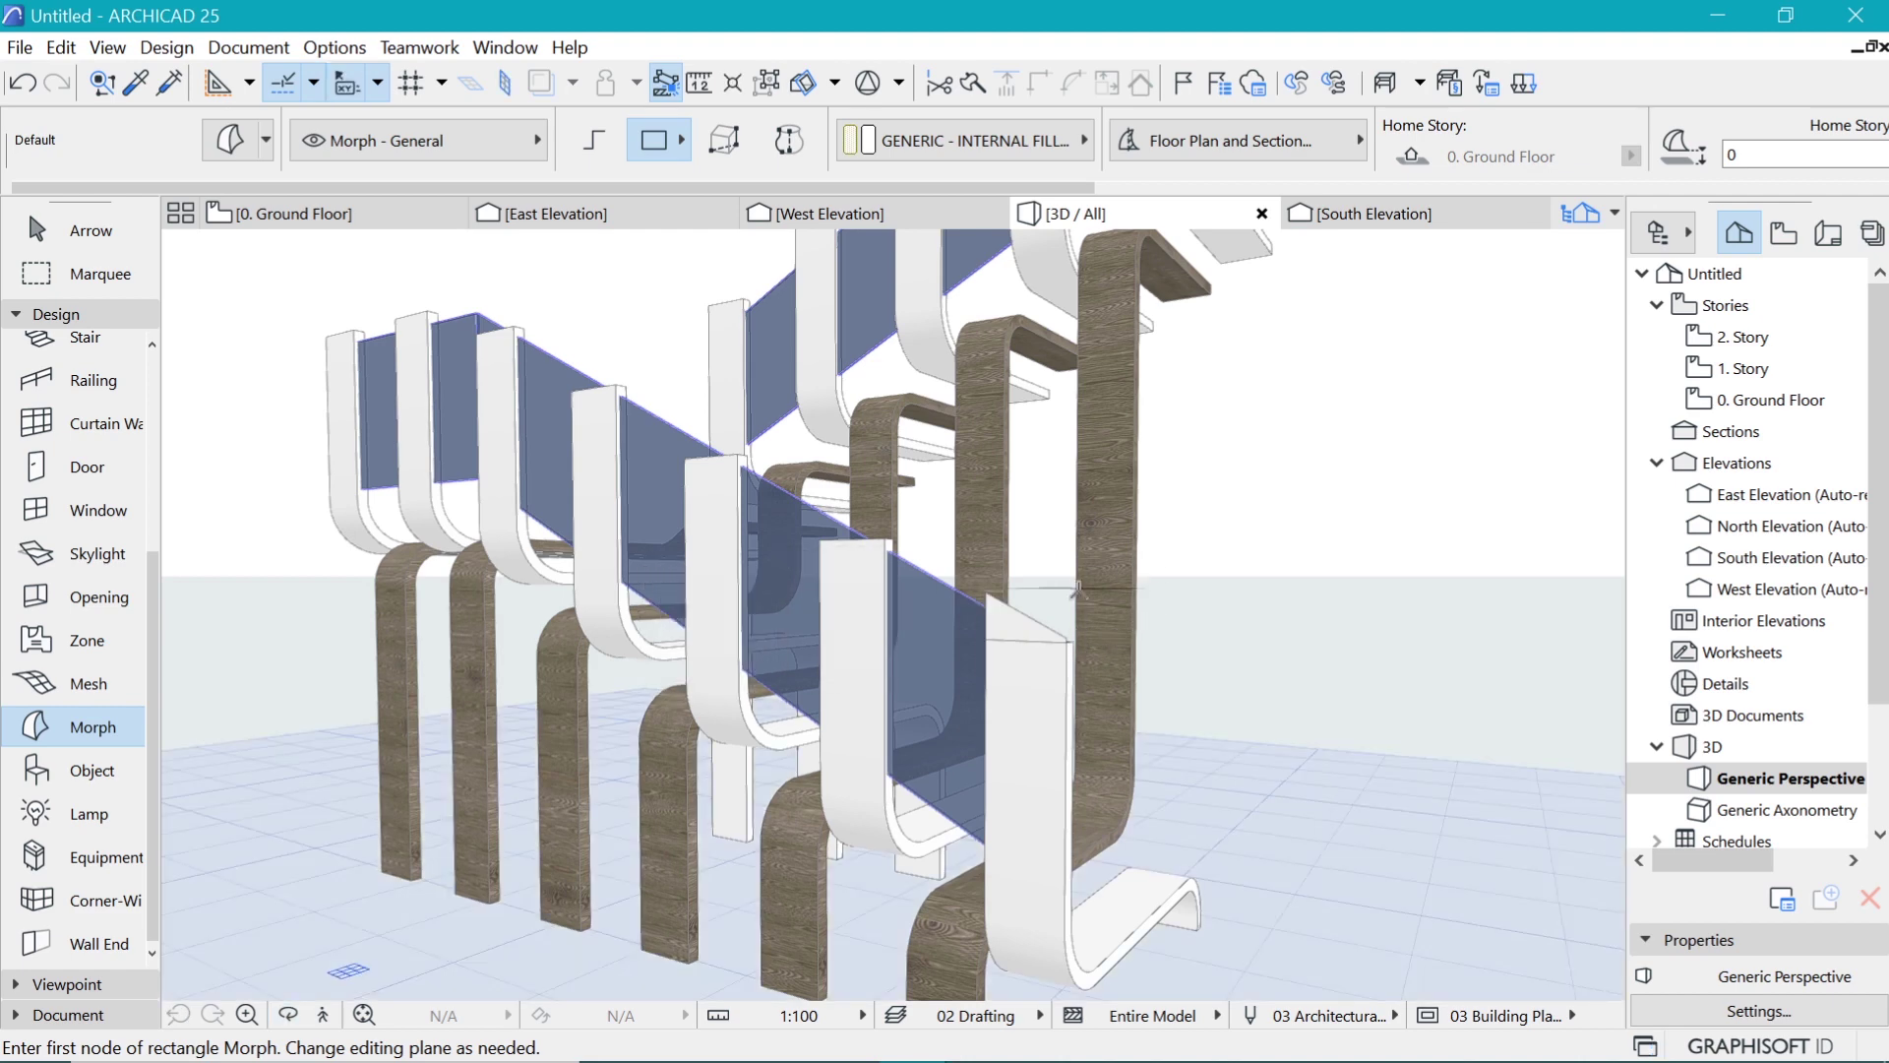
pyautogui.keyDown('shift'); pyautogui.moveTo(1205, 601); pyautogui.dragTo(617, 667, button='middle'); pyautogui.keyUp('shift')
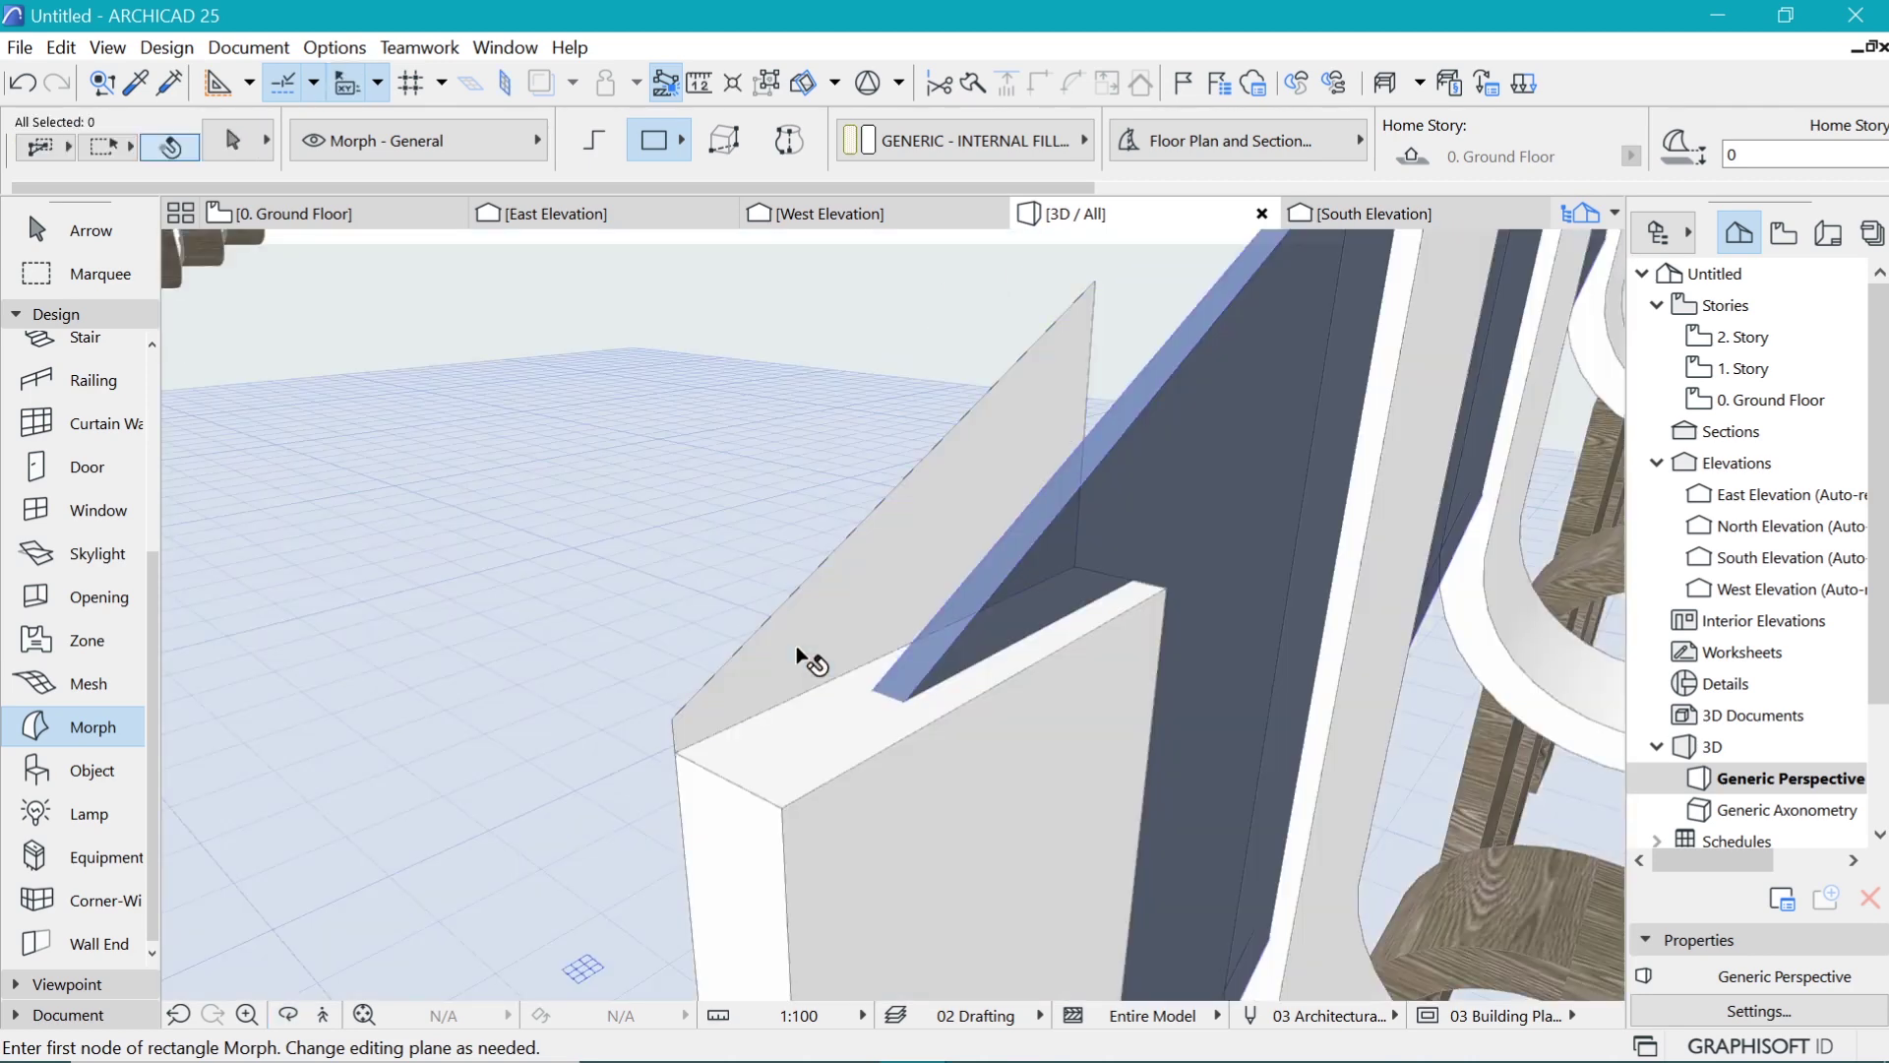
pyautogui.keyDown('shift'); pyautogui.click(801, 651); pyautogui.keyUp('shift')
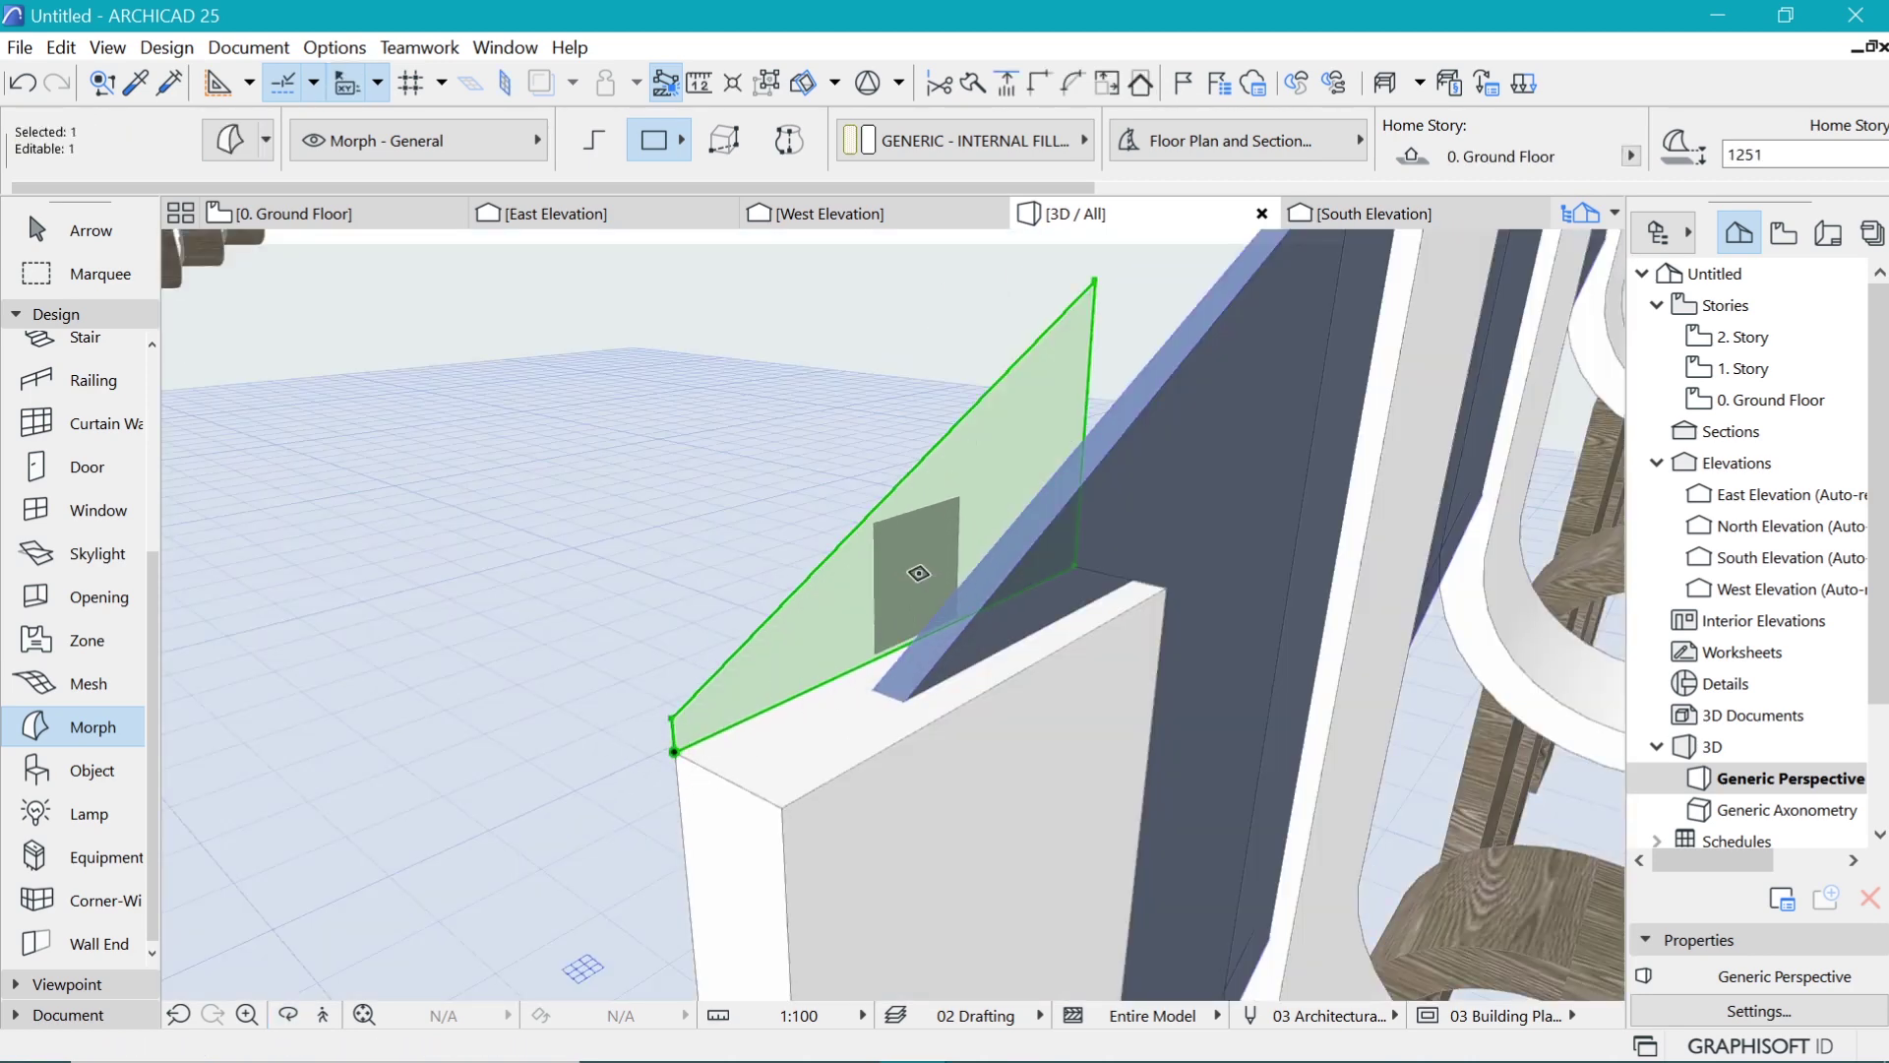
pyautogui.click(916, 566)
pyautogui.click(1054, 759)
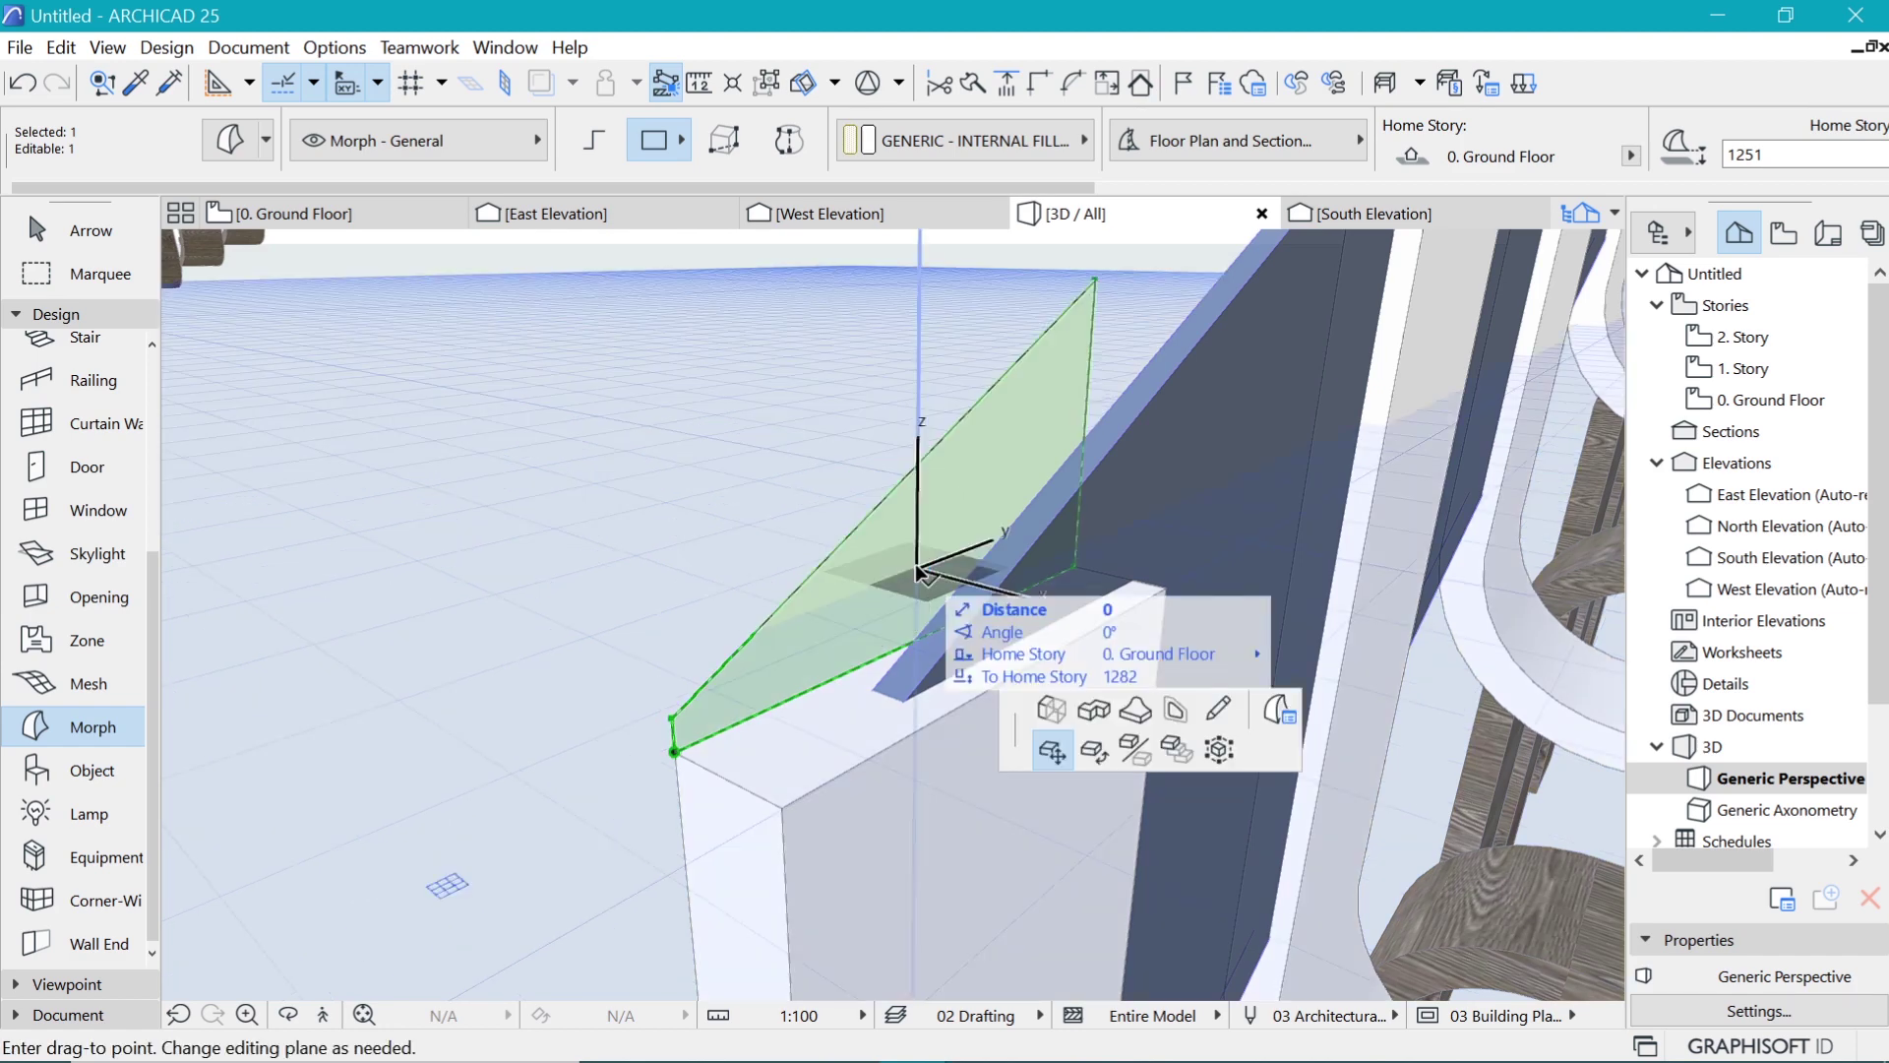
pyautogui.click(278, 287)
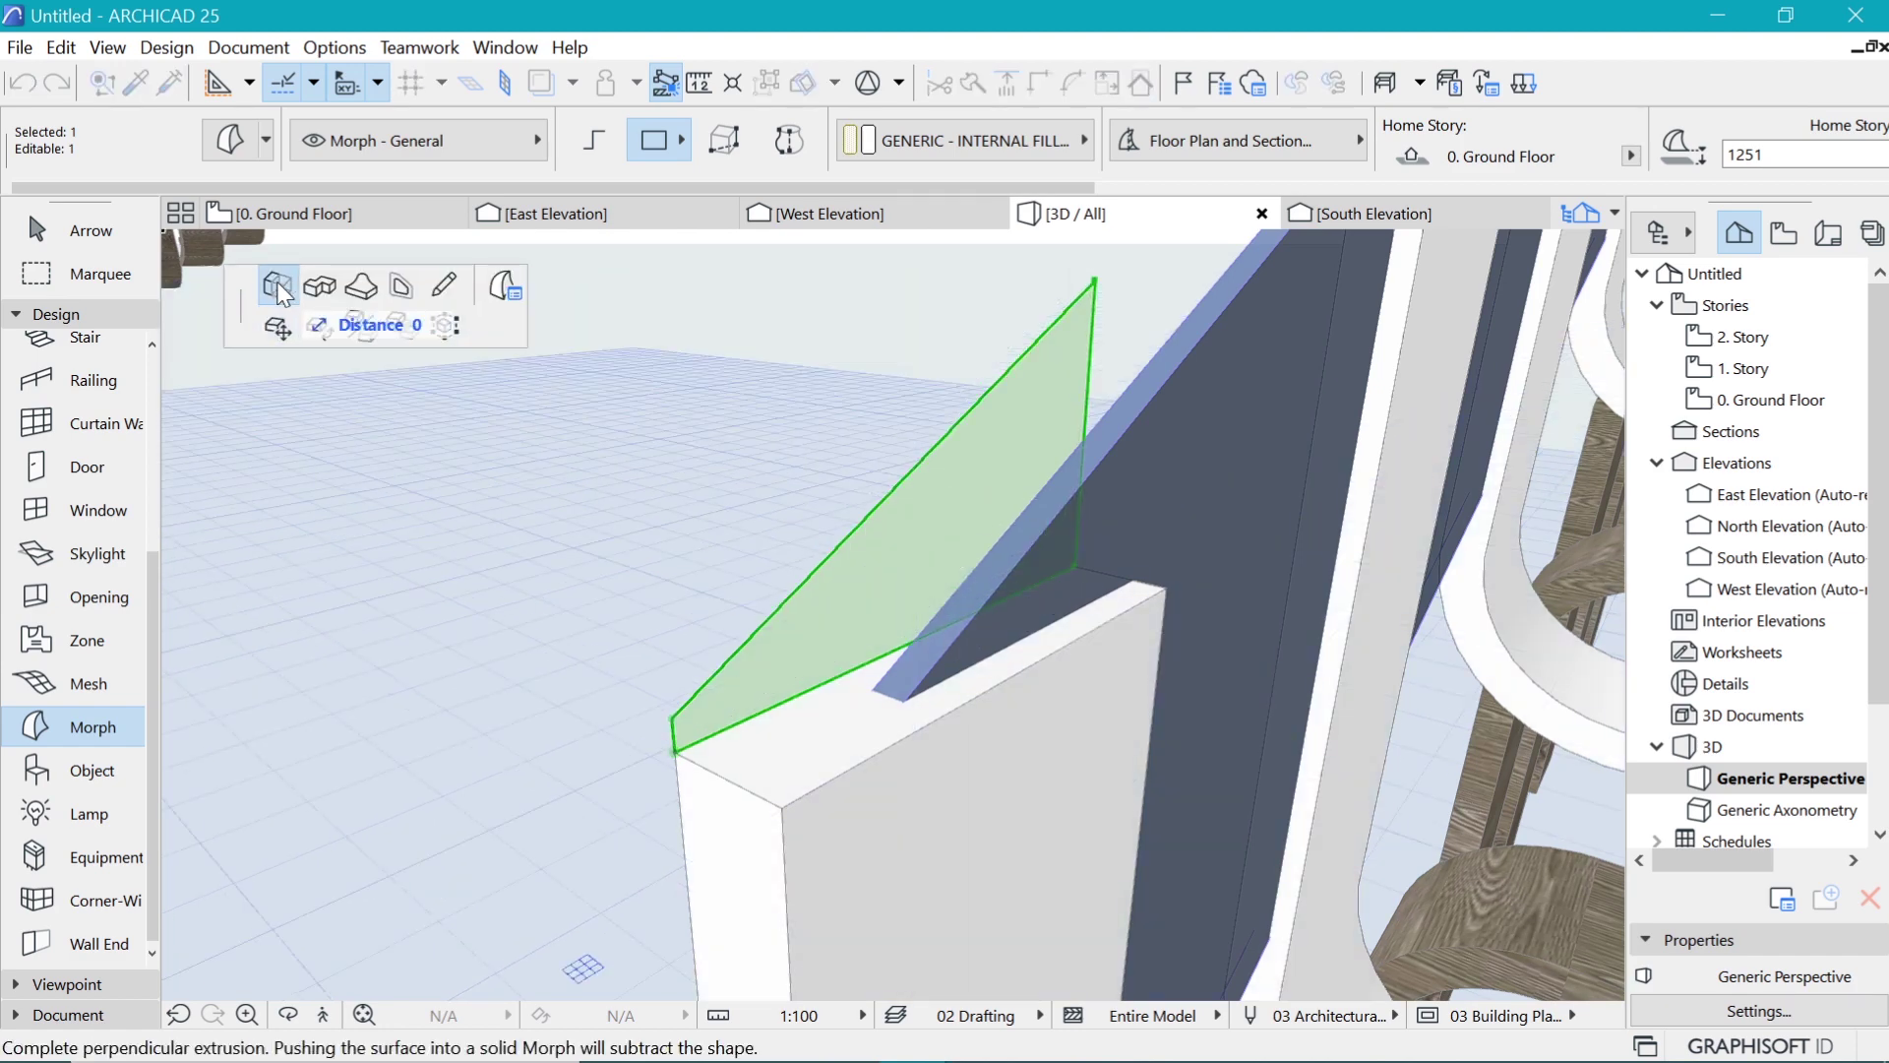
pyautogui.click(784, 812)
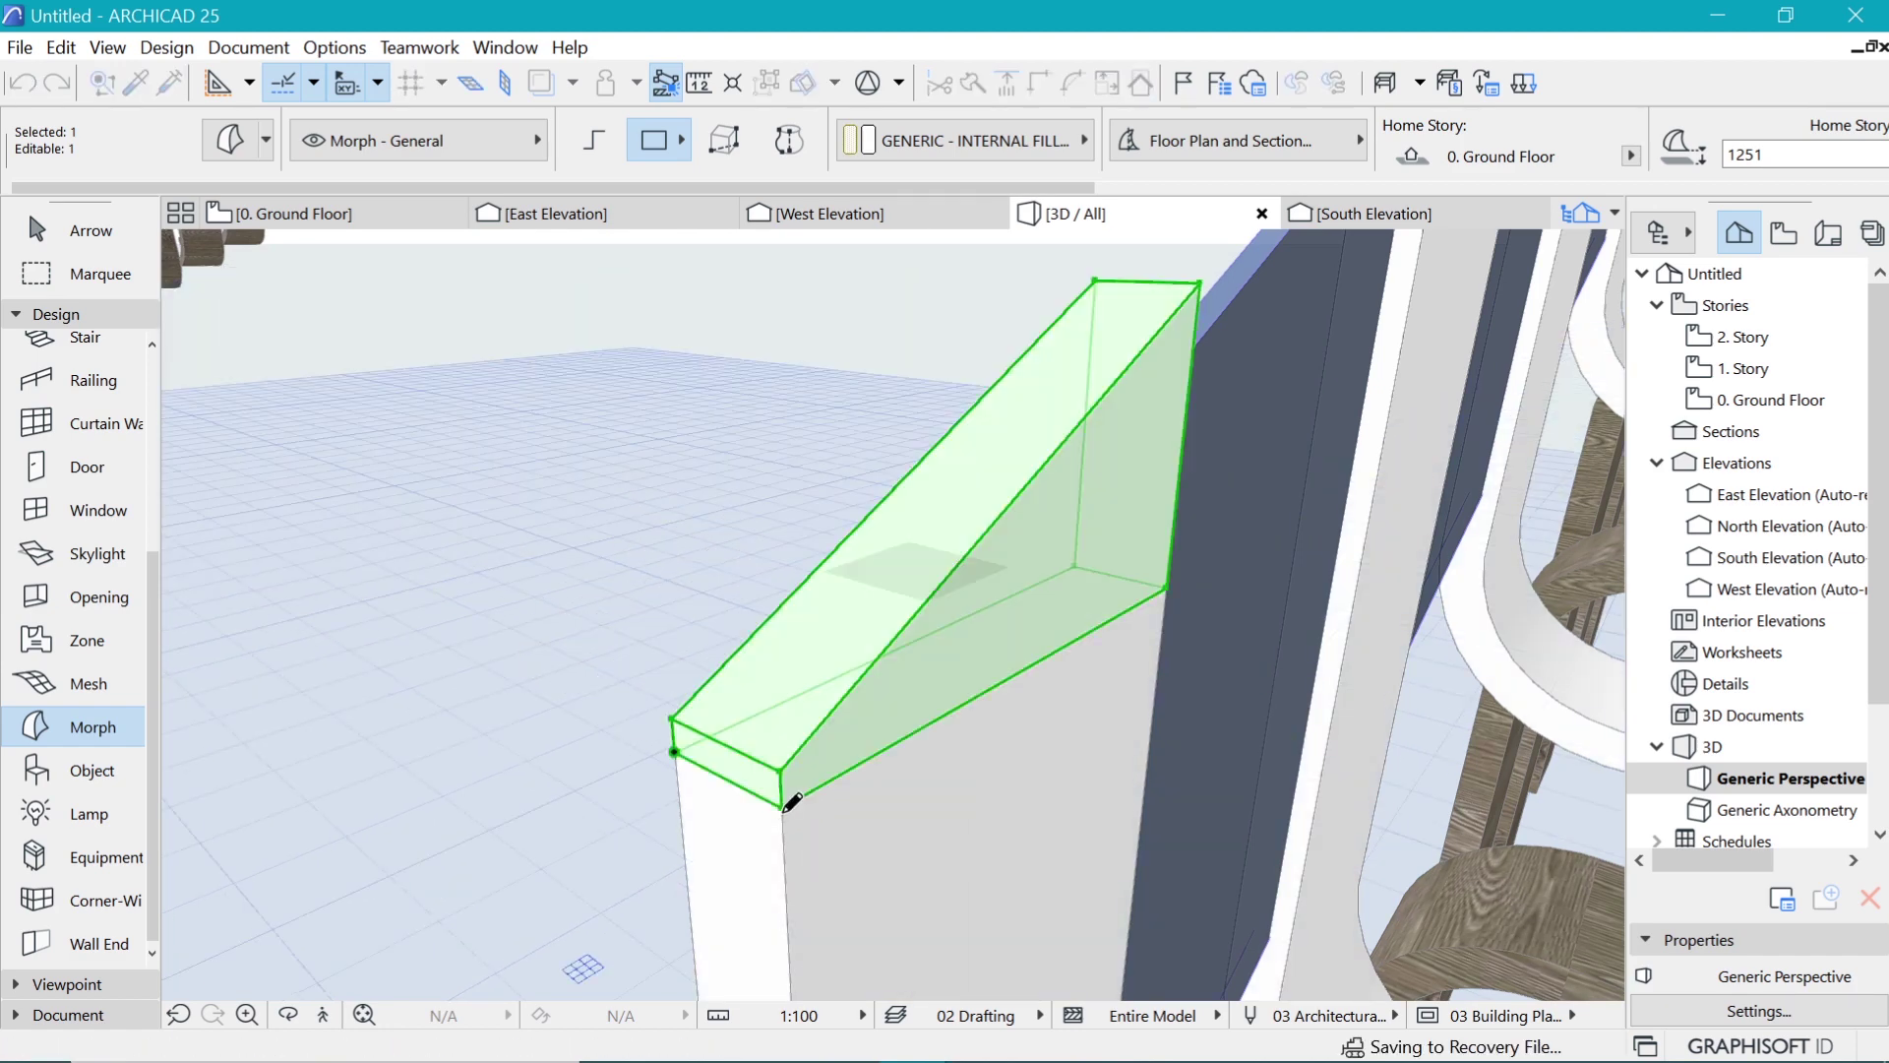
pyautogui.scroll(-6, 527, 939)
pyautogui.scroll(3, 578, 882)
pyautogui.keyDown('shift'); pyautogui.moveTo(584, 876); pyautogui.dragTo(726, 747, button='middle'); pyautogui.keyUp('shift')
pyautogui.scroll(4, 713, 889)
pyautogui.press('Escape')
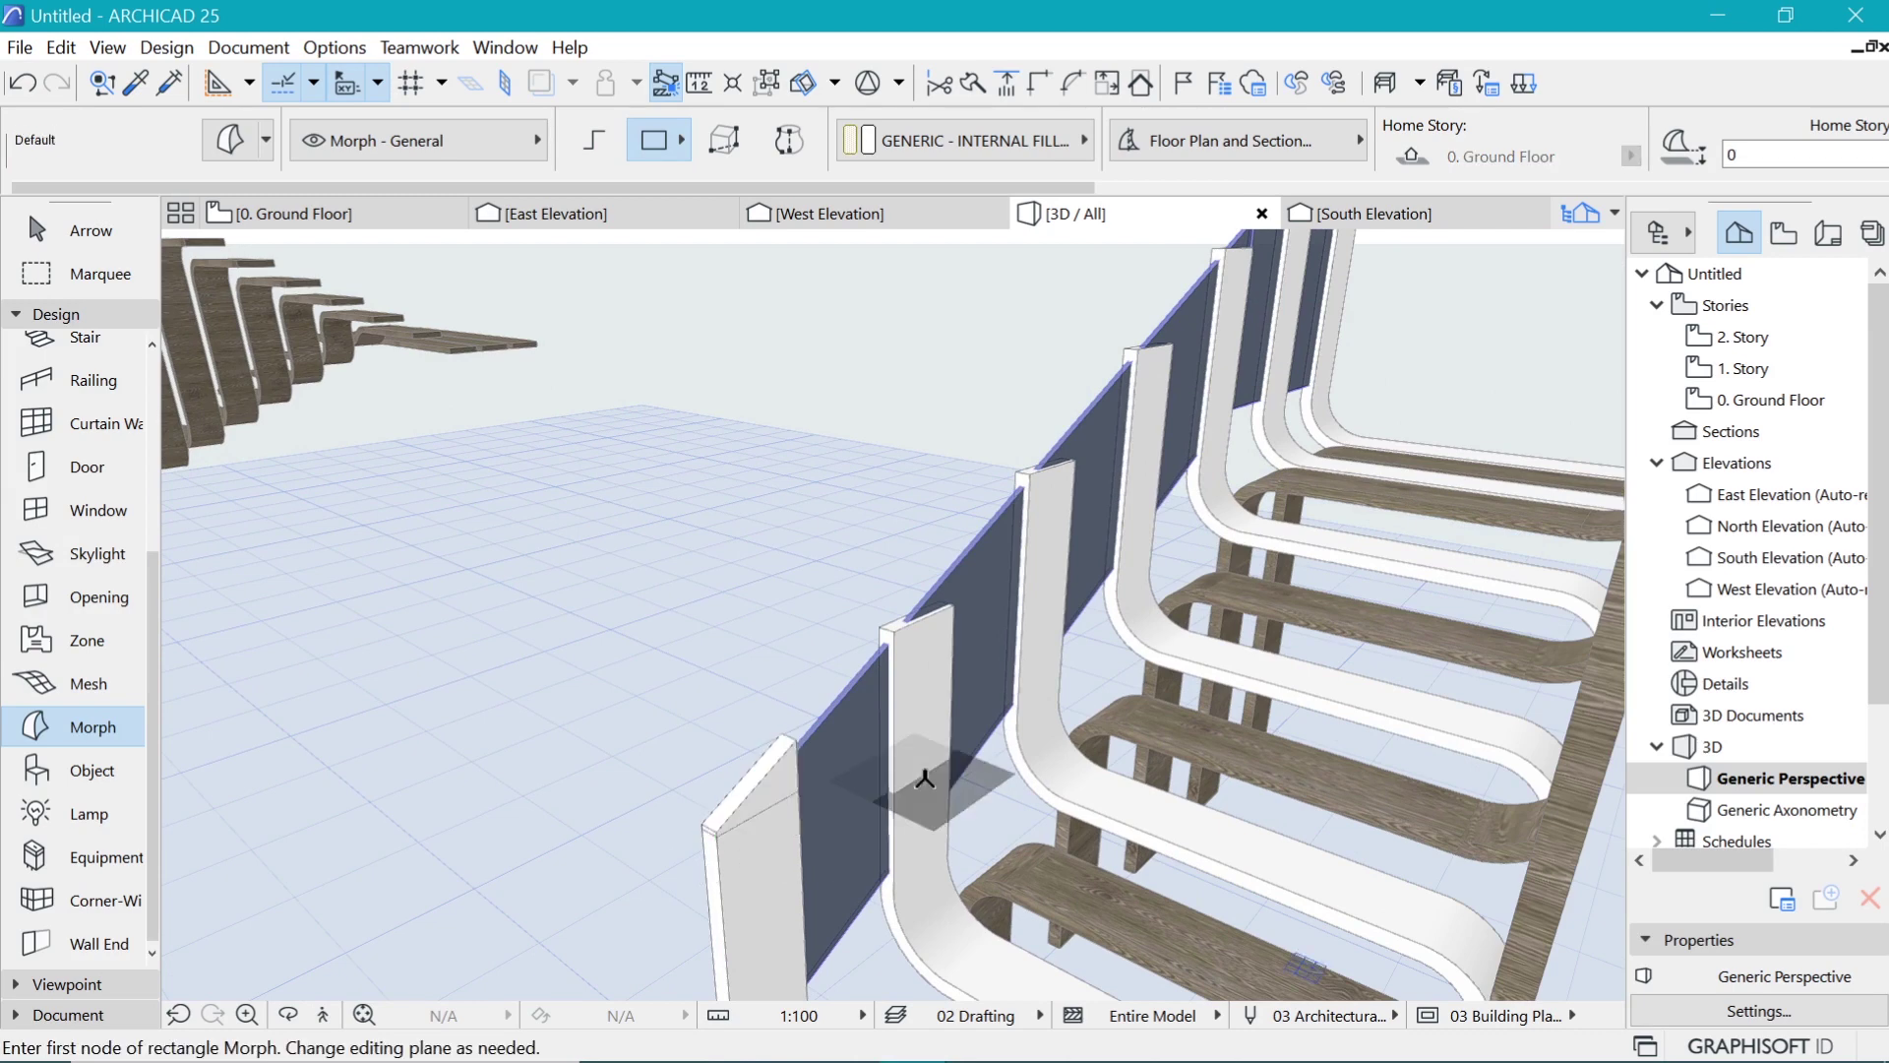
# Step: Set the four bottom edges of the wedge cap to Hidden, then deselect the morph
pyautogui.scroll(10, 944, 689)
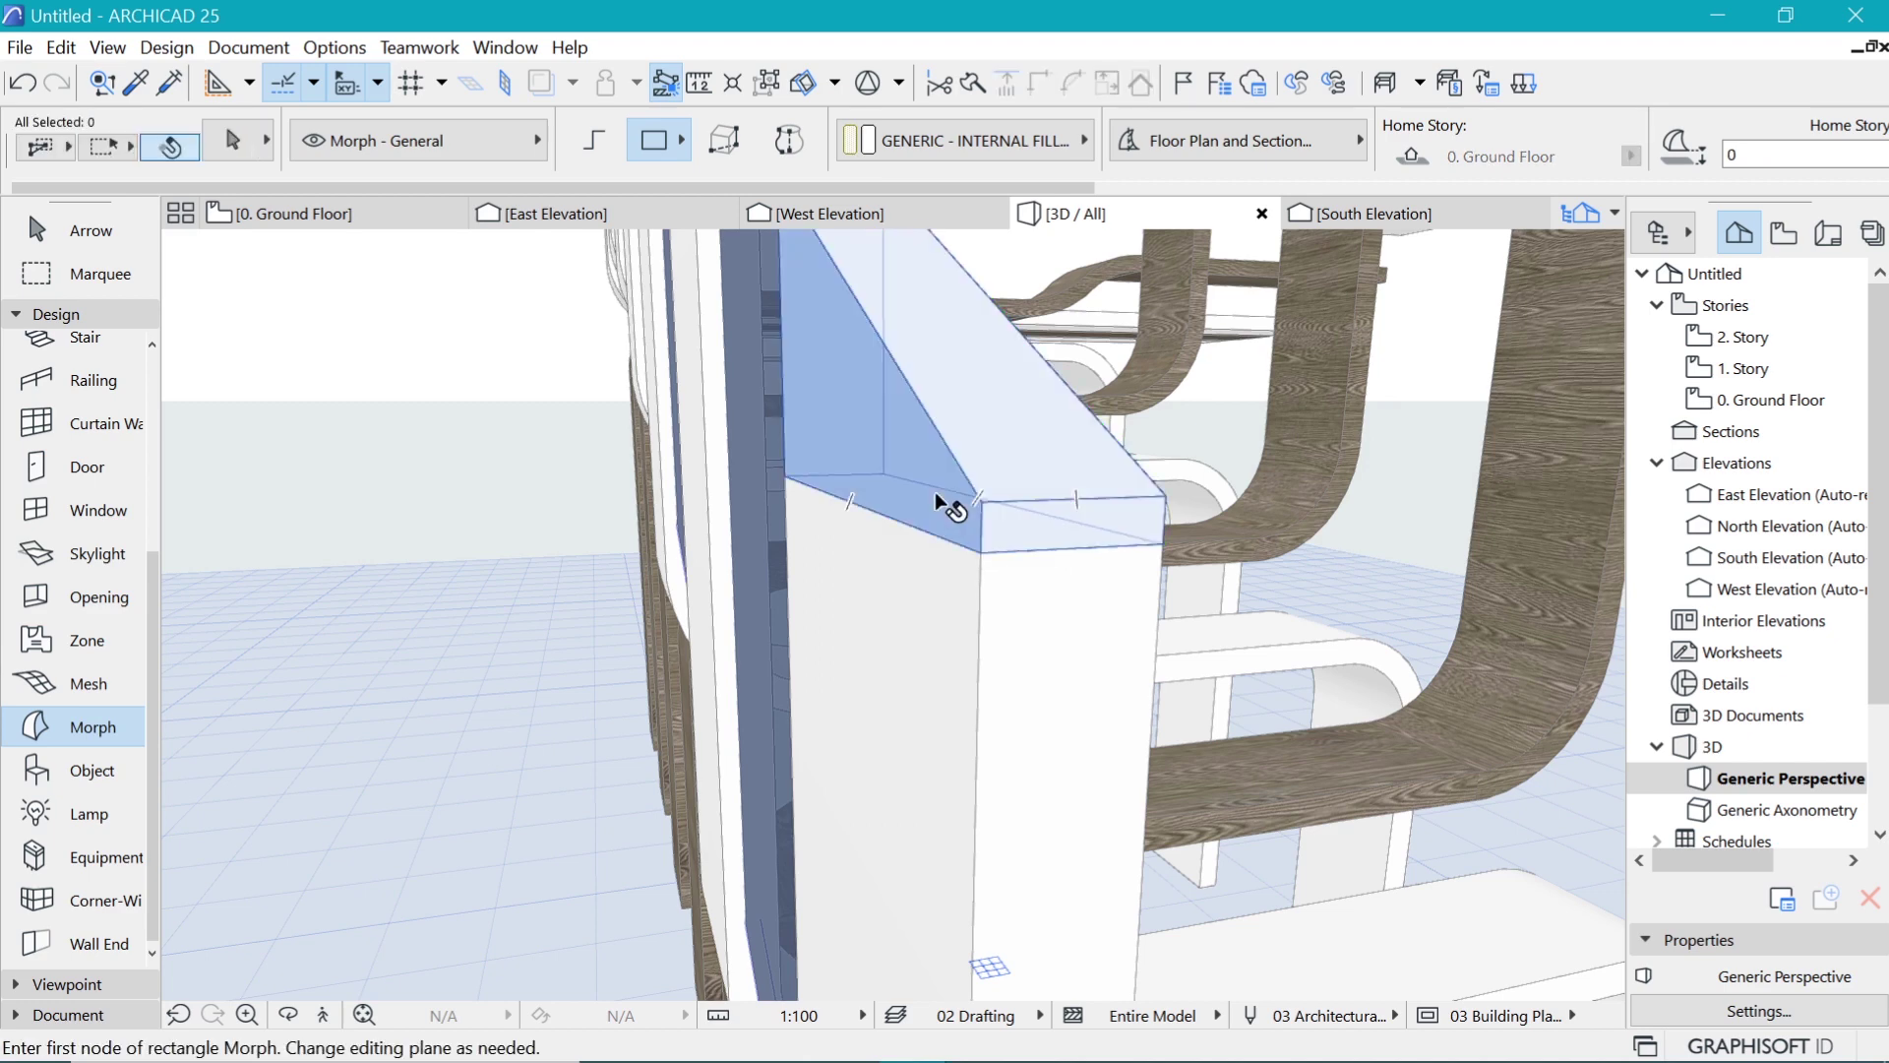
pyautogui.keyDown('ctrl'); pyautogui.keyDown('shift'); pyautogui.click(881, 520); pyautogui.keyUp('shift'); pyautogui.keyUp('ctrl')
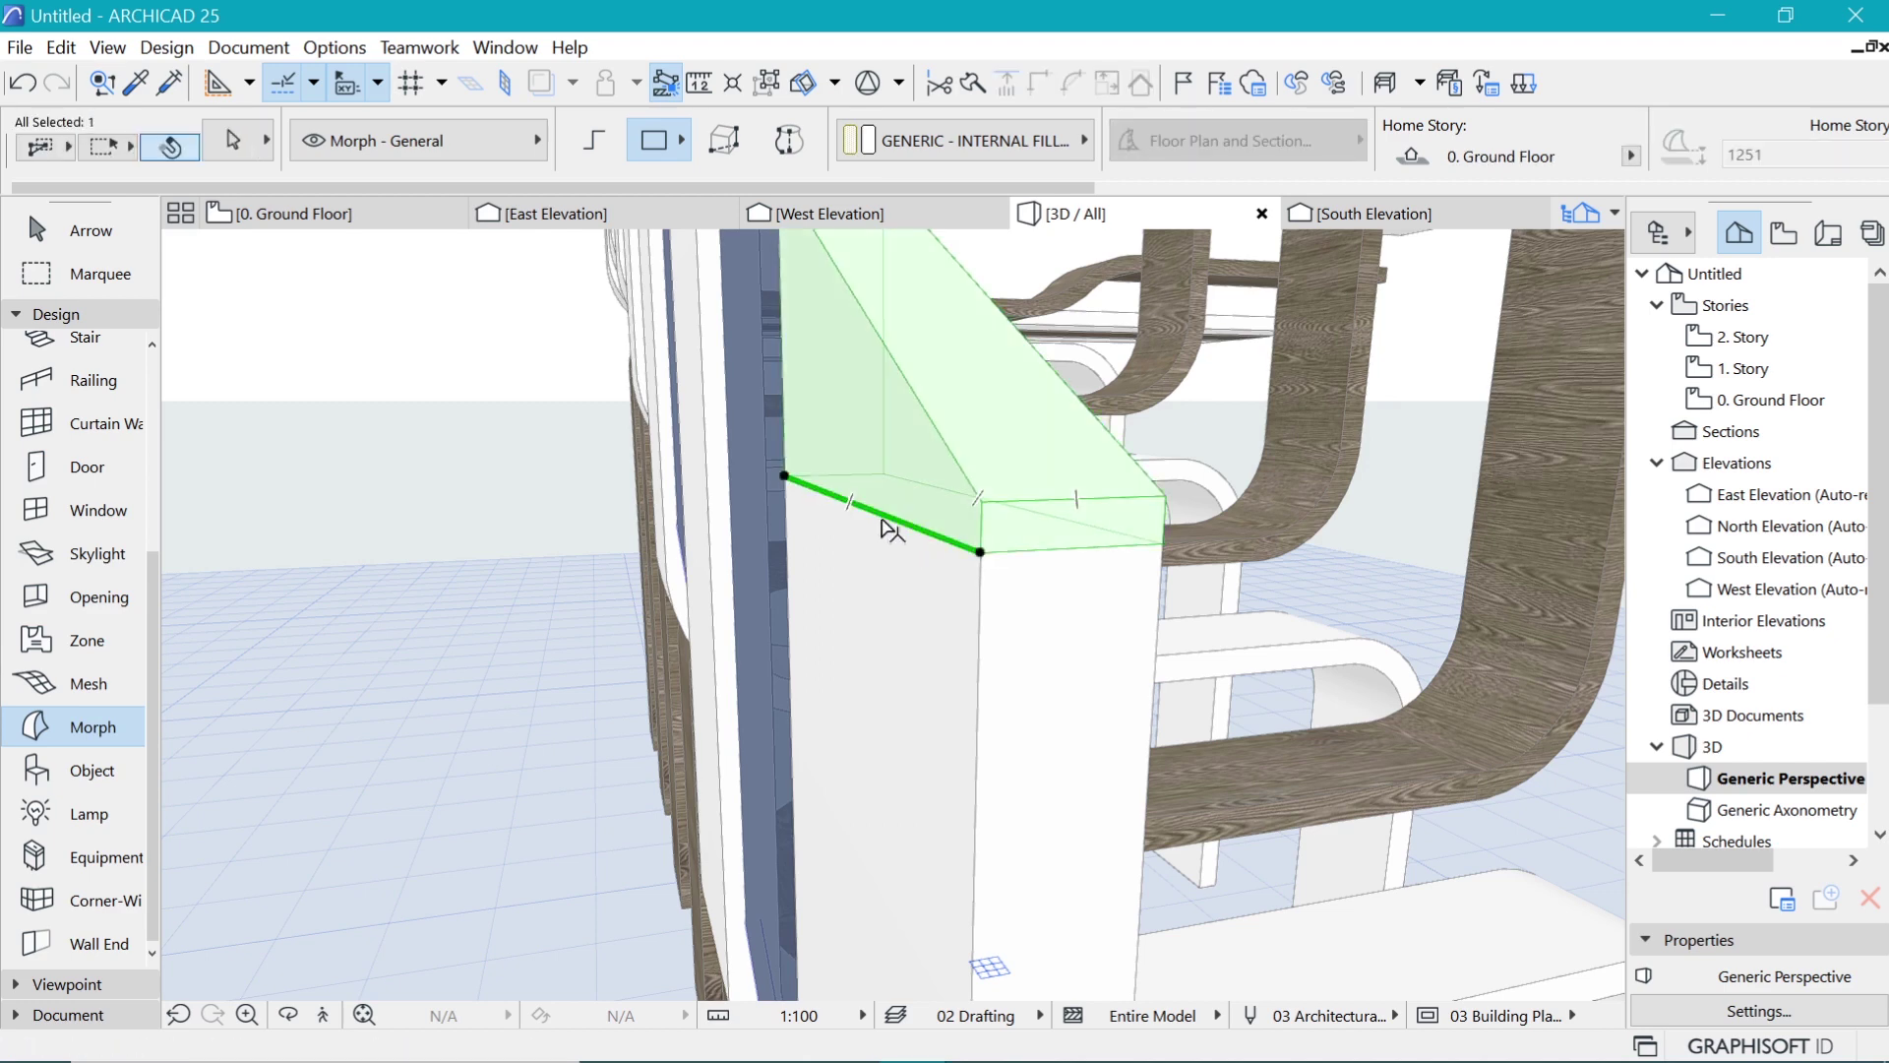
pyautogui.keyDown('shift'); pyautogui.click(1070, 547); pyautogui.keyUp('shift')
pyautogui.keyDown('shift'); pyautogui.moveTo(1192, 439); pyautogui.dragTo(562, 522, button='middle'); pyautogui.keyUp('shift')
pyautogui.keyDown('shift'); pyautogui.click(1046, 551); pyautogui.keyUp('shift')
pyautogui.keyDown('shift'); pyautogui.click(1368, 490); pyautogui.keyUp('shift')
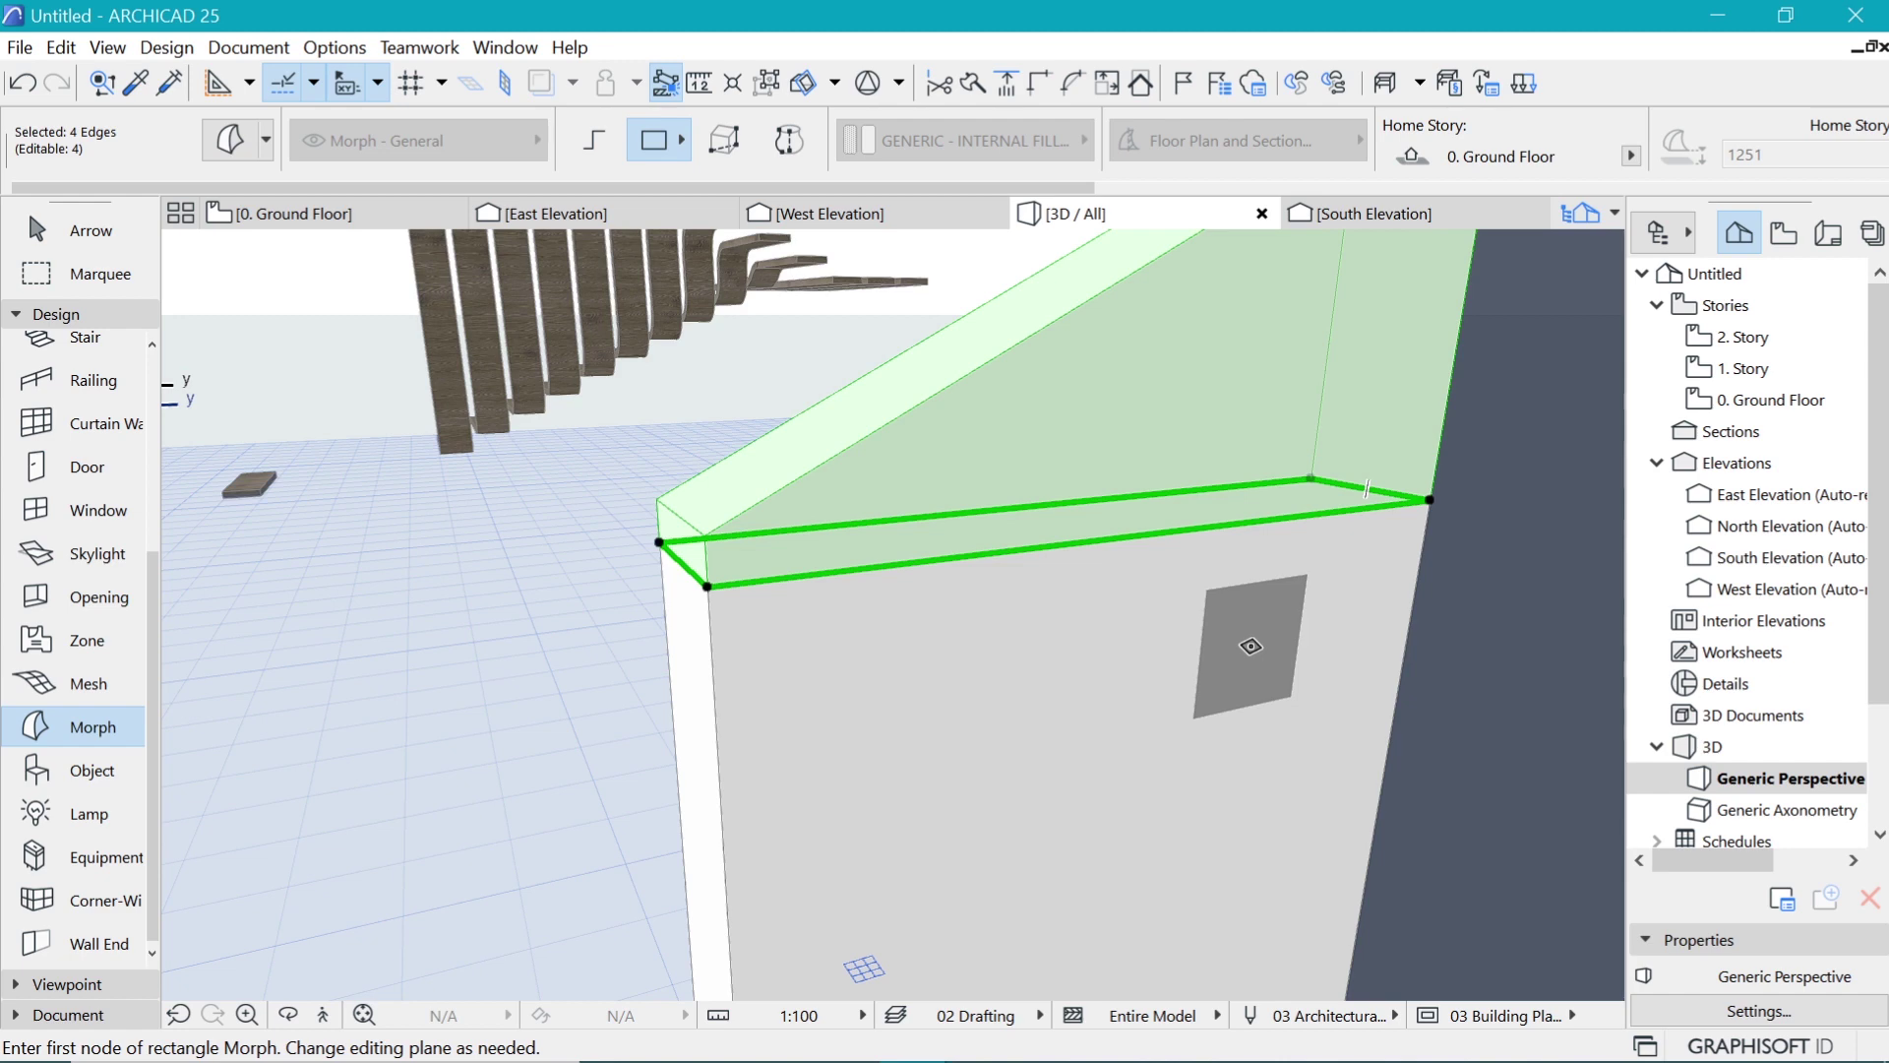
pyautogui.hotkey('ctrl', 't')
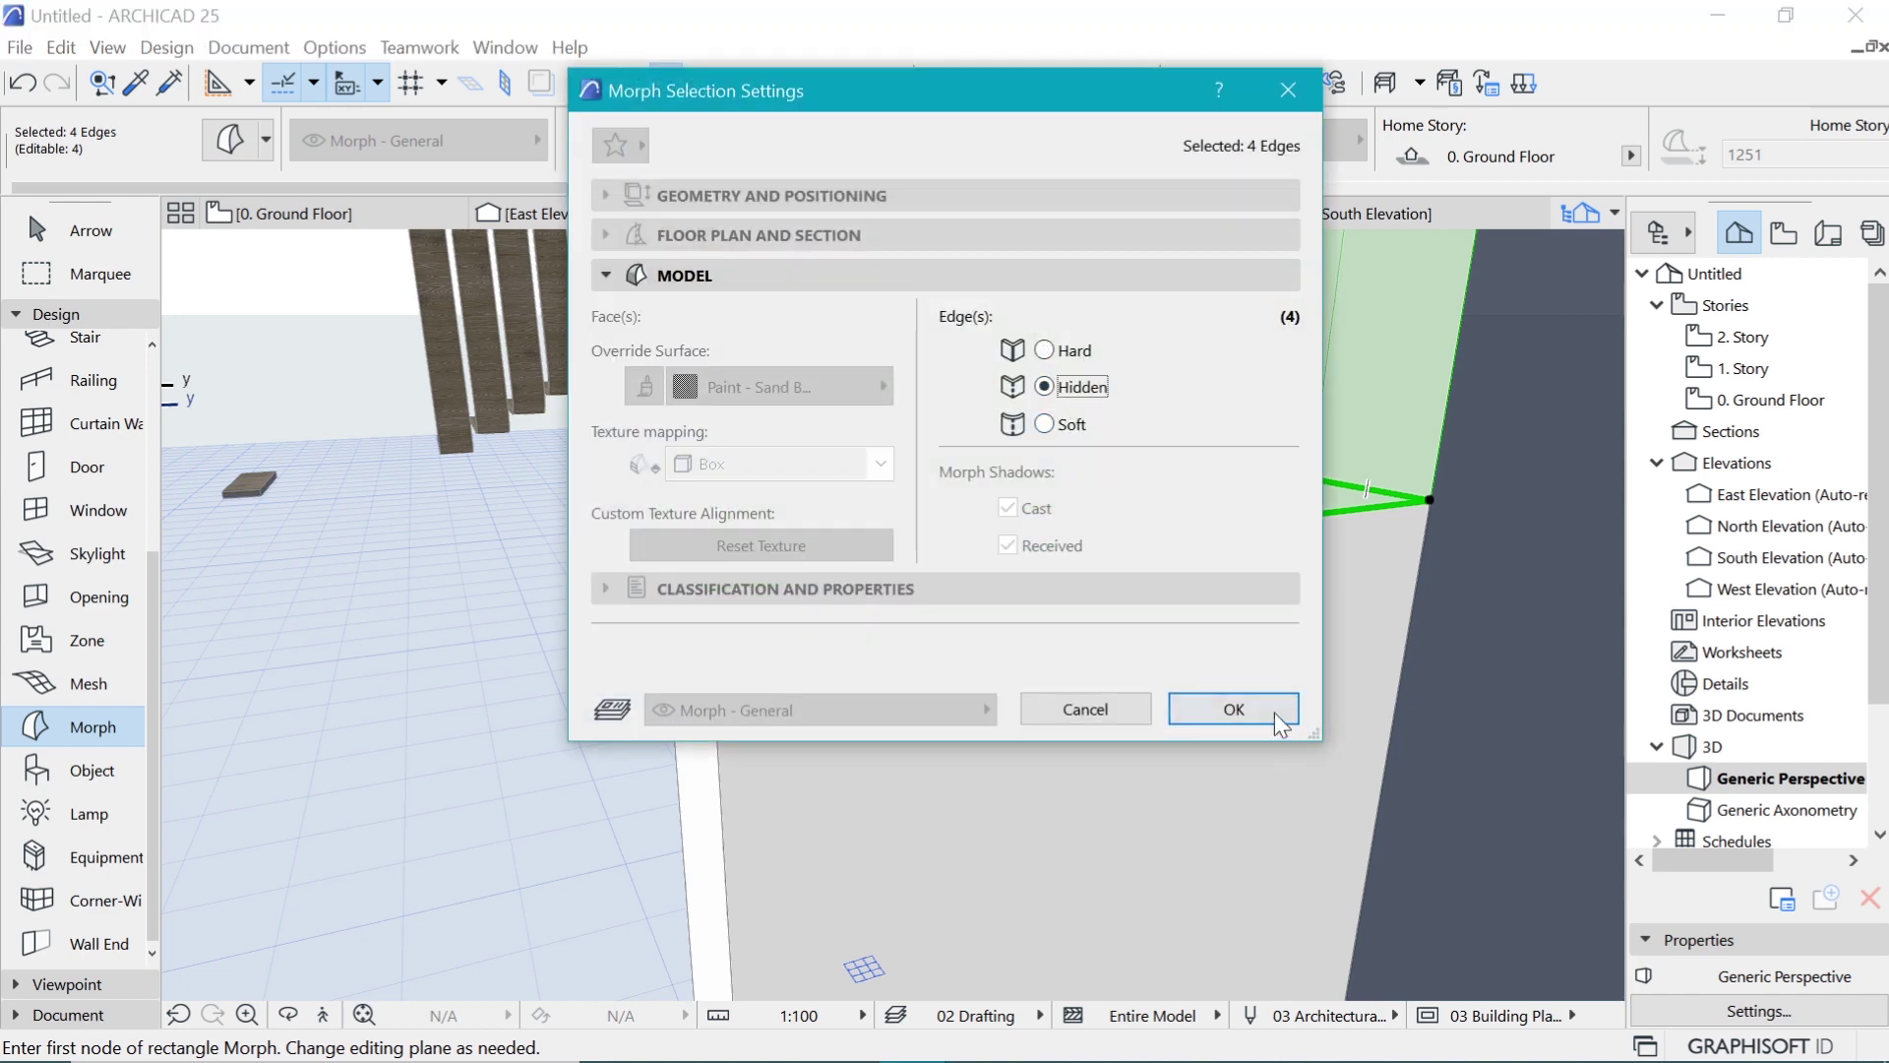
pyautogui.click(1234, 709)
pyautogui.press('Escape')
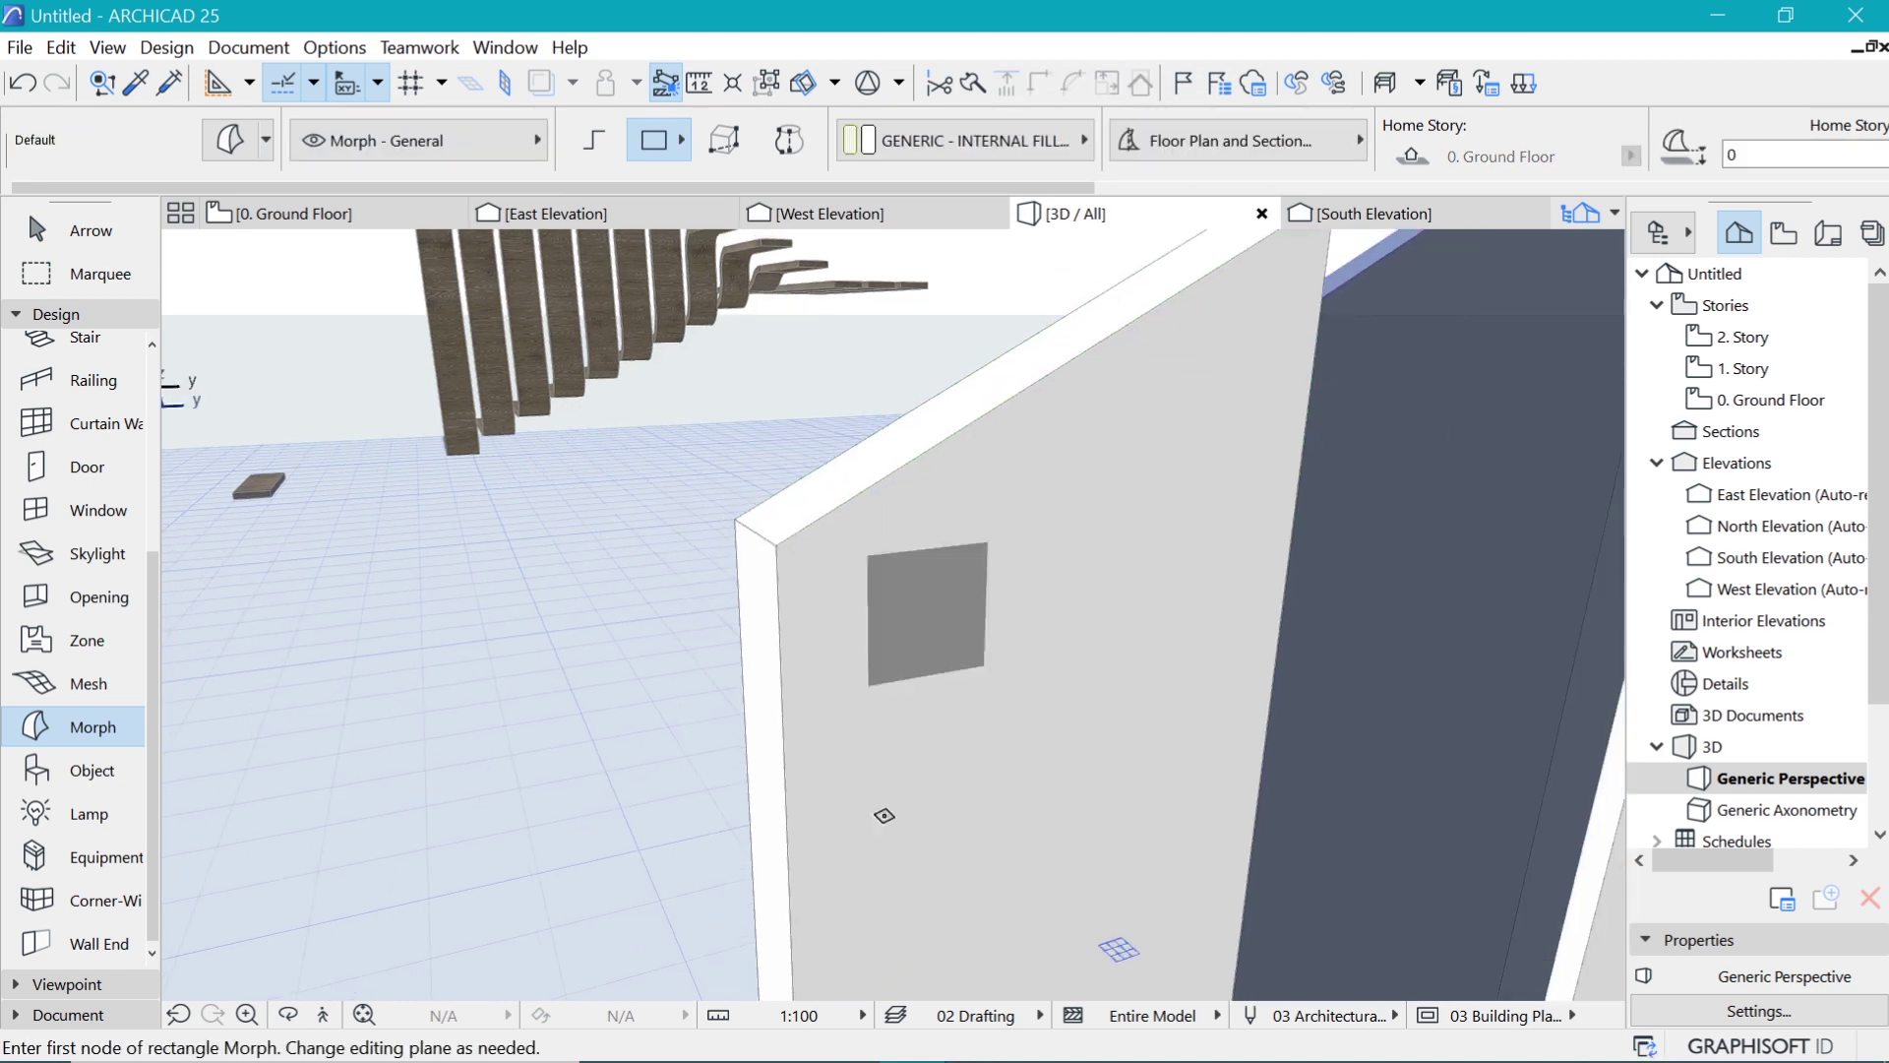
# Step: Select the wedge cap and set up a Multiply by Drag with Distribute, 4 copies and vertical displacement
pyautogui.scroll(-4, 656, 820)
pyautogui.scroll(1, 723, 763)
pyautogui.click(714, 743)
pyautogui.moveTo(899, 672); pyautogui.dragTo(839, 793, button='middle')
pyautogui.scroll(-3, 839, 793)
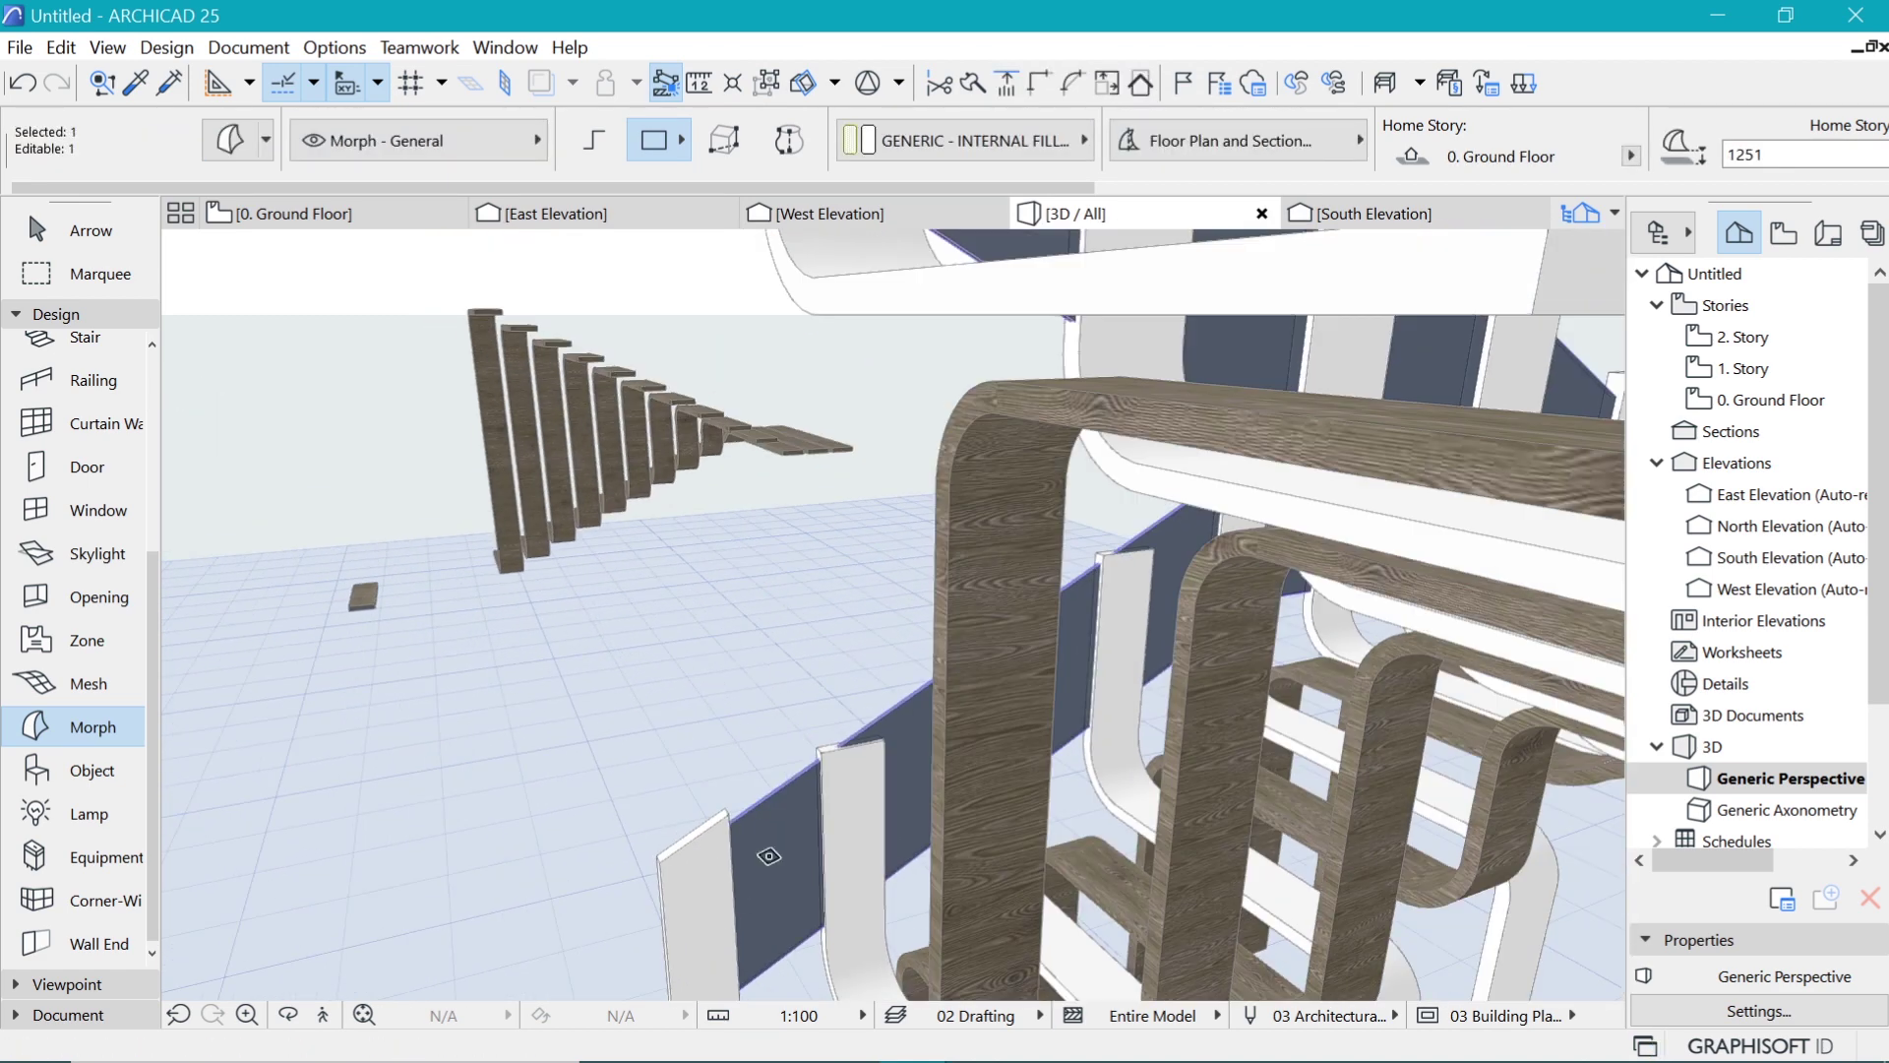
pyautogui.scroll(2, 498, 849)
pyautogui.keyDown('shift'); pyautogui.moveTo(571, 815); pyautogui.dragTo(630, 787, button='middle'); pyautogui.keyUp('shift')
pyautogui.hotkey('ctrl', 'u')
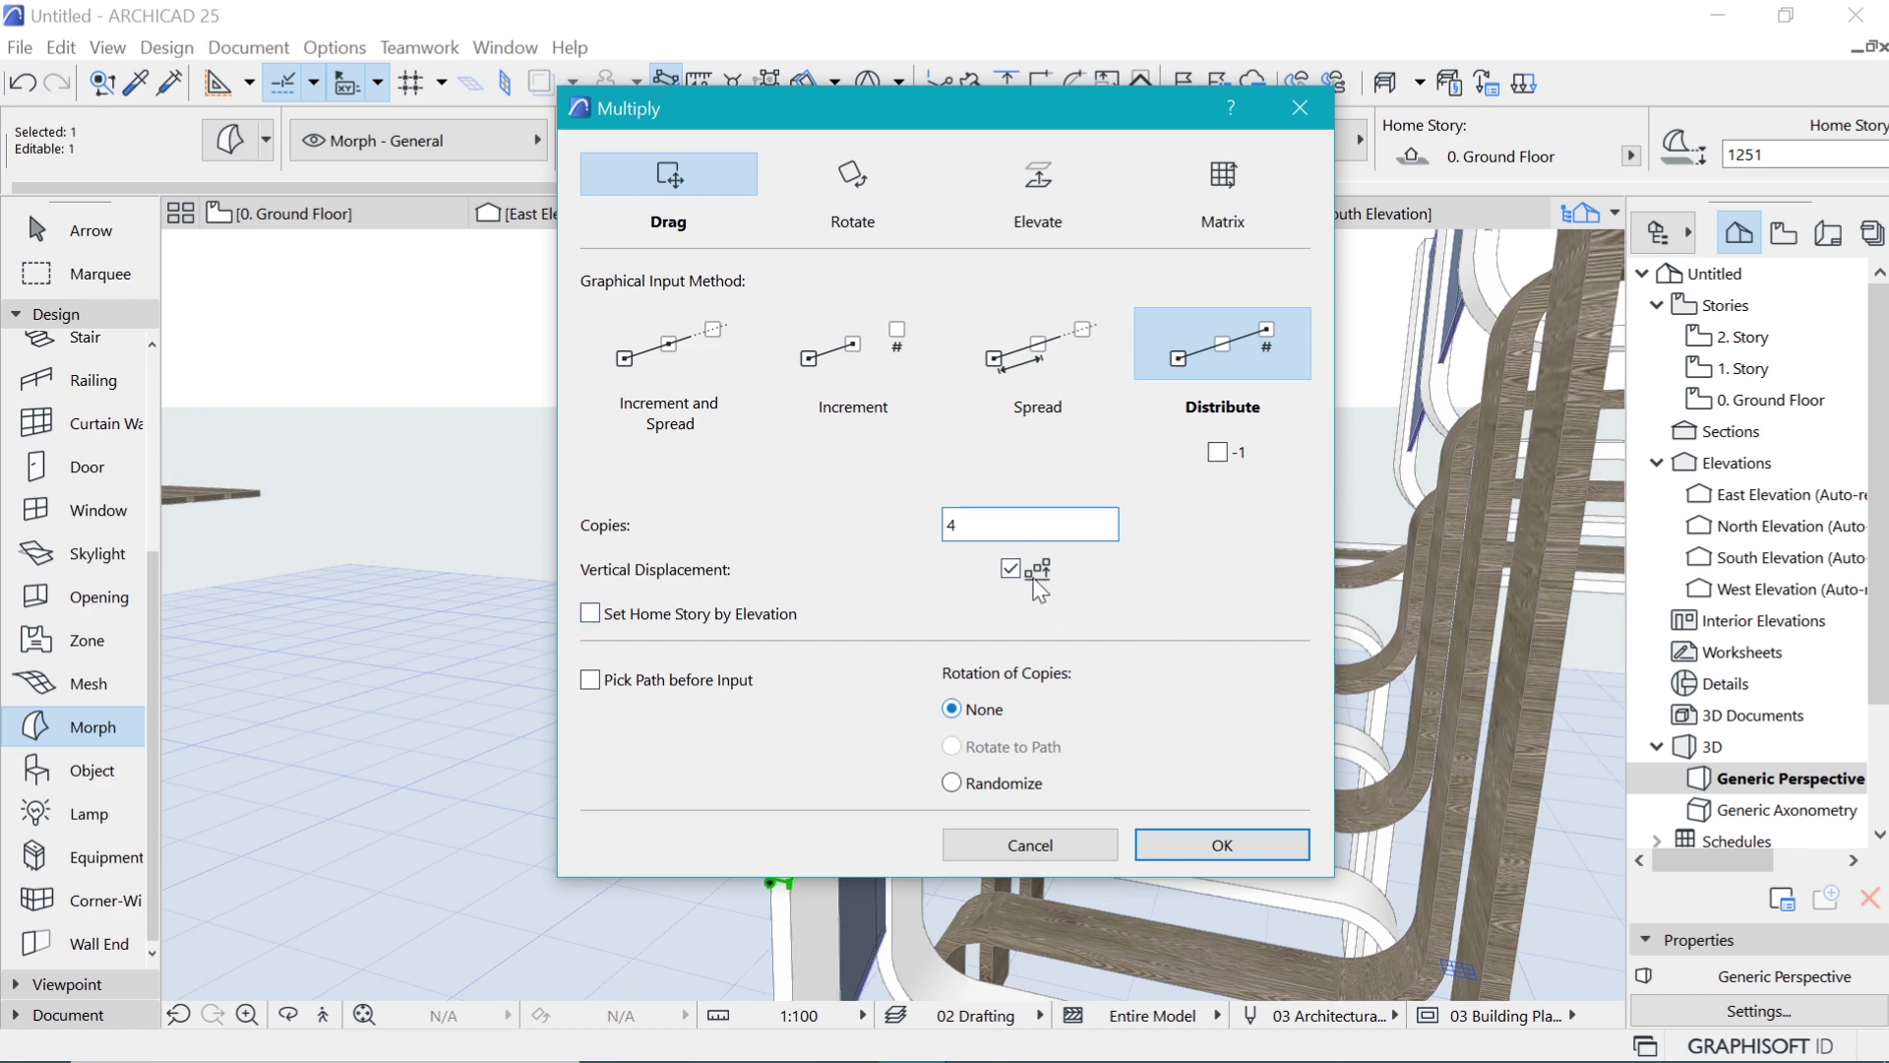
pyautogui.click(1226, 846)
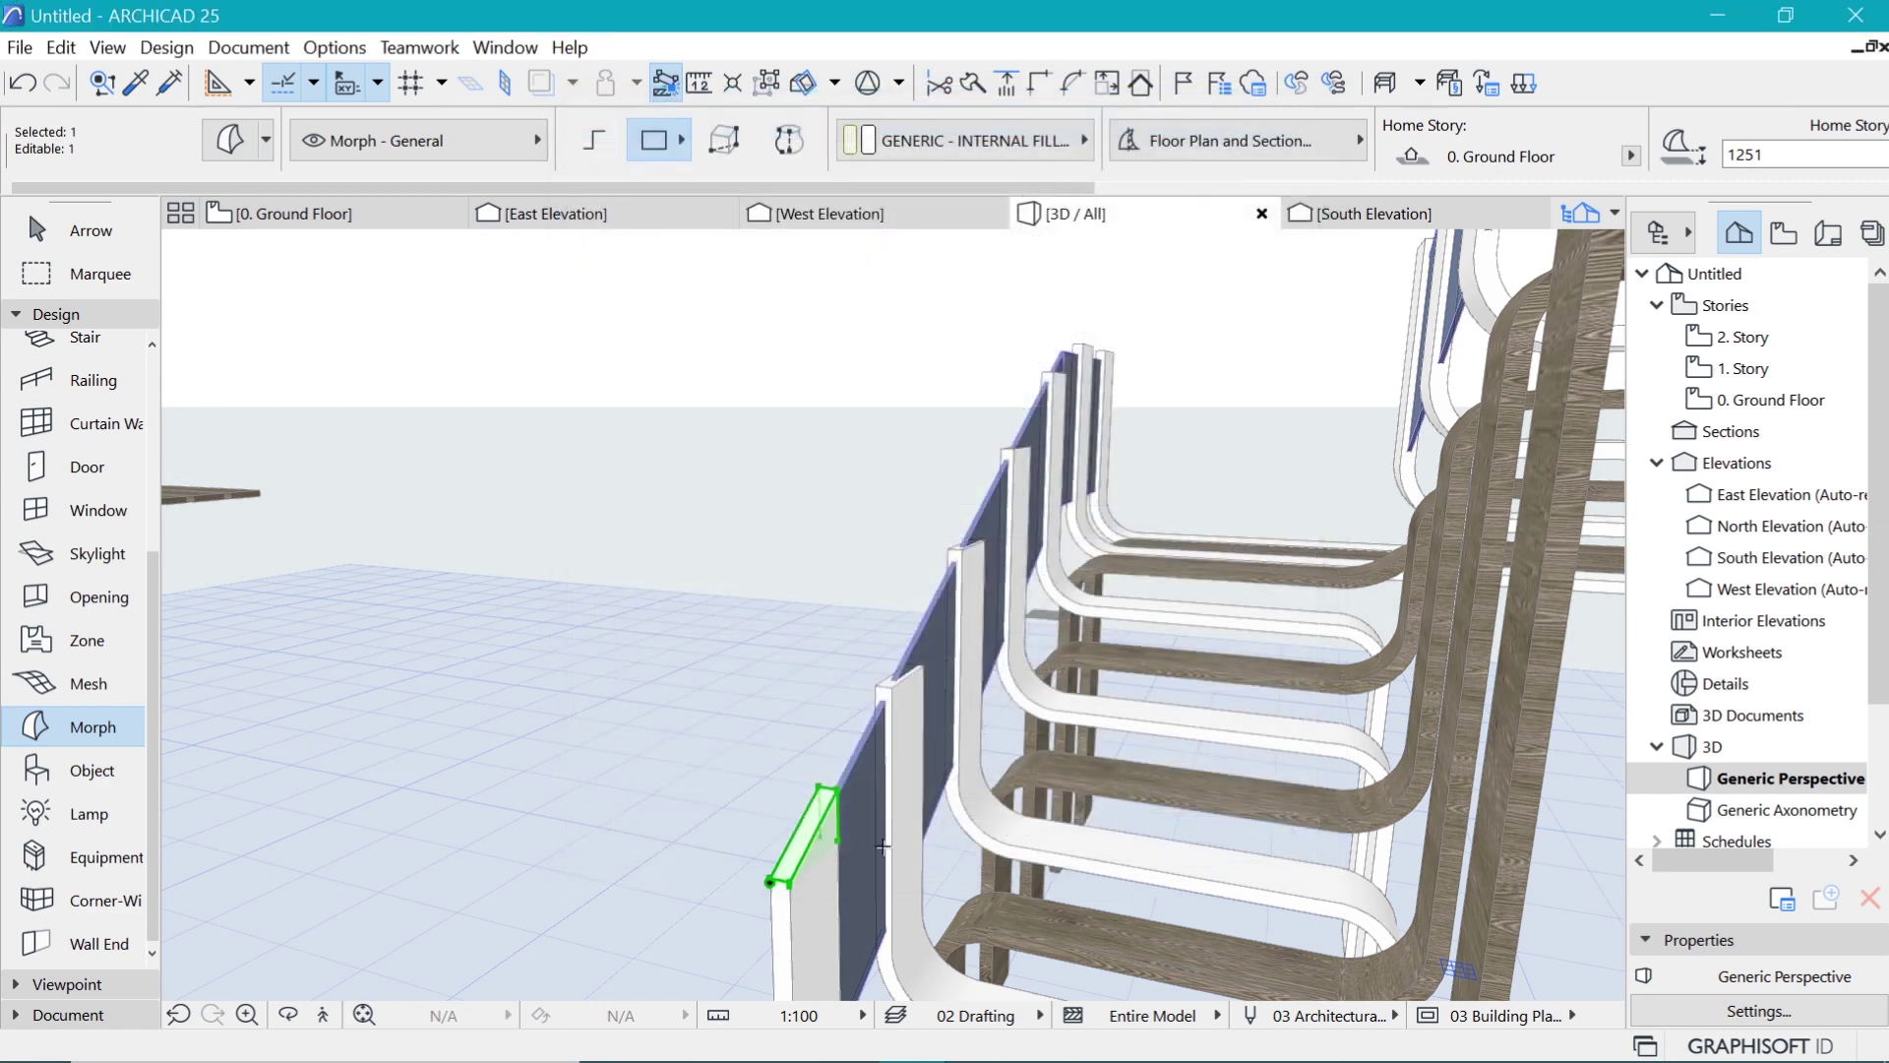
# Step: Distribute the wedge copies from the first upright's top corner to the matching corner of the fifth upright in the lower flight
pyautogui.scroll(2, 705, 920)
pyautogui.scroll(3, 704, 930)
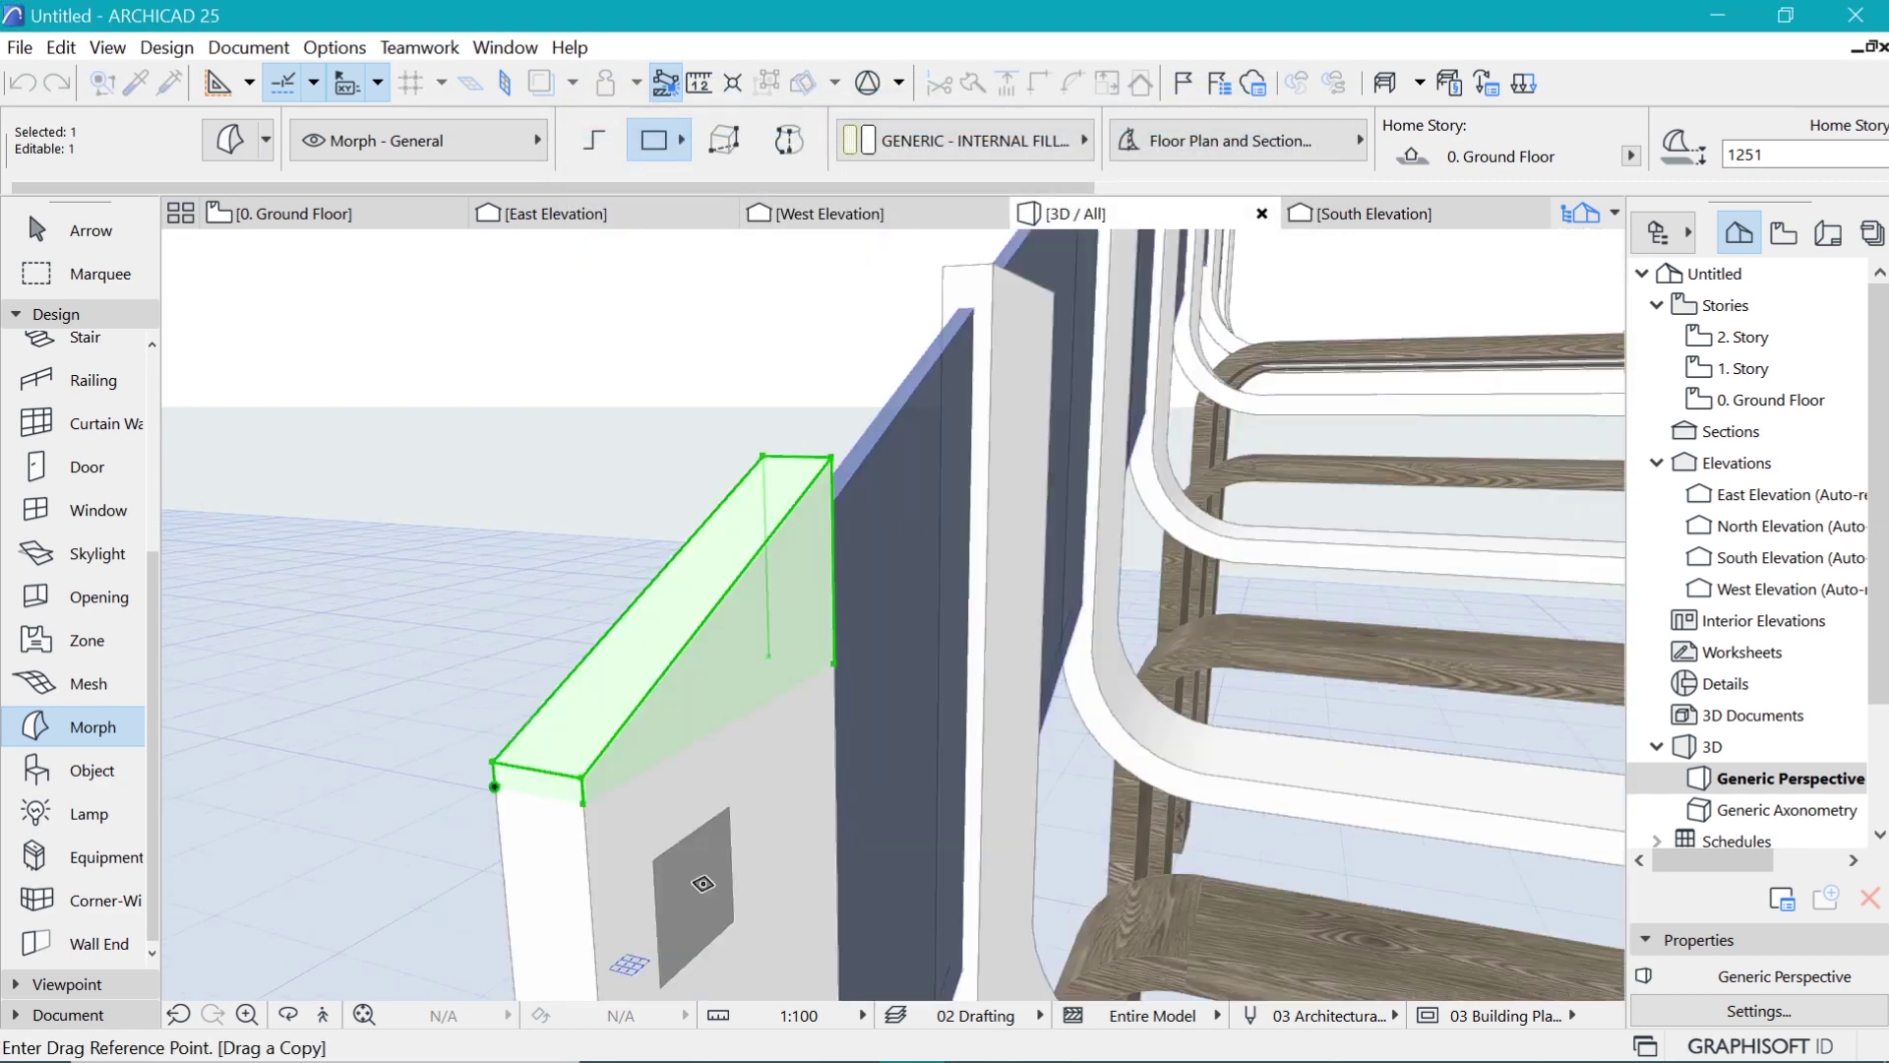
pyautogui.click(602, 813)
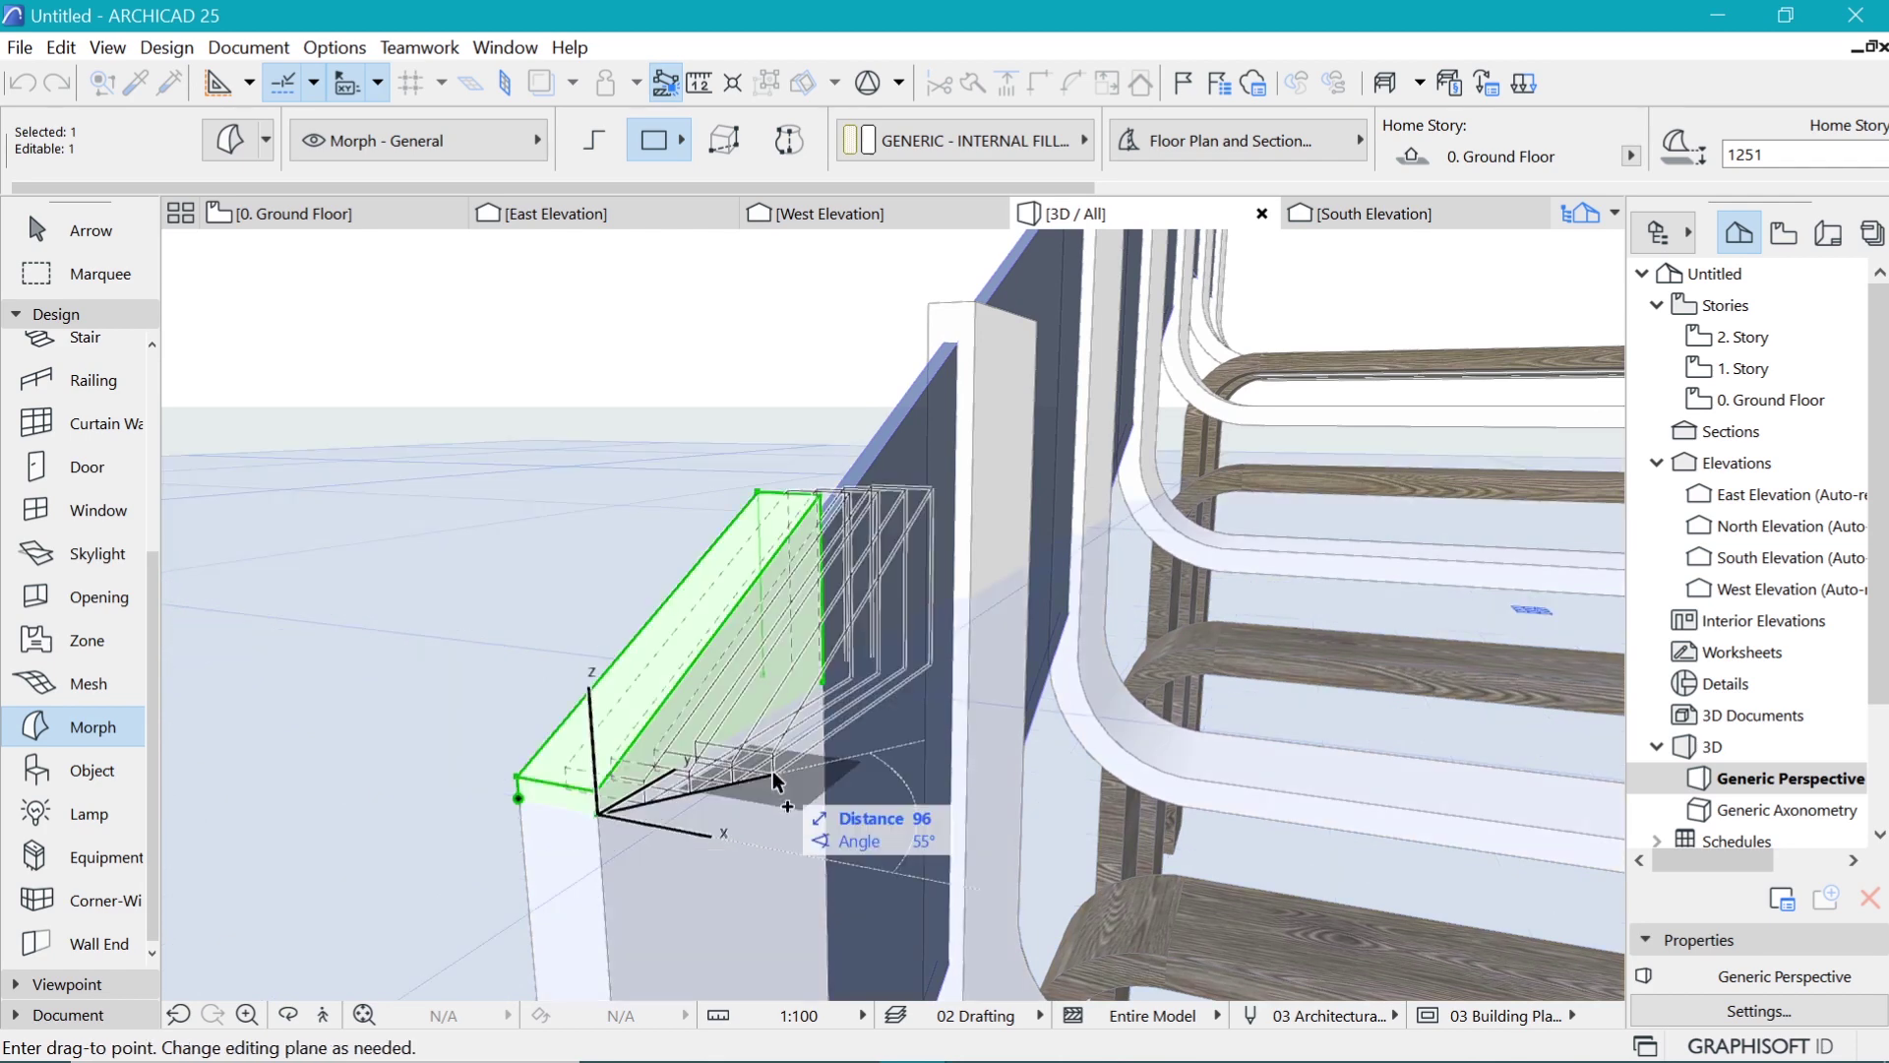
pyautogui.scroll(-4, 771, 770)
pyautogui.scroll(3, 955, 551)
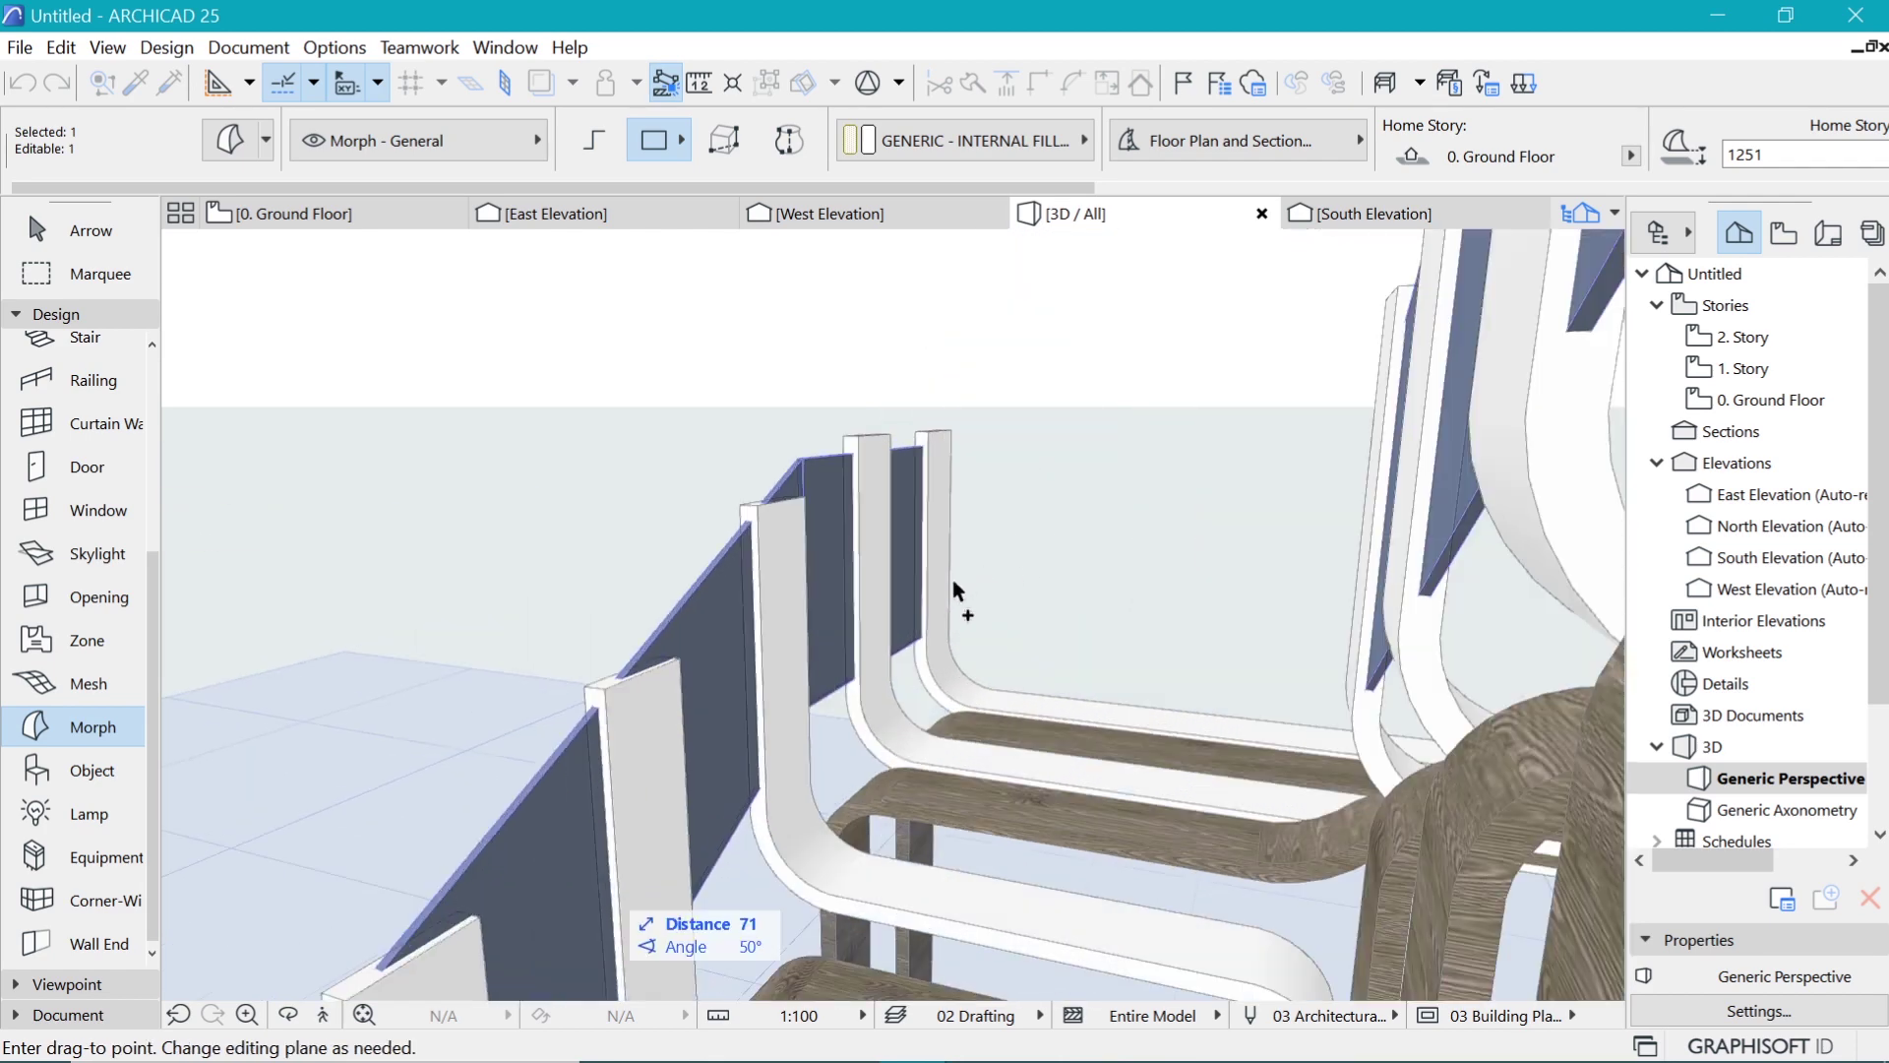
pyautogui.scroll(2, 817, 773)
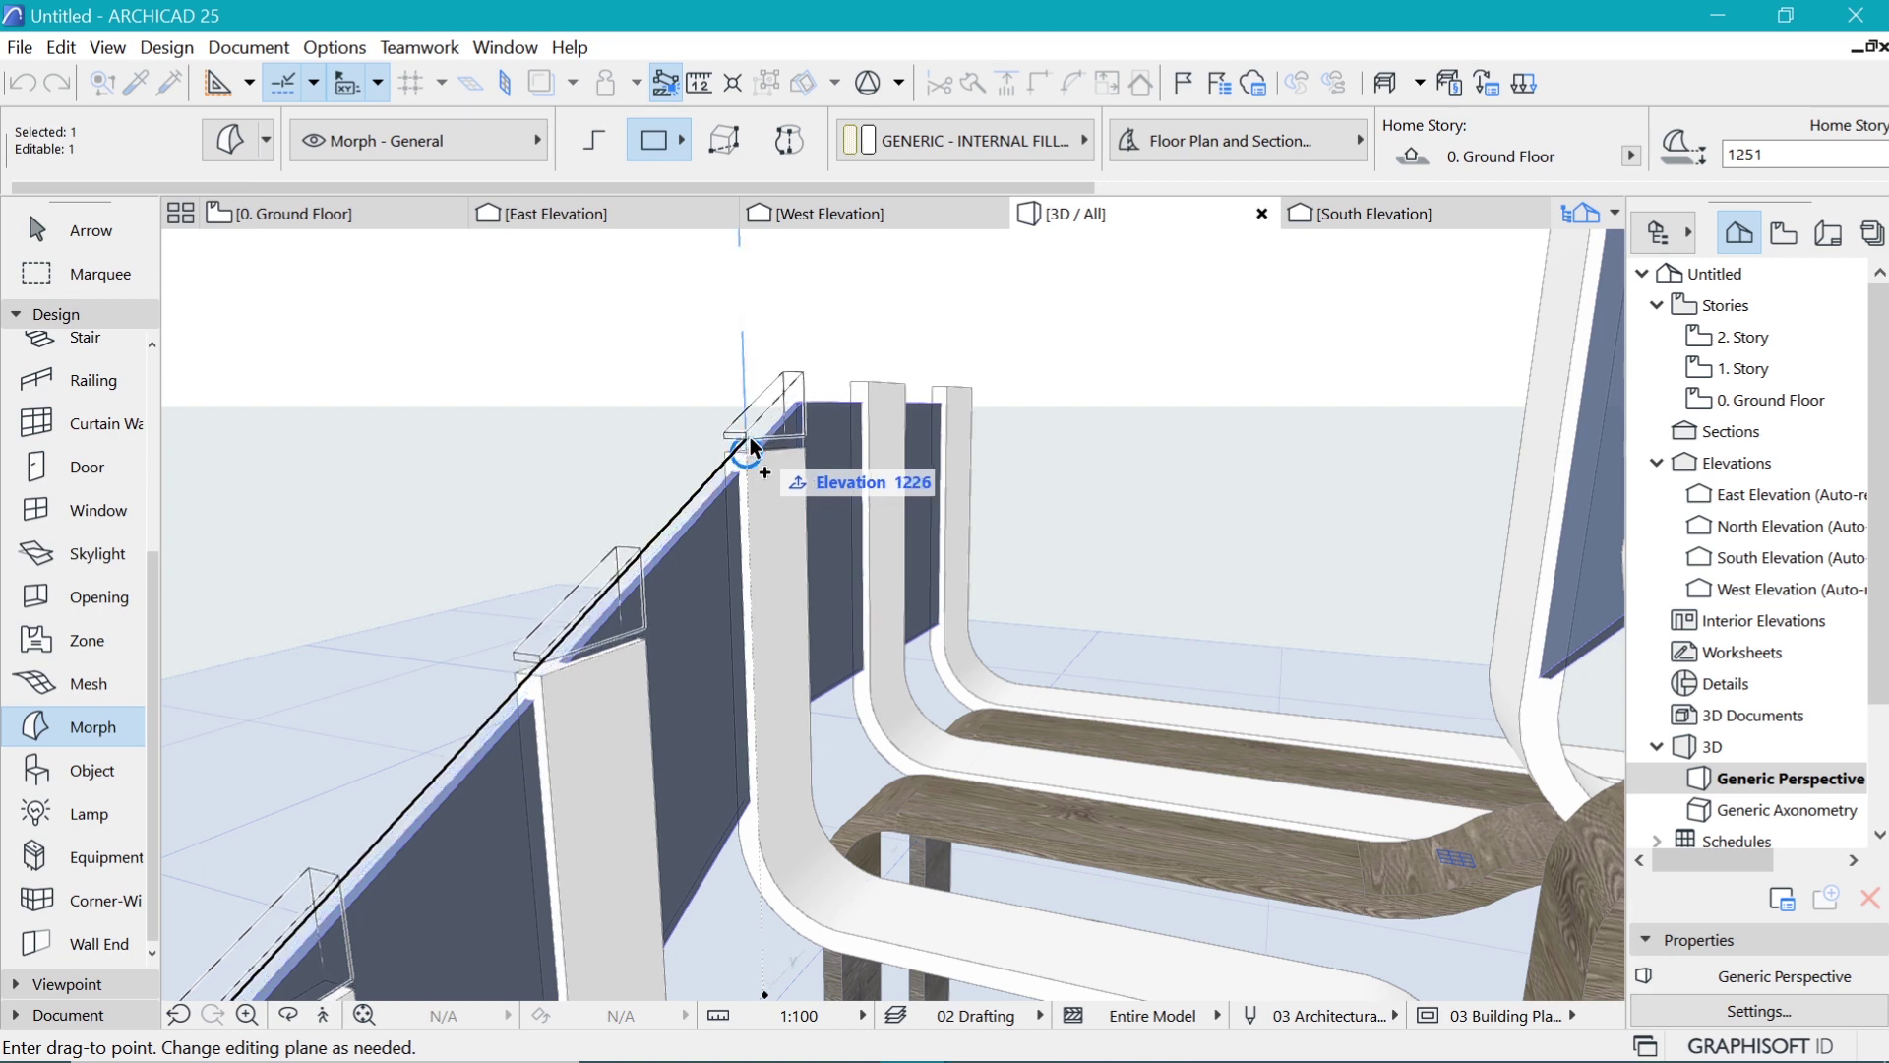
pyautogui.scroll(5, 747, 438)
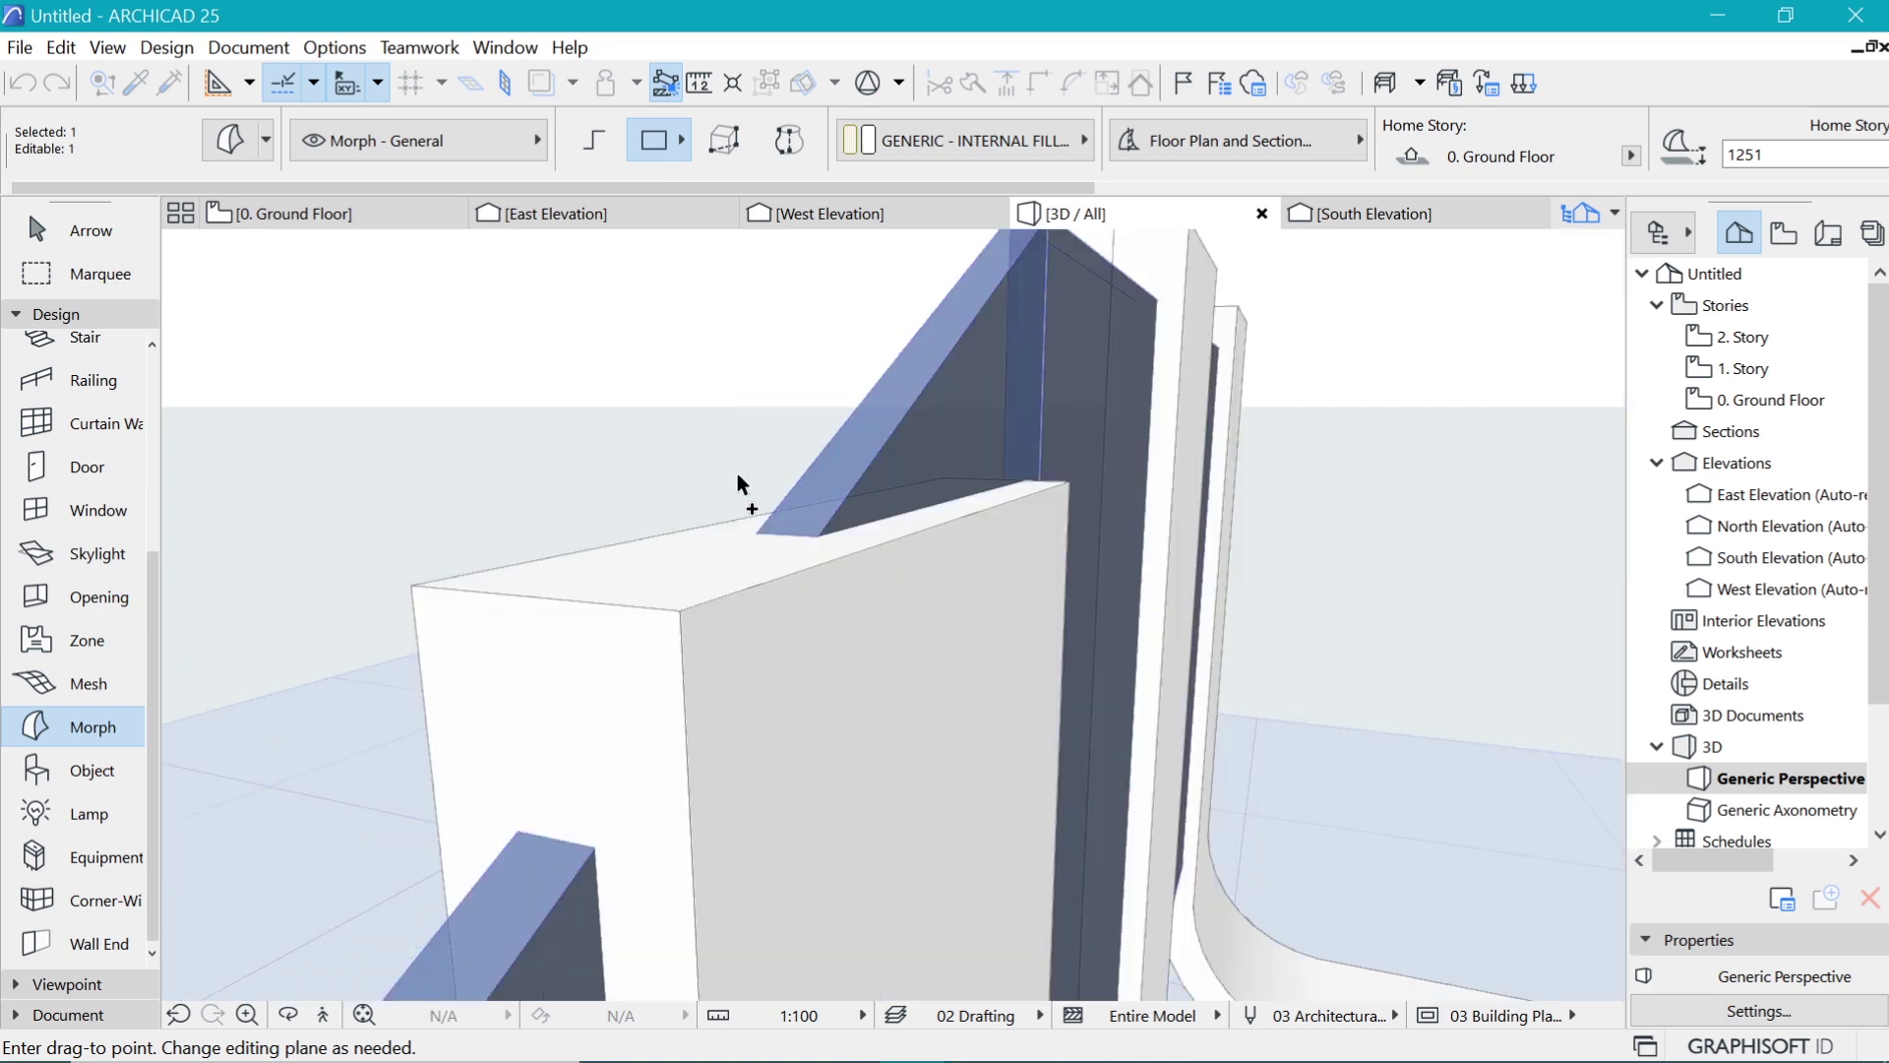
pyautogui.click(679, 610)
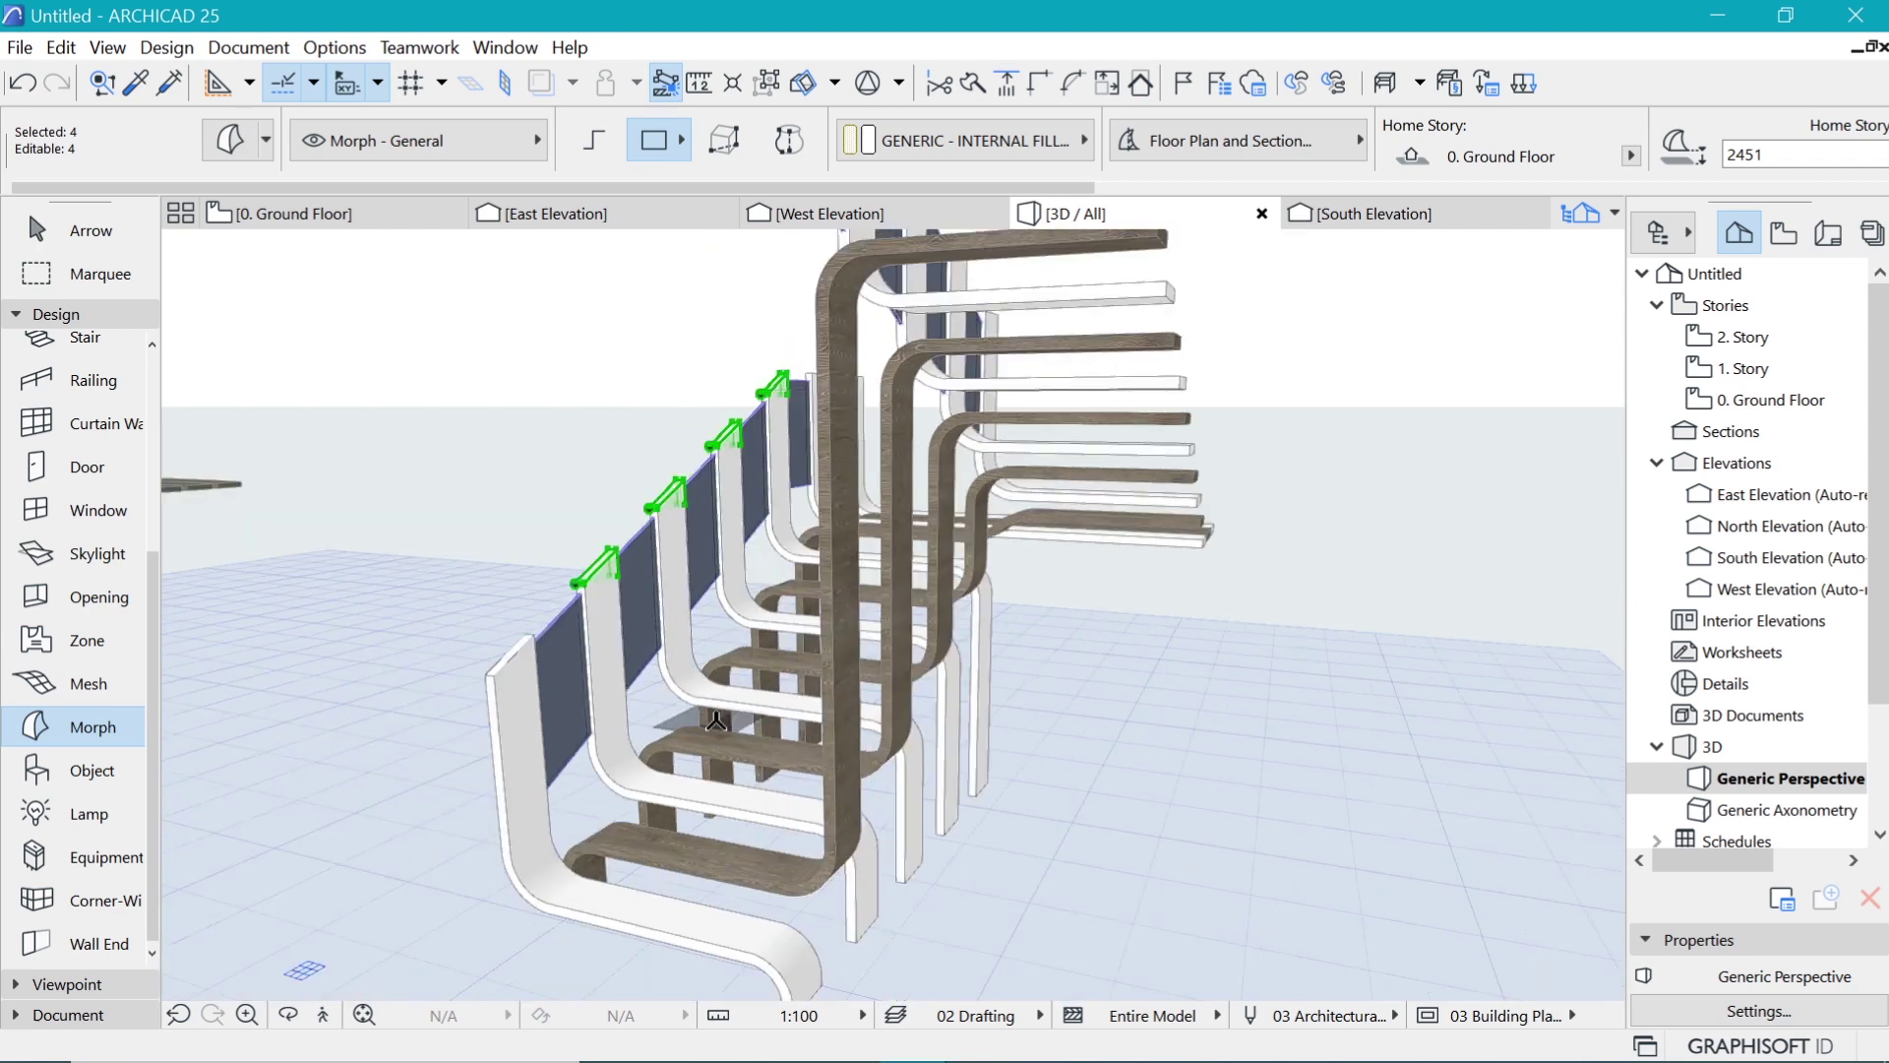
pyautogui.press('Escape')
# Step: Examine the capped lower-flight uprights and the flat-topped upper-flight uprights from the outer side of the stair
pyautogui.keyDown('shift'); pyautogui.moveTo(617, 517); pyautogui.dragTo(1190, 574, button='middle'); pyautogui.keyUp('shift')
pyautogui.keyDown('shift'); pyautogui.moveTo(820, 518); pyautogui.dragTo(322, 404, button='middle'); pyautogui.keyUp('shift')
pyautogui.scroll(2, 322, 404)
pyautogui.keyDown('shift'); pyautogui.moveTo(519, 452); pyautogui.dragTo(760, 500, button='middle'); pyautogui.keyUp('shift')
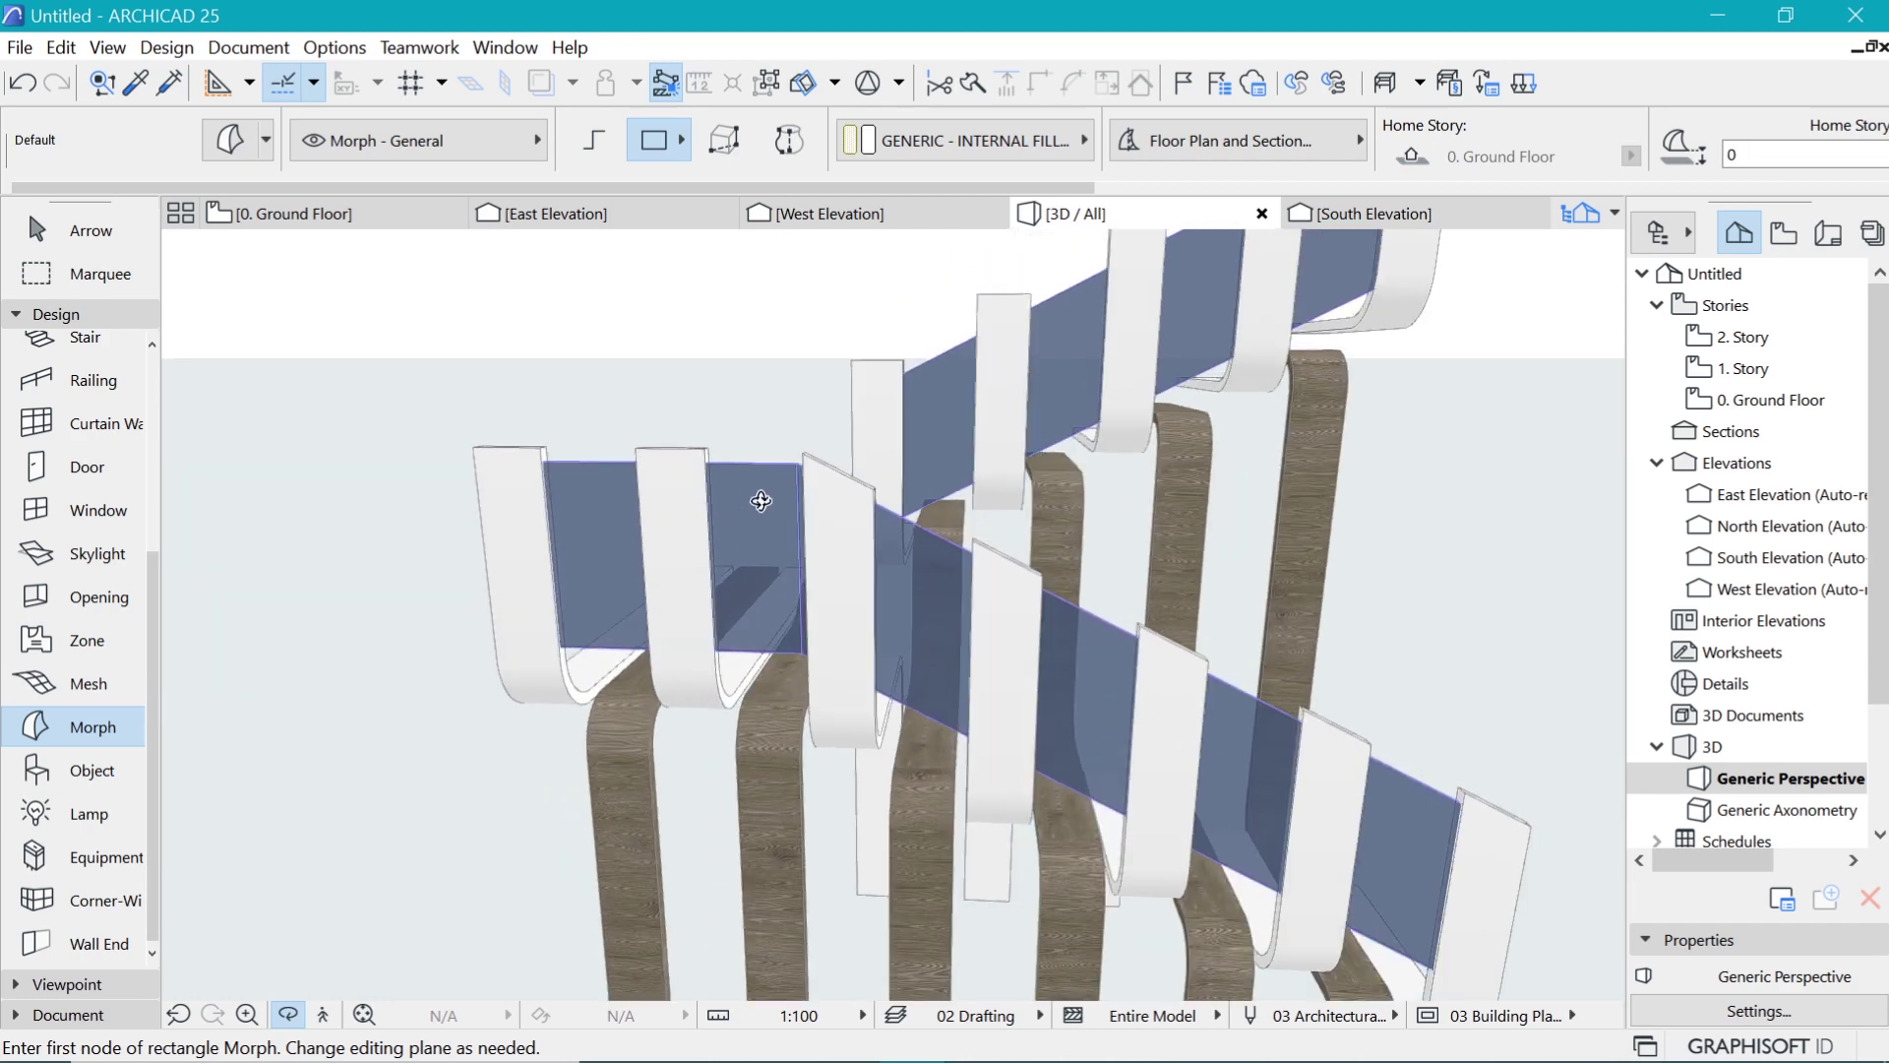
pyautogui.scroll(-3, 416, 666)
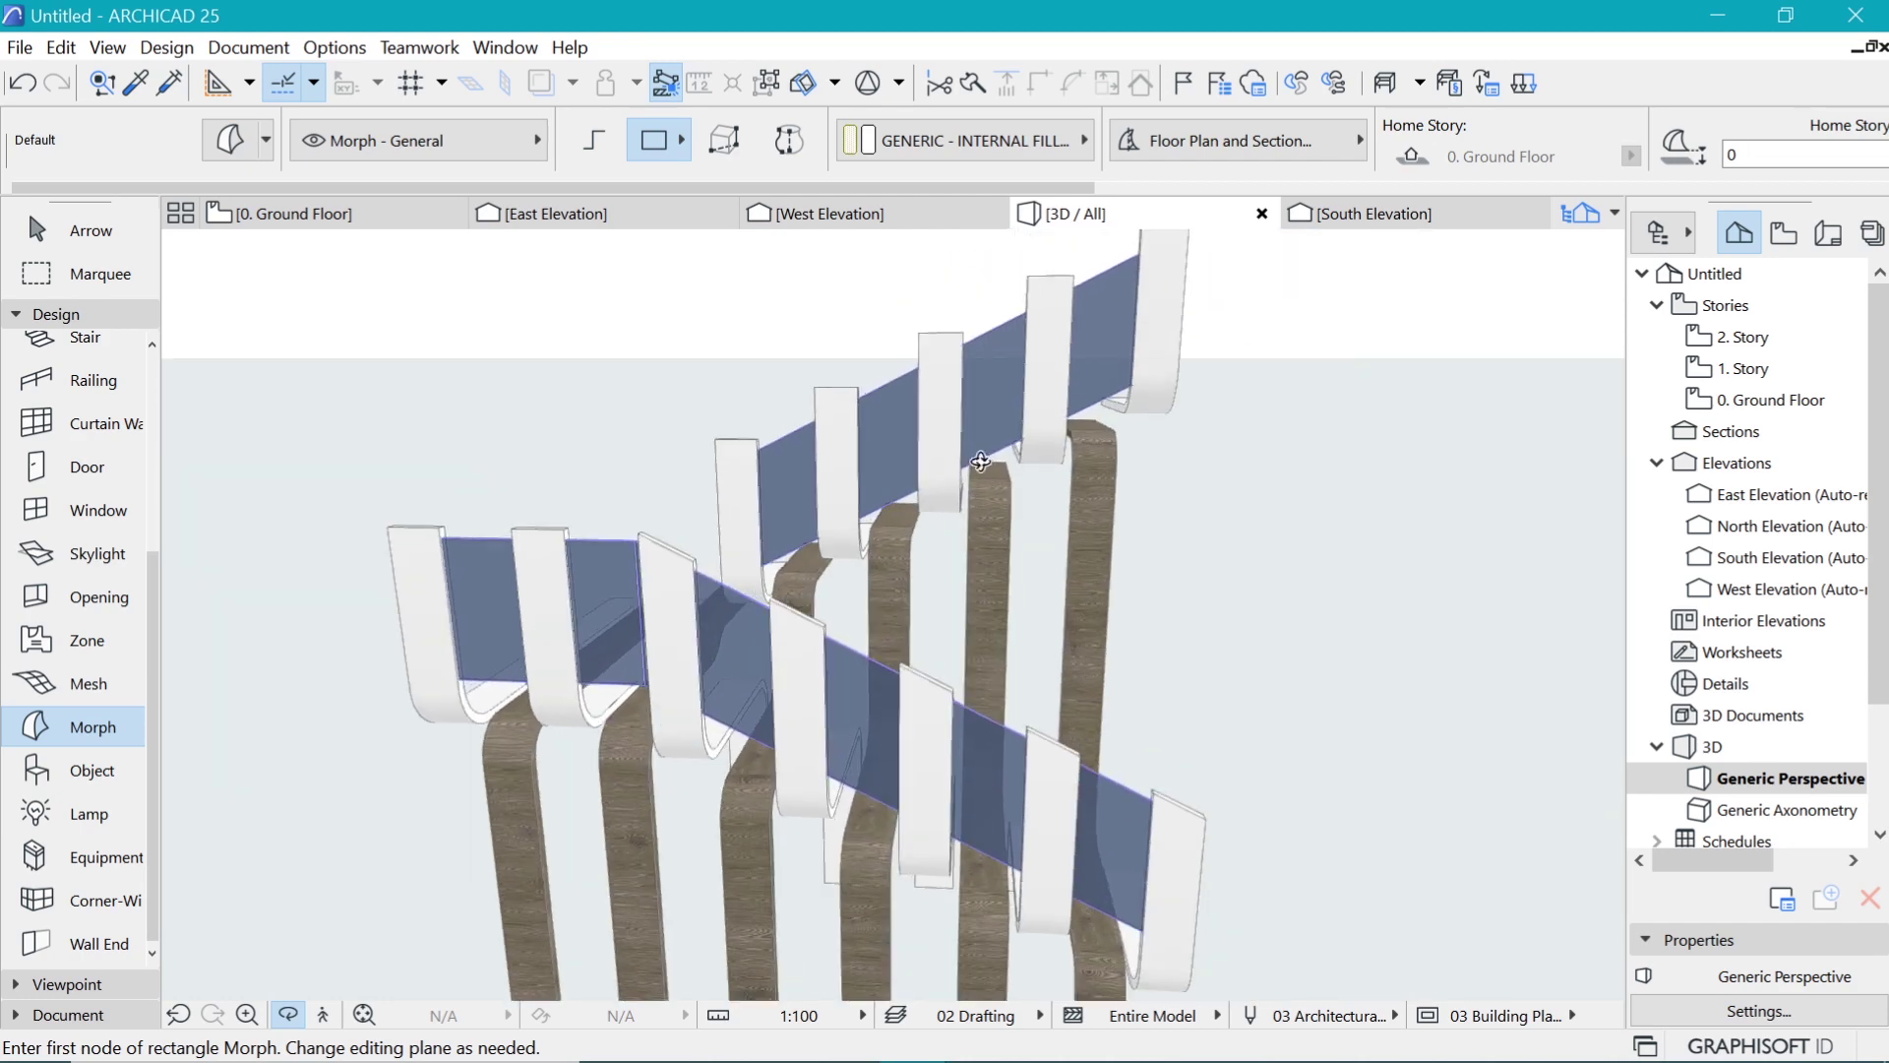
pyautogui.keyDown('shift'); pyautogui.moveTo(905, 526); pyautogui.dragTo(892, 454, button='middle'); pyautogui.keyUp('shift')
pyautogui.scroll(-3, 846, 685)
pyautogui.scroll(1, 919, 404)
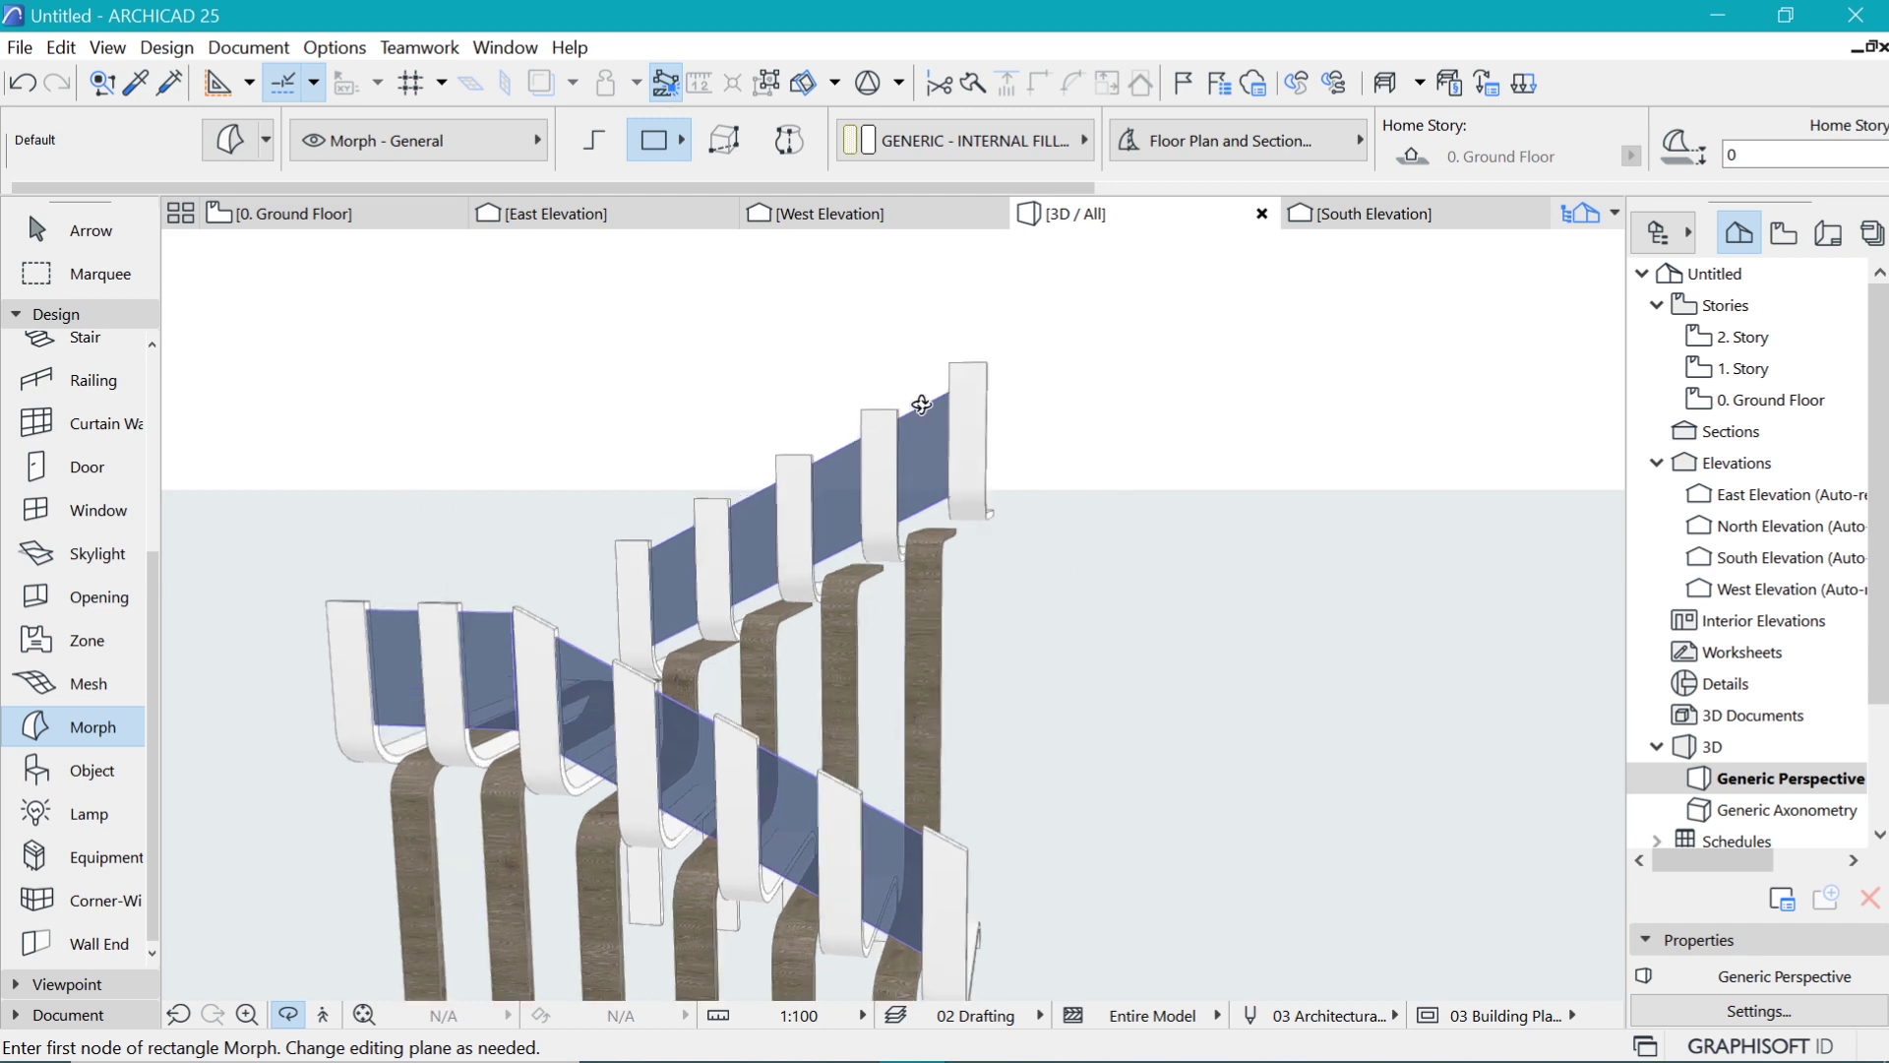
pyautogui.keyDown('shift'); pyautogui.moveTo(697, 493); pyautogui.dragTo(759, 484, button='middle'); pyautogui.keyUp('shift')
pyautogui.scroll(1, 634, 566)
pyautogui.keyDown('shift'); pyautogui.moveTo(535, 579); pyautogui.dragTo(540, 591, button='middle'); pyautogui.keyUp('shift')
pyautogui.scroll(1, 704, 756)
pyautogui.press('Escape')
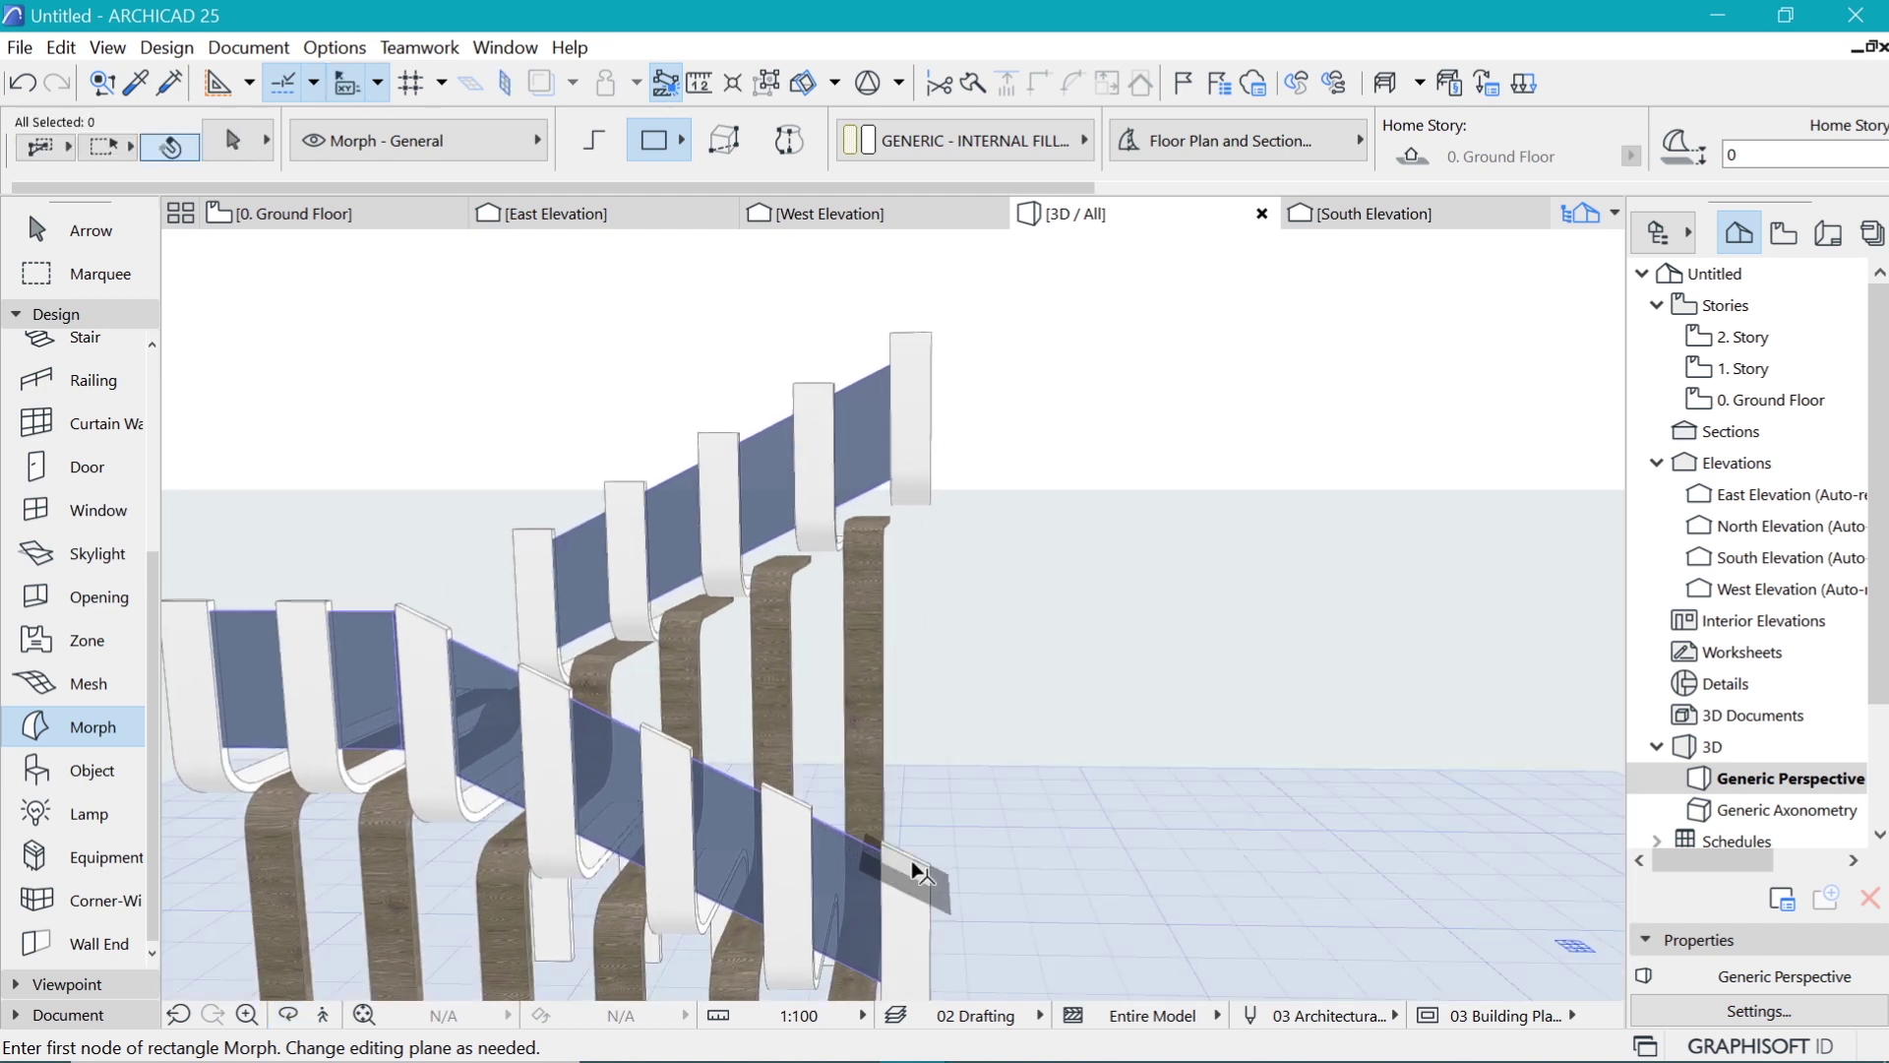
# Step: Copy the first upright's wedge cap onto the top corner of the lowest upright in the upper flight
pyautogui.click(933, 871)
pyautogui.scroll(5, 936, 885)
pyautogui.click(946, 801)
pyautogui.scroll(-6, 969, 799)
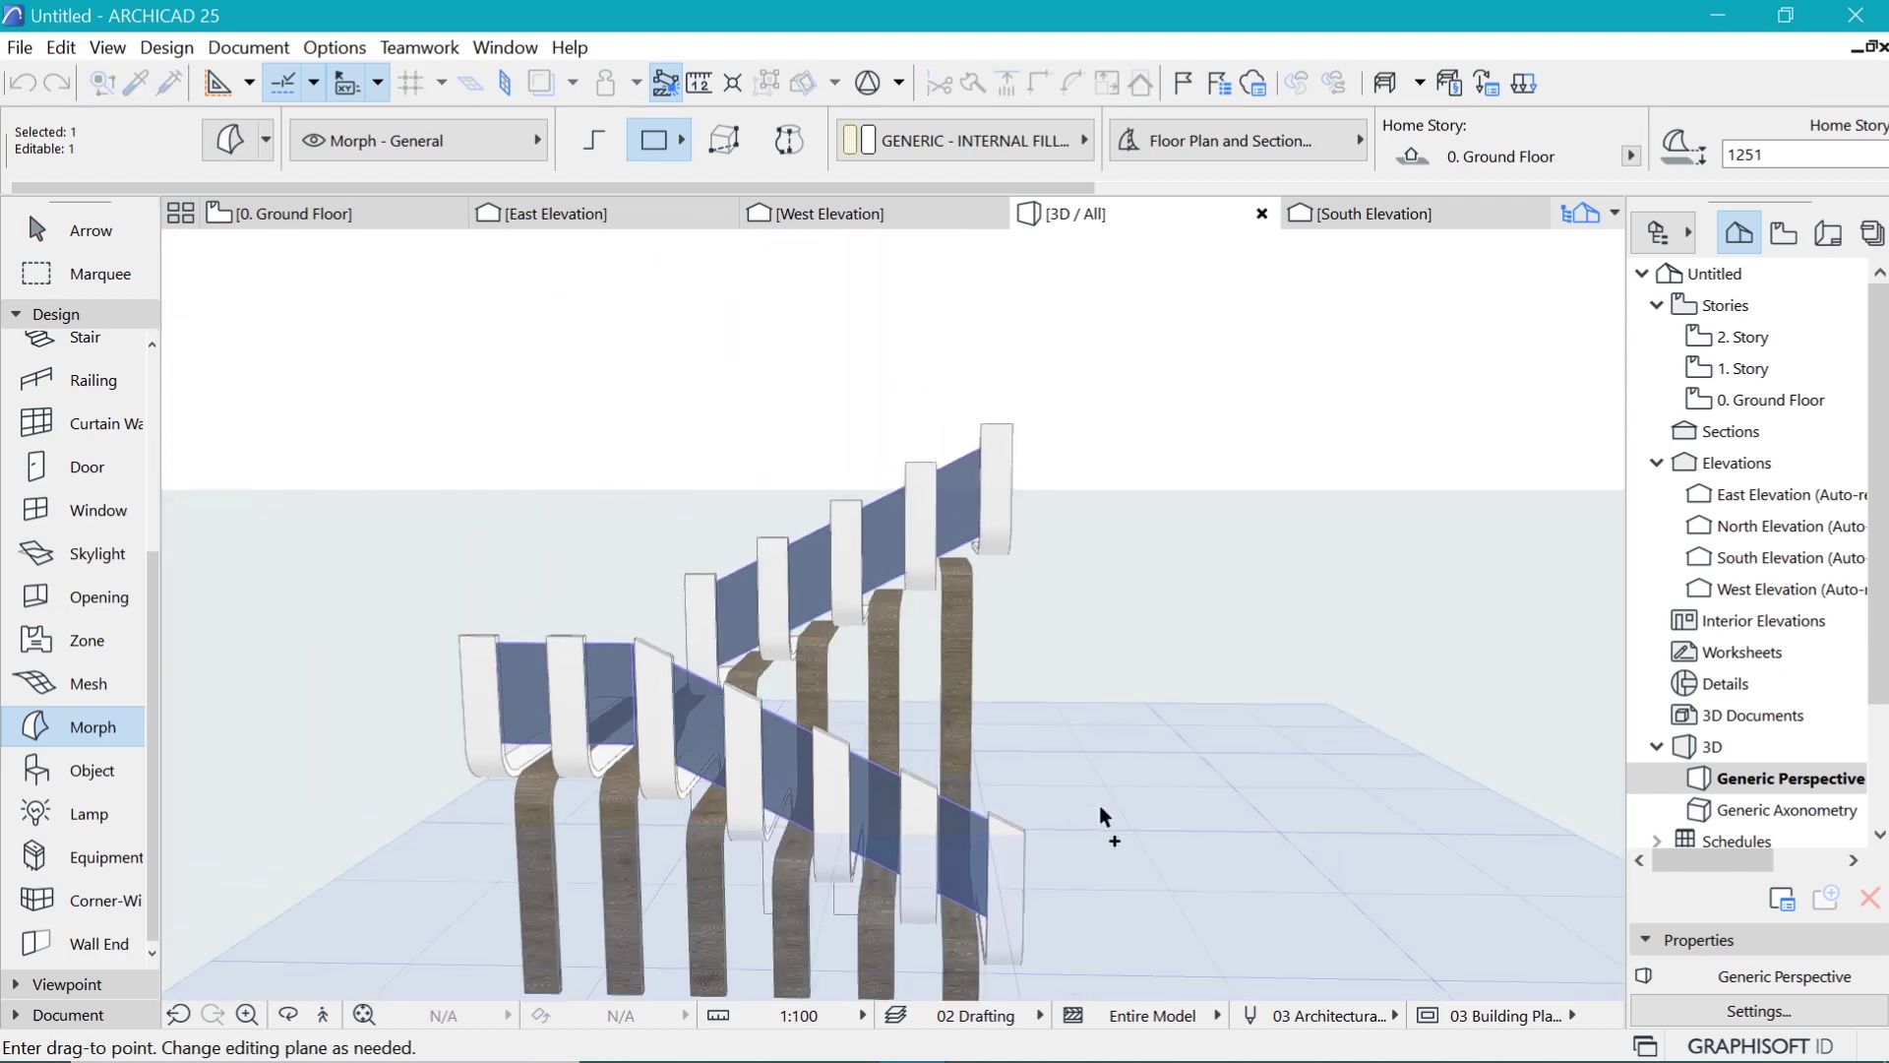
pyautogui.scroll(7, 645, 569)
# Step: Mirror the copied wedge cap about the bottom edge of its low end so it sits on the upper flight's lowest upright
pyautogui.scroll(5, 638, 630)
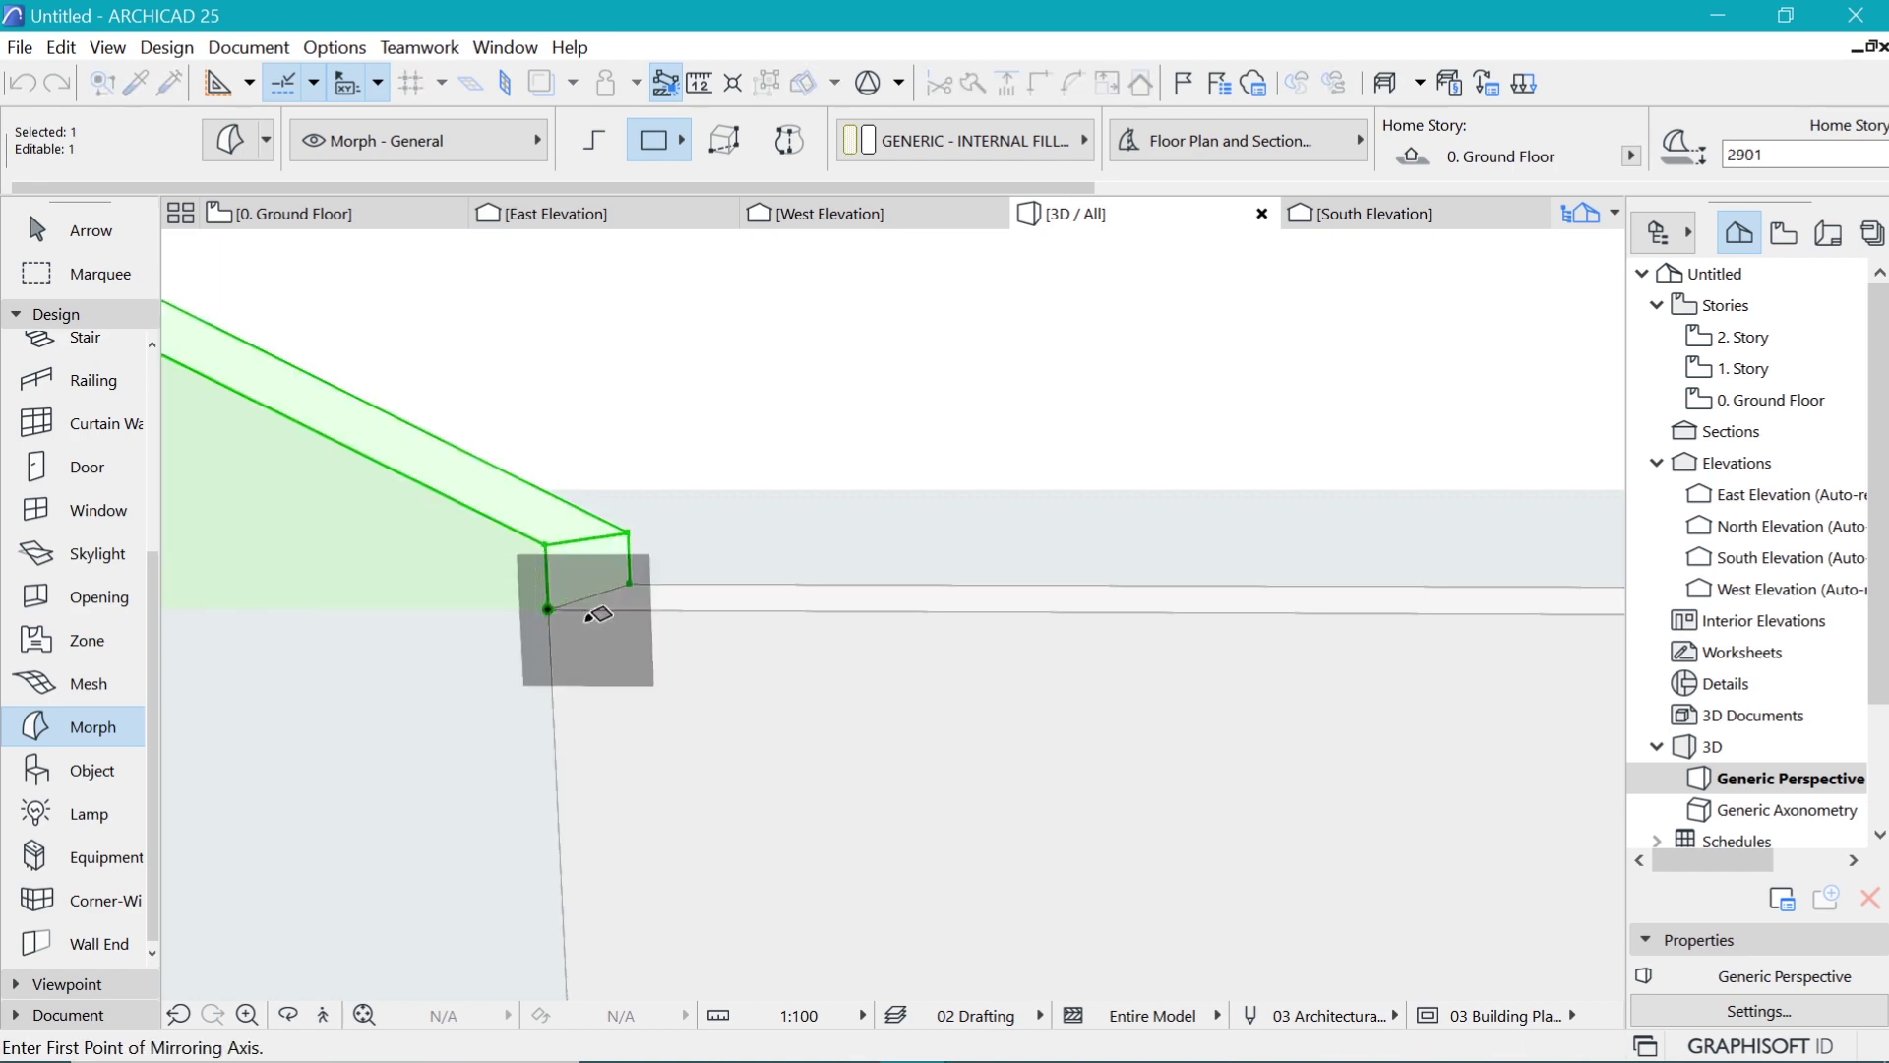
pyautogui.click(548, 610)
pyautogui.click(631, 582)
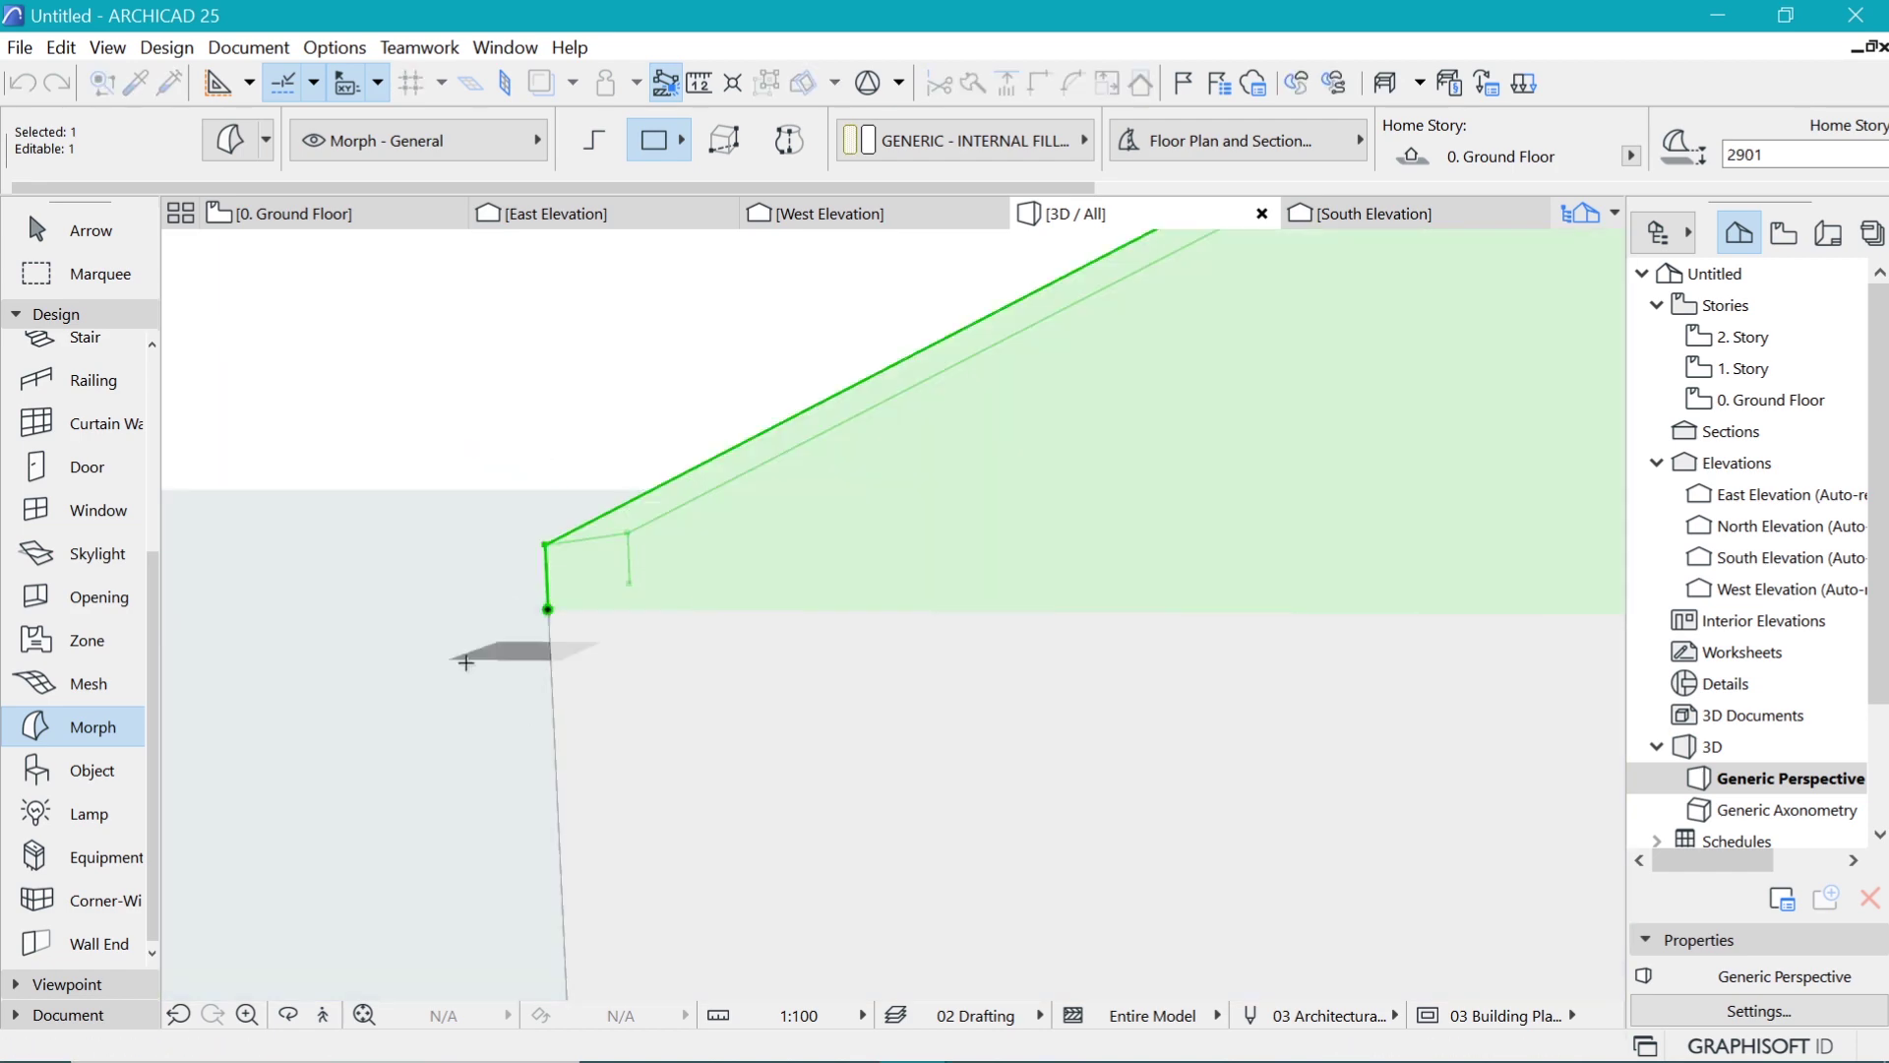
pyautogui.scroll(-7, 461, 662)
pyautogui.scroll(6, 493, 675)
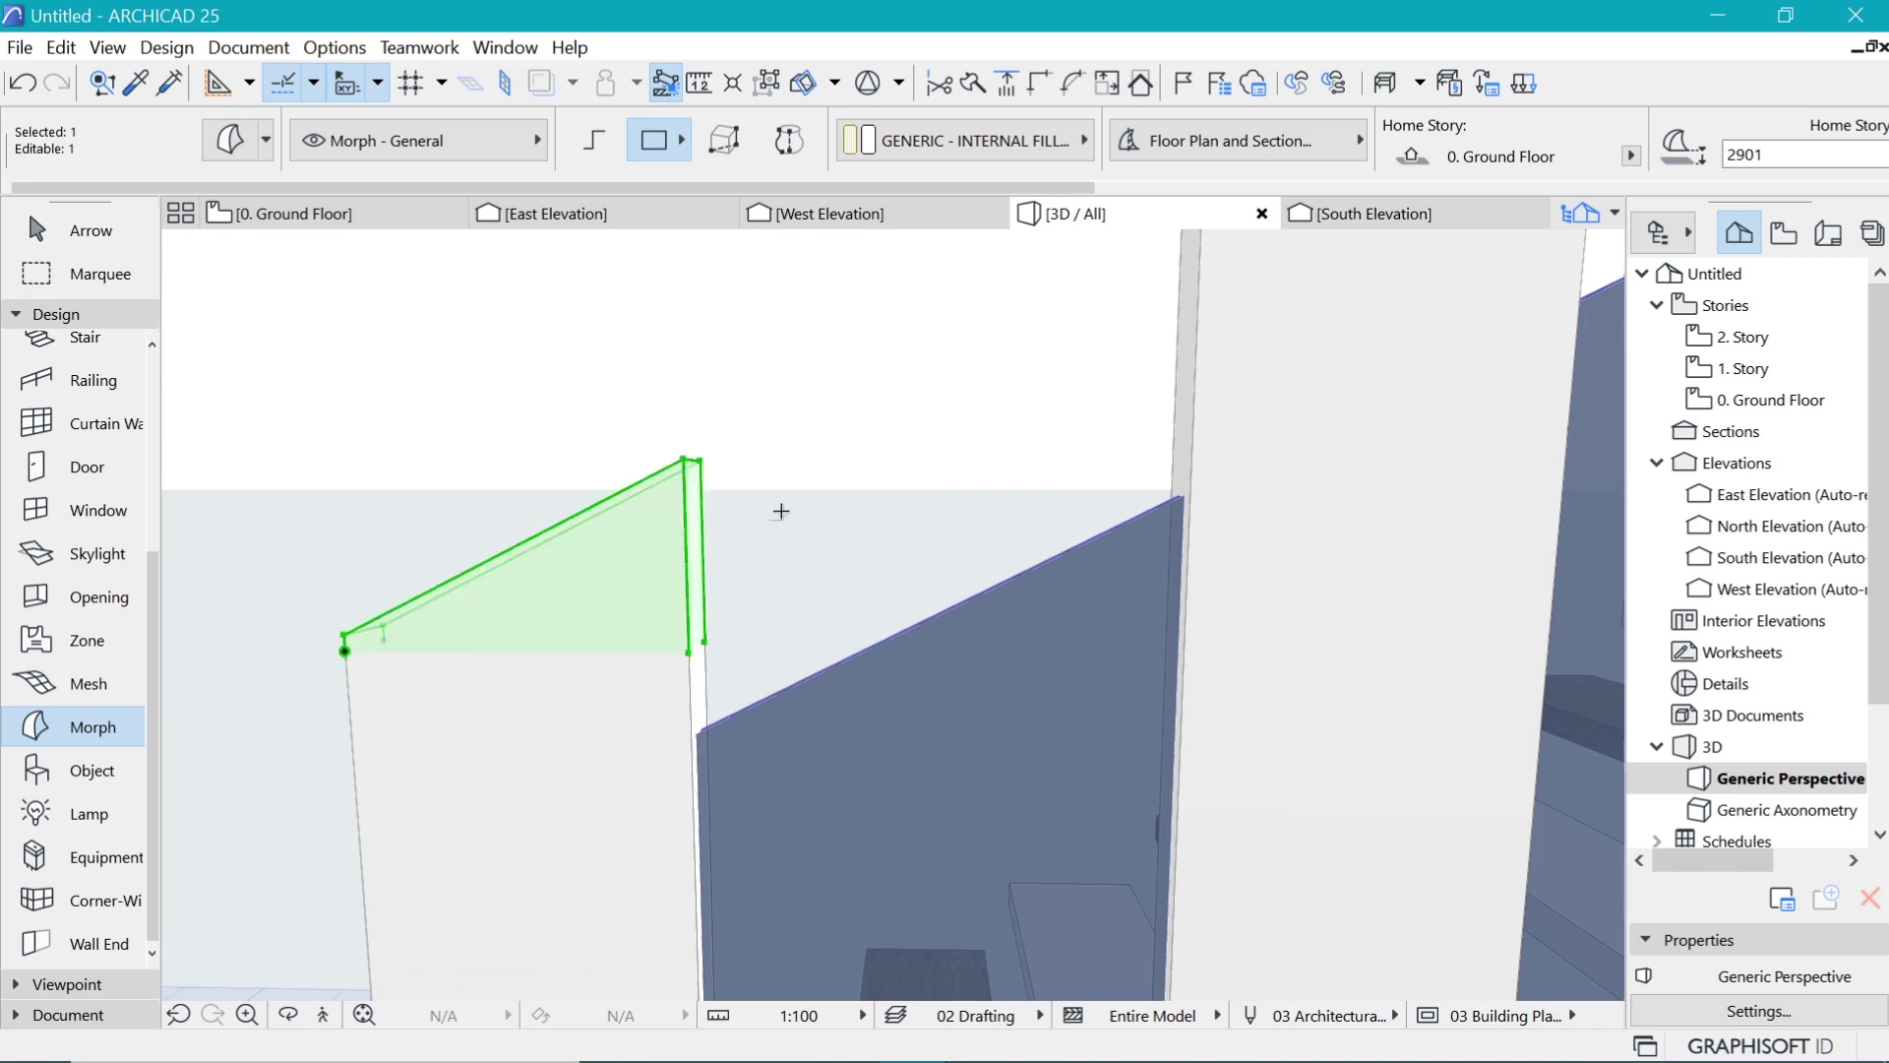
pyautogui.scroll(-4, 786, 521)
pyautogui.scroll(3, 813, 492)
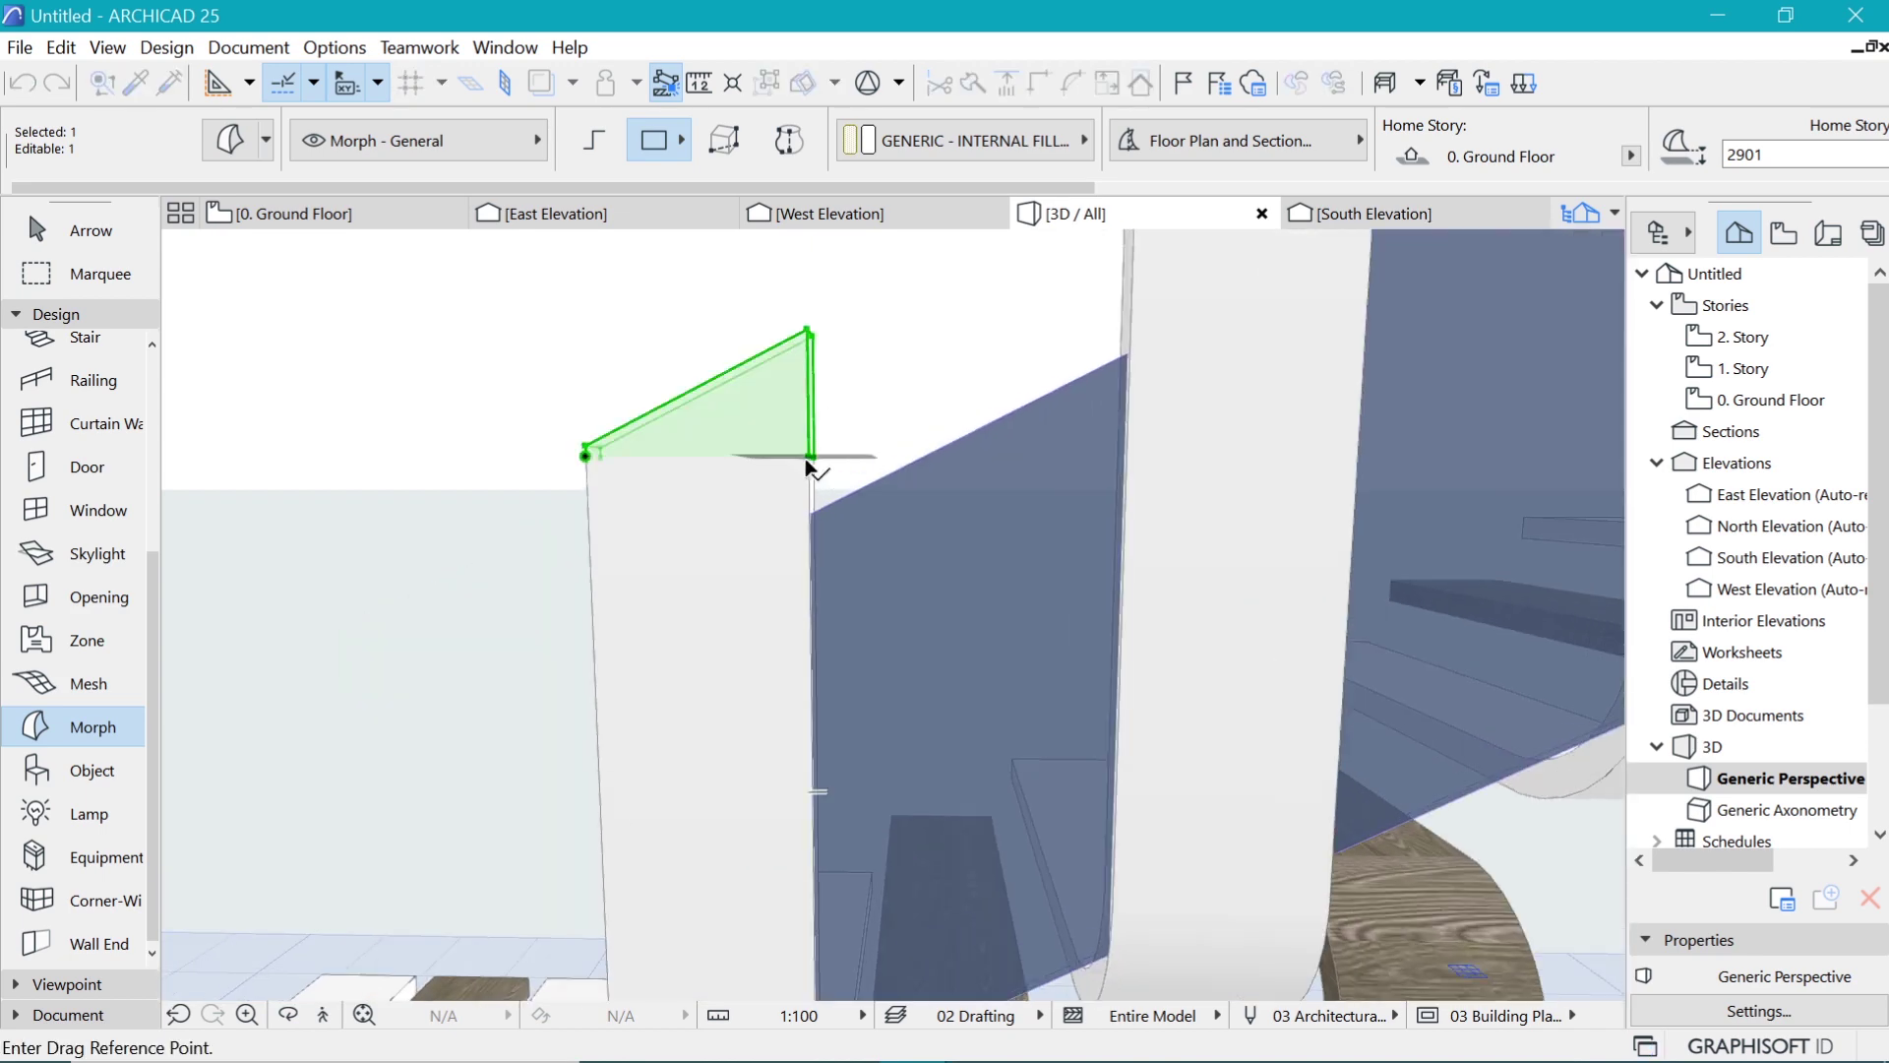
# Step: Move the wedge cap on the upper flight's lowest upright down 120 and lower that upright's top edge to the wedge's base
pyautogui.click(808, 459)
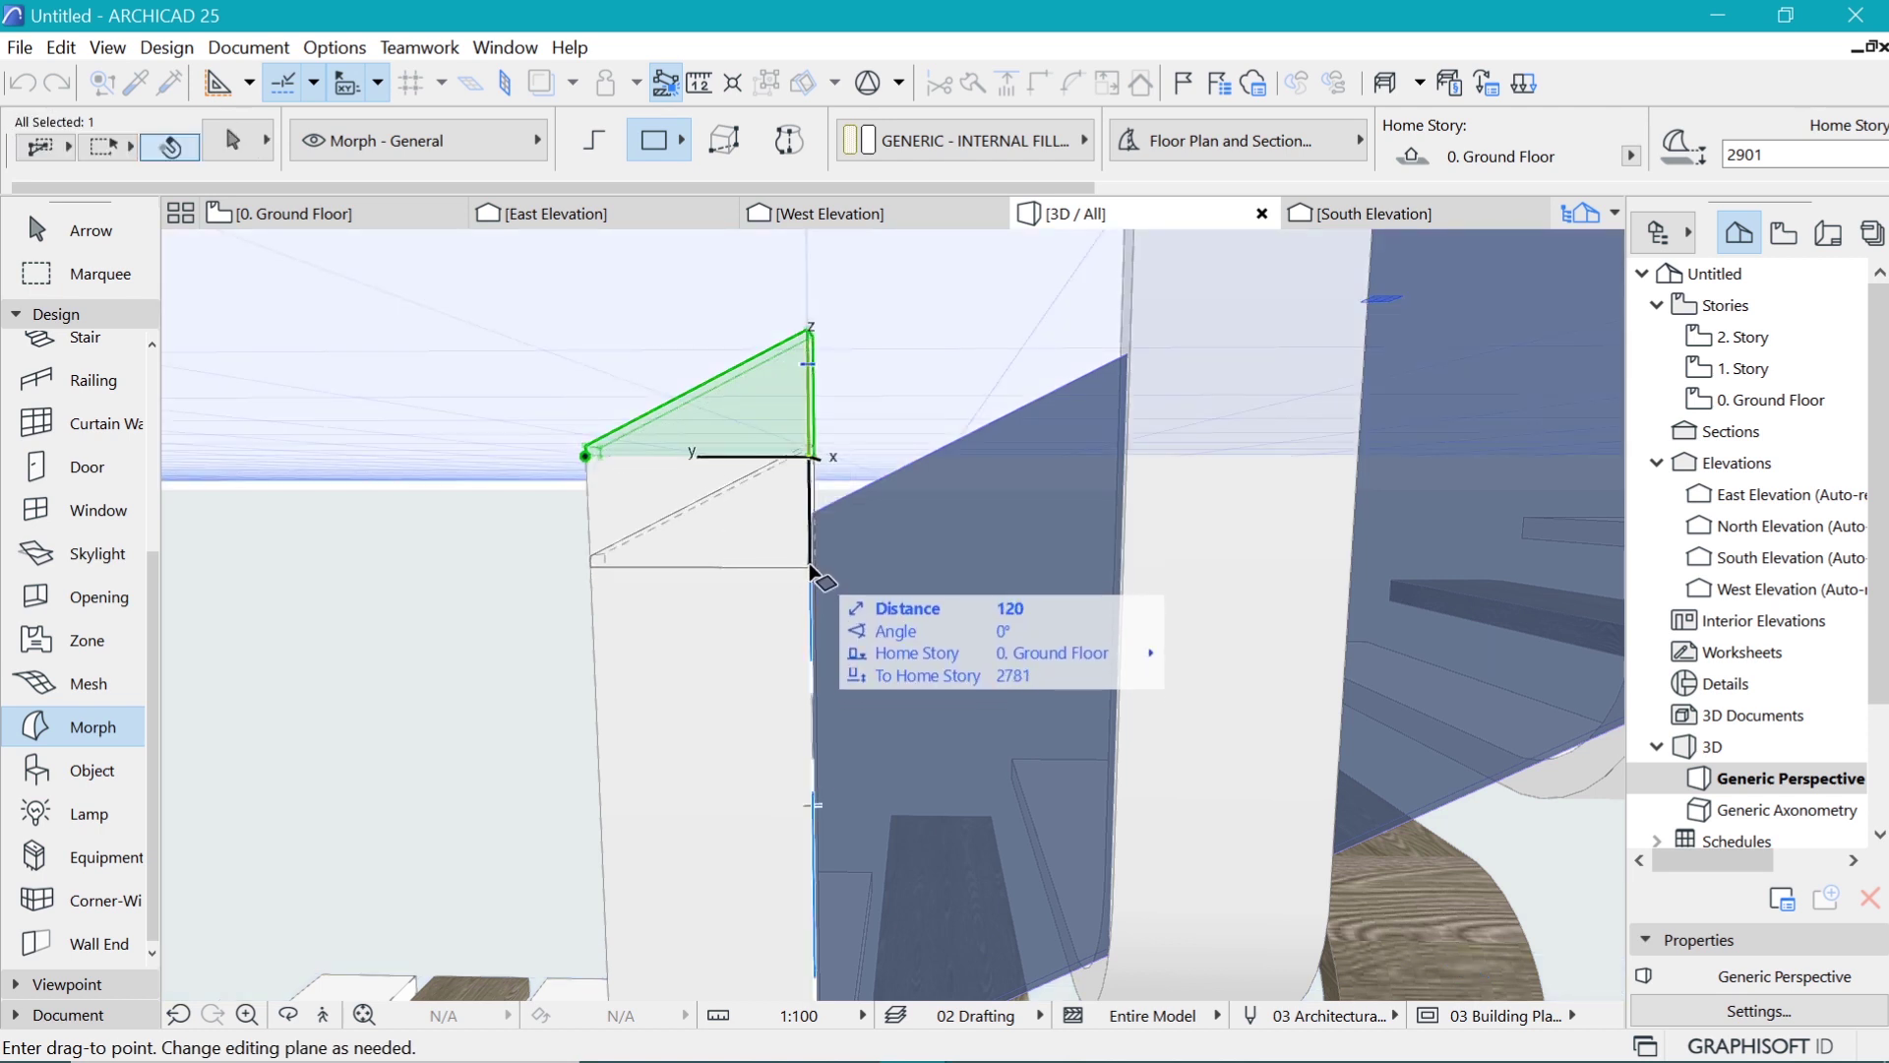
pyautogui.click(811, 565)
pyautogui.keyDown('shift'); pyautogui.click(696, 460); pyautogui.keyUp('shift')
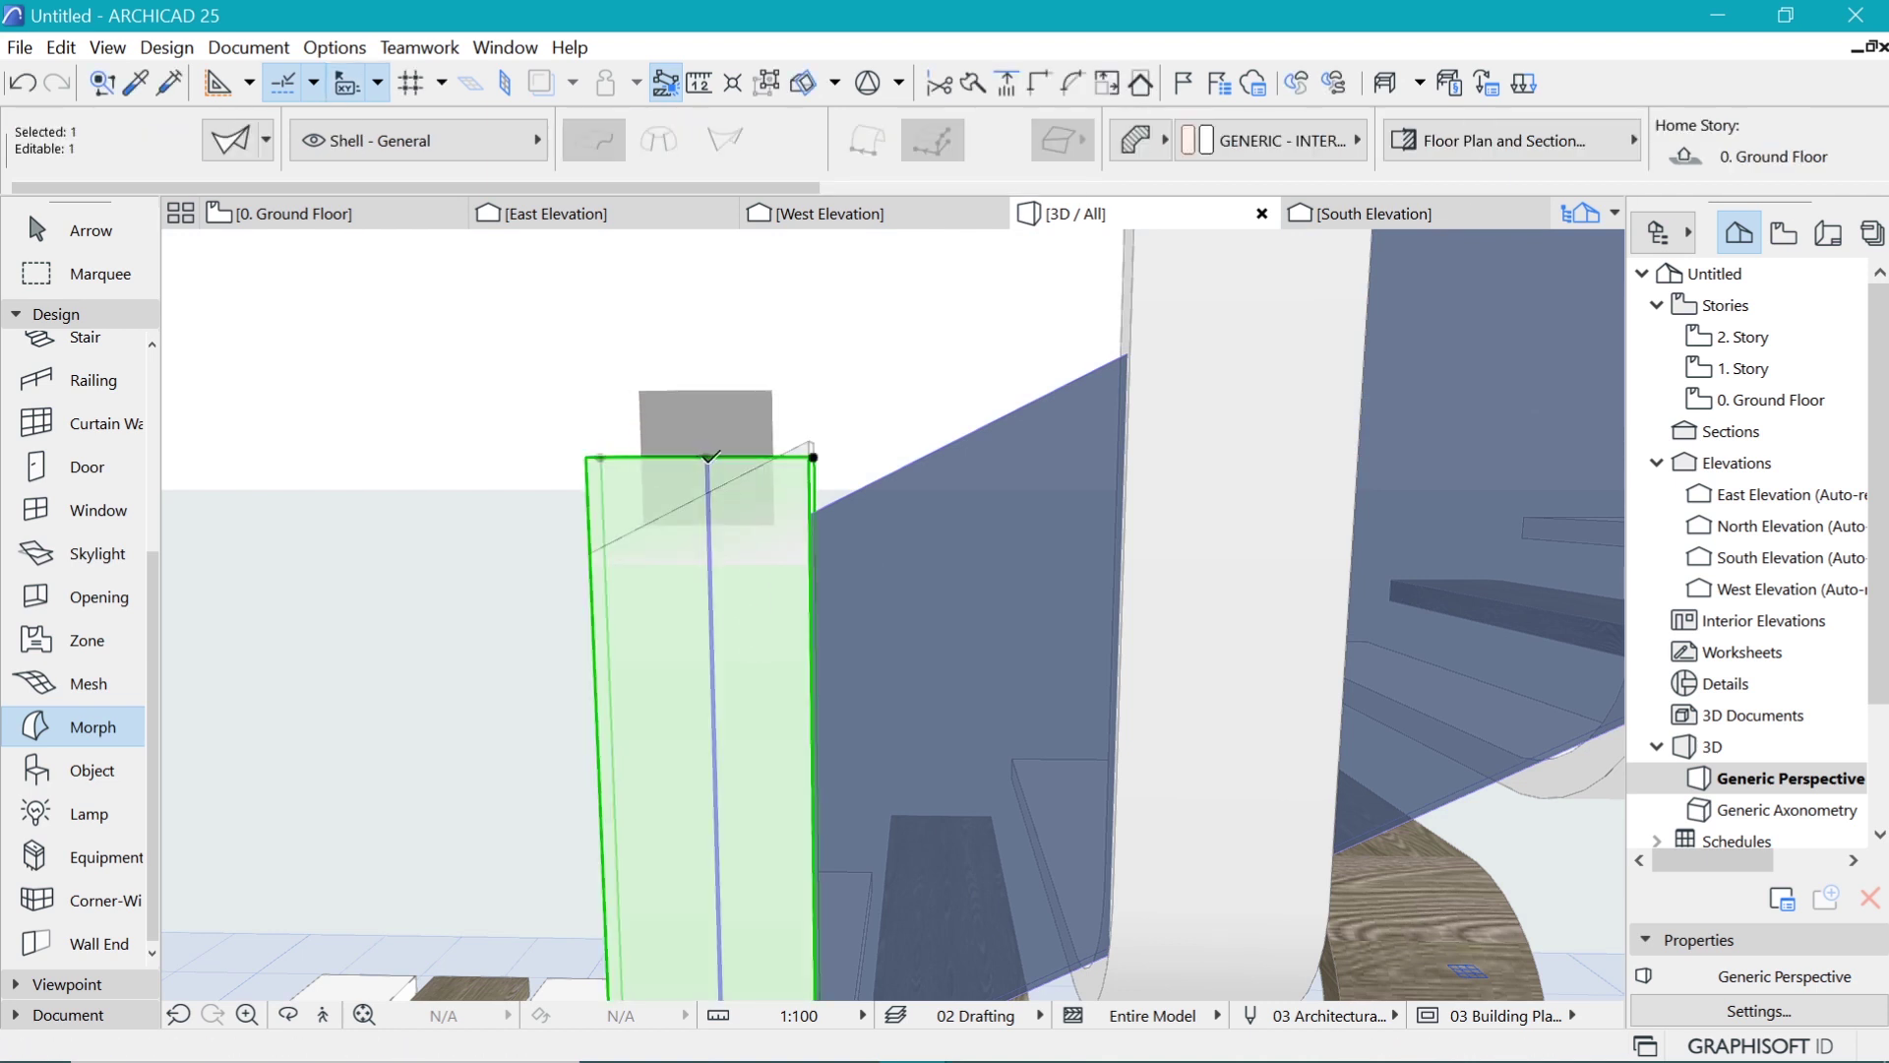
pyautogui.click(706, 459)
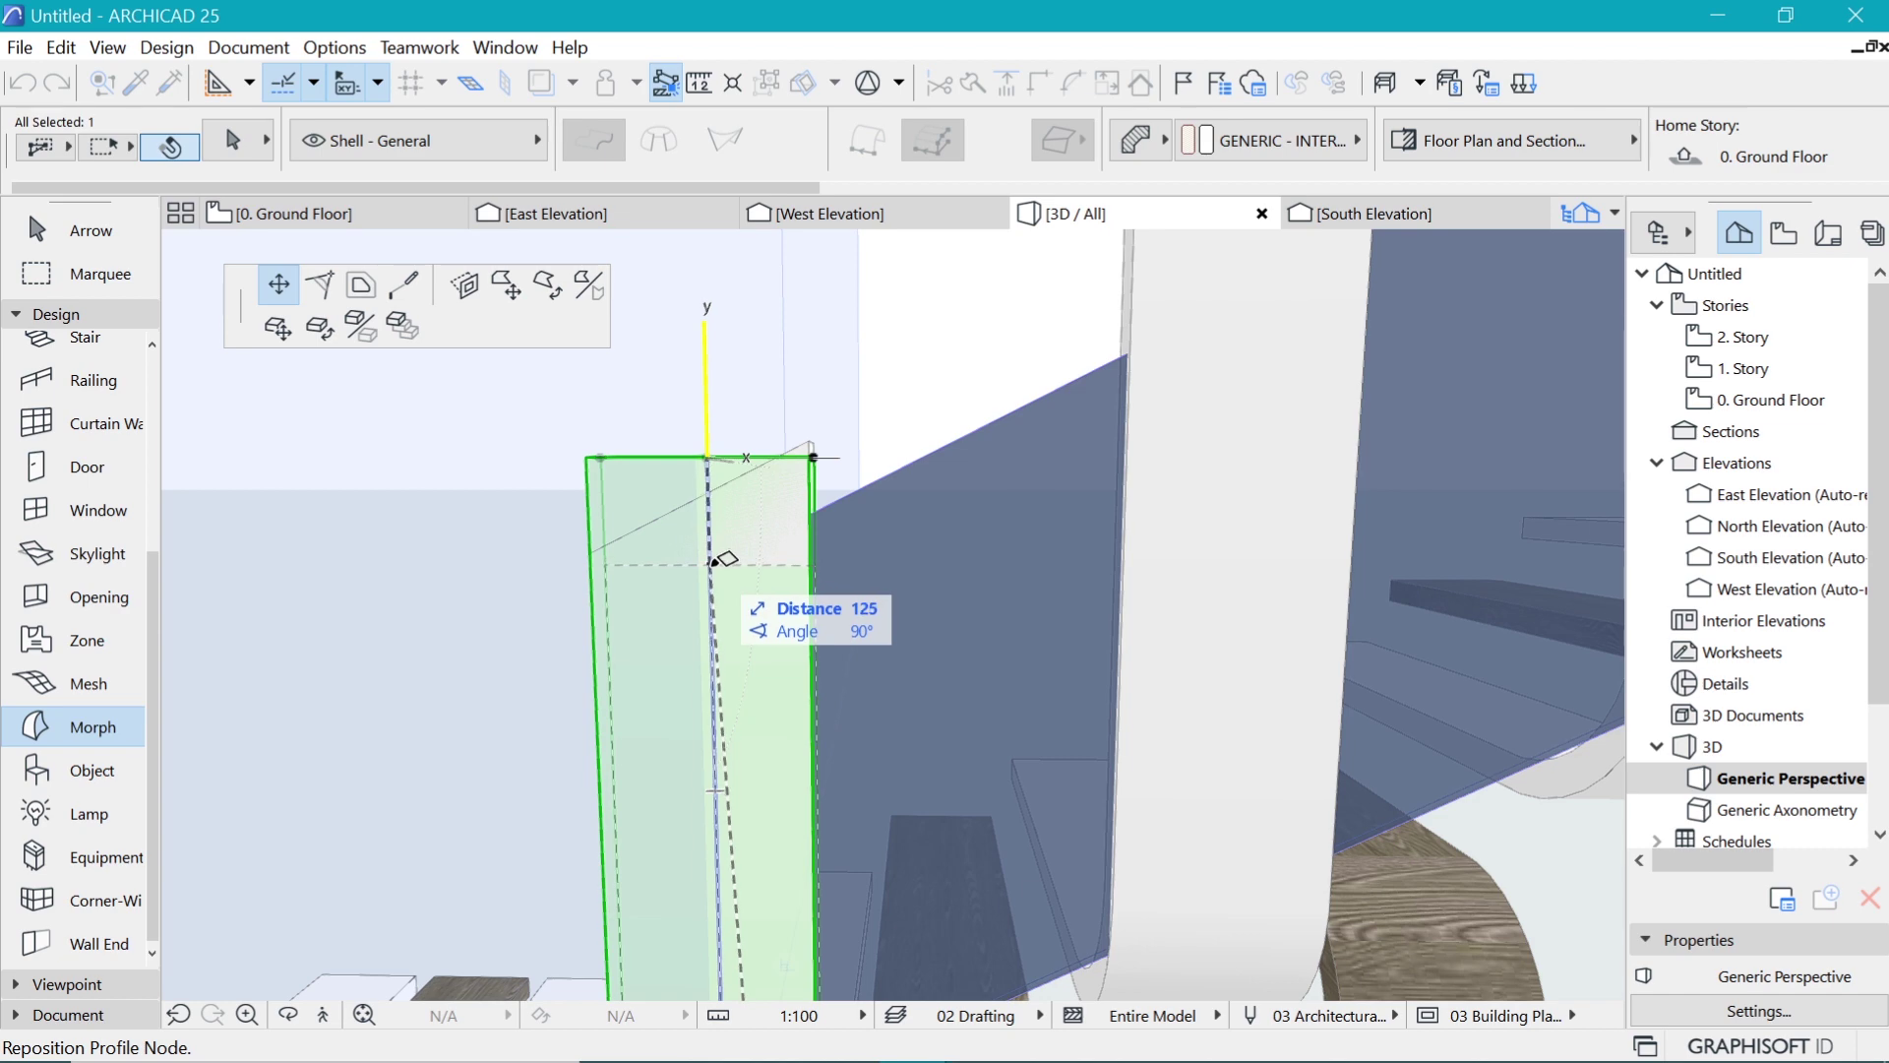
pyautogui.click(807, 564)
pyautogui.press('Escape')
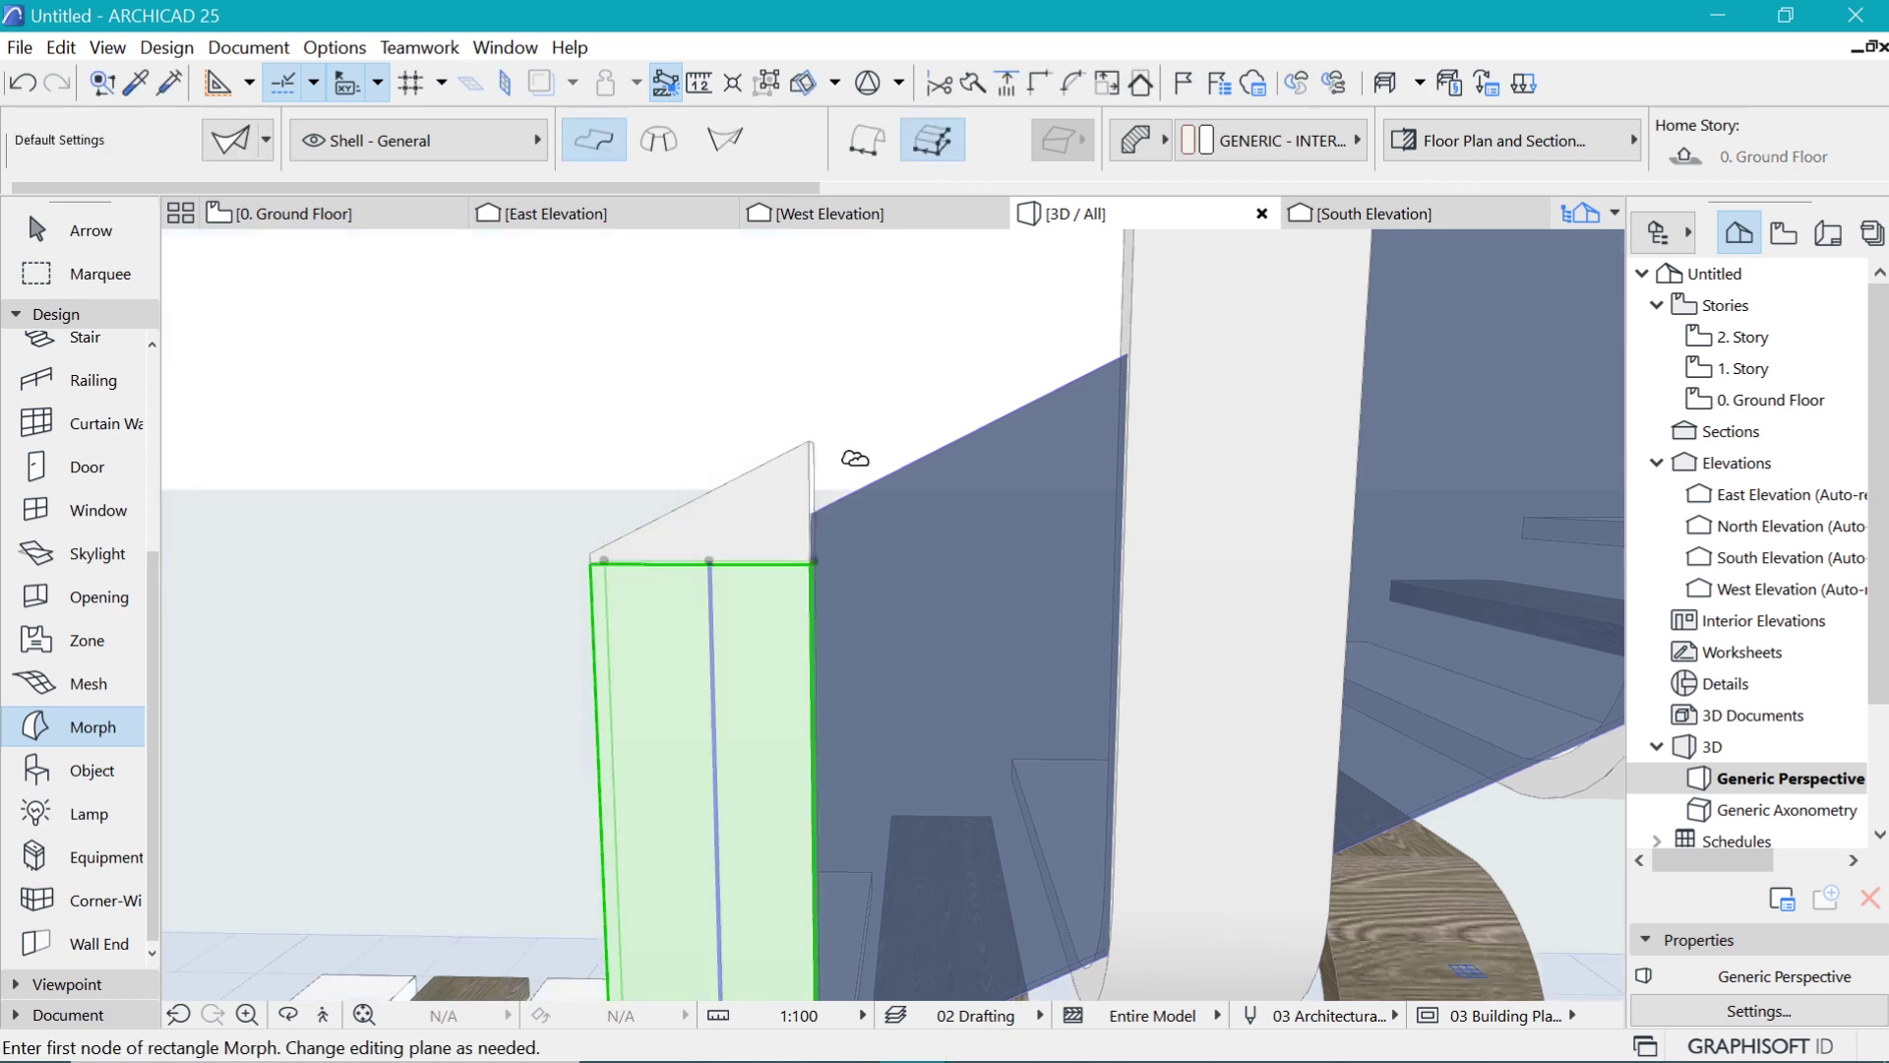
# Step: Lower the top edge of the second upright in the upper flight by 120
pyautogui.scroll(-5, 886, 501)
pyautogui.keyDown('shift'); pyautogui.click(617, 643); pyautogui.keyUp('shift')
pyautogui.press('Escape')
pyautogui.scroll(4, 728, 575)
pyautogui.keyDown('shift'); pyautogui.click(712, 633); pyautogui.keyUp('shift')
pyautogui.scroll(-4, 733, 600)
pyautogui.click(734, 583)
pyautogui.write('120')
pyautogui.press('Return')
pyautogui.press('Escape')
# Step: Lower the top edges of the third and fourth uprights in the upper flight by 120 each
pyautogui.keyDown('shift'); pyautogui.click(944, 482); pyautogui.keyUp('shift')
pyautogui.click(942, 475)
pyautogui.write('120')
pyautogui.press('Return')
pyautogui.press('Escape')
pyautogui.keyDown('shift'); pyautogui.click(1165, 370); pyautogui.keyUp('shift')
pyautogui.click(1162, 364)
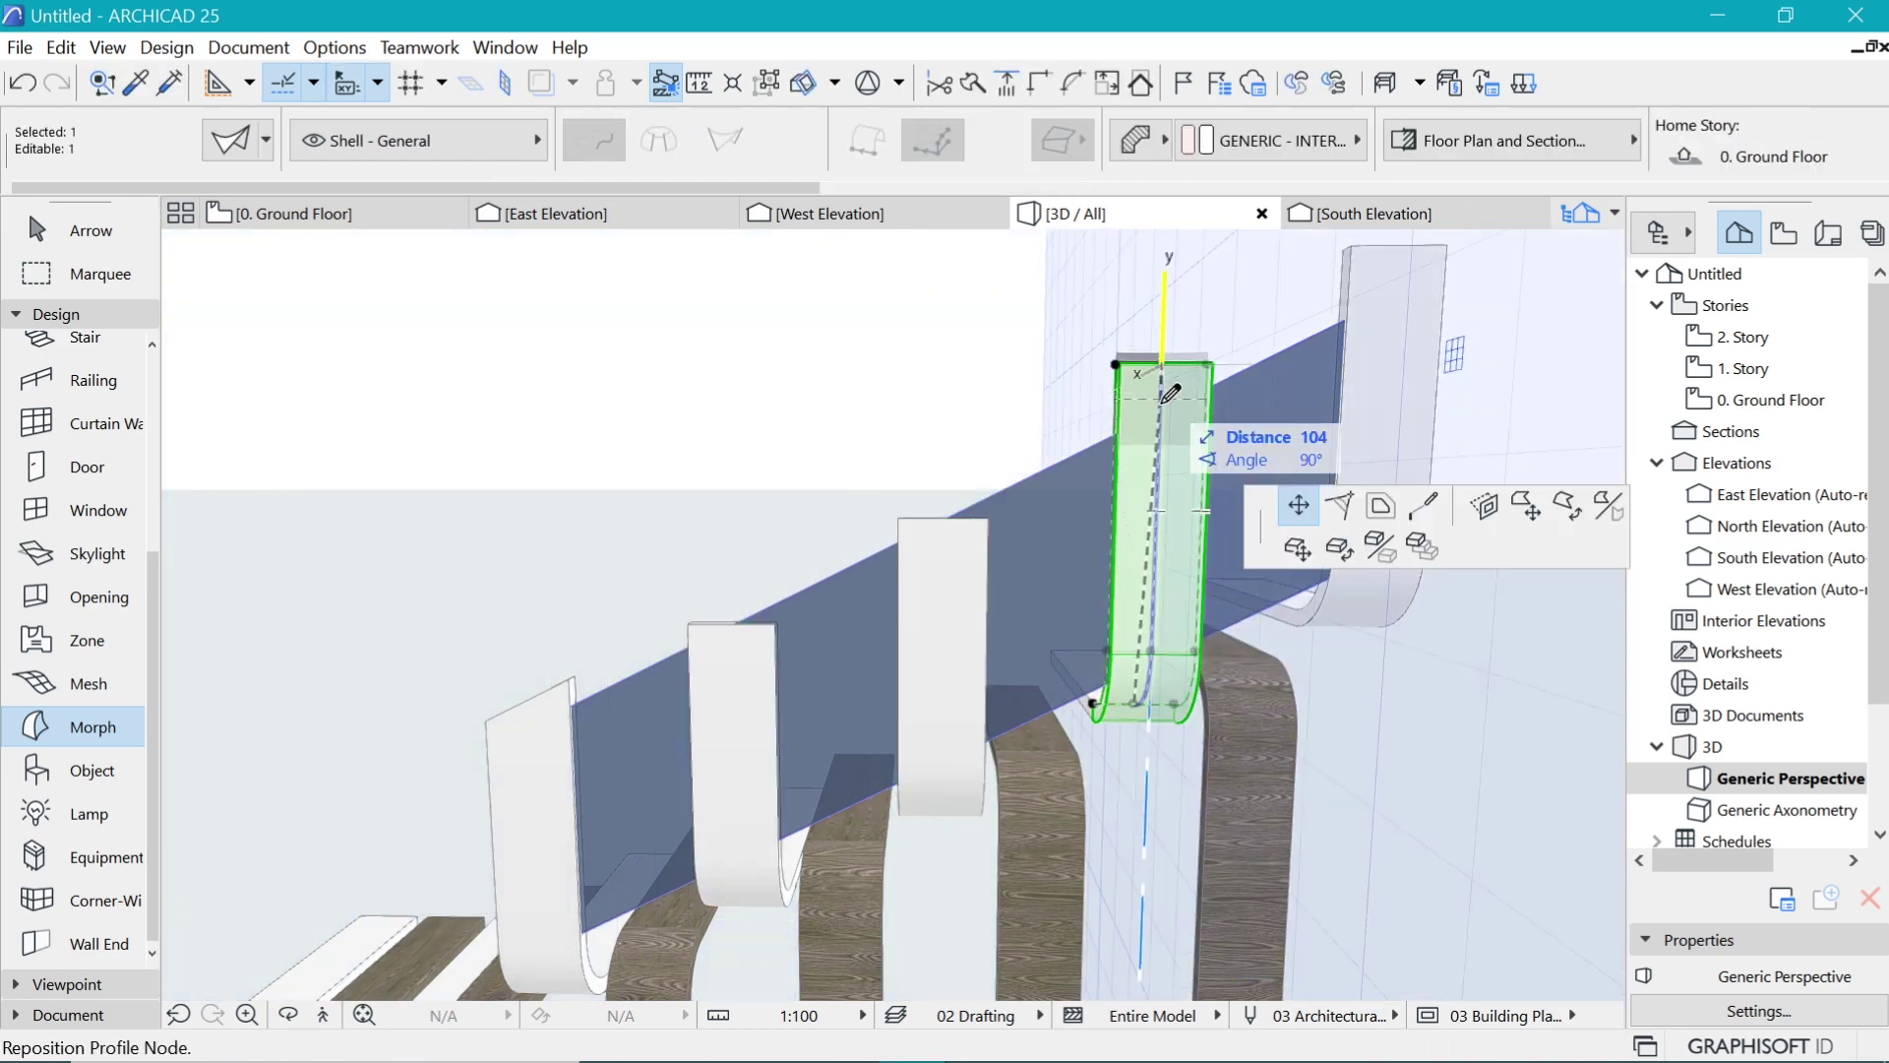
pyautogui.write('1')
pyautogui.press('Return')
pyautogui.press('Escape')
# Step: Lower the top edge of the fifth and highest upright in the upper flight by 120
pyautogui.keyDown('shift'); pyautogui.click(1409, 254); pyautogui.keyUp('shift')
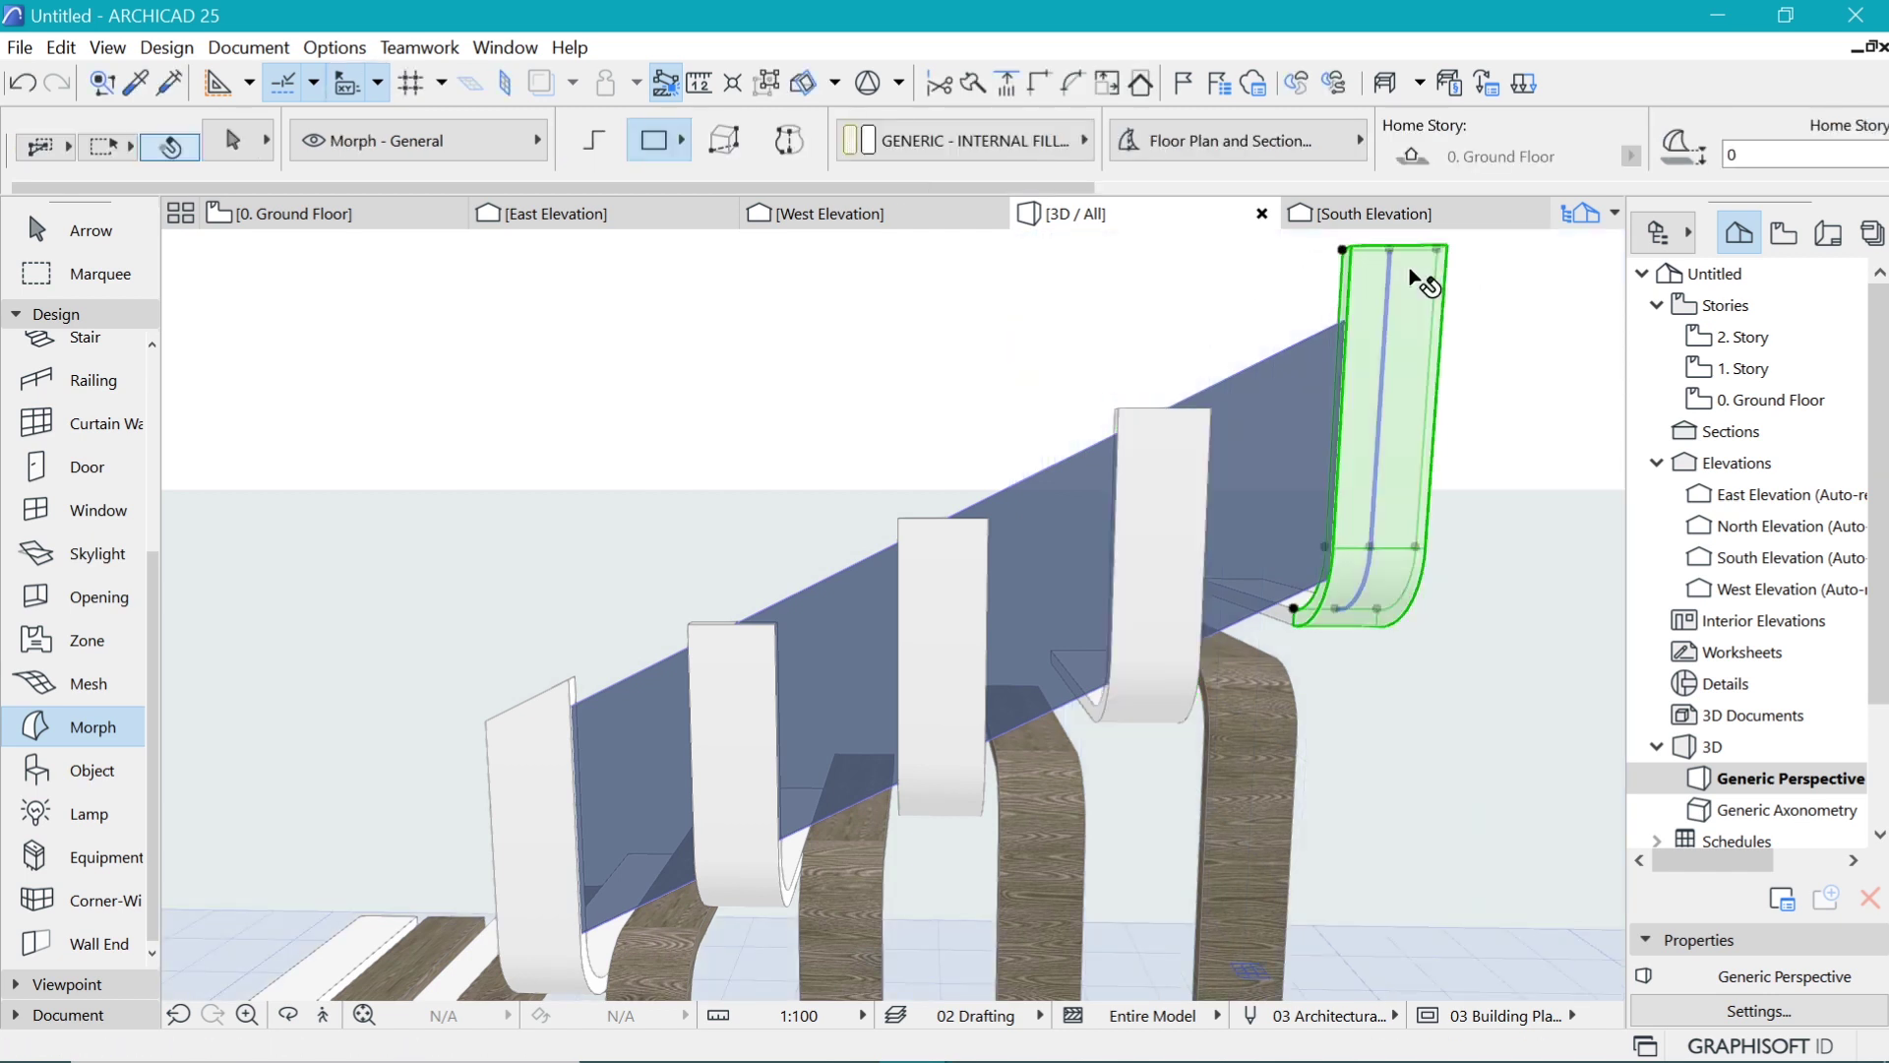
pyautogui.click(1390, 251)
pyautogui.press('Tab')
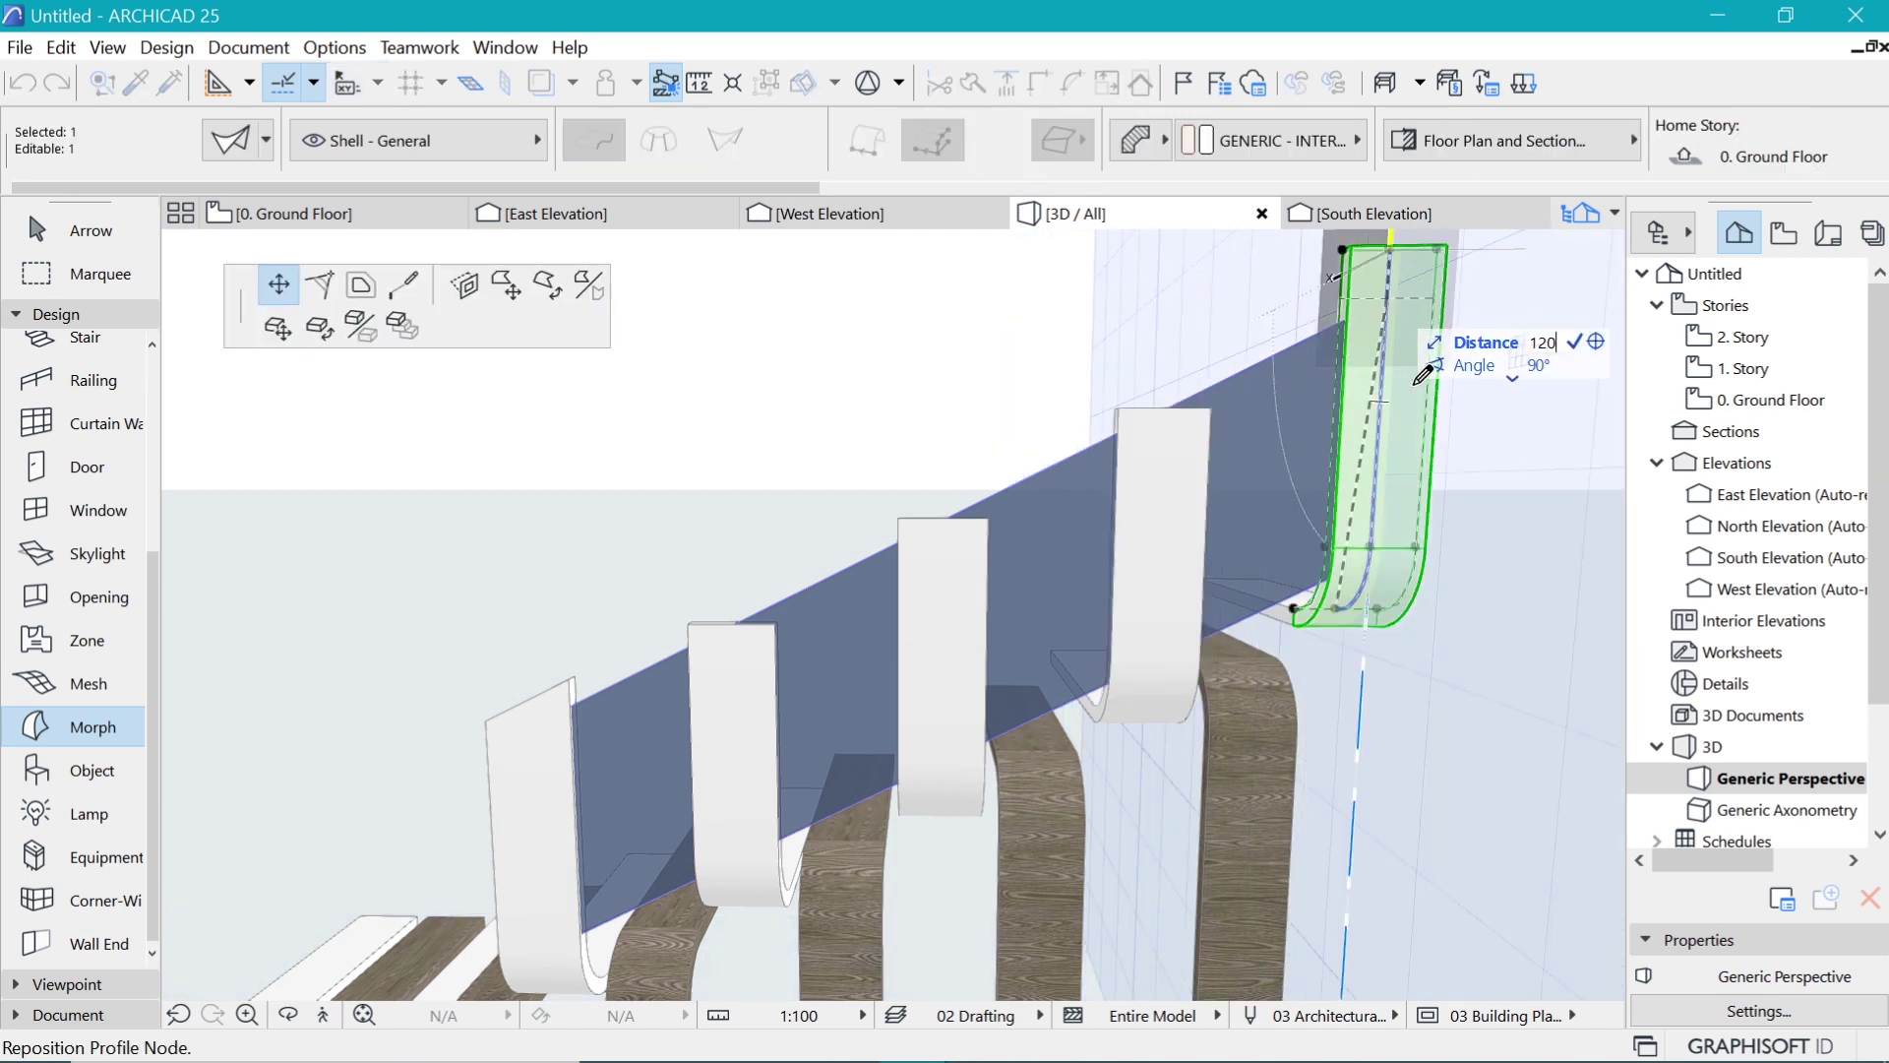
pyautogui.press('Return')
pyautogui.press('Escape')
# Step: Set up a drag multiply of the upper flight's wedge cap with 4 distributed copies and vertical displacement
pyautogui.keyDown('shift'); pyautogui.moveTo(1106, 423); pyautogui.dragTo(1267, 423, button='middle'); pyautogui.keyUp('shift')
pyautogui.keyDown('shift'); pyautogui.click(535, 681); pyautogui.keyUp('shift')
pyautogui.scroll(5, 426, 747)
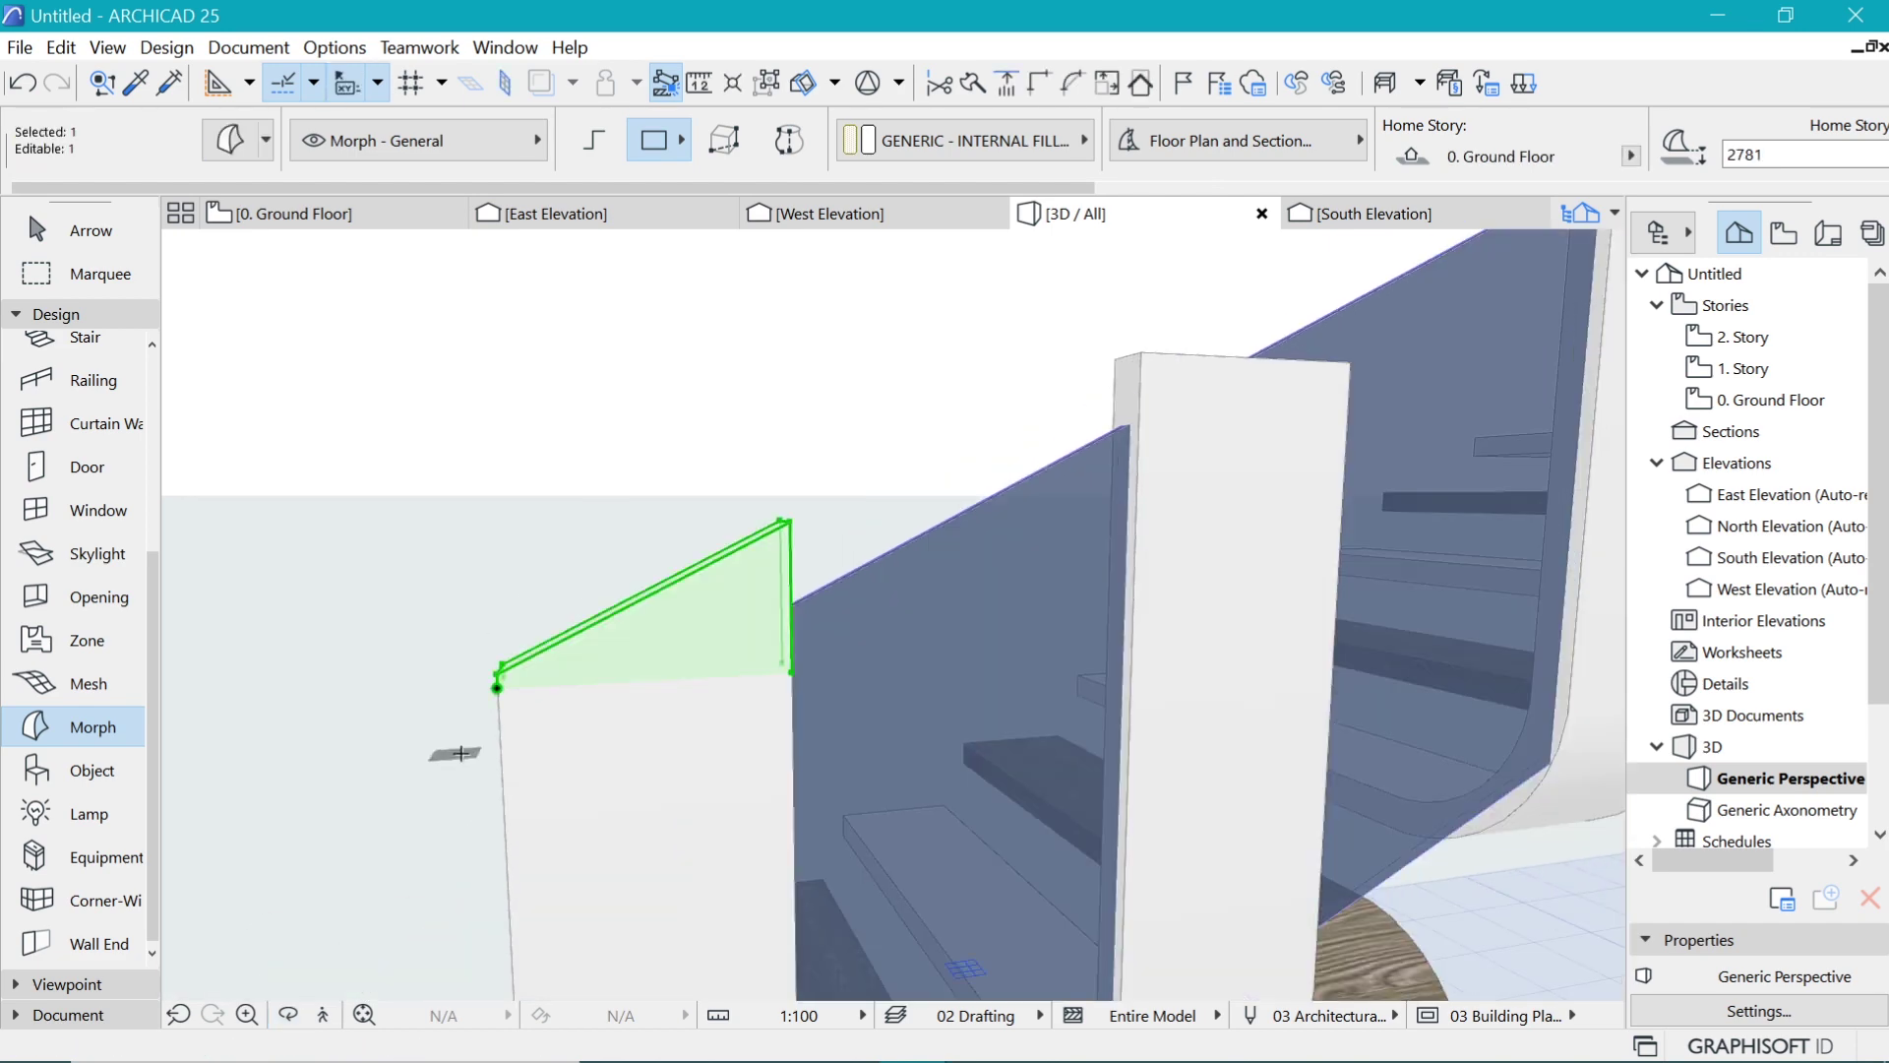
pyautogui.hotkey('ctrl', 'u')
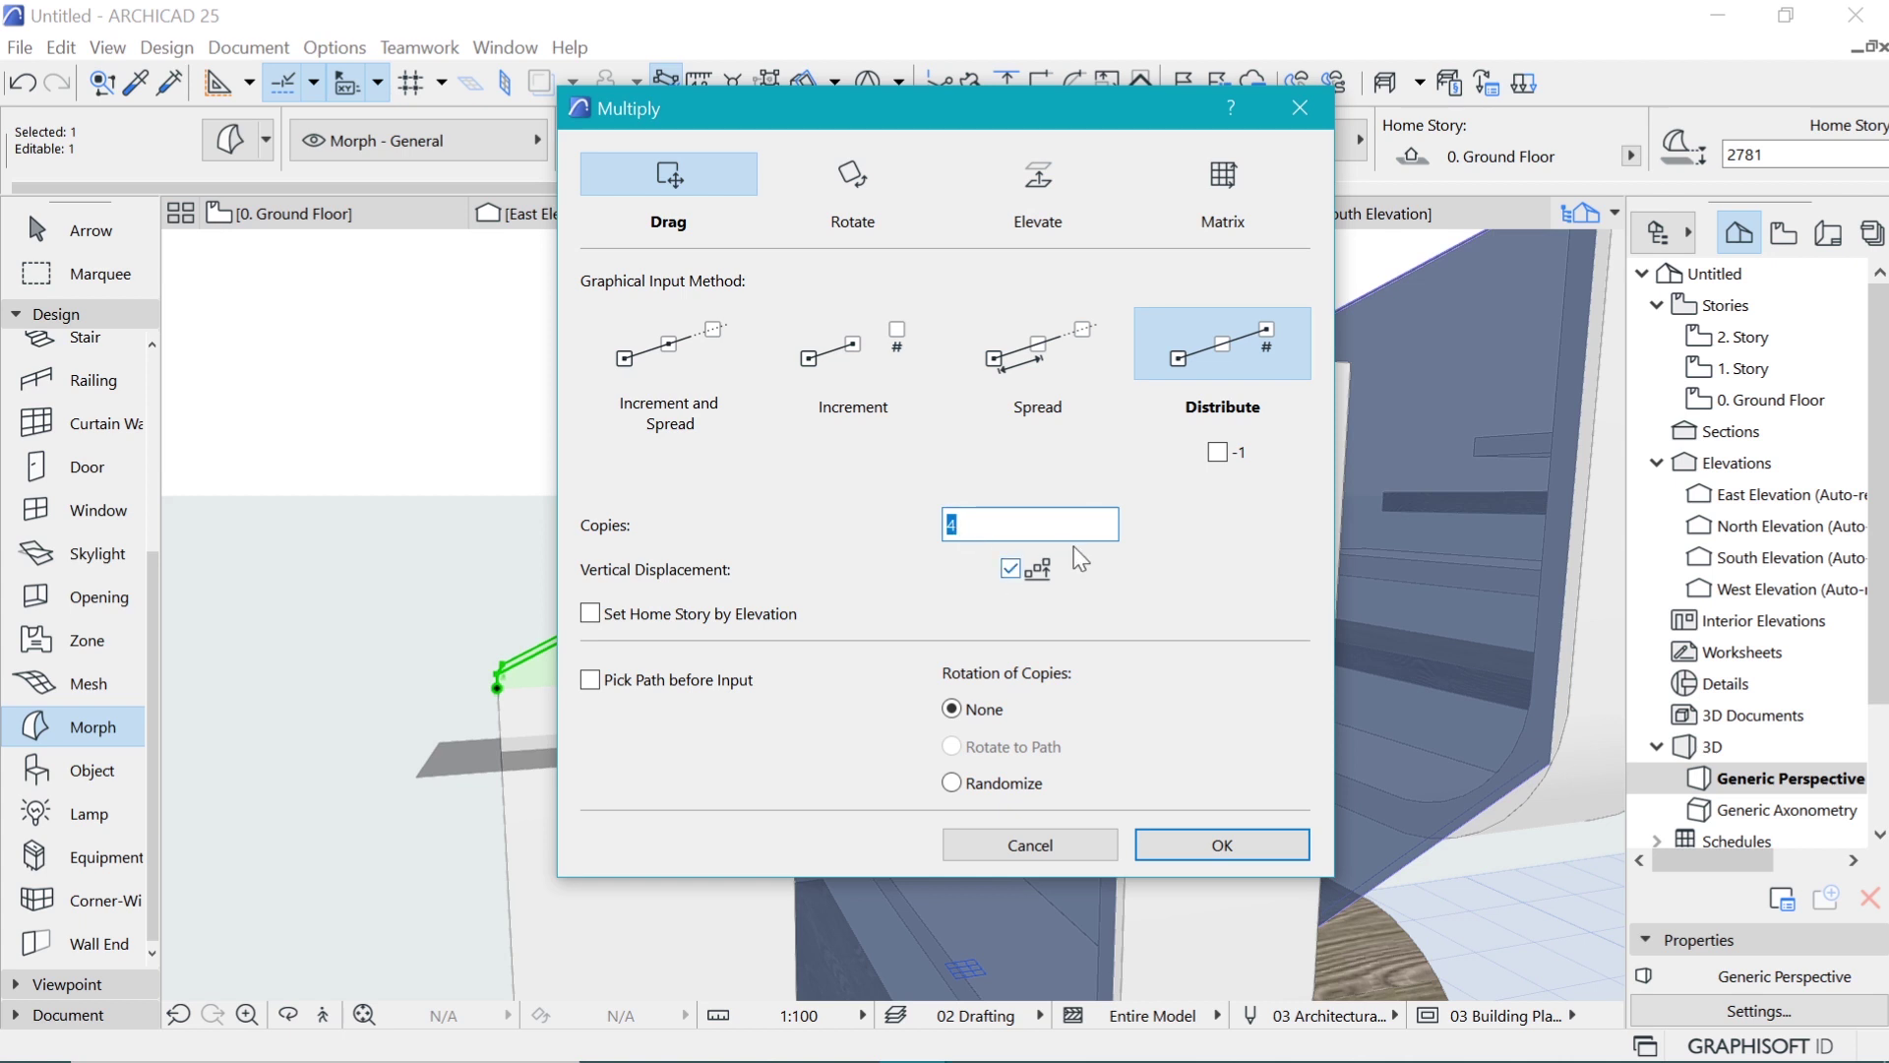
pyautogui.click(1245, 838)
# Step: Distribute the wedge copies from the lowest upright's outer top corner to the matching corner of the upper flight's fifth upright
pyautogui.click(498, 691)
pyautogui.scroll(-5, 438, 775)
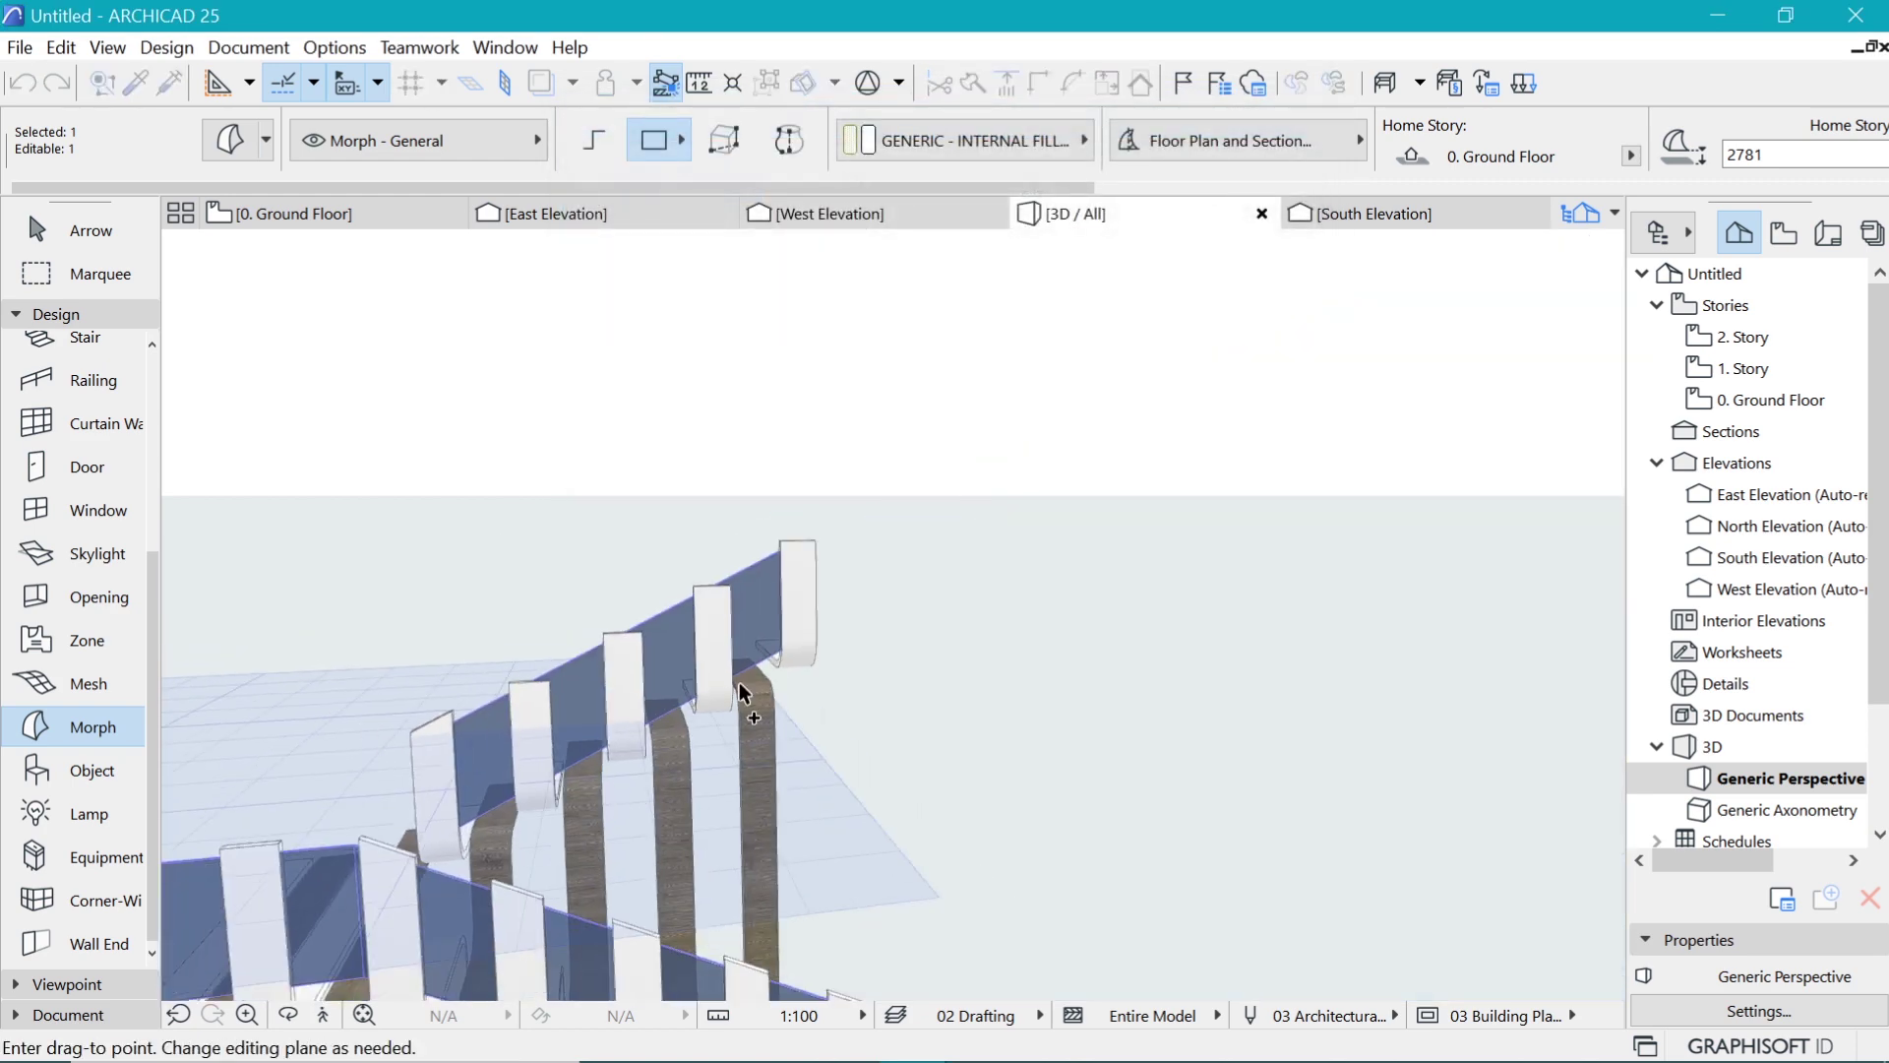
pyautogui.scroll(2, 754, 681)
pyautogui.scroll(1, 800, 619)
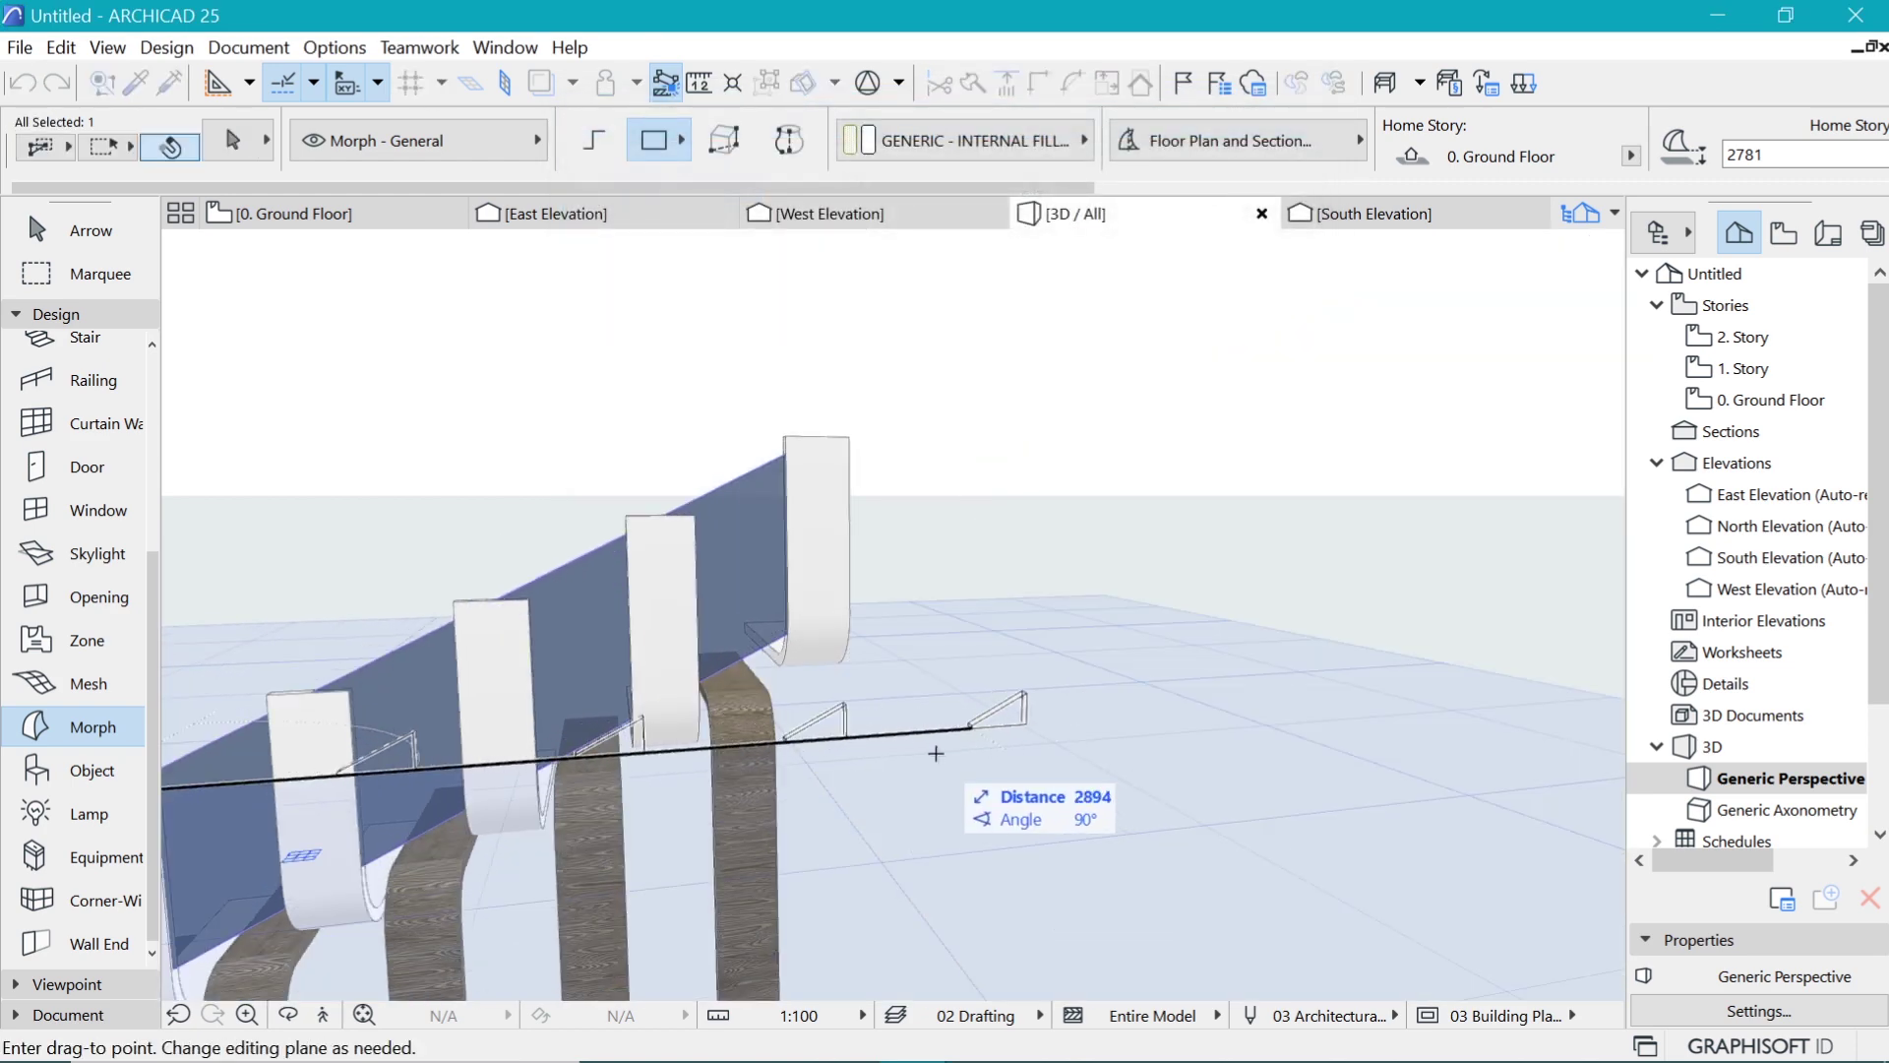
pyautogui.scroll(5, 812, 460)
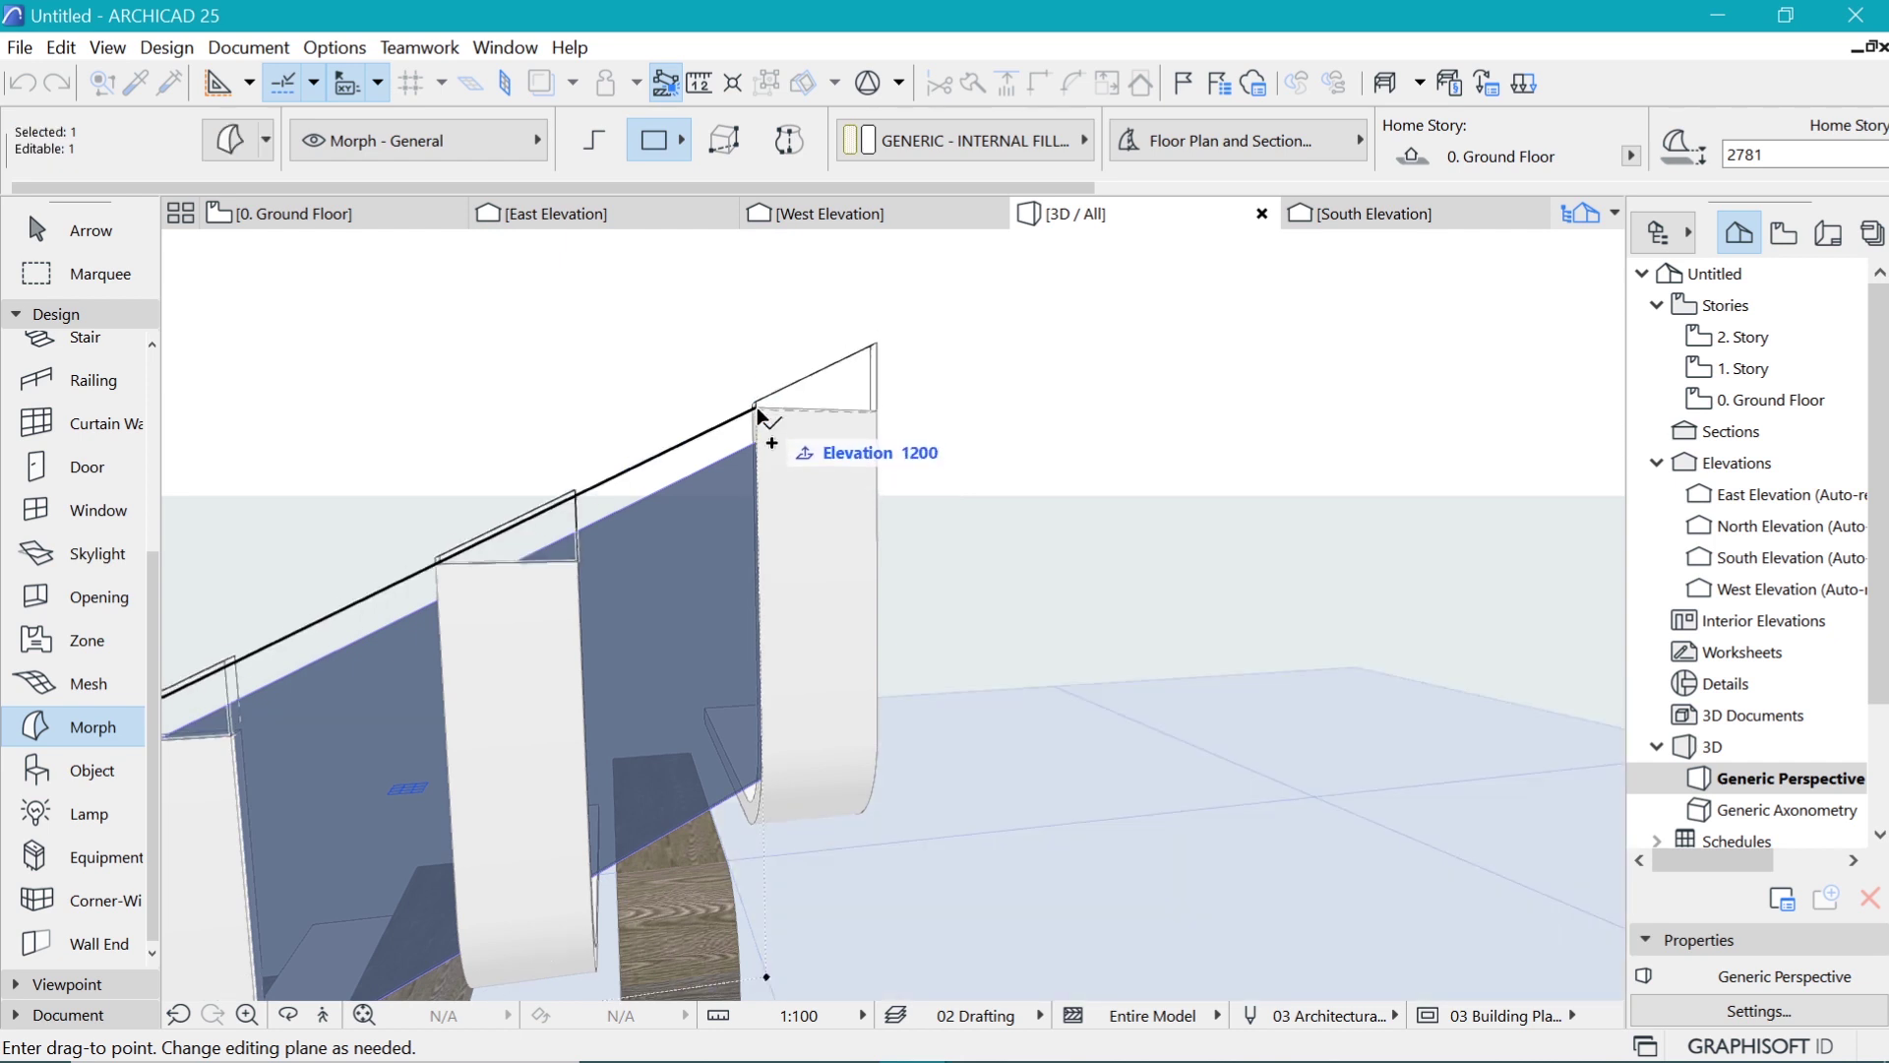
pyautogui.click(756, 408)
pyautogui.scroll(-5, 1178, 519)
pyautogui.press('Escape')
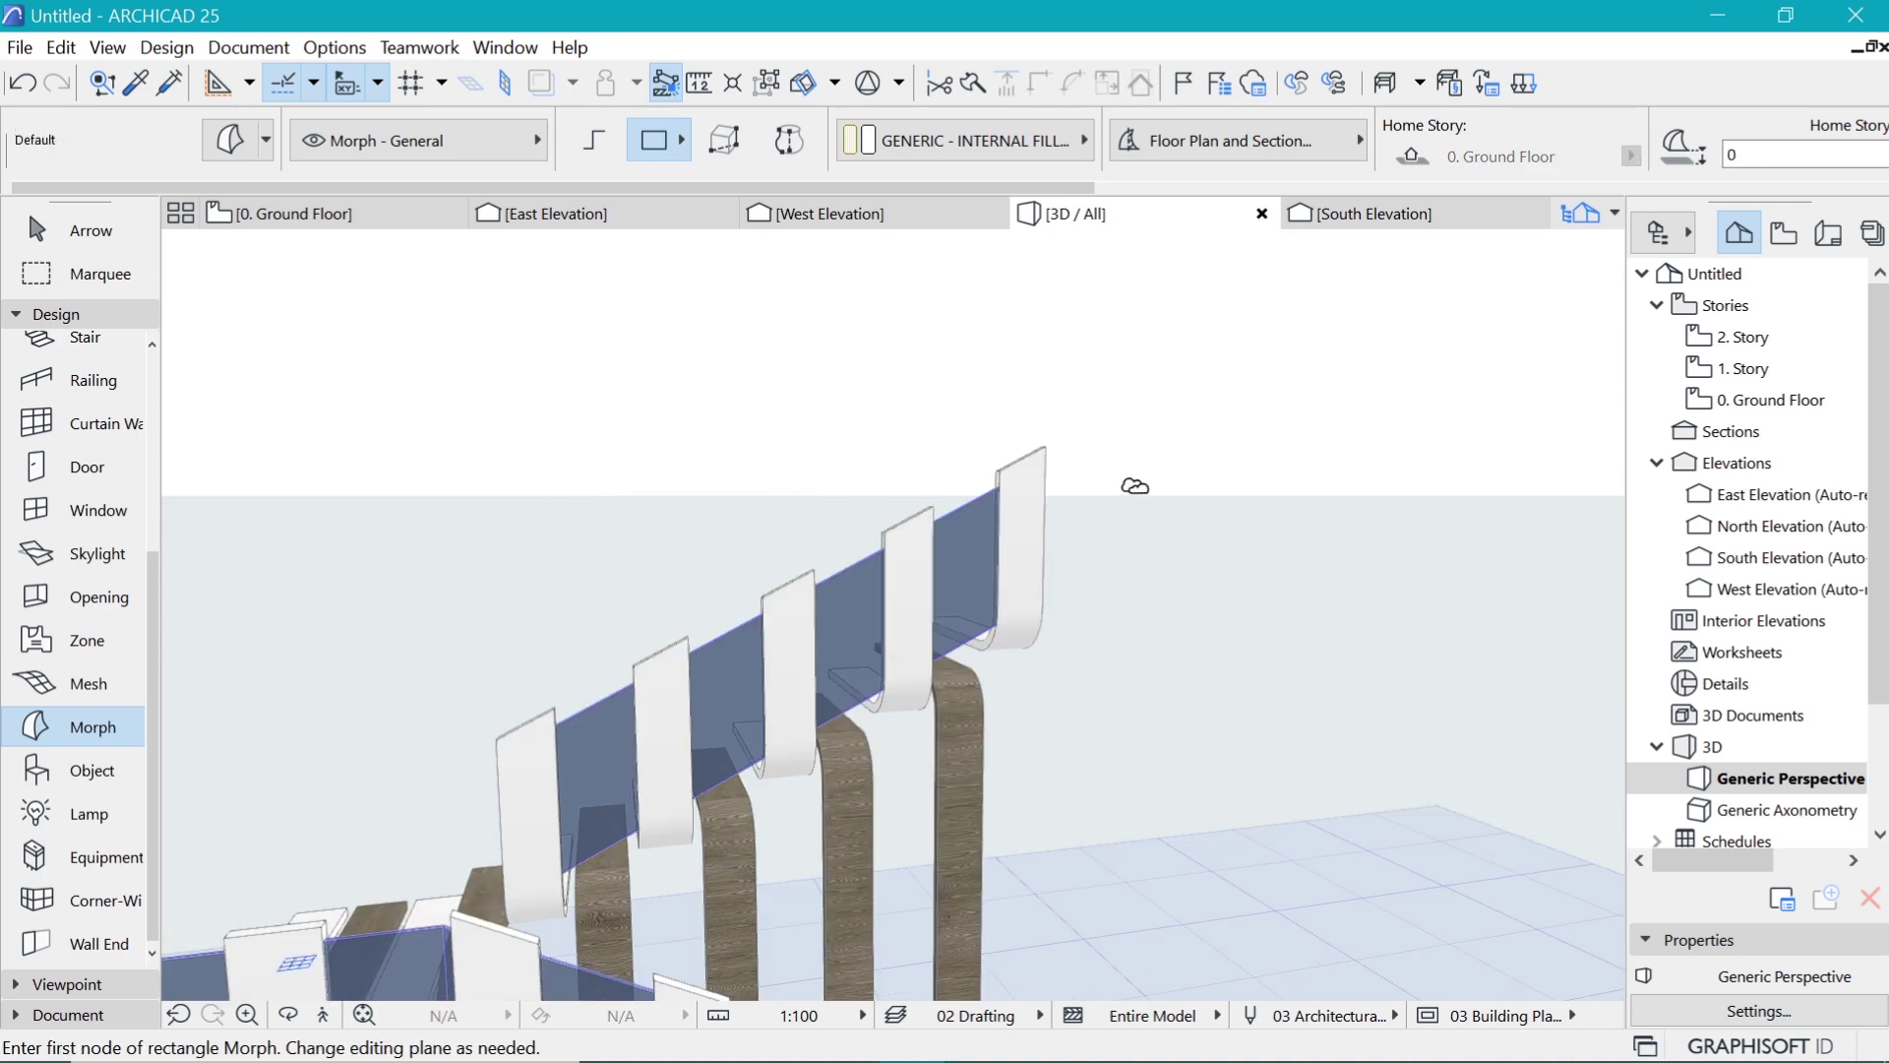
# Step: Examine the capped stair in 3D, then switch to the Modern stair project and view its stair models within their walls
pyautogui.keyDown('shift'); pyautogui.moveTo(1142, 486); pyautogui.dragTo(892, 613, button='middle'); pyautogui.keyUp('shift')
pyautogui.moveTo(914, 1033)
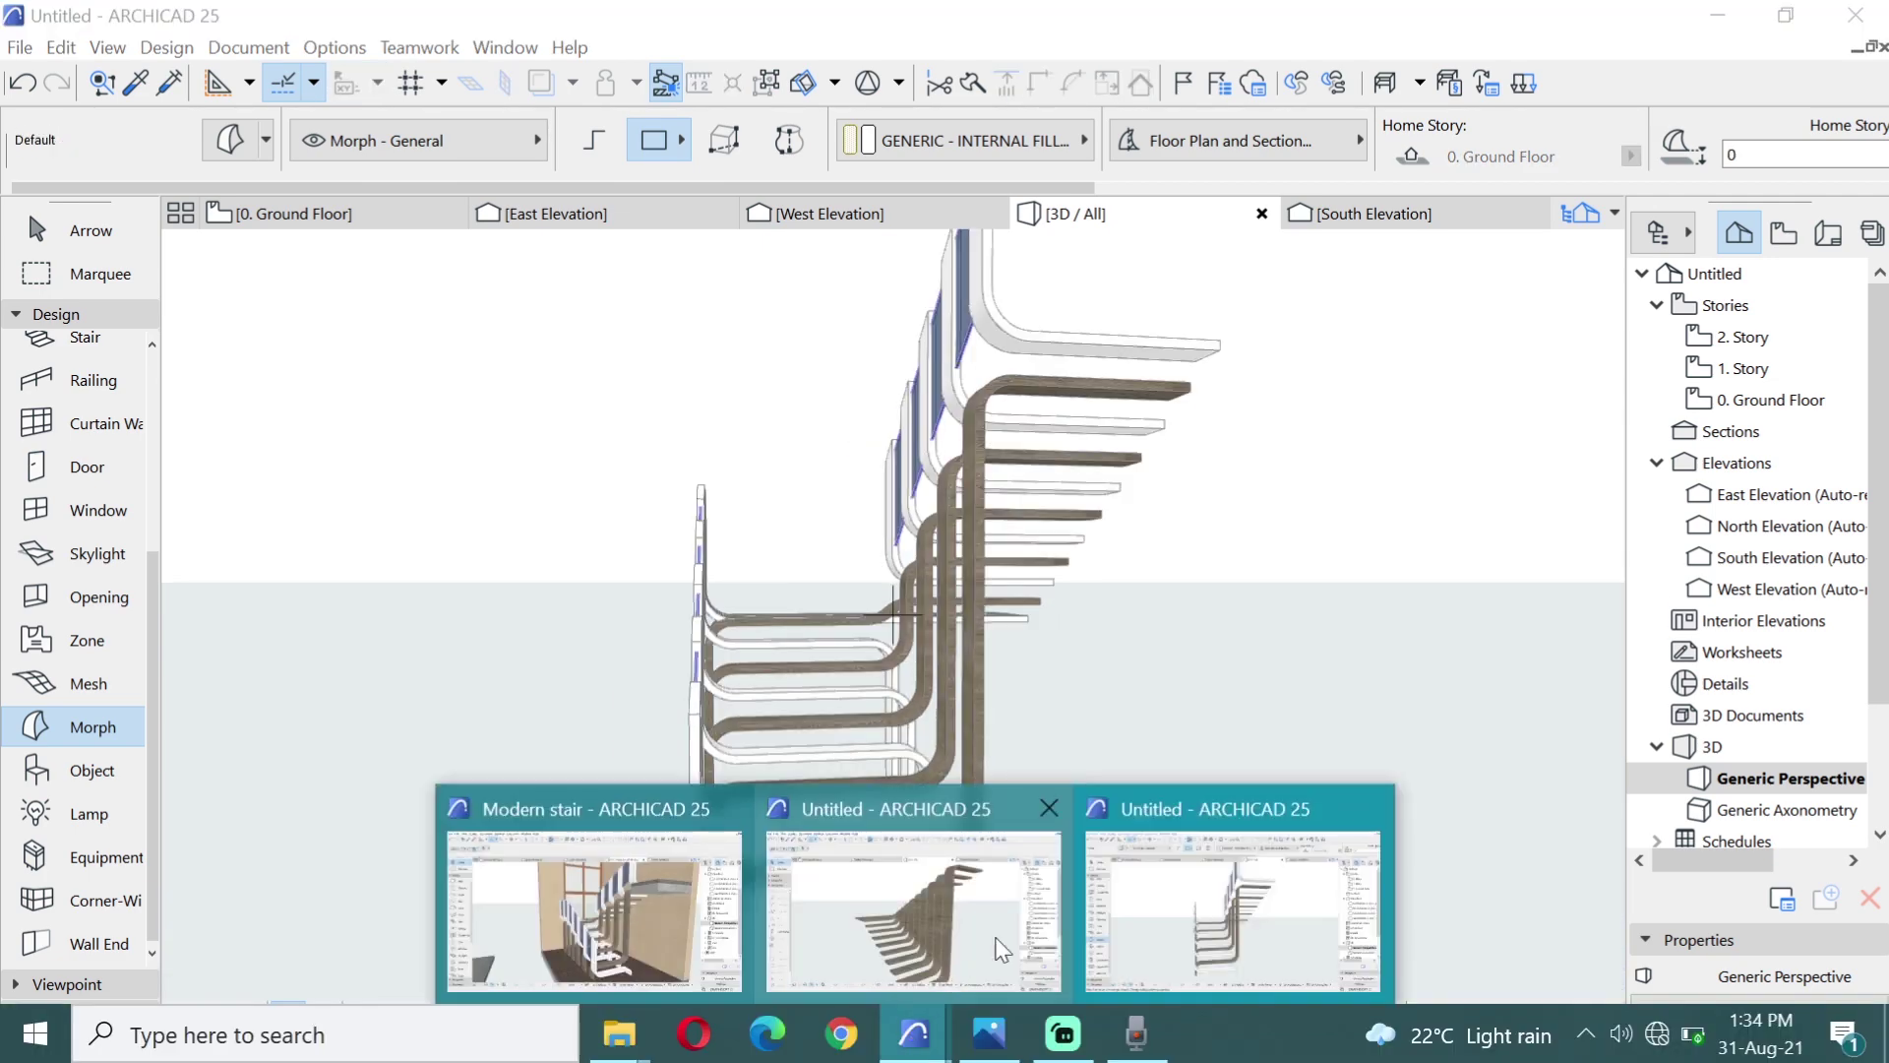
pyautogui.click(647, 932)
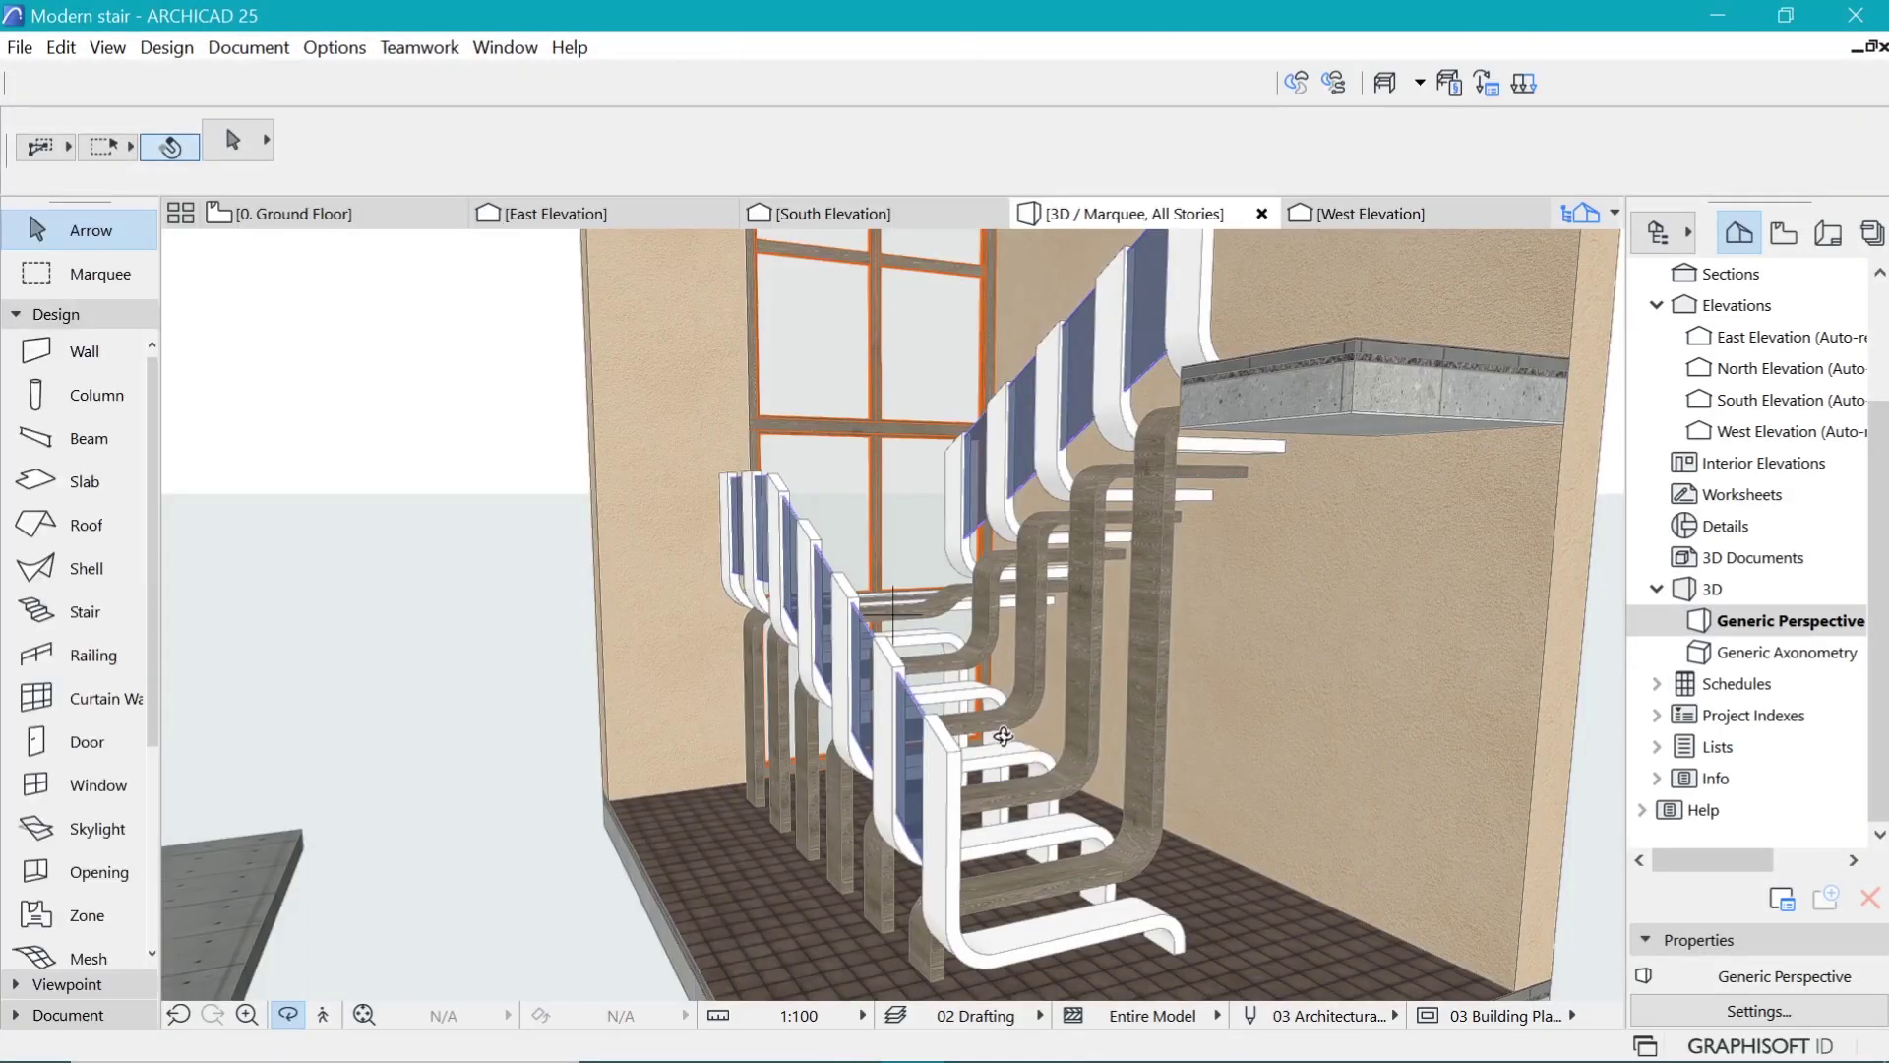
pyautogui.keyDown('shift'); pyautogui.moveTo(1002, 736); pyautogui.dragTo(692, 455, button='middle'); pyautogui.keyUp('shift')
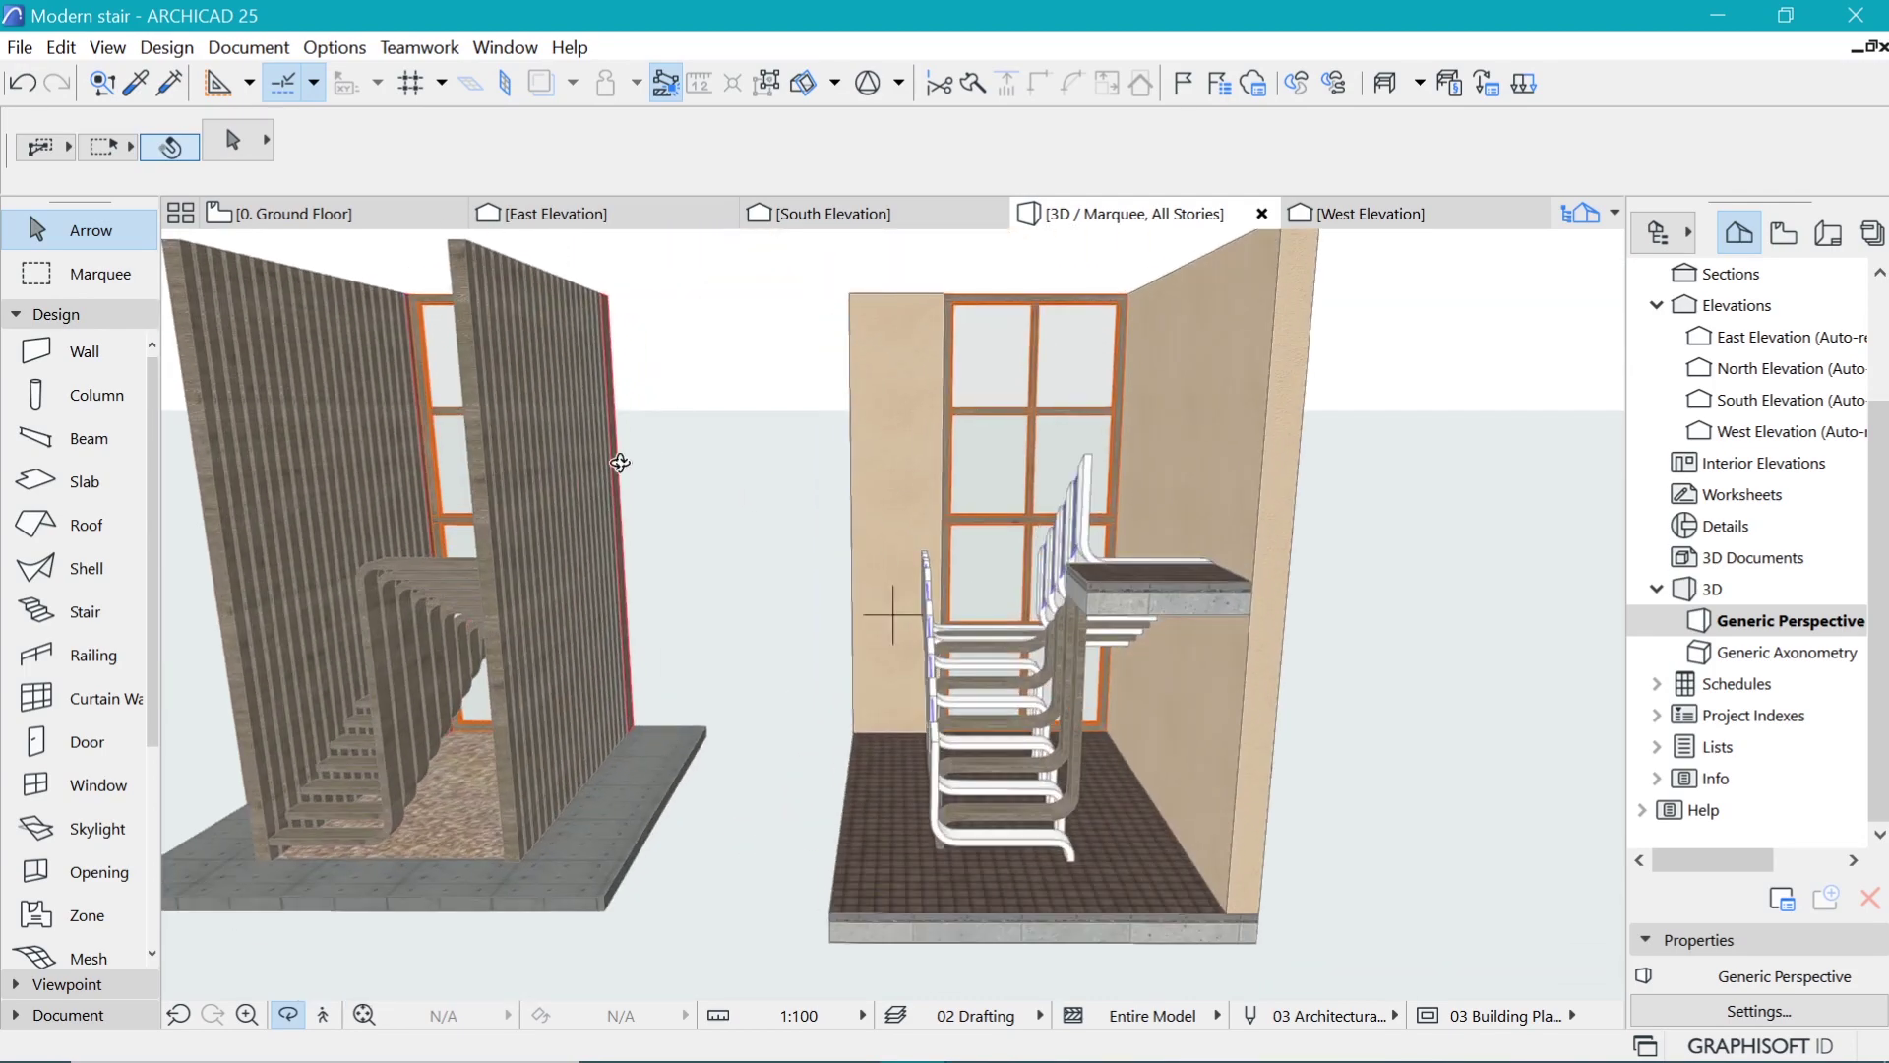